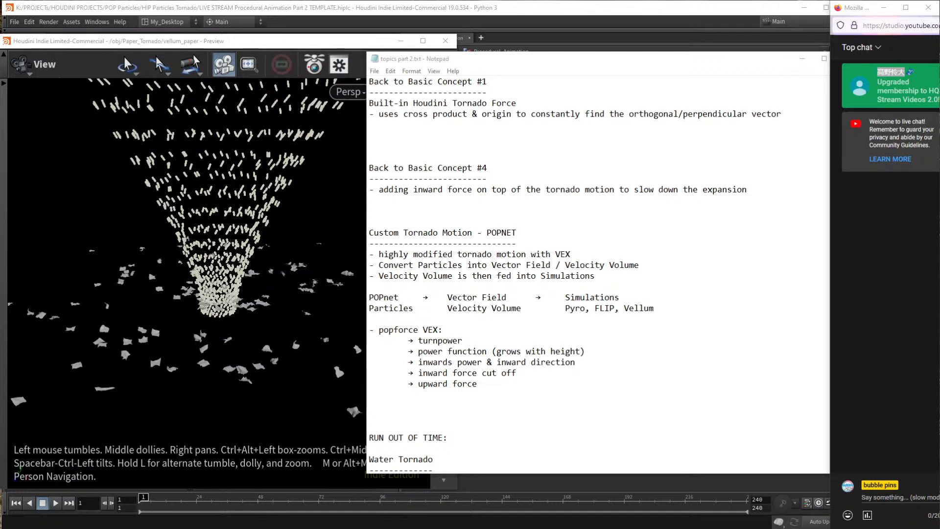
Arrange the paper tornado preview and the topics part 2 notes side by side, with the notes showing Basic Concept #1.
{"action": "key", "text": "alt+Tab"}
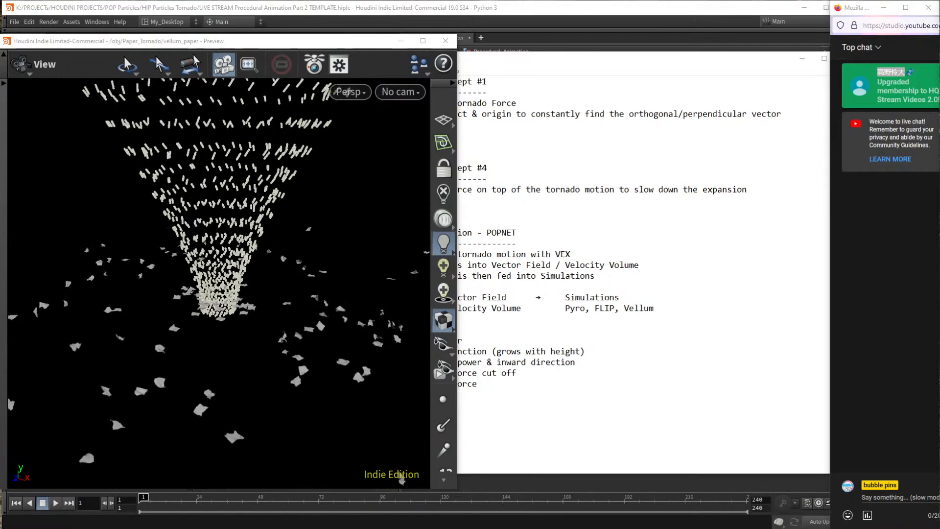
{"action": "left_click_drag", "start_coordinate": [360, 40], "coordinate": [348, 32]}
{"action": "left_click", "coordinate": [659, 69]}
{"action": "left_click_drag", "start_coordinate": [658, 64], "coordinate": [633, 51]}
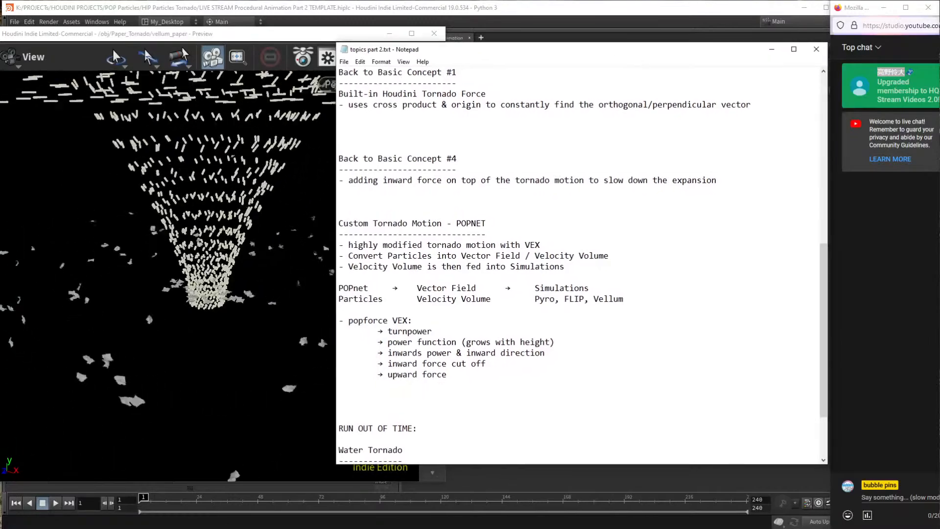
{"action": "left_click_drag", "start_coordinate": [333, 139], "coordinate": [402, 106]}
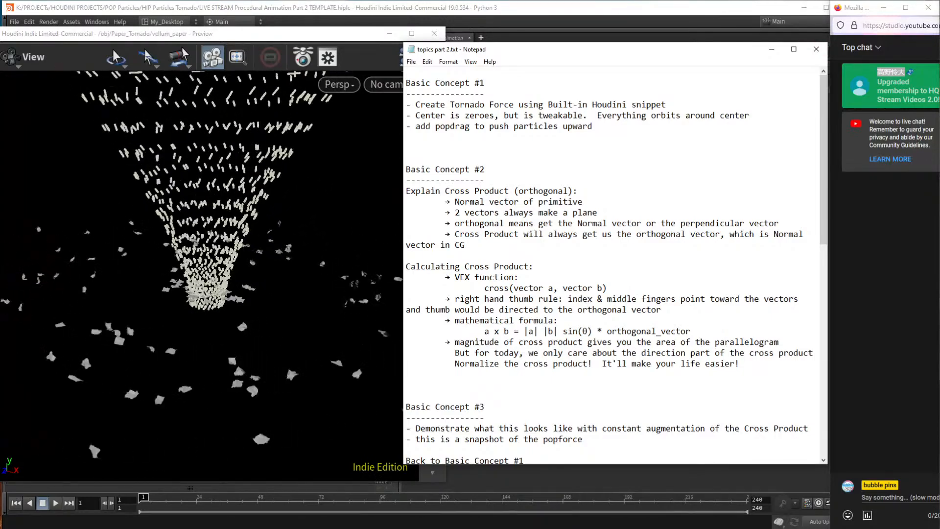
Bring in the browser at a reduced size, view the bubble pins YouTube channel, and close the Google Translate page before moving the window away.
{"action": "left_click", "coordinate": [885, 245]}
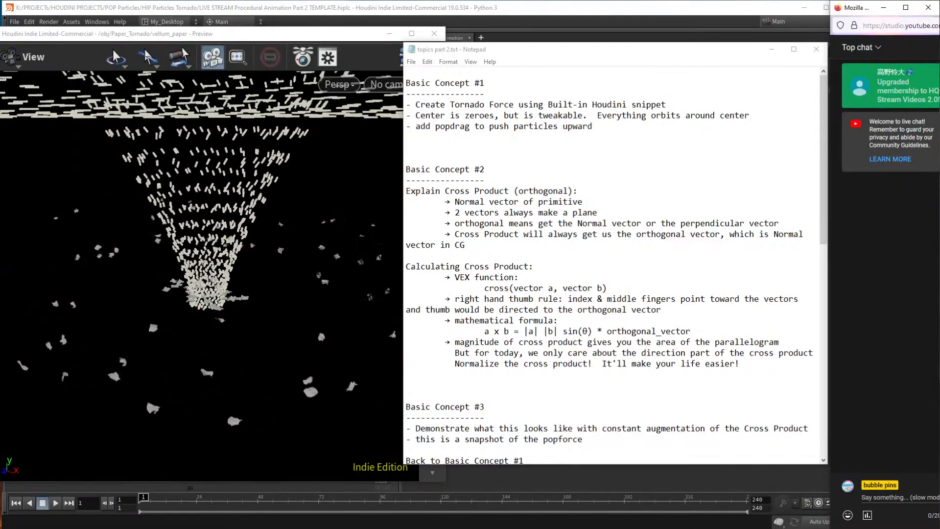
{"action": "left_click_drag", "start_coordinate": [939, 308], "coordinate": [743, 98]}
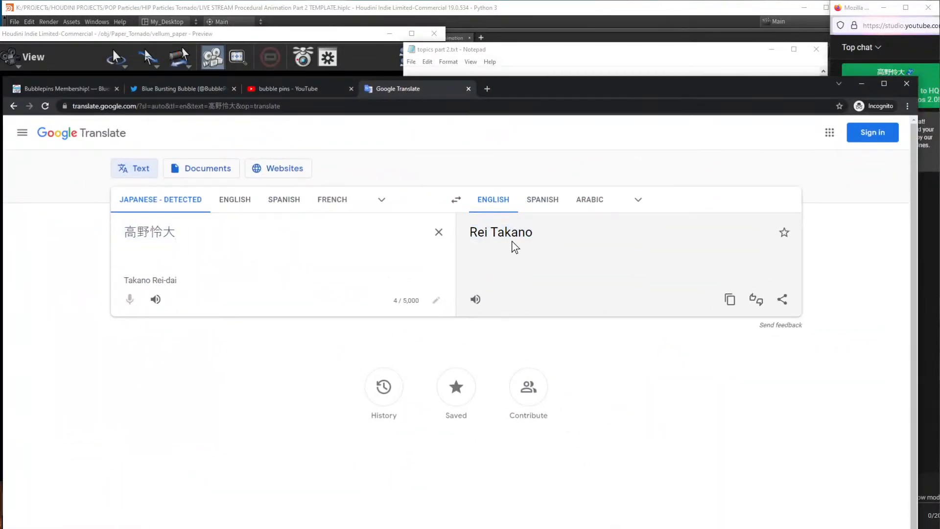
{"action": "left_click_drag", "start_coordinate": [501, 91], "coordinate": [576, 113]}
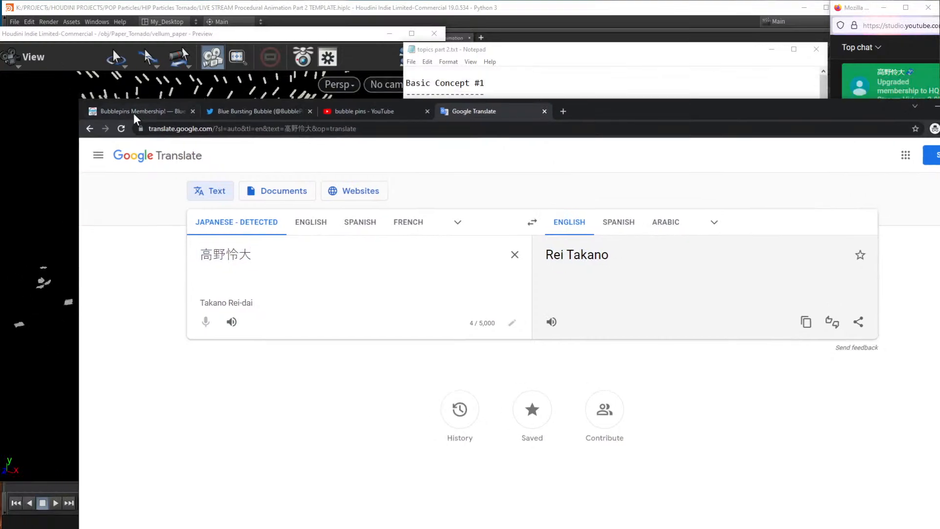
{"action": "left_click_drag", "start_coordinate": [78, 99], "coordinate": [399, 283]}
{"action": "left_click_drag", "start_coordinate": [893, 299], "coordinate": [747, 162]}
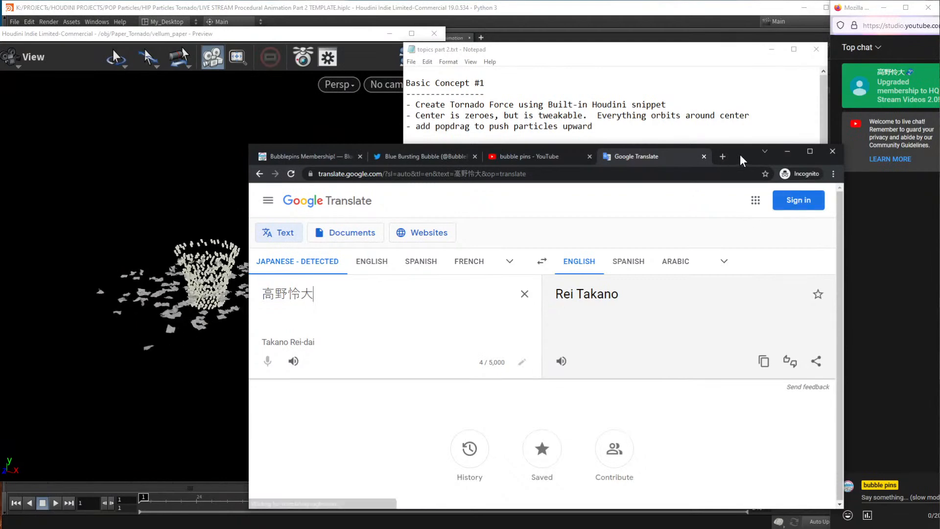
{"action": "left_click", "coordinate": [519, 156]}
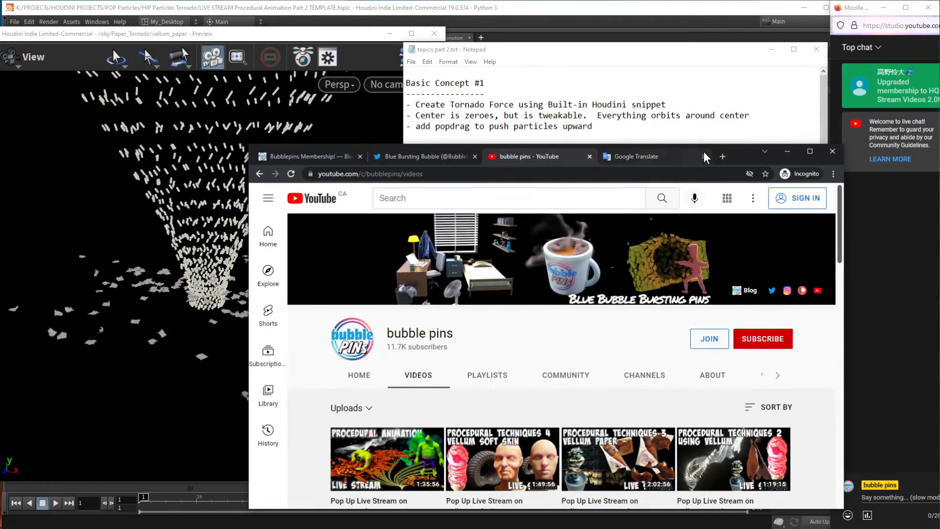
{"action": "left_click_drag", "start_coordinate": [636, 160], "coordinate": [715, 526]}
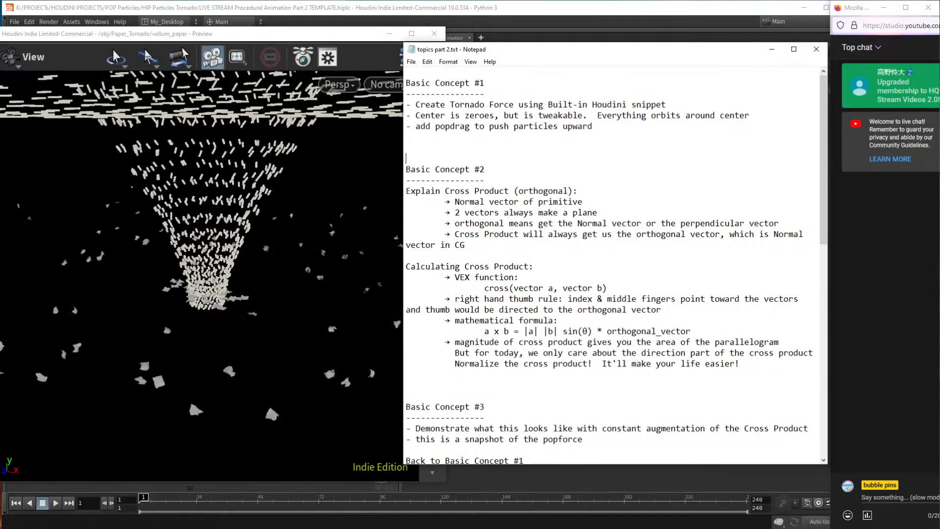
Highlight the Cross Product topic and its mathematical formula in the notes under Basic Concept #2.
{"action": "left_click_drag", "start_coordinate": [440, 190], "coordinate": [513, 190]}
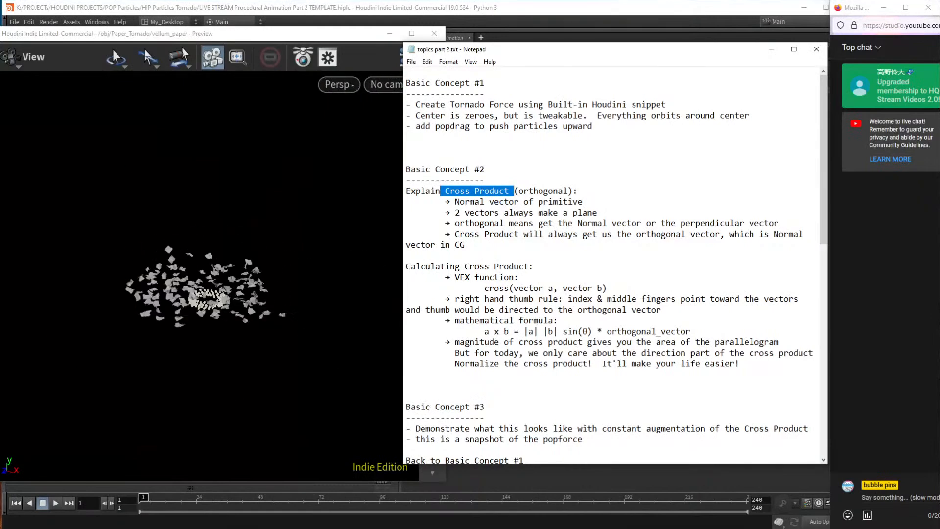
{"action": "left_click_drag", "start_coordinate": [485, 331], "coordinate": [691, 331]}
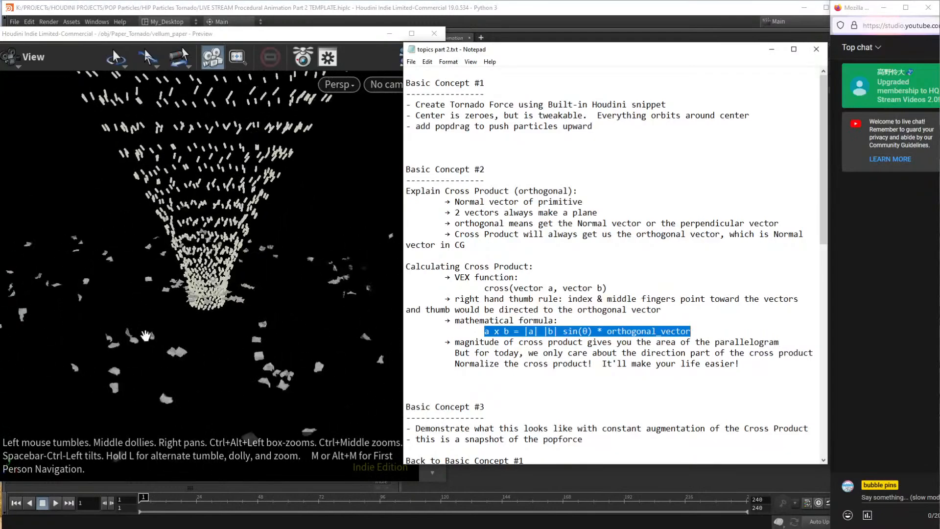
{"action": "key", "text": "alt+Tab"}
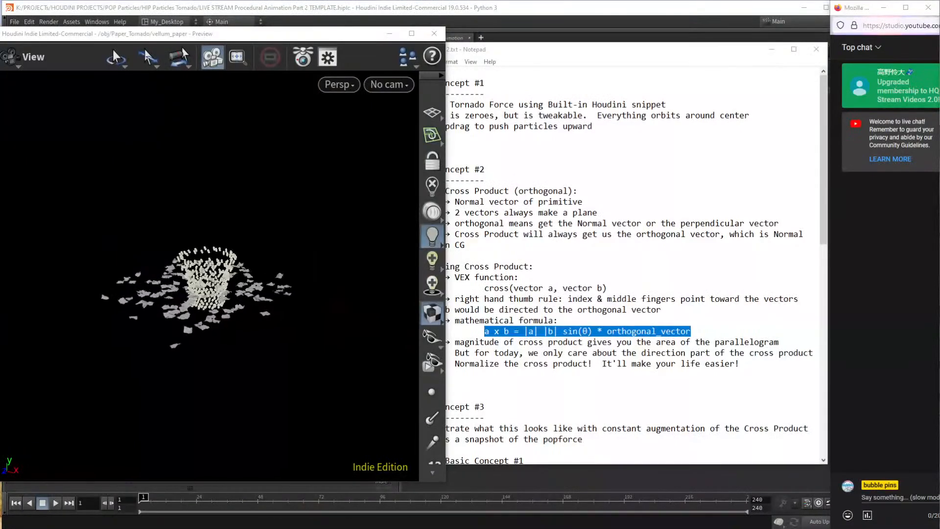
Bring in the browser with the Bubblepins membership page and open the Vellum Paper Procedural Modeling Techniques Part 3 post.
{"action": "left_click_drag", "start_coordinate": [939, 147], "coordinate": [631, 64]}
{"action": "scroll", "coordinate": [718, 283], "scroll_direction": "down", "scroll_amount": 7}
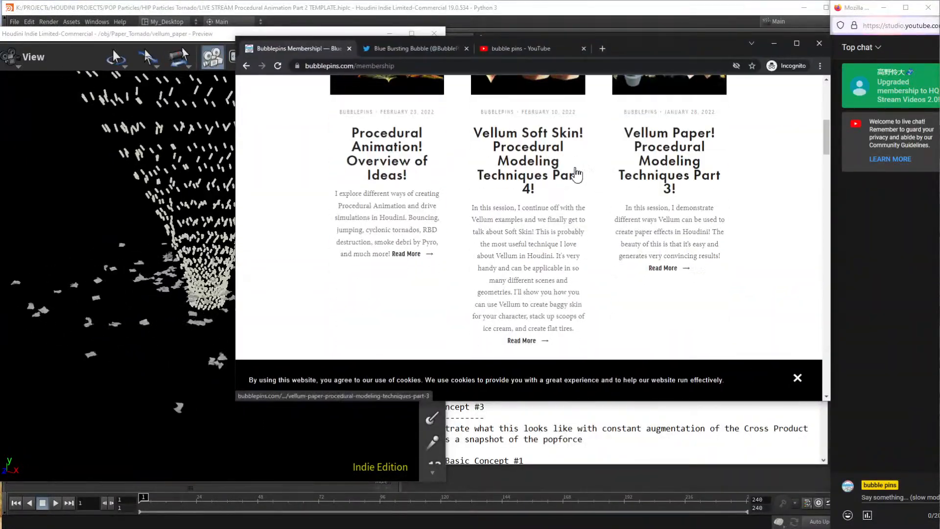
{"action": "scroll", "coordinate": [573, 181], "scroll_direction": "up", "scroll_amount": 2}
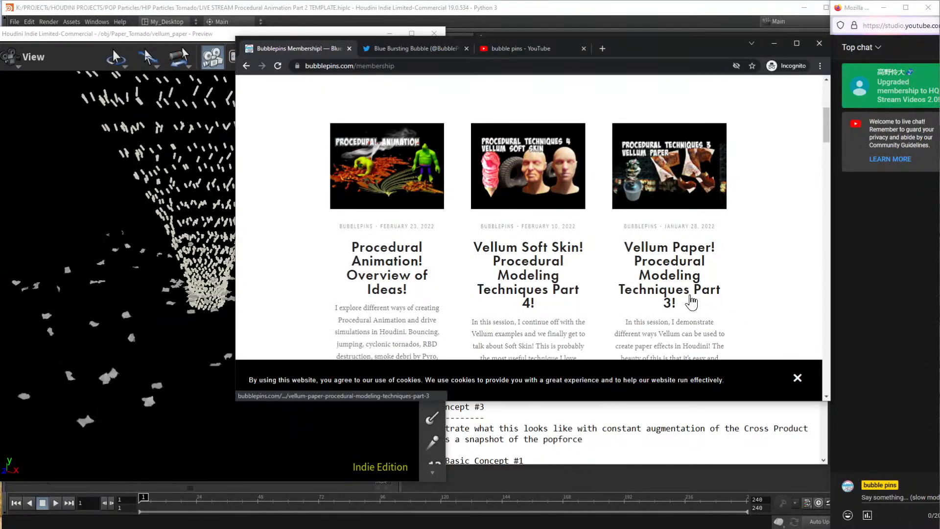
{"action": "left_click", "coordinate": [699, 305]}
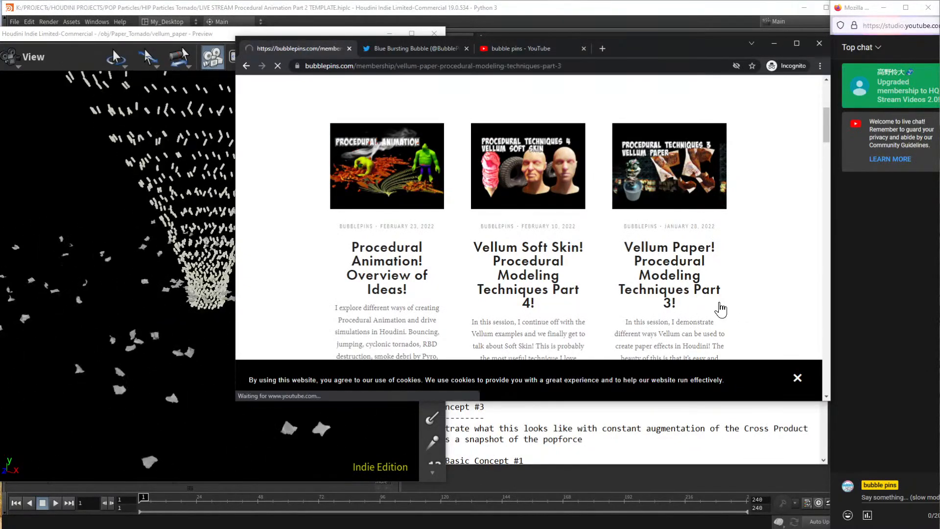
Review the Poster Flying Across City Block section of the Vellum Paper post and move the browser out of view.
{"action": "scroll", "coordinate": [616, 276], "scroll_direction": "down", "scroll_amount": 6}
{"action": "scroll", "coordinate": [617, 278], "scroll_direction": "down", "scroll_amount": 4}
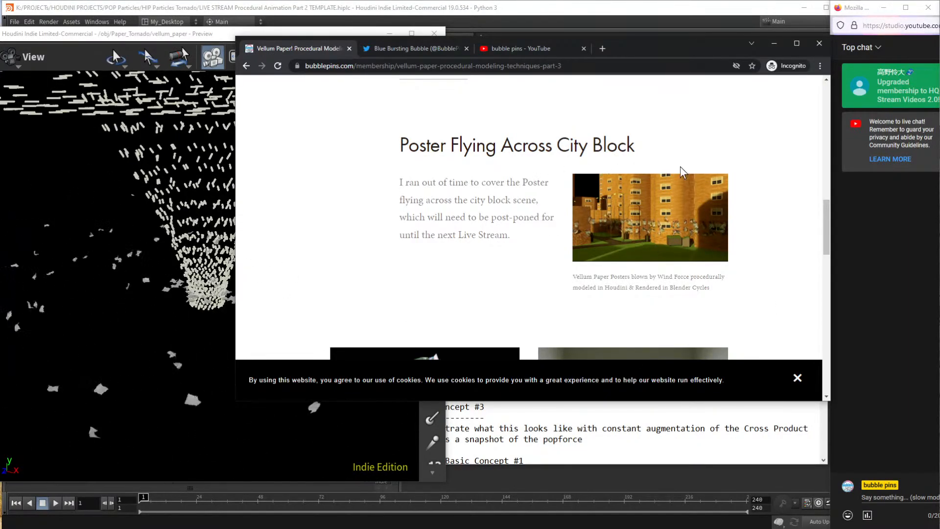
{"action": "scroll", "coordinate": [679, 241], "scroll_direction": "down", "scroll_amount": 8}
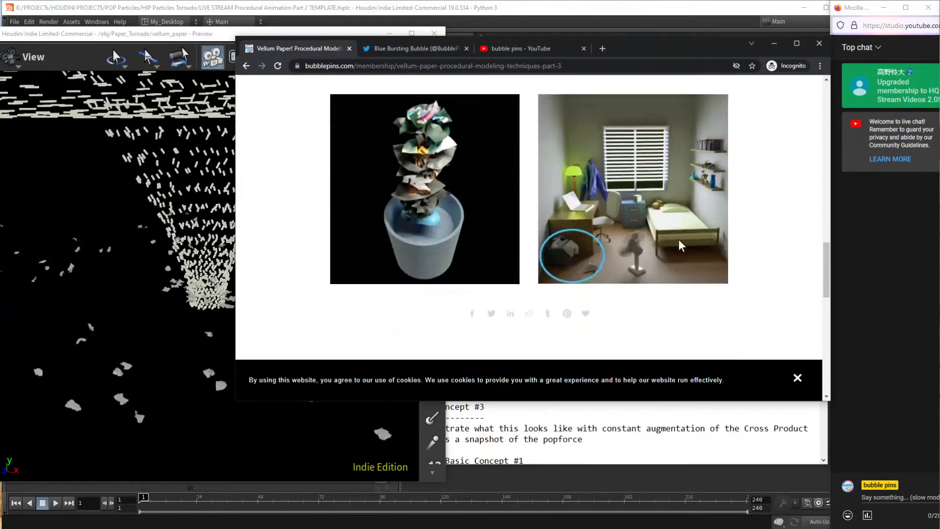
{"action": "scroll", "coordinate": [678, 244], "scroll_direction": "up", "scroll_amount": 10}
{"action": "scroll", "coordinate": [684, 240], "scroll_direction": "down", "scroll_amount": 2}
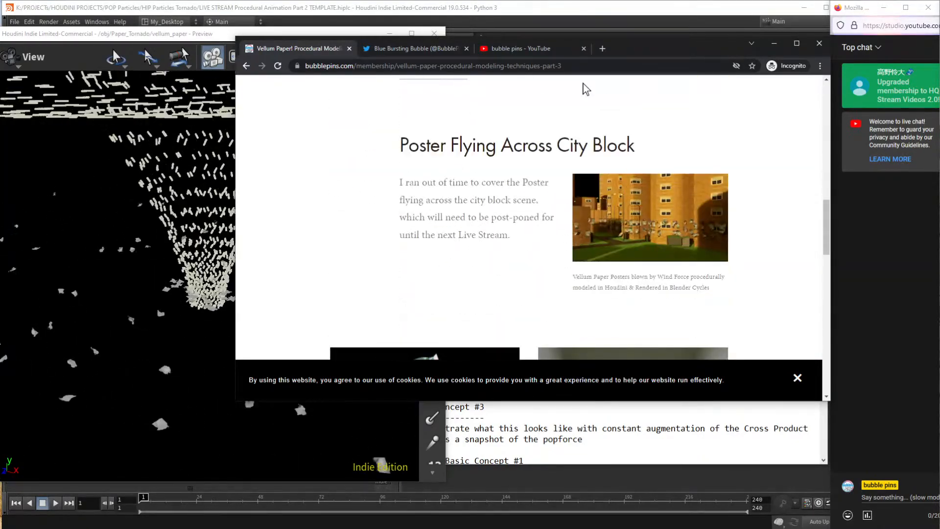
{"action": "left_click_drag", "start_coordinate": [648, 49], "coordinate": [673, 80]}
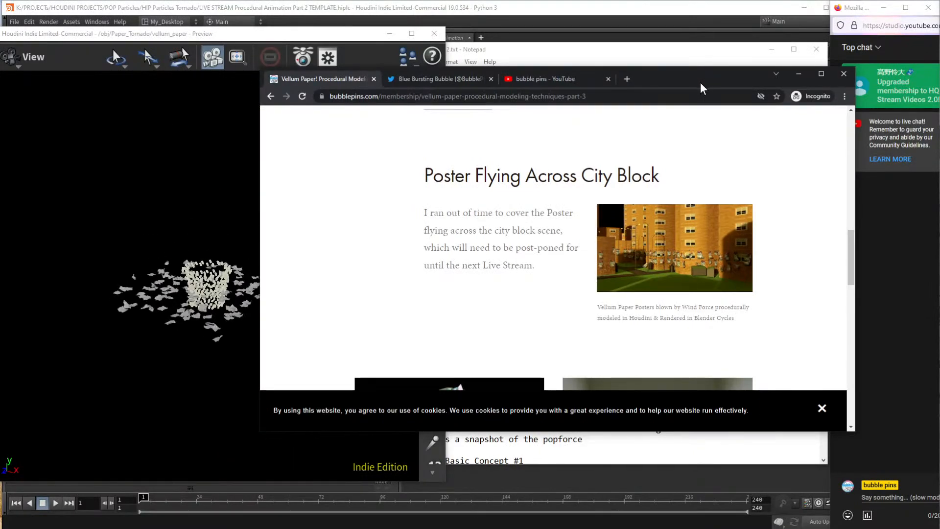
{"action": "left_click_drag", "start_coordinate": [702, 85], "coordinate": [939, 114]}
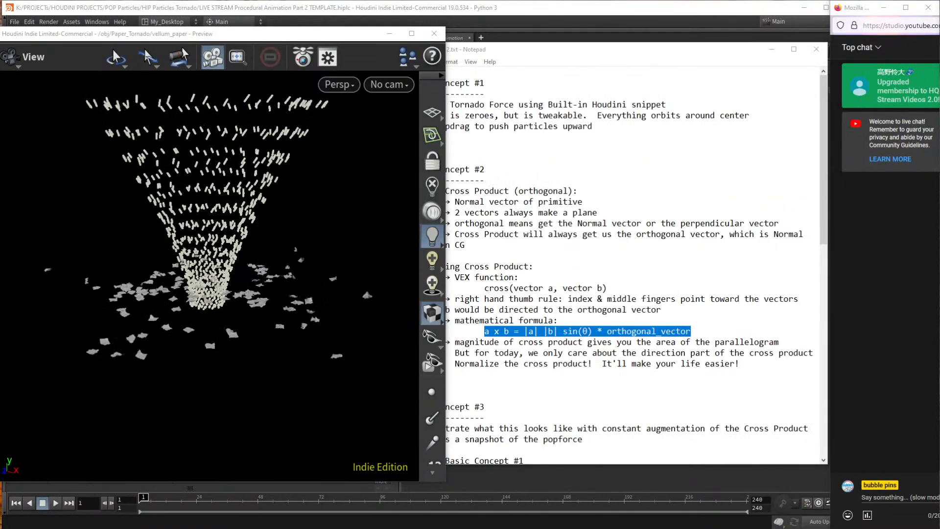
Close the vellum paper tornado preview window.
{"action": "key", "text": "alt+Tab"}
{"action": "key", "text": "alt+Tab"}
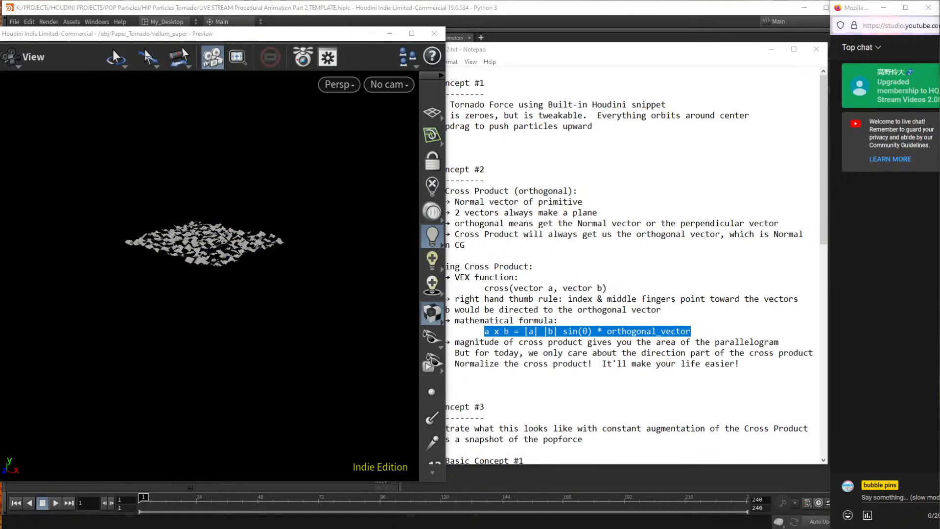
{"action": "left_click", "coordinate": [434, 33]}
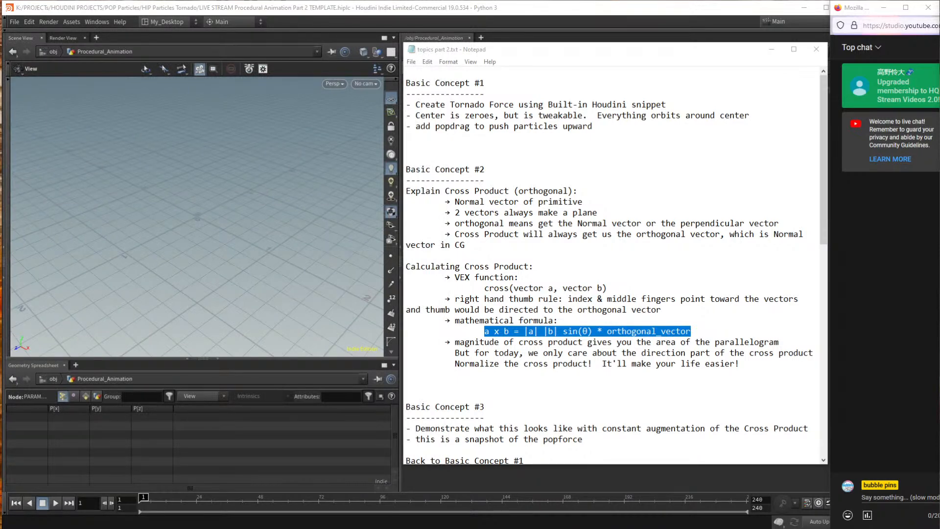
Bring in and enlarge the Water_Tornado particlefluidsurface1 preview, inspect the simulated creature, and close the preview.
{"action": "left_click_drag", "start_coordinate": [939, 215], "coordinate": [151, 38]}
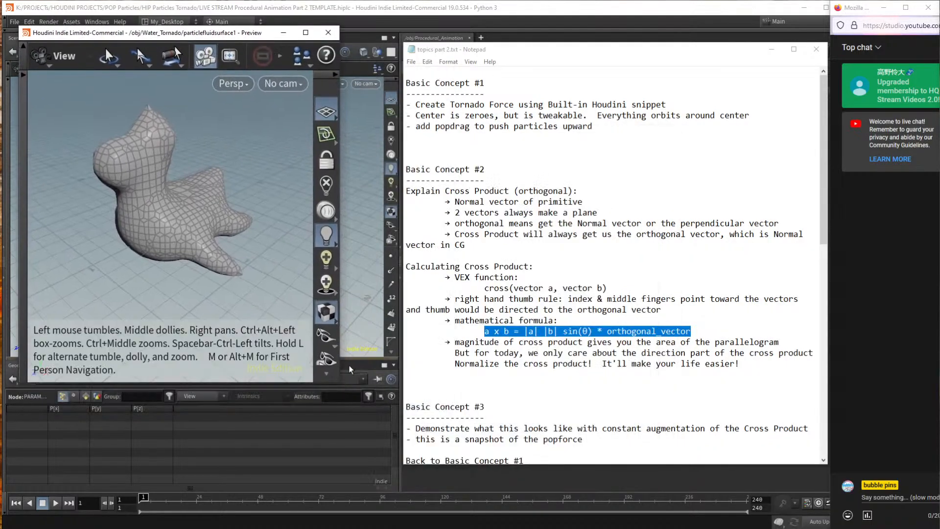
{"action": "left_click_drag", "start_coordinate": [338, 383], "coordinate": [434, 477]}
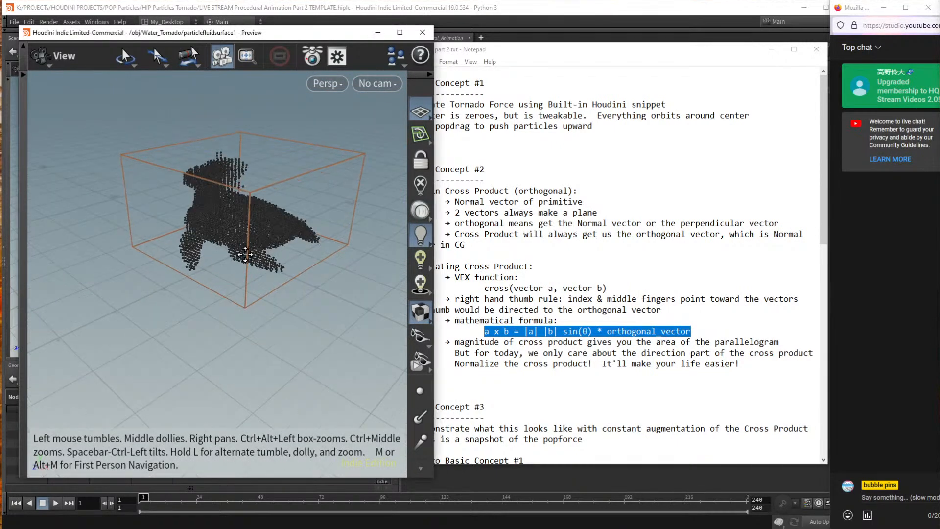
{"action": "right_click_drag", "start_coordinate": [245, 255], "coordinate": [257, 246]}
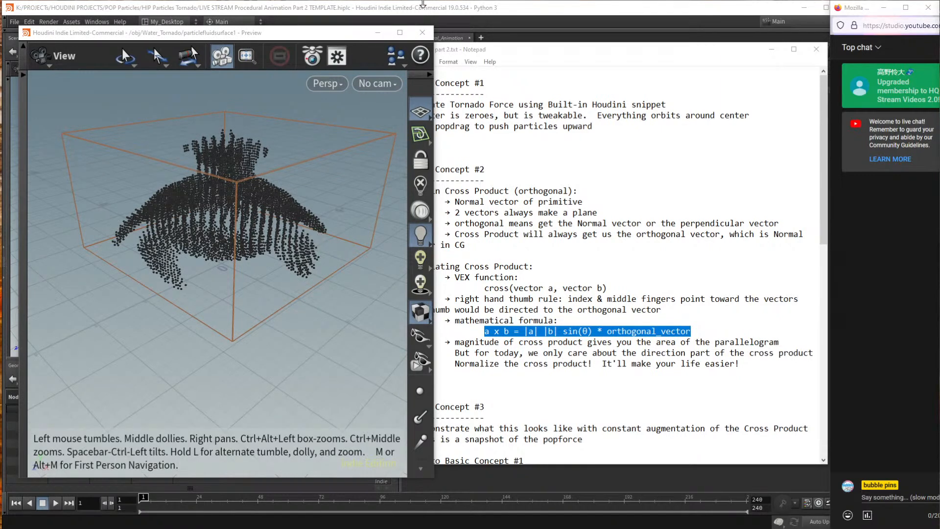
{"action": "left_click", "coordinate": [422, 33]}
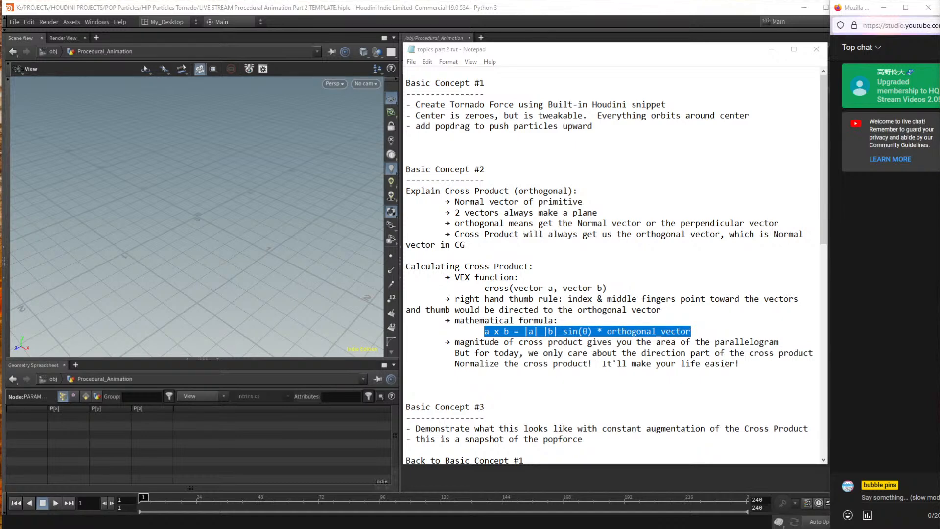
Bring in and enlarge the Water_Tornado dopnet1 preview, inspect the simulation from several angles and distances, and close the preview.
{"action": "left_click_drag", "start_coordinate": [939, 189], "coordinate": [221, 33]}
{"action": "left_click_drag", "start_coordinate": [333, 384], "coordinate": [441, 467]}
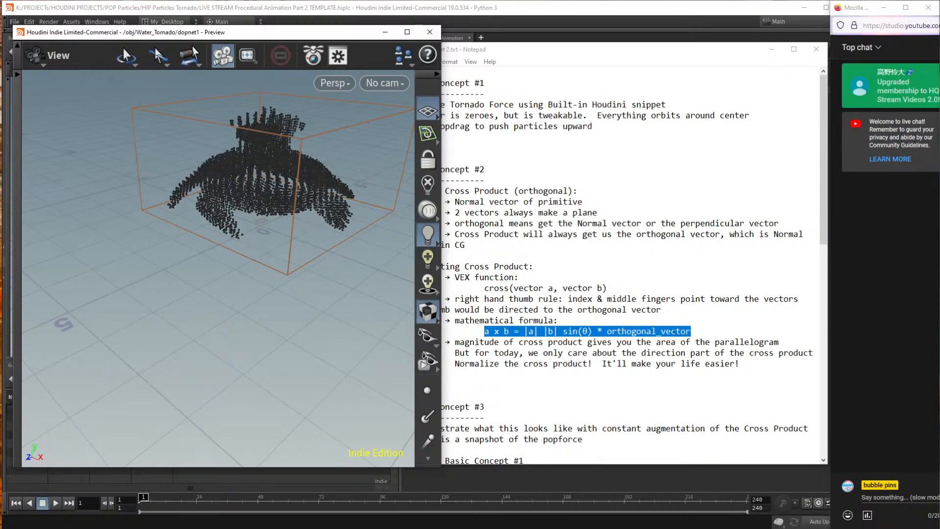
{"action": "left_click_drag", "start_coordinate": [251, 183], "coordinate": [199, 238]}
{"action": "scroll", "coordinate": [200, 237], "scroll_direction": "down", "scroll_amount": 5}
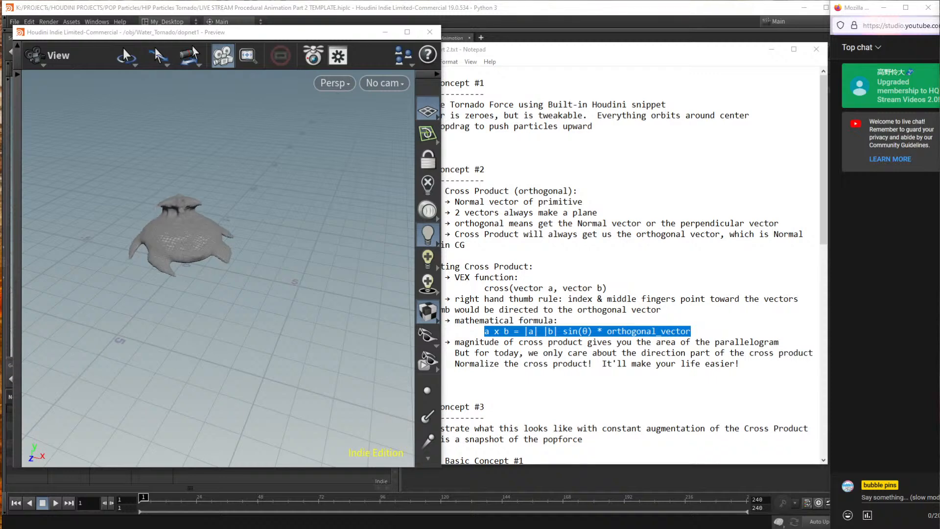
{"action": "left_click_drag", "start_coordinate": [210, 284], "coordinate": [93, 279]}
{"action": "left_click_drag", "start_coordinate": [218, 287], "coordinate": [254, 272]}
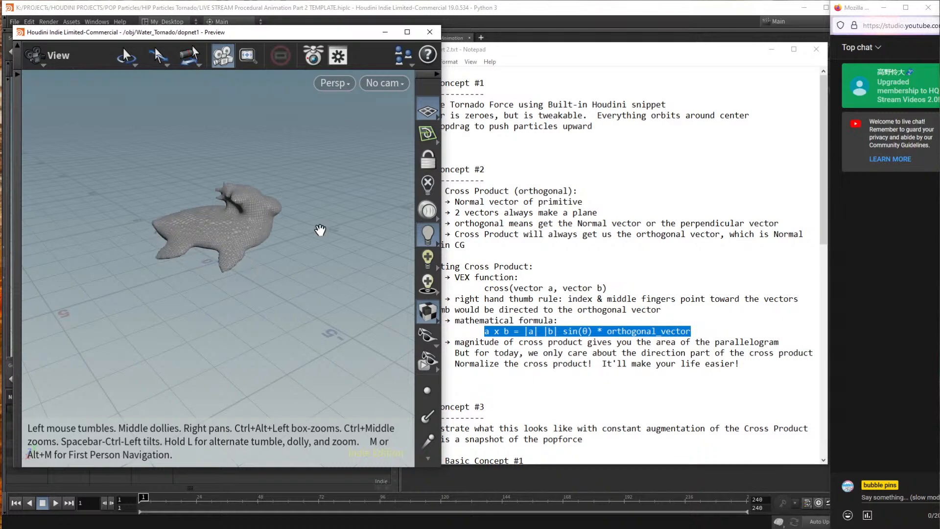
{"action": "middle_click_drag", "start_coordinate": [265, 264], "coordinate": [255, 244]}
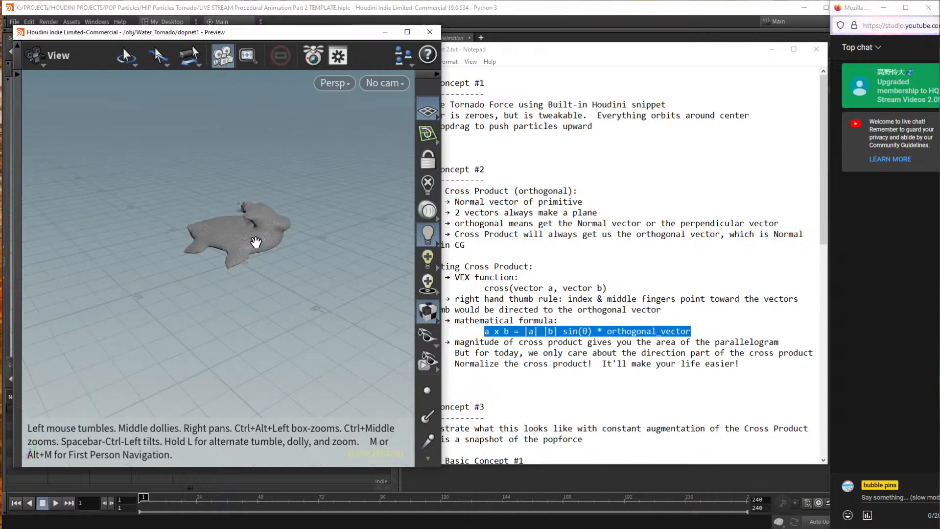
{"action": "scroll", "coordinate": [256, 242], "scroll_direction": "down", "scroll_amount": 2}
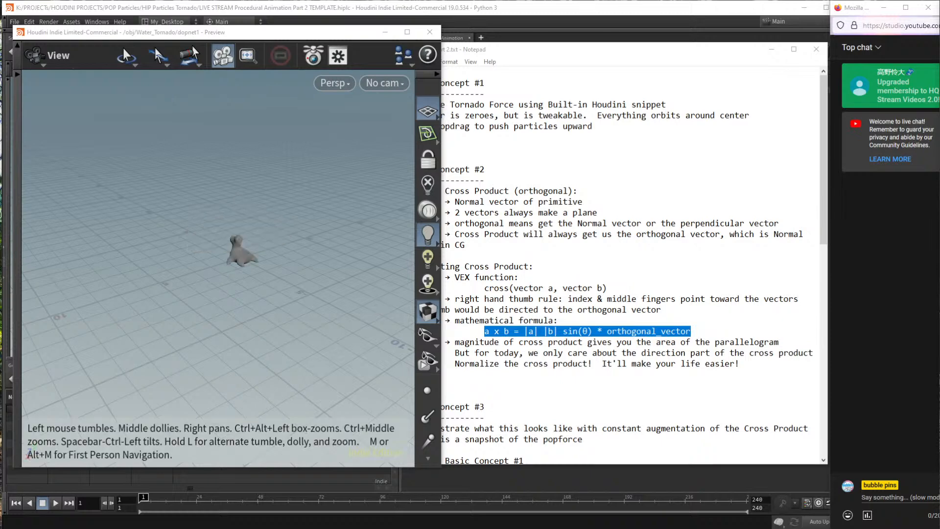
{"action": "left_click", "coordinate": [430, 32]}
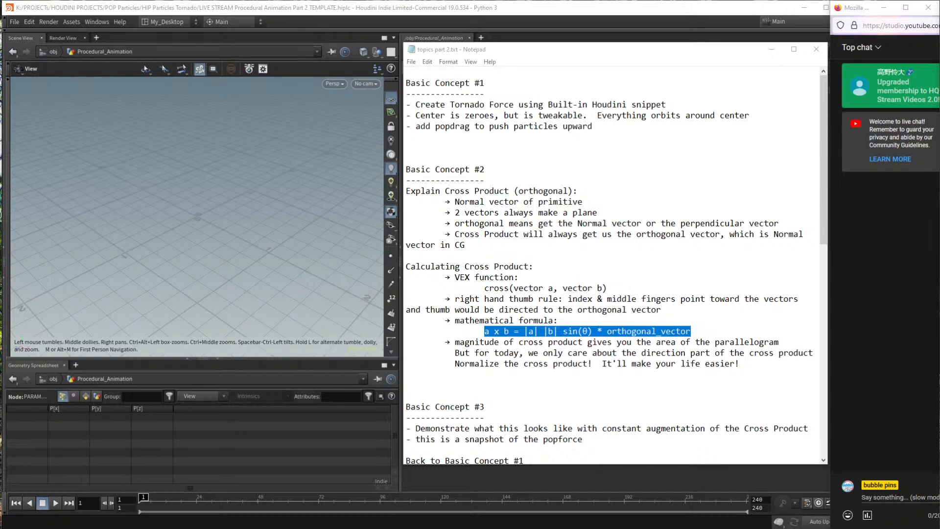
Place the pyro smoke tornado preview, enlarged, beside the notes and show the notes' Custom Tornado Motion - POPNET section.
{"action": "left_click_drag", "start_coordinate": [214, 22], "coordinate": [116, 26]}
{"action": "left_click_drag", "start_coordinate": [324, 371], "coordinate": [422, 479]}
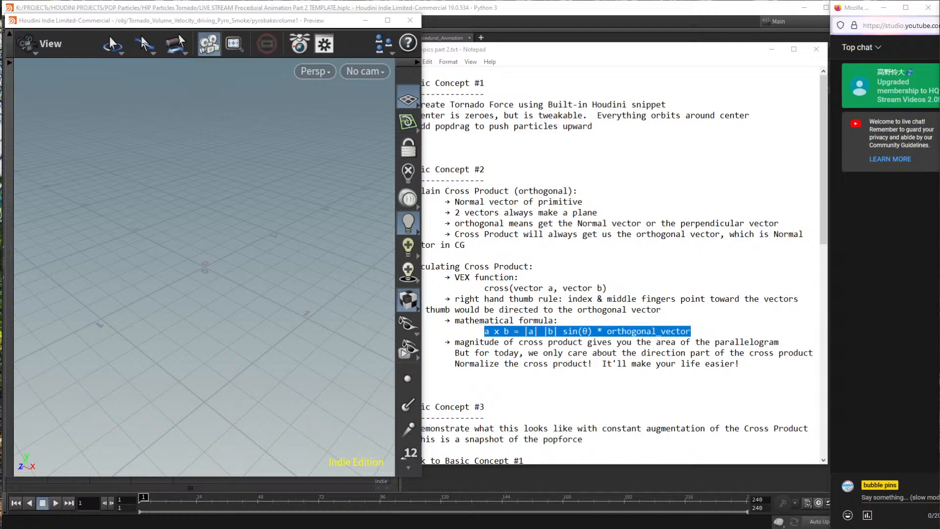
{"action": "left_click", "coordinate": [568, 220]}
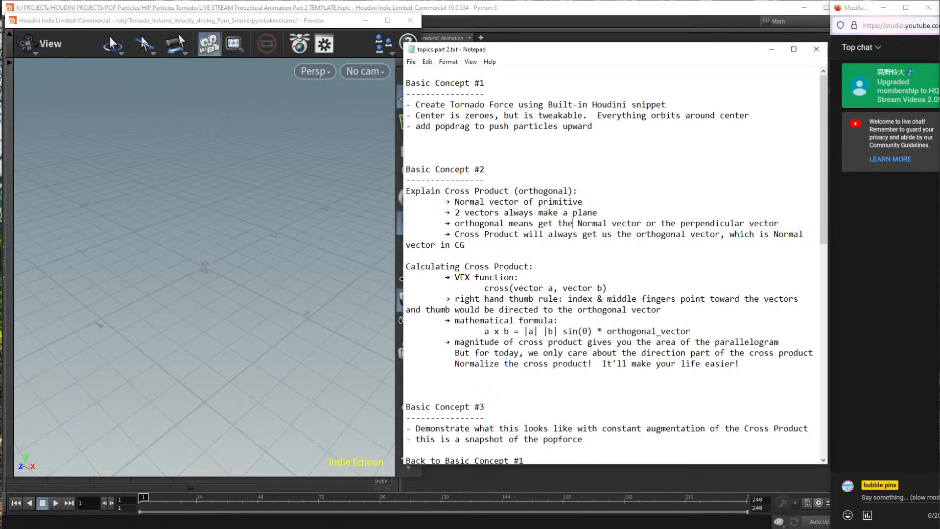
{"action": "scroll", "coordinate": [568, 221], "scroll_direction": "down", "scroll_amount": 14}
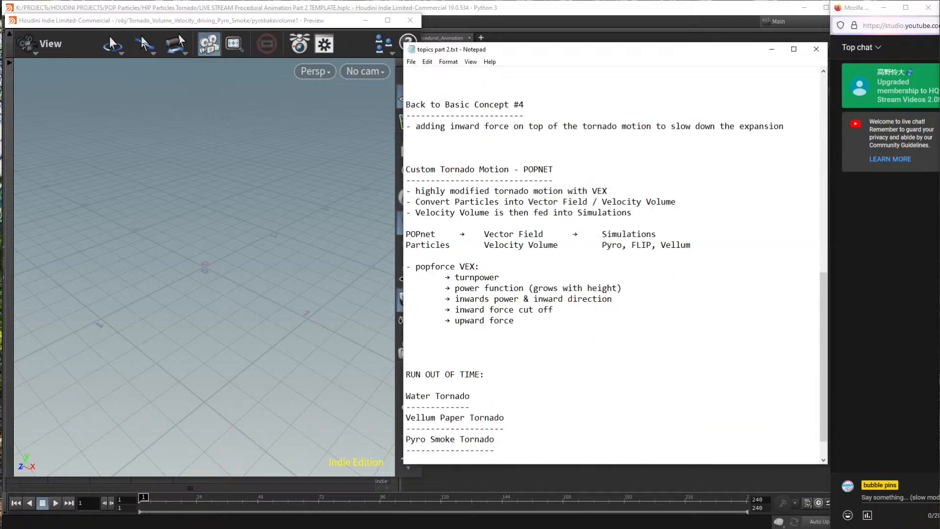
Highlight the Water Tornado, Vellum Paper Tornado and Pyro Smoke Tornado topics in the notes, together and one by one.
{"action": "left_click_drag", "start_coordinate": [494, 450], "coordinate": [406, 396]}
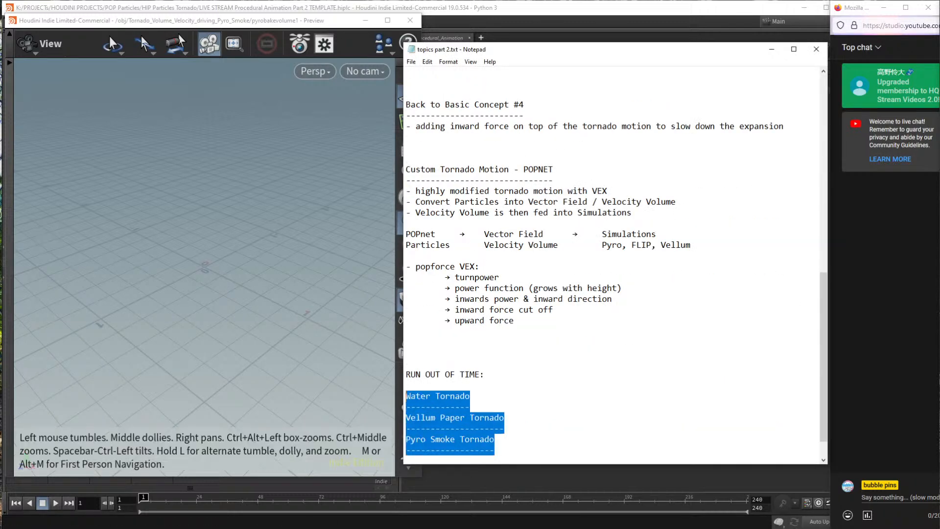
{"action": "left_click", "coordinate": [470, 395]}
{"action": "key", "text": "shift+Home"}
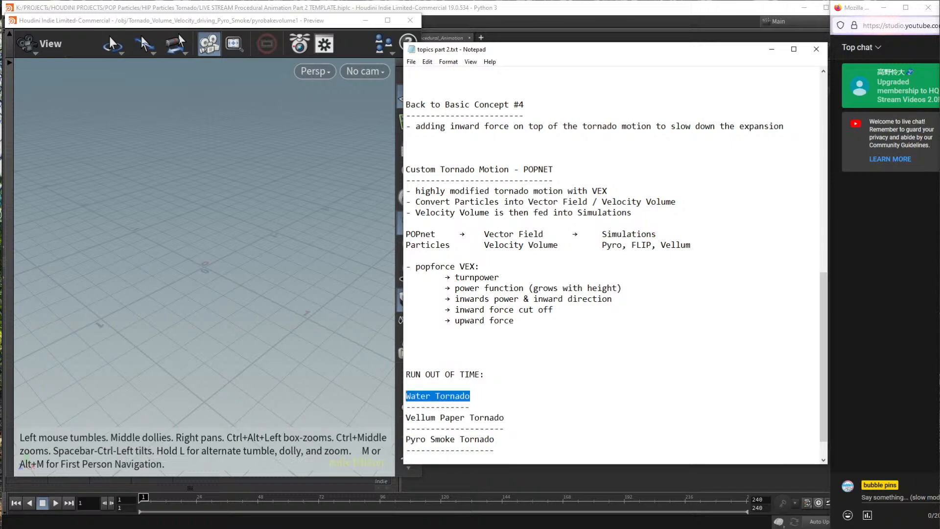
{"action": "key", "text": "Down"}
{"action": "key", "text": "Down"}
{"action": "key", "text": "shift+End"}
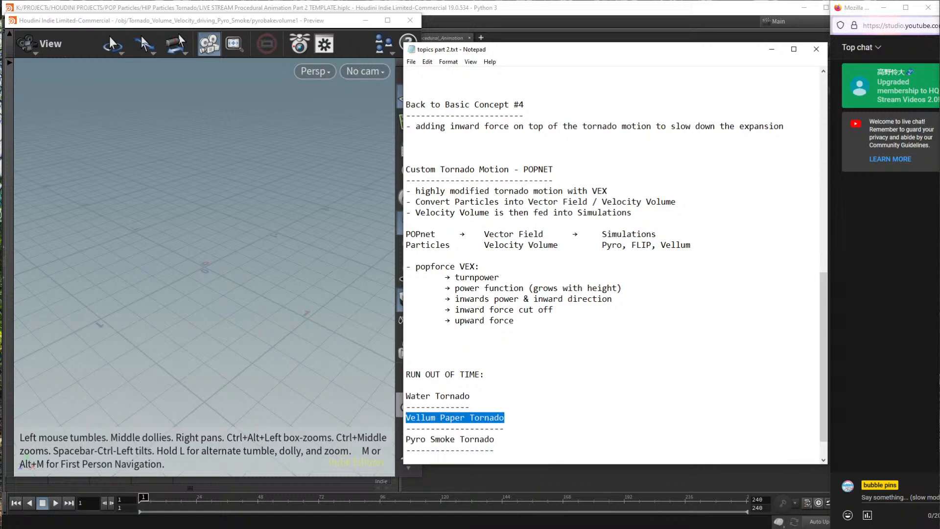
{"action": "key", "text": "Down"}
{"action": "key", "text": "Down"}
{"action": "key", "text": "ctrl+shift+Left"}
{"action": "key", "text": "ctrl+shift+Left"}
{"action": "key", "text": "ctrl+shift+Left"}
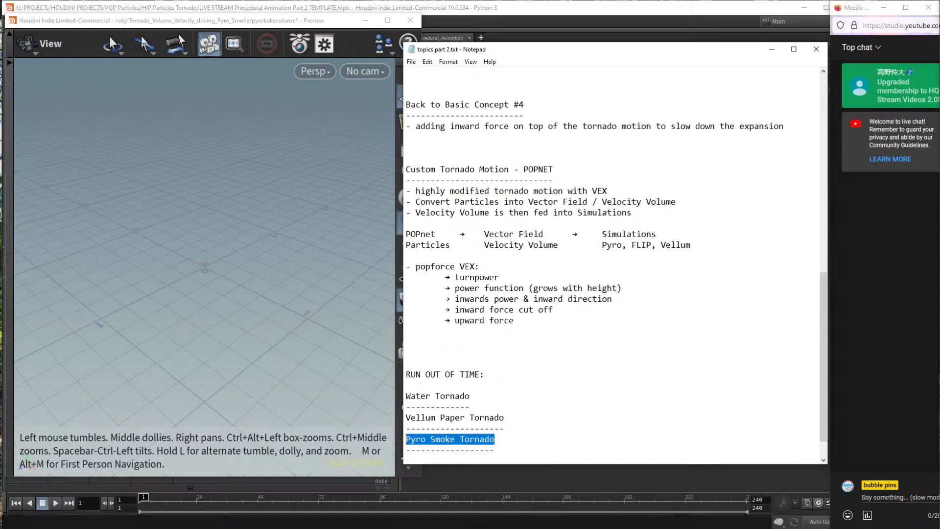
Move the Water Tornado heading and its underline between the Vellum Paper Tornado and Pyro Smoke Tornado topics in the notes.
{"action": "left_click_drag", "start_coordinate": [469, 396], "coordinate": [402, 398]}
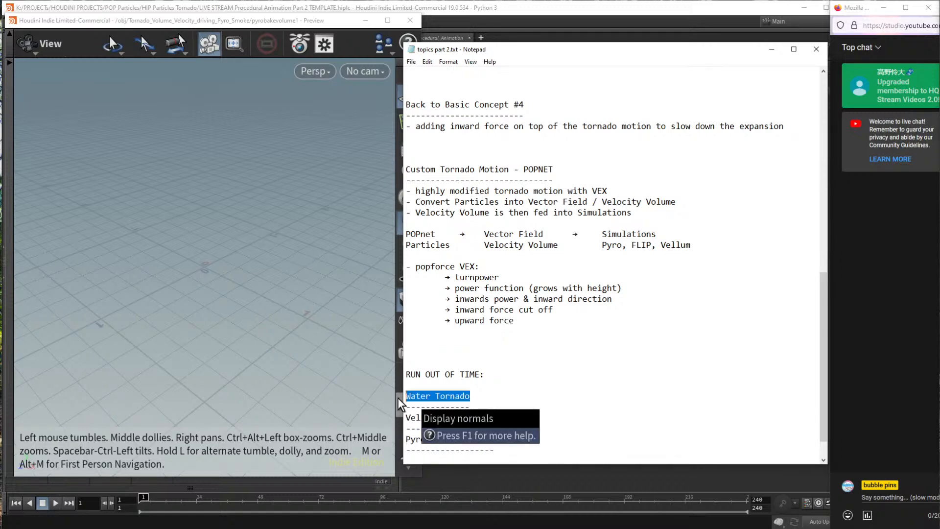
{"action": "left_click", "coordinate": [470, 396]}
{"action": "left_click_drag", "start_coordinate": [470, 406], "coordinate": [402, 397]}
{"action": "key", "text": "ctrl+c"}
{"action": "key", "text": "Delete"}
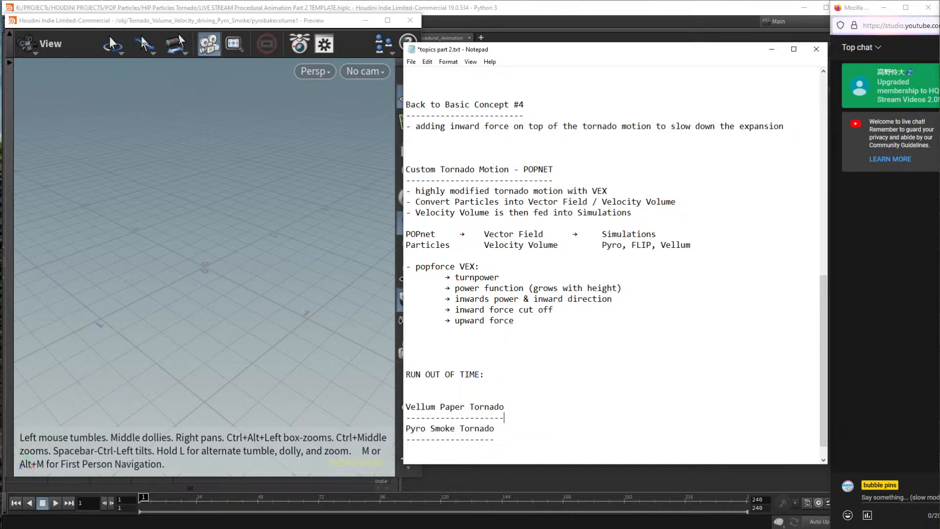
{"action": "key", "text": "ctrl+v"}
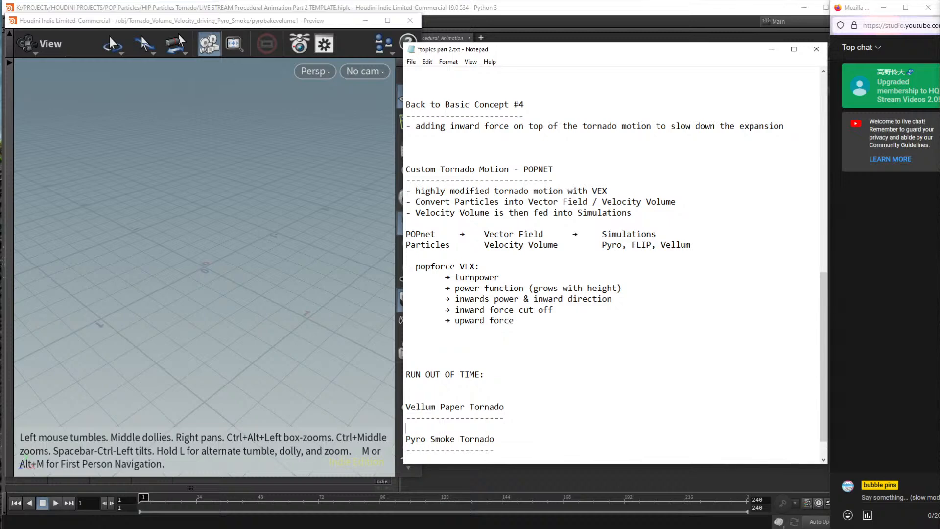
Highlight the Vellum Paper Tornado topic and then the whole Custom Tornado Motion - POPNET section in the notes.
{"action": "left_click_drag", "start_coordinate": [406, 401], "coordinate": [505, 419]}
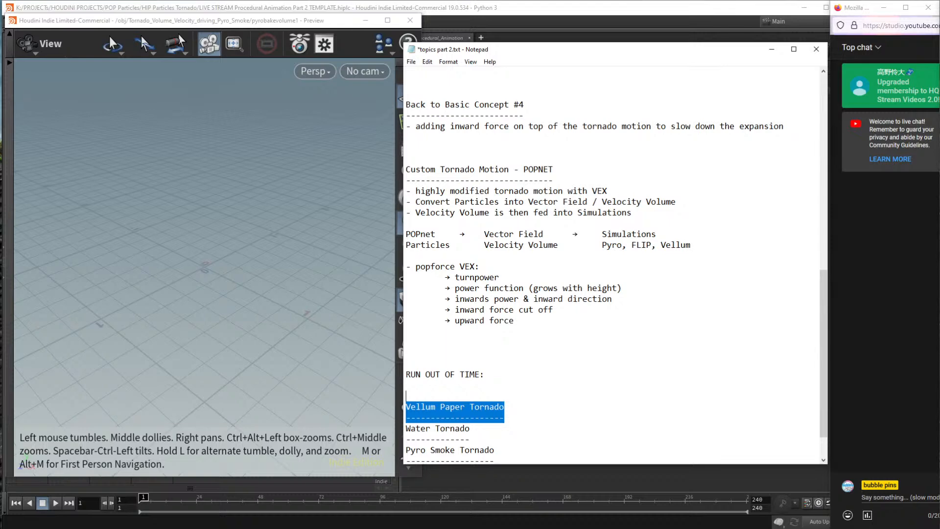
{"action": "left_click", "coordinate": [515, 320]}
{"action": "left_click_drag", "start_coordinate": [514, 320], "coordinate": [406, 169]}
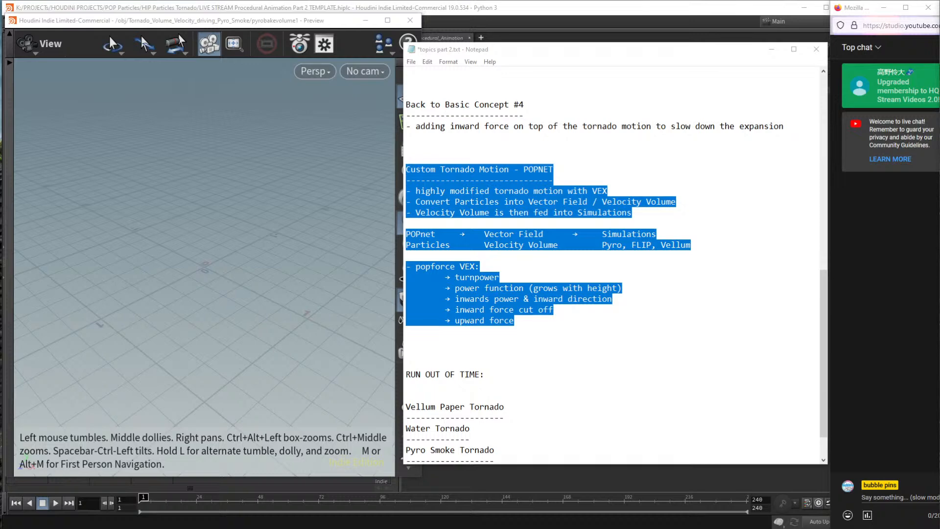
Close the pyrobakevolume1 preview, bring in and enlarge the pyrobakevolume4 preview, and inspect its smoke from different angles and distances.
{"action": "left_click_drag", "start_coordinate": [567, 1], "coordinate": [100, 31]}
{"action": "left_click", "coordinate": [402, 25]}
{"action": "left_click_drag", "start_coordinate": [200, 227], "coordinate": [450, 444]}
{"action": "scroll", "coordinate": [269, 304], "scroll_direction": "down", "scroll_amount": 10}
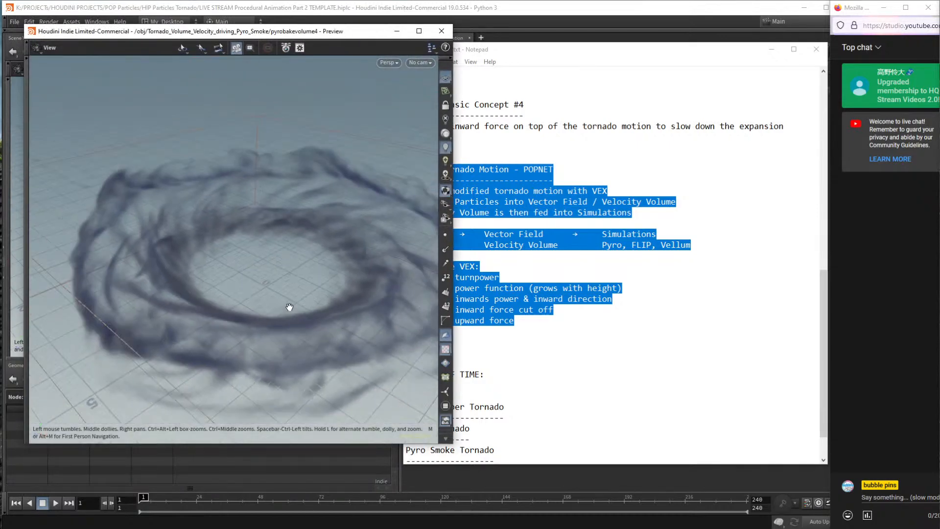
{"action": "left_click_drag", "start_coordinate": [269, 305], "coordinate": [274, 227]}
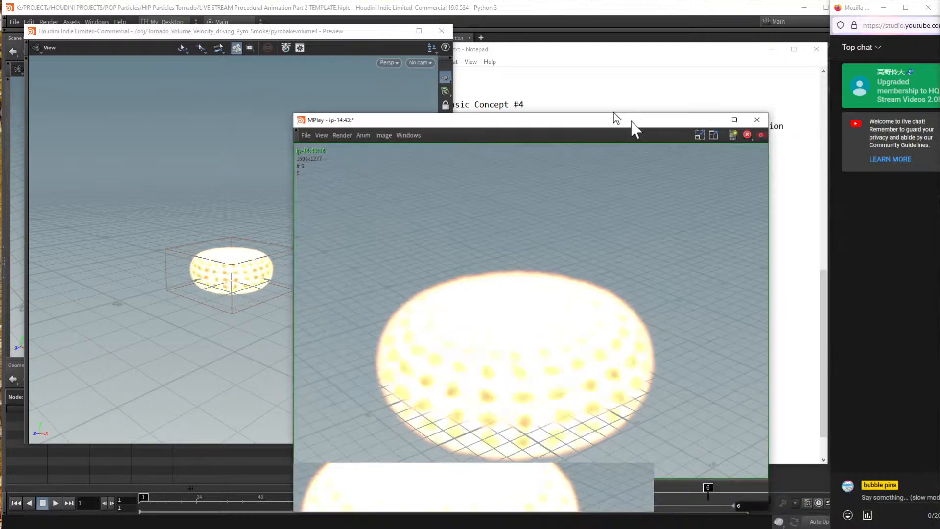
Move the MPlay flipbook fully into view, play the pyro smoke sequence, and close the pyrobakevolume4 preview.
{"action": "left_click_drag", "start_coordinate": [636, 130], "coordinate": [609, 39]}
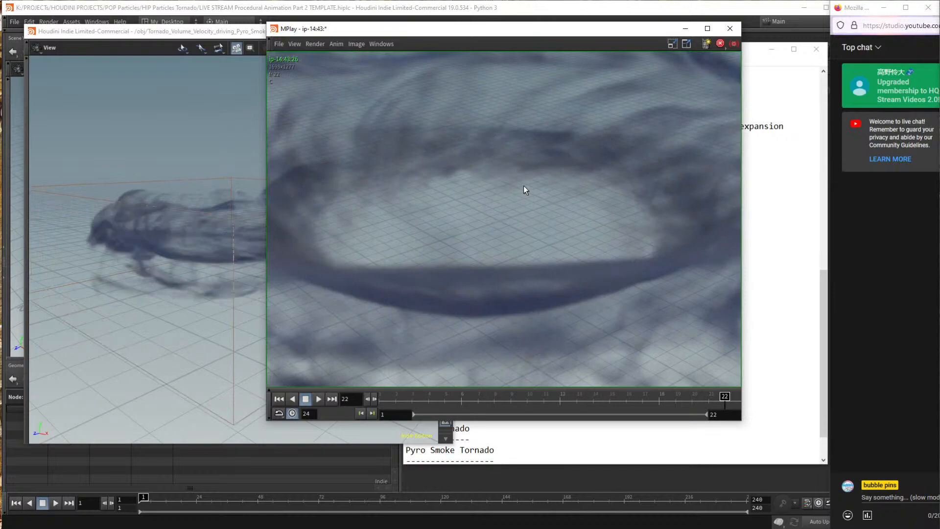
{"action": "left_click", "coordinate": [319, 399]}
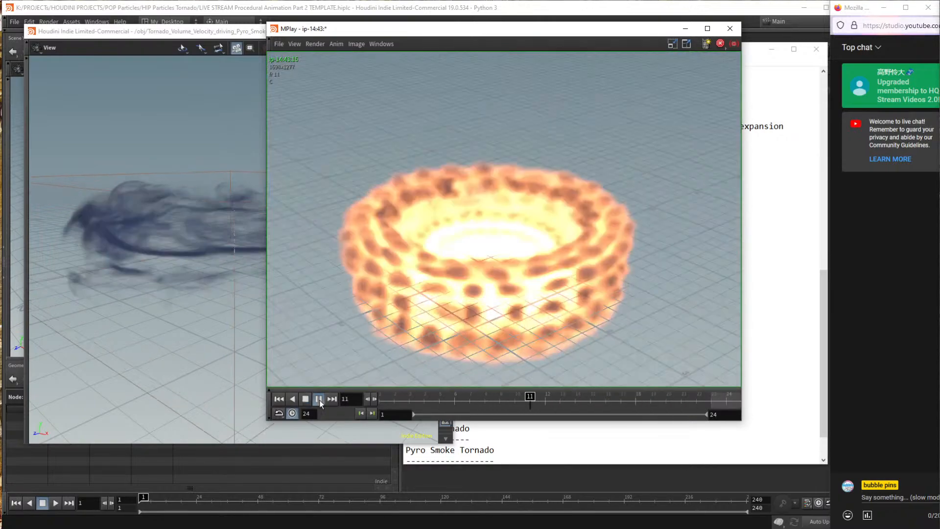
{"action": "left_click", "coordinate": [210, 34]}
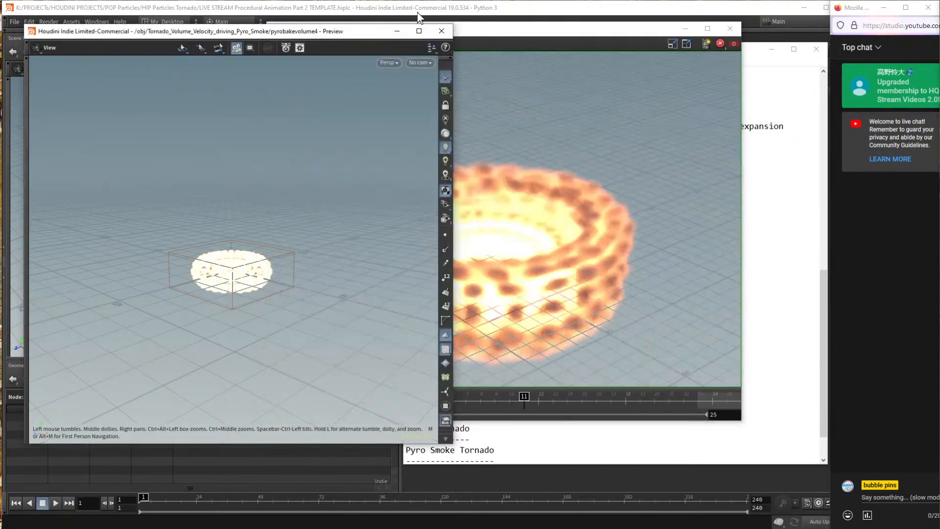
{"action": "left_click", "coordinate": [442, 30]}
Reposition the flipbook window, scrub the pyro smoke sequence to frame 15, and close the flipbook.
{"action": "left_click_drag", "start_coordinate": [480, 32], "coordinate": [365, 32]}
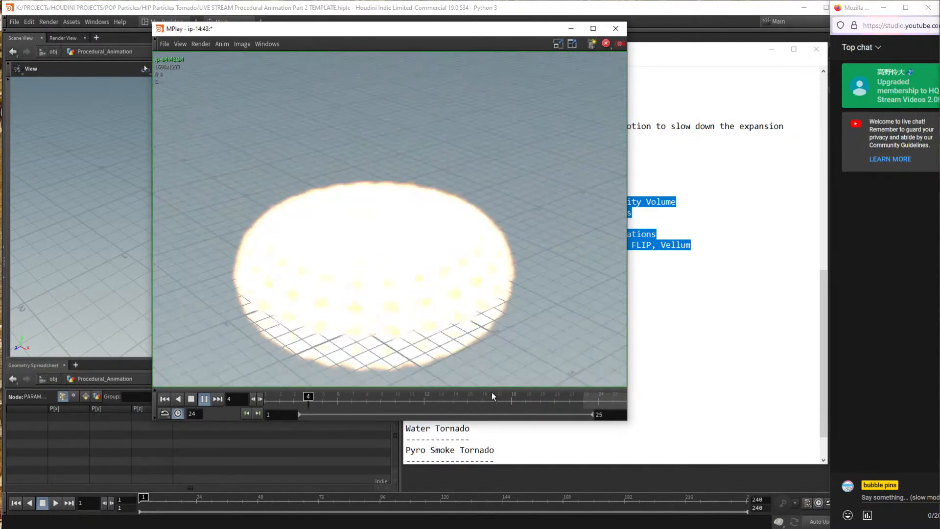
{"action": "left_click_drag", "start_coordinate": [491, 394], "coordinate": [473, 402]}
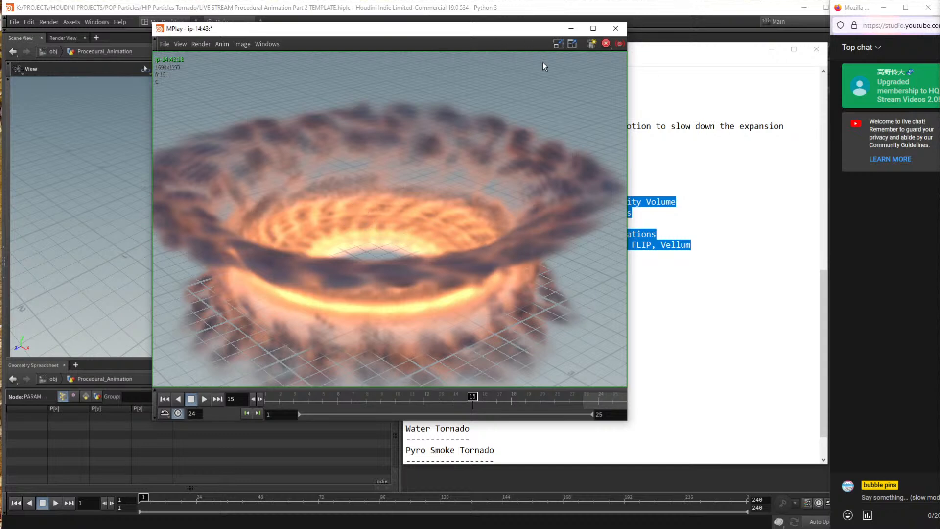
{"action": "left_click", "coordinate": [616, 28]}
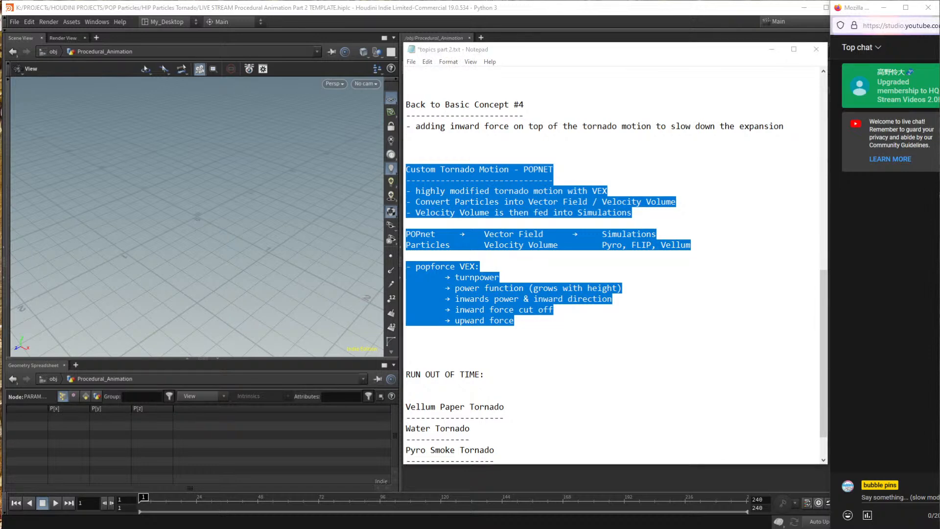
Switch back to Houdini and paste the Basic Concept #1 title and Orbiting Force nodes below the PARAMETERS box.
{"action": "key", "text": "alt+Tab"}
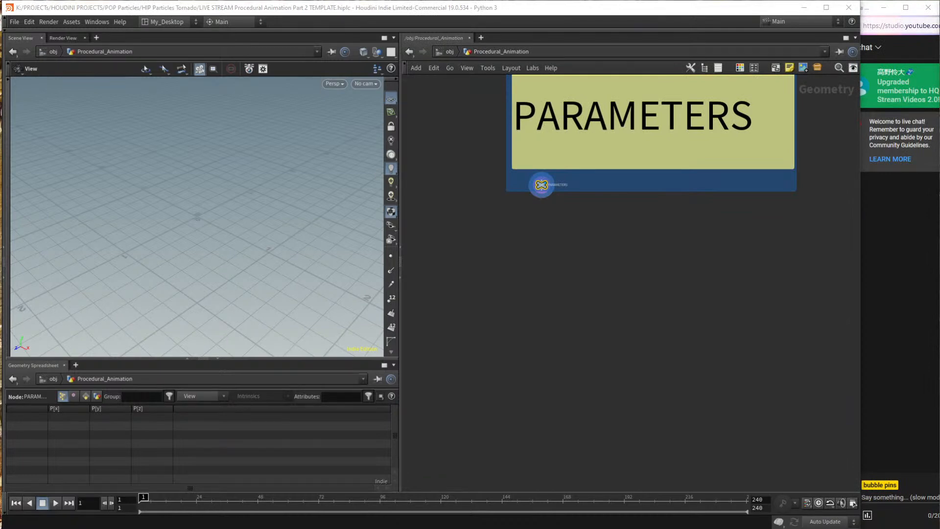
{"action": "left_click", "coordinate": [454, 354]}
{"action": "left_click", "coordinate": [583, 227]}
{"action": "middle_click_drag", "start_coordinate": [528, 321], "coordinate": [621, 310]}
{"action": "middle_click_drag", "start_coordinate": [440, 281], "coordinate": [684, 275]}
{"action": "middle_click_drag", "start_coordinate": [581, 326], "coordinate": [527, 315]}
{"action": "middle_click_drag", "start_coordinate": [852, 289], "coordinate": [590, 269]}
{"action": "key", "text": "ctrl+v"}
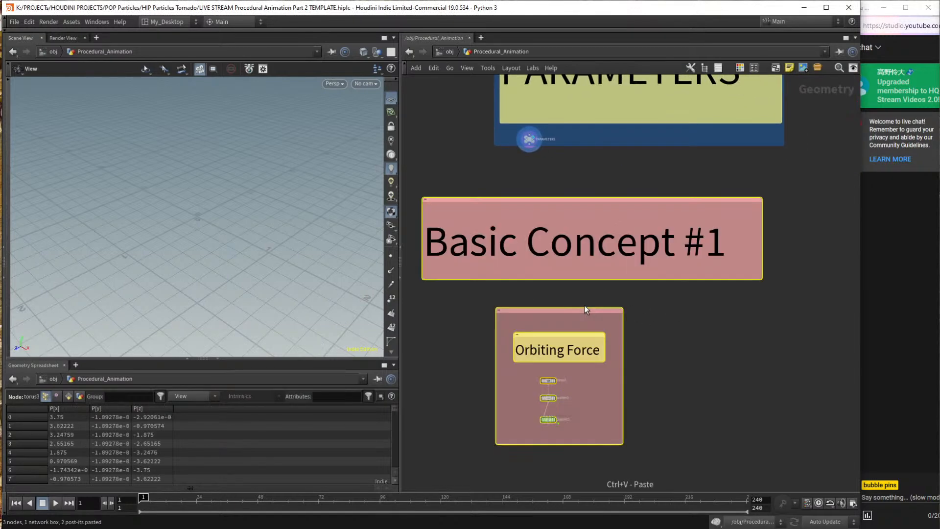
Delete the pasted Orbiting Force box together with its note and its torus, scatter and popnet nodes.
{"action": "middle_click_drag", "start_coordinate": [703, 354], "coordinate": [664, 269]}
{"action": "scroll", "coordinate": [664, 269], "scroll_direction": "up", "scroll_amount": 4}
{"action": "middle_click_drag", "start_coordinate": [614, 293], "coordinate": [715, 233]}
{"action": "left_click", "coordinate": [630, 216]}
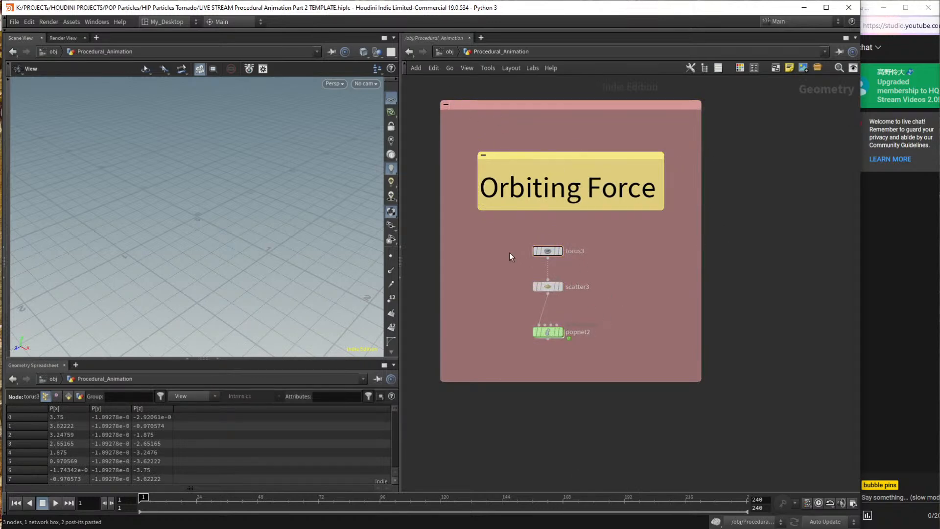
{"action": "left_click_drag", "start_coordinate": [425, 83], "coordinate": [751, 434]}
{"action": "key", "text": "Delete"}
Add a Torus node, display it in the viewport, and resize the panes for a taller viewport and a wider network editor.
{"action": "key", "text": "Tab"}
{"action": "type", "text": "torus"}
{"action": "key", "text": "Return"}
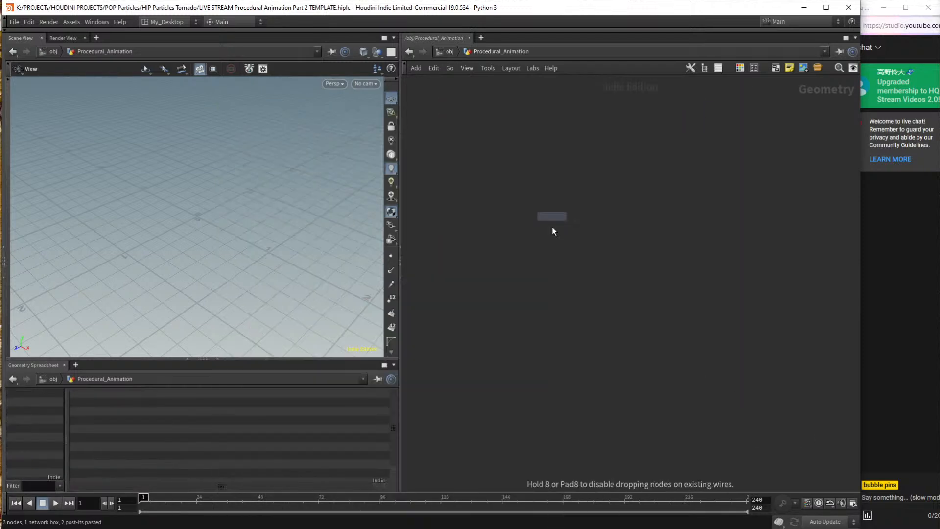
{"action": "left_click", "coordinate": [513, 202]}
{"action": "scroll", "coordinate": [514, 208], "scroll_direction": "up", "scroll_amount": 5}
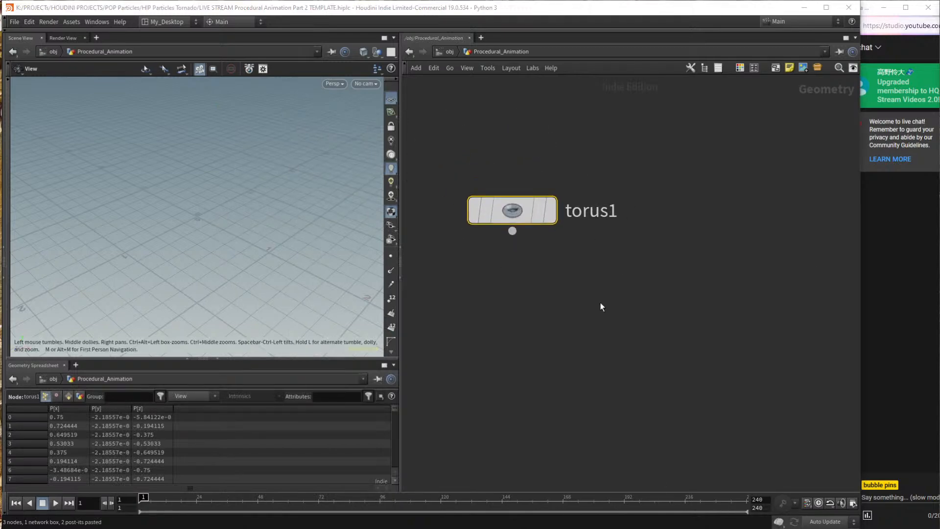
{"action": "left_click", "coordinate": [556, 306]}
{"action": "left_click", "coordinate": [550, 214]}
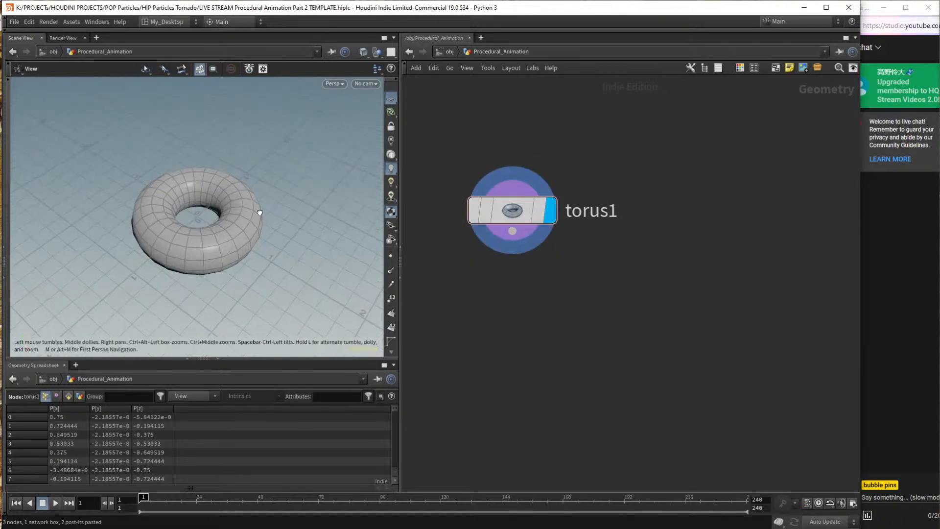
{"action": "left_click_drag", "start_coordinate": [235, 360], "coordinate": [236, 406]}
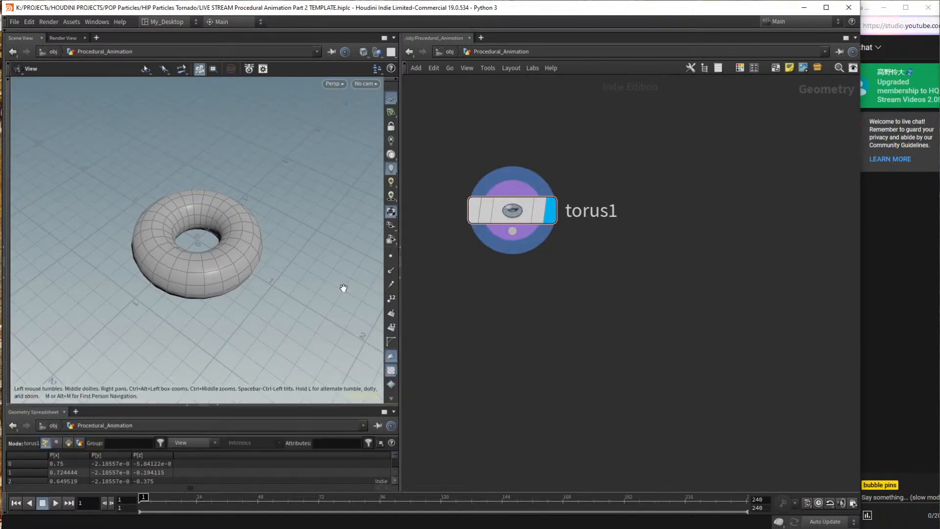
{"action": "left_click_drag", "start_coordinate": [399, 233], "coordinate": [306, 240]}
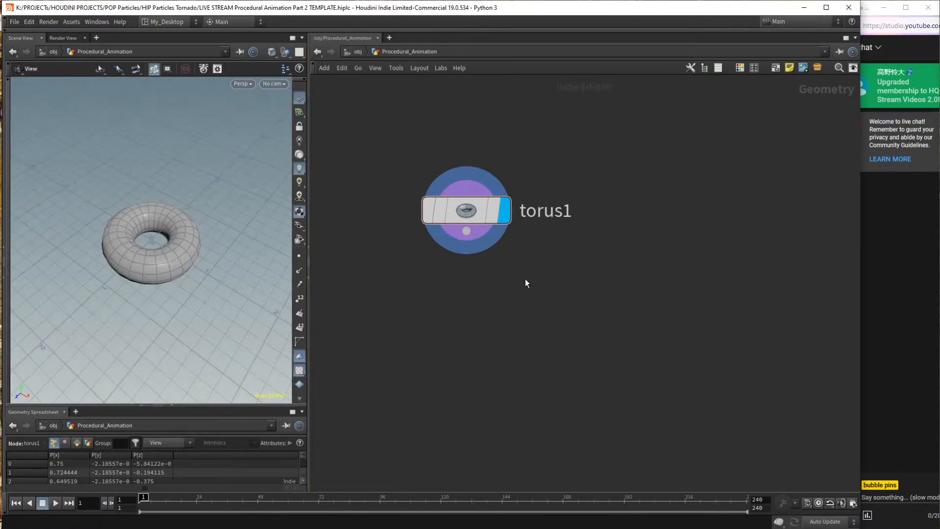
Add a Scatter node fed by torus1 and display its scattered points in the viewport.
{"action": "key", "text": "Tab"}
{"action": "type", "text": "scat"}
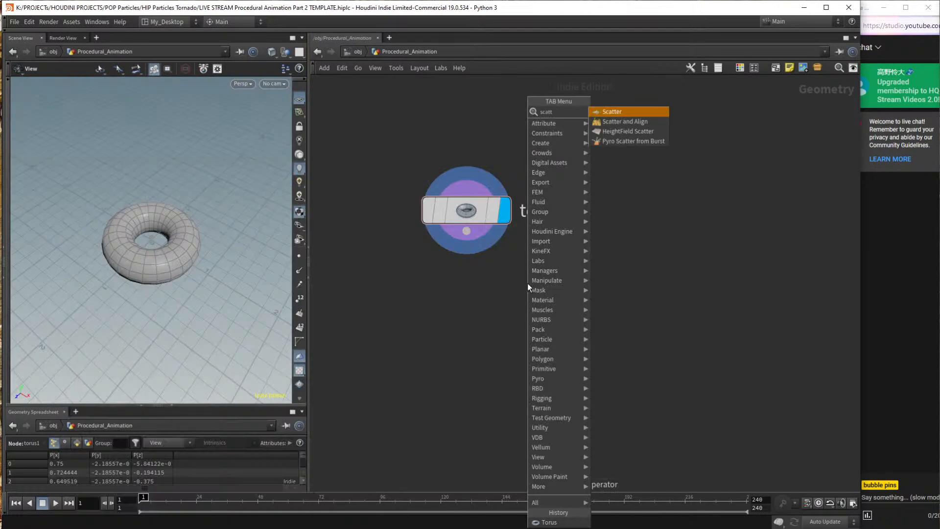
{"action": "key", "text": "Return"}
{"action": "left_click", "coordinate": [460, 224]}
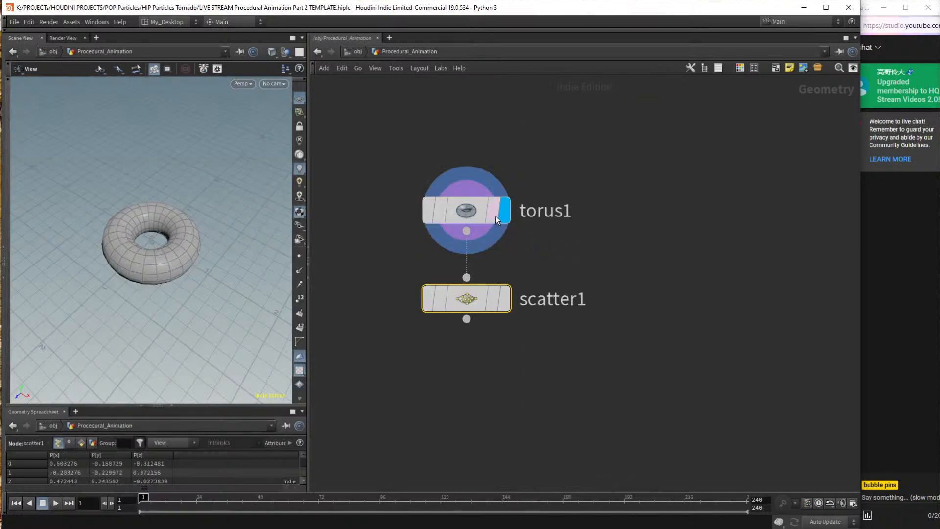
{"action": "left_click", "coordinate": [505, 303]}
{"action": "left_click_drag", "start_coordinate": [206, 230], "coordinate": [204, 224]}
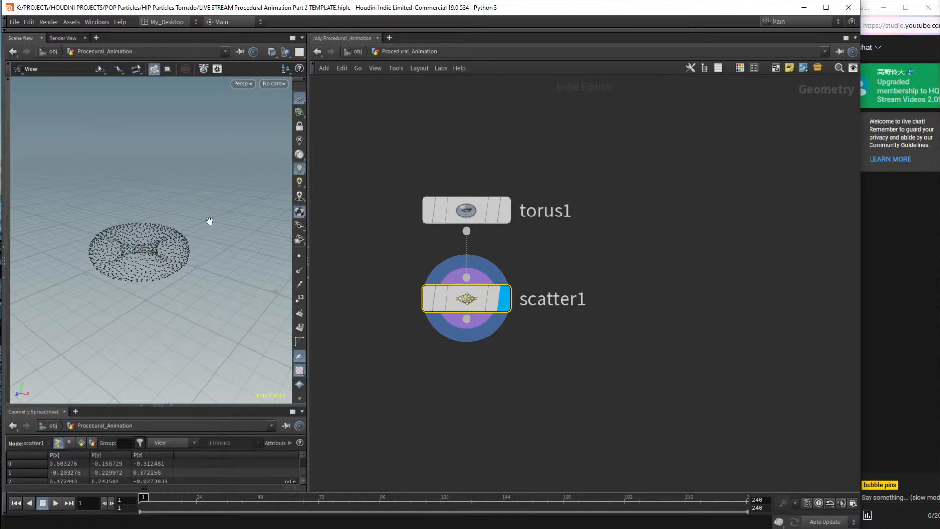
Add a POP Network below scatter1, connect scatter1 to its first input, and display the popnet.
{"action": "left_click", "coordinate": [493, 355]}
{"action": "key", "text": "Tab"}
{"action": "type", "text": "popne"}
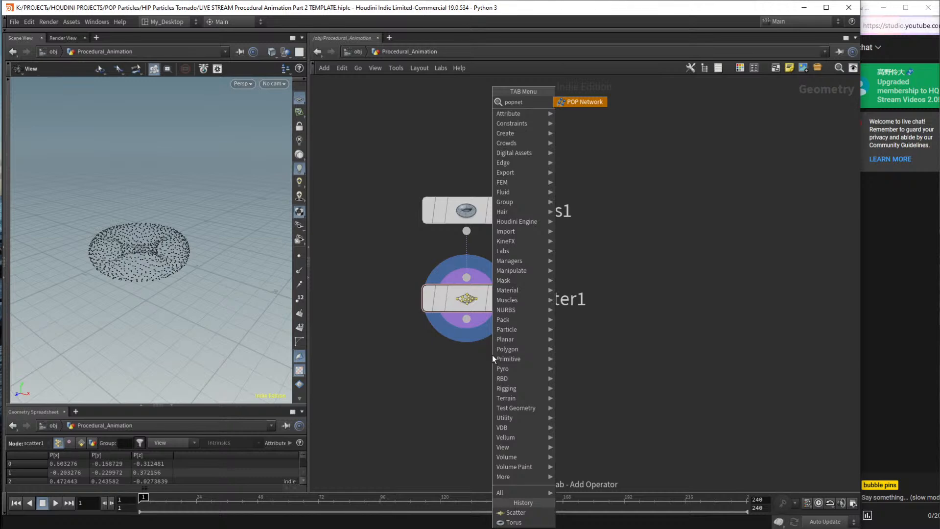
{"action": "key", "text": "Return"}
{"action": "left_click", "coordinate": [466, 400]}
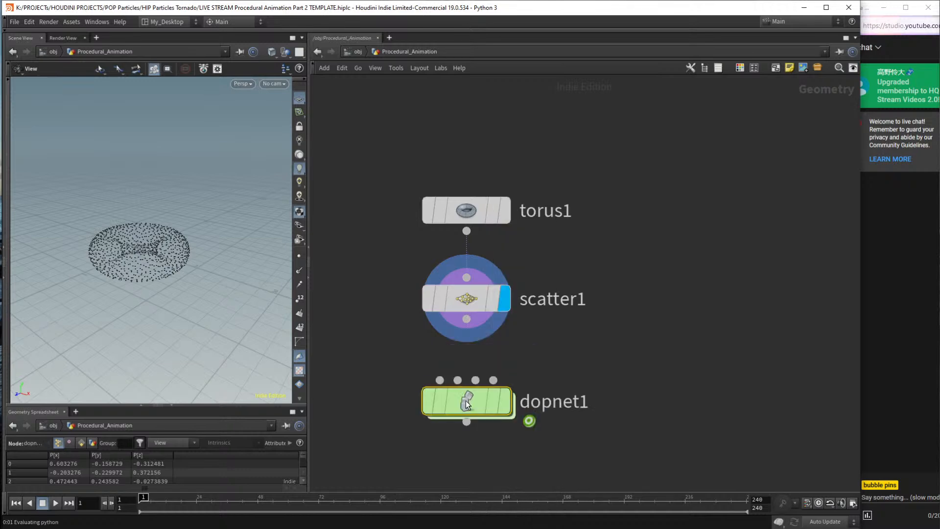
{"action": "left_click", "coordinate": [467, 318]}
{"action": "left_click", "coordinate": [440, 380]}
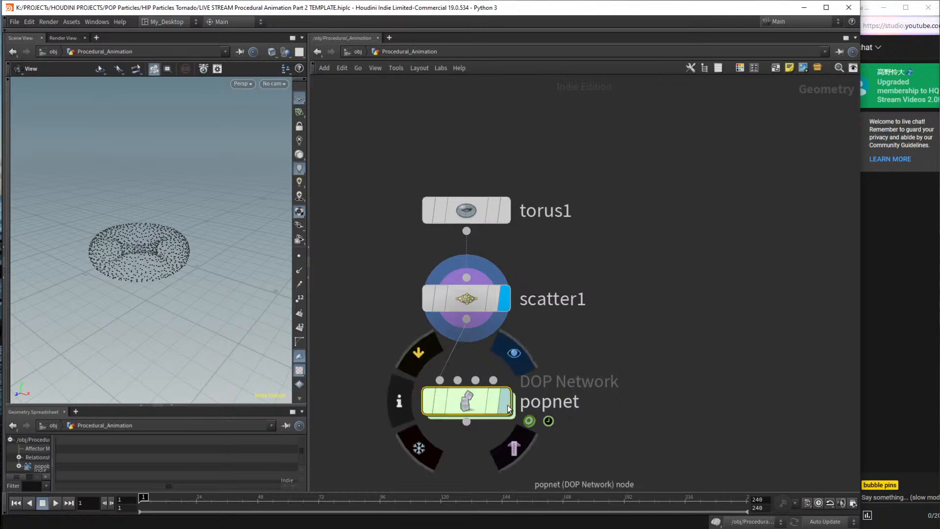
{"action": "left_click", "coordinate": [506, 403]}
Enter the popnet network, test-play the simulation and rewind to frame 1, and show the output node's parameters.
{"action": "double_click", "coordinate": [474, 405]}
{"action": "middle_click_drag", "start_coordinate": [681, 349], "coordinate": [587, 352]}
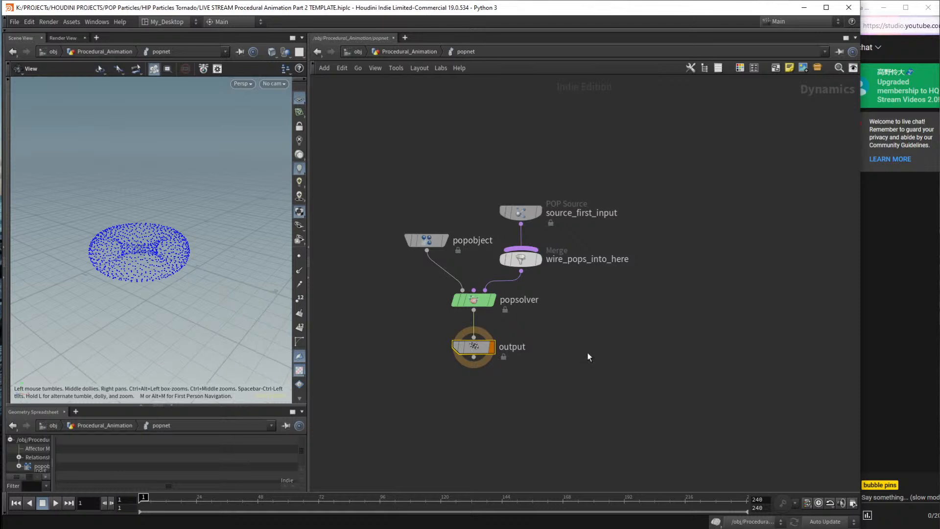
{"action": "key", "text": "Up"}
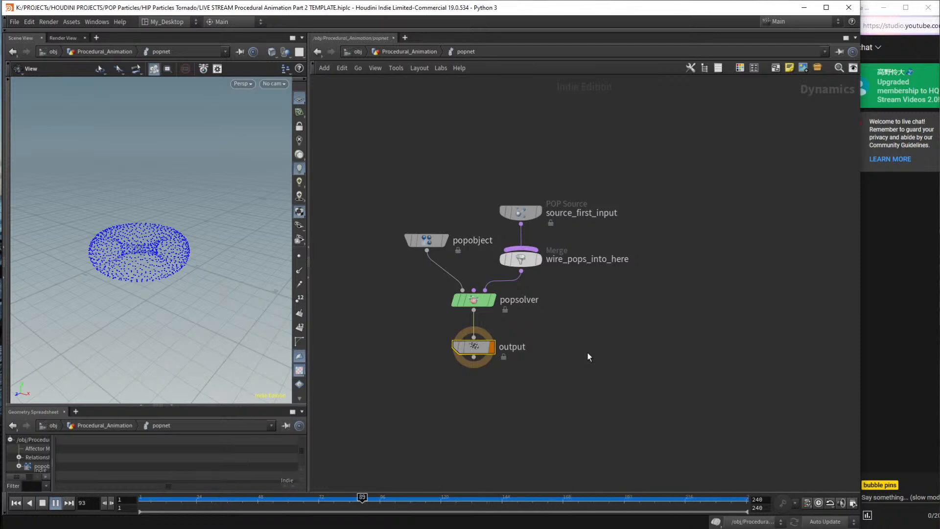
{"action": "key", "text": "ctrl+Up"}
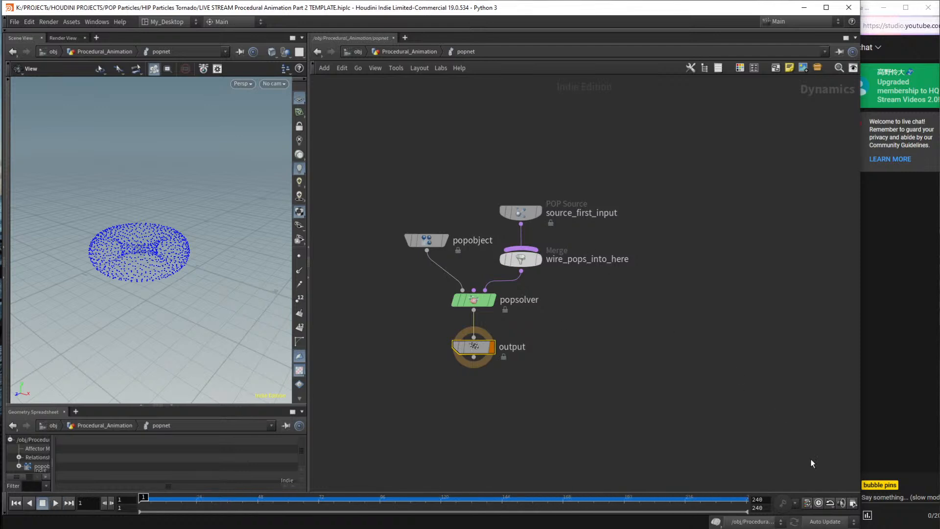
{"action": "key", "text": "p"}
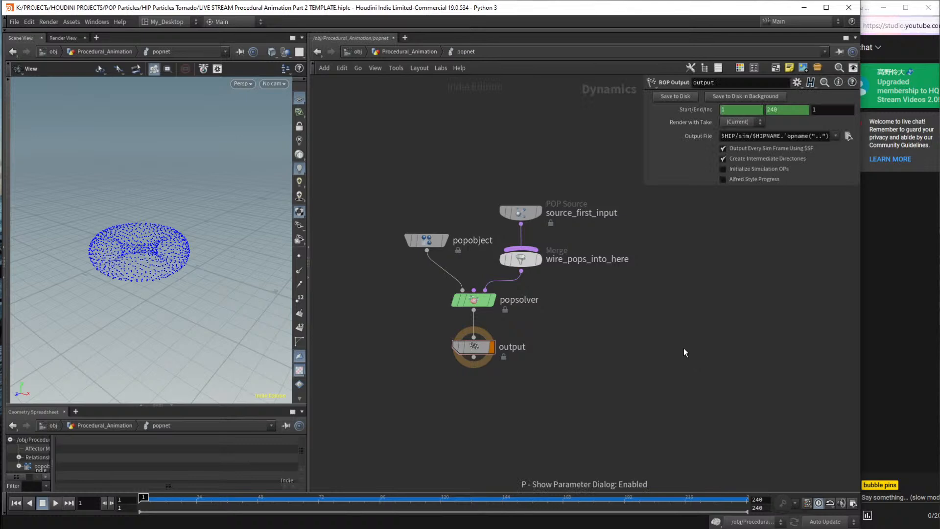
Delete the wire_pops_into_here merge node and move popobject and source_first_input away from popsolver to make room.
{"action": "middle_click_drag", "start_coordinate": [634, 296], "coordinate": [629, 317]}
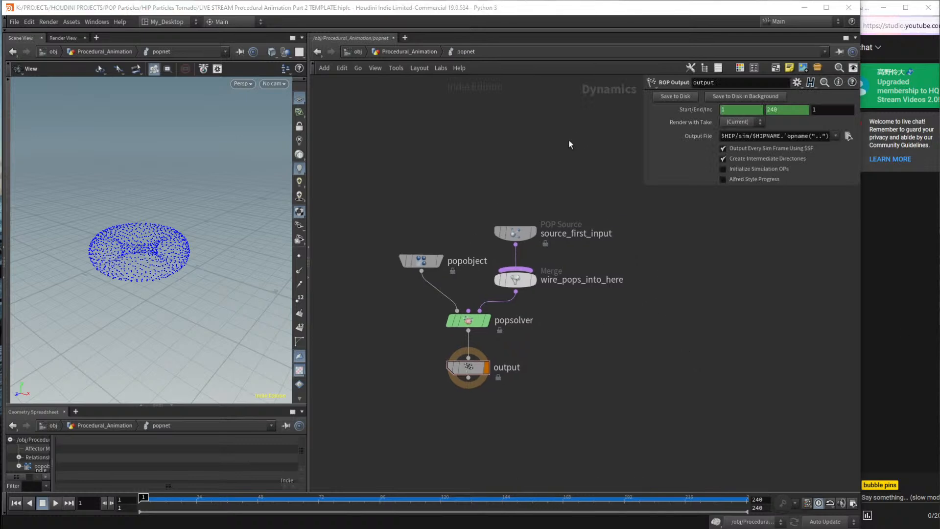
{"action": "left_click_drag", "start_coordinate": [570, 308], "coordinate": [484, 262]}
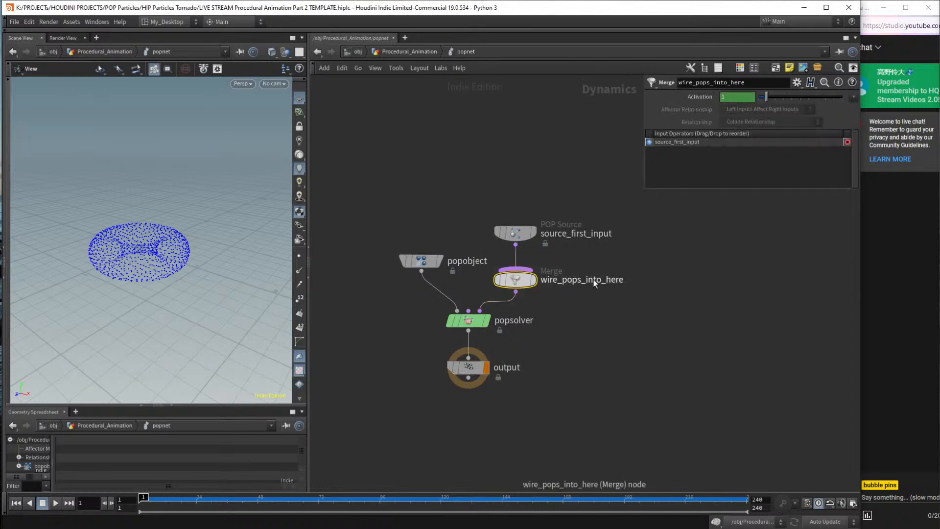
{"action": "key", "text": "Delete"}
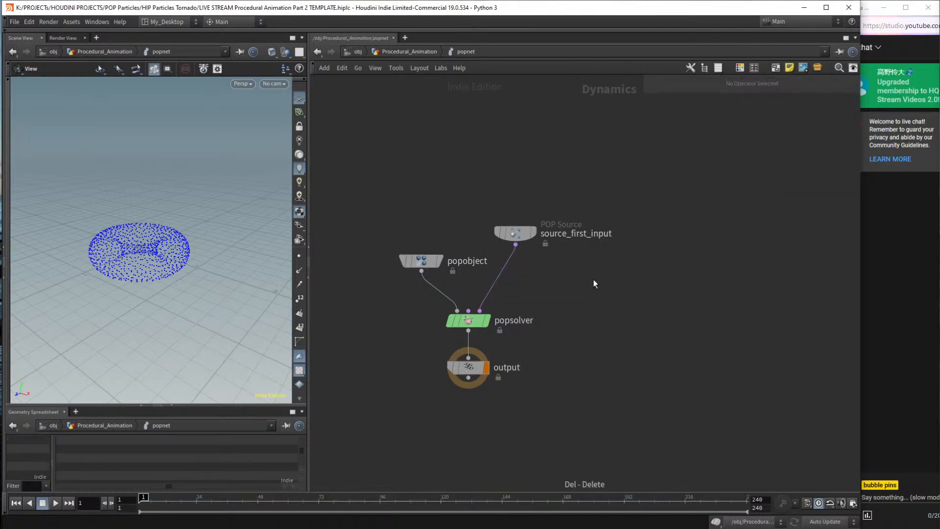
{"action": "left_click_drag", "start_coordinate": [431, 263], "coordinate": [395, 263]}
{"action": "scroll", "coordinate": [519, 369], "scroll_direction": "down", "scroll_amount": 2}
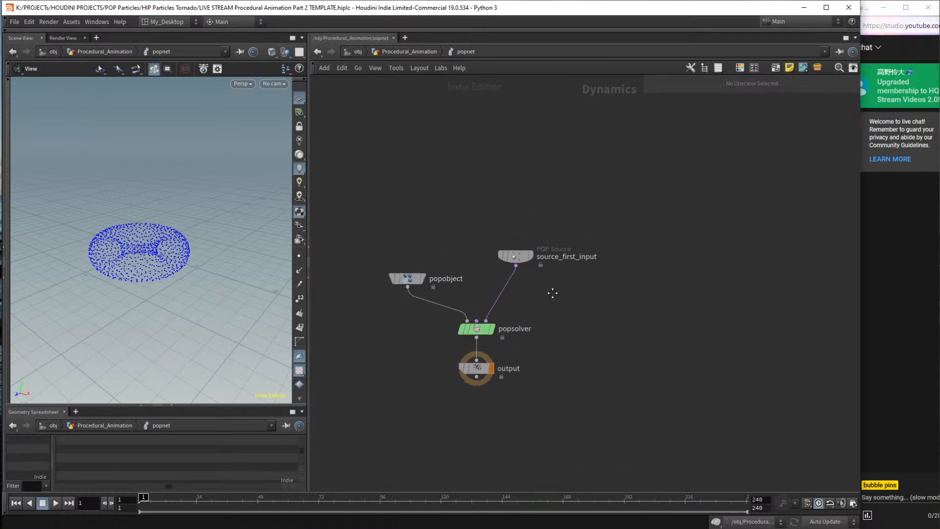
{"action": "left_click_drag", "start_coordinate": [516, 257], "coordinate": [554, 123]}
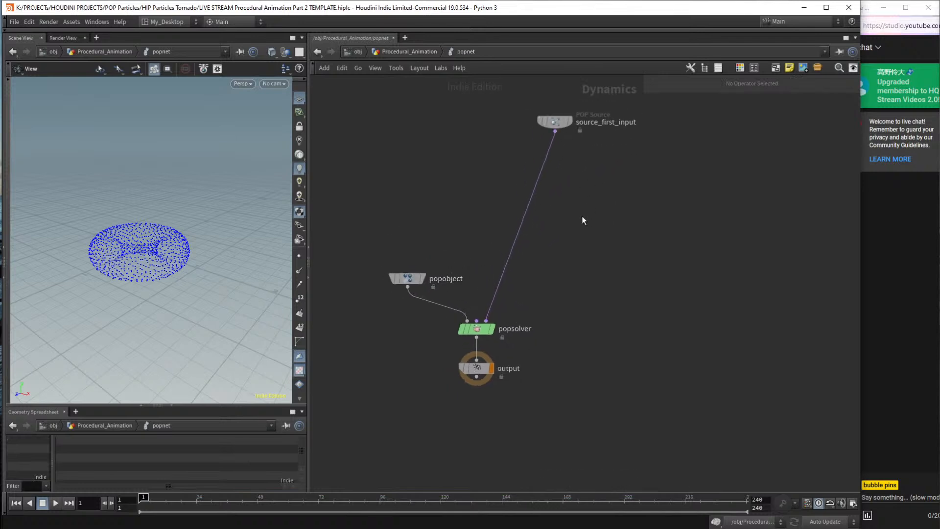
Add a POP Force node and insert it on the wire between source_first_input and popsolver.
{"action": "left_click_drag", "start_coordinate": [475, 155], "coordinate": [603, 305]}
{"action": "left_click", "coordinate": [674, 275]}
{"action": "key", "text": "Tab"}
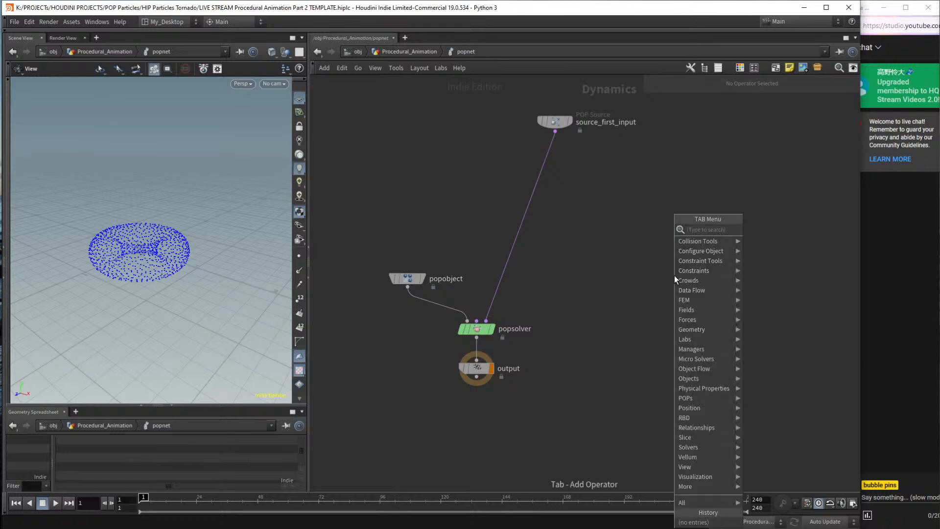
{"action": "type", "text": "pop"}
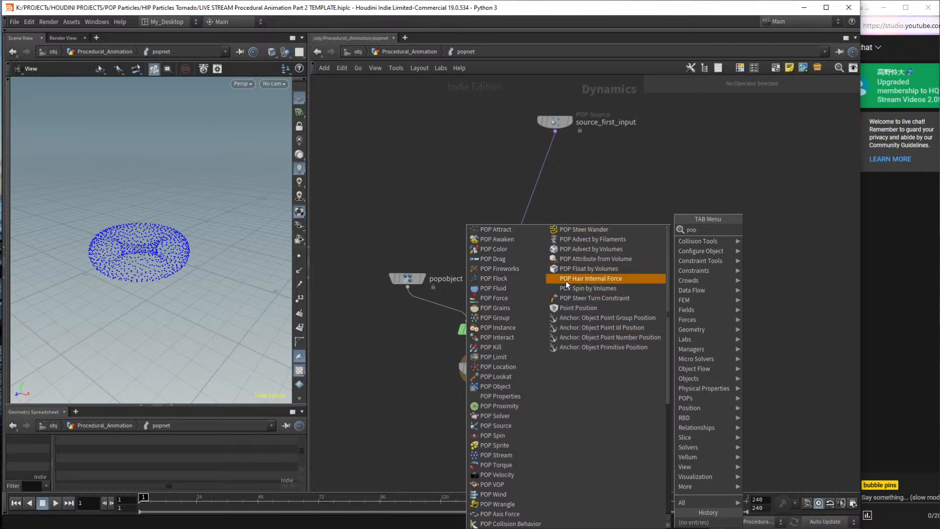
{"action": "type", "text": "force"}
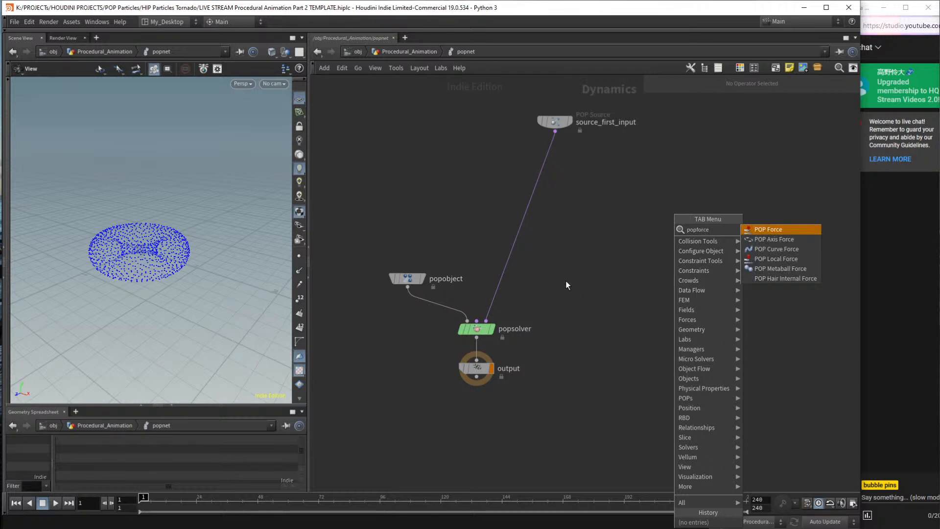
{"action": "key", "text": "Return"}
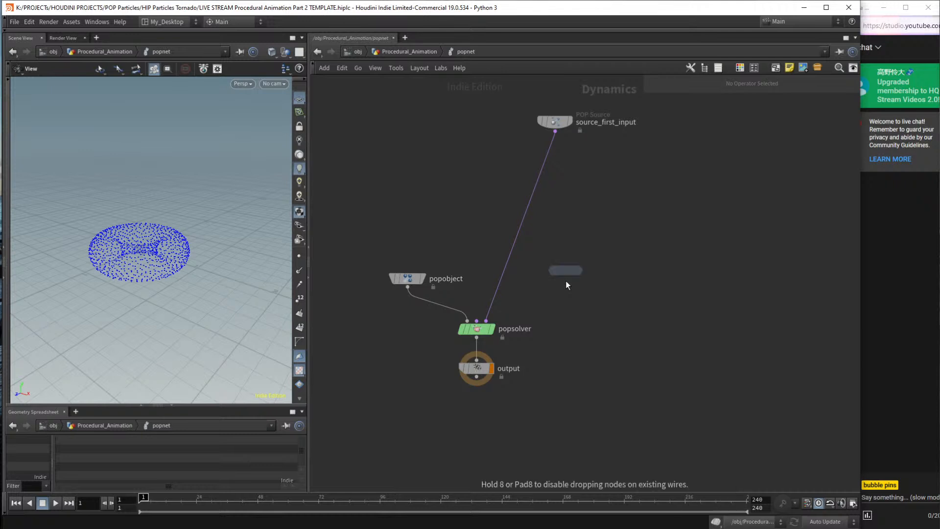
{"action": "left_click", "coordinate": [620, 224]}
{"action": "left_click_drag", "start_coordinate": [619, 224], "coordinate": [557, 219]}
{"action": "middle_click_drag", "start_coordinate": [578, 270], "coordinate": [546, 294]}
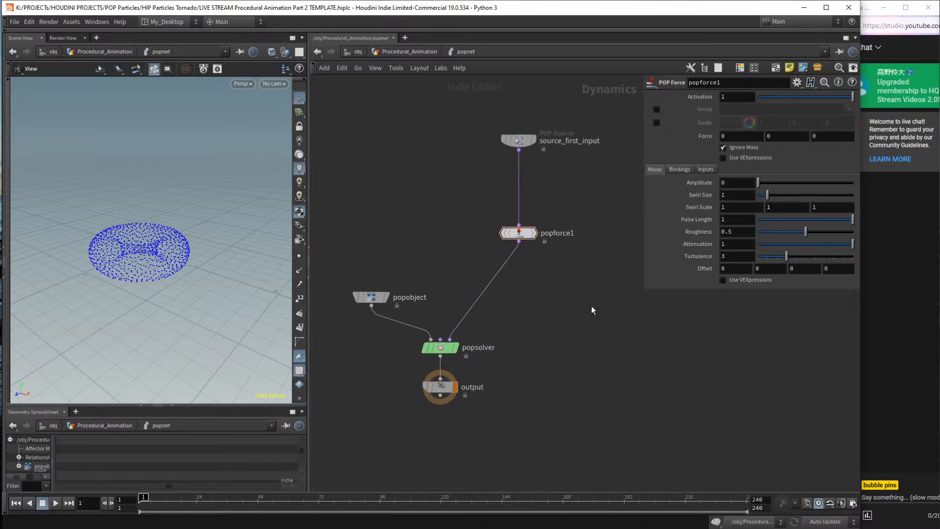
Return to the Procedural_Animation network and move torus1 and scatter1 up to make room above popnet.
{"action": "key", "text": "Up"}
{"action": "key", "text": "ctrl+Up"}
{"action": "left_click_drag", "start_coordinate": [440, 165], "coordinate": [613, 114]}
{"action": "left_click_drag", "start_coordinate": [472, 108], "coordinate": [610, 170]}
{"action": "left_click", "coordinate": [408, 52]}
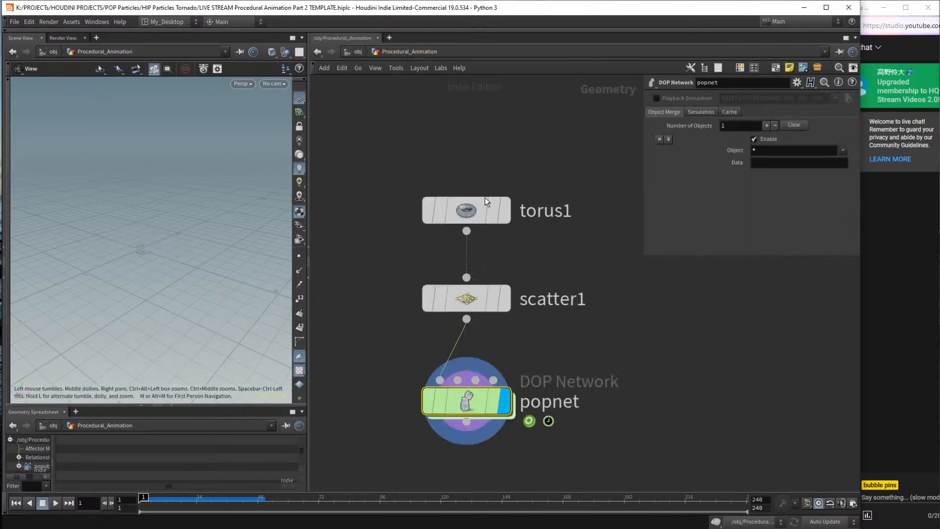
{"action": "left_click_drag", "start_coordinate": [379, 256], "coordinate": [613, 333]}
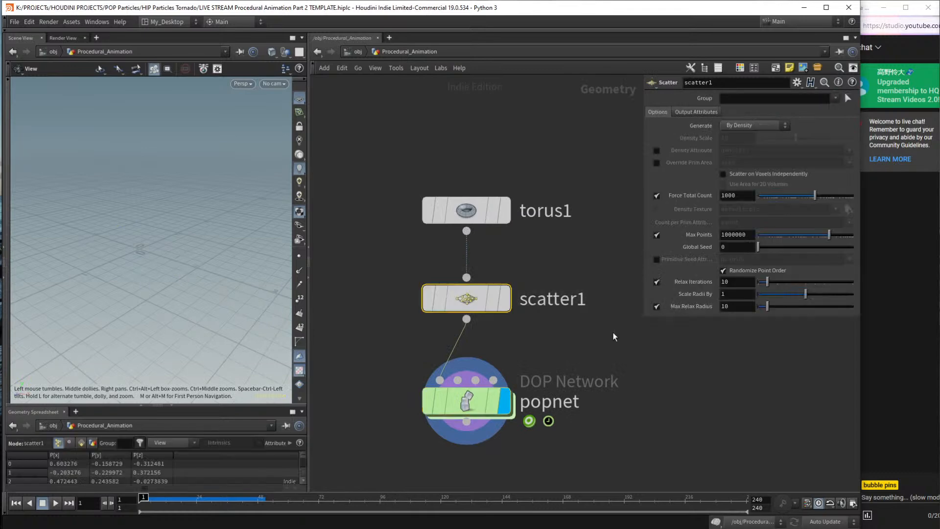
{"action": "left_click_drag", "start_coordinate": [373, 169], "coordinate": [566, 324]}
{"action": "left_click_drag", "start_coordinate": [472, 300], "coordinate": [480, 202]}
Insert a Null node between scatter1 and popnet and name it OUT_Particle_Source.
{"action": "key", "text": "Tab"}
{"action": "type", "text": "null"}
{"action": "key", "text": "Return"}
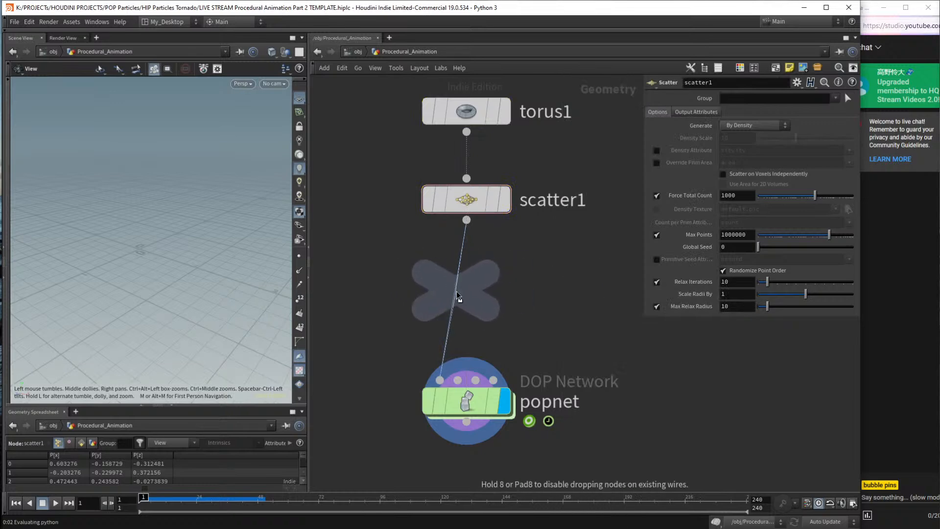
{"action": "left_click", "coordinate": [462, 293]}
{"action": "double_click", "coordinate": [525, 293]}
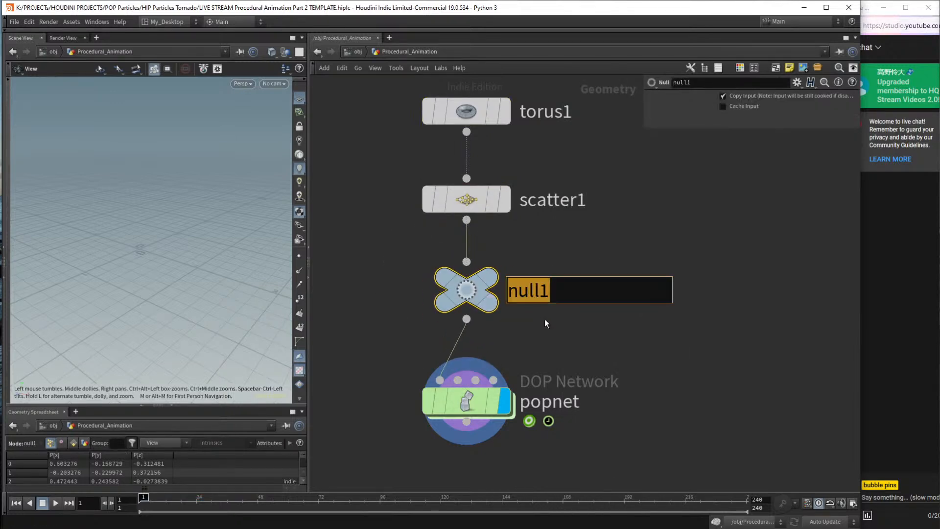
{"action": "type", "text": "OUT_Particle_Source"}
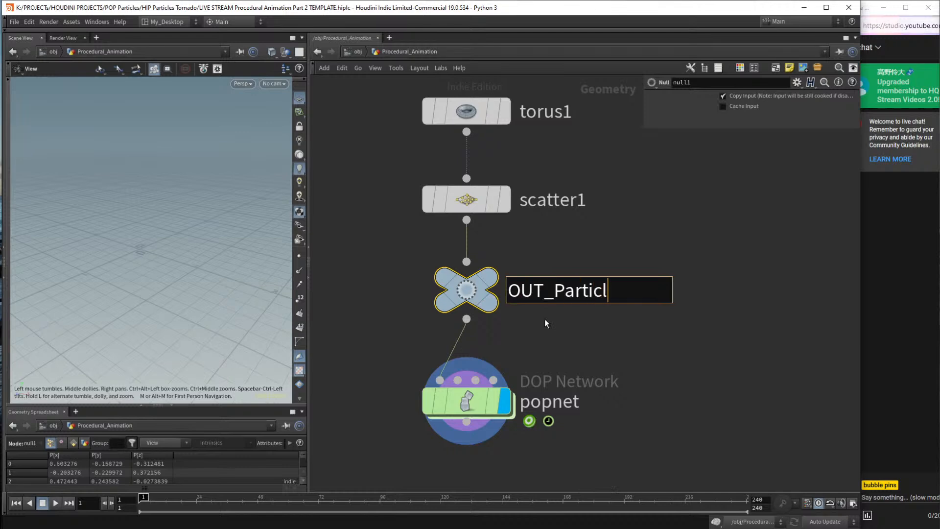
{"action": "key", "text": "Return"}
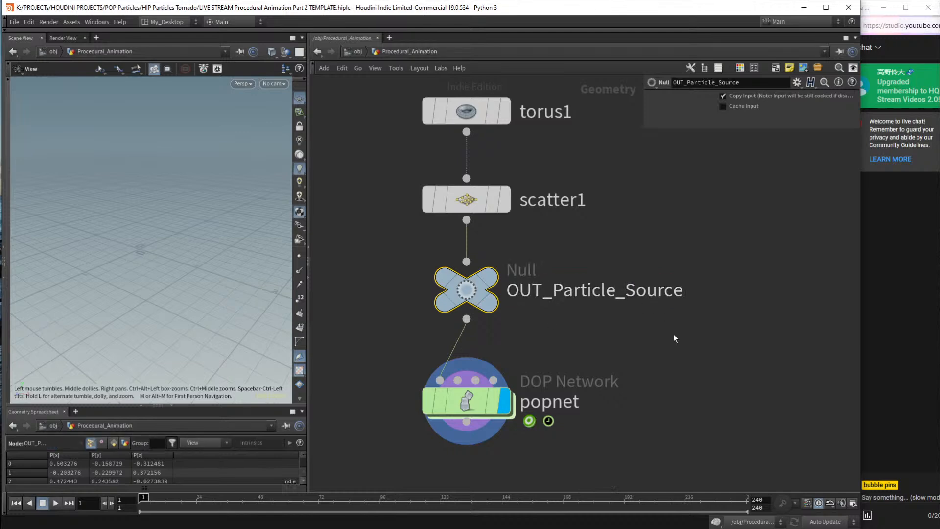
Rename the null node as OUT_POP_Source.
{"action": "double_click", "coordinate": [570, 292]}
{"action": "left_click_drag", "start_coordinate": [564, 291], "coordinate": [611, 290]}
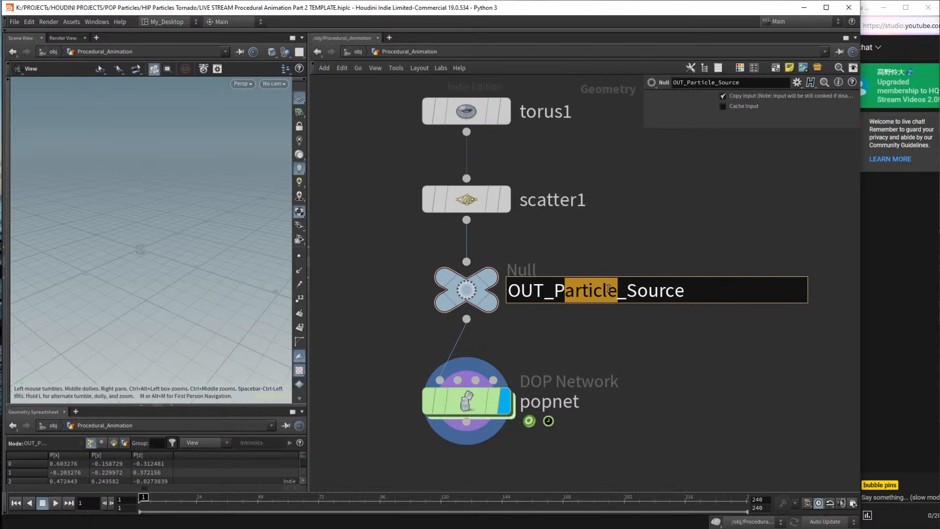
{"action": "key", "text": "Delete"}
{"action": "key", "text": "Delete"}
{"action": "type", "text": "OP"}
{"action": "key", "text": "Return"}
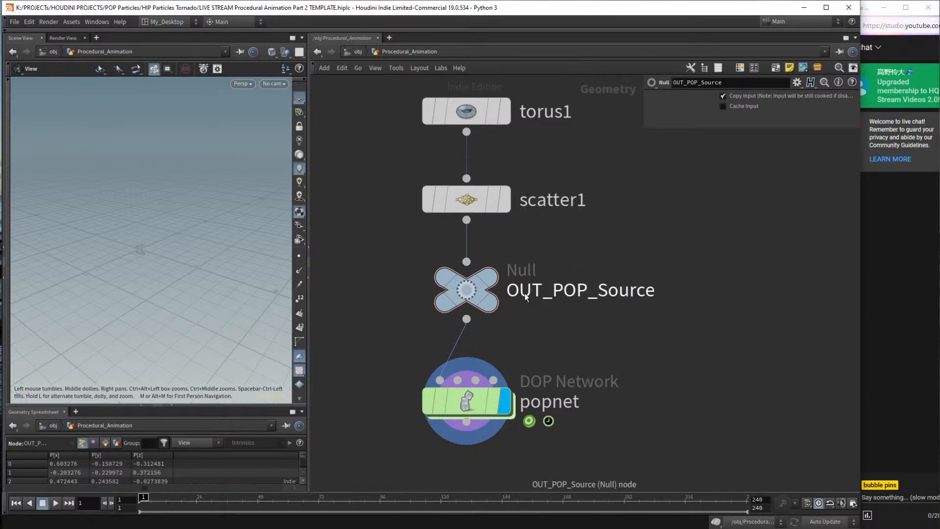
Check the connection from OUT_POP_Source into the first input of popnet.
{"action": "mouse_move", "coordinate": [466, 389]}
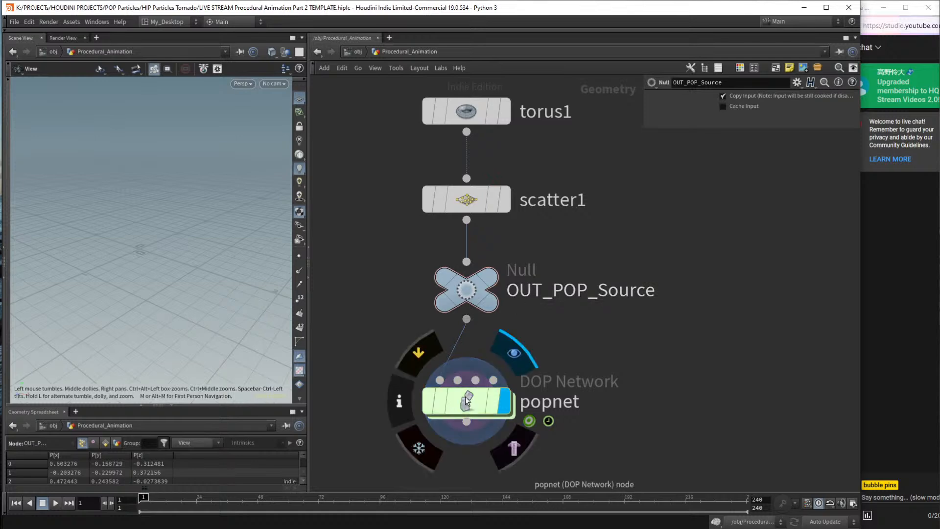
{"action": "double_click", "coordinate": [468, 406]}
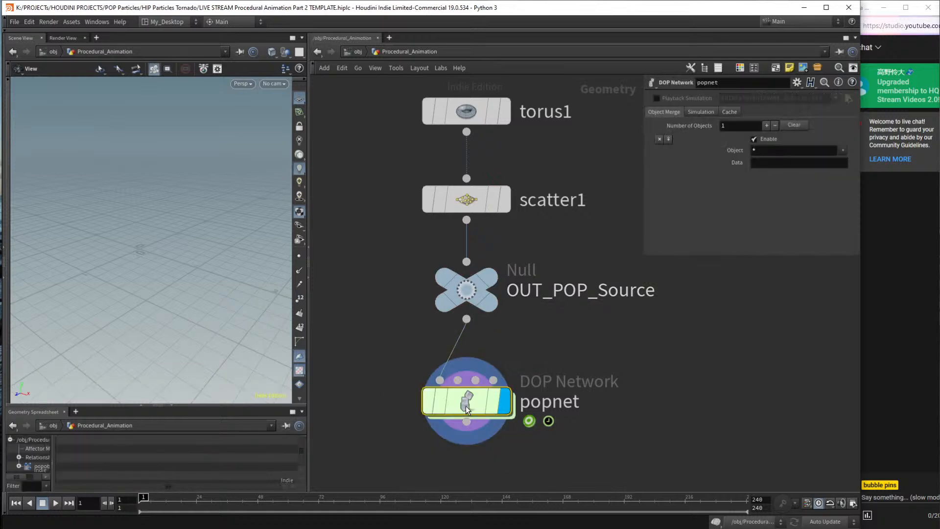
{"action": "left_click_drag", "start_coordinate": [515, 142], "coordinate": [604, 111]}
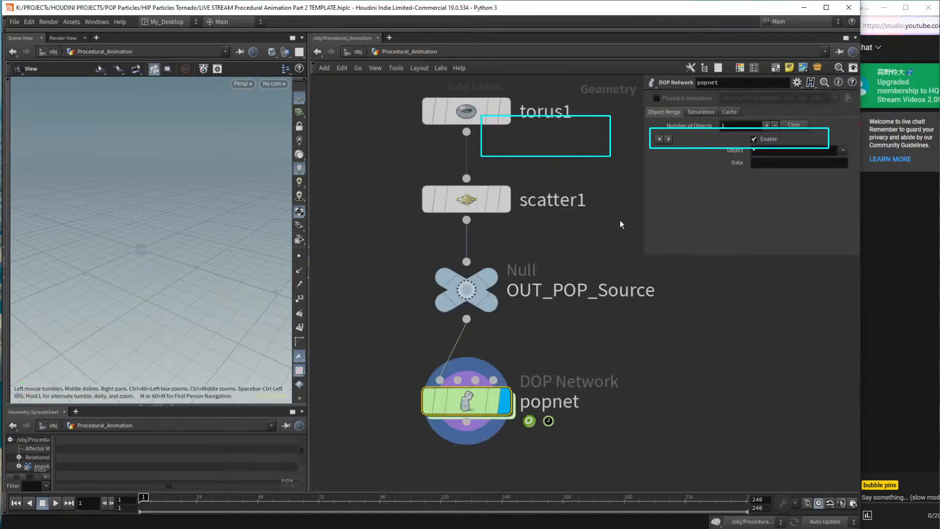
{"action": "left_click", "coordinate": [409, 52]}
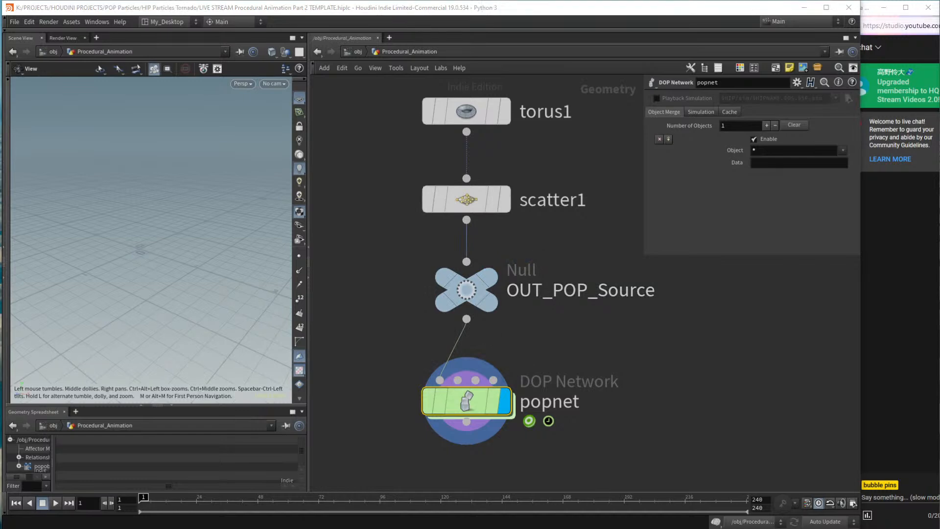
{"action": "left_click_drag", "start_coordinate": [453, 321], "coordinate": [428, 371]}
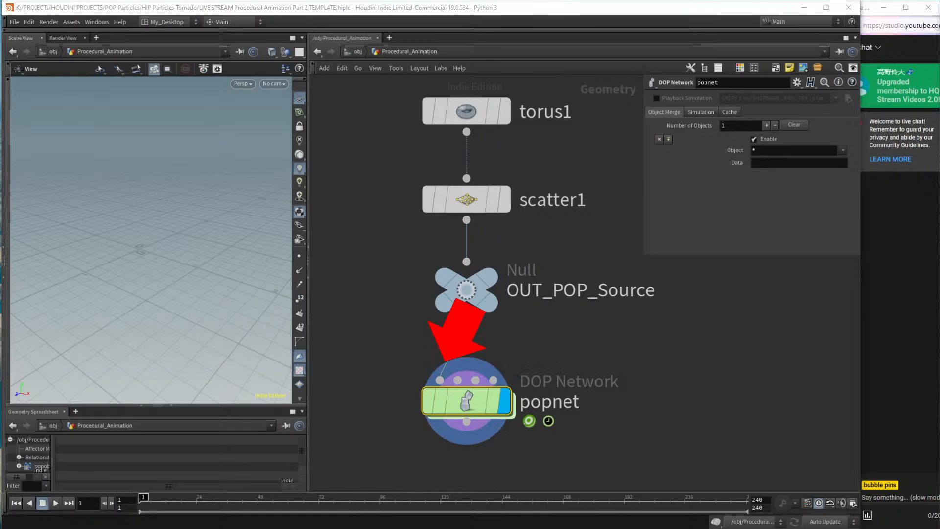
Inside popnet, examine the Emission Type and Geometry Source options of source_first_input, and return to the Procedural_Animation network.
{"action": "double_click", "coordinate": [468, 400]}
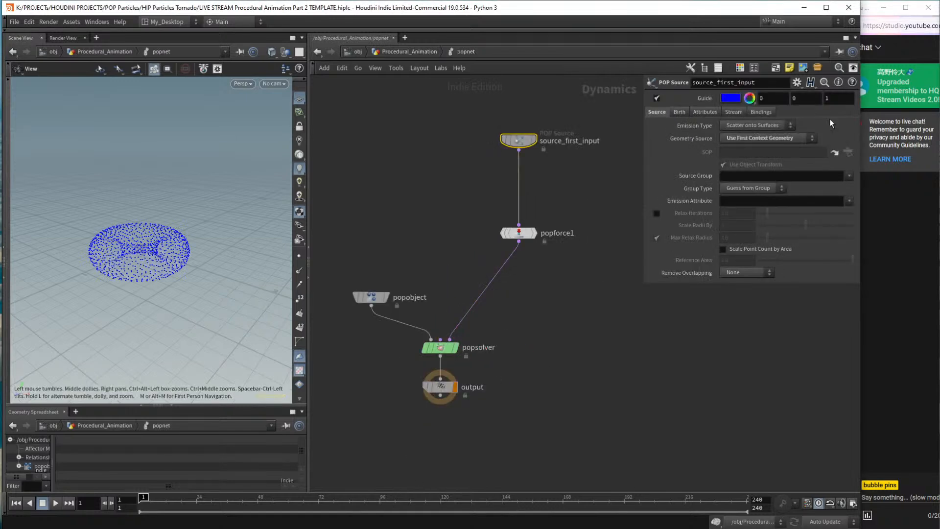
{"action": "left_click", "coordinate": [756, 126]}
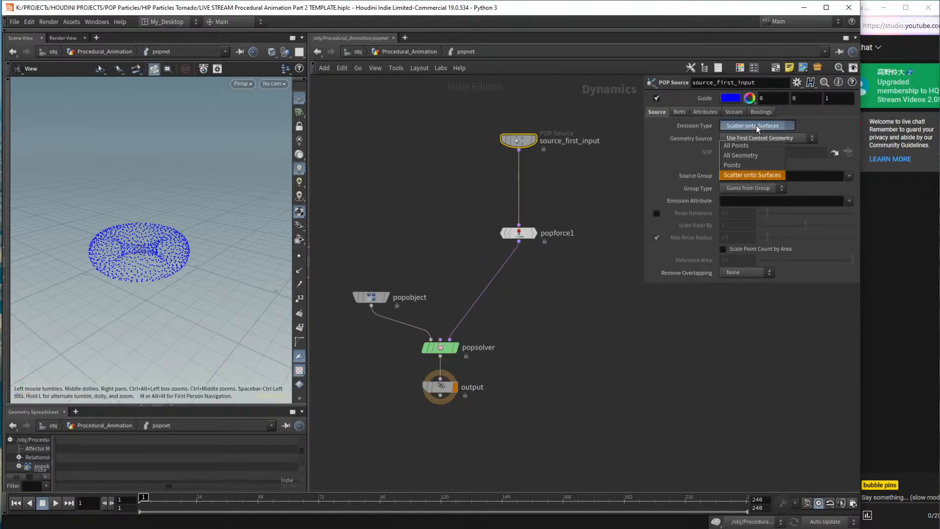
{"action": "left_click", "coordinate": [764, 138]}
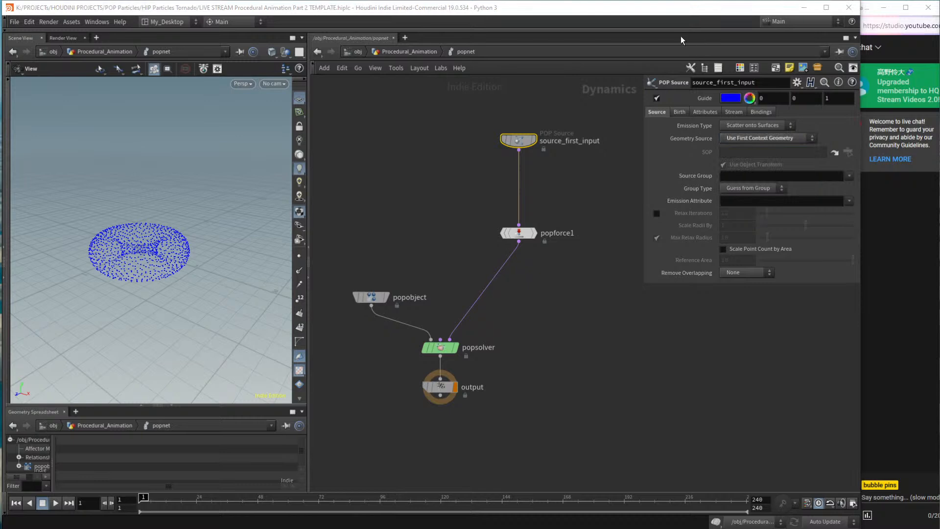
{"action": "left_click", "coordinate": [738, 138]}
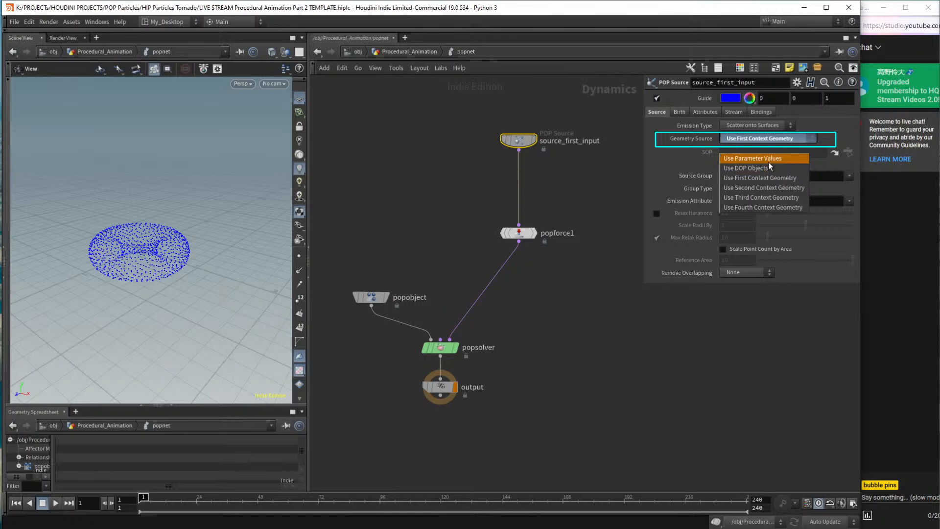
{"action": "left_click", "coordinate": [447, 192]}
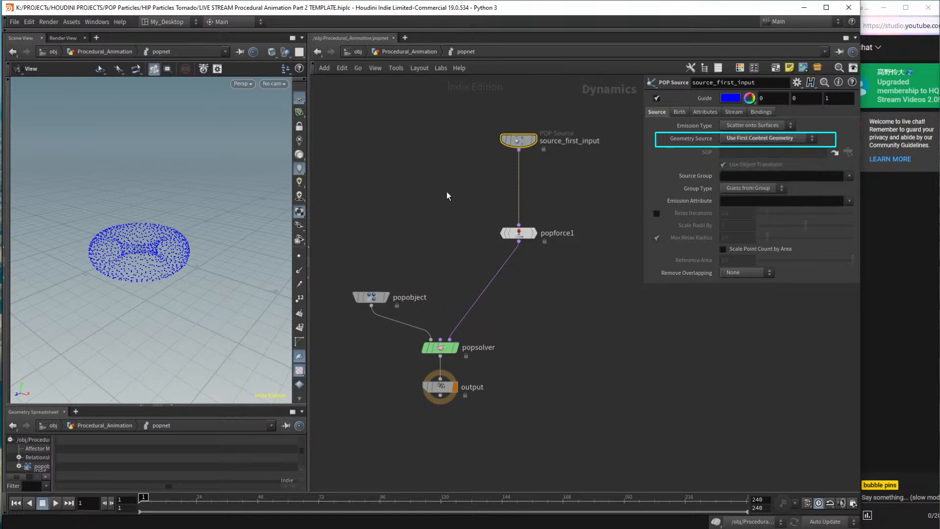
{"action": "left_click_drag", "start_coordinate": [339, 109], "coordinate": [604, 431]}
{"action": "left_click_drag", "start_coordinate": [468, 200], "coordinate": [580, 259]}
{"action": "left_click", "coordinate": [424, 51]}
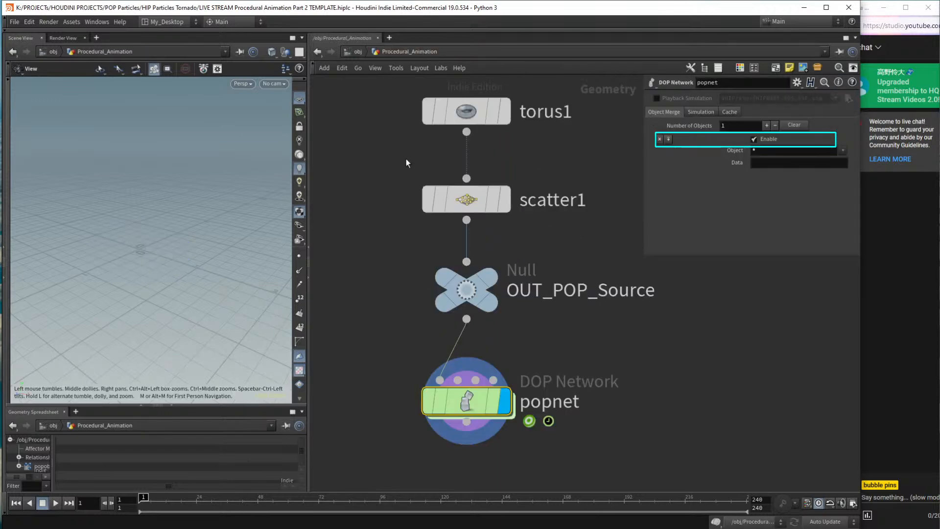
Enter popnet and set the Geometry Source of source_first_input to Use Parameter Values.
{"action": "mouse_move", "coordinate": [474, 410]}
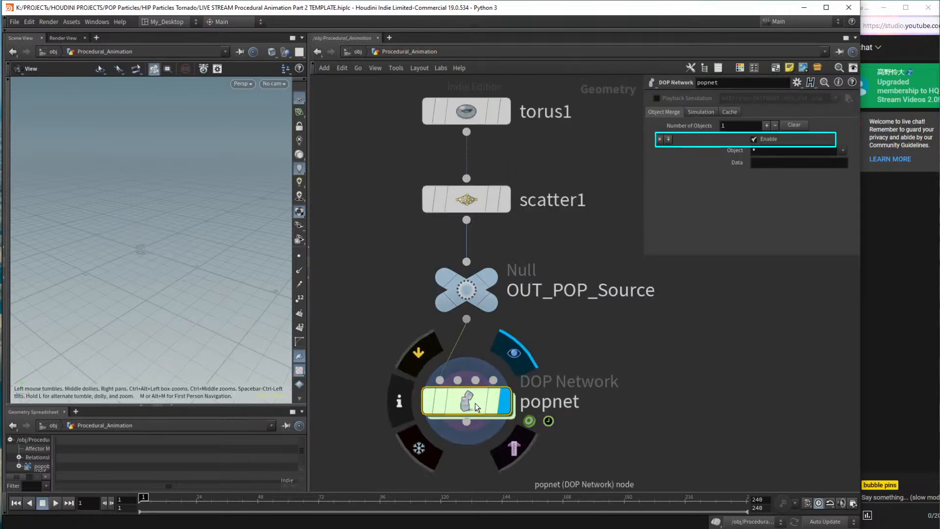
{"action": "double_click", "coordinate": [475, 404]}
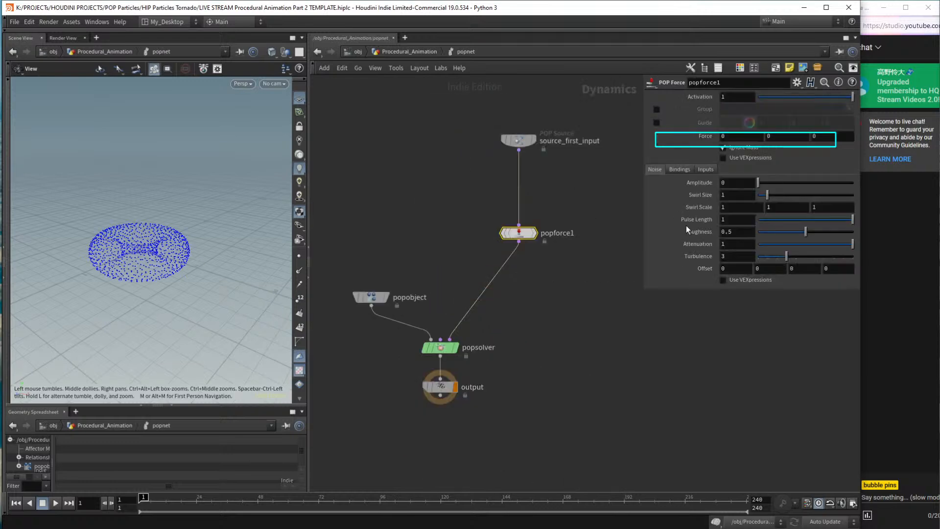
{"action": "left_click", "coordinate": [515, 142]}
{"action": "left_click", "coordinate": [747, 139]}
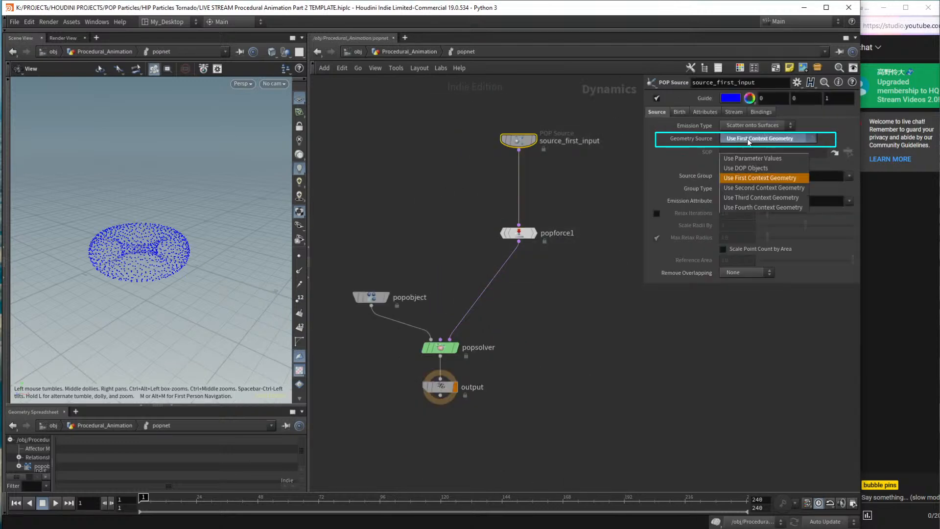
{"action": "left_click", "coordinate": [779, 157]}
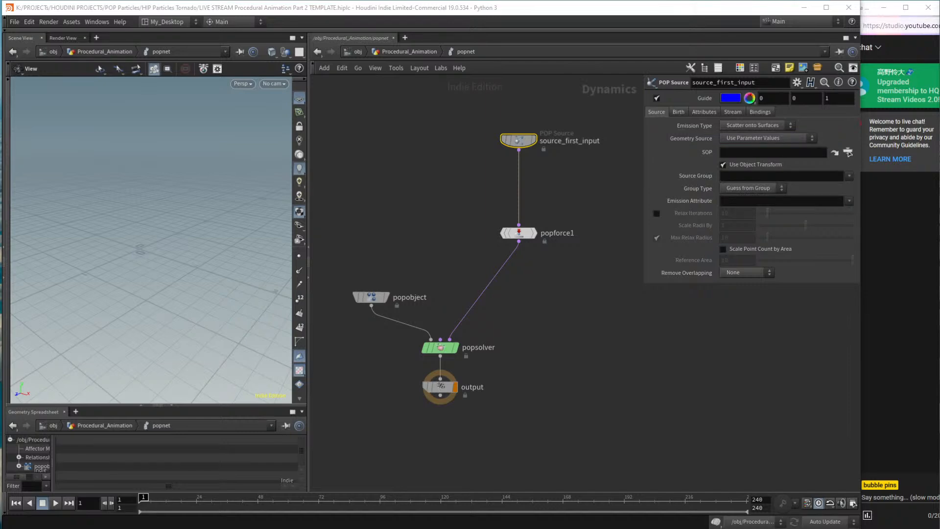
Check the OUT_POP_Source null above popnet, and set it as the SOP of source_first_input inside popnet.
{"action": "left_click", "coordinate": [410, 53]}
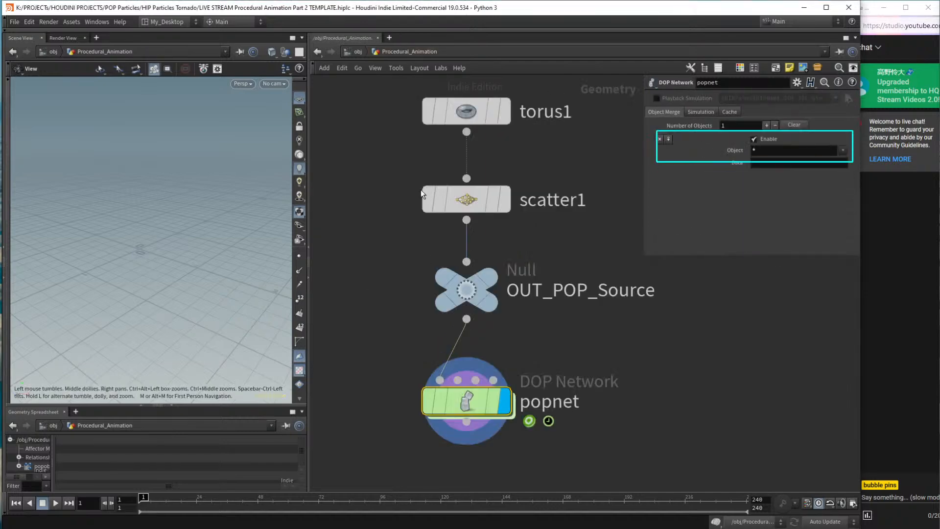
{"action": "double_click", "coordinate": [471, 403]}
{"action": "left_click", "coordinate": [847, 152]}
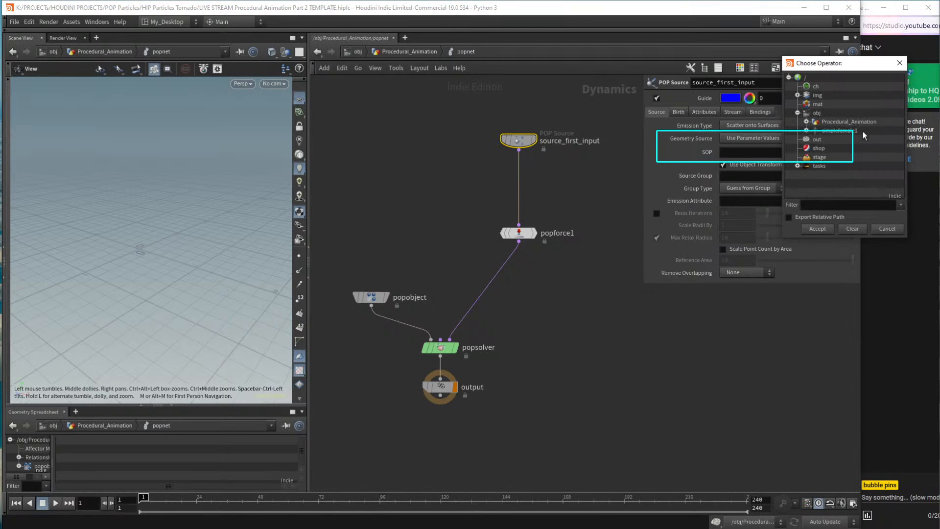
{"action": "left_click", "coordinate": [807, 122]}
{"action": "left_click", "coordinate": [846, 131]}
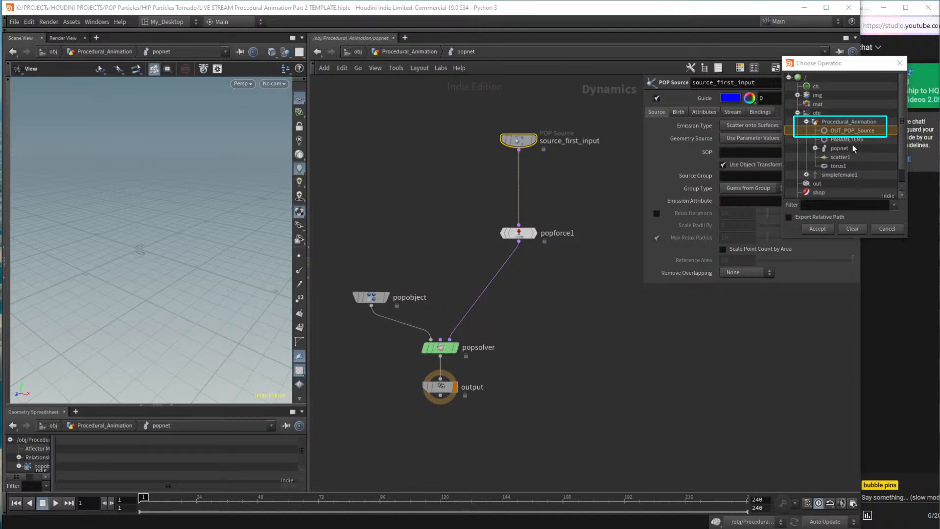
{"action": "left_click", "coordinate": [852, 141]}
{"action": "left_click", "coordinate": [862, 131]}
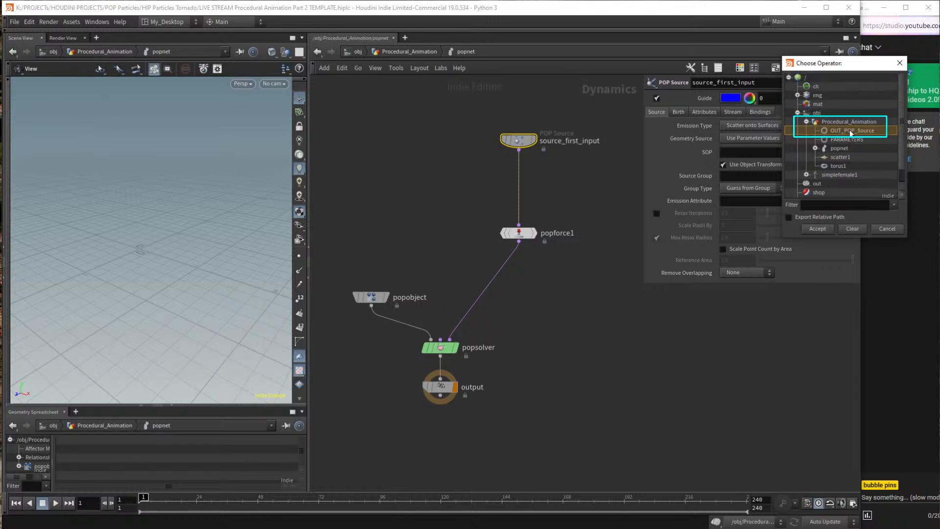
{"action": "double_click", "coordinate": [853, 131]}
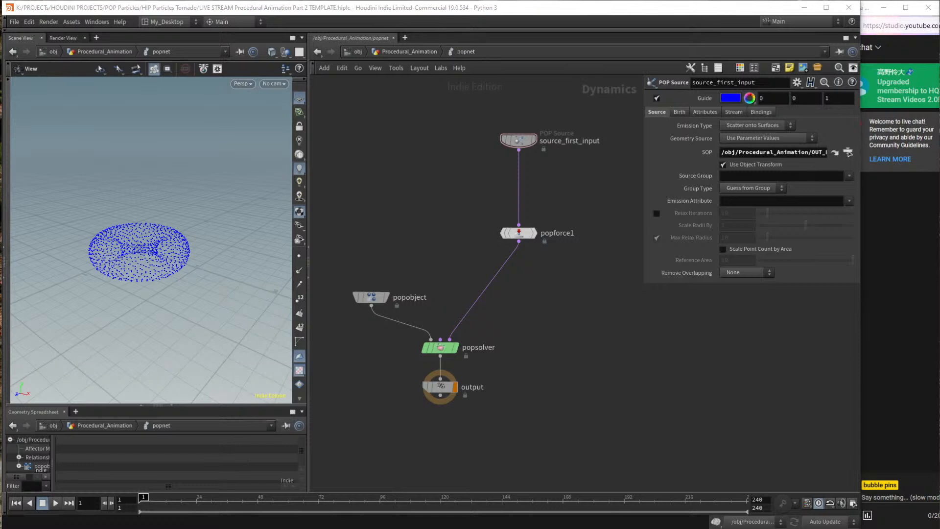
Set the Emission Type of source_first_input to All Points and check the full SOP path.
{"action": "left_click", "coordinate": [753, 125]}
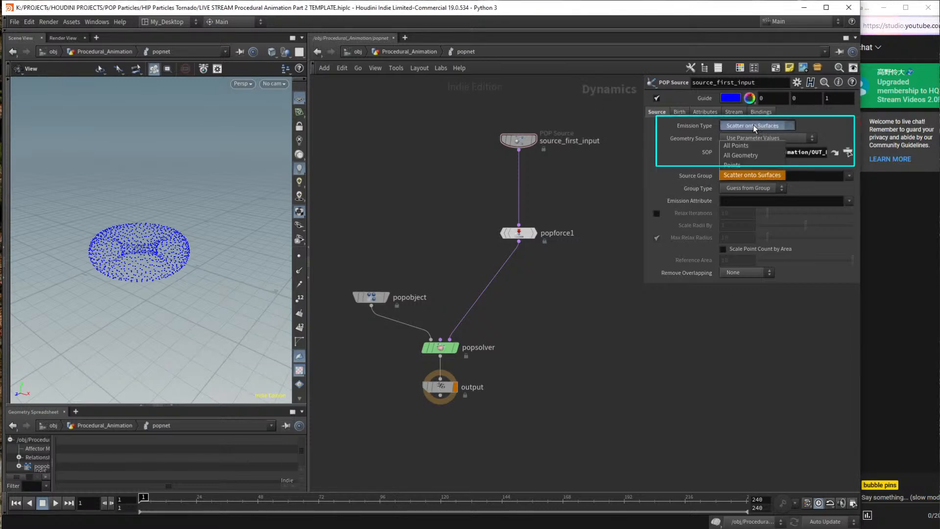
{"action": "left_click", "coordinate": [741, 148]}
{"action": "triple_click", "coordinate": [791, 155]}
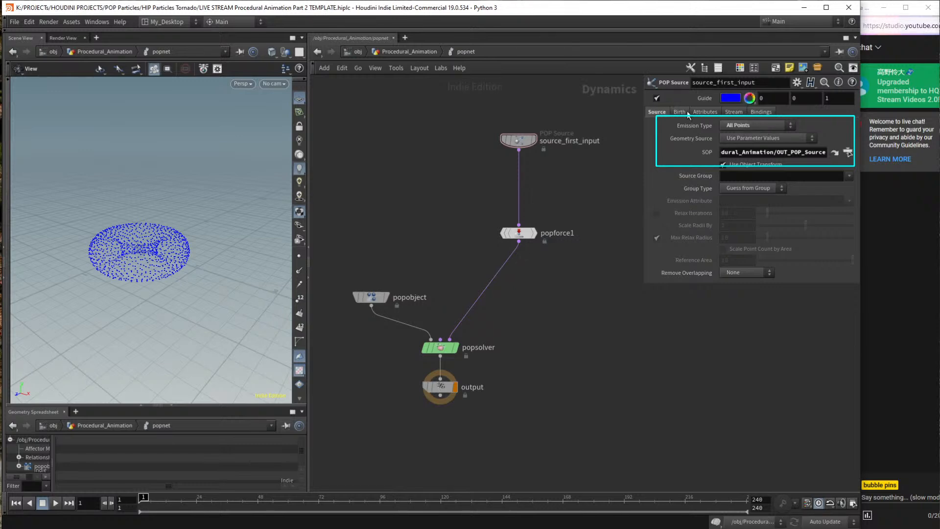
{"action": "left_click_drag", "start_coordinate": [502, 122], "coordinate": [618, 166]}
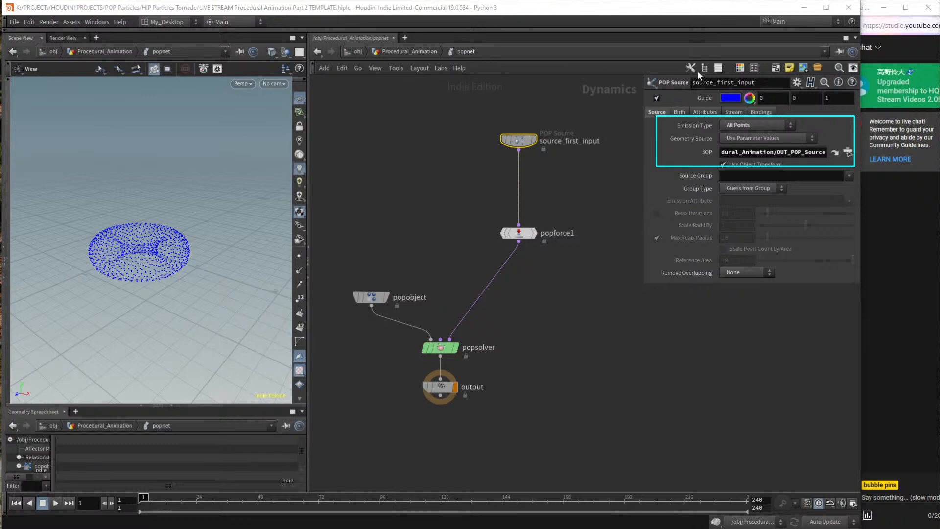
Widen the parameter area and open the Impulse Activation value in the Birth settings of source_first_input for editing.
{"action": "left_click", "coordinate": [679, 112]}
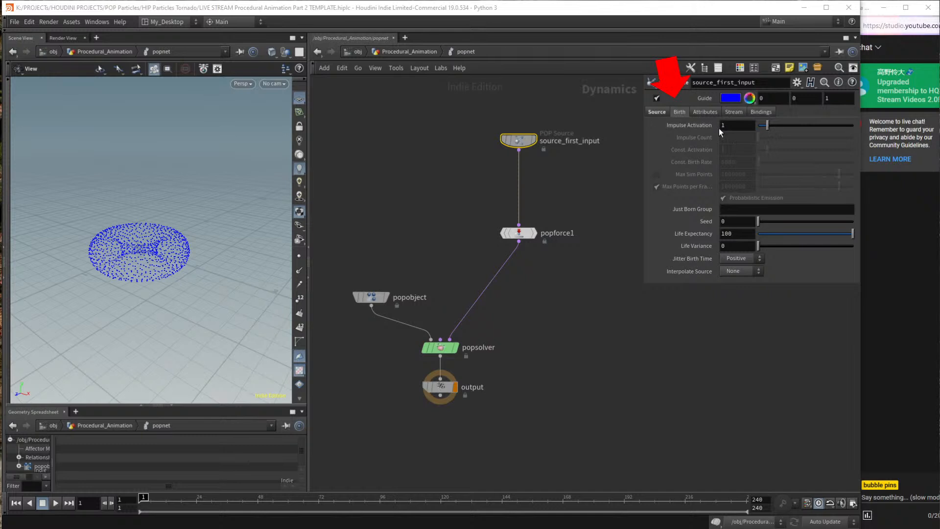
{"action": "left_click", "coordinate": [742, 125]}
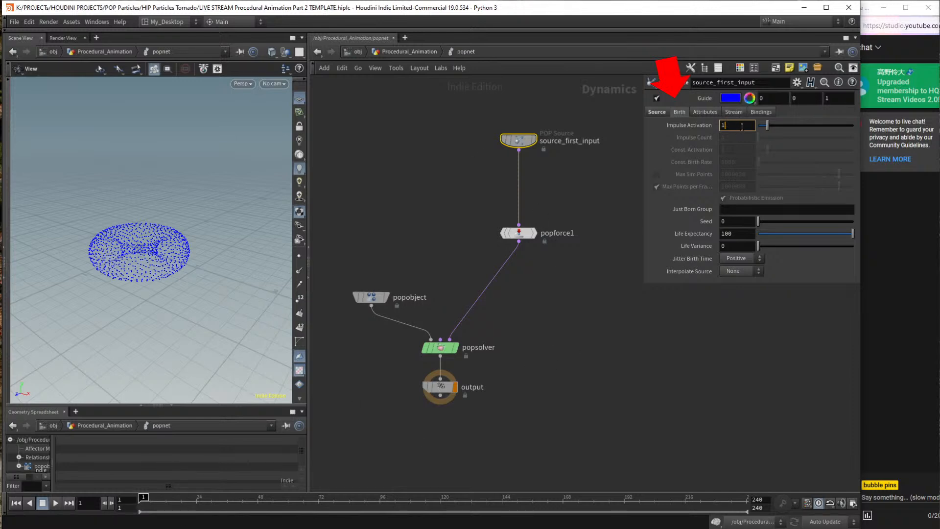
{"action": "left_click_drag", "start_coordinate": [647, 286], "coordinate": [567, 300]}
{"action": "middle_click_drag", "start_coordinate": [468, 206], "coordinate": [396, 206]}
{"action": "double_click", "coordinate": [655, 126]}
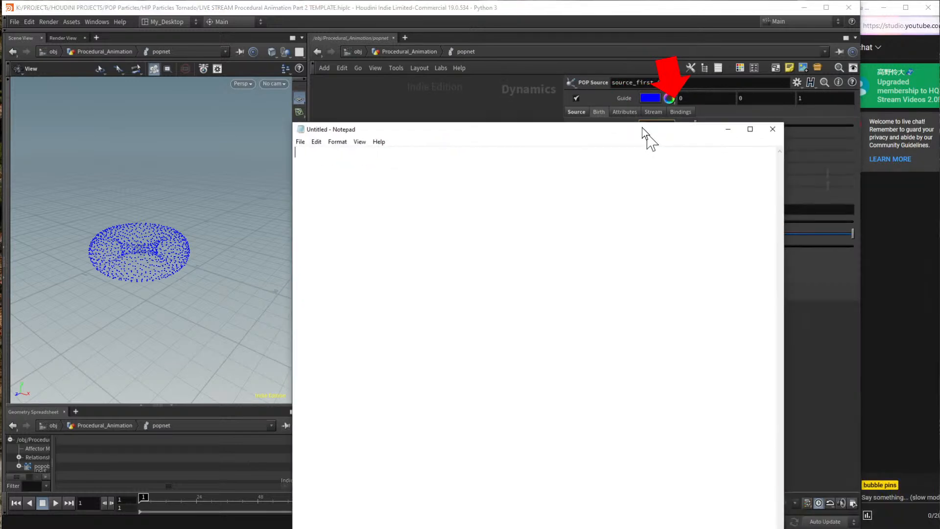
Switch to Notepad, reposition and resize its window, write "if" and set the font size to 72.
{"action": "left_click_drag", "start_coordinate": [643, 128], "coordinate": [529, 68]}
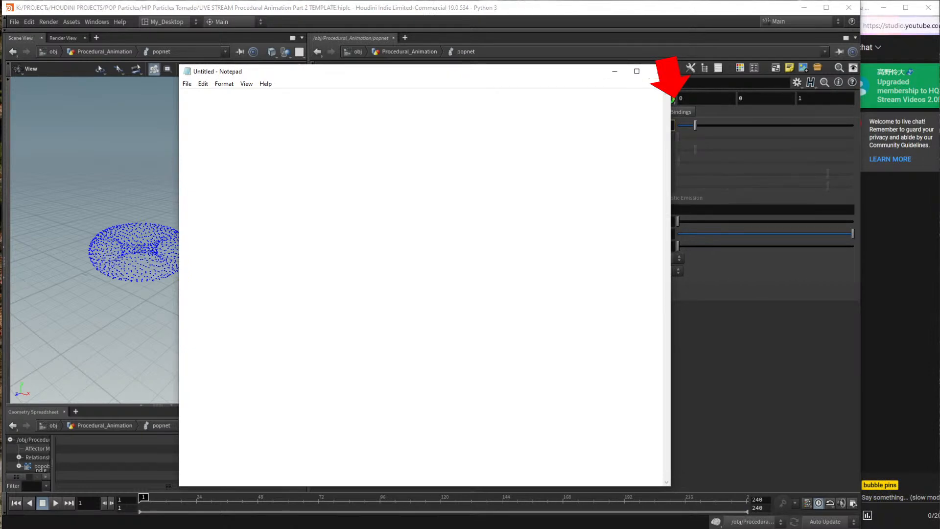
{"action": "left_click_drag", "start_coordinate": [670, 65], "coordinate": [840, 271]}
{"action": "type", "text": "if"}
{"action": "left_click", "coordinate": [224, 290]}
{"action": "left_click", "coordinate": [236, 315]}
{"action": "scroll", "coordinate": [370, 368], "scroll_direction": "down", "scroll_amount": 2}
{"action": "left_click", "coordinate": [364, 371]}
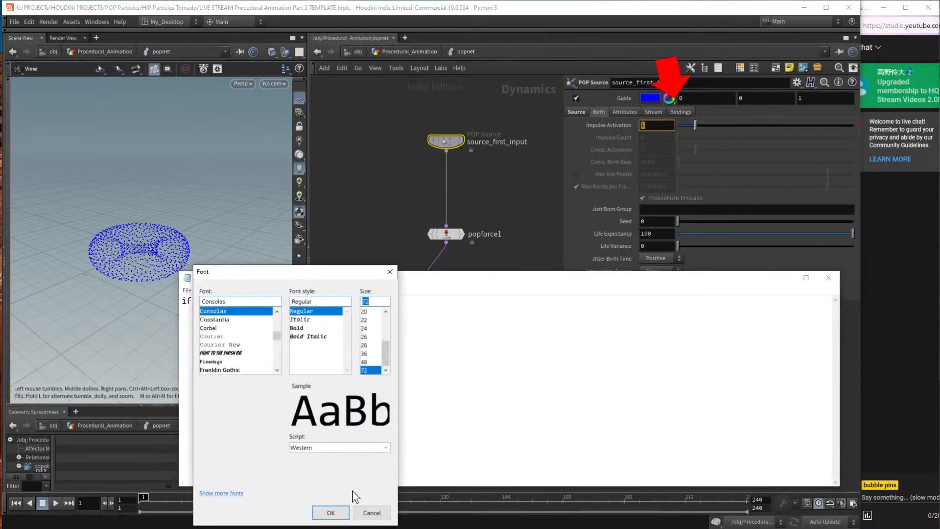
{"action": "left_click", "coordinate": [329, 512]}
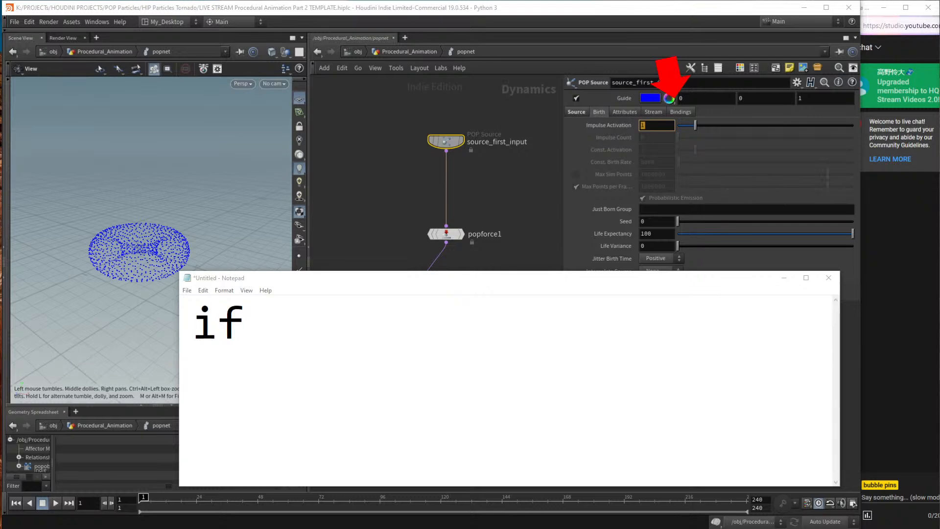
View the if expression function page in the Houdini documentation beside the Notepad note, and return to Houdini.
{"action": "left_click_drag", "start_coordinate": [939, 176], "coordinate": [513, 54]}
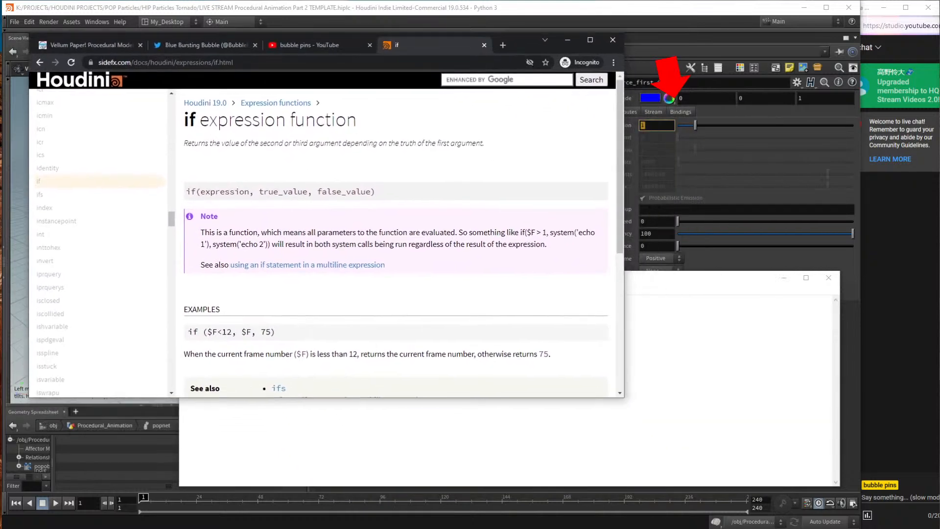
{"action": "left_click_drag", "start_coordinate": [624, 124], "coordinate": [554, 130]}
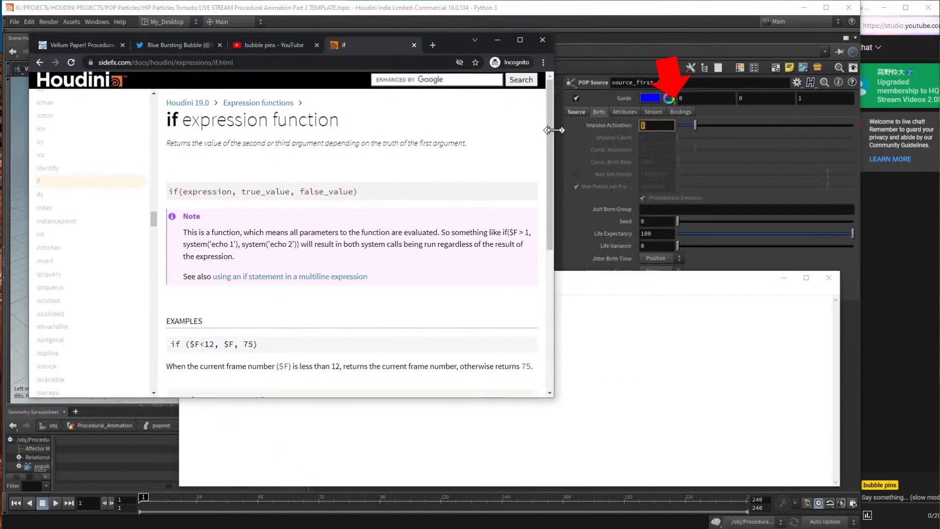
{"action": "left_click", "coordinate": [402, 431]}
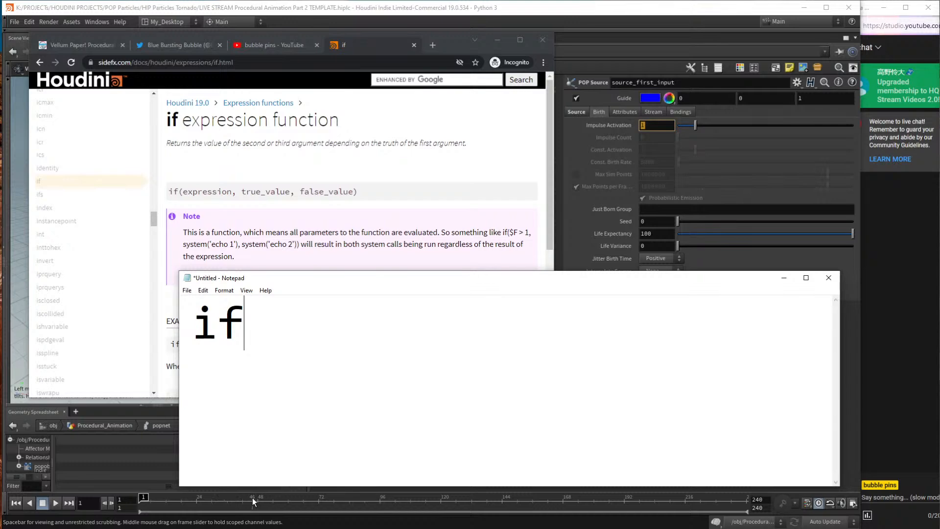
{"action": "left_click", "coordinate": [628, 25]}
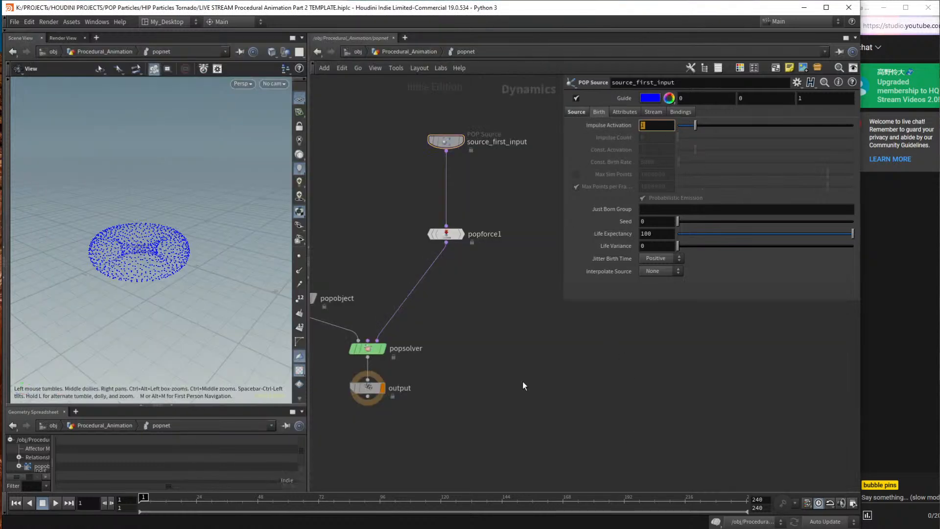
Run the simulation briefly, rewind it, and set the Y Force of popforce1 to 10.
{"action": "key", "text": "Up"}
{"action": "key", "text": "ctrl+Up"}
{"action": "left_click_drag", "start_coordinate": [513, 295], "coordinate": [431, 206]}
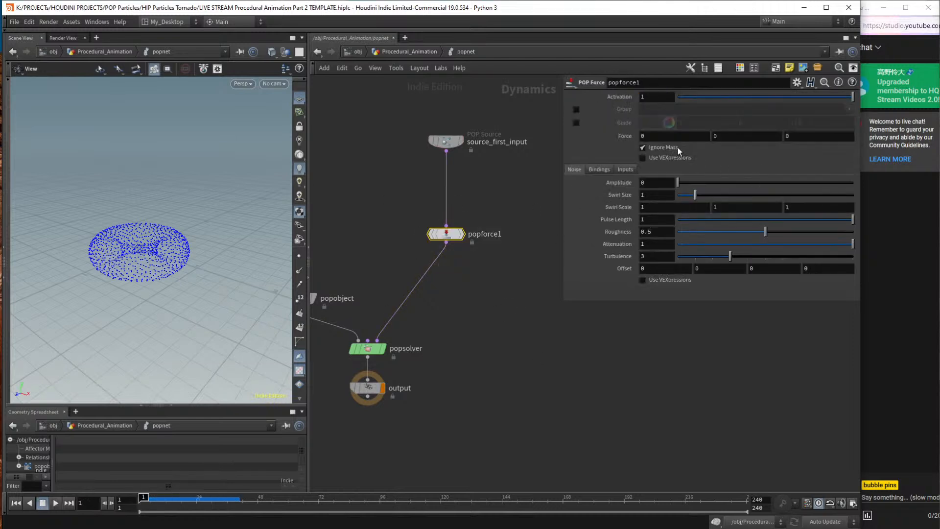
{"action": "left_click", "coordinate": [717, 136]}
{"action": "type", "text": "10"}
{"action": "key", "text": "Return"}
Play the simulation to frame 31 and examine the rising particle column from several angles.
{"action": "key", "text": "Up"}
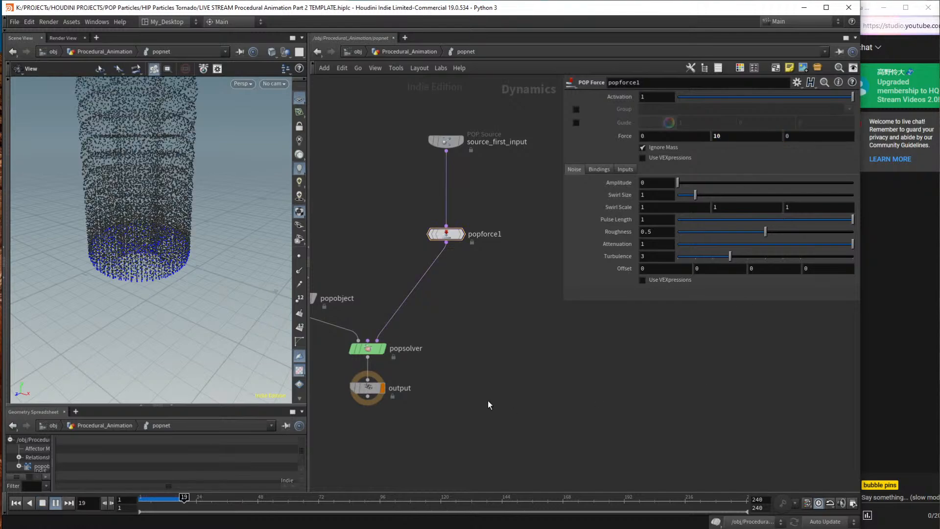
{"action": "key", "text": "Up"}
{"action": "left_click_drag", "start_coordinate": [186, 267], "coordinate": [189, 229], "text": "alt"}
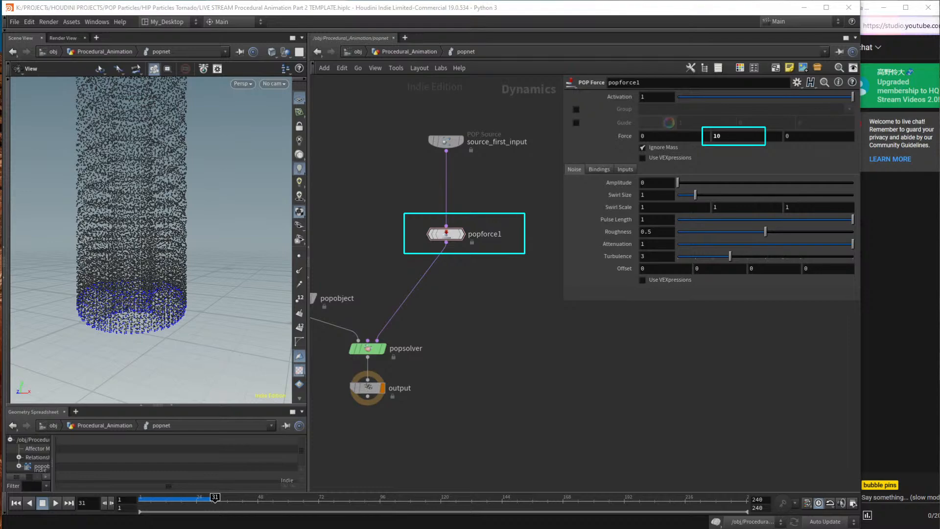
{"action": "left_click_drag", "start_coordinate": [153, 297], "coordinate": [155, 244]}
{"action": "left_click_drag", "start_coordinate": [157, 220], "coordinate": [193, 204]}
{"action": "scroll", "coordinate": [193, 204], "scroll_direction": "up", "scroll_amount": 5}
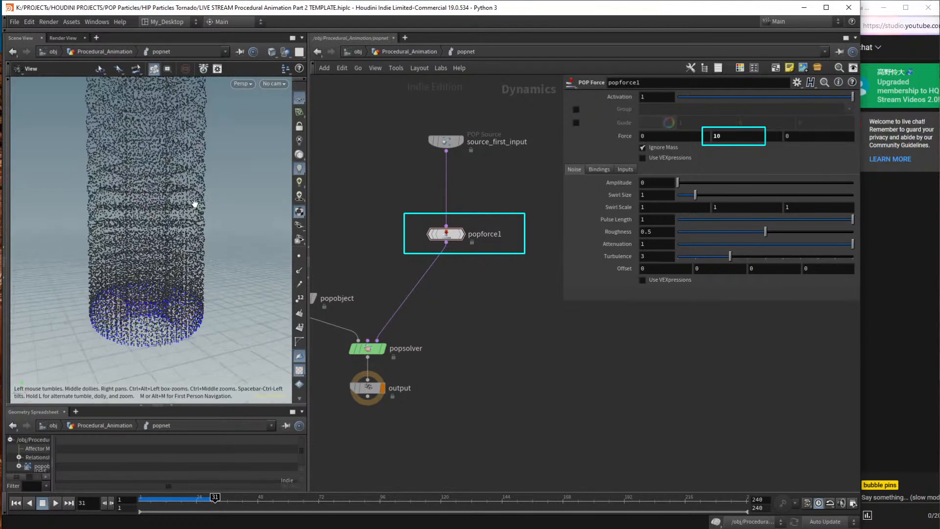
{"action": "scroll", "coordinate": [195, 204], "scroll_direction": "down", "scroll_amount": 4}
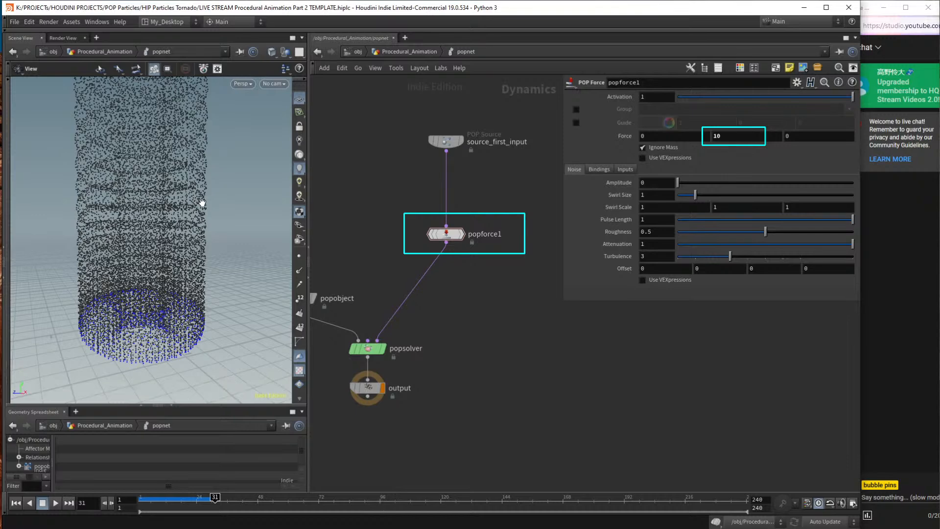
{"action": "mouse_move", "coordinate": [195, 245]}
{"action": "left_mouse_down"}
{"action": "mouse_move", "coordinate": [199, 237]}
{"action": "mouse_move", "coordinate": [194, 247]}
{"action": "left_mouse_up"}
{"action": "scroll", "coordinate": [193, 248], "scroll_direction": "up", "scroll_amount": 3}
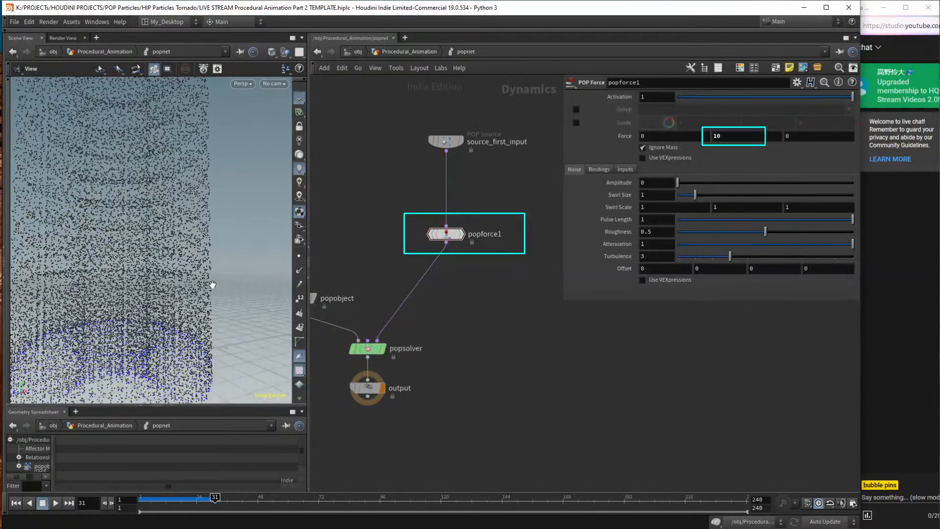
{"action": "scroll", "coordinate": [198, 257], "scroll_direction": "down", "scroll_amount": 5}
{"action": "scroll", "coordinate": [195, 257], "scroll_direction": "down", "scroll_amount": 2}
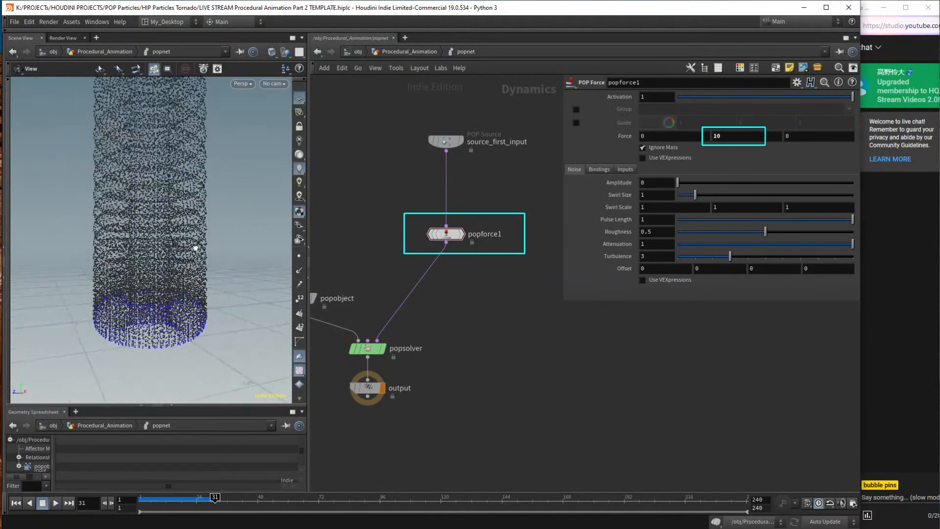
{"action": "left_click_drag", "start_coordinate": [140, 299], "coordinate": [142, 293]}
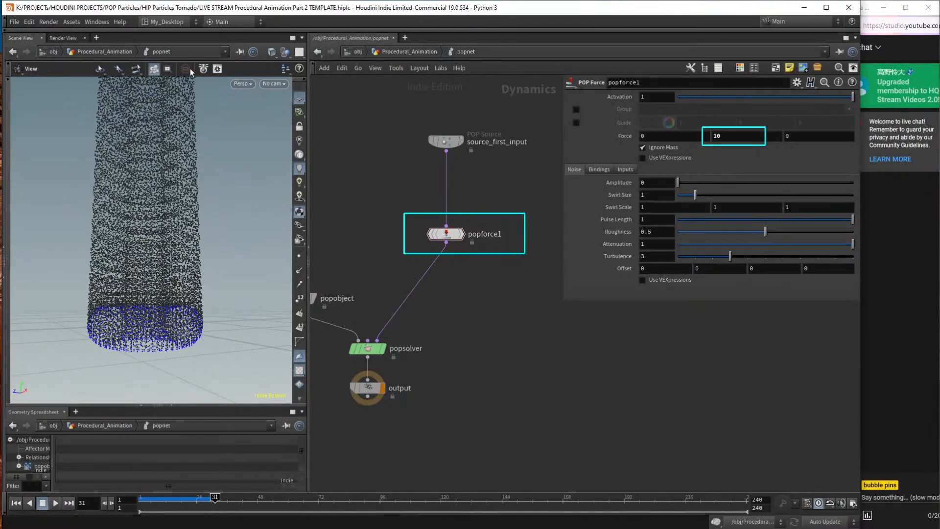
Step the simulation back frame by frame to its start, and forward again to frame 10.
{"action": "key", "text": "Left"}
{"action": "key", "text": "Left"}
{"action": "key", "text": "Left"}
{"action": "key", "text": "Left"}
{"action": "key", "text": "Left"}
{"action": "key", "text": "Left"}
{"action": "key", "text": "Left"}
{"action": "key", "text": "Left"}
{"action": "key", "text": "Left"}
{"action": "key", "text": "Left"}
{"action": "key", "text": "Left"}
{"action": "key", "text": "Left"}
{"action": "key", "text": "Left"}
{"action": "key", "text": "Left"}
{"action": "key", "text": "Left"}
{"action": "key", "text": "Left"}
{"action": "key", "text": "Left"}
{"action": "key", "text": "Left"}
{"action": "key", "text": "Left"}
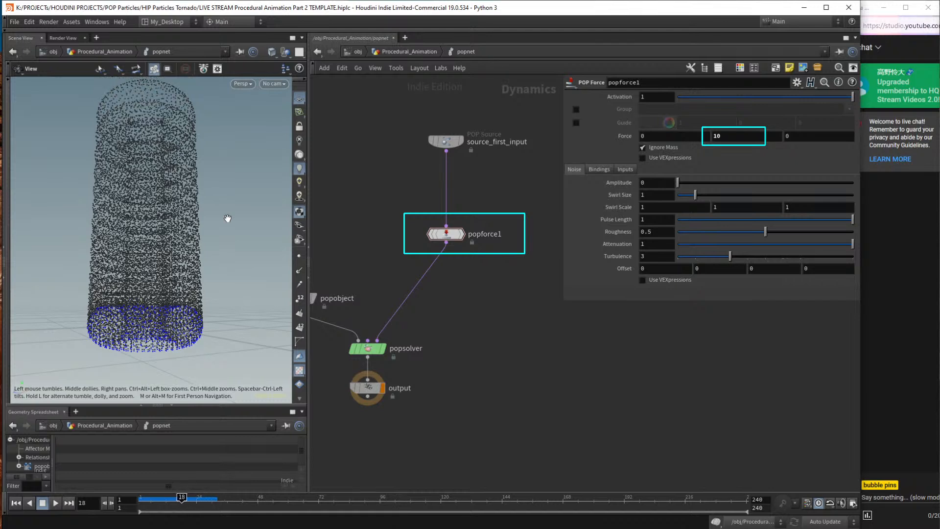
{"action": "key", "text": "Left"}
{"action": "key", "text": "Left"}
{"action": "key", "text": "Left"}
{"action": "key", "text": "Left"}
{"action": "key", "text": "Left"}
{"action": "key", "text": "Left"}
{"action": "key", "text": "Left"}
{"action": "key", "text": "Left"}
{"action": "key", "text": "Left"}
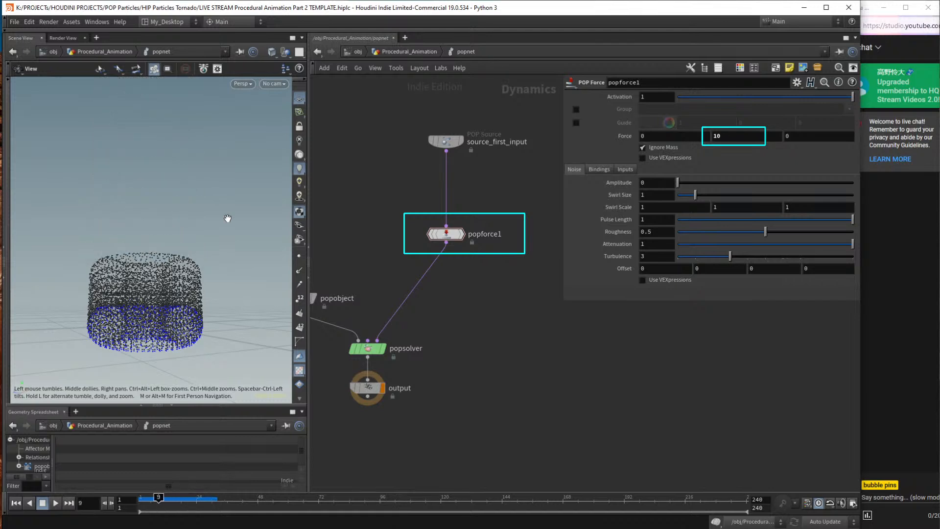
{"action": "key", "text": "Left"}
{"action": "key", "text": "Left"}
{"action": "key", "text": "Right"}
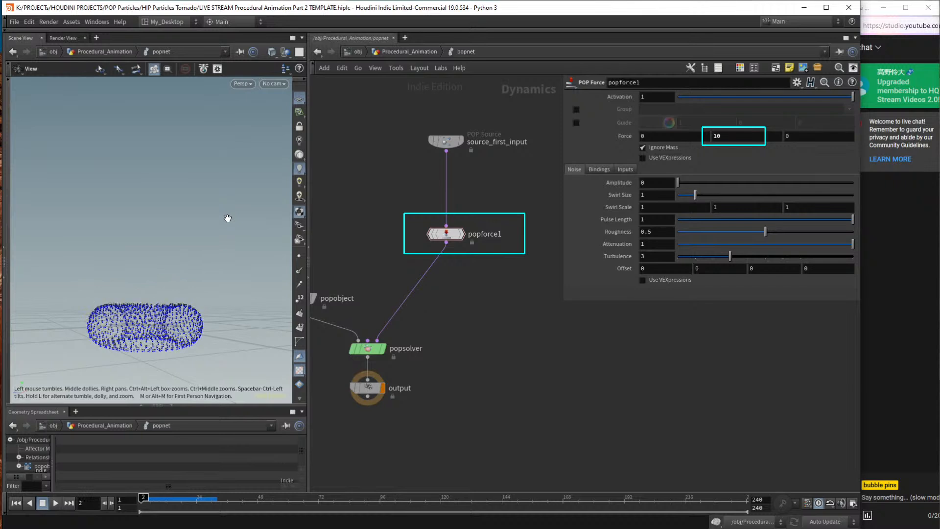
{"action": "key", "text": "Right"}
{"action": "key", "text": "Right"}
{"action": "key", "text": "Right"}
{"action": "key", "text": "Right"}
{"action": "key", "text": "Right"}
{"action": "key", "text": "Right"}
{"action": "key", "text": "Right"}
{"action": "key", "text": "Right"}
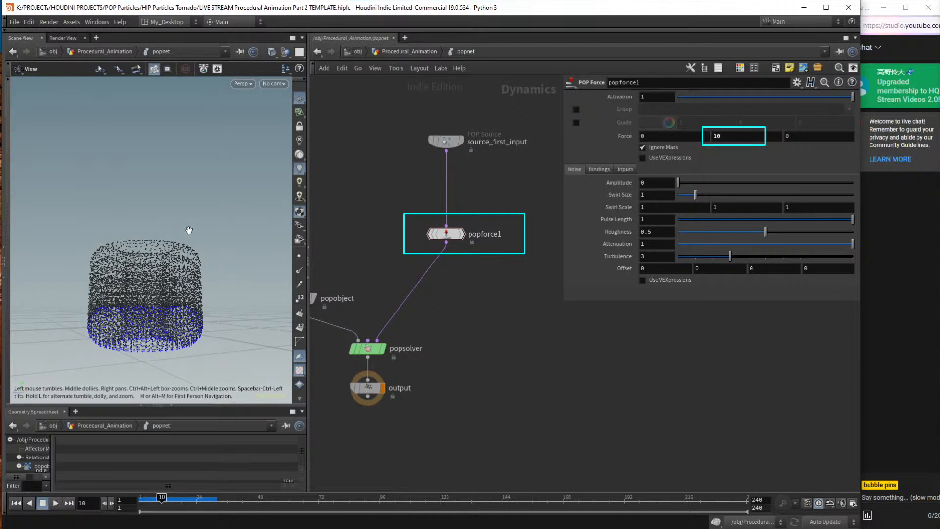
Set the Impulse Activation of source_first_input to 0.
{"action": "left_click_drag", "start_coordinate": [413, 218], "coordinate": [523, 245]}
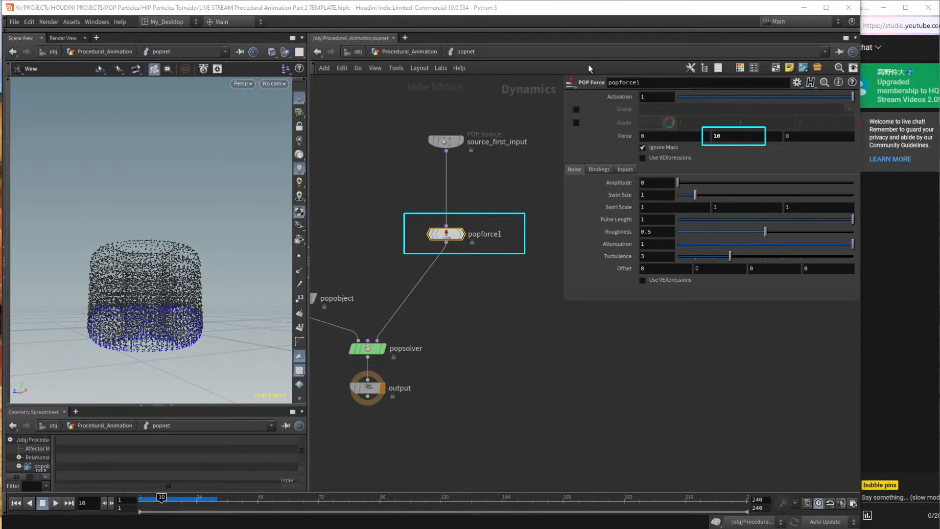
{"action": "left_click", "coordinate": [445, 140]}
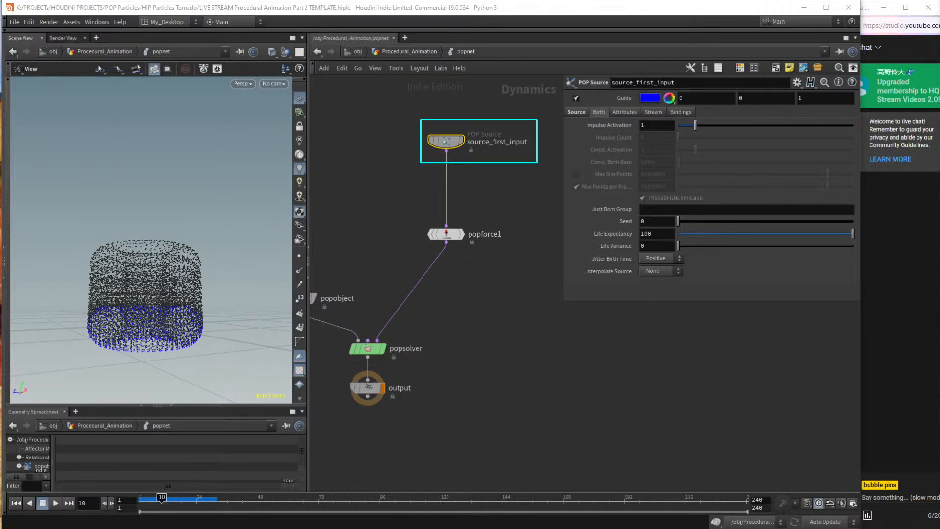
{"action": "left_click_drag", "start_coordinate": [576, 116], "coordinate": [695, 134]}
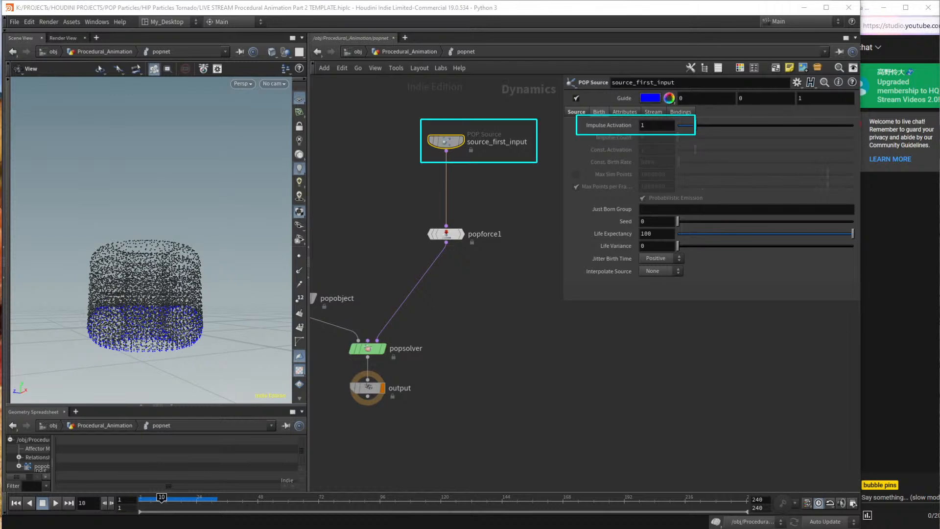
{"action": "left_click", "coordinate": [644, 19]}
{"action": "left_click", "coordinate": [656, 125]}
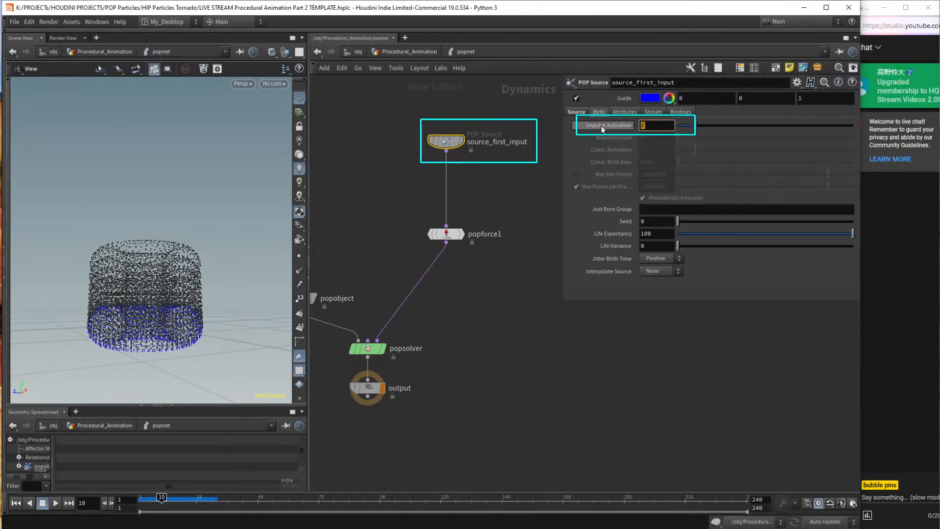
{"action": "type", "text": "0"}
{"action": "key", "text": "Return"}
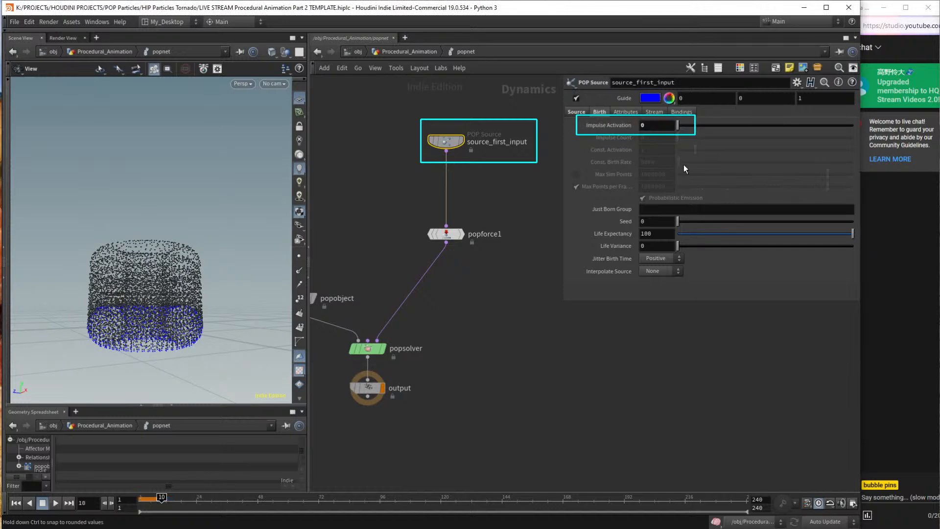
Rewind the simulation and play it to frame 59 to check the particle emission.
{"action": "key", "text": "ctrl+Up"}
{"action": "key", "text": "Up"}
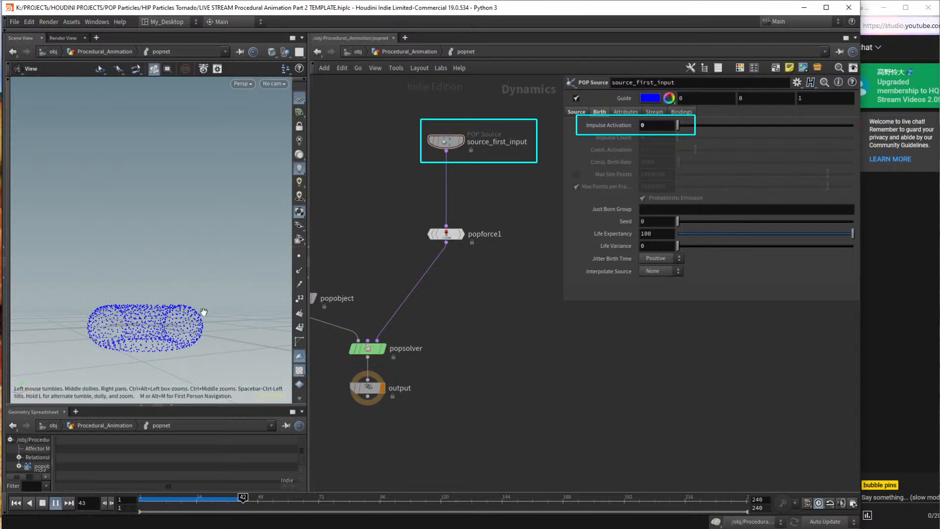
{"action": "key", "text": "Up"}
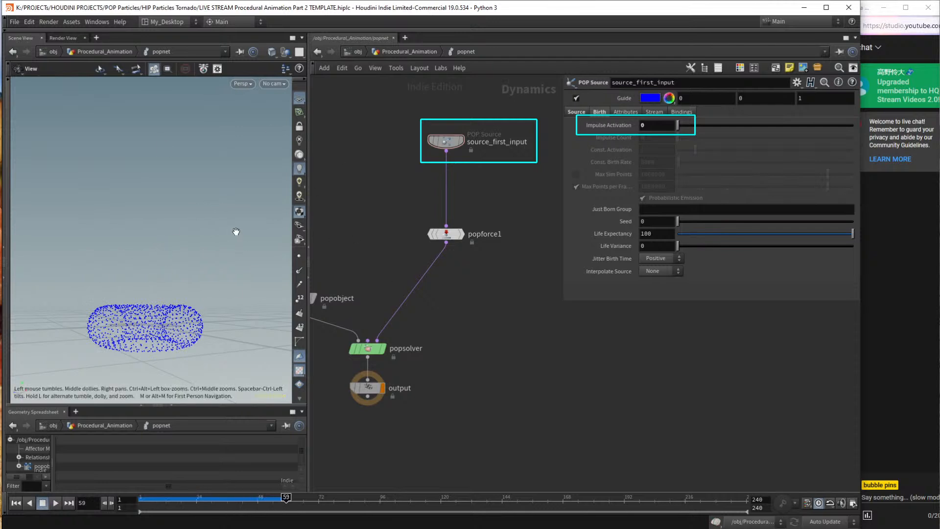
Switch to the untitled Notepad draft and show it together with the browser's documentation of the if expression function.
{"action": "left_click", "coordinate": [665, 128]}
{"action": "left_click", "coordinate": [660, 127]}
{"action": "left_click_drag", "start_coordinate": [660, 128], "coordinate": [590, 122]}
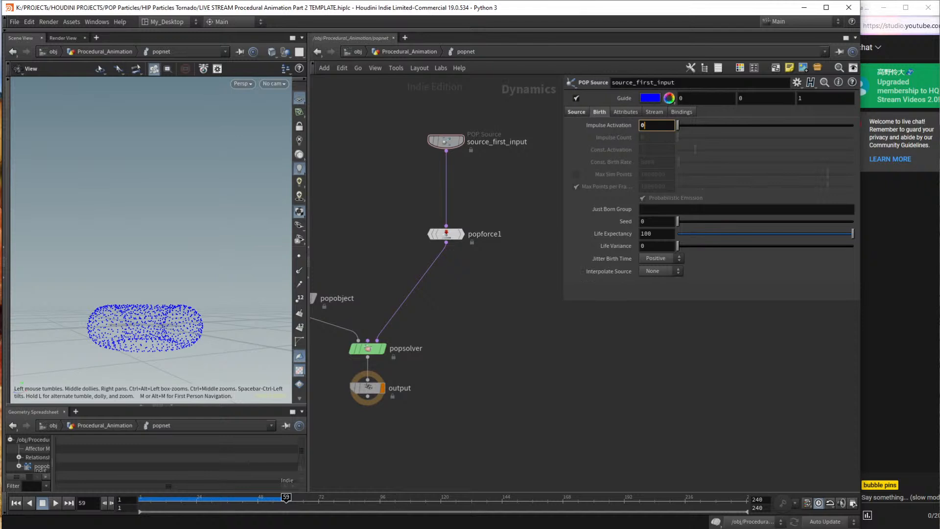
{"action": "key", "text": "alt+Tab"}
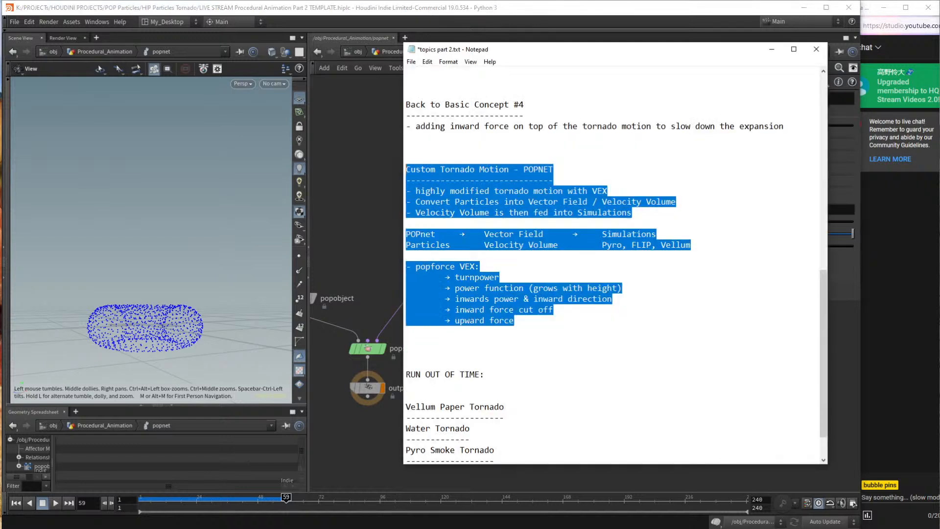
{"action": "key", "text": "alt+Tab"}
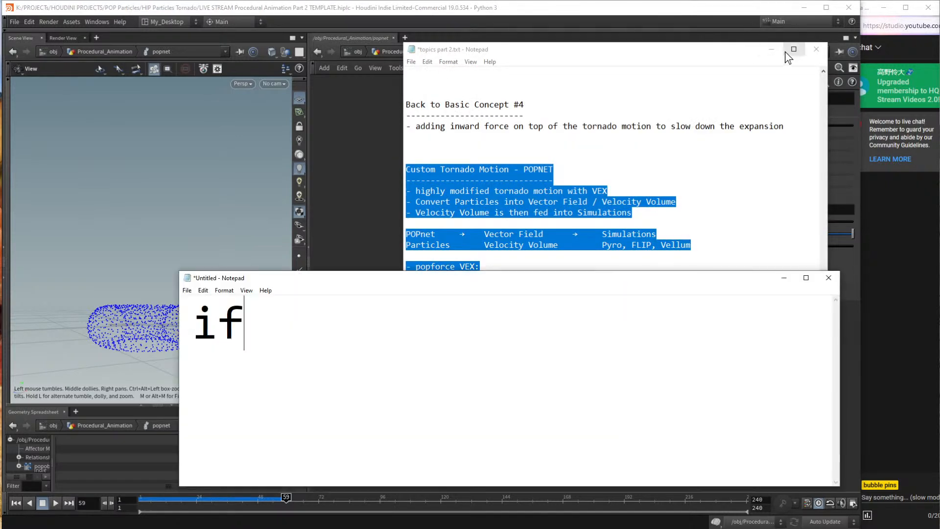
{"action": "left_click", "coordinate": [772, 49]}
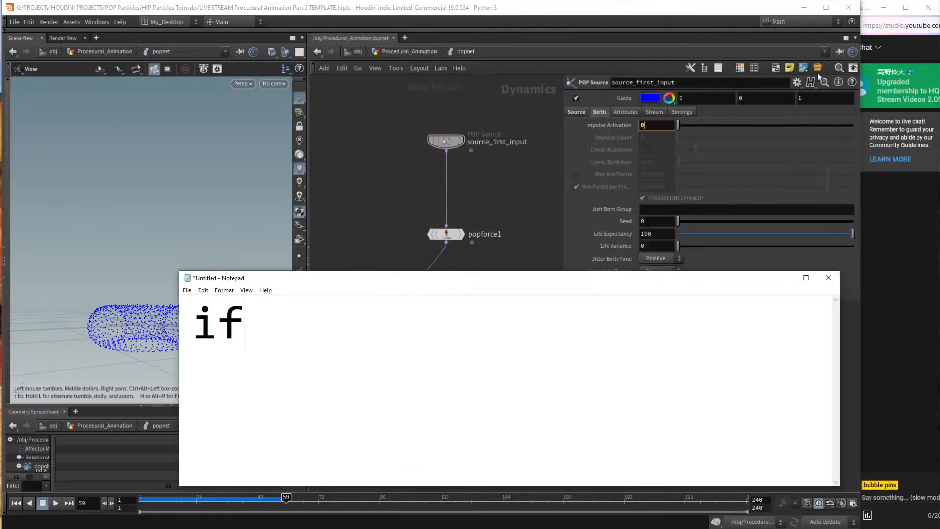
{"action": "key", "text": "alt+Tab"}
{"action": "key", "text": "alt+Tab"}
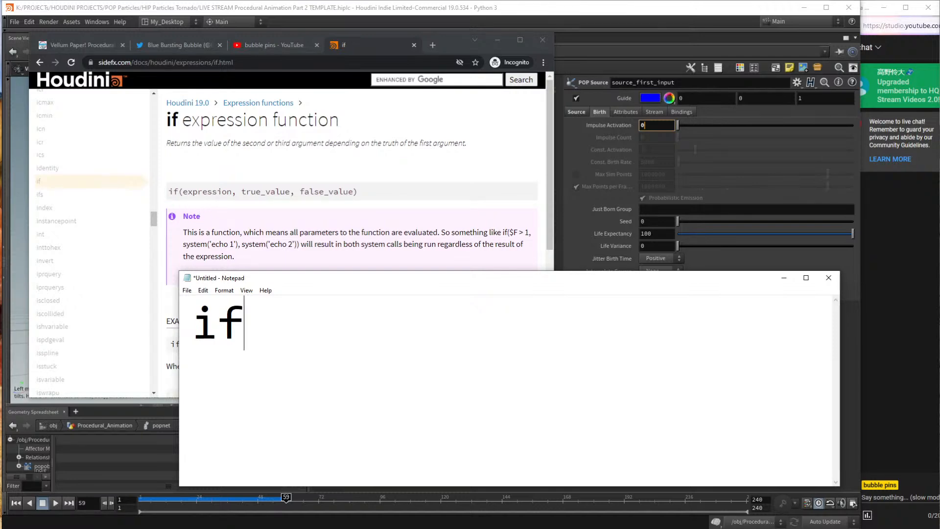
{"action": "left_click_drag", "start_coordinate": [315, 487], "coordinate": [315, 456]}
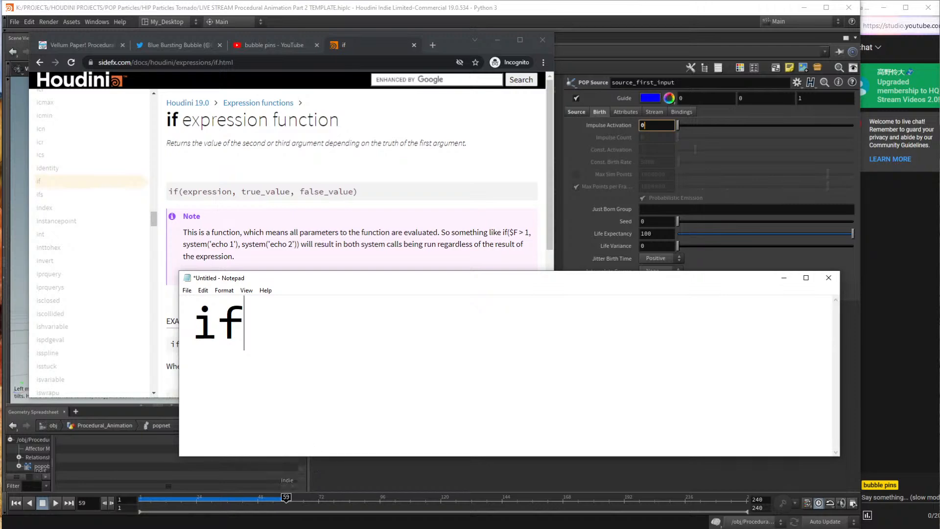
Extend the Notepad draft to if($F<10, using the current frame variable as the condition.
{"action": "type", "text": "($F"}
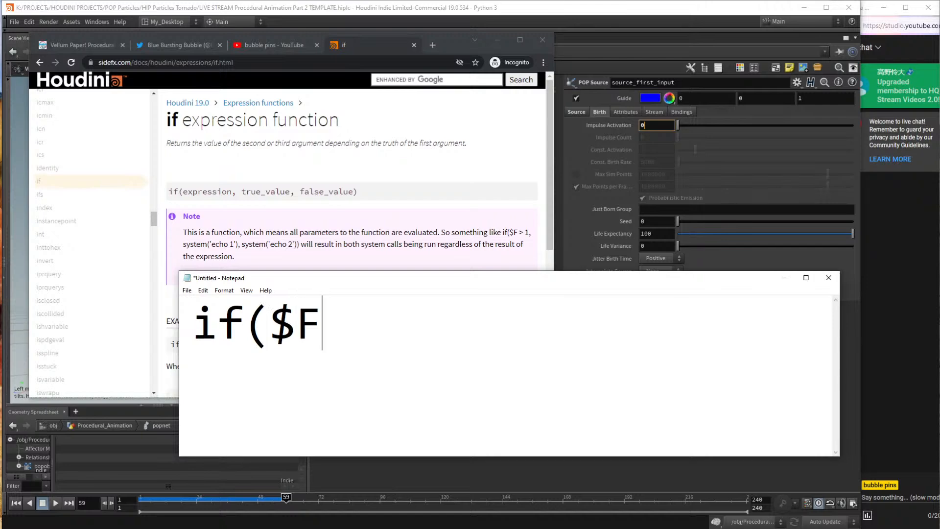
{"action": "key", "text": "shift+Left"}
{"action": "key", "text": "shift+Left"}
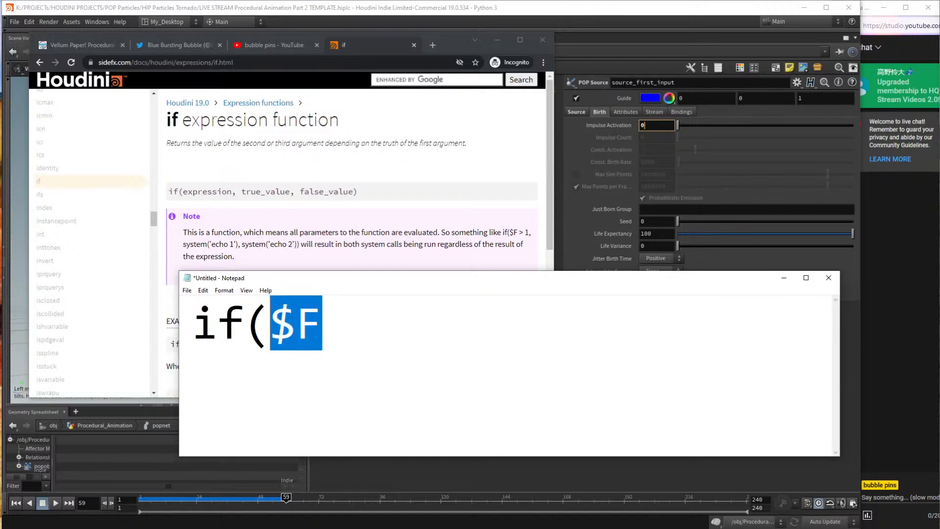
{"action": "key", "text": "Right"}
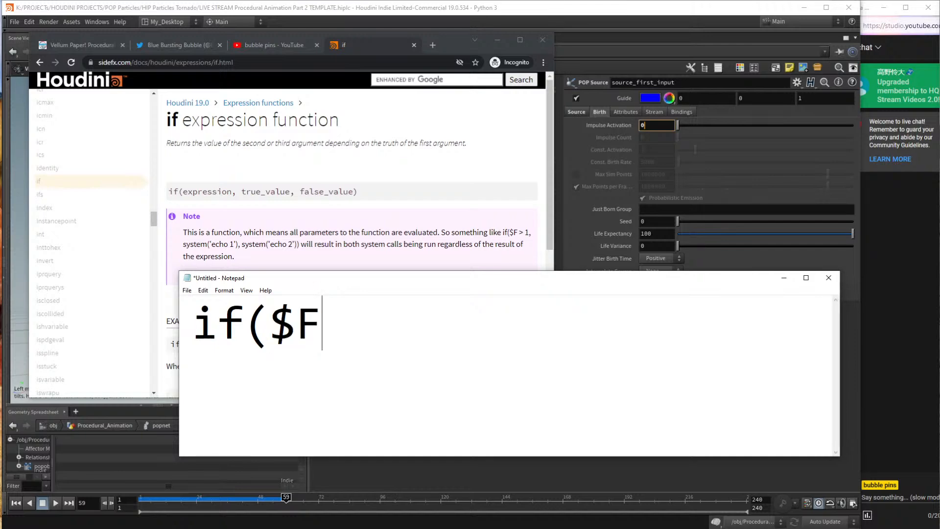
{"action": "type", "text": "<10"}
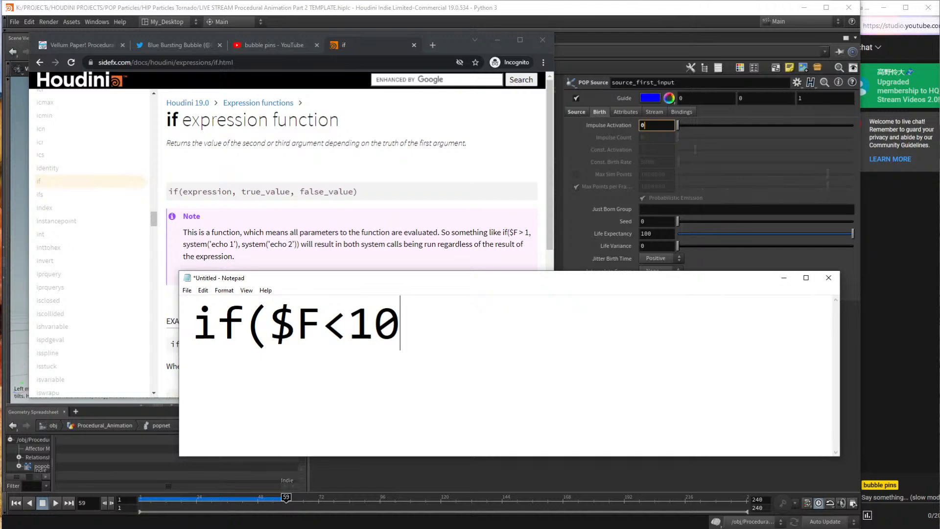
Change the frame limit in the draft condition first to 24 and finally to 25.
{"action": "key", "text": "BackSpace"}
{"action": "key", "text": "BackSpace"}
{"action": "type", "text": "24"}
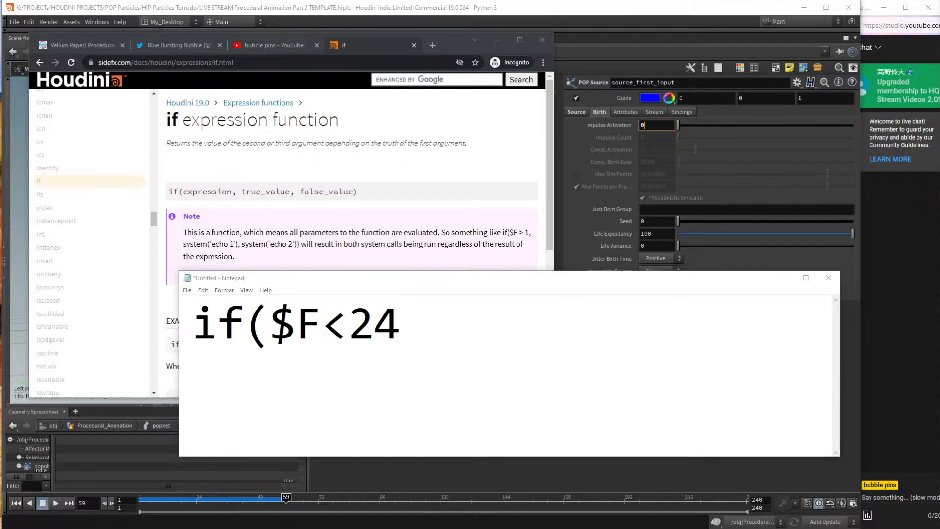
{"action": "left_click_drag", "start_coordinate": [134, 489], "coordinate": [207, 509]}
{"action": "left_click", "coordinate": [197, 464]}
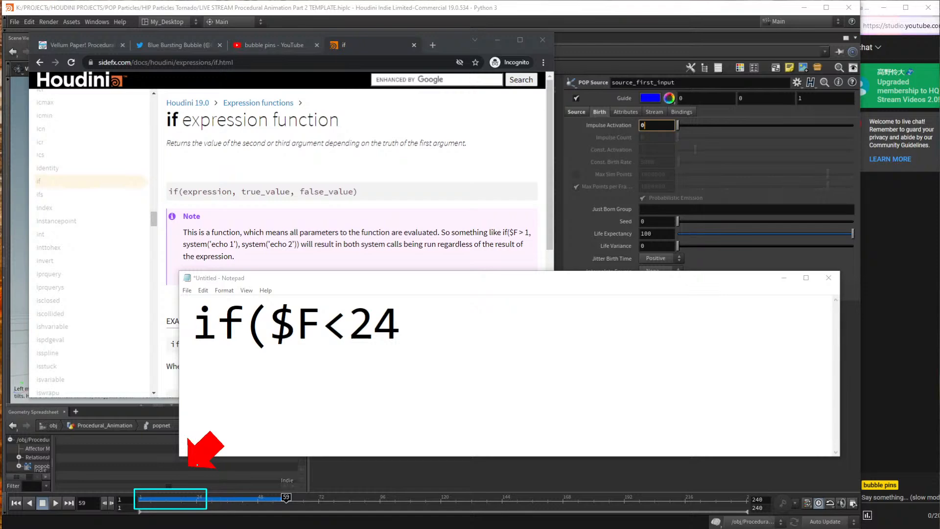
{"action": "key", "text": "BackSpace"}
{"action": "type", "text": "5"}
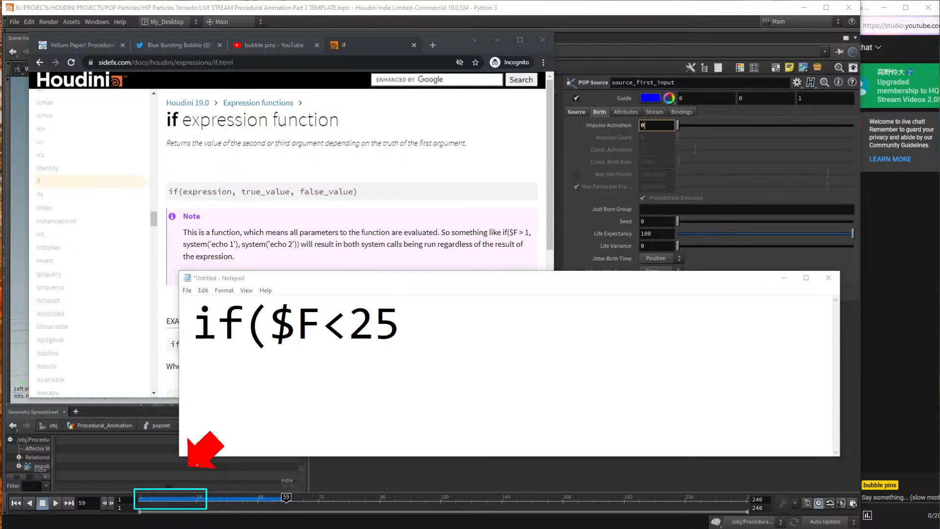
{"action": "key", "text": "Escape"}
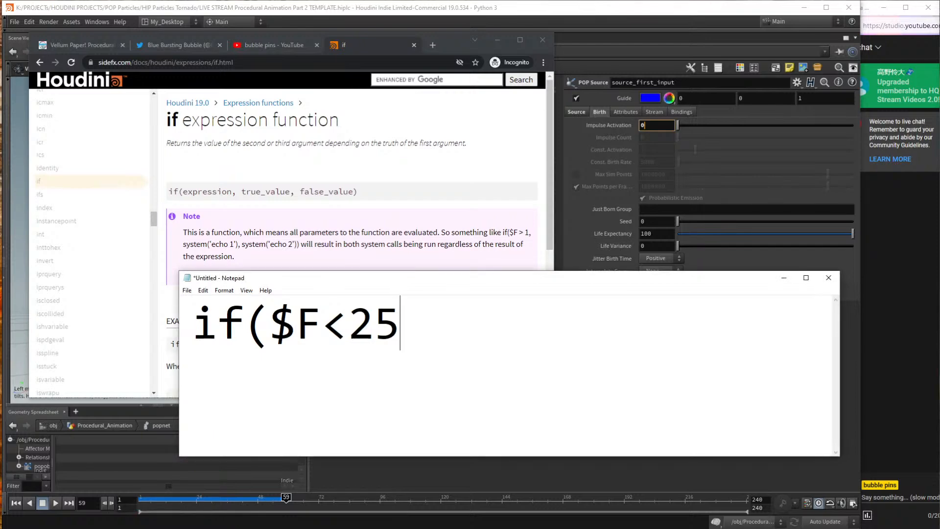
Add a comma and the true value 1 to the draft expression, following the documented if syntax.
{"action": "type", "text": ","}
{"action": "key", "text": "shift+Left"}
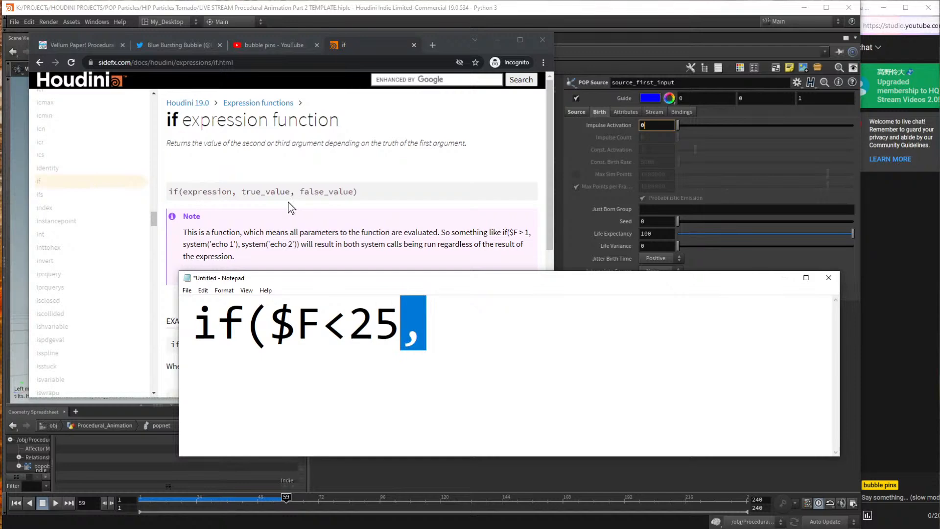
{"action": "left_click_drag", "start_coordinate": [232, 192], "coordinate": [236, 192]}
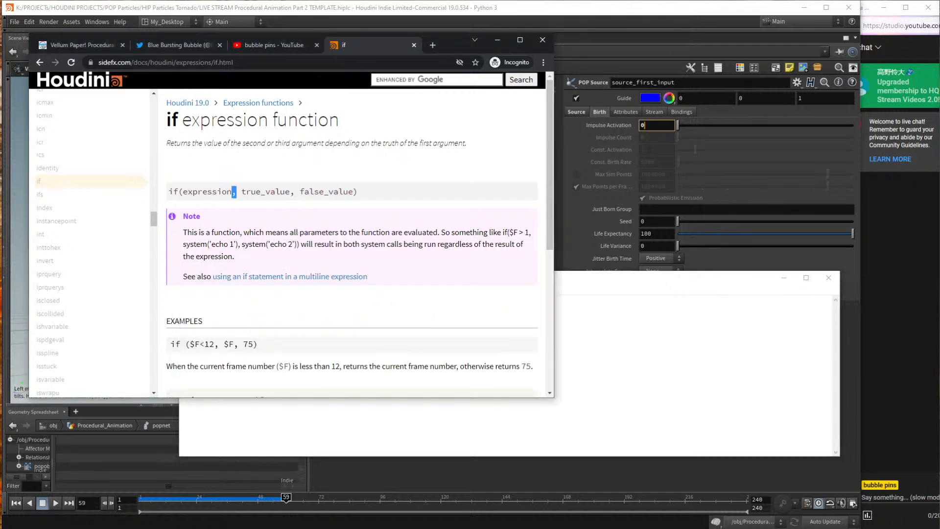
{"action": "left_click_drag", "start_coordinate": [499, 397], "coordinate": [499, 288]}
{"action": "left_click_drag", "start_coordinate": [241, 191], "coordinate": [289, 192]}
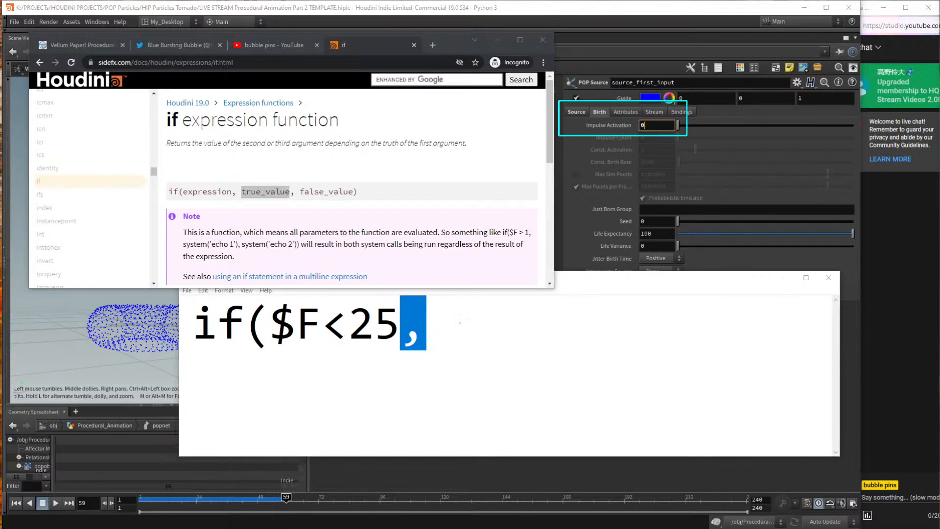
{"action": "left_click", "coordinate": [460, 322]}
{"action": "type", "text": "1"}
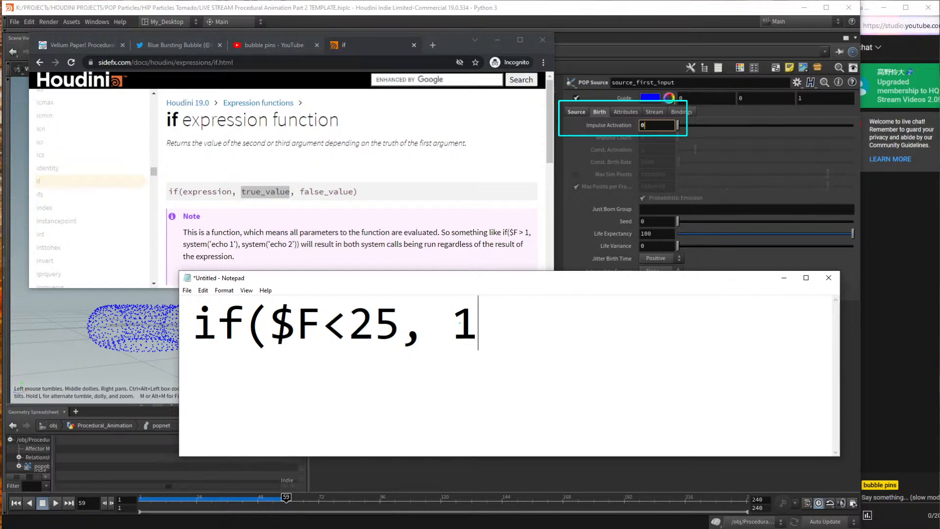
Complete the draft as if($F<25, 1, 0) with 0 as the false value, and compare it with the documented syntax.
{"action": "type", "text": ","}
{"action": "left_click_drag", "start_coordinate": [300, 191], "coordinate": [353, 192]}
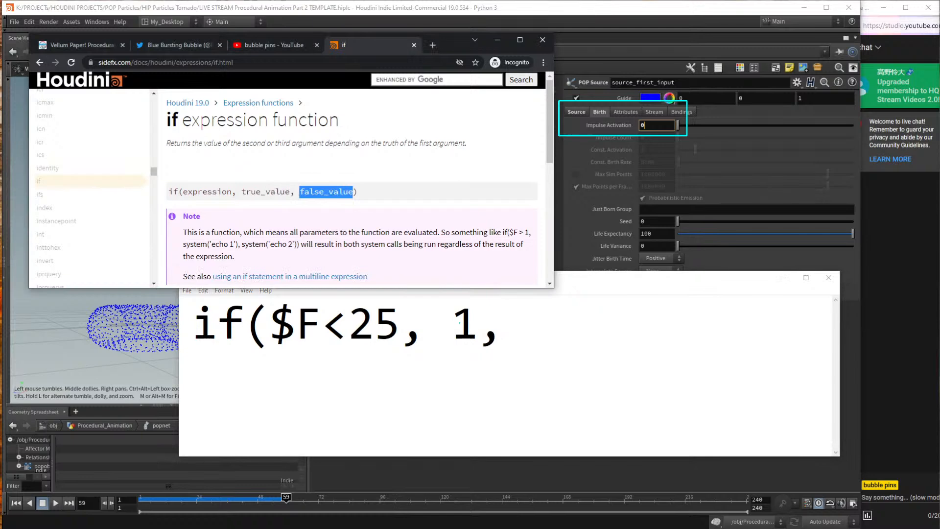
{"action": "left_click", "coordinate": [530, 323]}
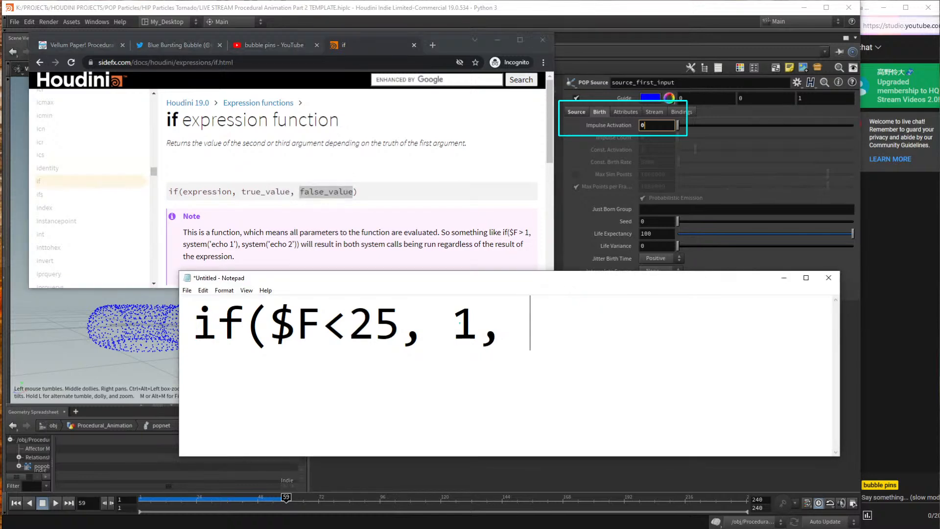
{"action": "type", "text": "0)"}
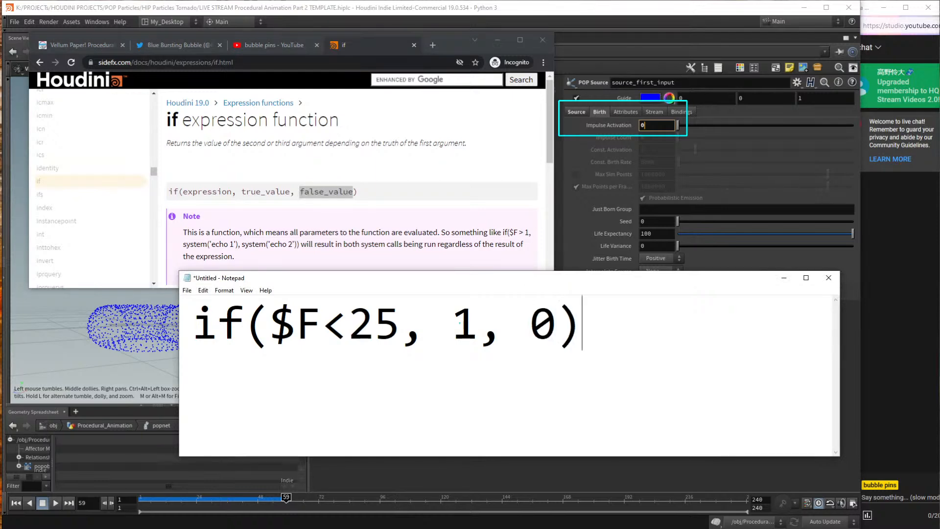
{"action": "left_click", "coordinate": [356, 192]}
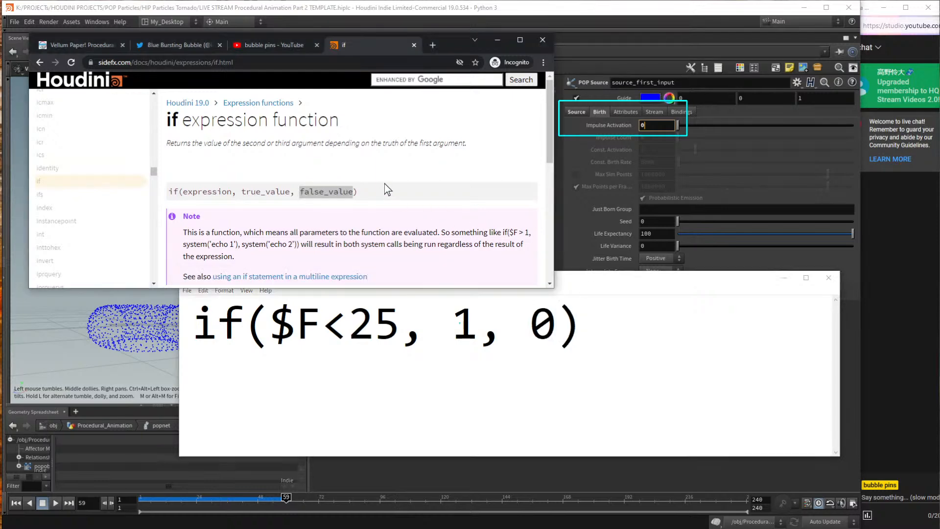
{"action": "left_click_drag", "start_coordinate": [384, 195], "coordinate": [168, 192]}
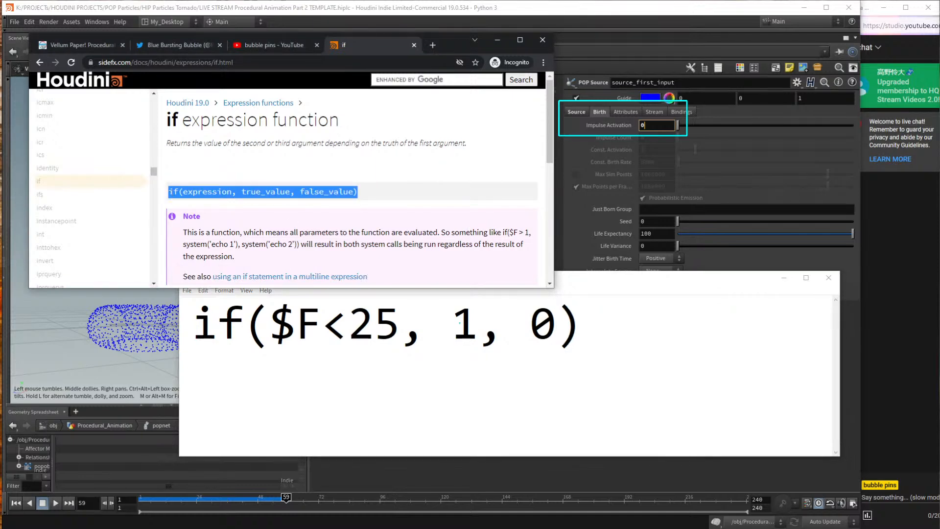
Copy the expression if($F<25, 1, 0) from Notepad into the Impulse Activation of source_first_input in Houdini.
{"action": "key", "text": "alt+Tab"}
{"action": "key", "text": "ctrl+a"}
{"action": "key", "text": "ctrl+c"}
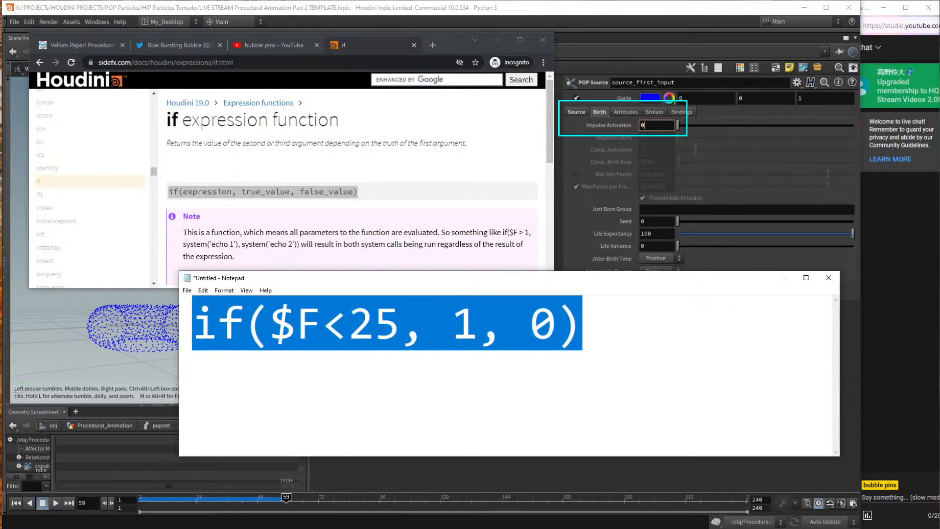
{"action": "left_click", "coordinate": [664, 127]}
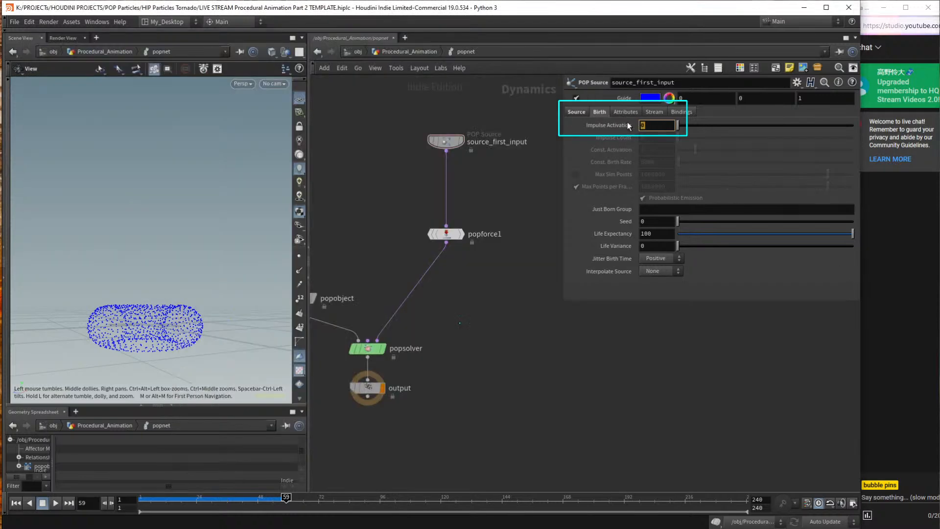
{"action": "key", "text": "ctrl+v"}
{"action": "key", "text": "Return"}
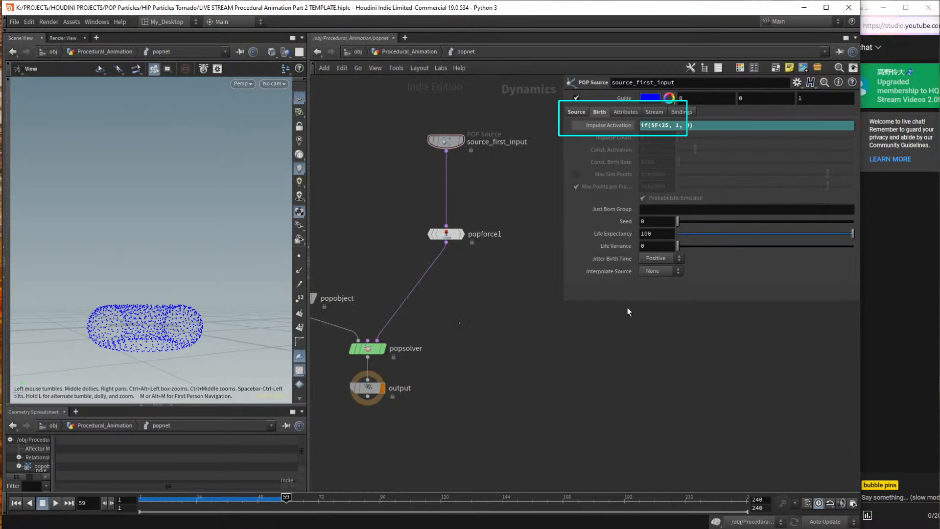
Rewind to frame 1 and toggle Impulse Activation between its expression and its evaluated value.
{"action": "key", "text": "ctrl+Up"}
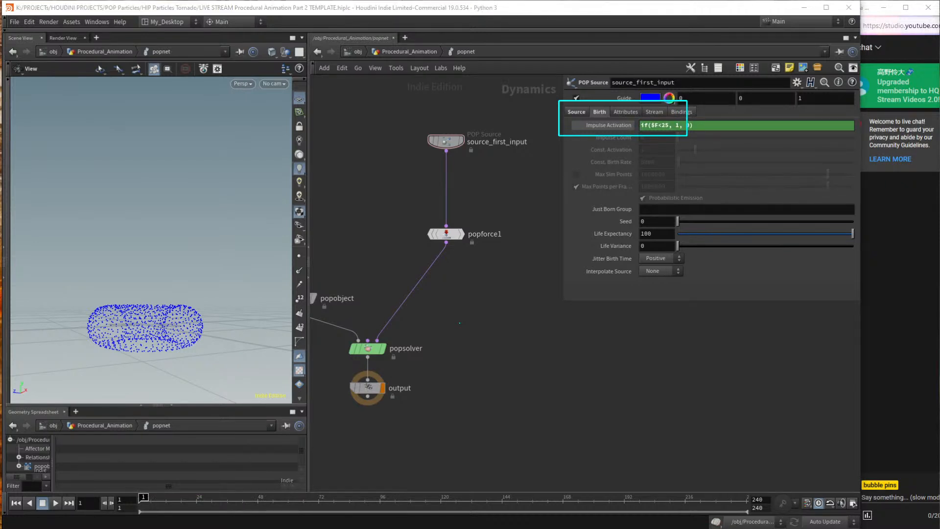
{"action": "left_click", "coordinate": [618, 125]}
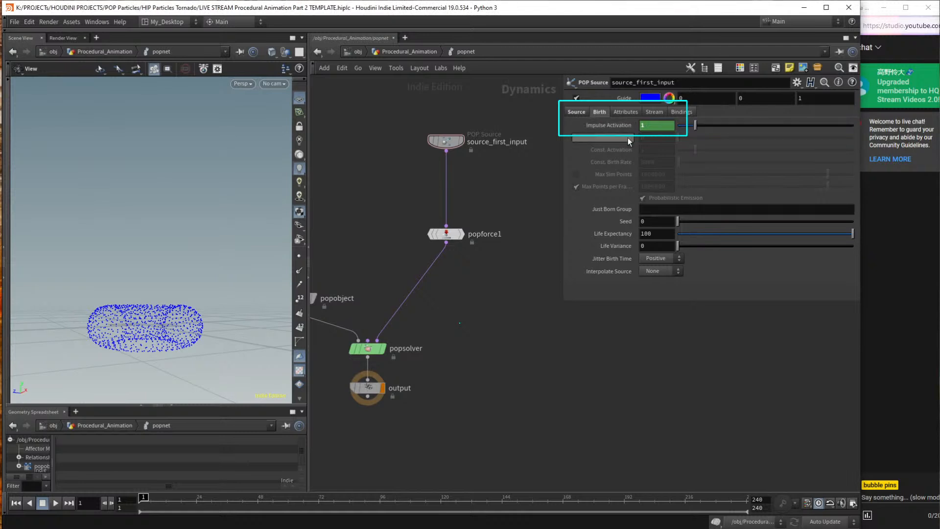
{"action": "left_click", "coordinate": [610, 126]}
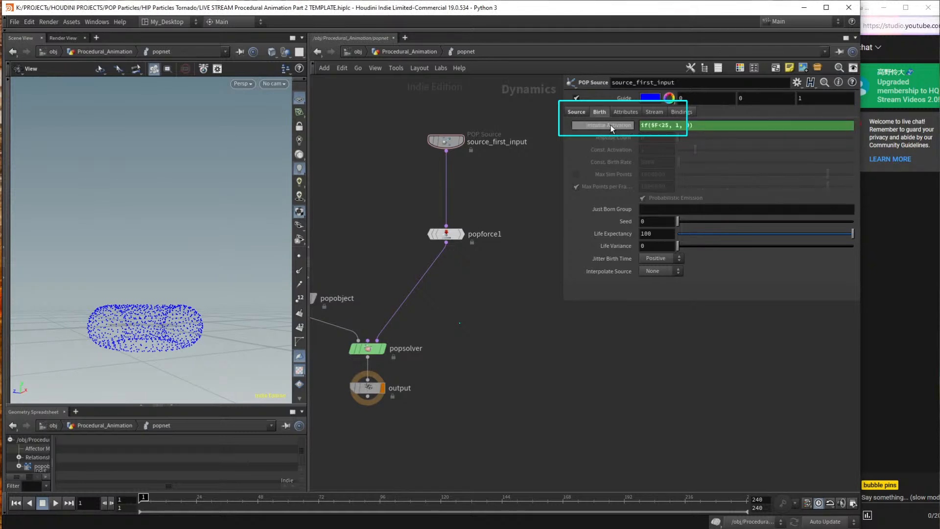
{"action": "left_click", "coordinate": [619, 126]}
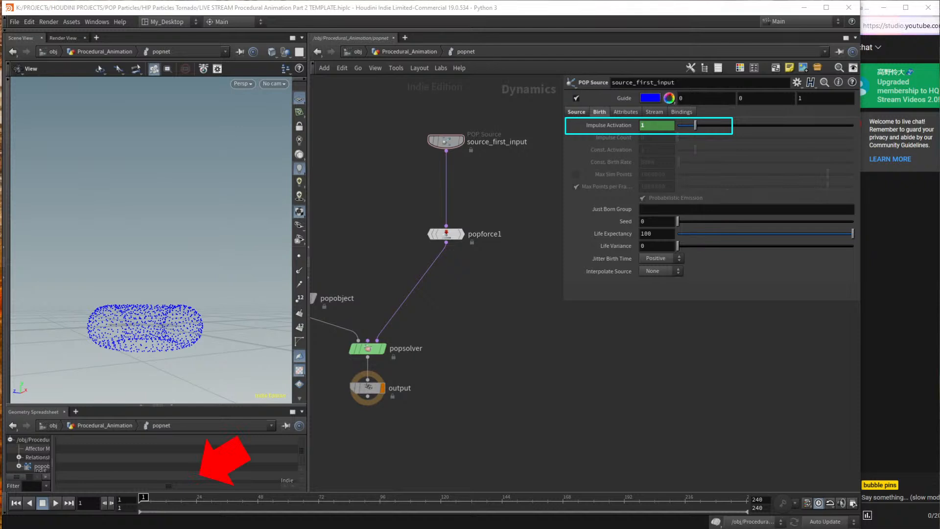
Advance the simulation to frame 25 and examine the evaluated Impulse Activation and the whole particle column.
{"action": "left_click_drag", "start_coordinate": [143, 497], "coordinate": [143, 498]}
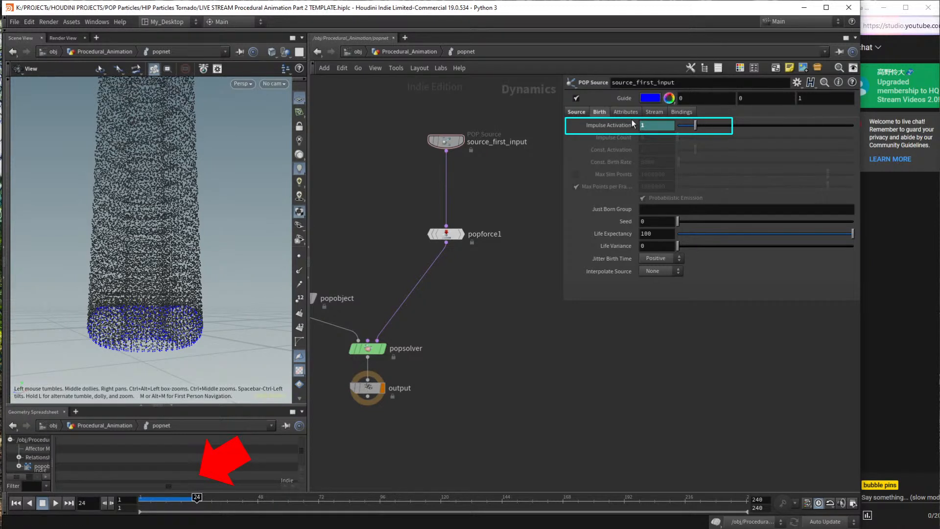
{"action": "type", "text": "0"}
{"action": "key", "text": "Return"}
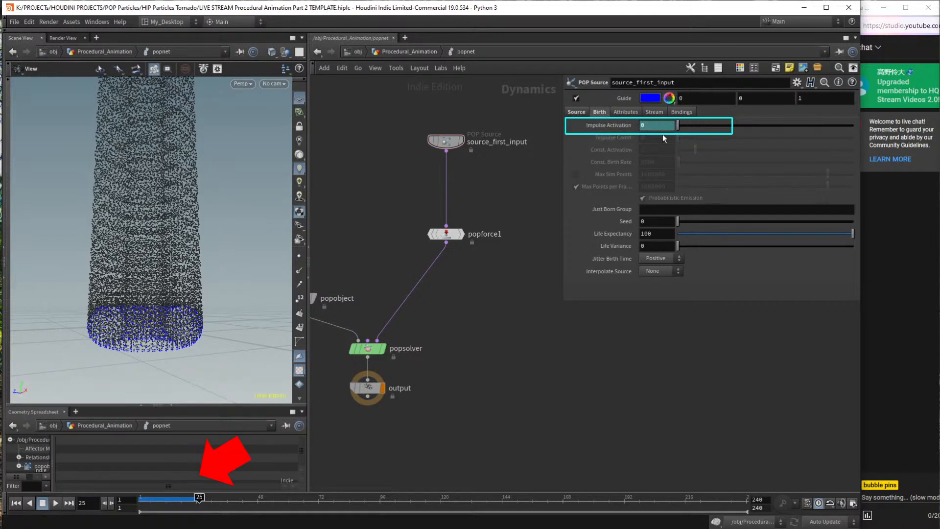
{"action": "scroll", "coordinate": [206, 204], "scroll_direction": "down", "scroll_amount": 8}
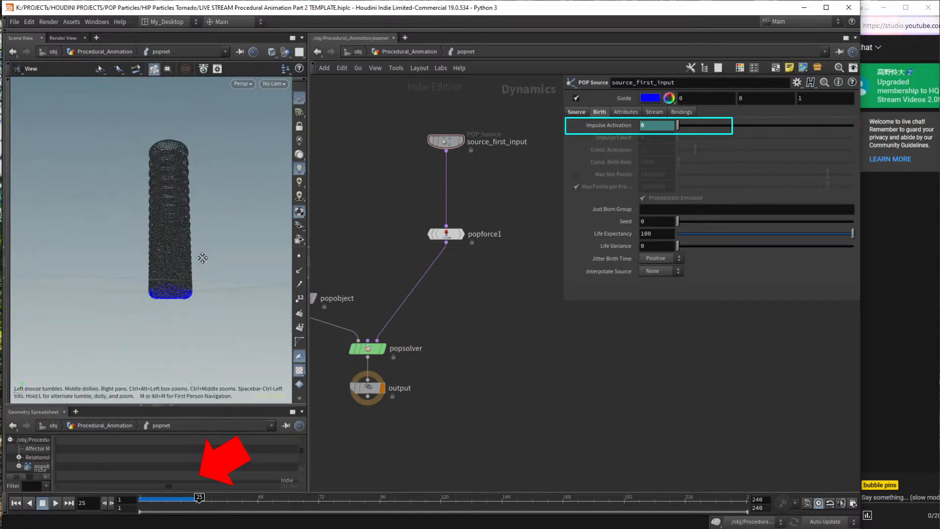
Advance the simulation to frame 35 and examine the space between the blue source torus and the particle column.
{"action": "right_click_drag", "start_coordinate": [195, 263], "coordinate": [197, 297]}
{"action": "middle_click_drag", "start_coordinate": [191, 254], "coordinate": [195, 250]}
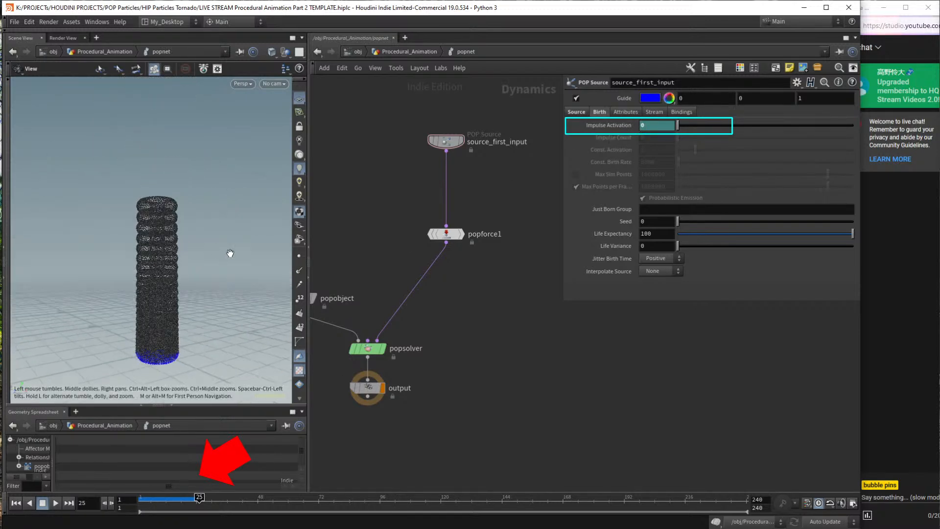
{"action": "key", "text": "Right"}
{"action": "key", "text": "Right"}
{"action": "key", "text": "Right"}
{"action": "key", "text": "Right"}
{"action": "key", "text": "Right"}
{"action": "key", "text": "Right"}
{"action": "key", "text": "Right"}
{"action": "key", "text": "Right"}
{"action": "key", "text": "Right"}
{"action": "key", "text": "Right"}
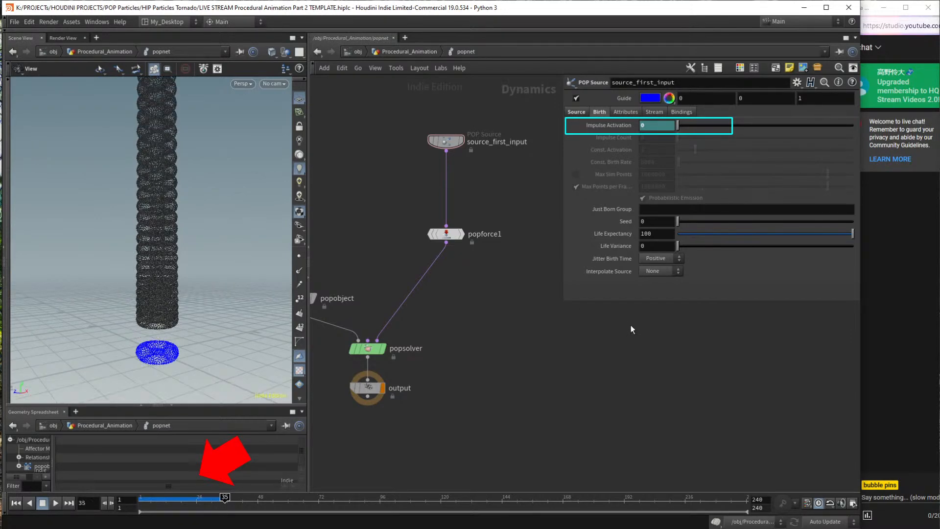
{"action": "middle_click_drag", "start_coordinate": [494, 331], "coordinate": [566, 361]}
{"action": "left_click_drag", "start_coordinate": [162, 284], "coordinate": [155, 151]}
{"action": "left_click_drag", "start_coordinate": [166, 120], "coordinate": [164, 351]}
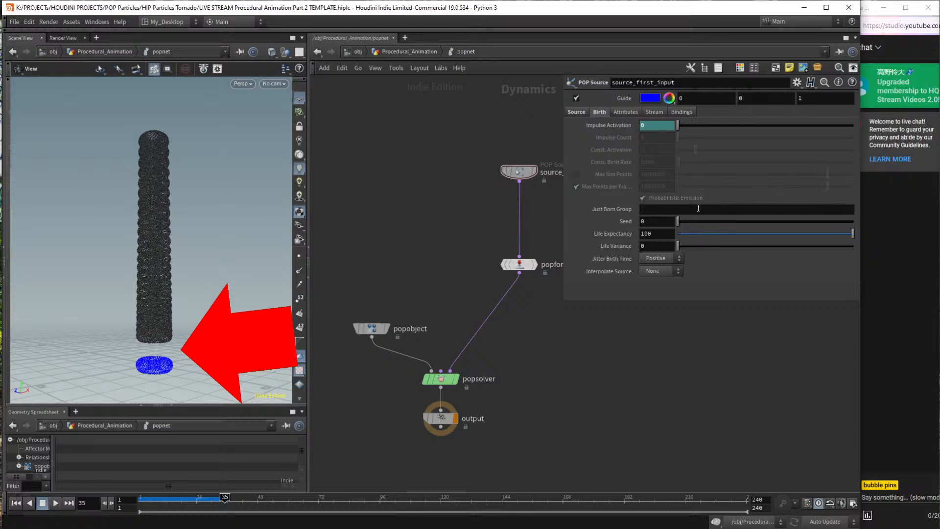
Select popforce1 and play the simulation from frame 1 to examine how its vertical force moves the particles, returning to frame 1.
{"action": "middle_click_drag", "start_coordinate": [528, 299], "coordinate": [480, 298]}
{"action": "left_click_drag", "start_coordinate": [424, 238], "coordinate": [547, 290]}
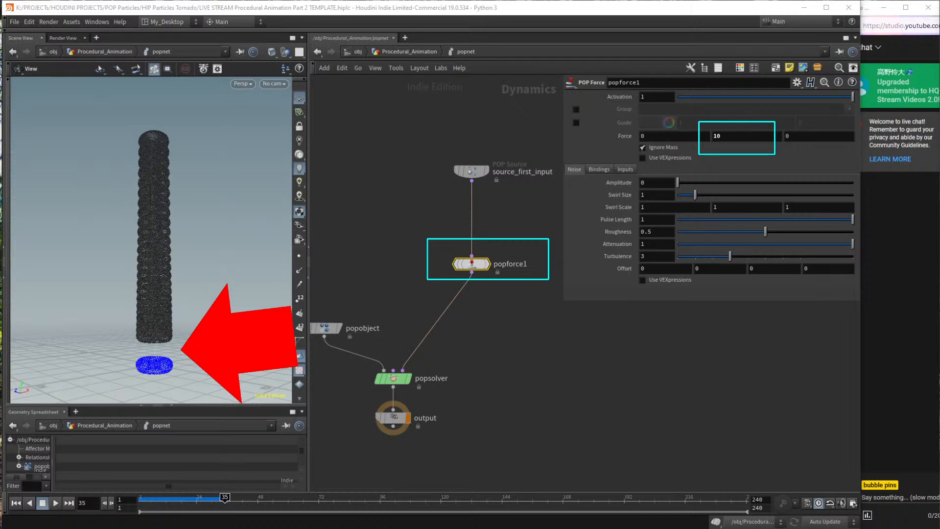
{"action": "left_click", "coordinate": [516, 370]}
{"action": "key", "text": "Up"}
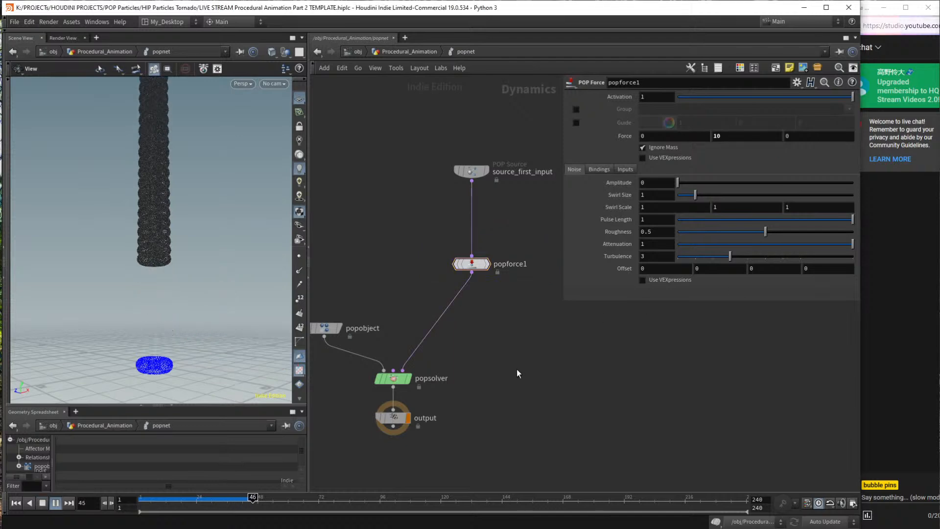
{"action": "key", "text": "Up"}
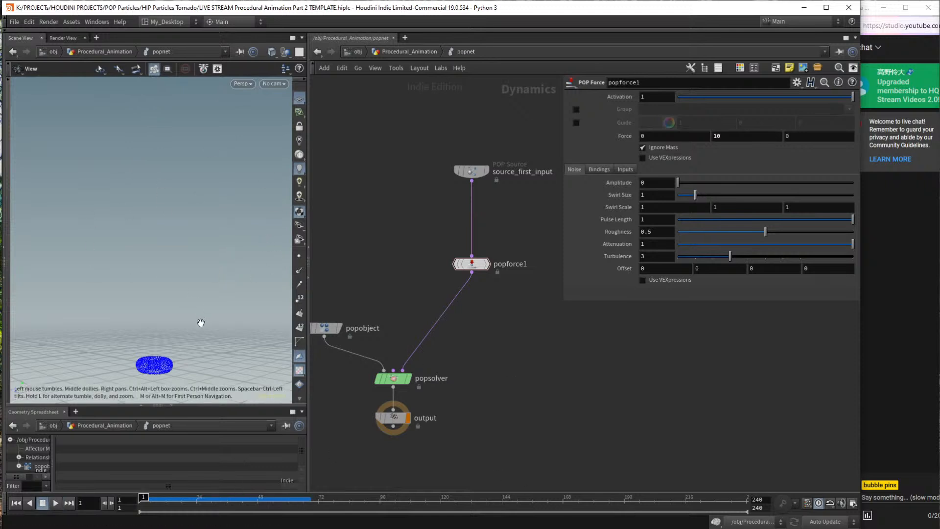
{"action": "key", "text": "ctrl+Up"}
{"action": "key", "text": "Up"}
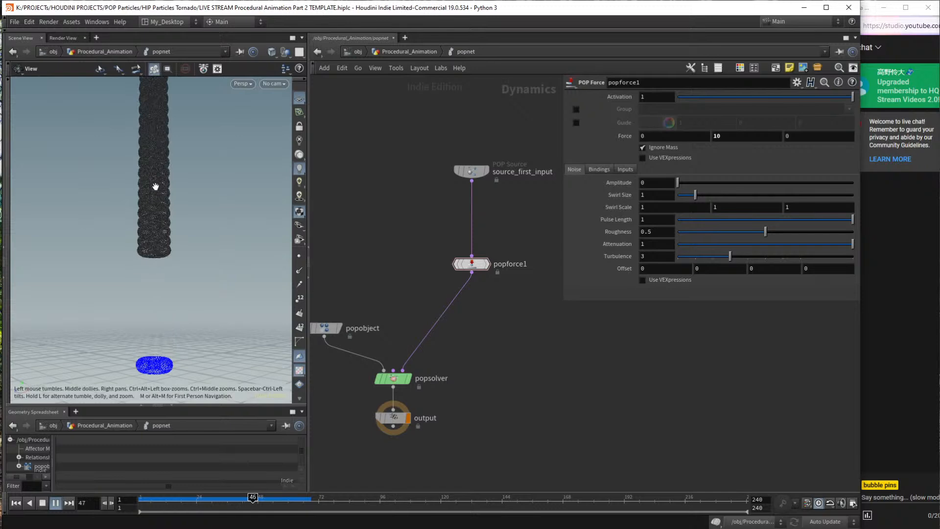
{"action": "key", "text": "Up"}
{"action": "key", "text": "ctrl+Up"}
Set the Y component of Force on popforce1 to 0 and keep the node selected.
{"action": "left_click", "coordinate": [712, 137]}
{"action": "type", "text": "0"}
{"action": "key", "text": "Return"}
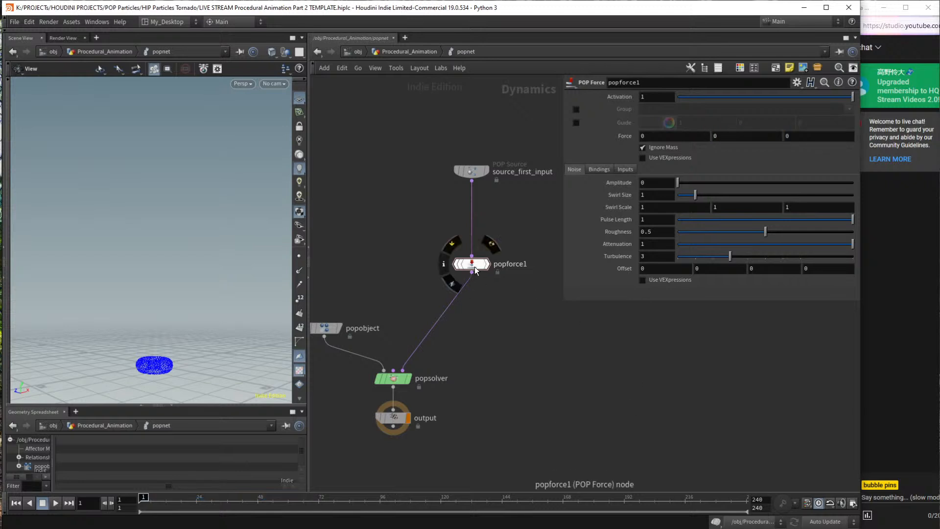
{"action": "scroll", "coordinate": [483, 276], "scroll_direction": "down", "scroll_amount": 2}
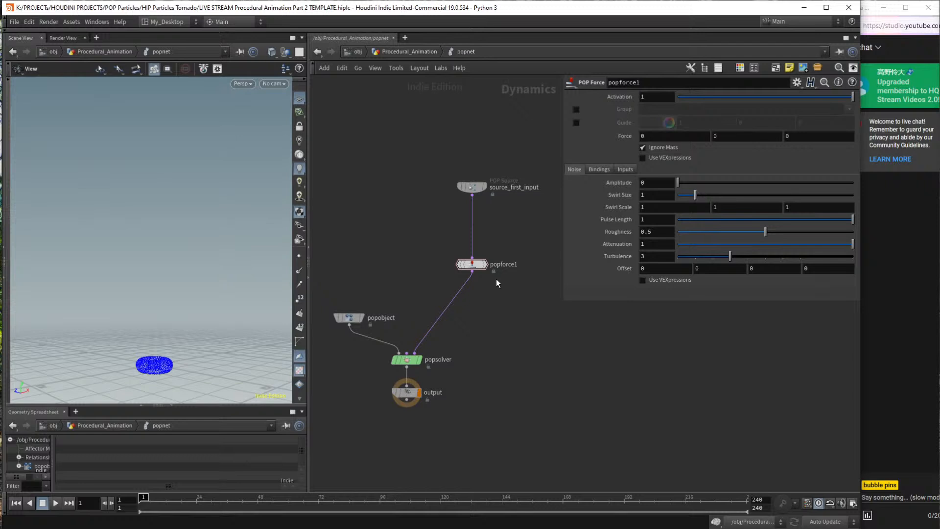
{"action": "left_click_drag", "start_coordinate": [504, 289], "coordinate": [436, 248]}
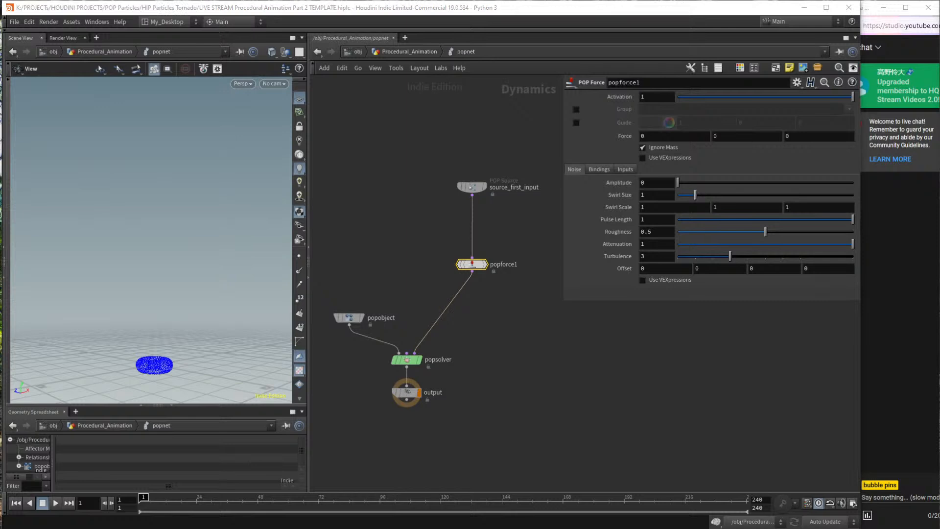
{"action": "left_click", "coordinate": [503, 67]}
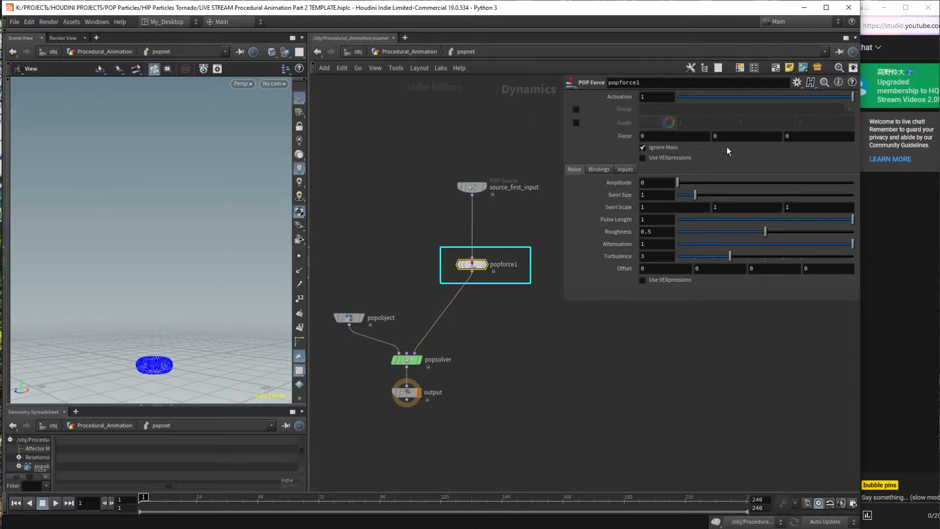
Confirm the Y Force of 0 on popforce1, play the simulation without upward force, and rewind to frame 1.
{"action": "left_click", "coordinate": [735, 133]}
{"action": "type", "text": "0"}
{"action": "key", "text": "Return"}
{"action": "key", "text": "Up"}
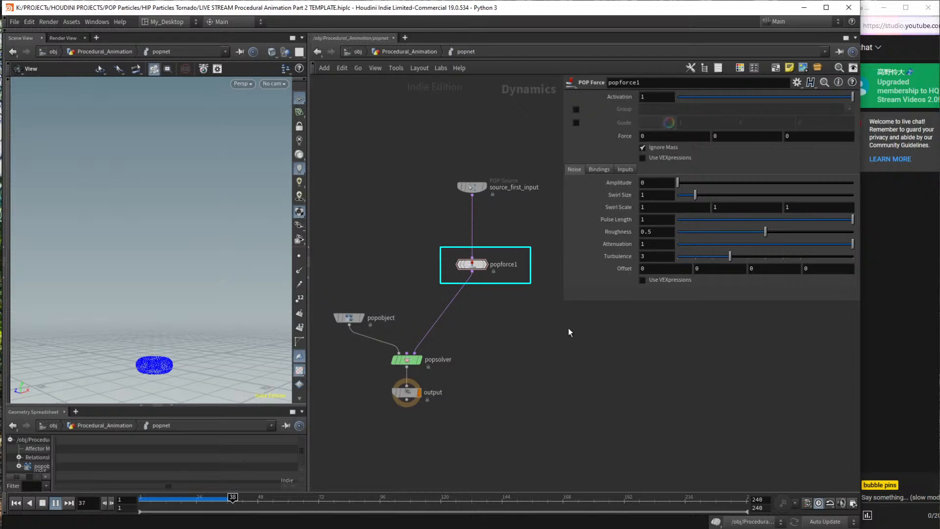
{"action": "key", "text": "ctrl+Up"}
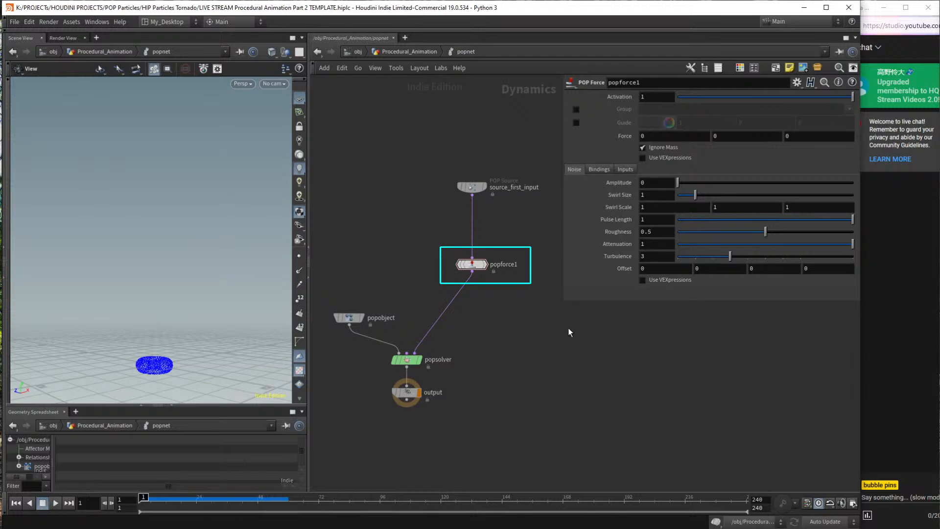
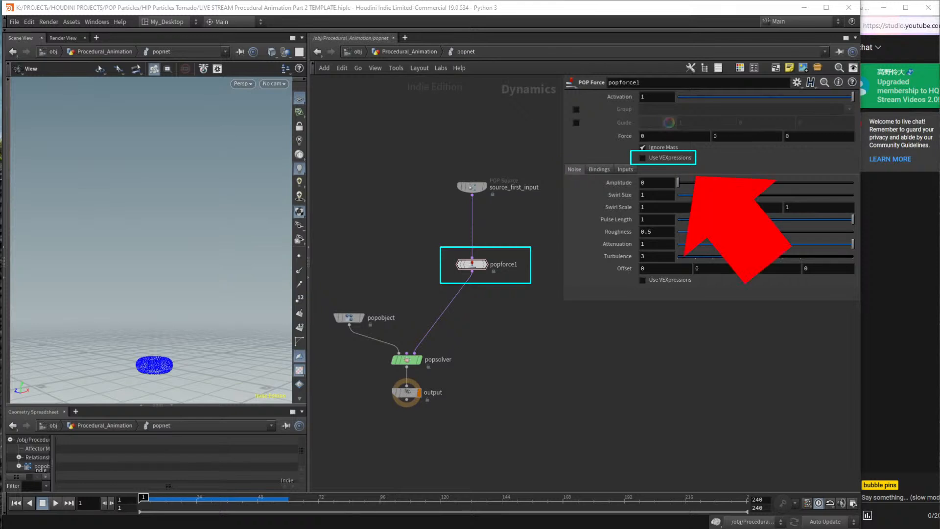
Enable Use VEXpressions for the Force of popforce1 and load the Orbit the Origin preset code.
{"action": "left_click", "coordinate": [643, 159]}
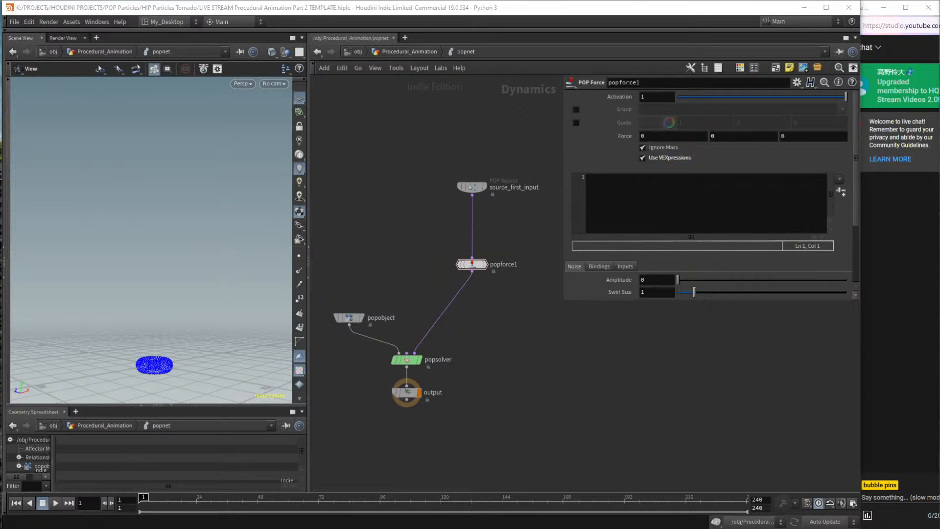
{"action": "left_click", "coordinate": [663, 224]}
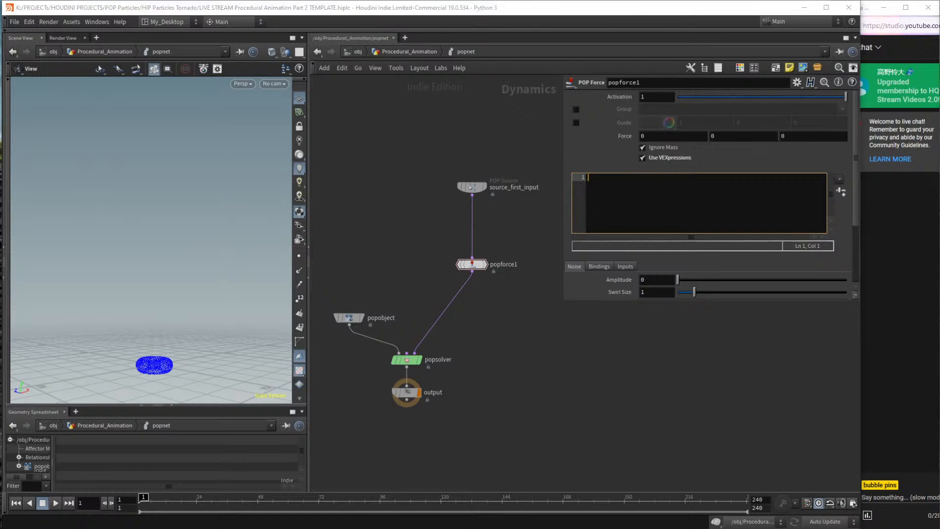
{"action": "left_click", "coordinate": [603, 24]}
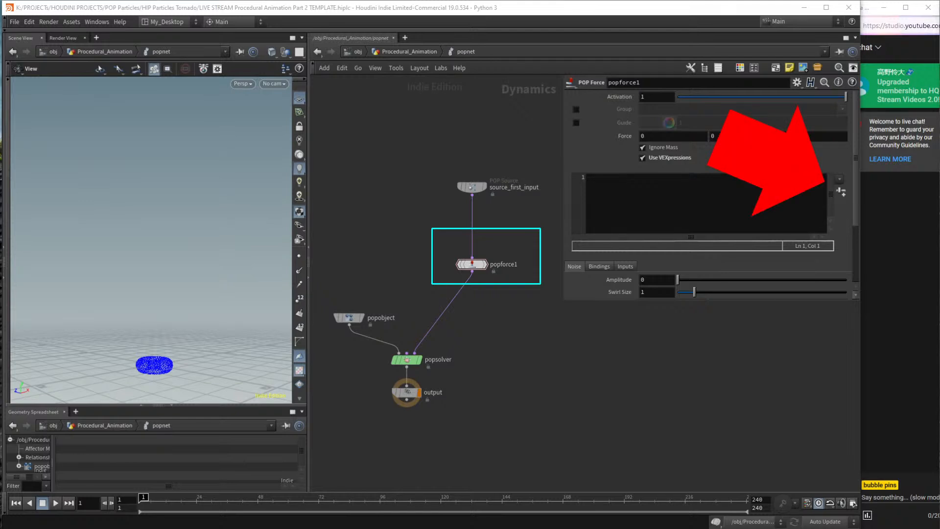
{"action": "left_click", "coordinate": [839, 180]}
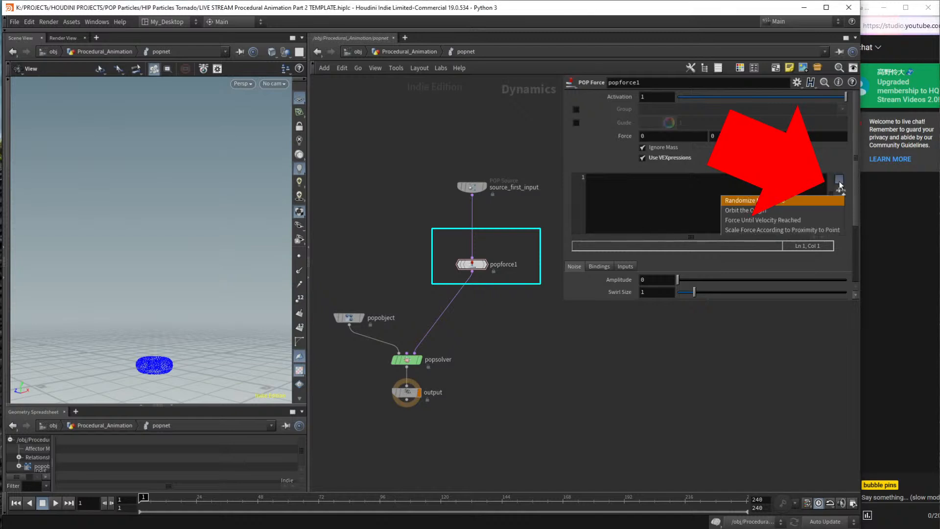
{"action": "left_click", "coordinate": [760, 213]}
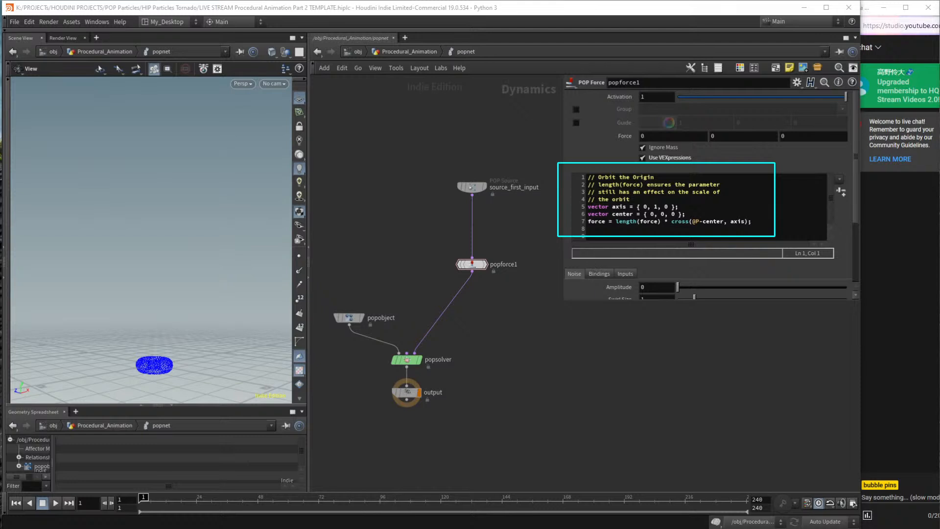
Play the simulation with the orbit code, rewind to frame 1, and examine the axis, center and force lines and the preset list.
{"action": "key", "text": "Up"}
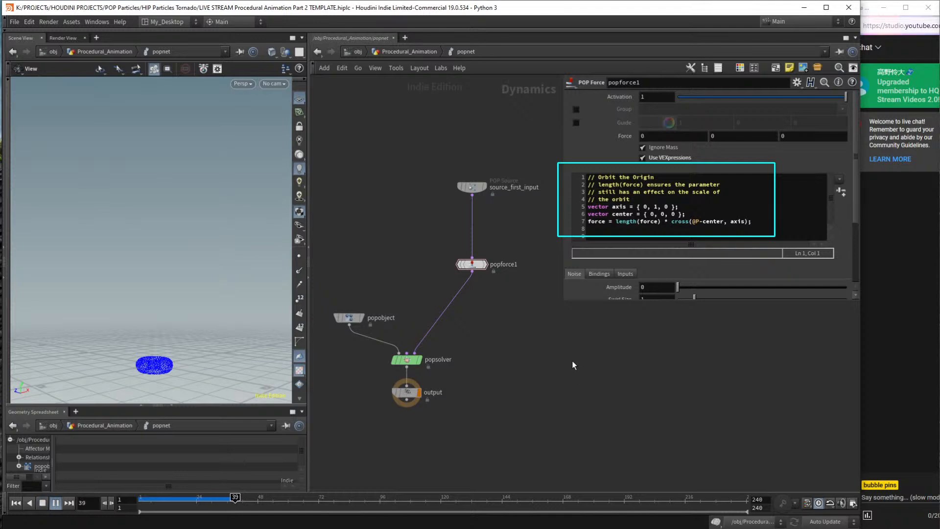
{"action": "key", "text": "ctrl+Up"}
{"action": "left_click_drag", "start_coordinate": [717, 233], "coordinate": [586, 210]}
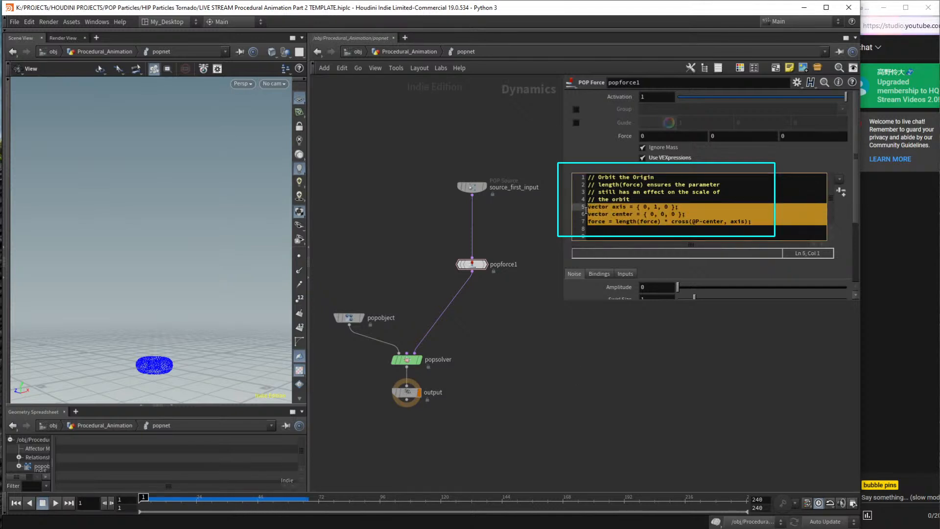
{"action": "left_click", "coordinate": [702, 207]}
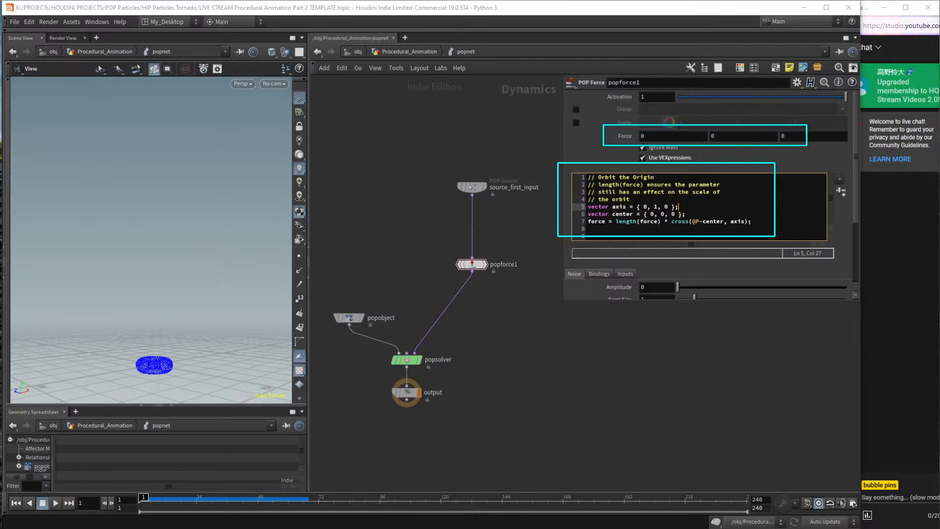
{"action": "left_click", "coordinate": [839, 180]}
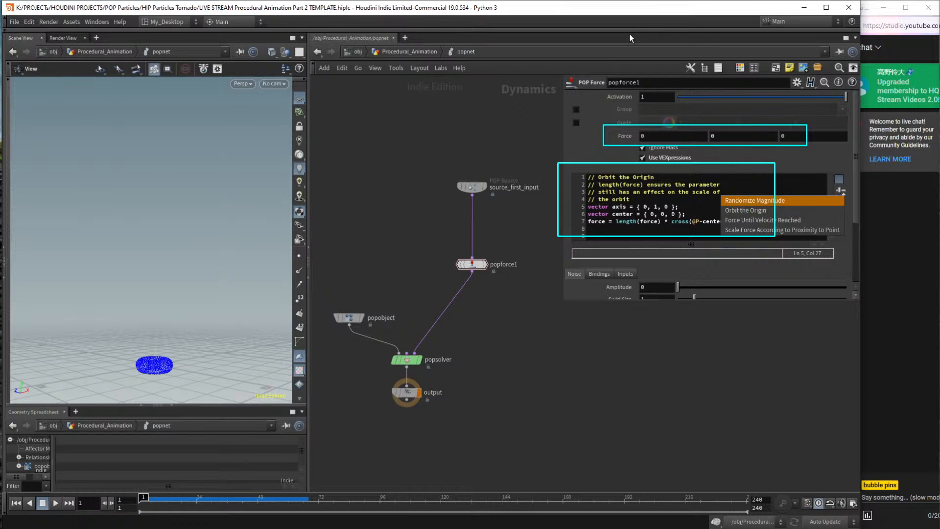
{"action": "left_click", "coordinate": [629, 7]}
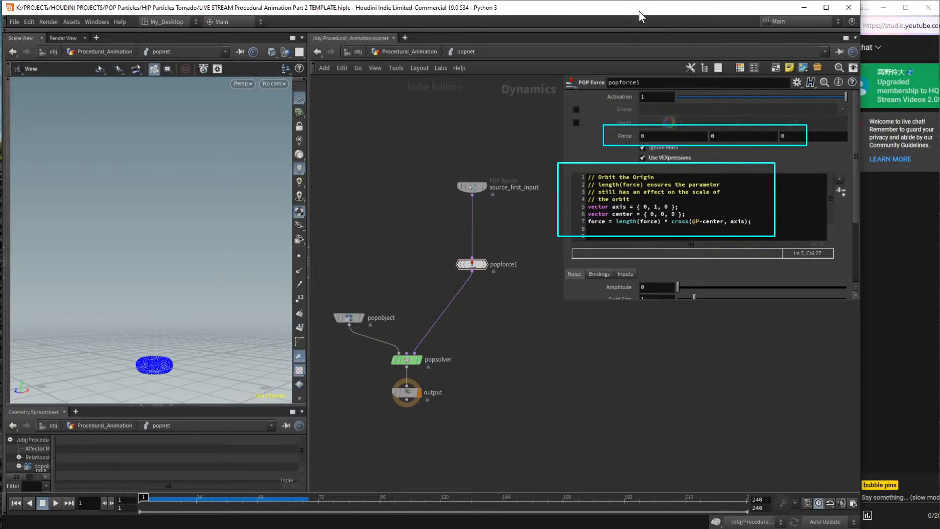
Extend the popforce1 parameter area to show all Noise settings and set the noise Amplitude to 0.1.
{"action": "left_click", "coordinate": [640, 287]}
{"action": "left_click_drag", "start_coordinate": [592, 302], "coordinate": [592, 397]}
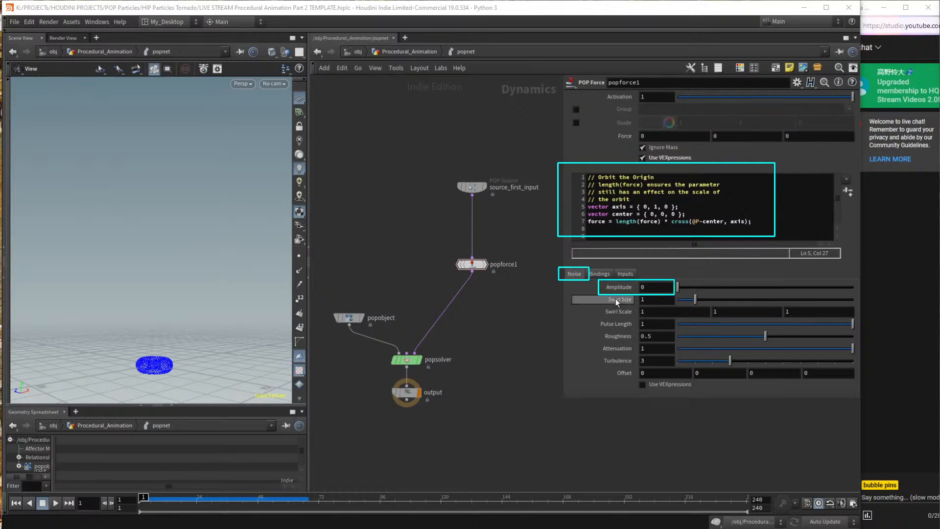
{"action": "left_click", "coordinate": [660, 287]}
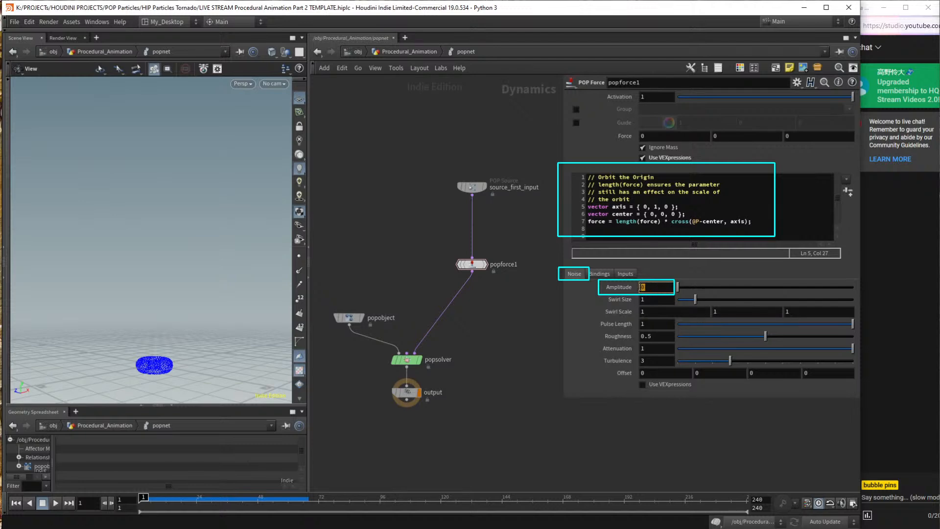
{"action": "type", "text": "0.1"}
{"action": "key", "text": "Return"}
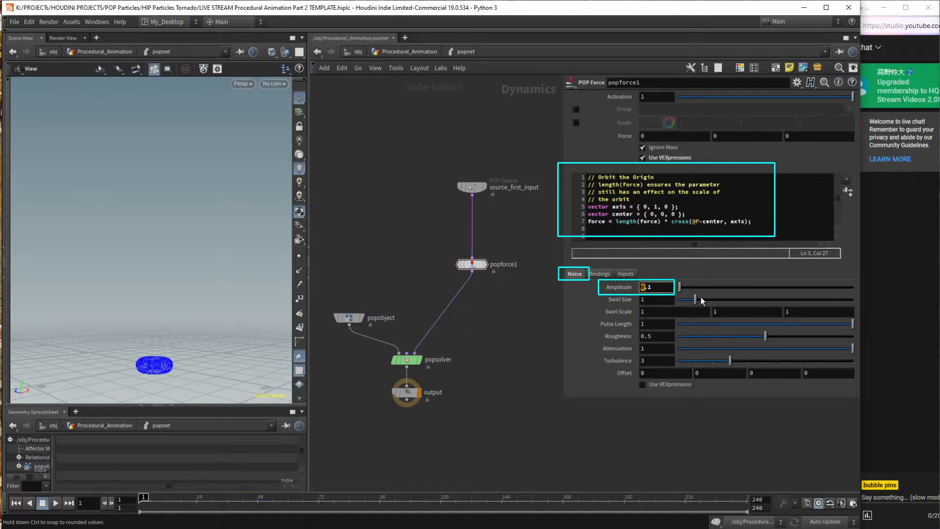
Play the simulation to examine how the noise scatters the particles, rewind to frame 1, and review the Amplitude and orbit code.
{"action": "key", "text": "Up"}
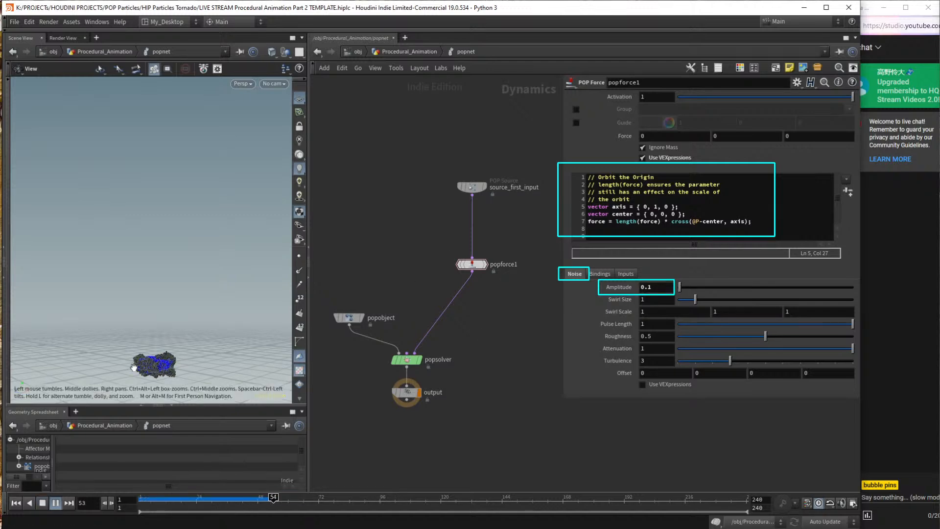
{"action": "left_click_drag", "start_coordinate": [160, 351], "coordinate": [157, 329]}
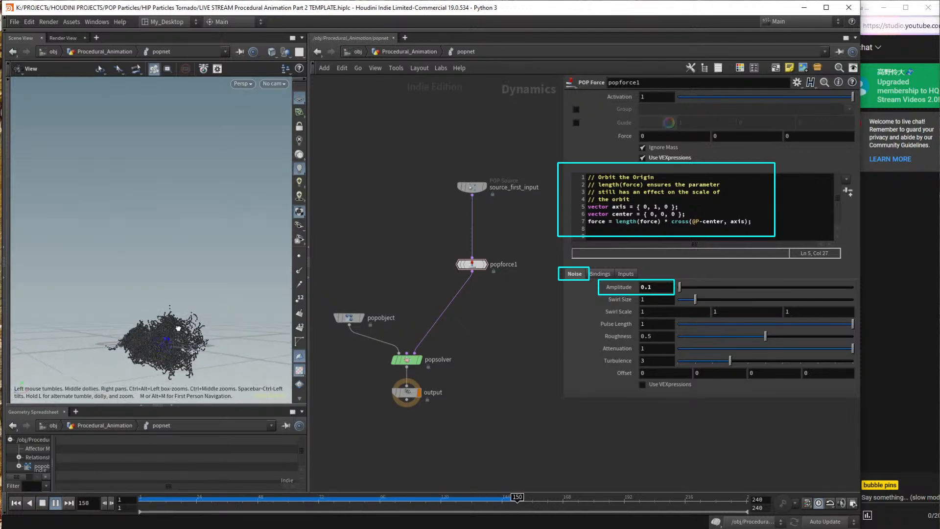
{"action": "key", "text": "ctrl+Up"}
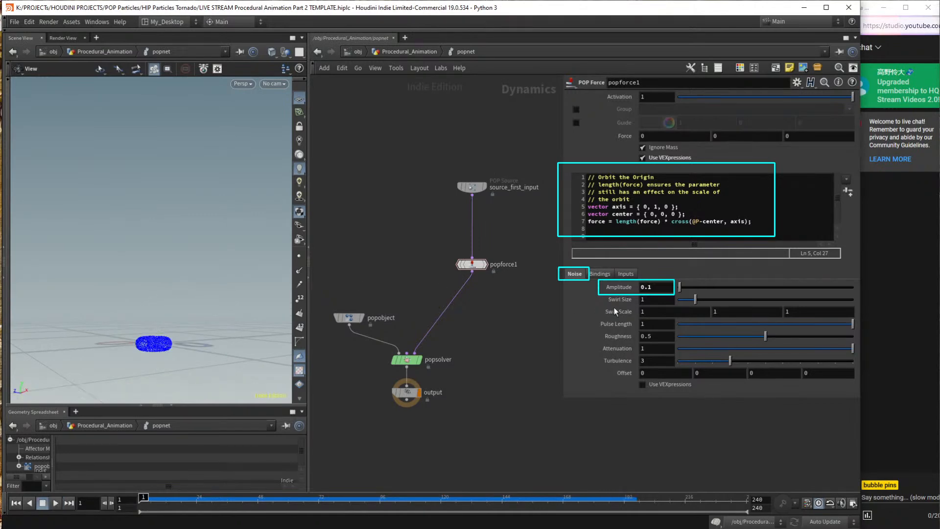
{"action": "left_click_drag", "start_coordinate": [656, 287], "coordinate": [604, 290]}
{"action": "left_click_drag", "start_coordinate": [770, 224], "coordinate": [587, 177]}
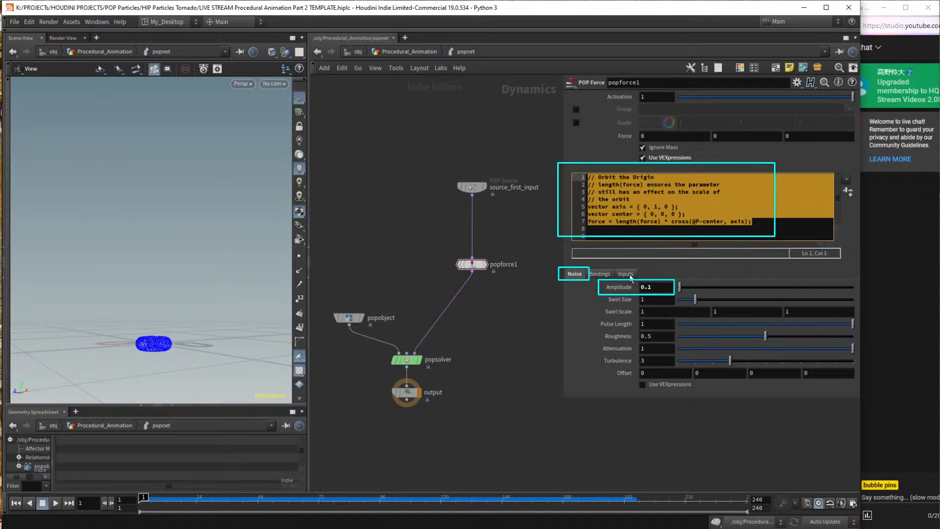
Reset the noise Amplitude of popforce1 to 0 and clear the selection in the orbit code.
{"action": "double_click", "coordinate": [663, 288]}
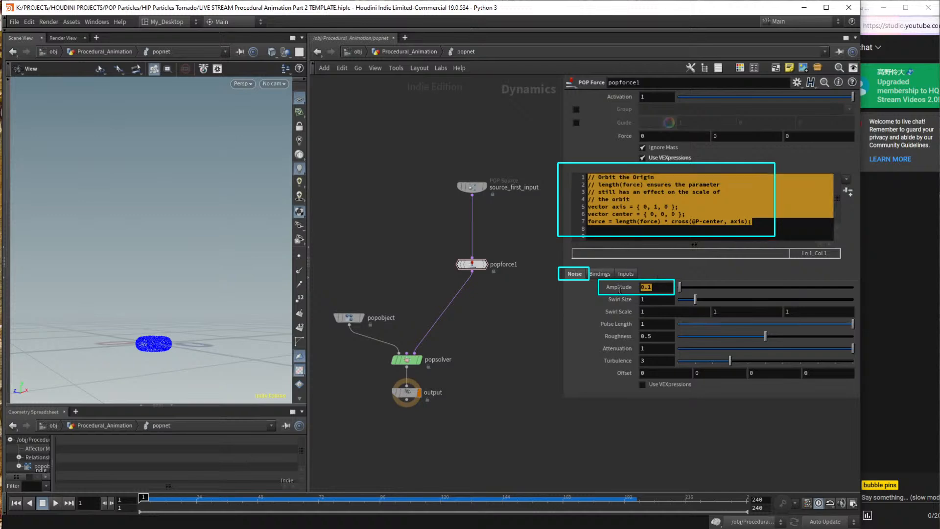
{"action": "type", "text": "0"}
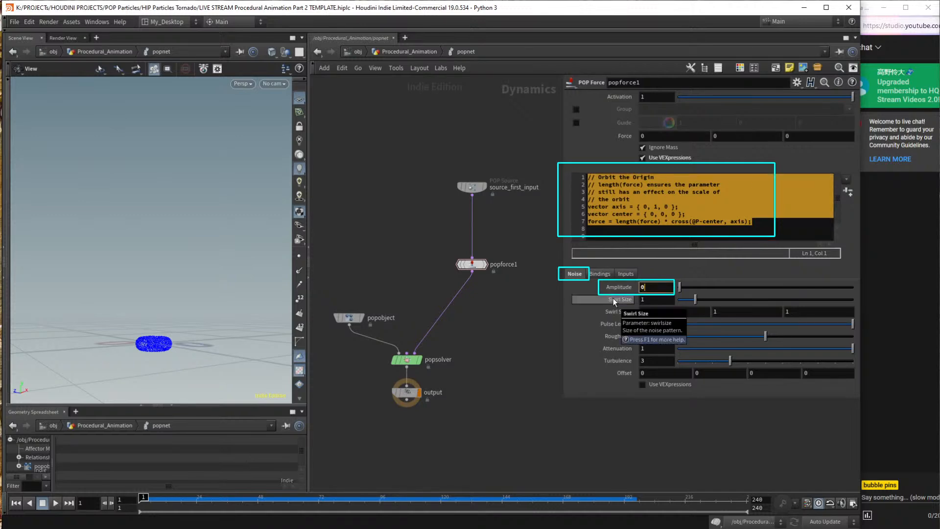
{"action": "key", "text": "Return"}
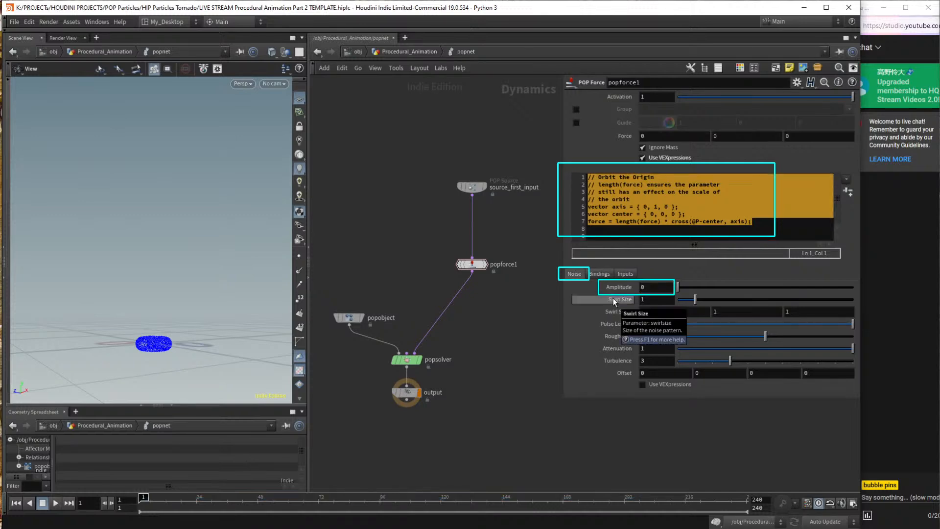
{"action": "left_click", "coordinate": [700, 208]}
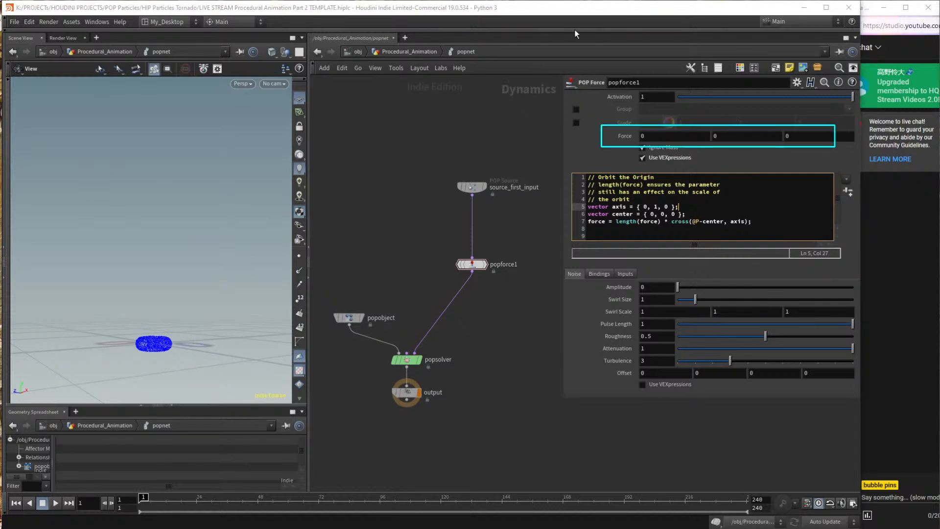
Set the Y component of popforce1's Force to 1.
{"action": "left_click", "coordinate": [745, 139]}
{"action": "type", "text": "1"}
{"action": "key", "text": "Return"}
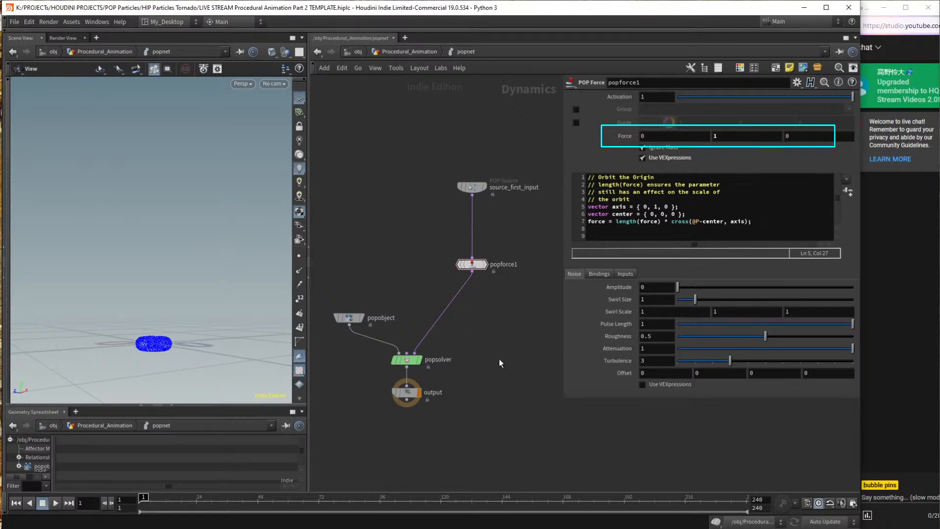
Play the simulation, view the swirling particles from above, and scrub the timeline up to frame 167.
{"action": "key", "text": "Up"}
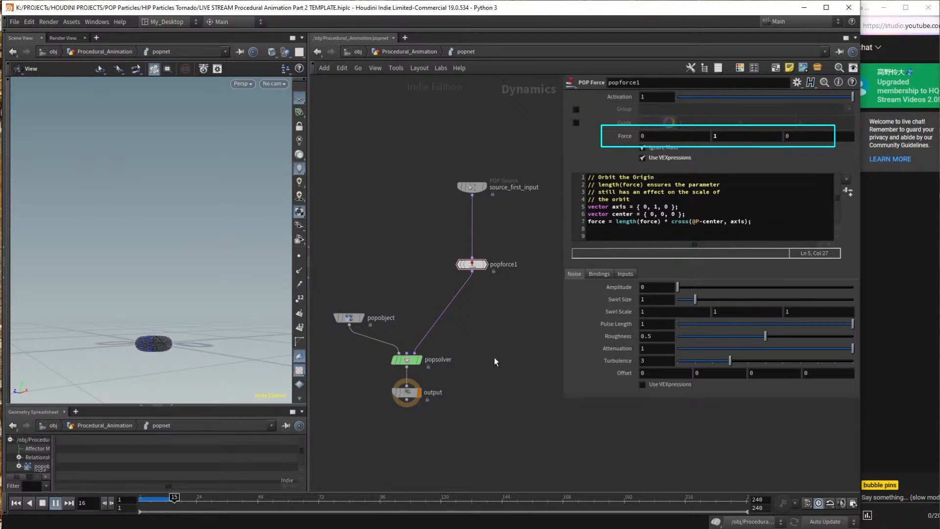
{"action": "left_click_drag", "start_coordinate": [254, 295], "coordinate": [148, 361], "text": "alt"}
{"action": "right_click_drag", "start_coordinate": [149, 361], "coordinate": [194, 264], "text": "alt"}
{"action": "left_click_drag", "start_coordinate": [193, 264], "coordinate": [213, 296]}
{"action": "right_click_drag", "start_coordinate": [214, 296], "coordinate": [174, 285]}
{"action": "key", "text": "Up"}
{"action": "left_click_drag", "start_coordinate": [174, 285], "coordinate": [132, 294]}
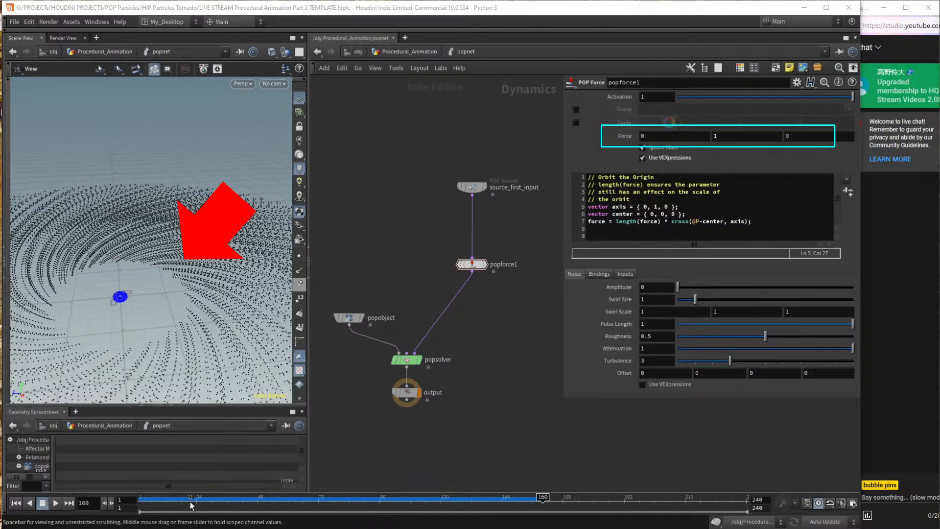
{"action": "mouse_move", "coordinate": [191, 505]}
{"action": "left_mouse_down"}
{"action": "mouse_move", "coordinate": [150, 502]}
{"action": "mouse_move", "coordinate": [561, 505]}
{"action": "left_mouse_up"}
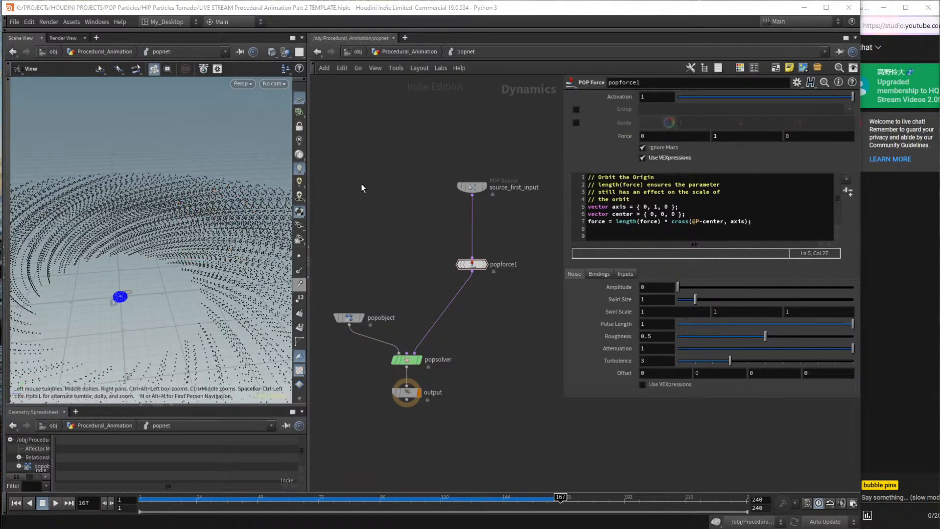
Set the Impulse Activation of source_first_input to a constant 1 and delete its expression channel.
{"action": "left_click_drag", "start_coordinate": [435, 159], "coordinate": [550, 207]}
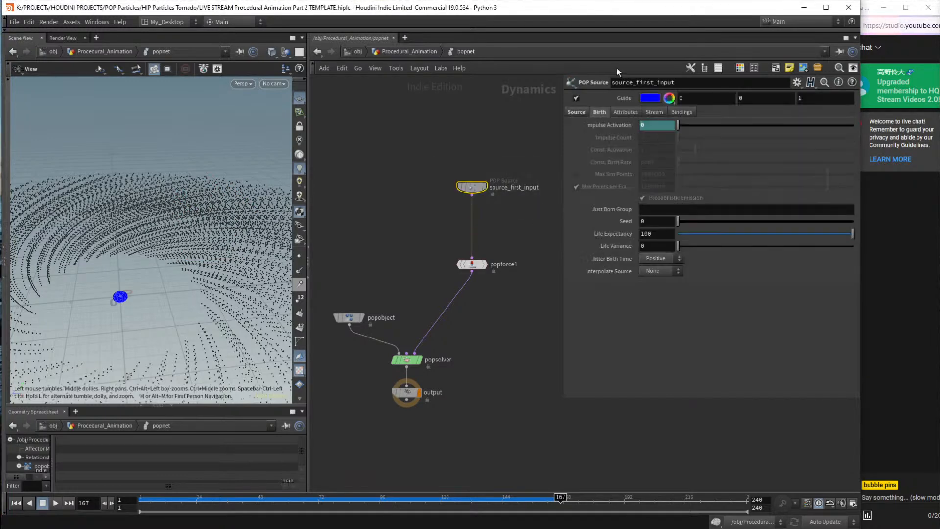
{"action": "left_click", "coordinate": [618, 127]}
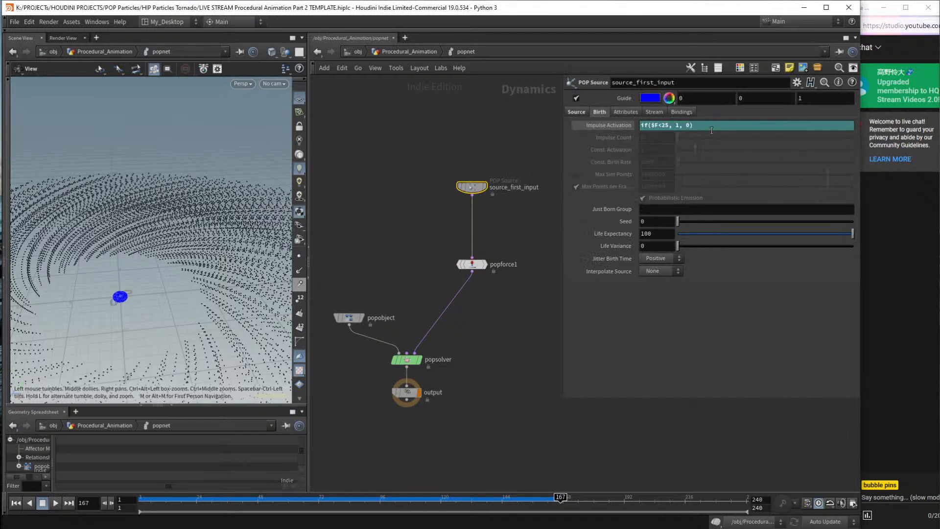
{"action": "left_click_drag", "start_coordinate": [707, 125], "coordinate": [472, 110]}
{"action": "type", "text": "1"}
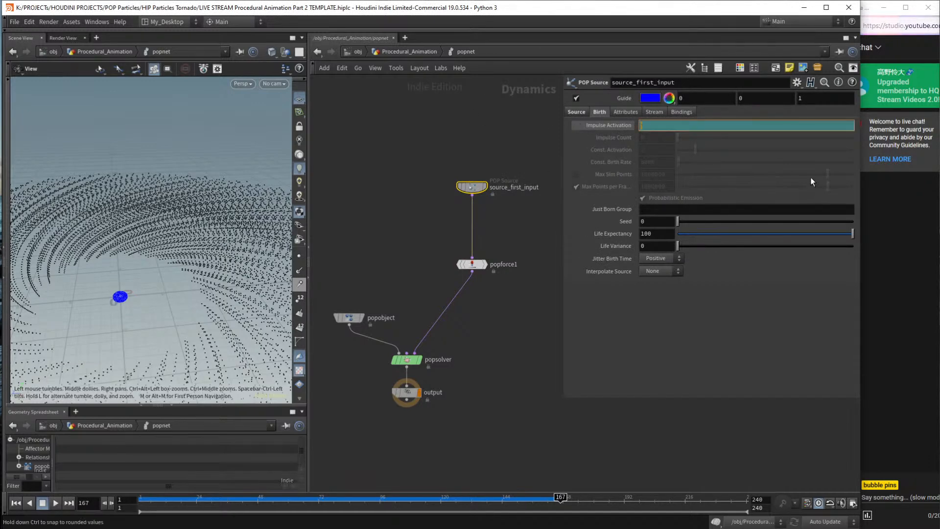
{"action": "key", "text": "Return"}
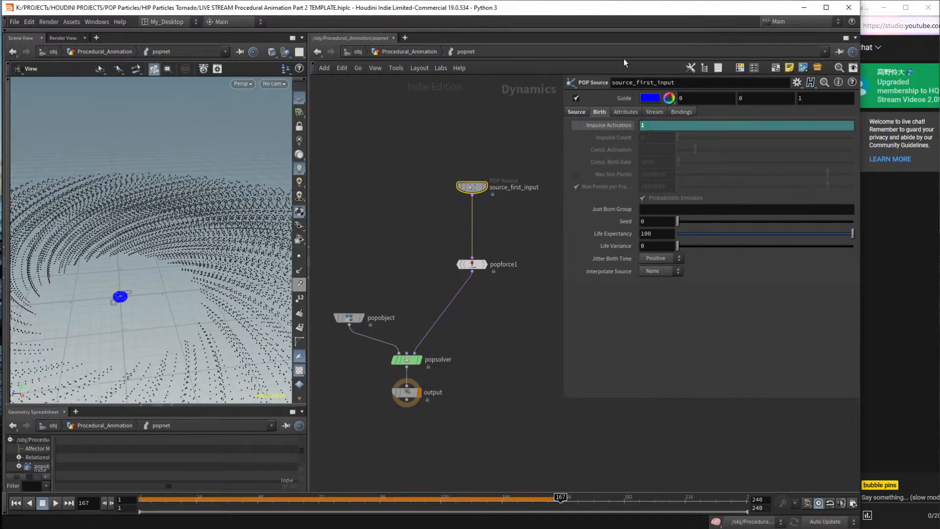
{"action": "right_click", "coordinate": [613, 127]}
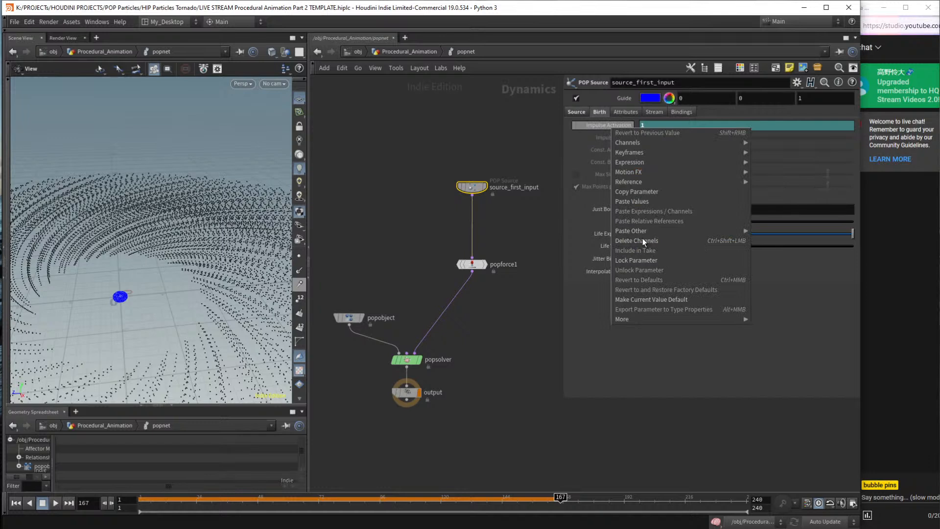
{"action": "left_click", "coordinate": [627, 238]}
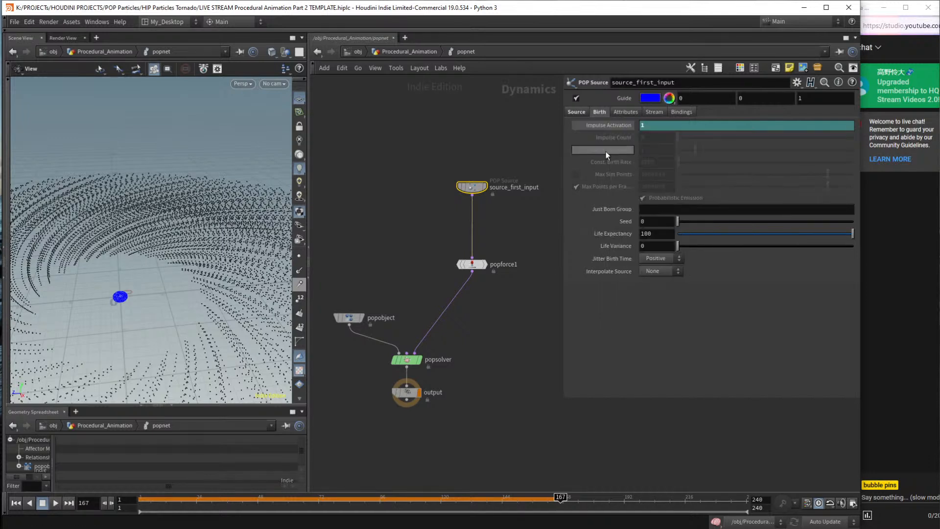
{"action": "right_click", "coordinate": [622, 127]}
{"action": "left_click", "coordinate": [641, 239]}
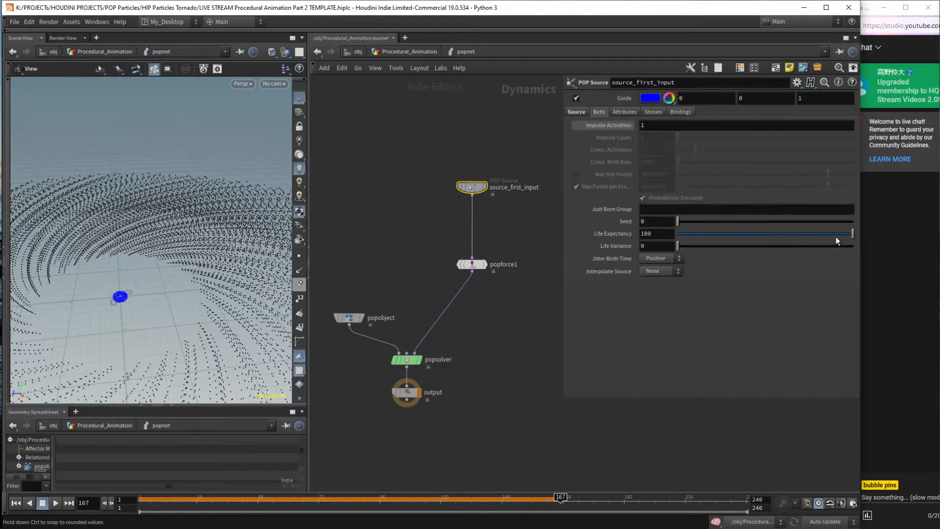
{"action": "left_click", "coordinate": [651, 126]}
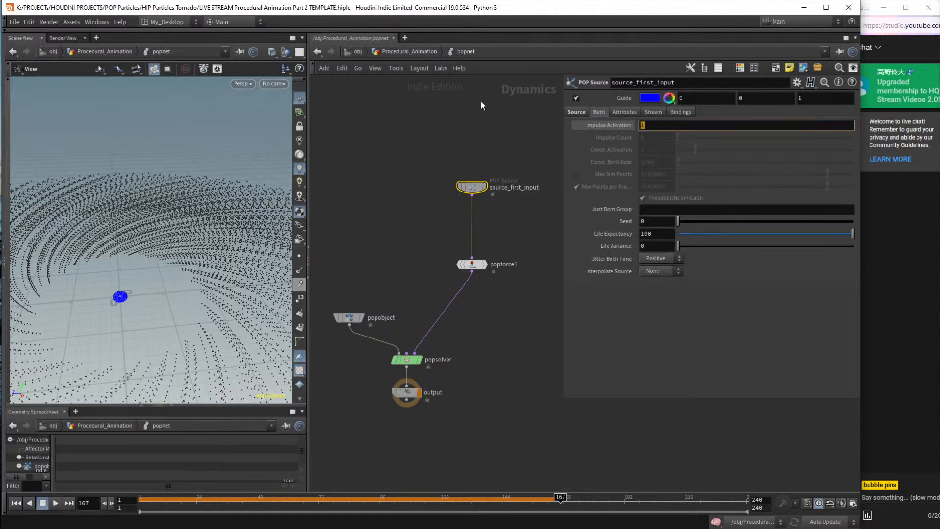
Rewind to frame 1, play the simulation with continuous emission, and examine the particle spiral from above.
{"action": "key", "text": "ctrl+Up"}
{"action": "key", "text": "Up"}
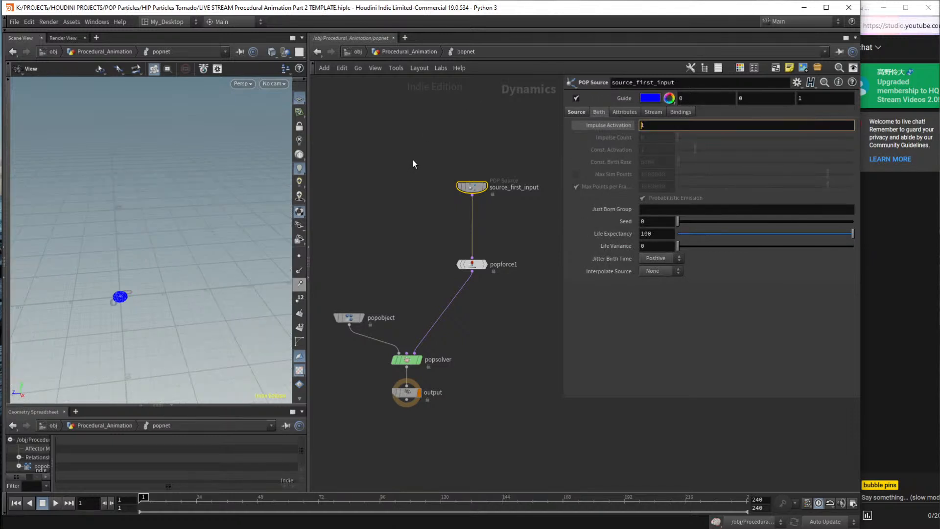
{"action": "left_click", "coordinate": [451, 159]}
{"action": "key", "text": "Up"}
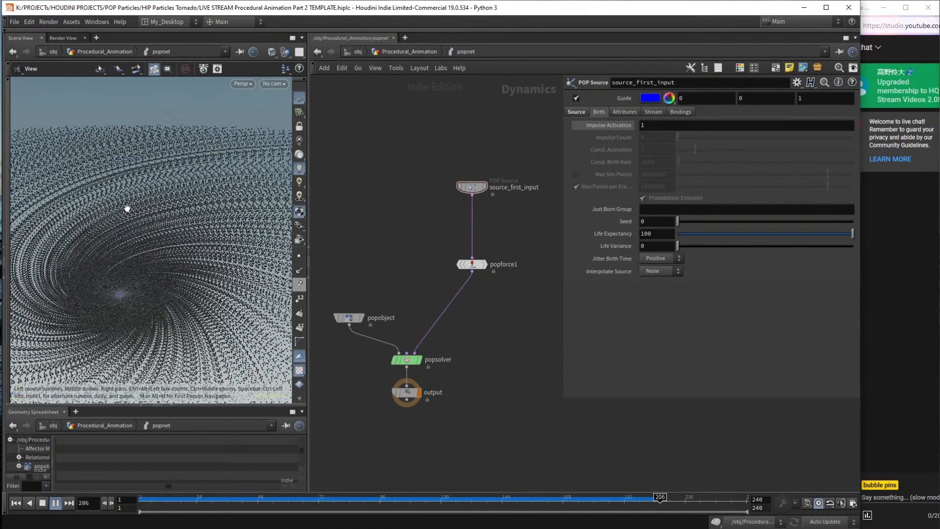
{"action": "key", "text": "Up"}
{"action": "left_click_drag", "start_coordinate": [145, 295], "coordinate": [191, 230]}
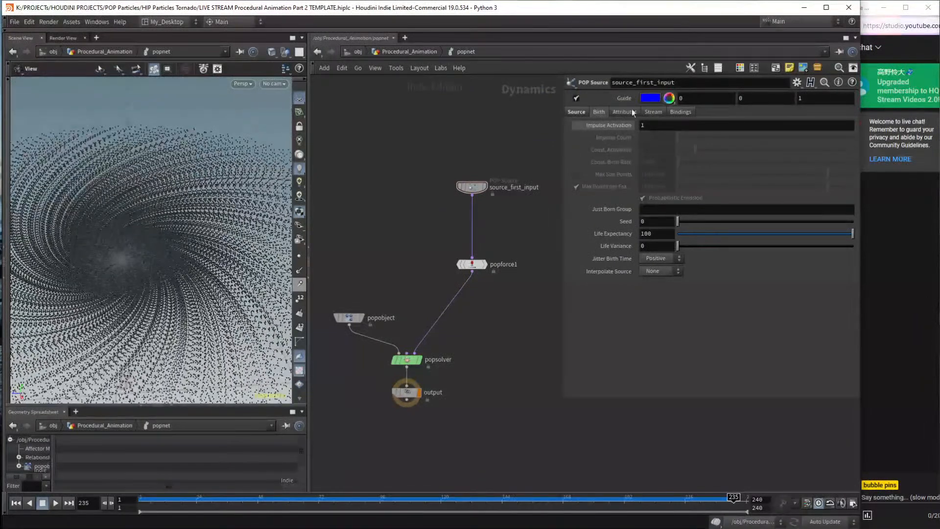
Set the Impulse Activation of source_first_input to the expression if($F<25, 1, 0).
{"action": "key", "text": "BackSpace"}
{"action": "type", "text": "if($F<25, 1, 0)"}
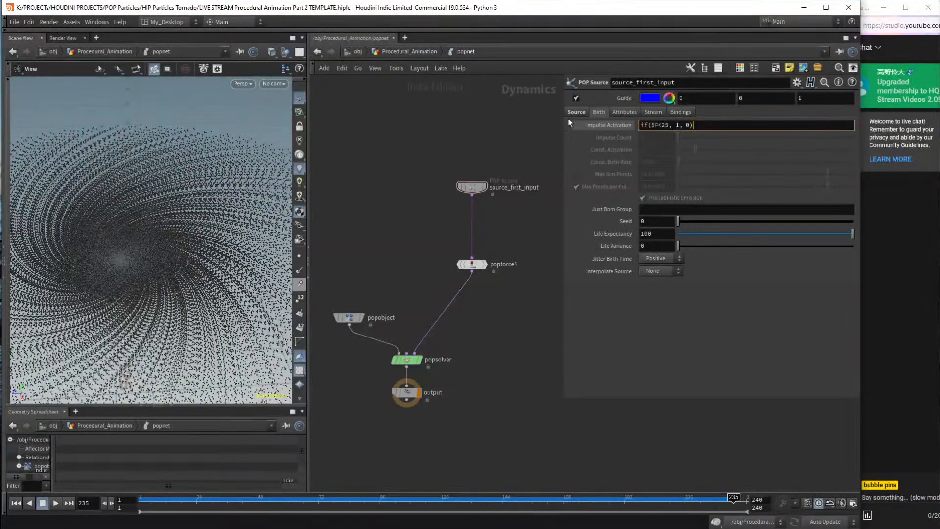
{"action": "key", "text": "Return"}
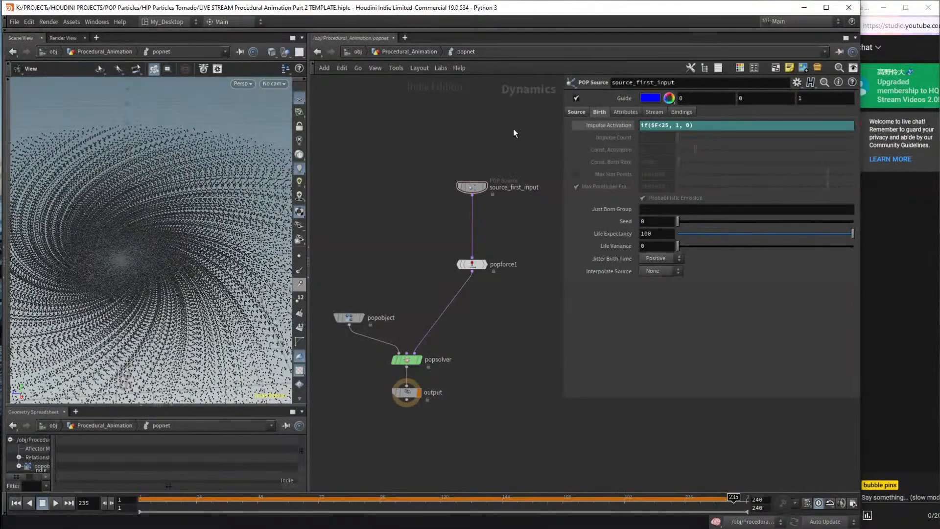
Rewind to frame 1, frame the particle source at an angle, and save the scene.
{"action": "key", "text": "ctrl+Up"}
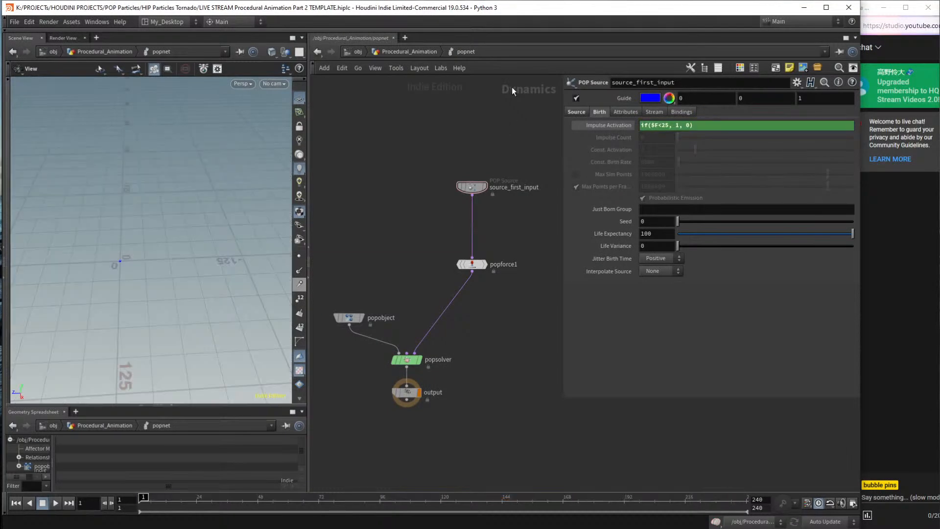
{"action": "left_click_drag", "start_coordinate": [204, 210], "coordinate": [188, 239]}
{"action": "middle_click_drag", "start_coordinate": [188, 239], "coordinate": [210, 240]}
{"action": "middle_click_drag", "start_coordinate": [154, 274], "coordinate": [168, 288]}
{"action": "right_click_drag", "start_coordinate": [168, 288], "coordinate": [190, 231]}
{"action": "left_click_drag", "start_coordinate": [190, 231], "coordinate": [191, 247]}
{"action": "key", "text": "ctrl+s"}
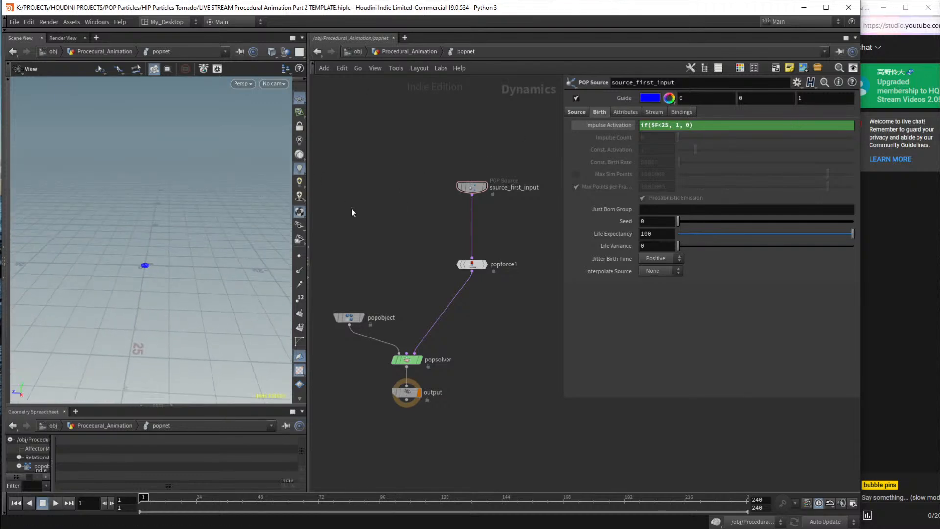
Play the simulation to frame 148, check the Basic Concept #1 notes in Notepad, and return to Houdini.
{"action": "key", "text": "Up"}
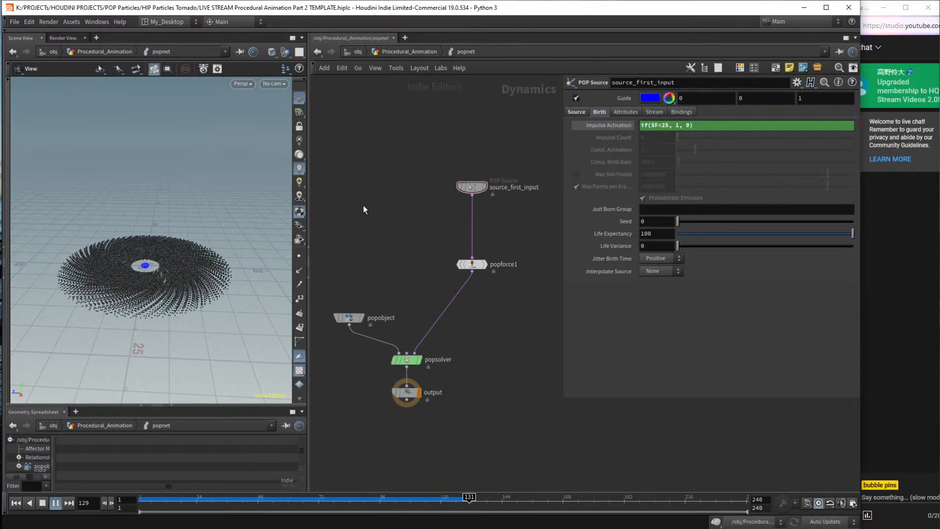
{"action": "key", "text": "Up"}
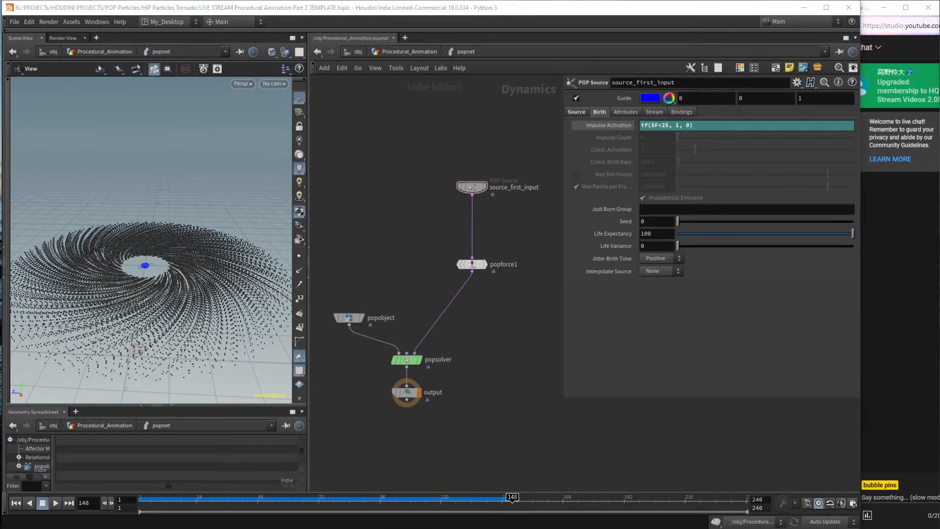
{"action": "key", "text": "alt+Tab"}
{"action": "scroll", "coordinate": [612, 264], "scroll_direction": "up", "scroll_amount": 15}
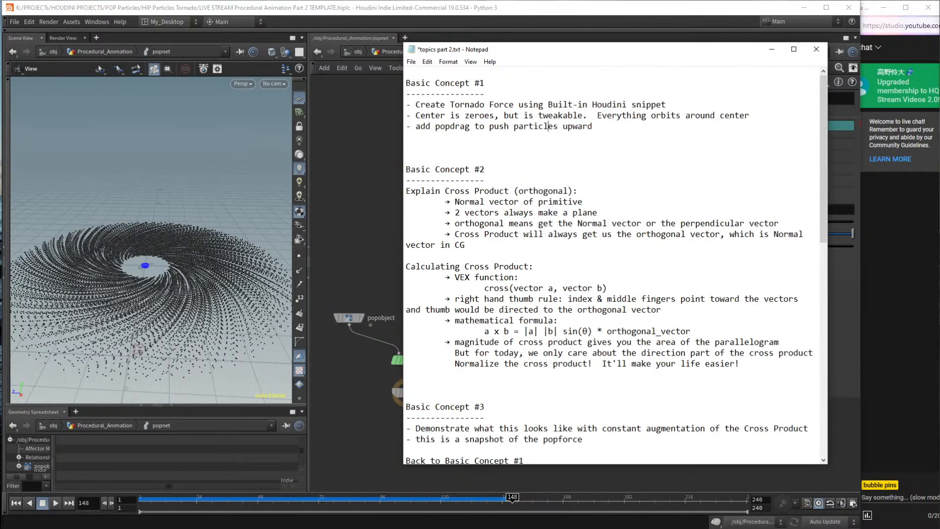
{"action": "left_click", "coordinate": [641, 4]}
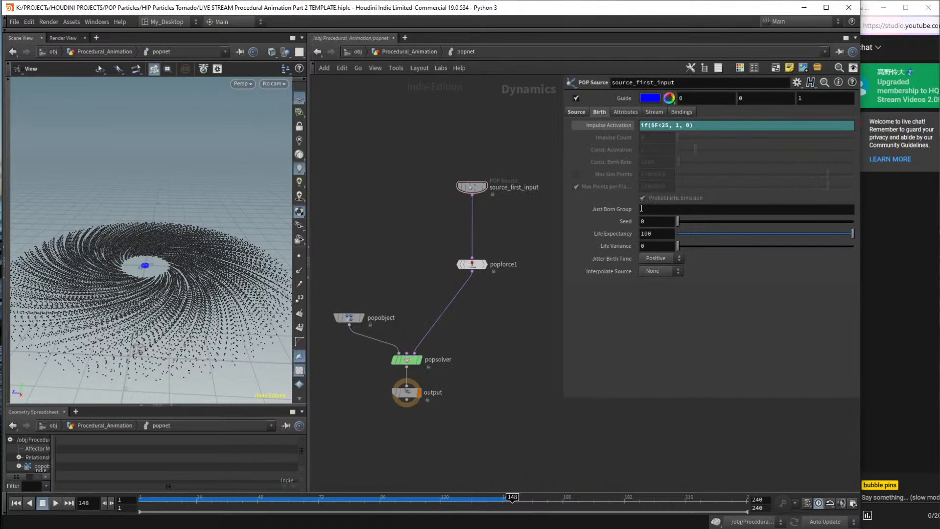
Select popforce1, examine the particle spiral from above, and enlarge the text of the orbit code for reading.
{"action": "left_click_drag", "start_coordinate": [524, 244], "coordinate": [439, 283]}
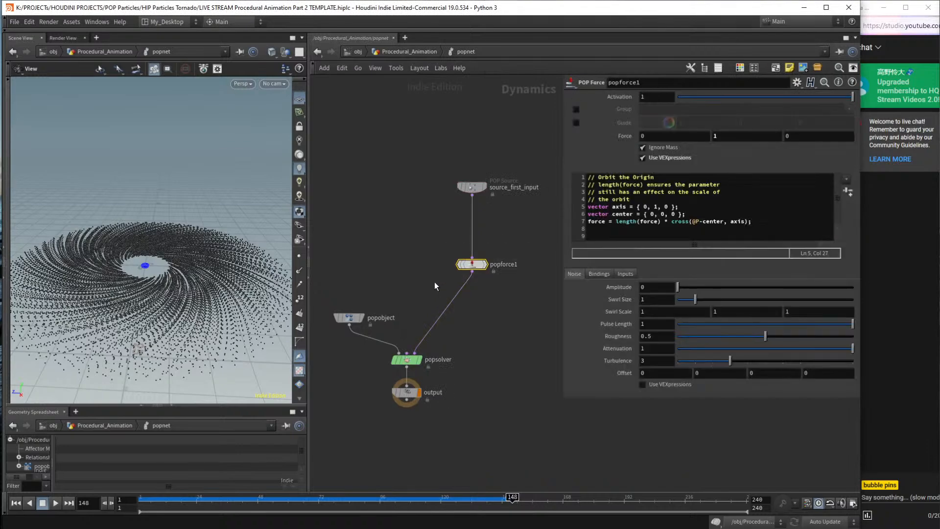
{"action": "left_click_drag", "start_coordinate": [98, 299], "coordinate": [149, 310]}
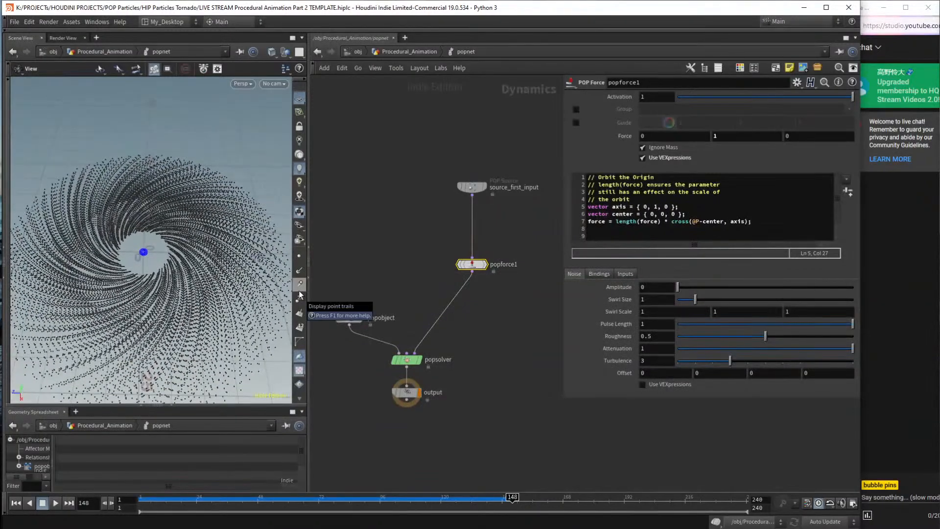
{"action": "left_click_drag", "start_coordinate": [147, 235], "coordinate": [157, 254]}
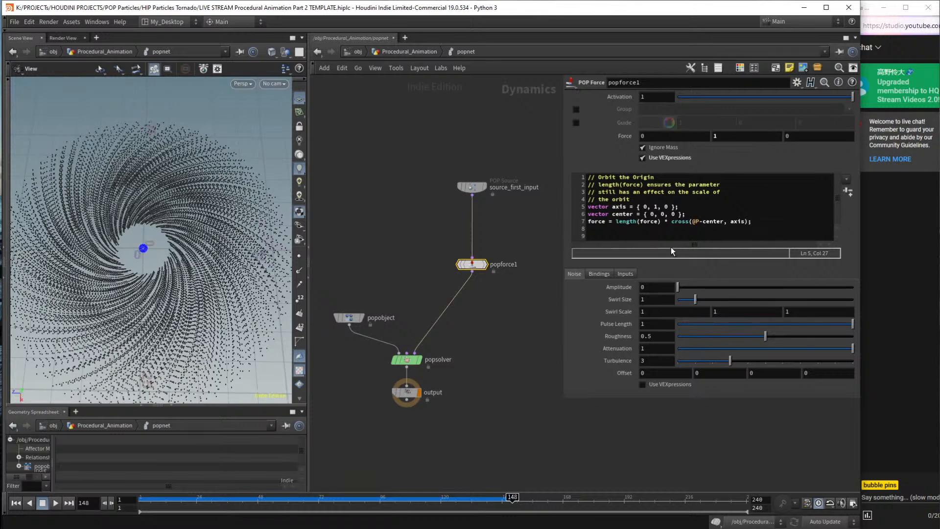
{"action": "left_click_drag", "start_coordinate": [733, 192], "coordinate": [737, 200]}
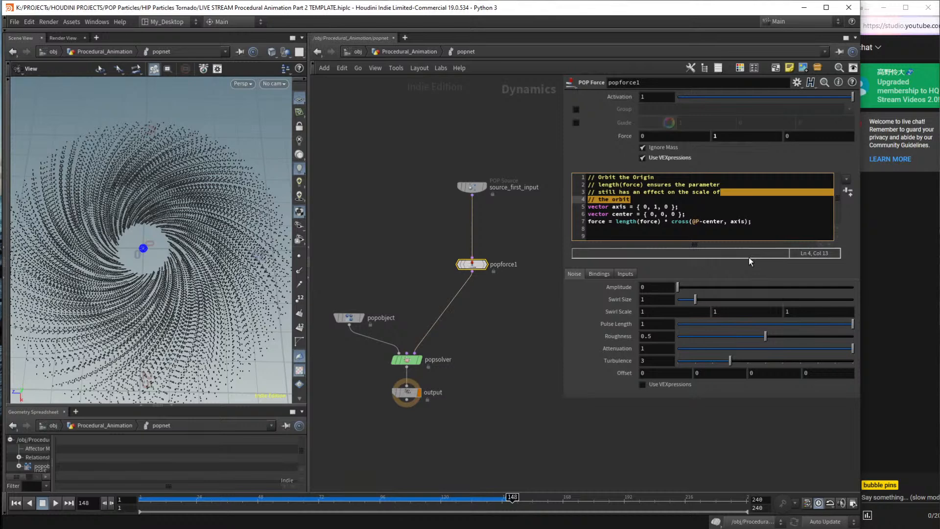
{"action": "scroll", "coordinate": [748, 257], "scroll_direction": "up", "scroll_amount": 3, "text": "ctrl"}
{"action": "middle_click_drag", "start_coordinate": [474, 360], "coordinate": [434, 355]}
{"action": "scroll", "coordinate": [434, 355], "scroll_direction": "up", "scroll_amount": 1}
{"action": "middle_click_drag", "start_coordinate": [478, 271], "coordinate": [519, 272]}
{"action": "left_click", "coordinate": [645, 179]}
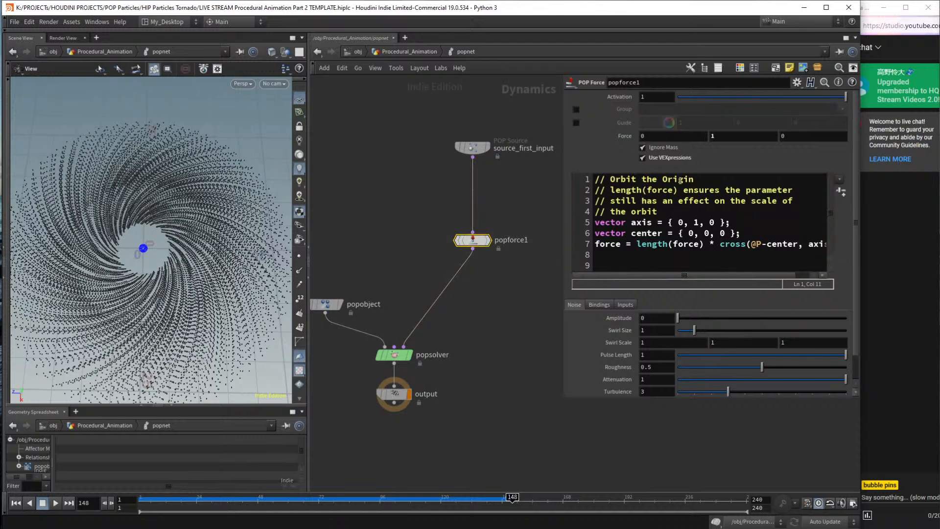
{"action": "left_click", "coordinate": [692, 211]}
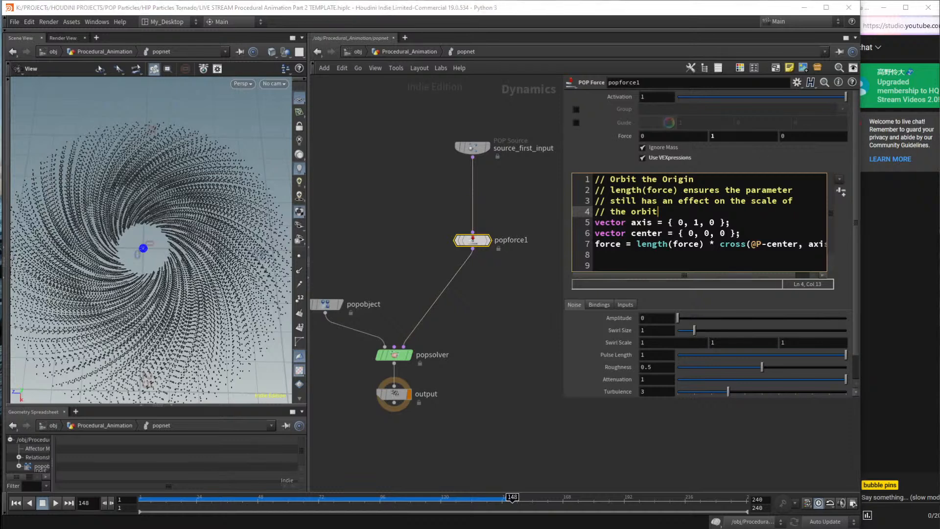
Zoom the if expression function page in the browser in and out, return to Houdini, and enlarge the orbit code text further.
{"action": "key", "text": "alt+Tab"}
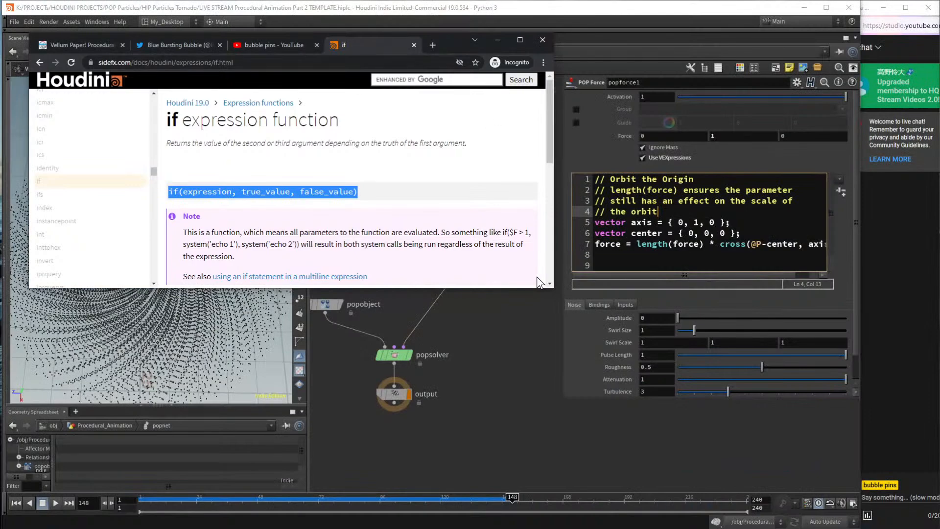
{"action": "left_click_drag", "start_coordinate": [553, 289], "coordinate": [509, 400]}
{"action": "left_click", "coordinate": [425, 279]}
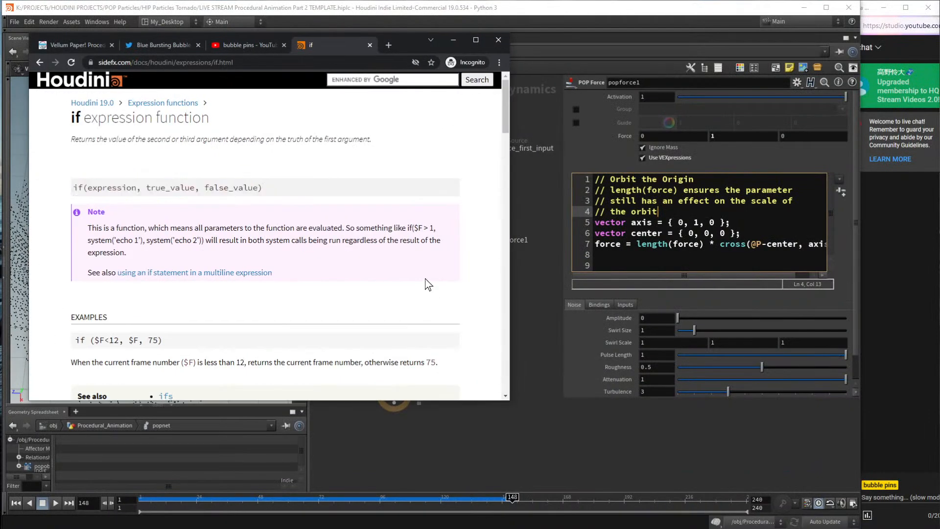
{"action": "scroll", "coordinate": [425, 278], "scroll_direction": "up", "scroll_amount": 7, "text": "ctrl"}
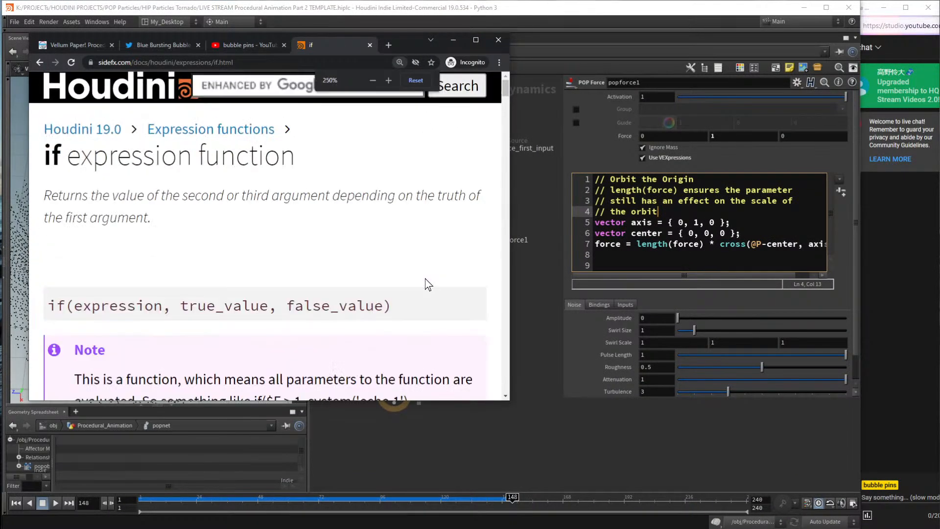
{"action": "scroll", "coordinate": [425, 279], "scroll_direction": "down", "scroll_amount": 7, "text": "ctrl"}
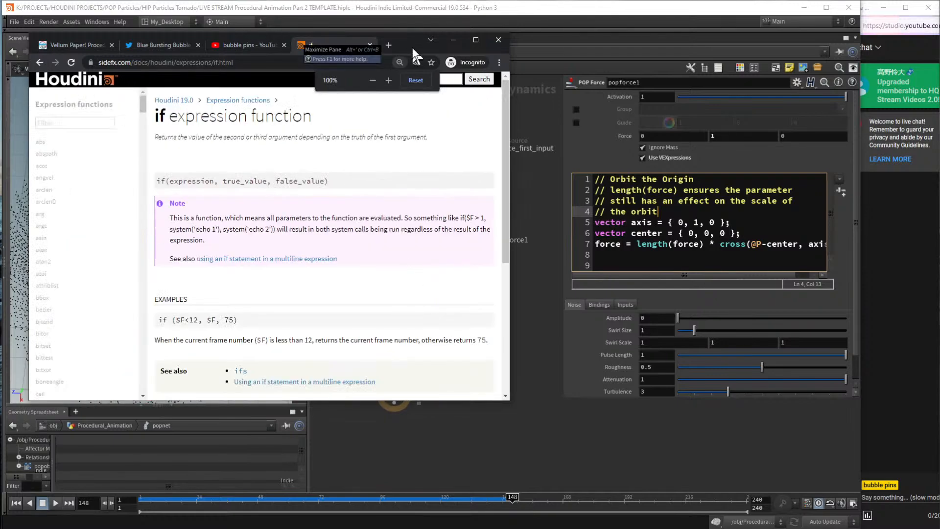
{"action": "left_click", "coordinate": [453, 39]}
{"action": "left_click", "coordinate": [760, 201]}
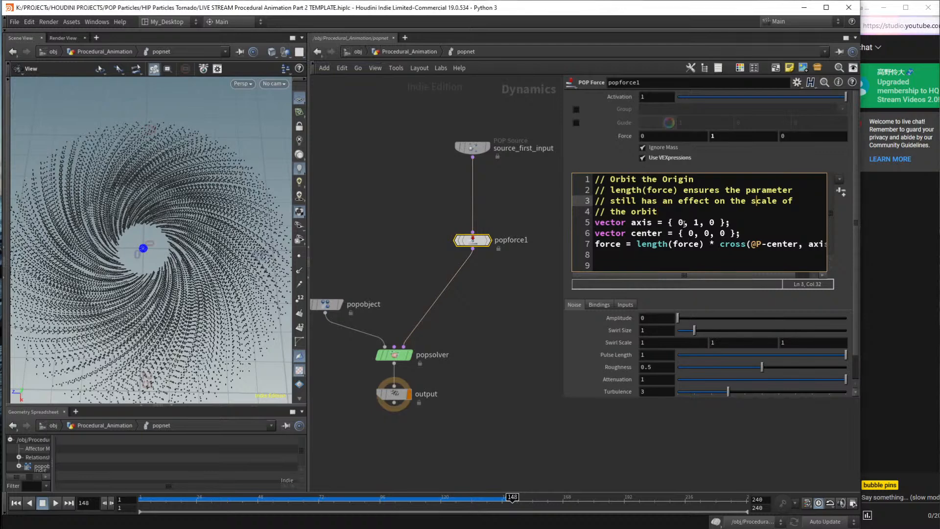
{"action": "scroll", "coordinate": [705, 225], "scroll_direction": "up", "scroll_amount": 2, "text": "ctrl"}
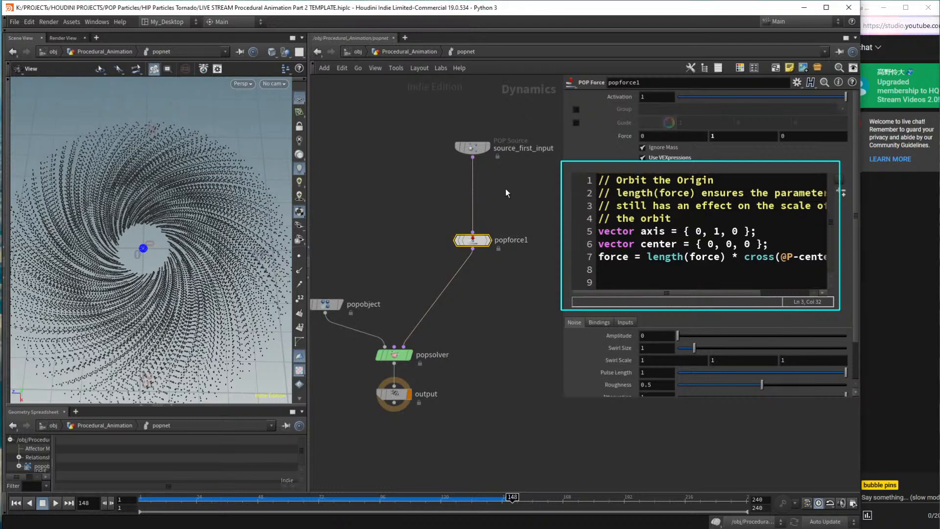
Widen the popforce1 parameters until the full lines of the orbit code fit, and reframe the node network beside them.
{"action": "left_click", "coordinate": [682, 220]}
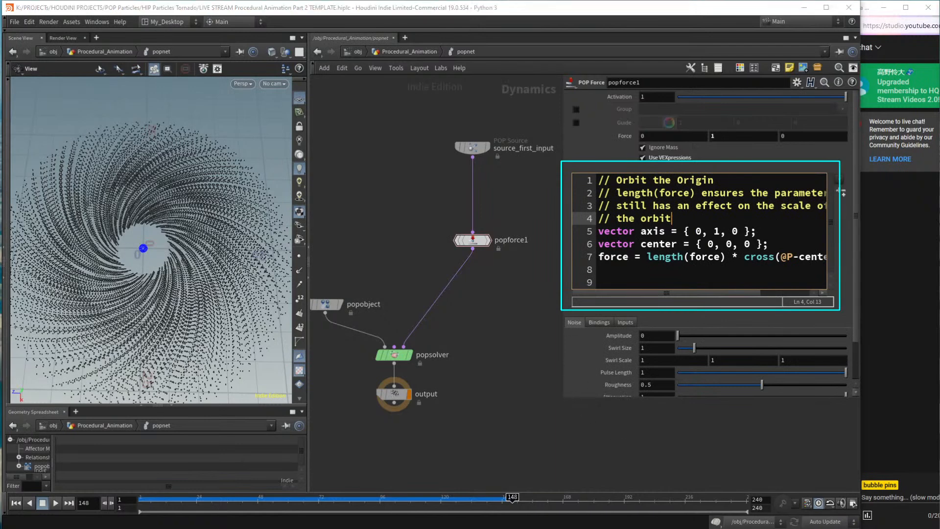
{"action": "left_click_drag", "start_coordinate": [562, 398], "coordinate": [488, 407]}
{"action": "scroll", "coordinate": [459, 321], "scroll_direction": "down", "scroll_amount": 2}
{"action": "left_click_drag", "start_coordinate": [435, 187], "coordinate": [444, 271]}
{"action": "key", "text": "Escape"}
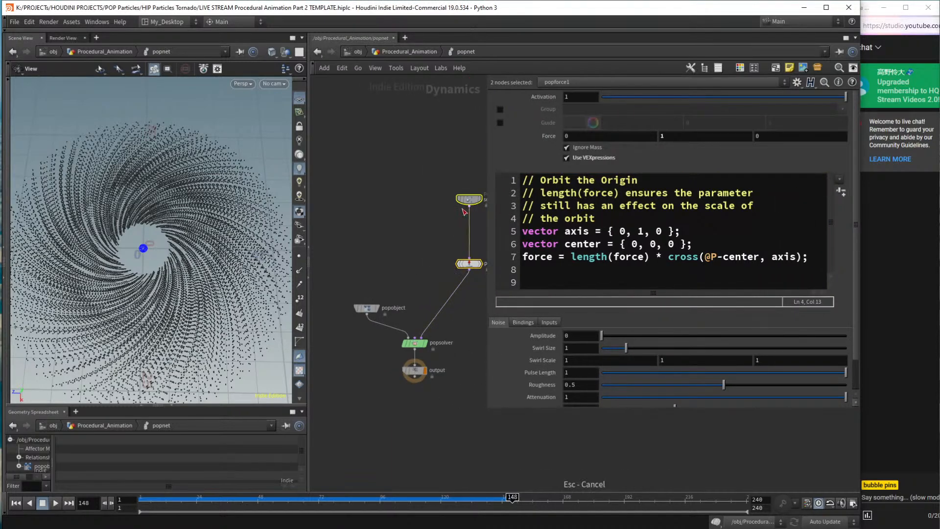
{"action": "left_click_drag", "start_coordinate": [471, 206], "coordinate": [417, 205]}
{"action": "scroll", "coordinate": [419, 277], "scroll_direction": "up", "scroll_amount": 3}
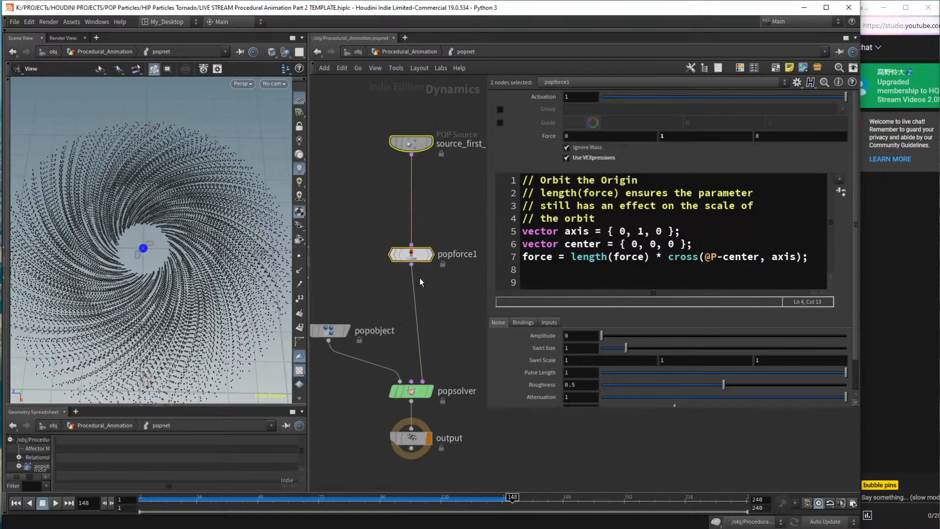
{"action": "middle_click_drag", "start_coordinate": [454, 292], "coordinate": [445, 283]}
Highlight axis, length and center in the orbit code, and examine the particle spiral from a lower angle.
{"action": "left_click", "coordinate": [618, 269]}
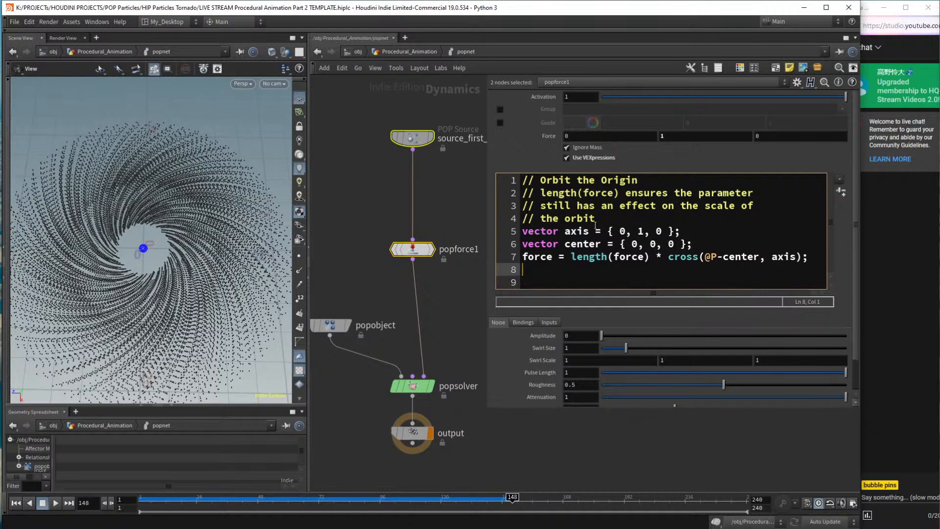
{"action": "double_click", "coordinate": [584, 231]}
{"action": "double_click", "coordinate": [586, 256]}
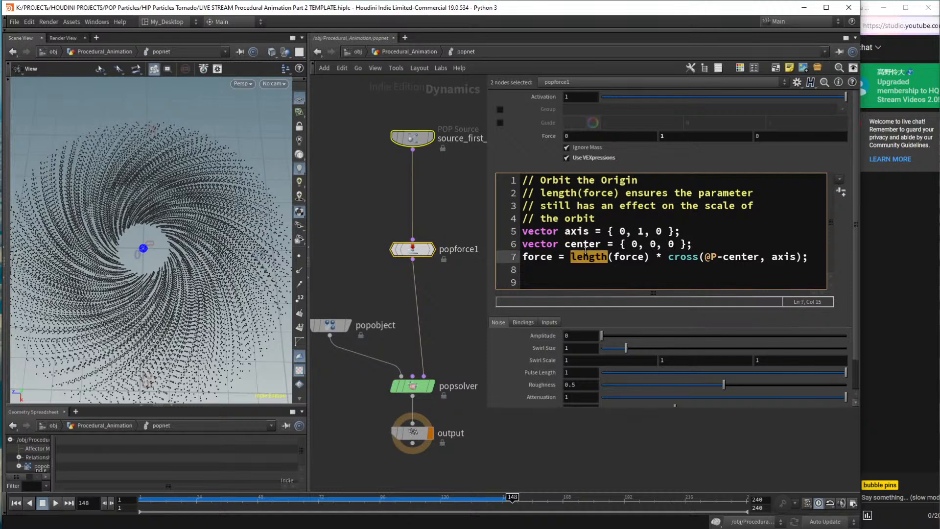
{"action": "double_click", "coordinate": [587, 244]}
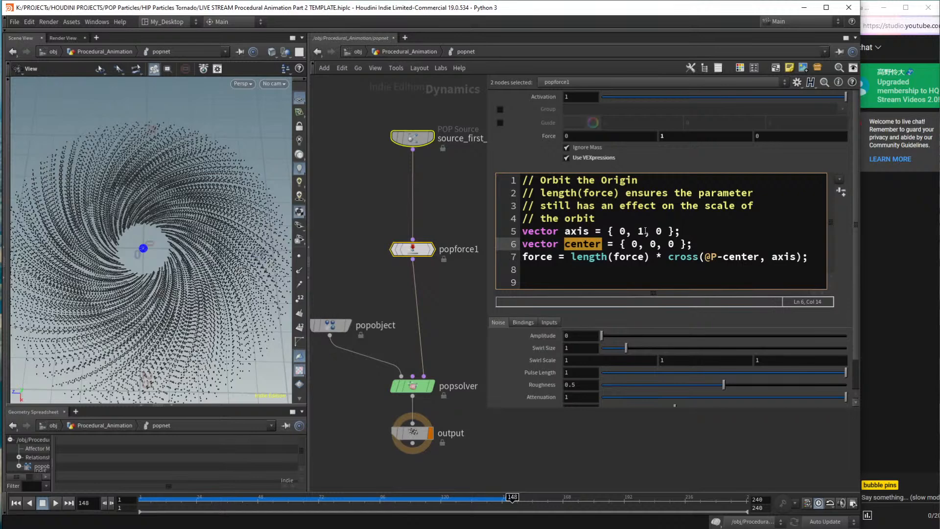
{"action": "left_click_drag", "start_coordinate": [166, 282], "coordinate": [150, 222]}
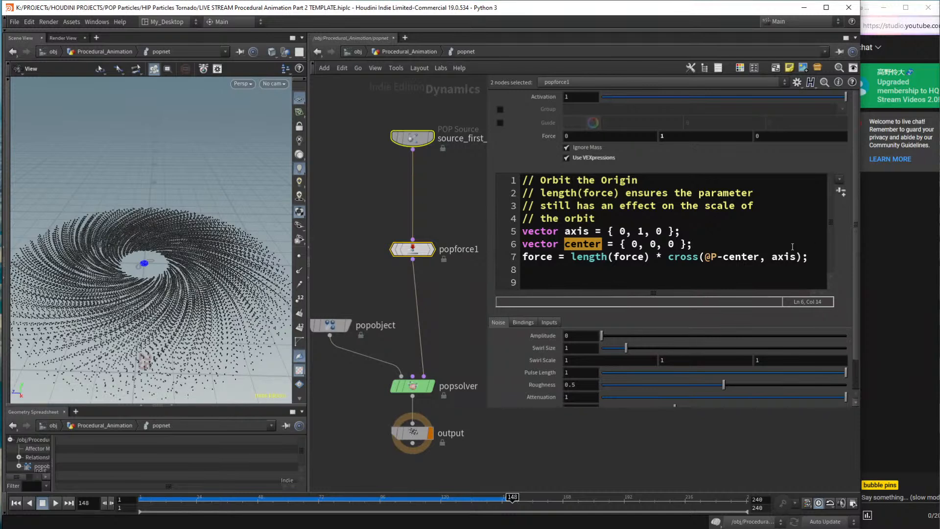
Set the orbit code's center to { 1, 0, 0 } and replay the simulation from the first frame to frame 146.
{"action": "left_click", "coordinate": [637, 244]}
{"action": "key", "text": "BackSpace"}
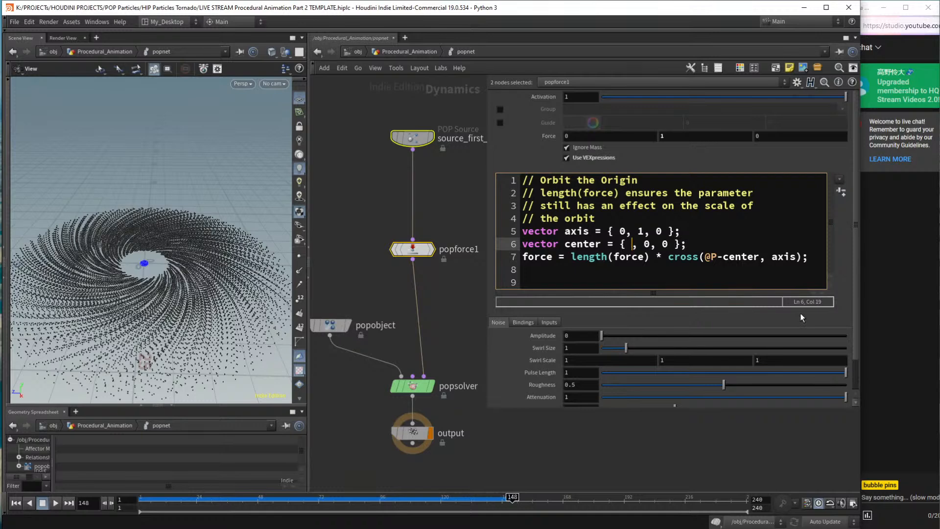
{"action": "type", "text": "1"}
{"action": "left_click", "coordinate": [333, 195]}
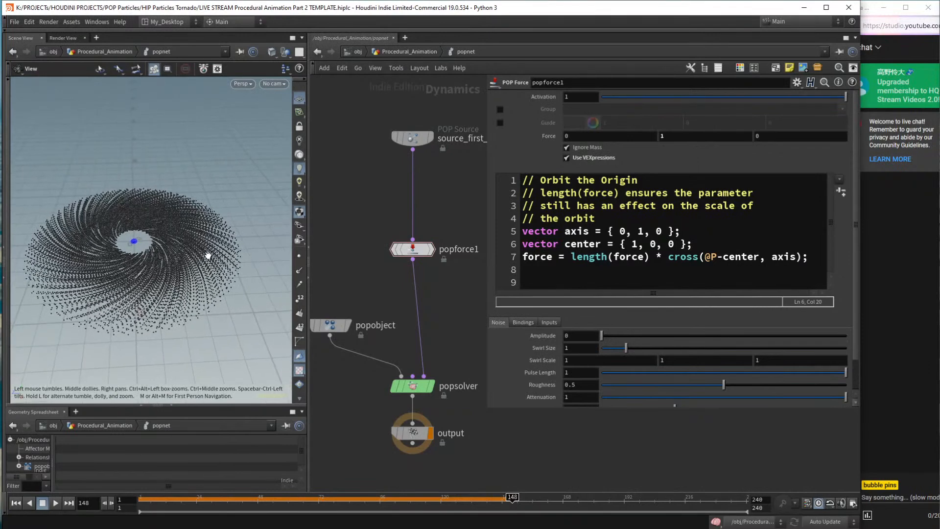
{"action": "key", "text": "ctrl+Up"}
{"action": "key", "text": "Up"}
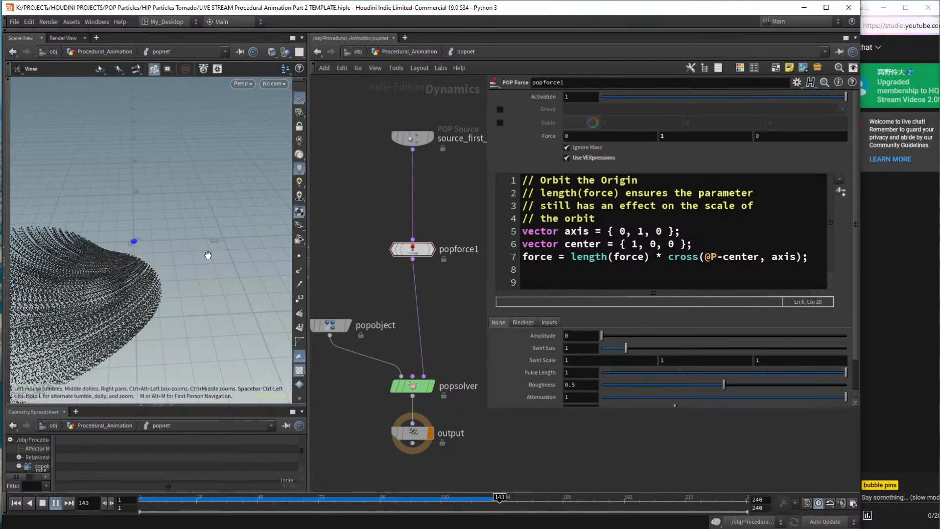
{"action": "key", "text": "Up"}
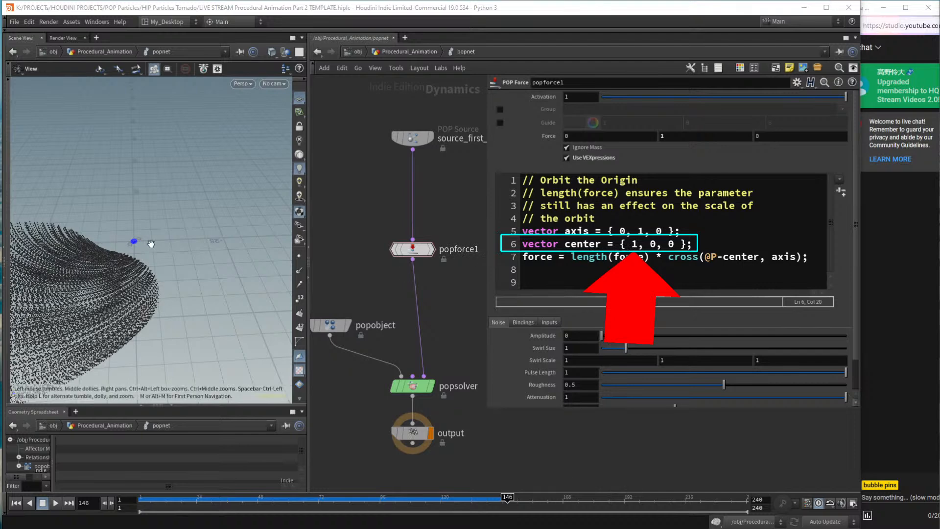
Scrub the simulation to frame 99 and examine up close how the particles circle the shifted center.
{"action": "left_click", "coordinate": [161, 498]}
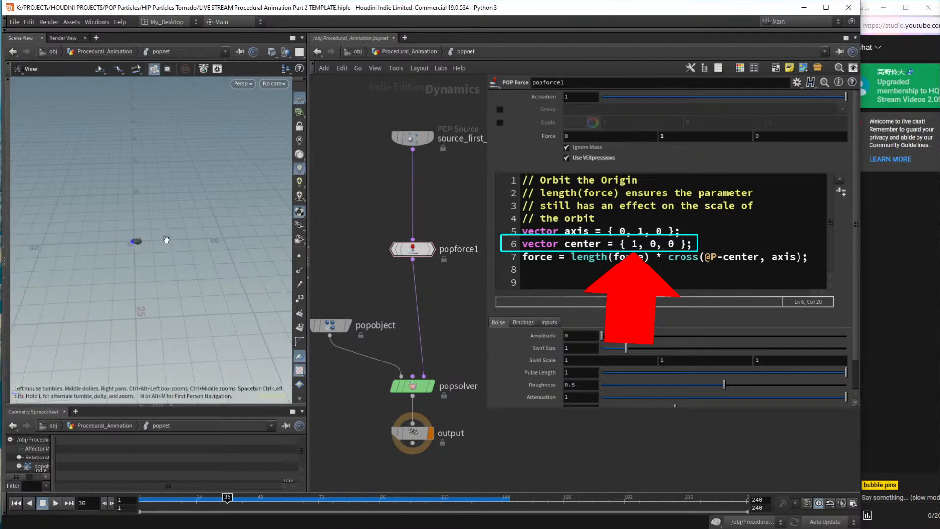
{"action": "key", "text": "Up"}
{"action": "left_click_drag", "start_coordinate": [229, 499], "coordinate": [391, 507]}
{"action": "scroll", "coordinate": [147, 243], "scroll_direction": "up", "scroll_amount": 10}
{"action": "scroll", "coordinate": [129, 248], "scroll_direction": "down", "scroll_amount": 10}
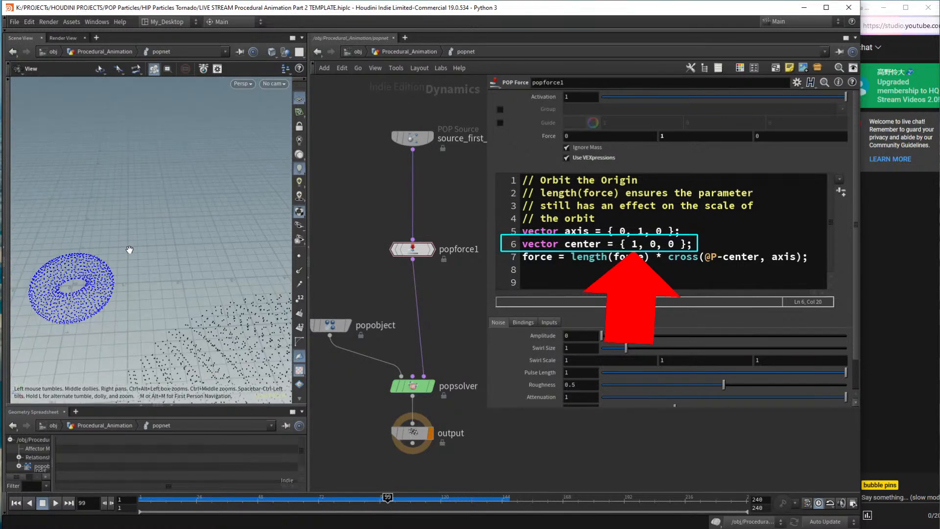
{"action": "left_click_drag", "start_coordinate": [145, 249], "coordinate": [181, 259]}
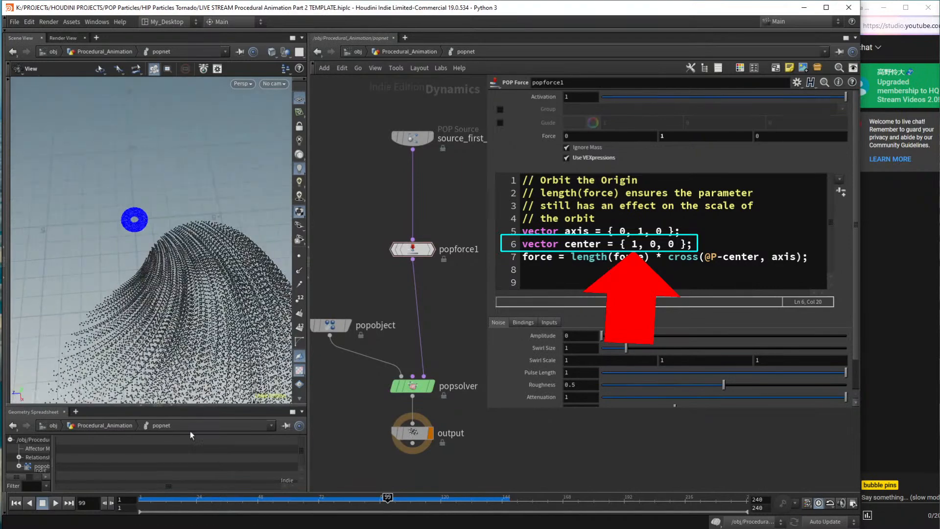
Collapse the Geometry Spreadsheet to give the 3D view its full height, and reframe the particles.
{"action": "left_click", "coordinate": [167, 404]}
{"action": "right_click_drag", "start_coordinate": [181, 310], "coordinate": [169, 251]}
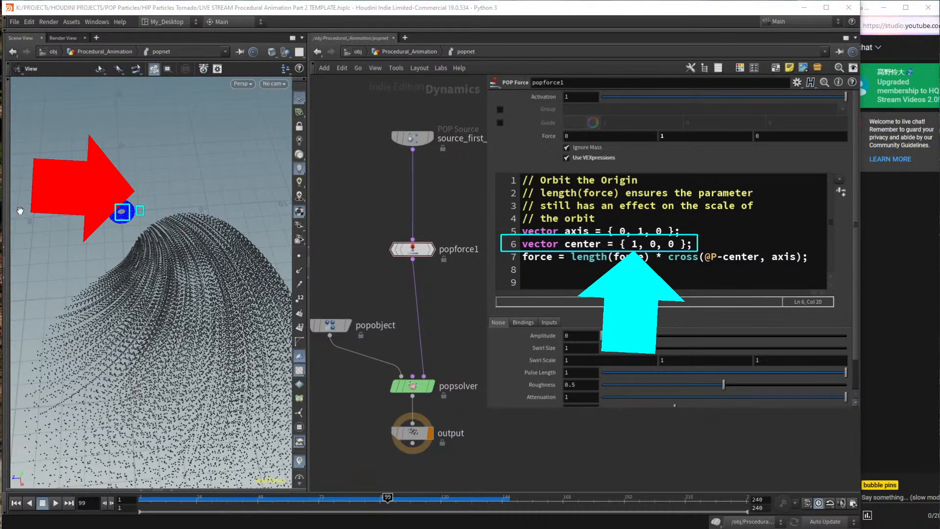
{"action": "mouse_move", "coordinate": [404, 155]}
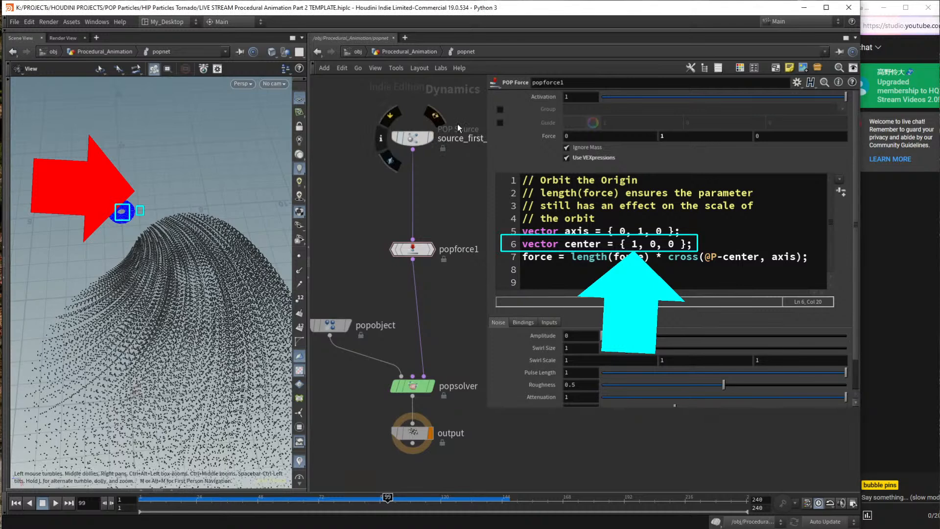
{"action": "left_click_drag", "start_coordinate": [309, 211], "coordinate": [374, 211]}
{"action": "left_click_drag", "start_coordinate": [352, 170], "coordinate": [310, 169]}
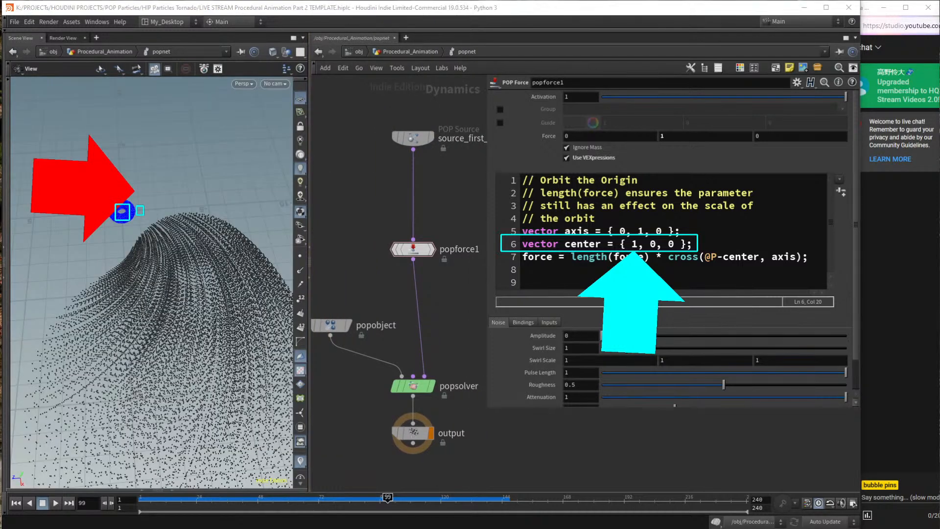
Set the Impulse Activation of source_first_input to 1 and replay the simulation from frame 1 to frame 83.
{"action": "left_click", "coordinate": [412, 138]}
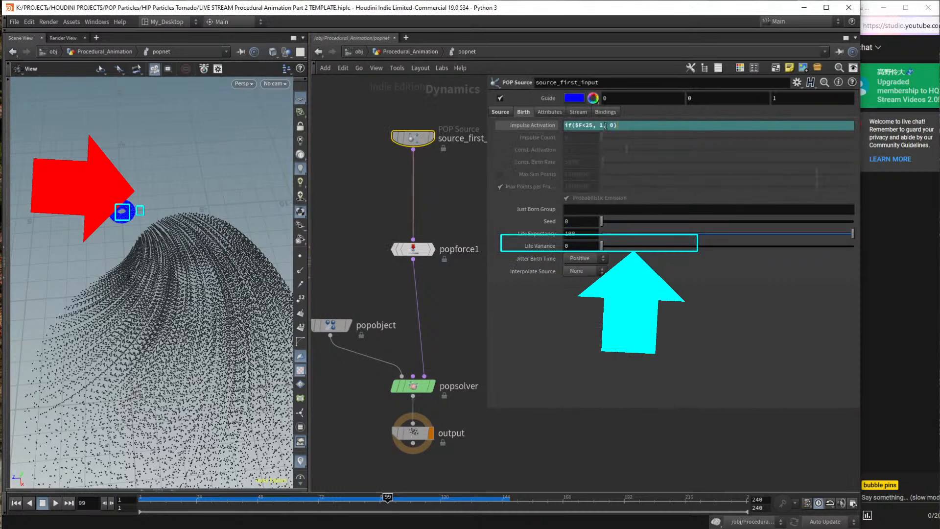
{"action": "type", "text": "1"}
{"action": "key", "text": "Return"}
{"action": "left_click", "coordinate": [366, 192]}
{"action": "key", "text": "ctrl+Up"}
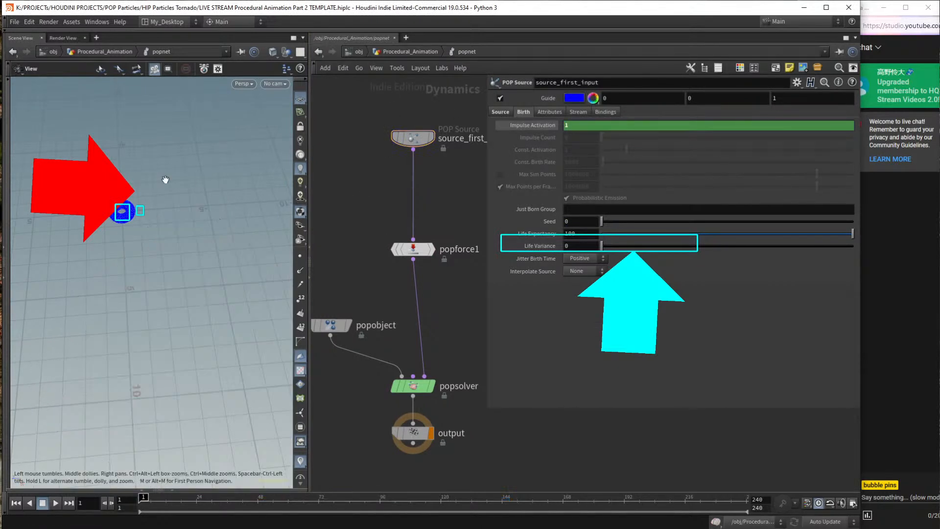
{"action": "key", "text": "Up"}
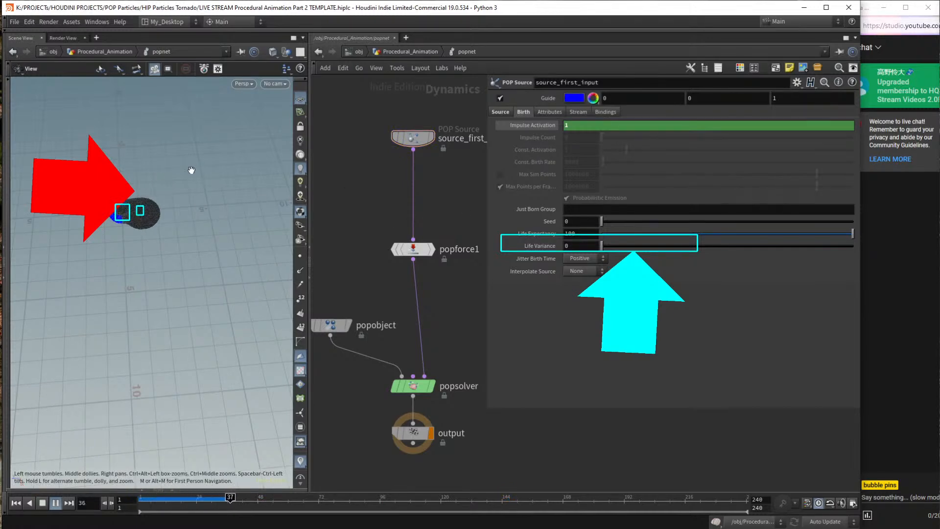
{"action": "key", "text": "Up"}
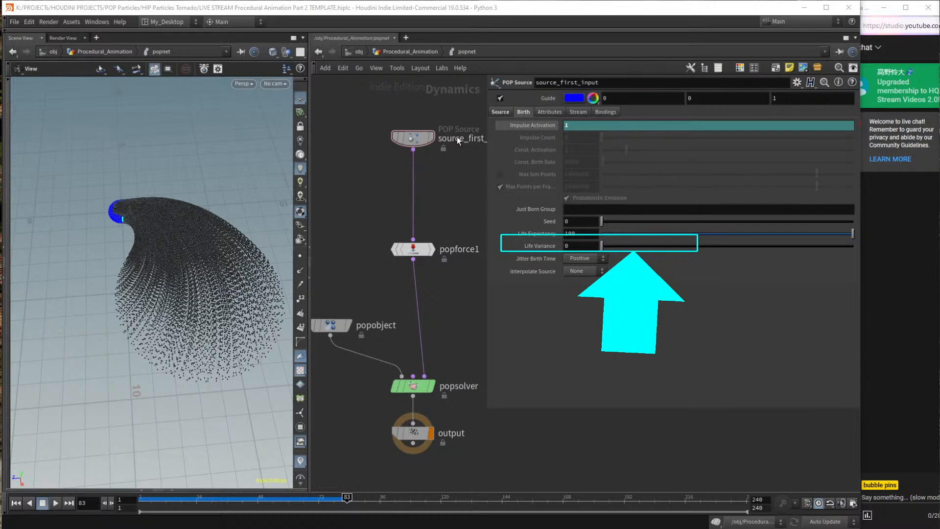
Set the center in popforce1's orbit code to { 10, 0, 0 } and replay the simulation to frame 138.
{"action": "left_click_drag", "start_coordinate": [449, 182], "coordinate": [368, 120]}
{"action": "left_click_drag", "start_coordinate": [367, 227], "coordinate": [481, 283]}
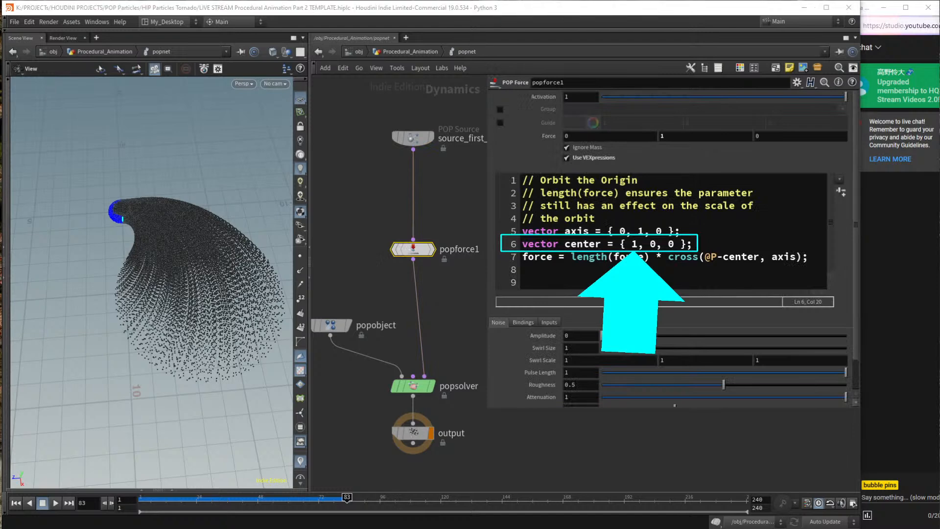
{"action": "left_click", "coordinate": [639, 243]}
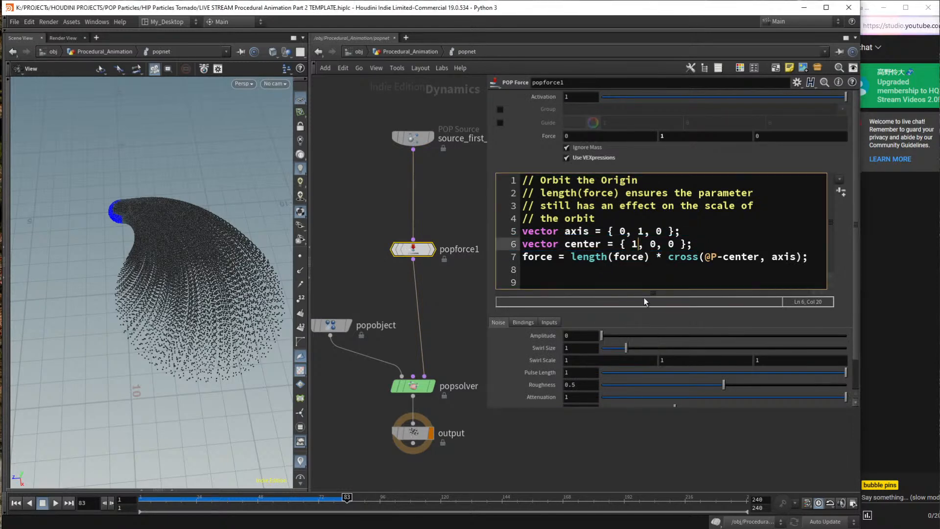
{"action": "type", "text": "0"}
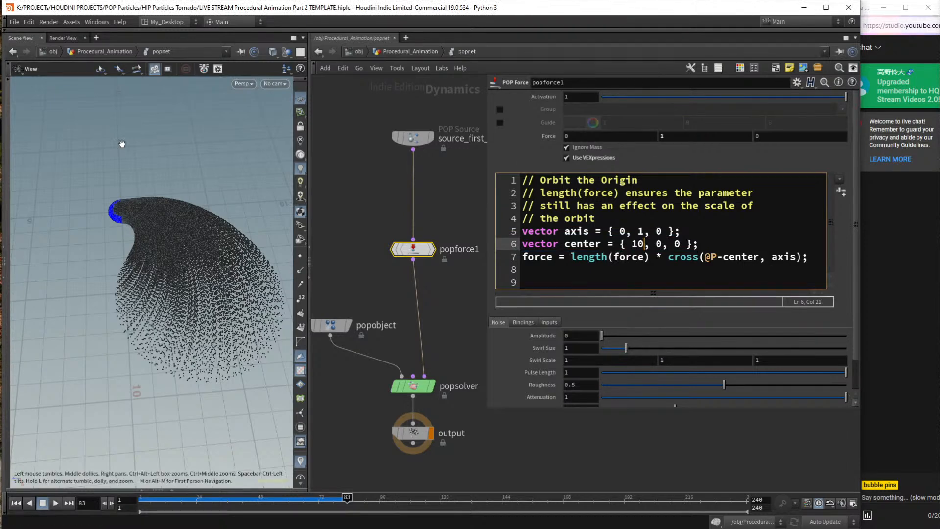
{"action": "key", "text": "ctrl+Up"}
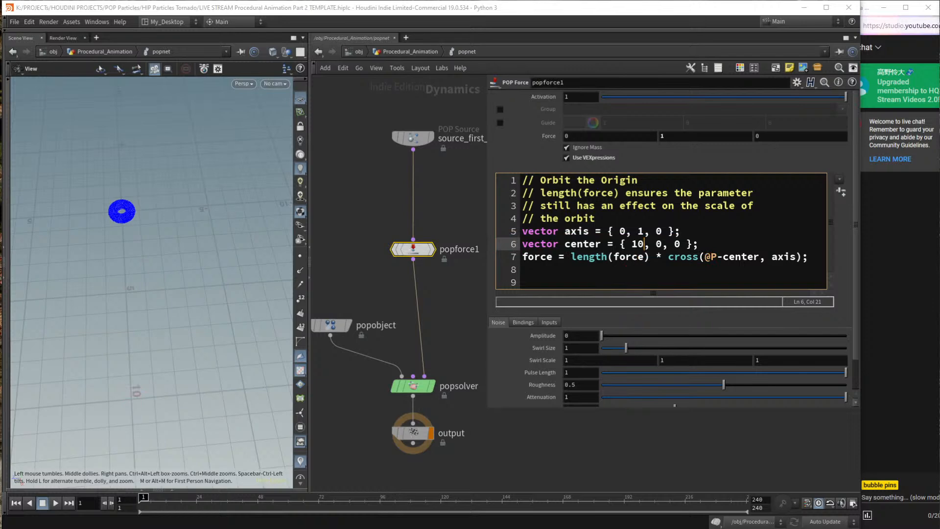
{"action": "left_click", "coordinate": [328, 182]}
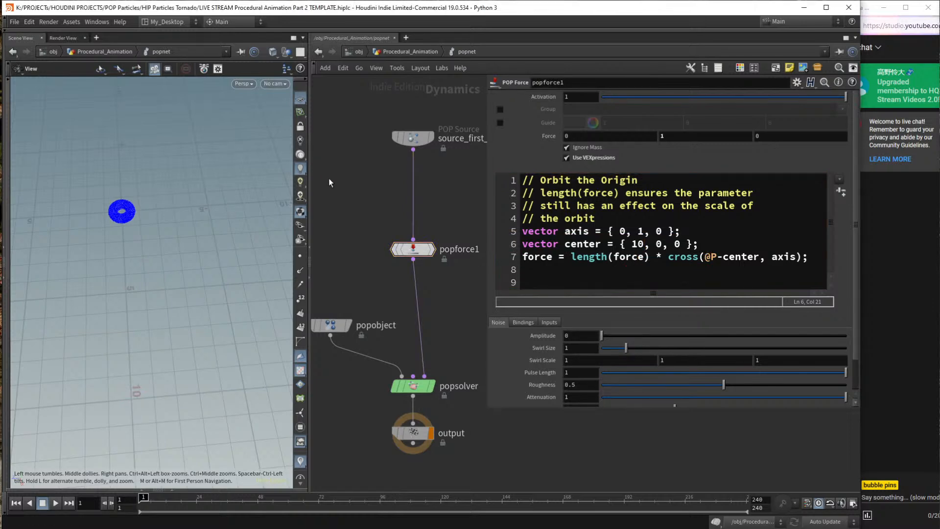
{"action": "key", "text": "Up"}
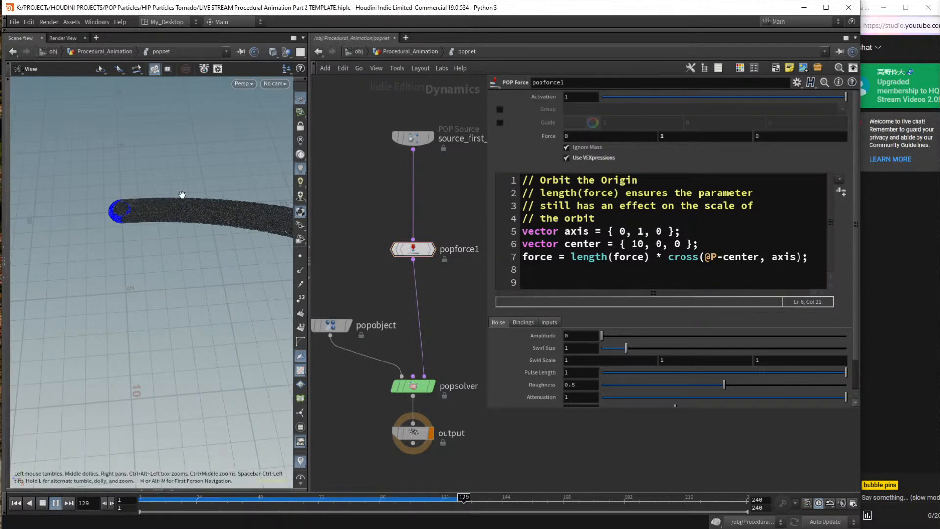
{"action": "key", "text": "Up"}
Examine the wide particle arc from farther away, and highlight the axis and center vectors in the orbit code.
{"action": "left_click_drag", "start_coordinate": [189, 318], "coordinate": [269, 306]}
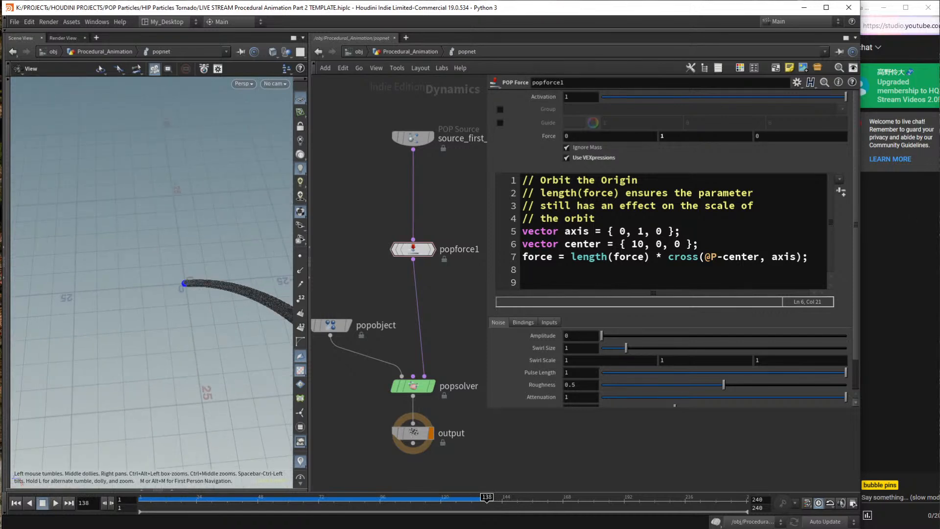
{"action": "left_click_drag", "start_coordinate": [189, 337], "coordinate": [200, 336]}
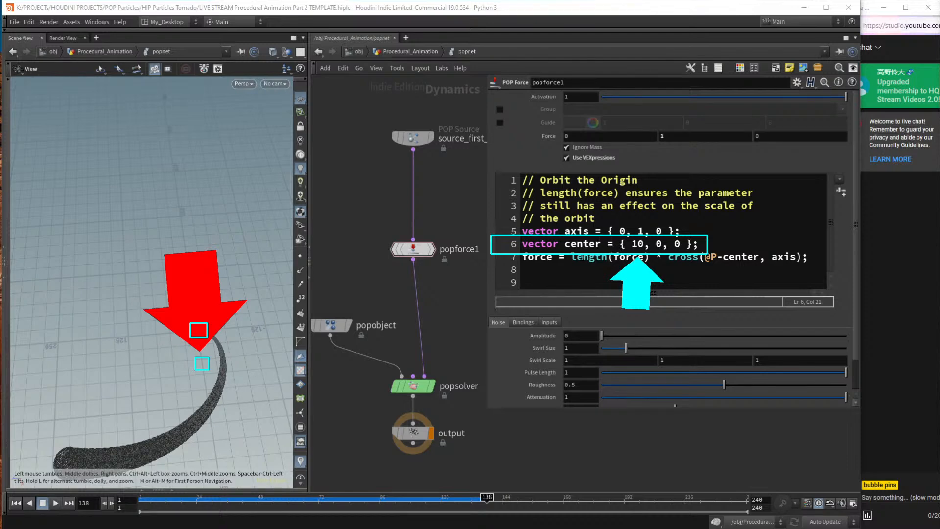
{"action": "double_click", "coordinate": [577, 231]}
{"action": "double_click", "coordinate": [582, 243]}
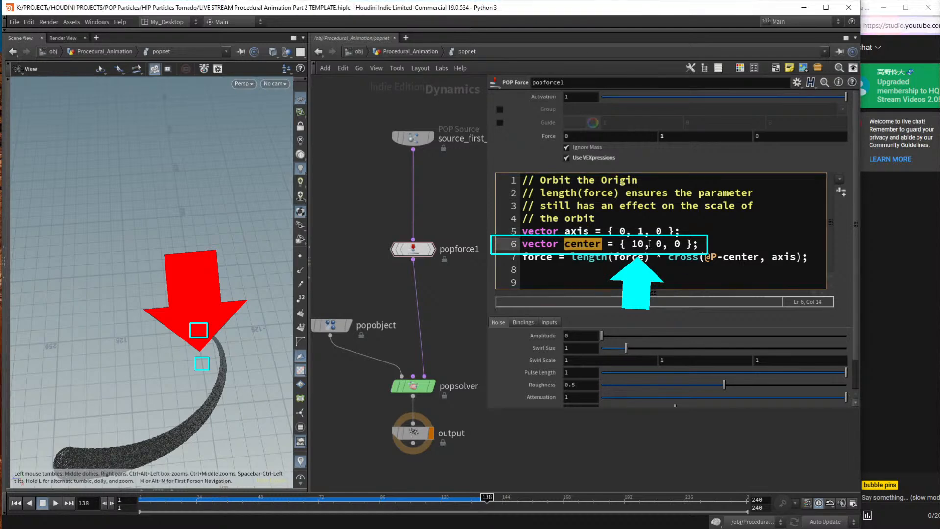
{"action": "left_click", "coordinate": [576, 243]}
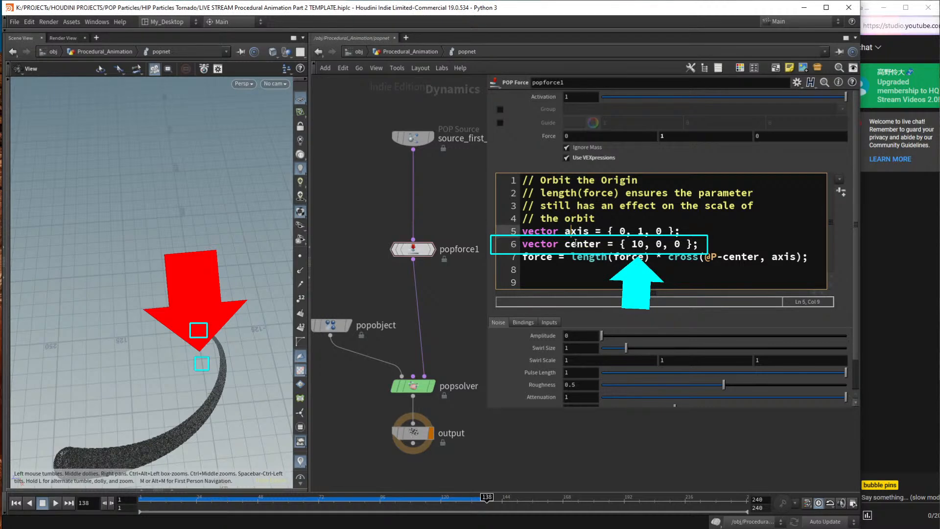
{"action": "left_click", "coordinate": [583, 243]}
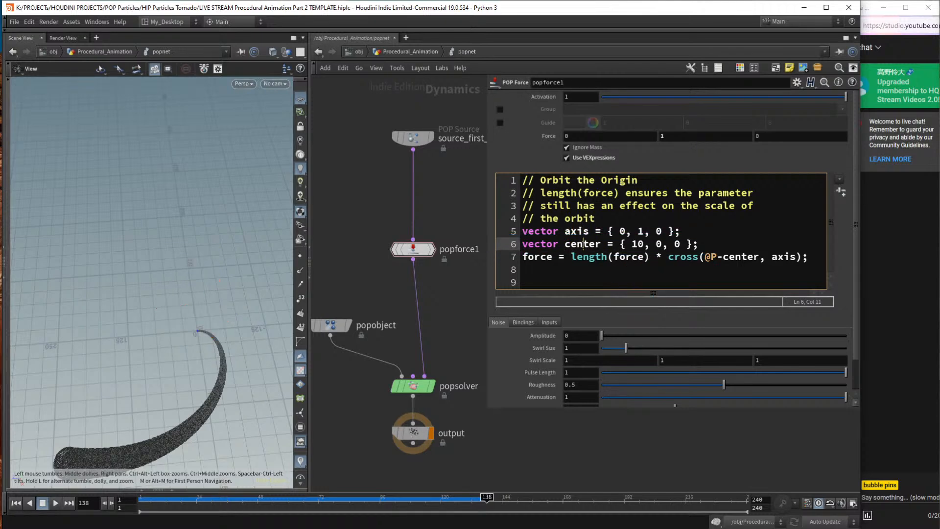
Restore the orbit code's center to { 0, 0, 0 } and rewind the simulation to frame 1.
{"action": "left_click", "coordinate": [638, 244]}
{"action": "key", "text": "BackSpace"}
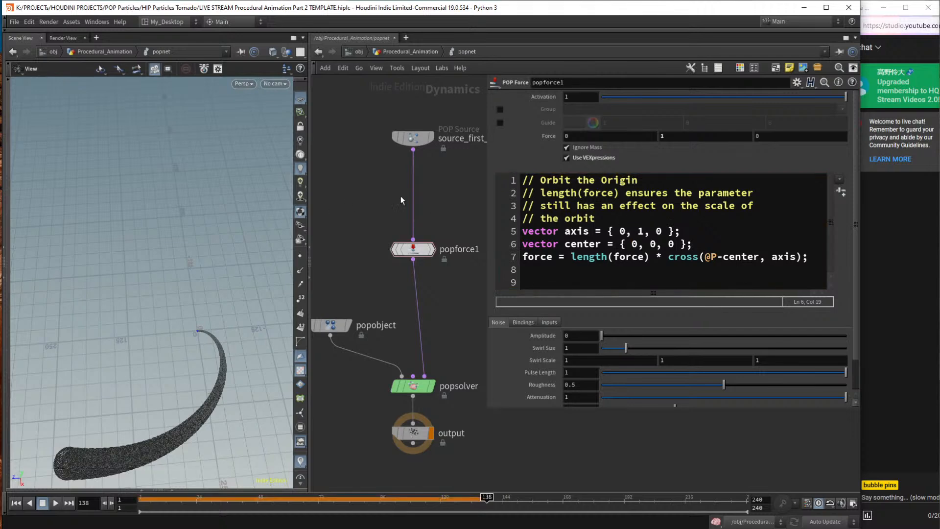
{"action": "key", "text": "ctrl+Up"}
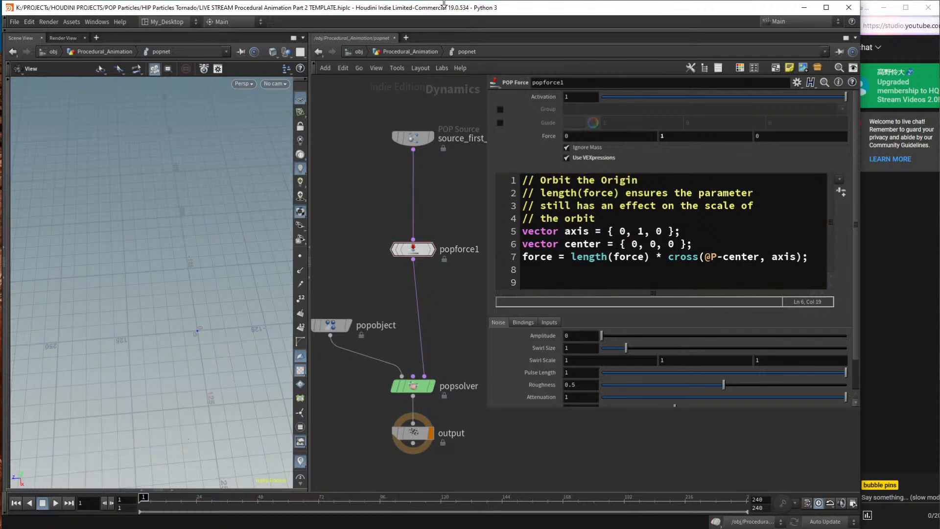
Return to the Procedural_Animation network, shrink the parameter pane, and bring the nodes under Basic Concept #1 into view.
{"action": "left_click", "coordinate": [402, 51]}
{"action": "scroll", "coordinate": [401, 230], "scroll_direction": "down", "scroll_amount": 6}
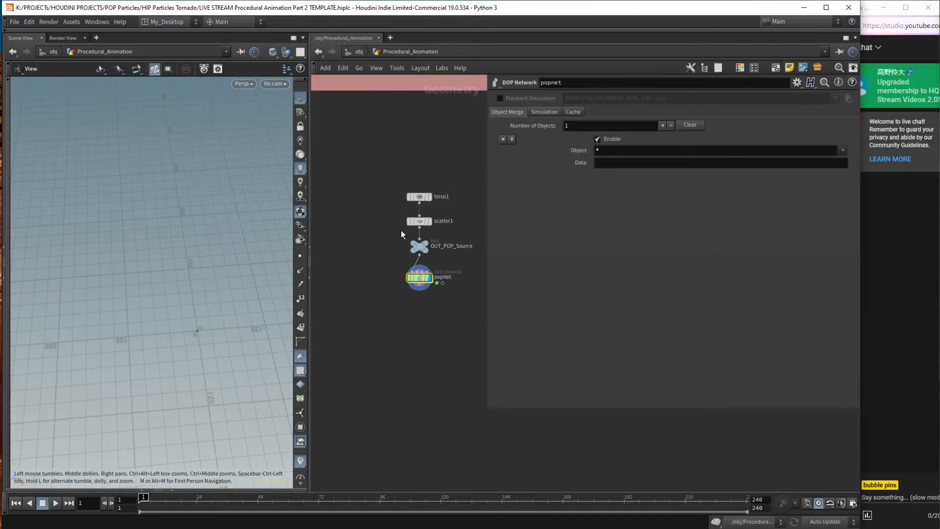
{"action": "scroll", "coordinate": [416, 175], "scroll_direction": "down", "scroll_amount": 4}
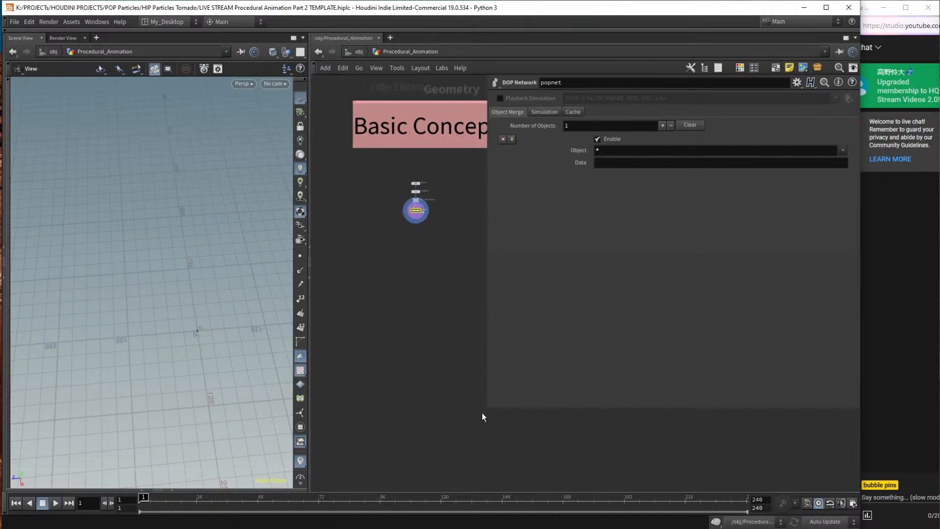
{"action": "left_click_drag", "start_coordinate": [488, 409], "coordinate": [624, 291]}
{"action": "scroll", "coordinate": [533, 269], "scroll_direction": "down", "scroll_amount": 3}
{"action": "middle_click_drag", "start_coordinate": [530, 257], "coordinate": [523, 319]}
{"action": "left_click_drag", "start_coordinate": [398, 225], "coordinate": [564, 336]}
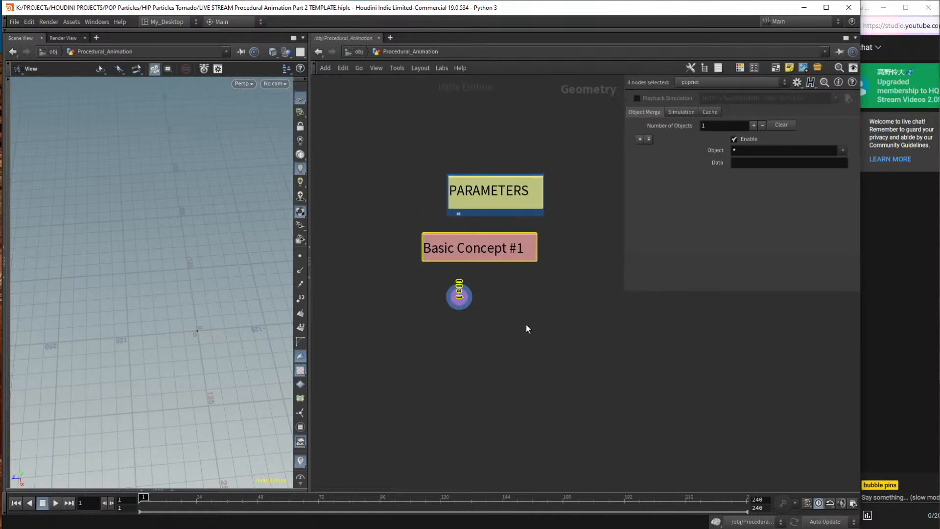
{"action": "scroll", "coordinate": [500, 302], "scroll_direction": "up", "scroll_amount": 5}
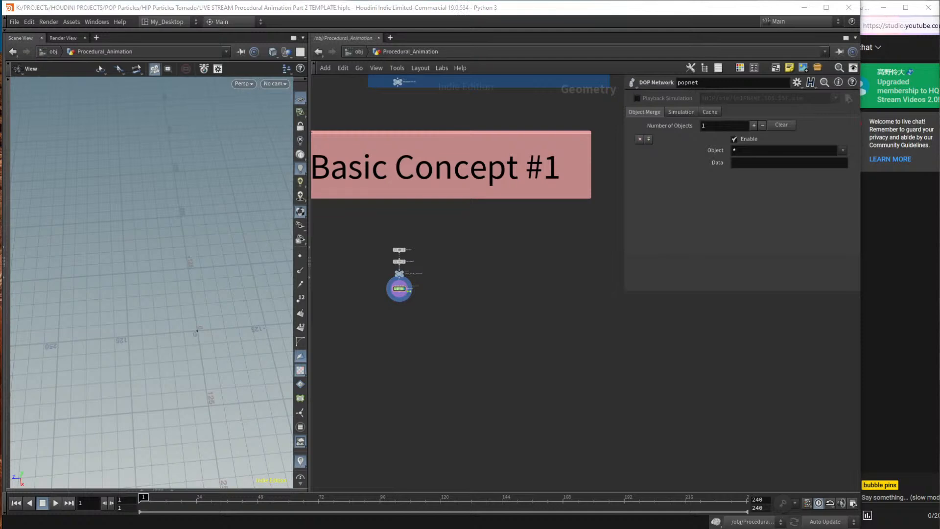
Undo the mistaken network paste, paste only the Orbiting Force sticky note, and place it above the torus1-to-popnet chain.
{"action": "key", "text": "ctrl+v"}
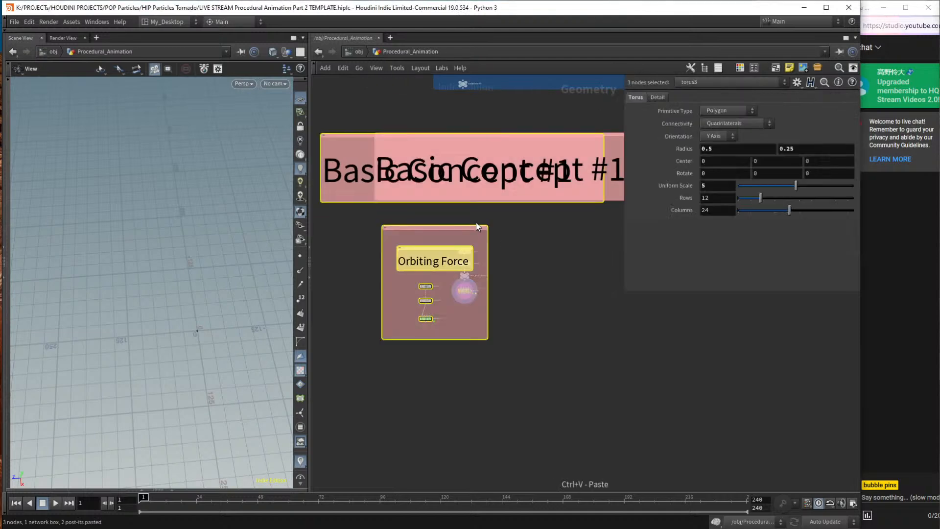
{"action": "key", "text": "ctrl+z"}
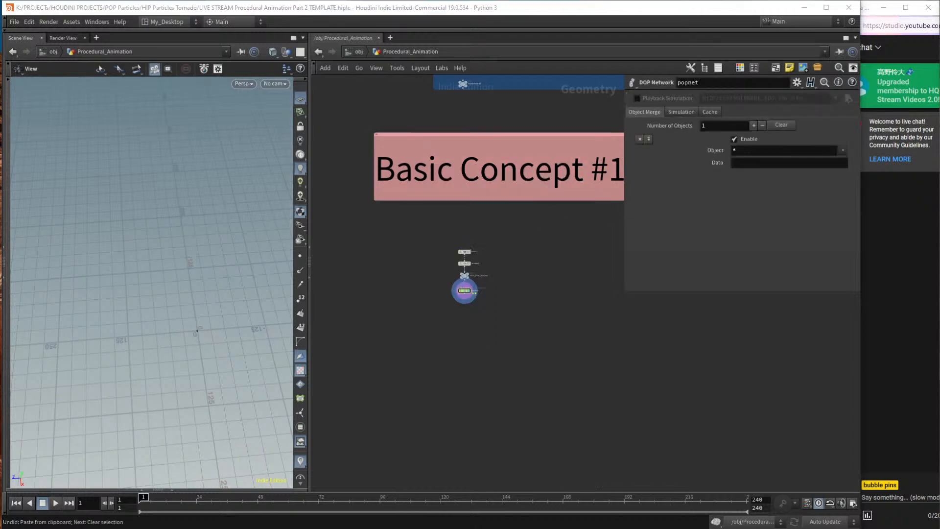
{"action": "key", "text": "ctrl+v"}
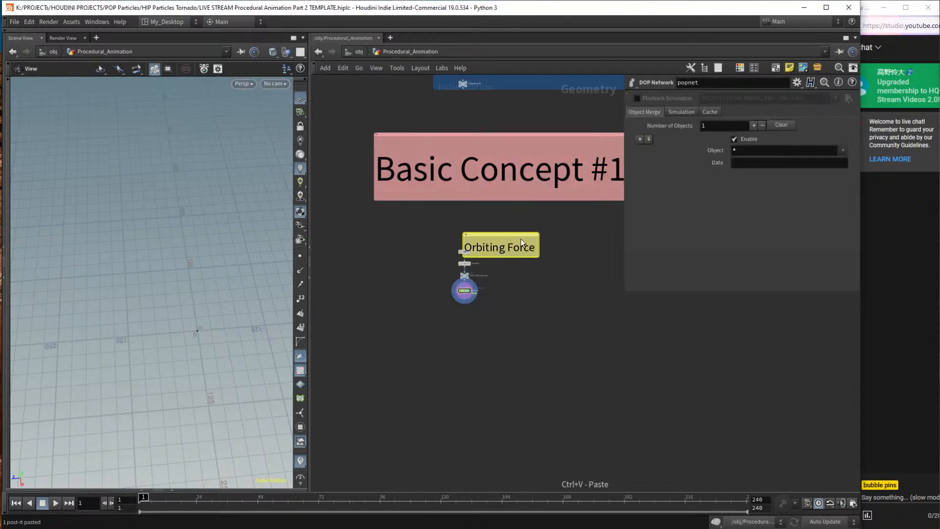
{"action": "left_click_drag", "start_coordinate": [519, 235], "coordinate": [486, 217]}
Enclose the Orbiting Force note and its four nodes in a network box and color the box light pink.
{"action": "left_click_drag", "start_coordinate": [410, 210], "coordinate": [494, 306]}
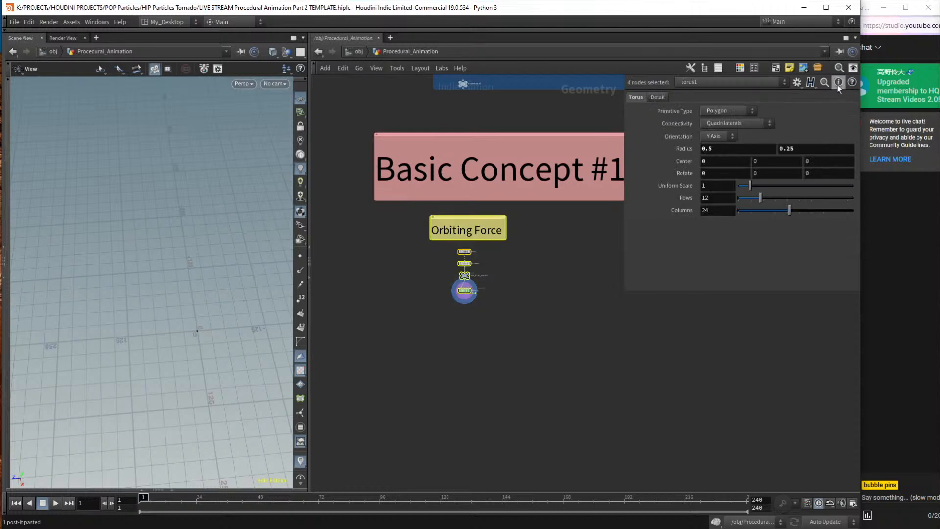
{"action": "key", "text": "shift+o"}
{"action": "key", "text": "c"}
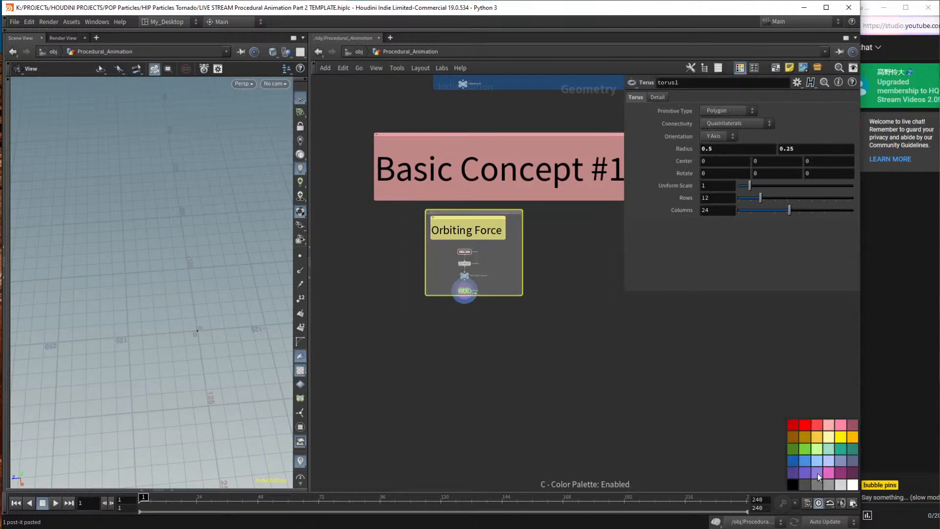
{"action": "left_click", "coordinate": [829, 471]}
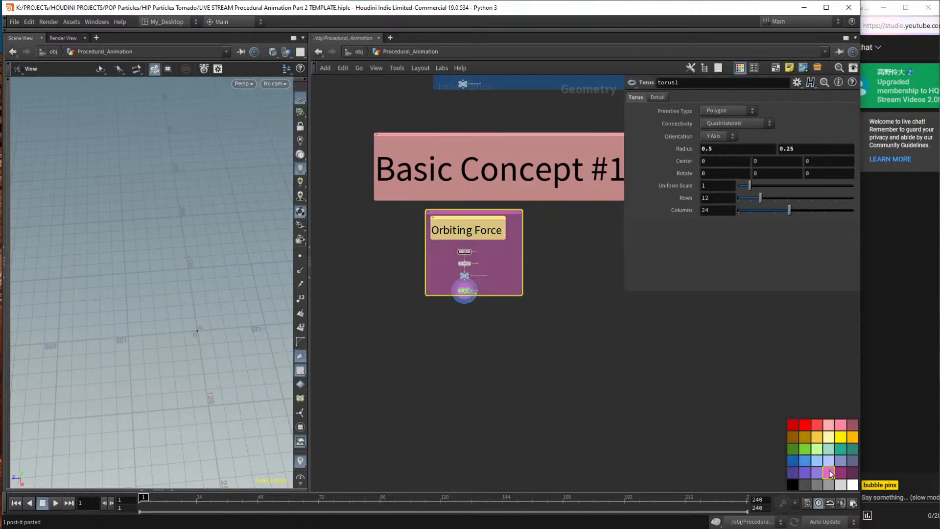
{"action": "left_click", "coordinate": [830, 426]}
{"action": "left_click", "coordinate": [638, 346]}
Paste the prepared Basic Concept #2 cross product networks into empty space and move them closer to Basic Concept #1.
{"action": "scroll", "coordinate": [638, 347], "scroll_direction": "down", "scroll_amount": 3}
{"action": "middle_click_drag", "start_coordinate": [754, 357], "coordinate": [531, 361]}
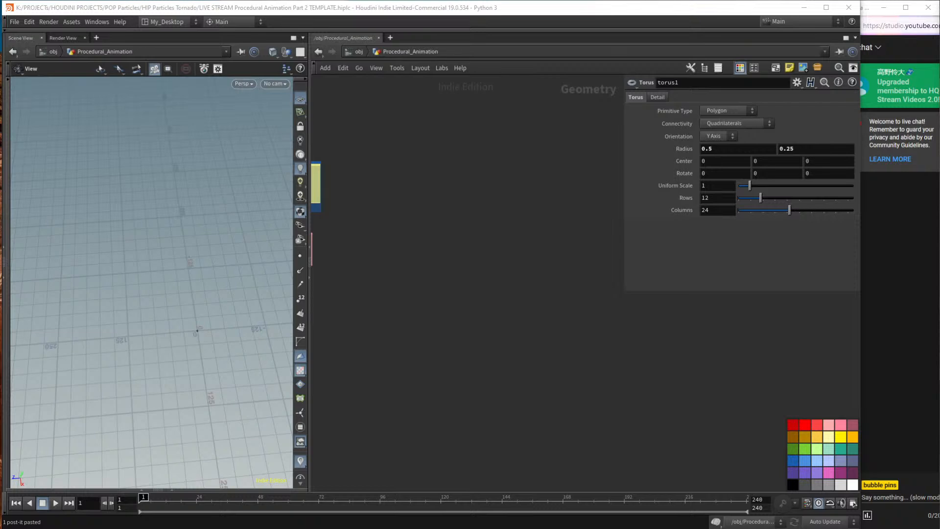
{"action": "middle_click_drag", "start_coordinate": [413, 251], "coordinate": [429, 266]}
{"action": "key", "text": "ctrl+v"}
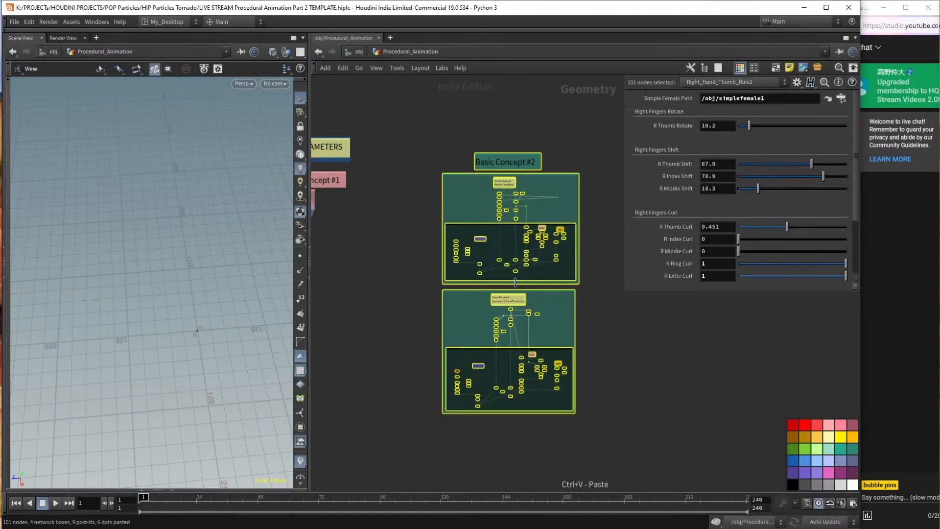
{"action": "left_click_drag", "start_coordinate": [514, 153], "coordinate": [439, 174]}
{"action": "left_click", "coordinate": [513, 272]}
Hide the parameter pane and examine the Cross Product (from P vectors) network of Basic Concept #2.
{"action": "scroll", "coordinate": [454, 235], "scroll_direction": "up", "scroll_amount": 8}
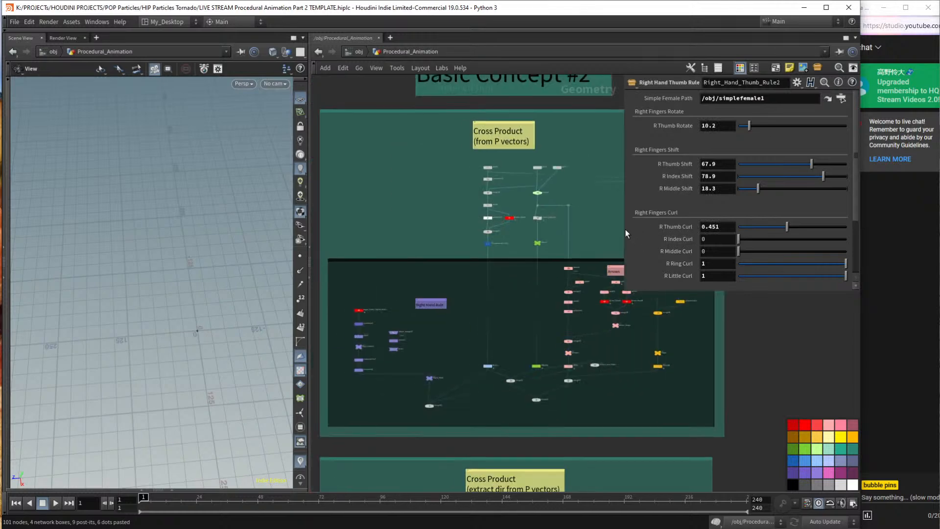
{"action": "key", "text": "p"}
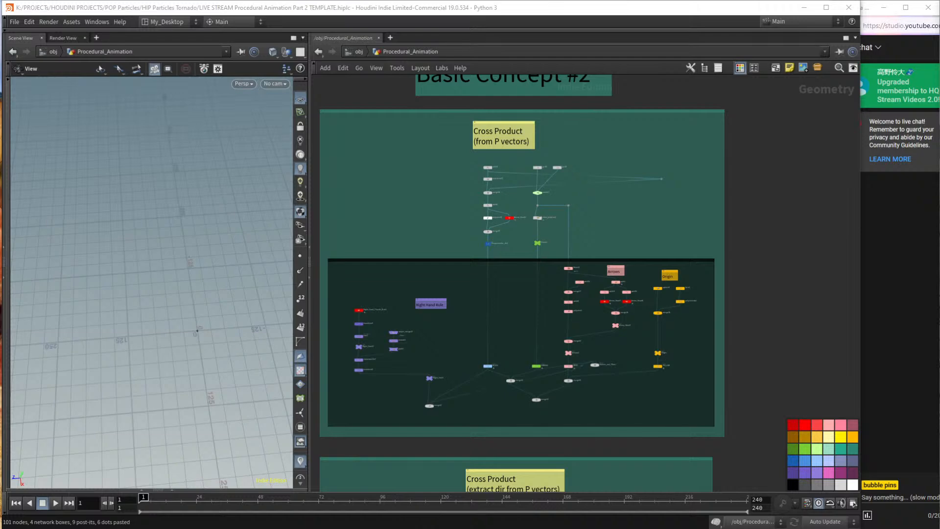
{"action": "scroll", "coordinate": [510, 137], "scroll_direction": "up", "scroll_amount": 5}
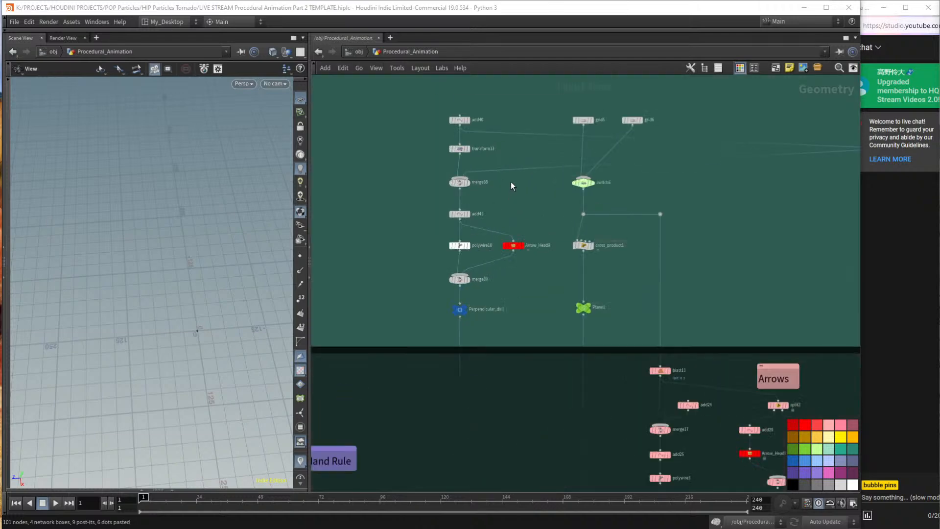
{"action": "scroll", "coordinate": [510, 137], "scroll_direction": "down", "scroll_amount": 5}
{"action": "middle_click_drag", "start_coordinate": [555, 357], "coordinate": [646, 127]}
{"action": "middle_click_drag", "start_coordinate": [592, 248], "coordinate": [596, 490]}
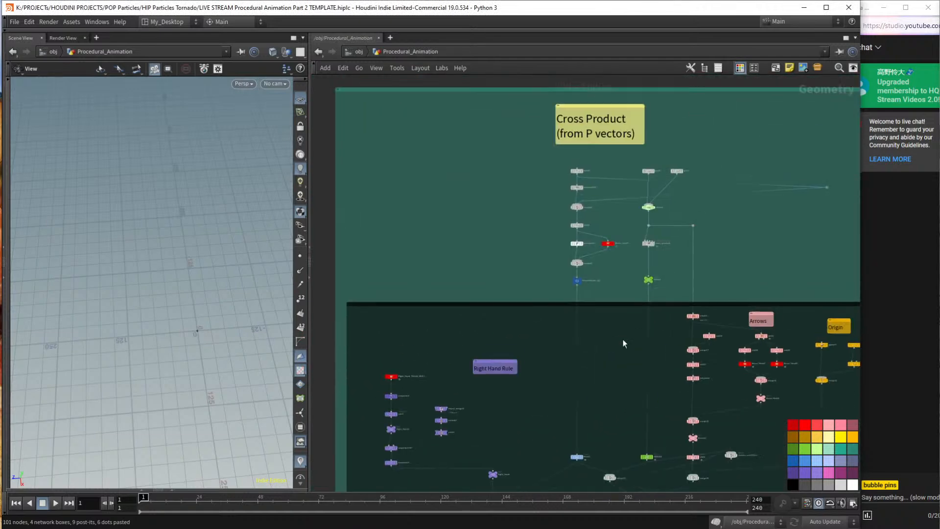
{"action": "scroll", "coordinate": [563, 171], "scroll_direction": "up", "scroll_amount": 5}
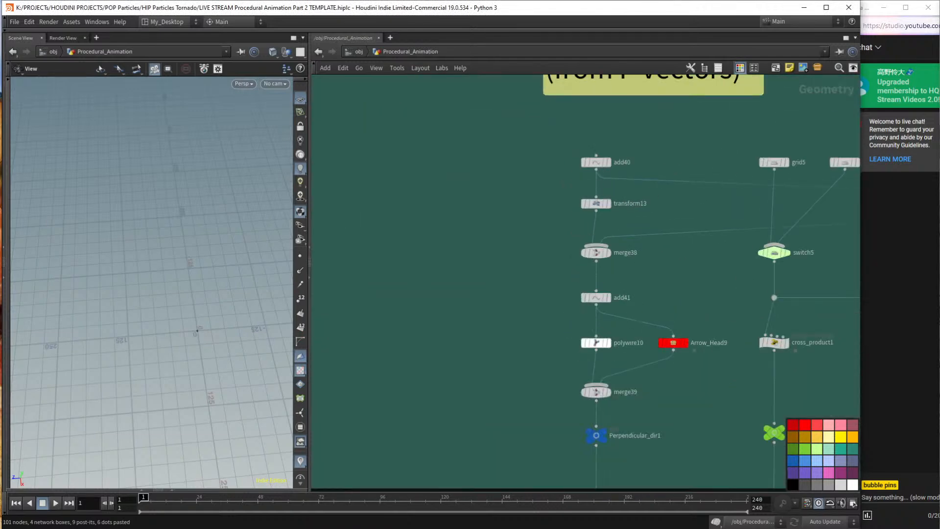
Switch to the Notepad topics file, highlight "Normal vector of primitive" under Basic Concept #2, and return to Houdini.
{"action": "key", "text": "alt+Tab"}
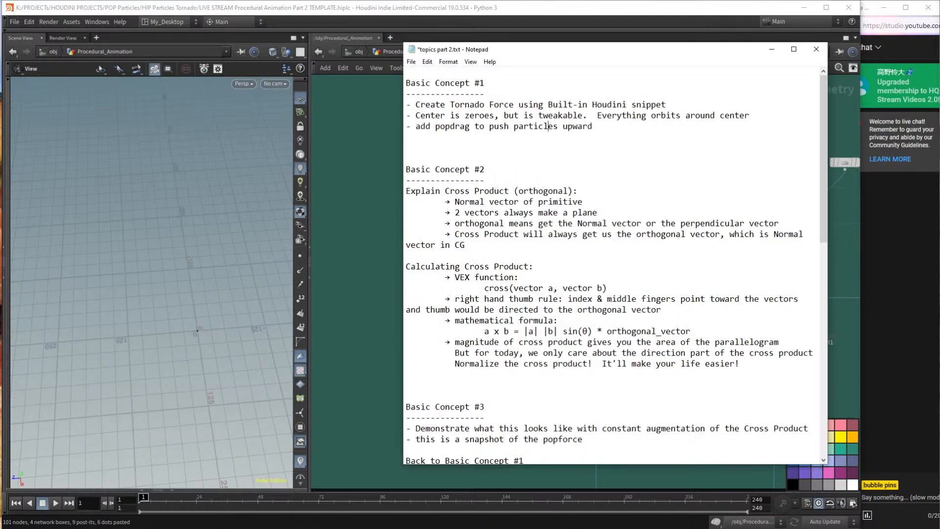
{"action": "scroll", "coordinate": [612, 267], "scroll_direction": "down", "scroll_amount": 2}
{"action": "left_click_drag", "start_coordinate": [452, 126], "coordinate": [583, 126]}
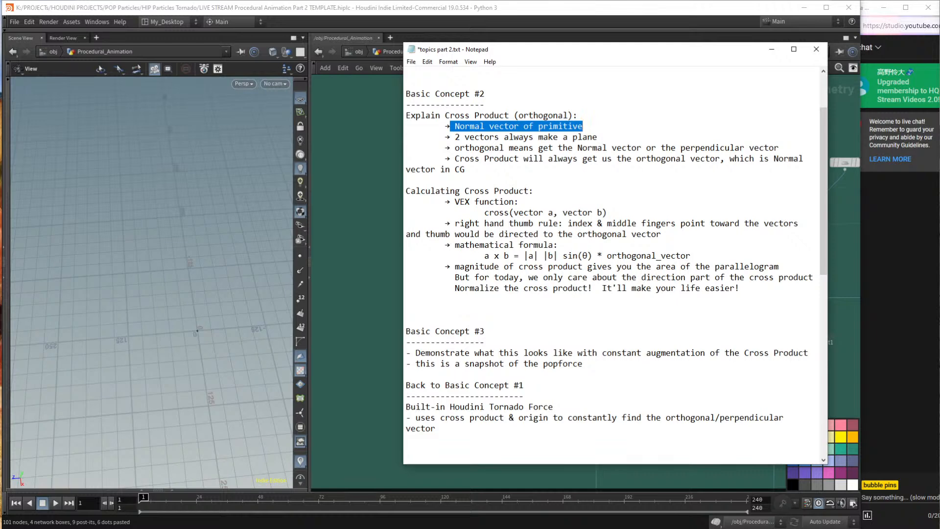
{"action": "left_click", "coordinate": [599, 18]}
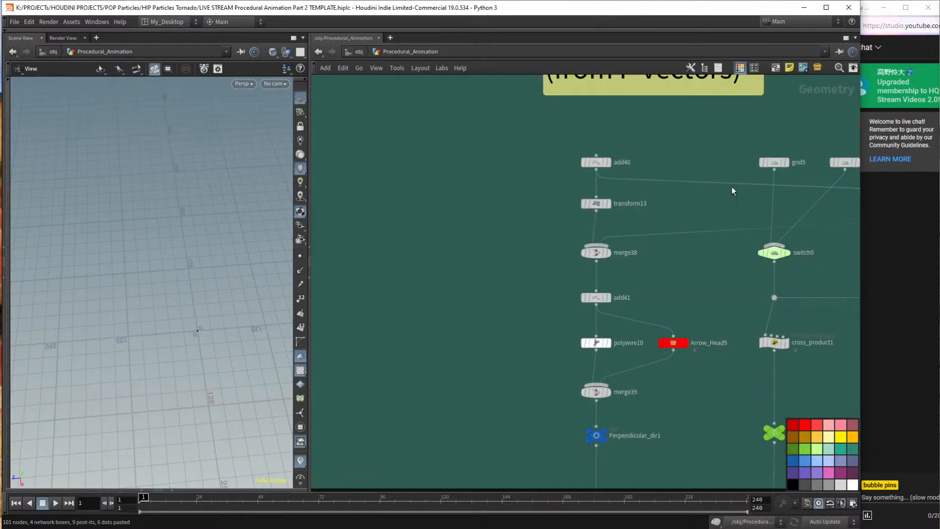
Display the Plane1 node, frame its plane in the viewport, and toggle the point normals display.
{"action": "middle_click_drag", "start_coordinate": [668, 291], "coordinate": [630, 245]}
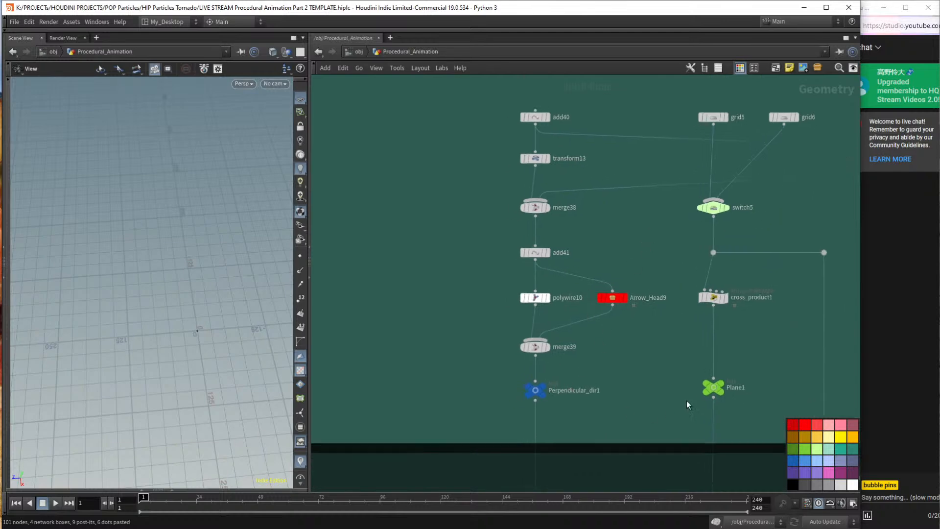
{"action": "left_click", "coordinate": [724, 388]}
{"action": "key", "text": "f"}
{"action": "mouse_move", "coordinate": [186, 321]}
{"action": "left_mouse_down"}
{"action": "mouse_move", "coordinate": [212, 340]}
{"action": "mouse_move", "coordinate": [176, 308]}
{"action": "mouse_move", "coordinate": [202, 314]}
{"action": "left_mouse_up"}
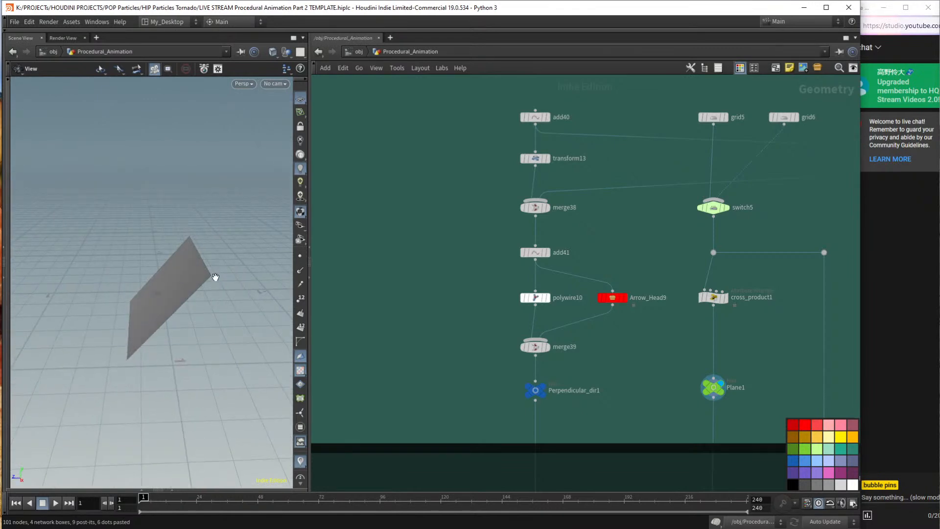
{"action": "left_click", "coordinate": [300, 272]}
{"action": "left_click_drag", "start_coordinate": [229, 243], "coordinate": [230, 268]}
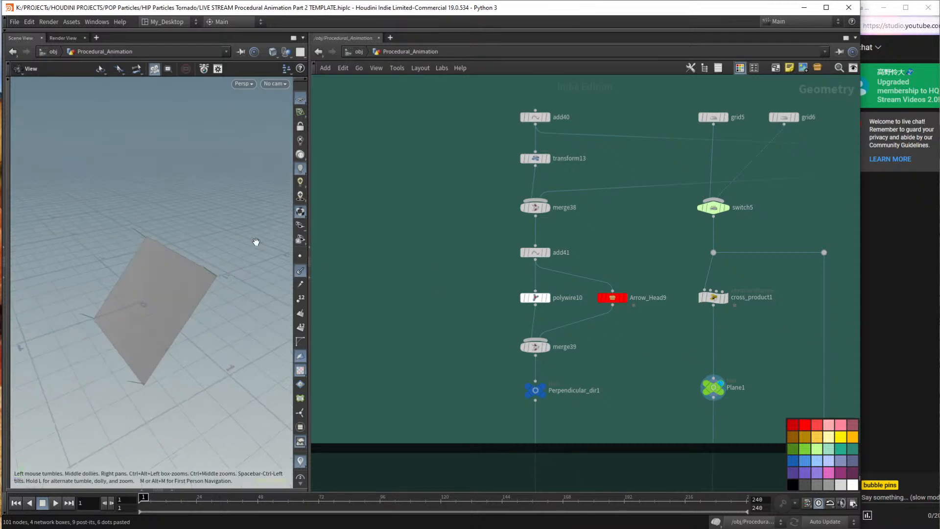
Open the node info of Plane1, enlarge it to review the geometry attributes, and close it.
{"action": "middle_click_drag", "start_coordinate": [731, 362], "coordinate": [671, 283]}
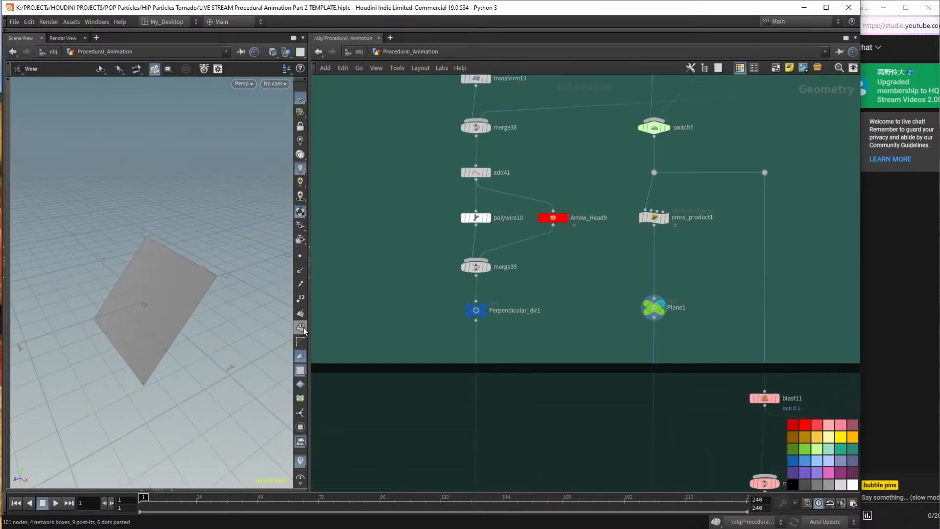
{"action": "scroll", "coordinate": [300, 358], "scroll_direction": "down", "scroll_amount": 2}
{"action": "left_click", "coordinate": [300, 427]}
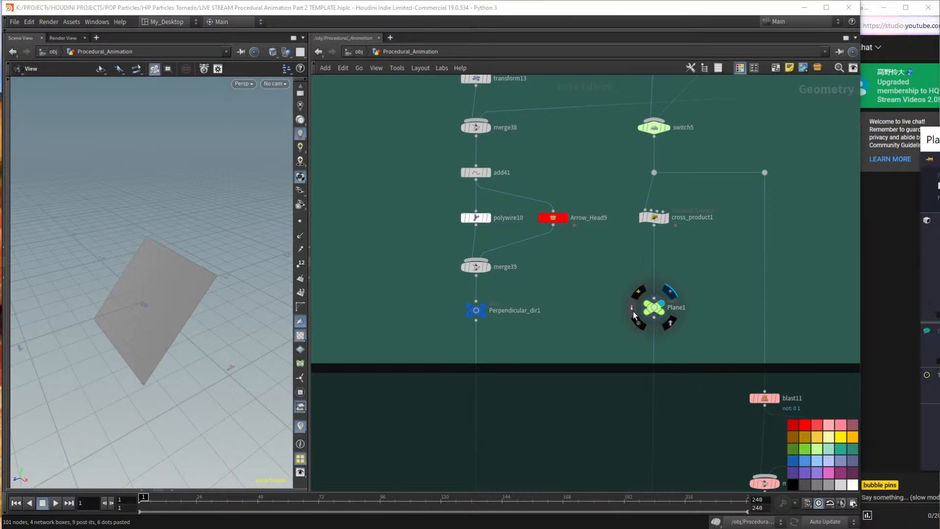
{"action": "left_click_drag", "start_coordinate": [933, 139], "coordinate": [630, 212]}
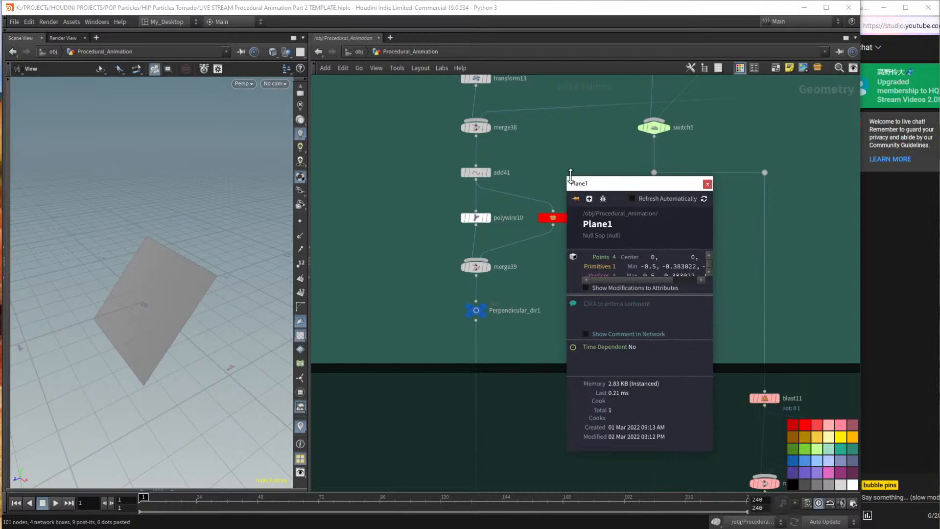
{"action": "left_click_drag", "start_coordinate": [561, 173], "coordinate": [399, 111]}
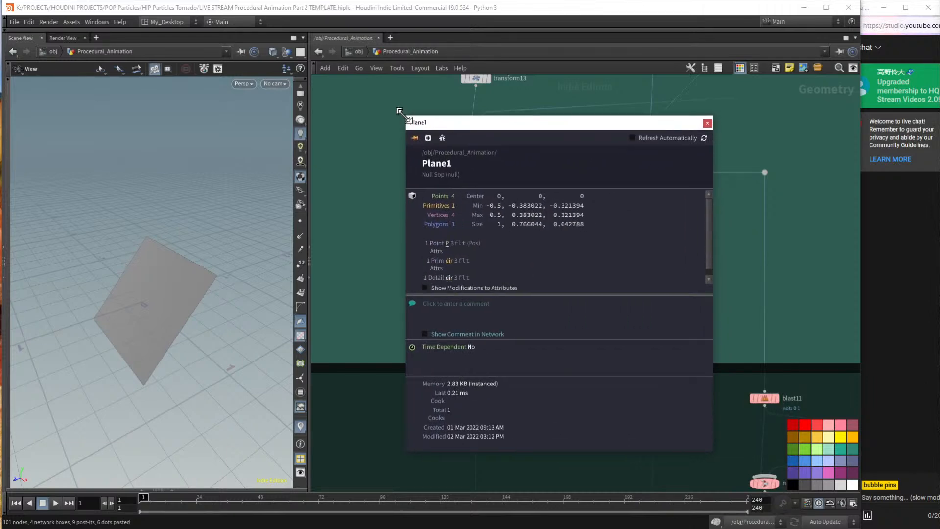
{"action": "left_click", "coordinate": [708, 124]}
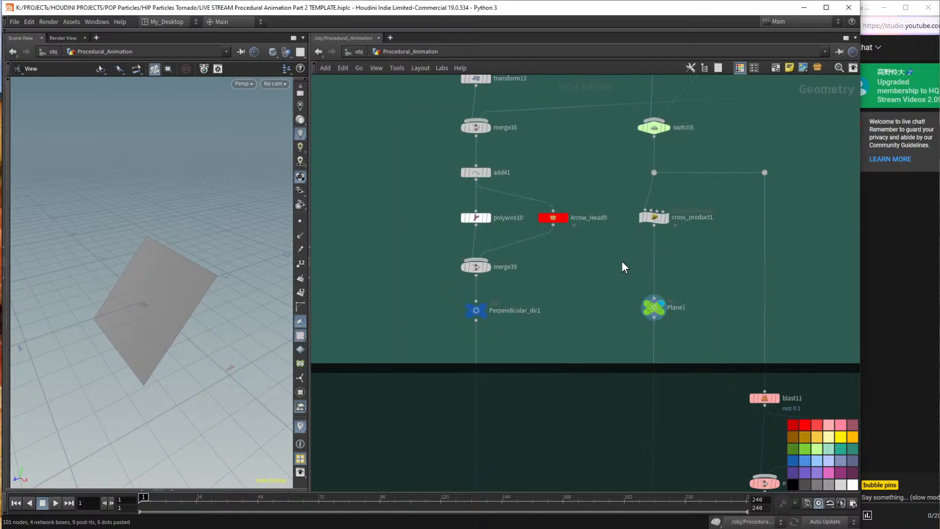
Add a Normal node, wire Plane1 into it, and color the node black.
{"action": "key", "text": "Tab"}
{"action": "type", "text": "normal"}
{"action": "key", "text": "Return"}
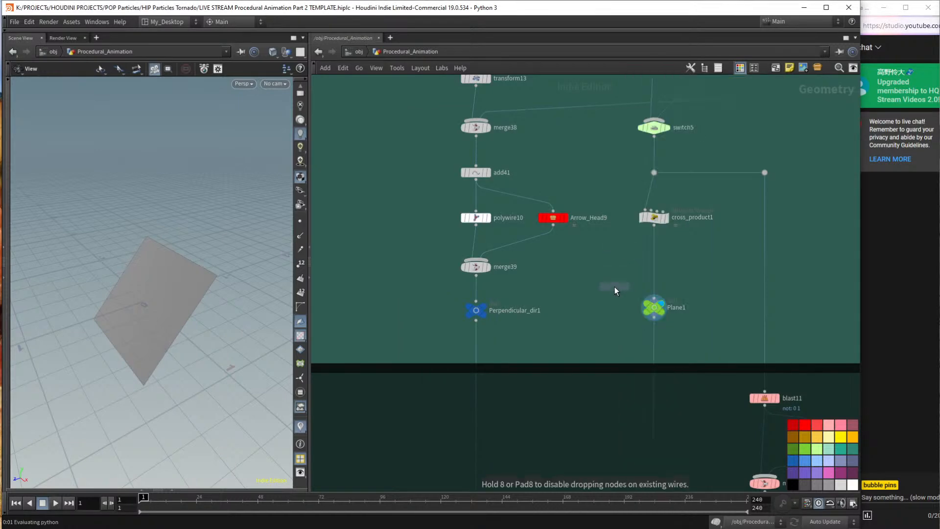
{"action": "left_click", "coordinate": [615, 289]}
{"action": "left_click_drag", "start_coordinate": [649, 273], "coordinate": [591, 319]}
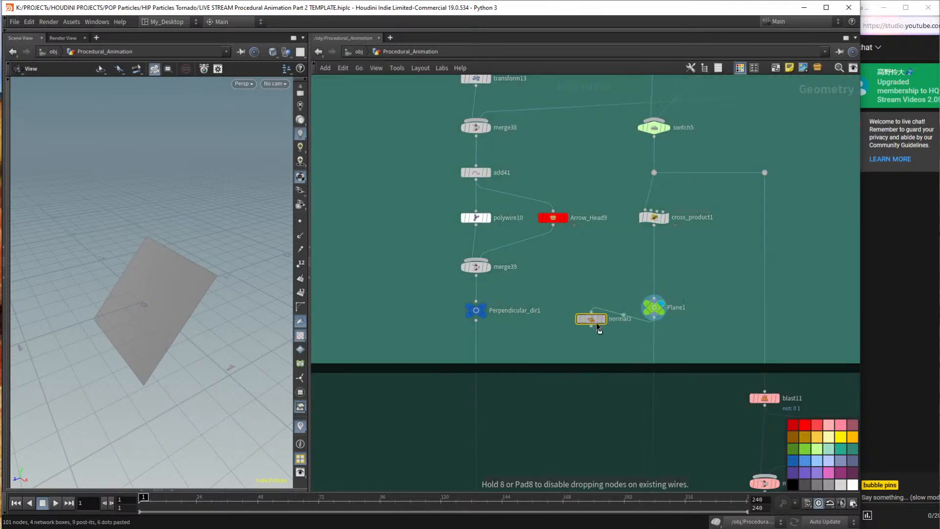
{"action": "left_click", "coordinate": [793, 485]}
Display the new Normal node and set its Add Normals to option to Primitives.
{"action": "left_click", "coordinate": [603, 318]}
{"action": "key", "text": "p"}
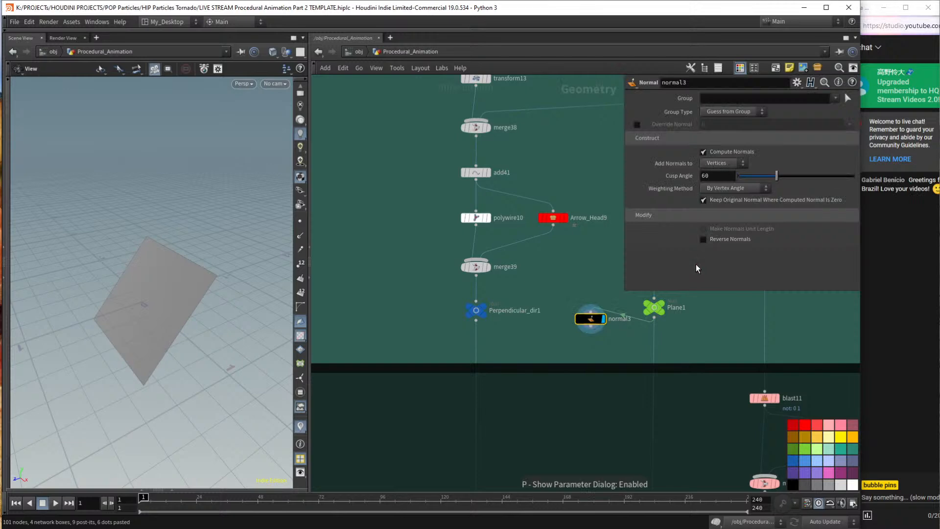
{"action": "left_click", "coordinate": [726, 163]}
{"action": "left_click", "coordinate": [719, 203]}
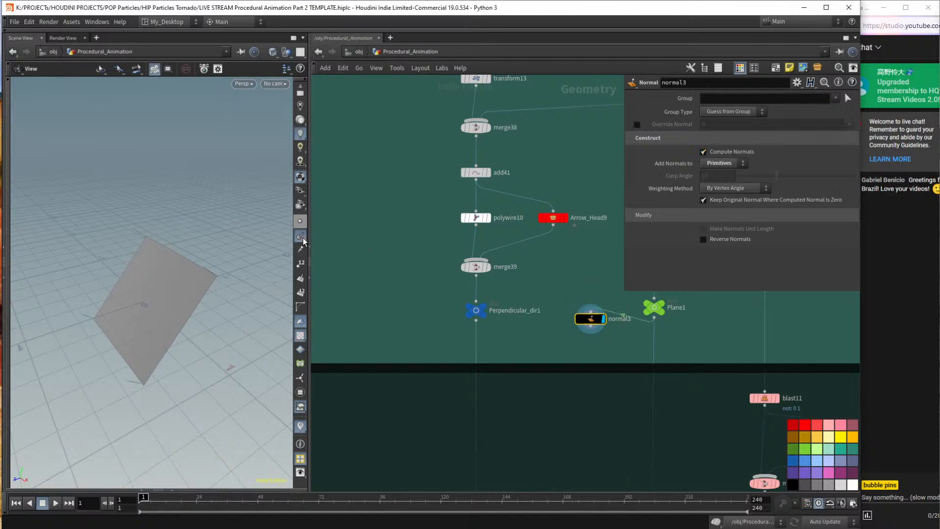
Add an N attribute visualizer from the Normal node's info and set its class to Primitive.
{"action": "left_click", "coordinate": [572, 323]}
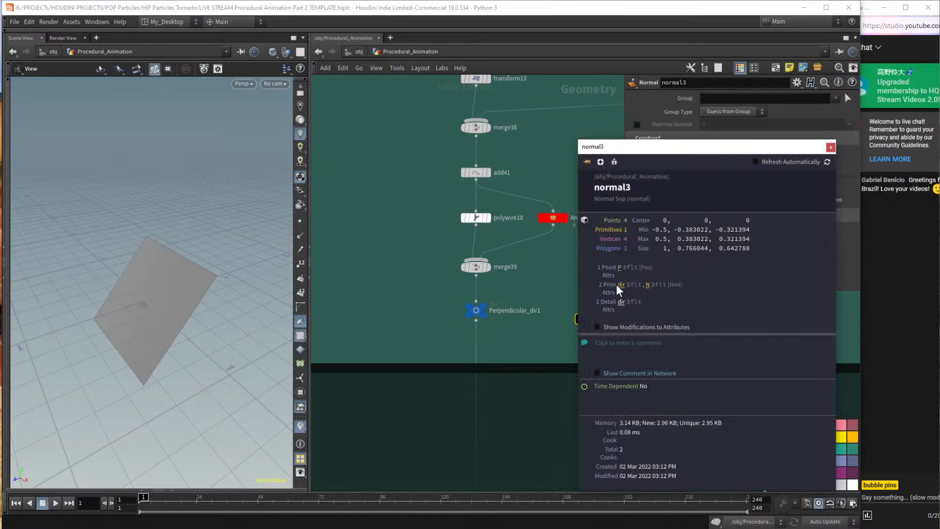
{"action": "left_click", "coordinate": [648, 285]}
{"action": "left_click", "coordinate": [301, 430]}
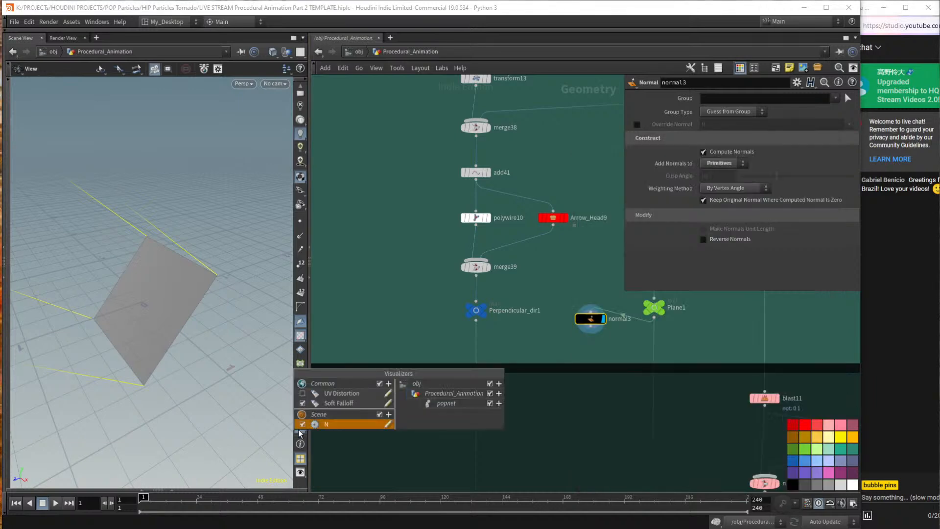
{"action": "left_click", "coordinate": [388, 424]}
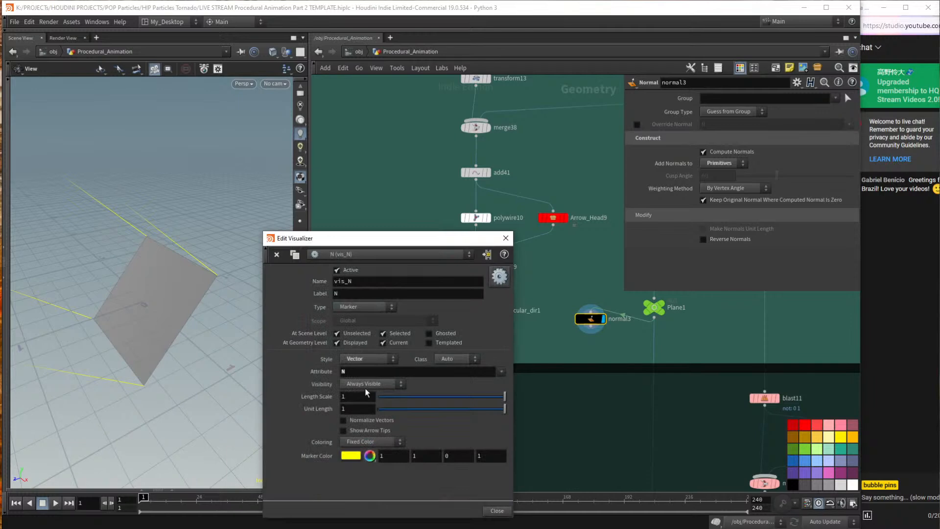
{"action": "left_click", "coordinate": [446, 359]}
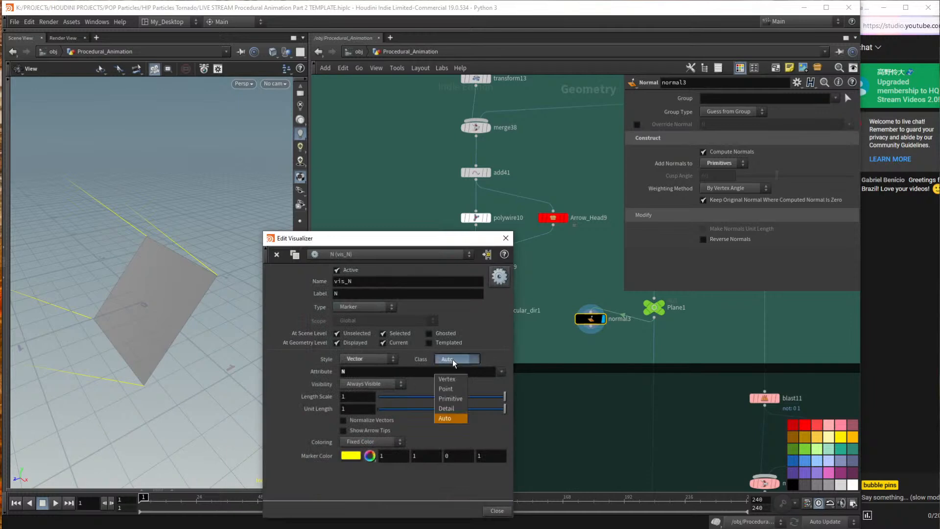
{"action": "left_click", "coordinate": [452, 403]}
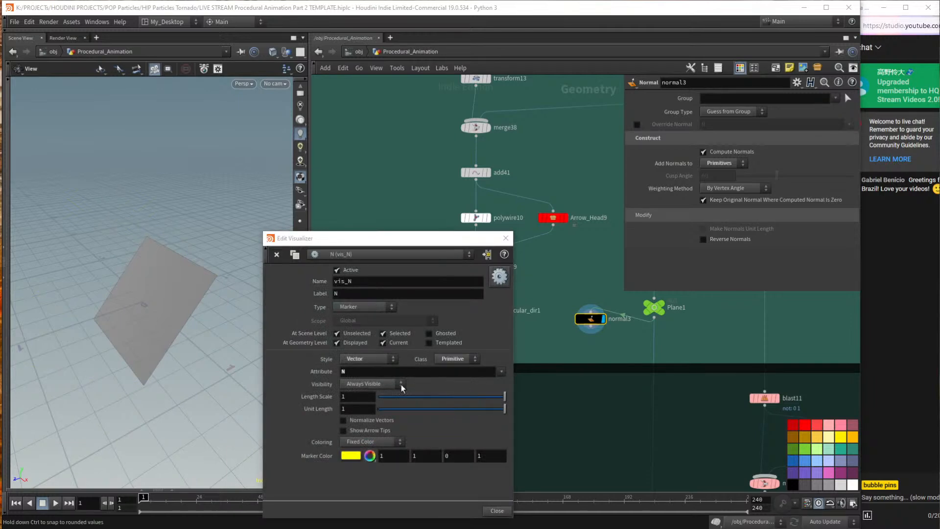
{"action": "left_click", "coordinate": [506, 238]}
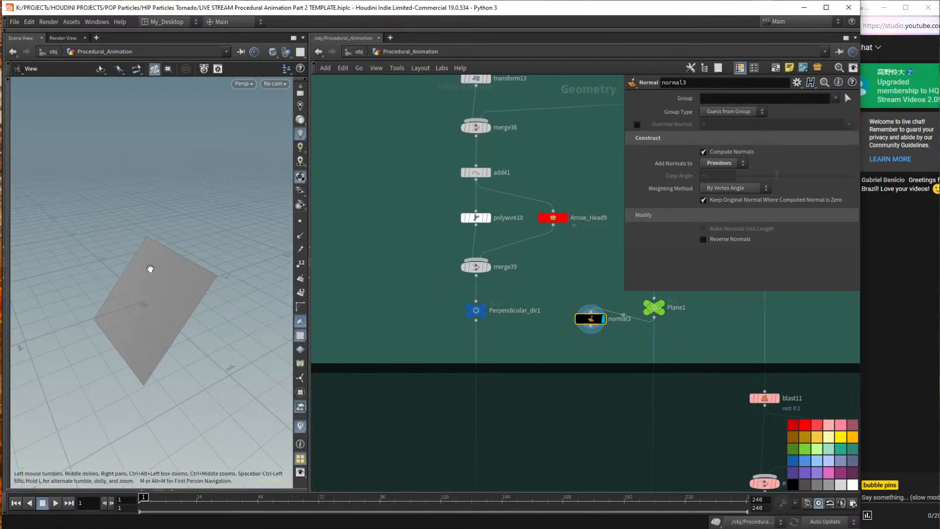
Turn on the primitive normals display and orbit around the plane to view its normal from the side.
{"action": "left_click", "coordinate": [302, 280]}
{"action": "left_click_drag", "start_coordinate": [172, 291], "coordinate": [190, 269]}
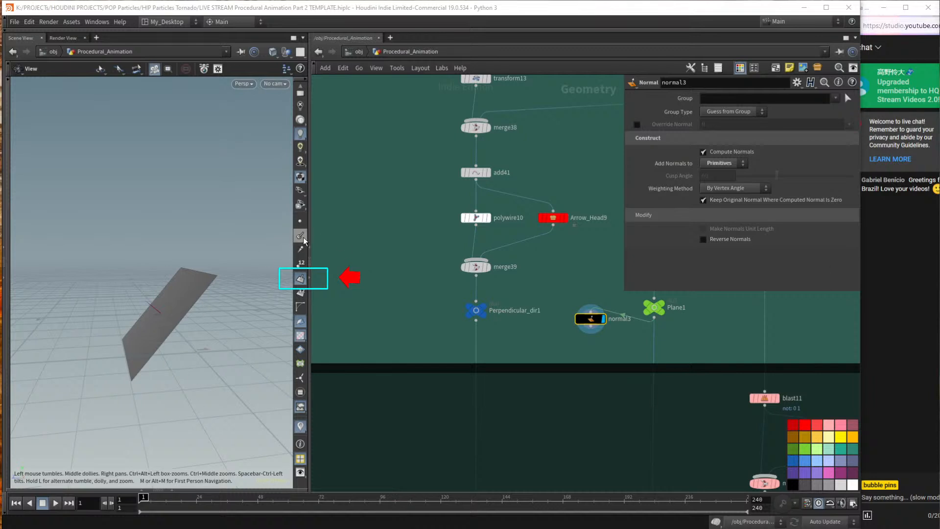
{"action": "left_click_drag", "start_coordinate": [158, 309], "coordinate": [179, 301]}
{"action": "left_click_drag", "start_coordinate": [109, 288], "coordinate": [132, 314]}
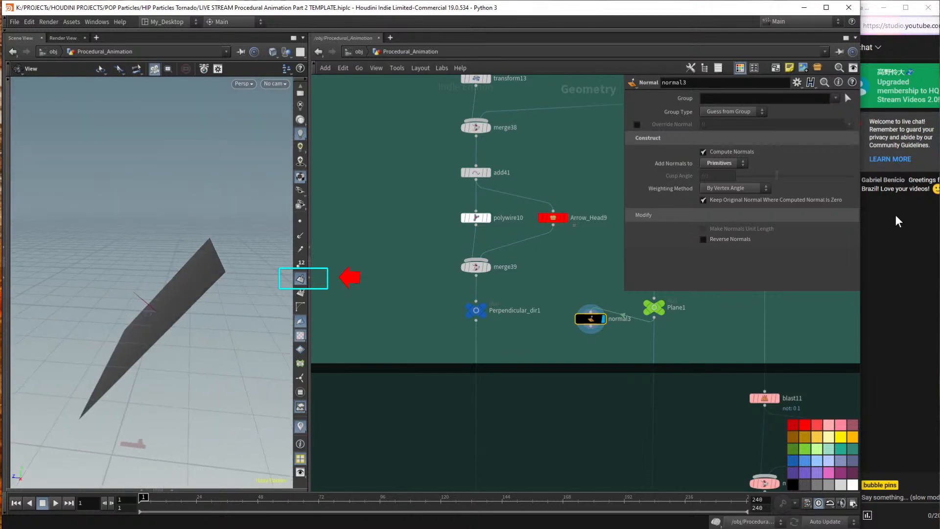
Switch to the Firefox live chat window, widen it, and return to Houdini.
{"action": "left_click", "coordinate": [842, 162]}
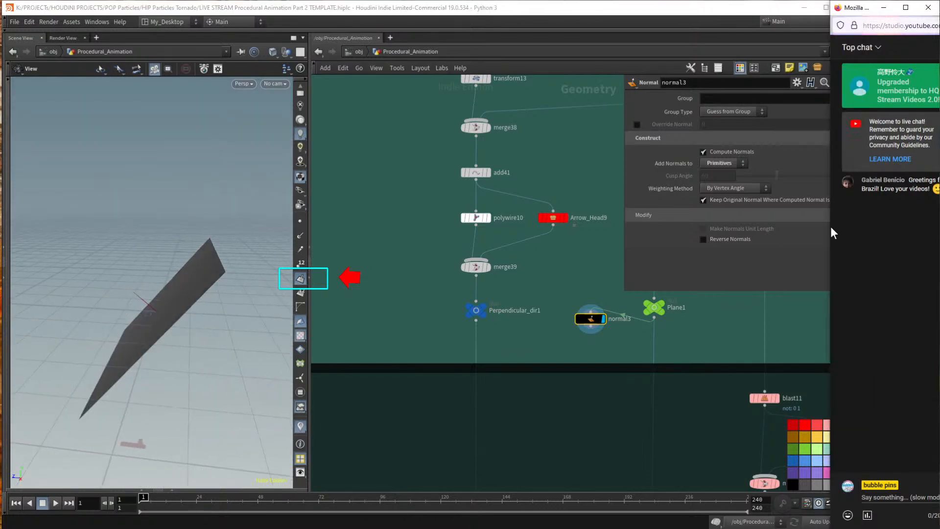
{"action": "left_click_drag", "start_coordinate": [831, 228], "coordinate": [813, 237]}
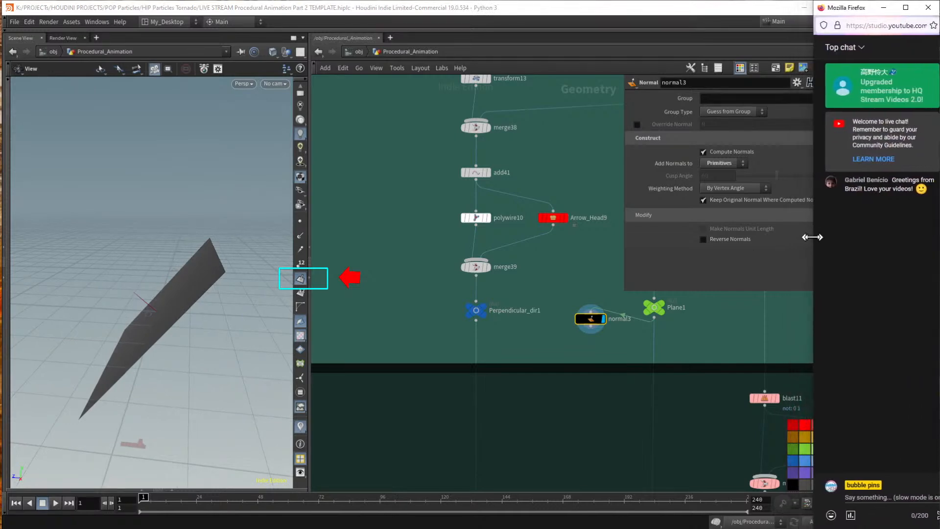
{"action": "left_click_drag", "start_coordinate": [871, 189], "coordinate": [894, 190]}
{"action": "left_click", "coordinate": [874, 255]}
{"action": "left_click", "coordinate": [611, 40]}
Review the Cross Product notes in Notepad, then return to Houdini and view the plane's normal from another angle.
{"action": "left_click_drag", "start_coordinate": [238, 218], "coordinate": [244, 249]}
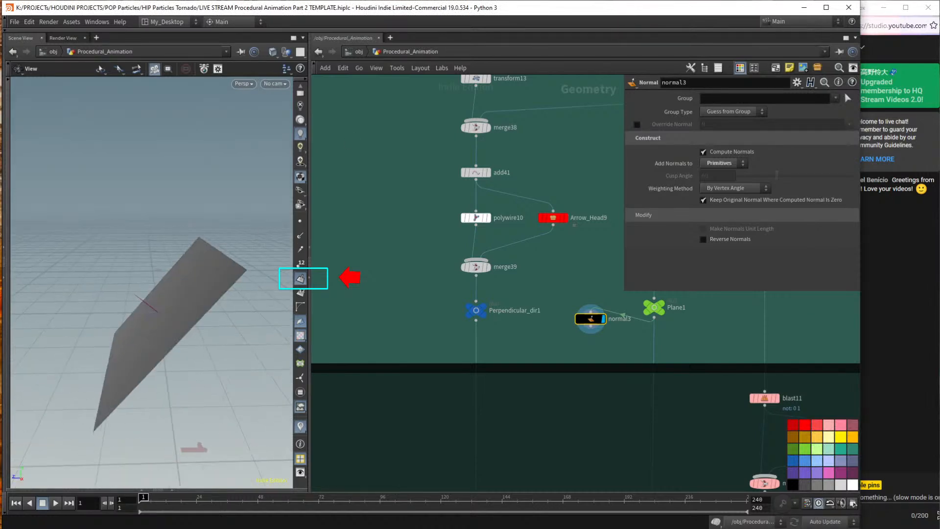
{"action": "key", "text": "alt+Tab"}
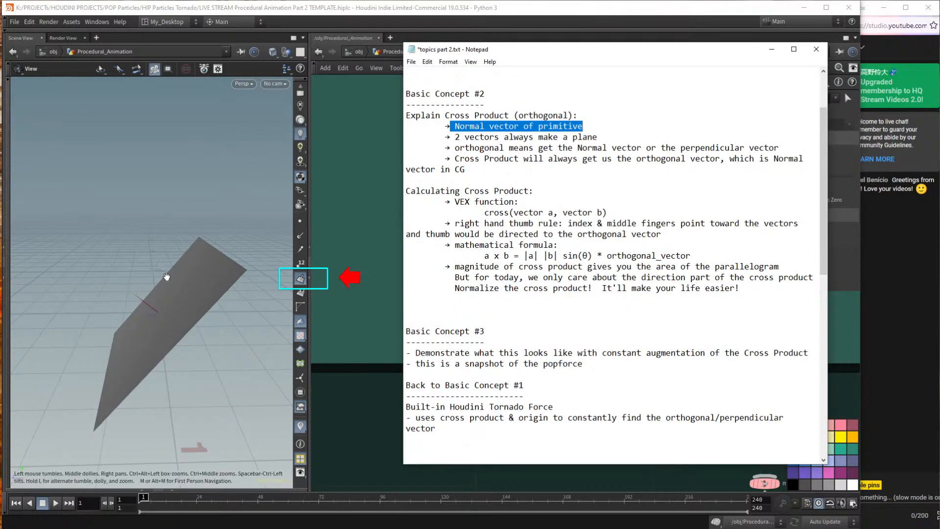
{"action": "mouse_move", "coordinate": [170, 315]}
{"action": "left_mouse_down"}
{"action": "mouse_move", "coordinate": [148, 321]}
{"action": "mouse_move", "coordinate": [138, 307]}
{"action": "mouse_move", "coordinate": [148, 297]}
{"action": "mouse_move", "coordinate": [116, 309]}
{"action": "mouse_move", "coordinate": [168, 311]}
{"action": "mouse_move", "coordinate": [181, 292]}
{"action": "mouse_move", "coordinate": [210, 303]}
{"action": "mouse_move", "coordinate": [168, 307]}
{"action": "left_mouse_up"}
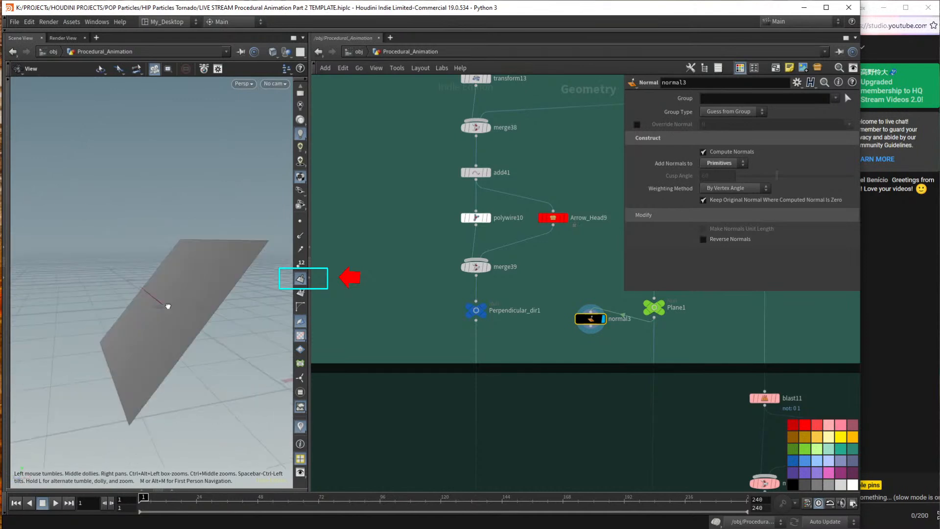
Open the viewport display options and set the background color scheme to Dark.
{"action": "key", "text": "d"}
{"action": "left_click_drag", "start_coordinate": [260, 175], "coordinate": [651, 264]}
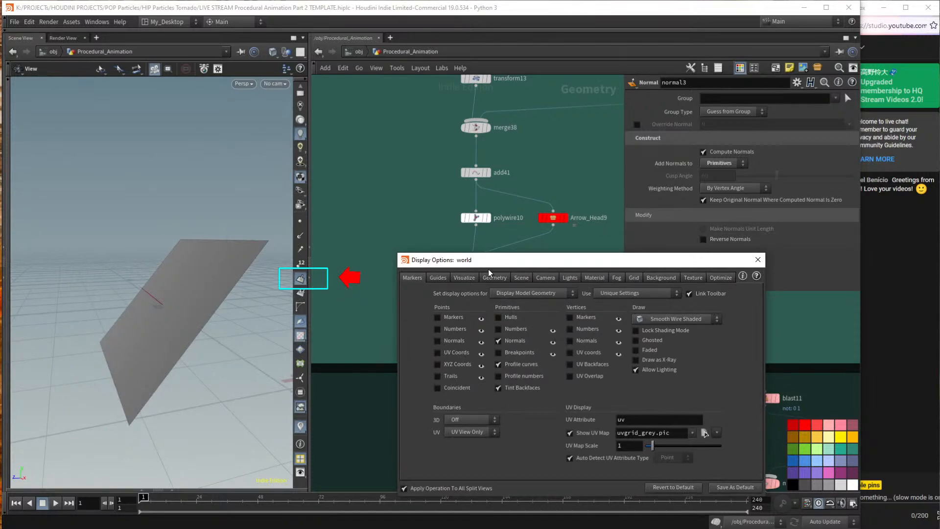
{"action": "left_click", "coordinate": [661, 277]}
{"action": "left_click", "coordinate": [475, 293]}
{"action": "left_click", "coordinate": [469, 324]}
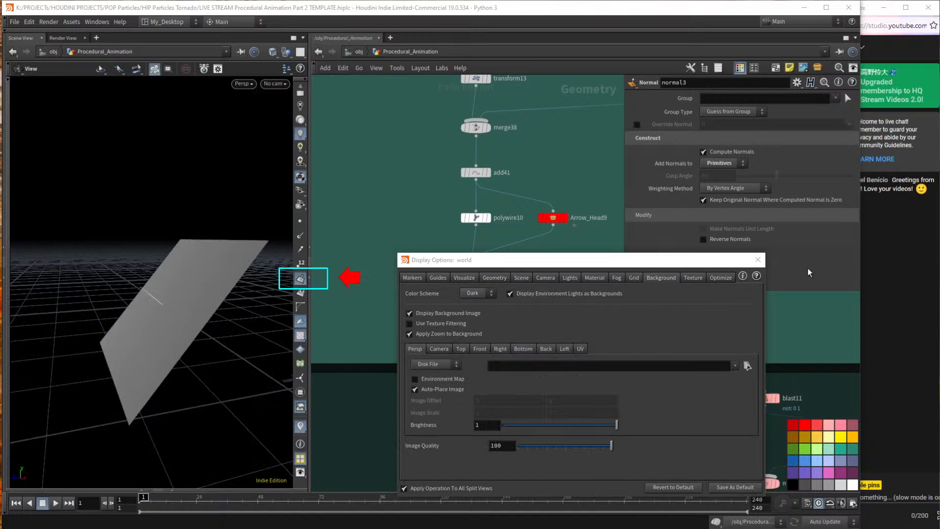
Turn off Display Ortho Grid and move the display options window clear of the plane.
{"action": "left_click", "coordinate": [635, 278]}
{"action": "left_click", "coordinate": [442, 303]}
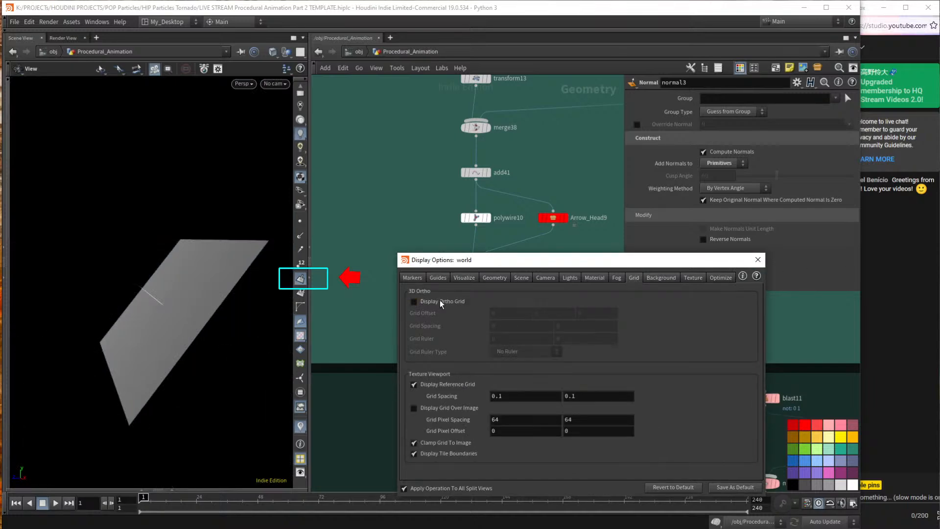
{"action": "left_click_drag", "start_coordinate": [672, 264], "coordinate": [435, 496]}
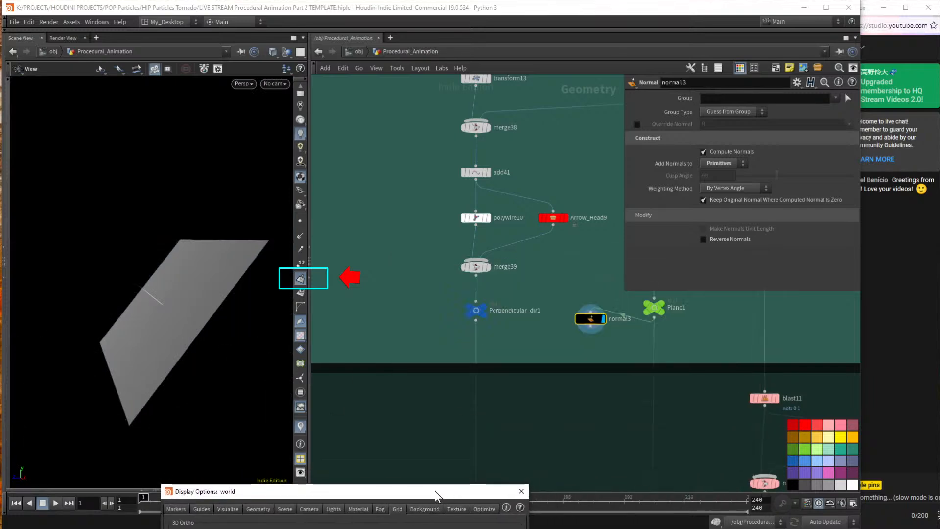
{"action": "left_click_drag", "start_coordinate": [78, 342], "coordinate": [169, 353]}
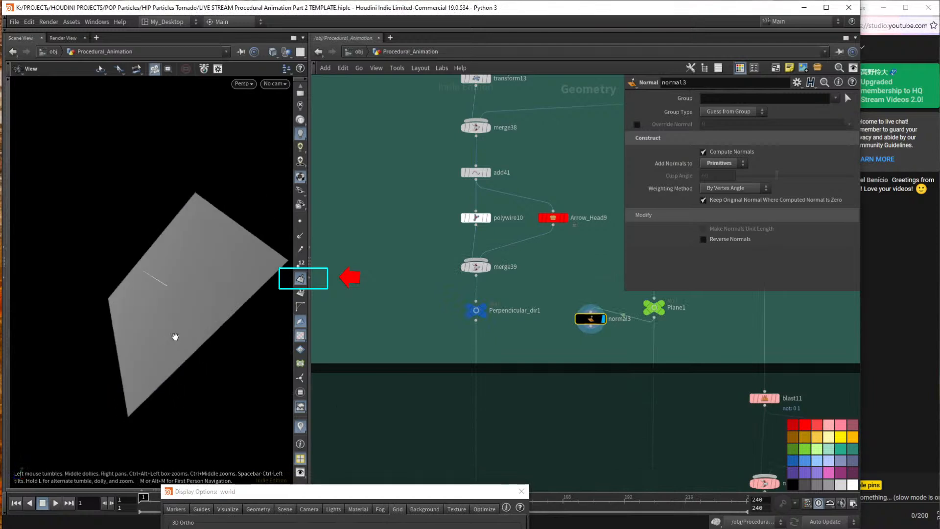
{"action": "mouse_move", "coordinate": [183, 296]}
{"action": "left_mouse_down"}
{"action": "mouse_move", "coordinate": [161, 288]}
{"action": "mouse_move", "coordinate": [179, 297]}
{"action": "left_mouse_up"}
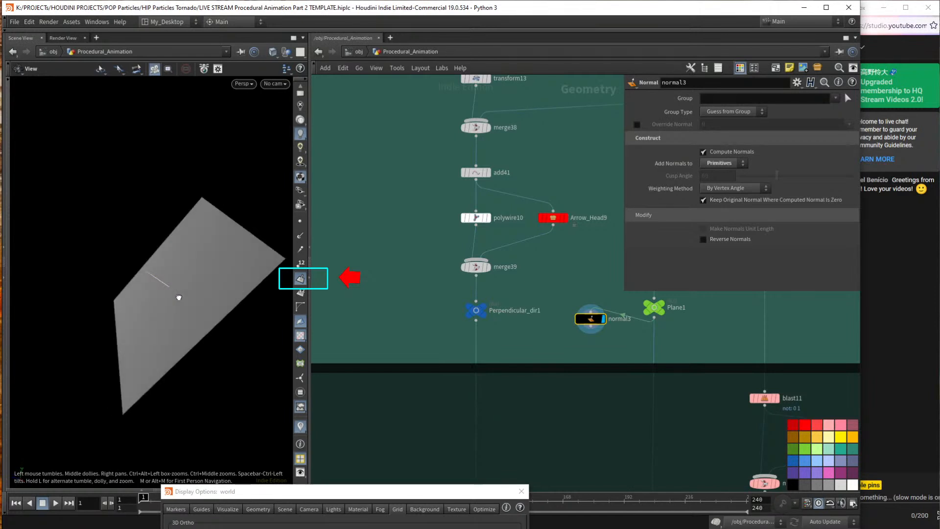
Enter the popnet under the Orbiting Force heading and enlarge the parameter pane to show popforce1's full VEXpression.
{"action": "scroll", "coordinate": [490, 343], "scroll_direction": "down", "scroll_amount": 5}
{"action": "scroll", "coordinate": [507, 344], "scroll_direction": "down", "scroll_amount": 4}
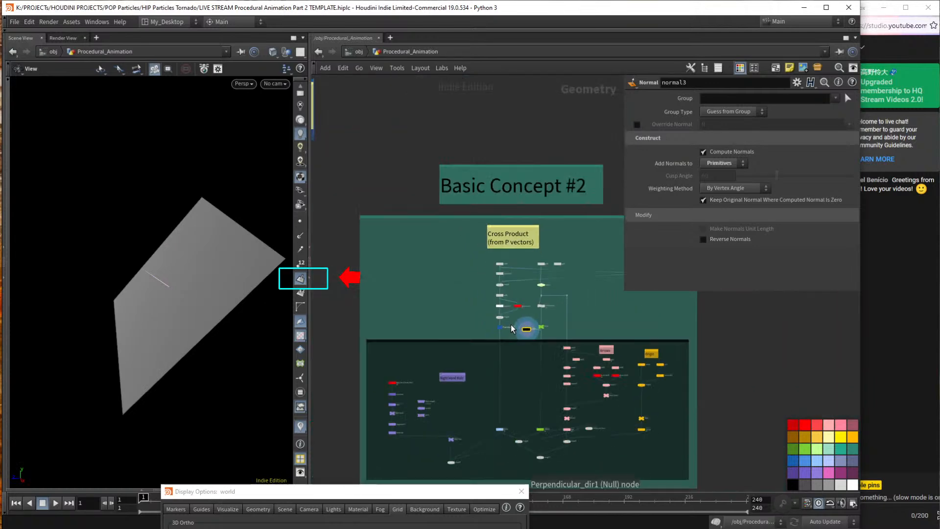
{"action": "scroll", "coordinate": [485, 302], "scroll_direction": "up", "scroll_amount": 5}
{"action": "scroll", "coordinate": [511, 298], "scroll_direction": "up", "scroll_amount": 6}
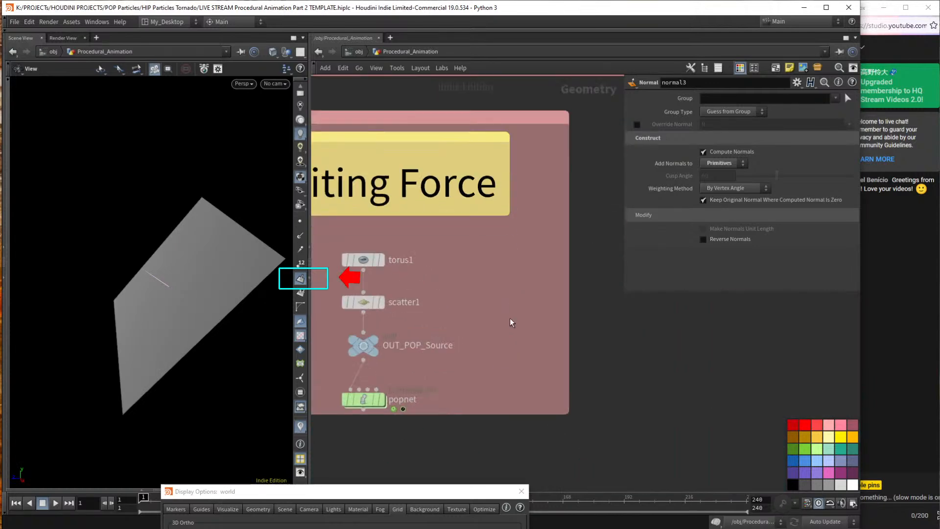
{"action": "middle_click_drag", "start_coordinate": [511, 322], "coordinate": [612, 306]}
{"action": "mouse_move", "coordinate": [474, 389]}
{"action": "left_click", "coordinate": [487, 361]}
{"action": "double_click", "coordinate": [465, 384]}
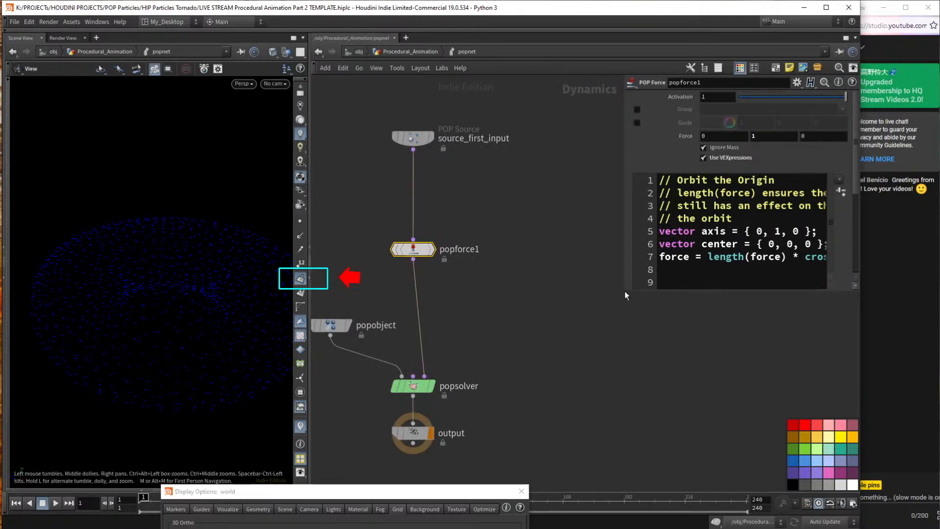
{"action": "left_click_drag", "start_coordinate": [624, 293], "coordinate": [489, 358]}
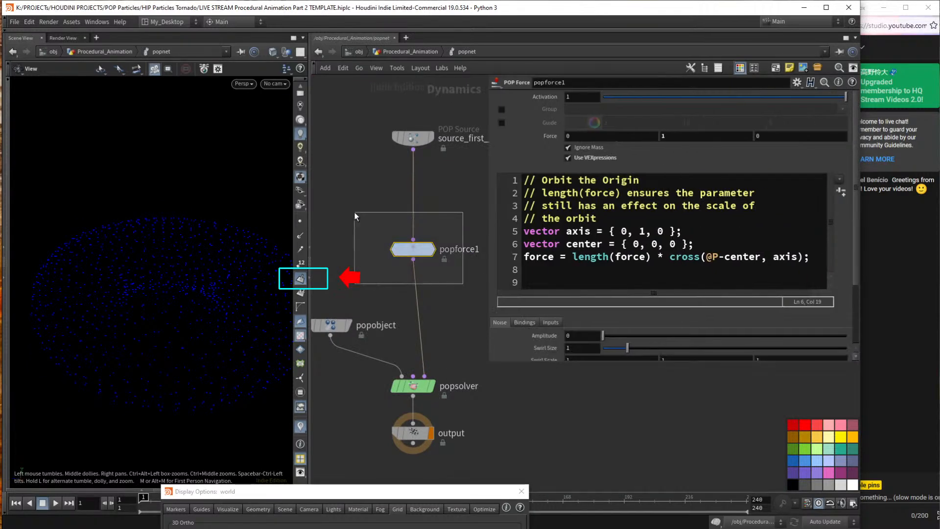
Examine popforce1's VEXpression, highlighting cross(@P-center, axis), its @P and center terms, and the vector center line.
{"action": "left_click_drag", "start_coordinate": [670, 255], "coordinate": [807, 260]}
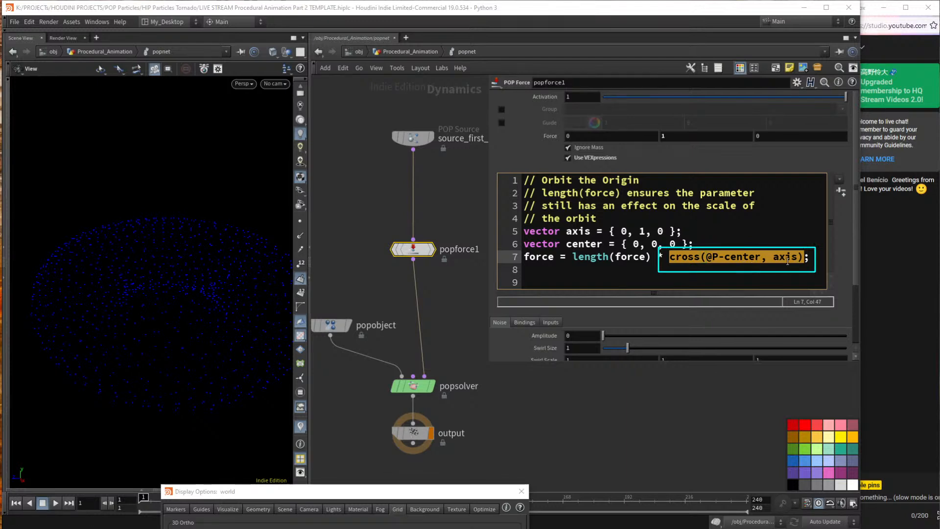
{"action": "left_click_drag", "start_coordinate": [707, 257], "coordinate": [762, 258]}
{"action": "left_click", "coordinate": [706, 257]}
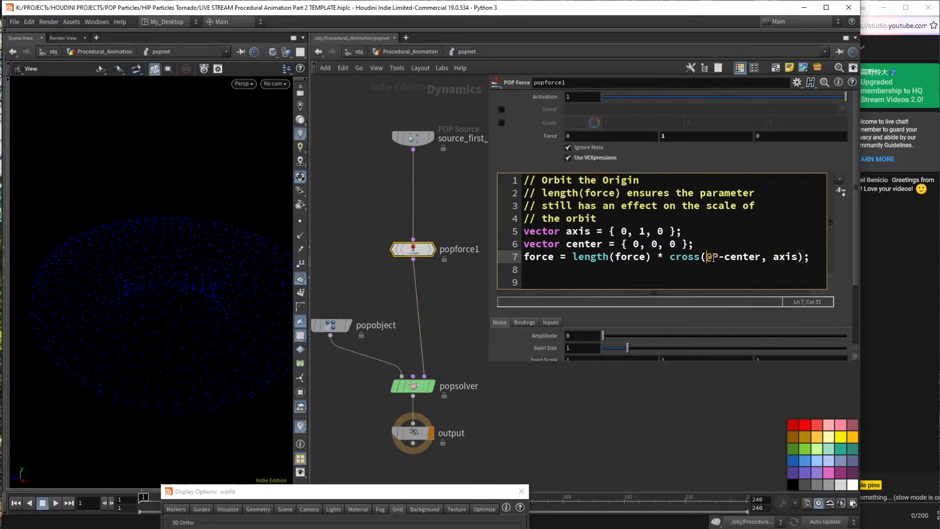
{"action": "double_click", "coordinate": [710, 256]}
{"action": "double_click", "coordinate": [742, 256]}
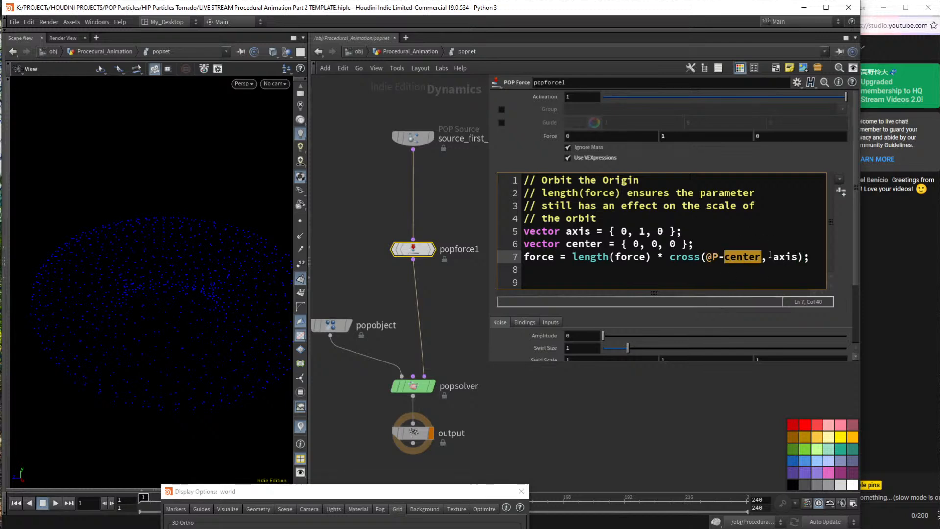
{"action": "left_click_drag", "start_coordinate": [723, 243], "coordinate": [522, 243]}
{"action": "left_click", "coordinate": [675, 244]}
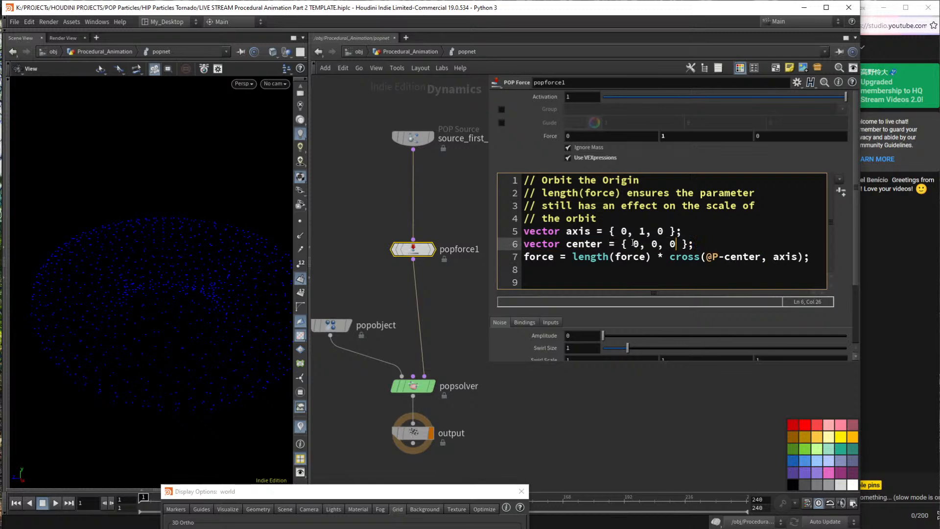
{"action": "left_click_drag", "start_coordinate": [676, 247], "coordinate": [522, 246]}
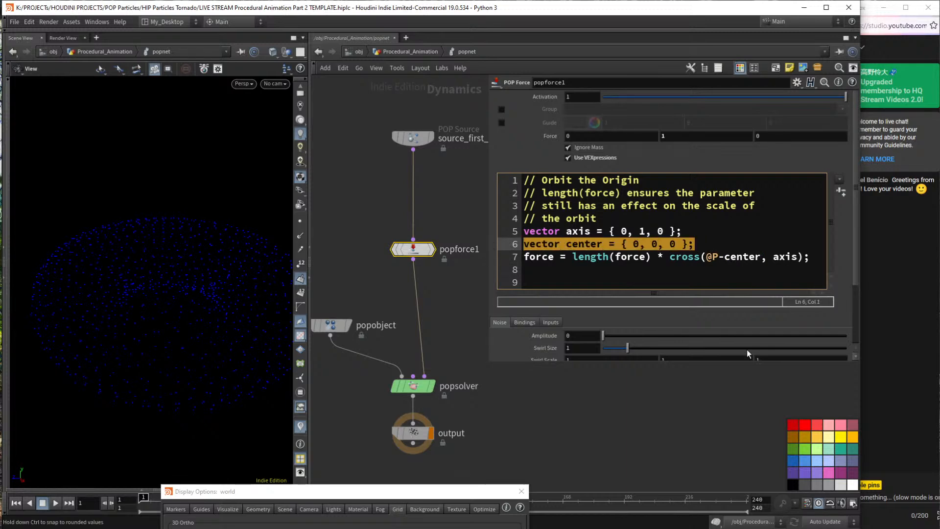
{"action": "left_click_drag", "start_coordinate": [719, 256], "coordinate": [710, 257]}
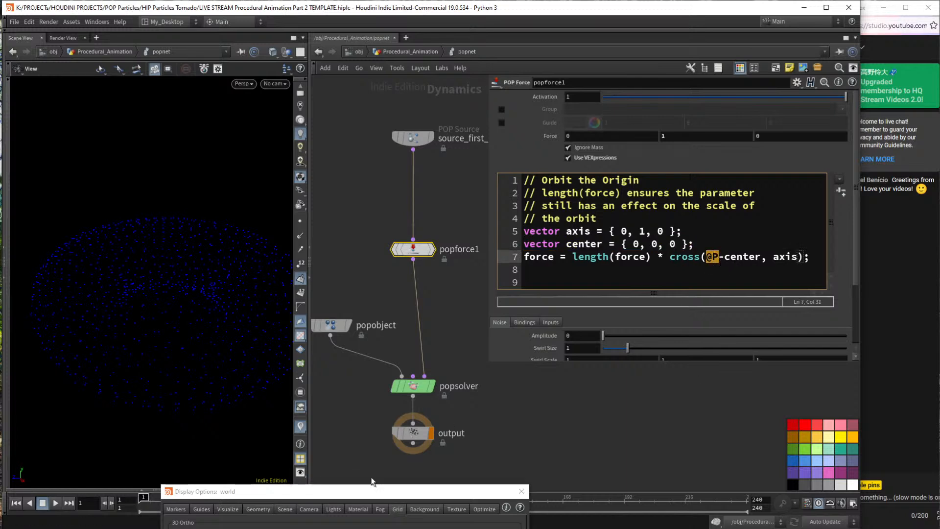
Reveal the Geometry Spreadsheet below the viewport, enlarge it, and widen its object tree.
{"action": "left_click_drag", "start_coordinate": [327, 490], "coordinate": [525, 463]}
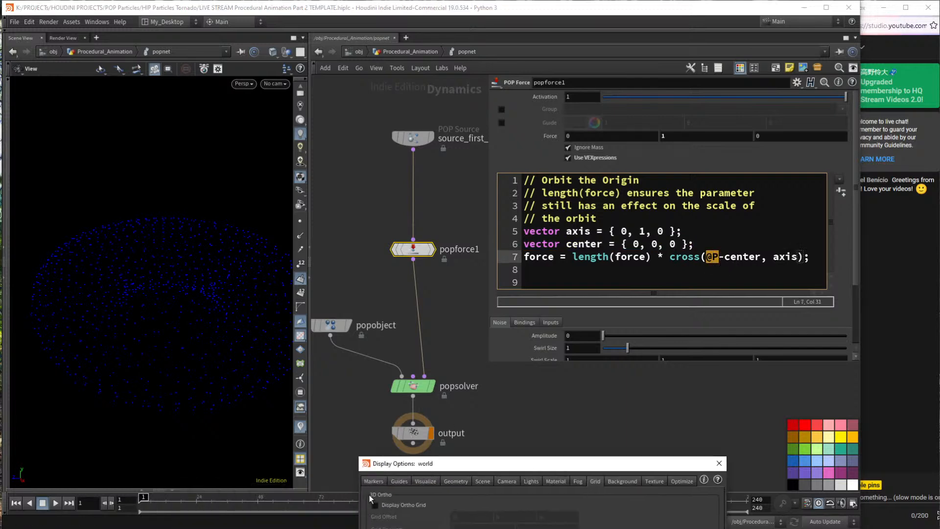
{"action": "left_click", "coordinate": [172, 488]}
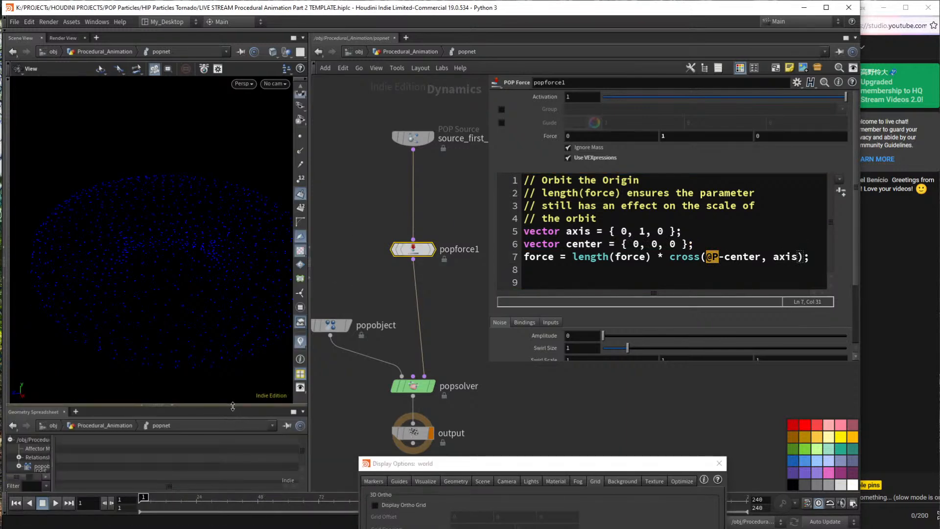
{"action": "left_click_drag", "start_coordinate": [231, 406], "coordinate": [147, 338]}
{"action": "left_click_drag", "start_coordinate": [52, 389], "coordinate": [96, 392]}
Expand popobject in the Geometry Spreadsheet, select the popobject node in the network, and show its Geometry data.
{"action": "left_click", "coordinate": [20, 399]}
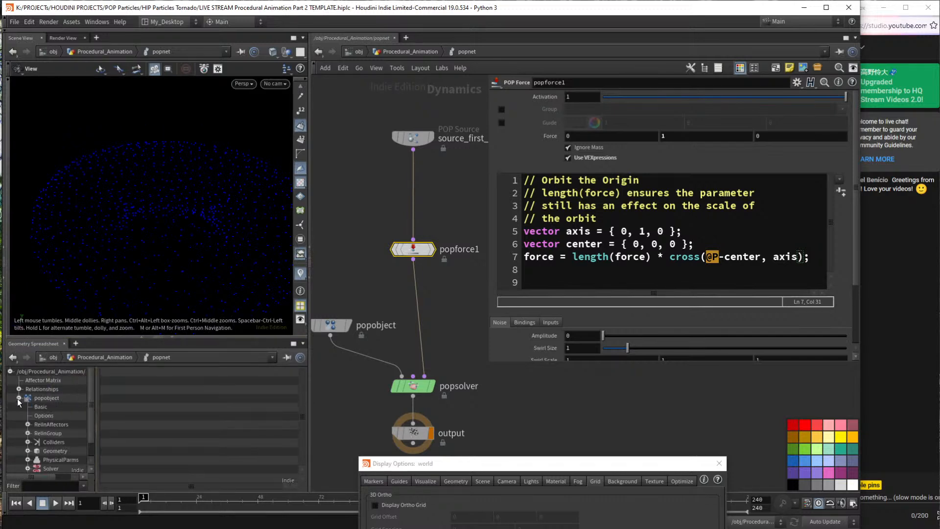
{"action": "left_click", "coordinate": [46, 399]}
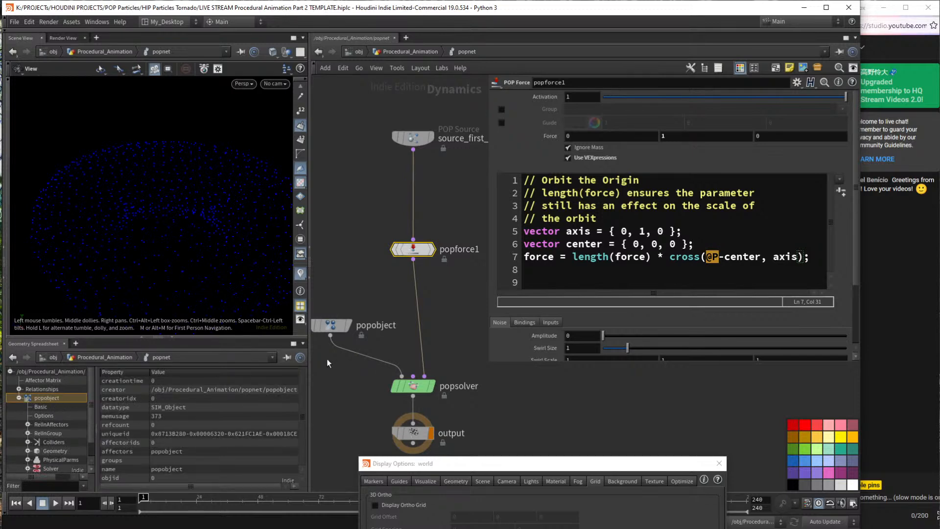
{"action": "left_click_drag", "start_coordinate": [365, 297], "coordinate": [350, 361]}
{"action": "middle_click_drag", "start_coordinate": [366, 401], "coordinate": [360, 402]}
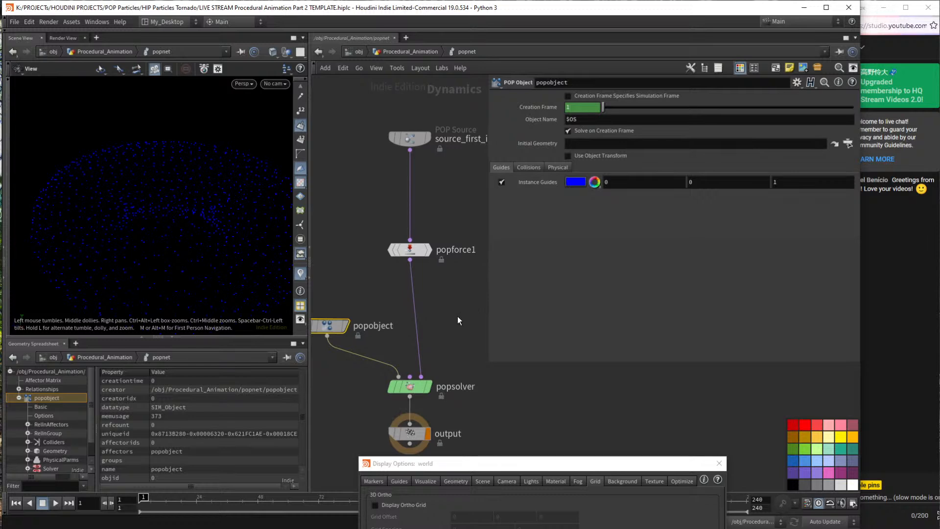
{"action": "left_click", "coordinate": [54, 451]}
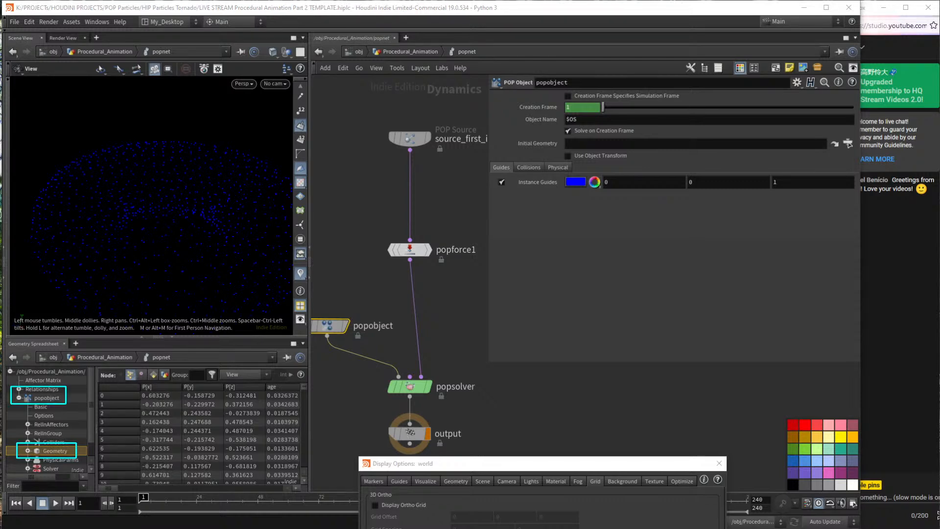
Examine the particles' P values in the spreadsheet, and highlight the arguments @P-center, axis in popforce1's VEXpression.
{"action": "left_click", "coordinate": [203, 422]}
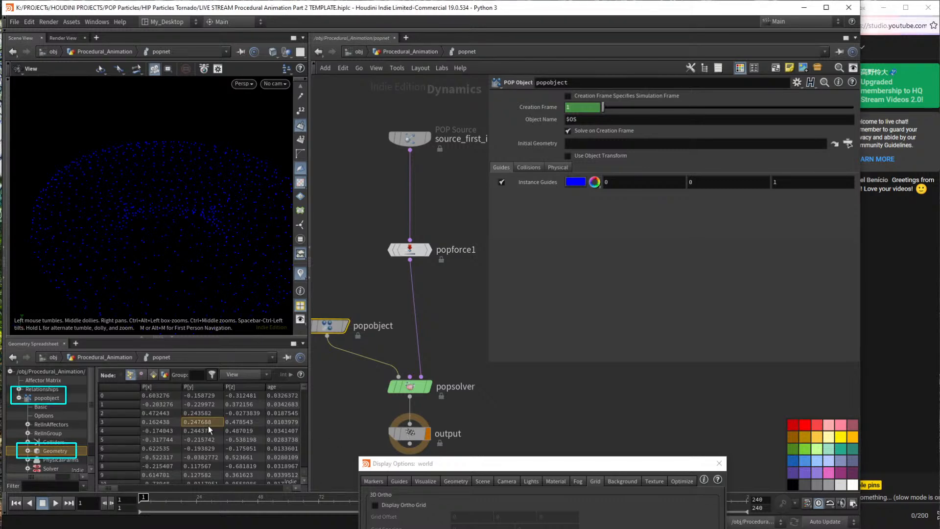
{"action": "mouse_move", "coordinate": [112, 495]}
{"action": "left_mouse_down"}
{"action": "mouse_move", "coordinate": [243, 497]}
{"action": "mouse_move", "coordinate": [109, 502]}
{"action": "left_mouse_up"}
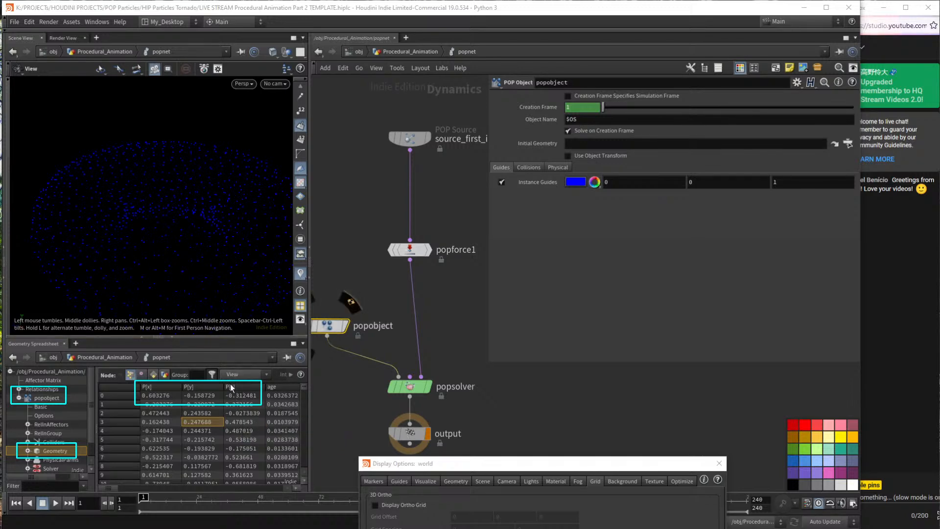
{"action": "left_click", "coordinate": [400, 249]}
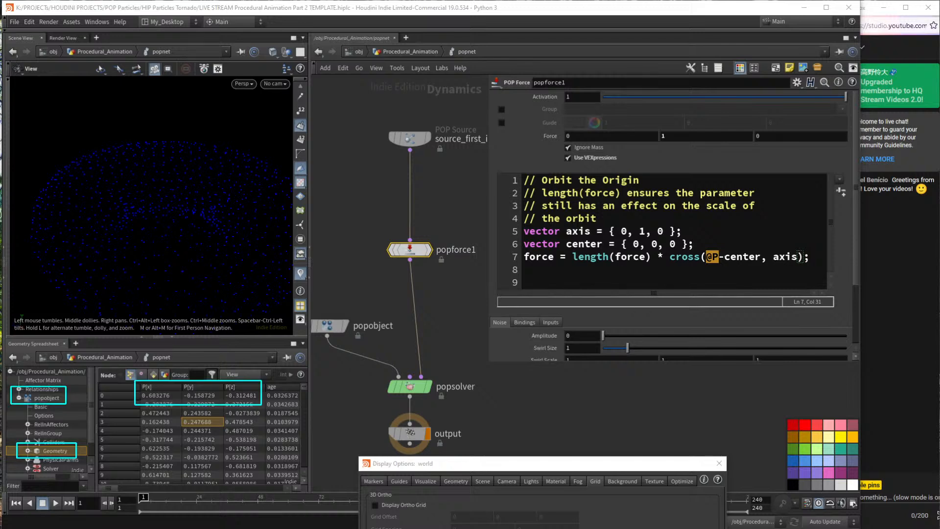
{"action": "left_click_drag", "start_coordinate": [708, 257], "coordinate": [799, 257]}
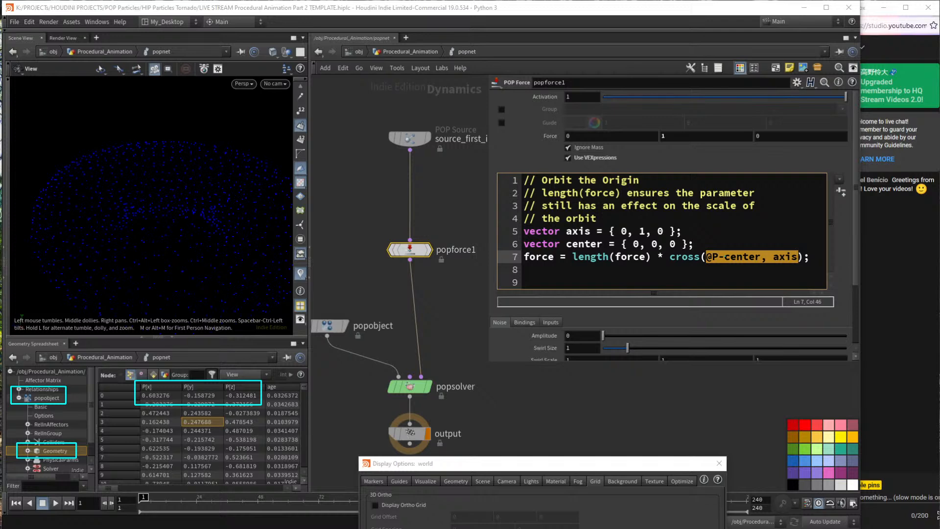
Bring up the Houdini documentation page for the cross VEX function, enlarge it, and examine the function signature before putting it away.
{"action": "left_click_drag", "start_coordinate": [939, 343], "coordinate": [431, 66]}
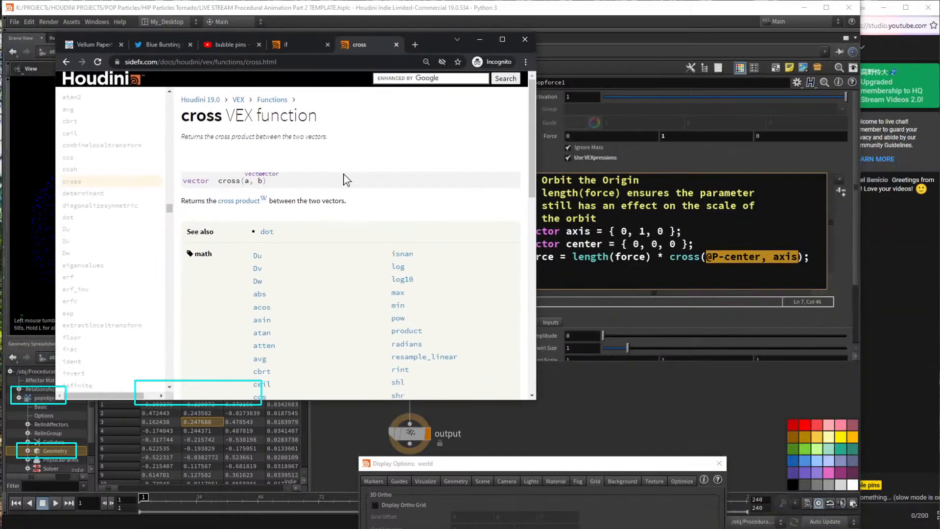
{"action": "scroll", "coordinate": [408, 237], "scroll_direction": "up", "scroll_amount": 2, "text": "ctrl"}
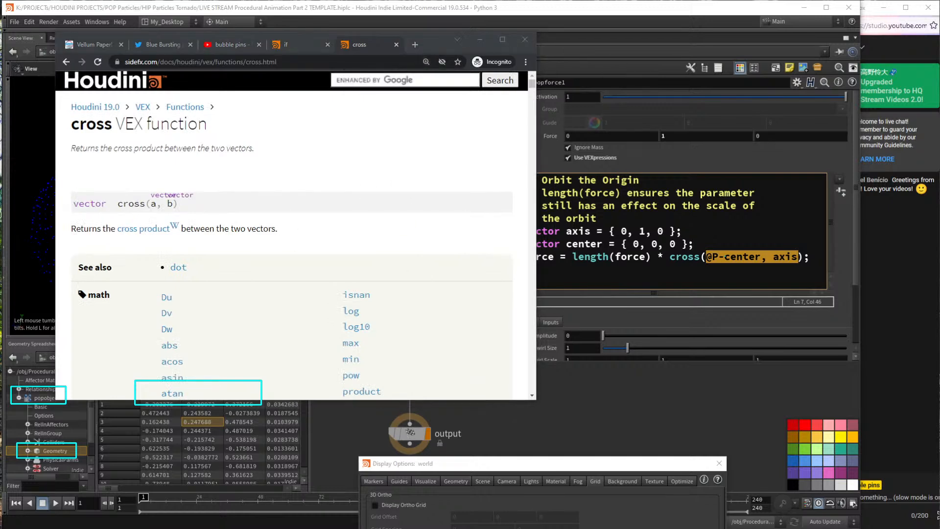
{"action": "left_click_drag", "start_coordinate": [51, 183], "coordinate": [229, 220]}
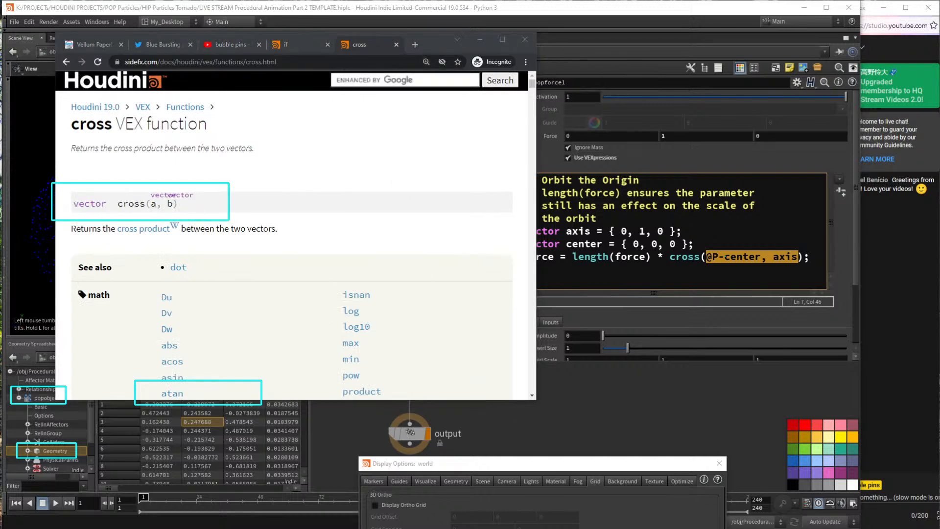
{"action": "key", "text": "Escape"}
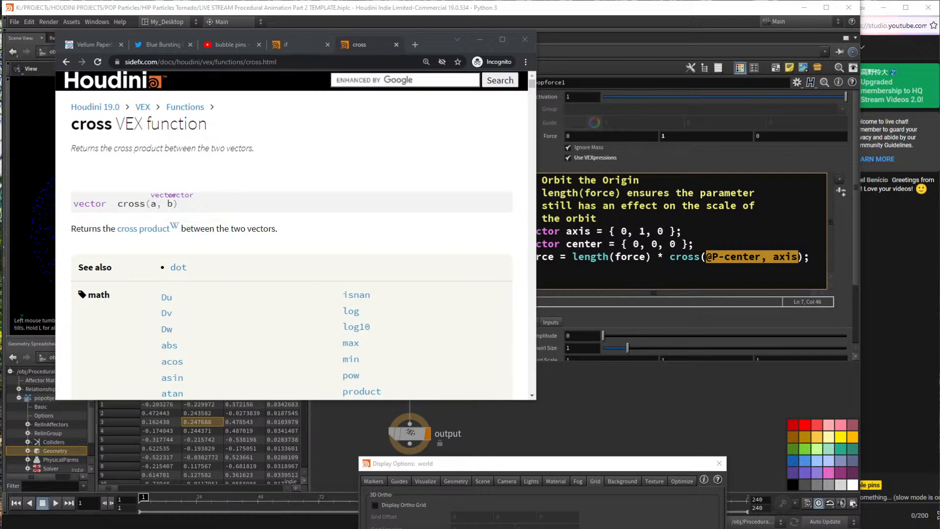
{"action": "left_click_drag", "start_coordinate": [70, 184], "coordinate": [200, 221]}
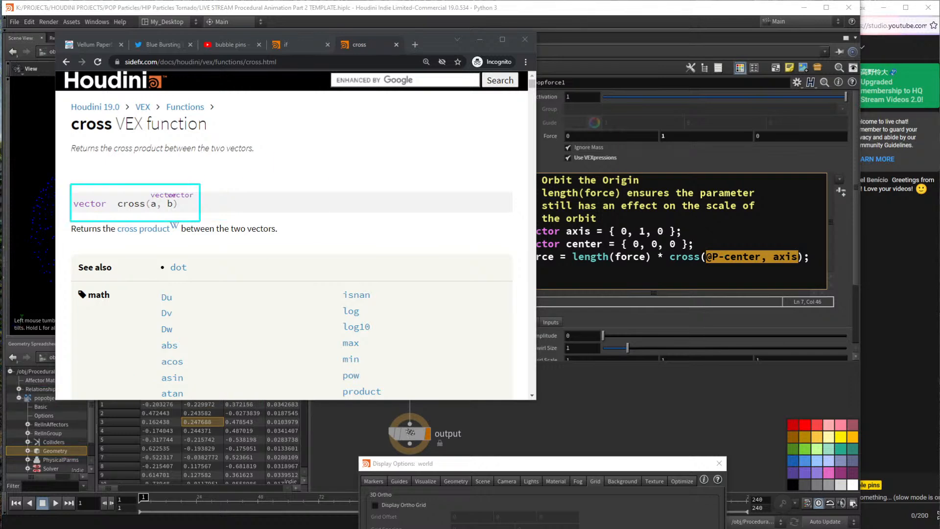
{"action": "left_click_drag", "start_coordinate": [322, 205], "coordinate": [224, 205]}
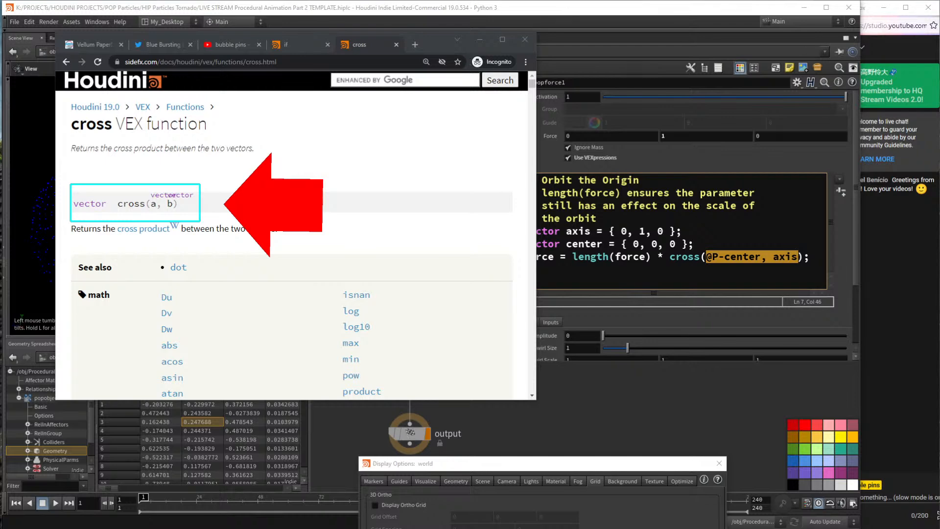
{"action": "left_click_drag", "start_coordinate": [436, 47], "coordinate": [939, 294]}
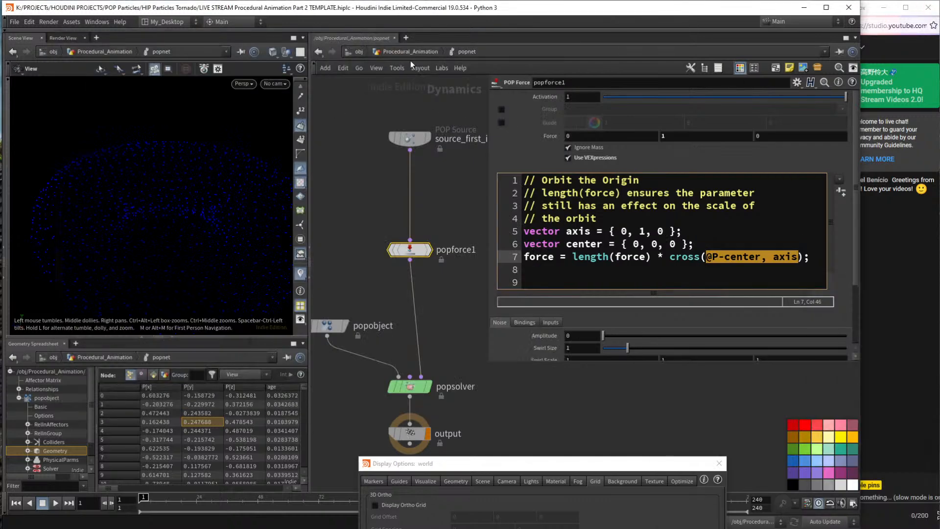
Highlight the axis argument and the cross function name in popforce1's force expression.
{"action": "left_click", "coordinate": [748, 264]}
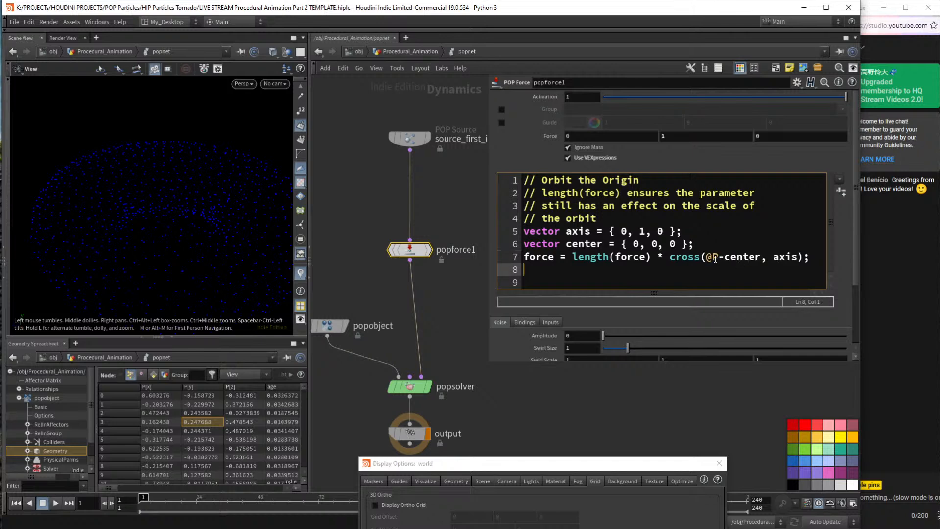
{"action": "left_click_drag", "start_coordinate": [707, 258], "coordinate": [801, 259]}
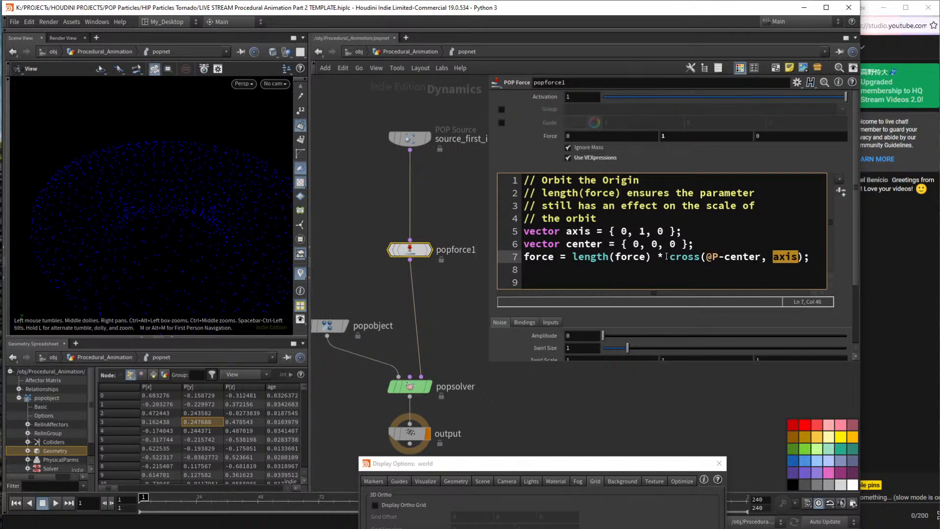
{"action": "double_click", "coordinate": [691, 257]}
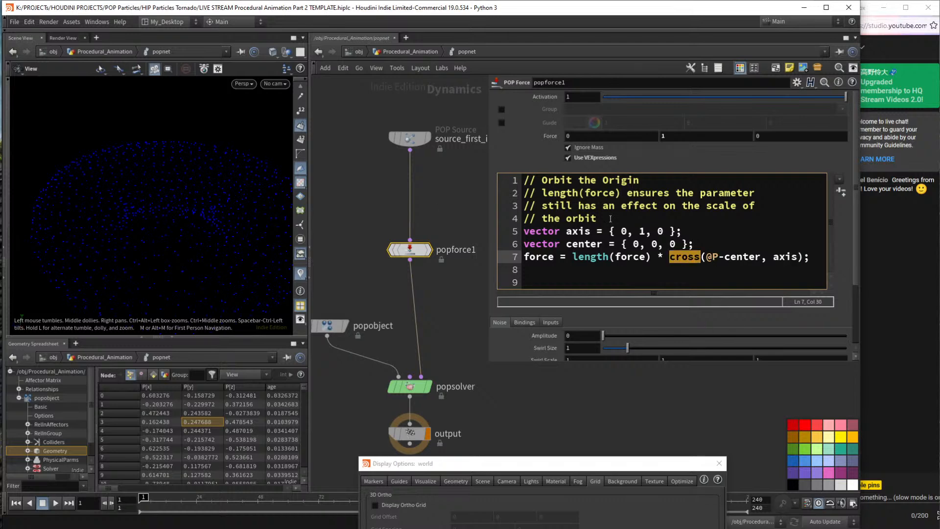
Return to the Procedural_Animation network, hide the parameter pane, and display normal3 under Cross Product (from P vectors).
{"action": "left_click", "coordinate": [405, 51]}
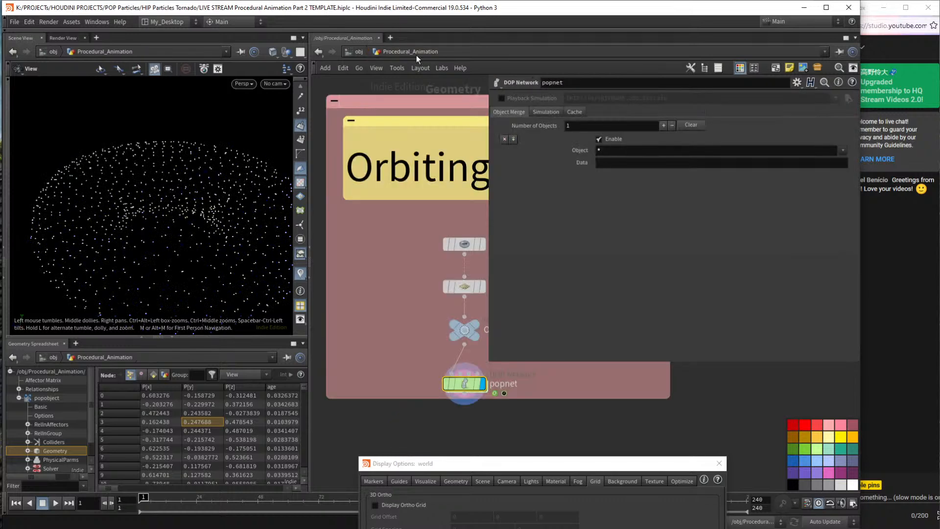
{"action": "scroll", "coordinate": [416, 319], "scroll_direction": "down", "scroll_amount": 3}
{"action": "scroll", "coordinate": [446, 328], "scroll_direction": "down", "scroll_amount": 2}
{"action": "key", "text": "p"}
{"action": "scroll", "coordinate": [553, 357], "scroll_direction": "down", "scroll_amount": 4}
{"action": "middle_click_drag", "start_coordinate": [651, 380], "coordinate": [377, 185]}
{"action": "scroll", "coordinate": [510, 232], "scroll_direction": "up", "scroll_amount": 5}
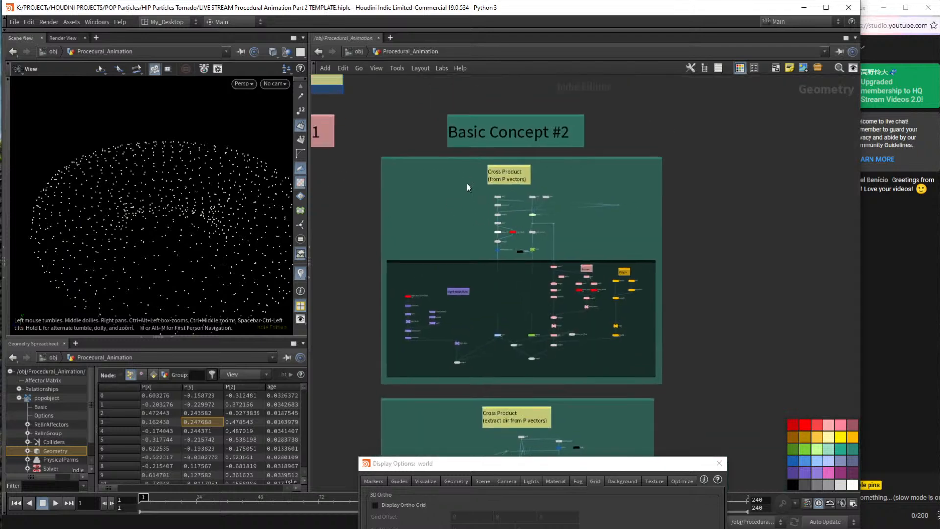
{"action": "scroll", "coordinate": [593, 260], "scroll_direction": "up", "scroll_amount": 3}
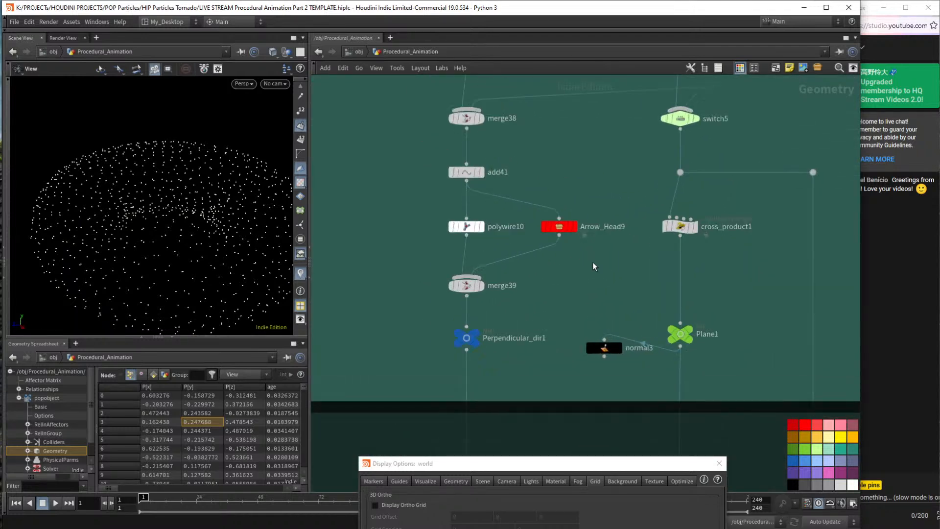
{"action": "left_click", "coordinate": [616, 395]}
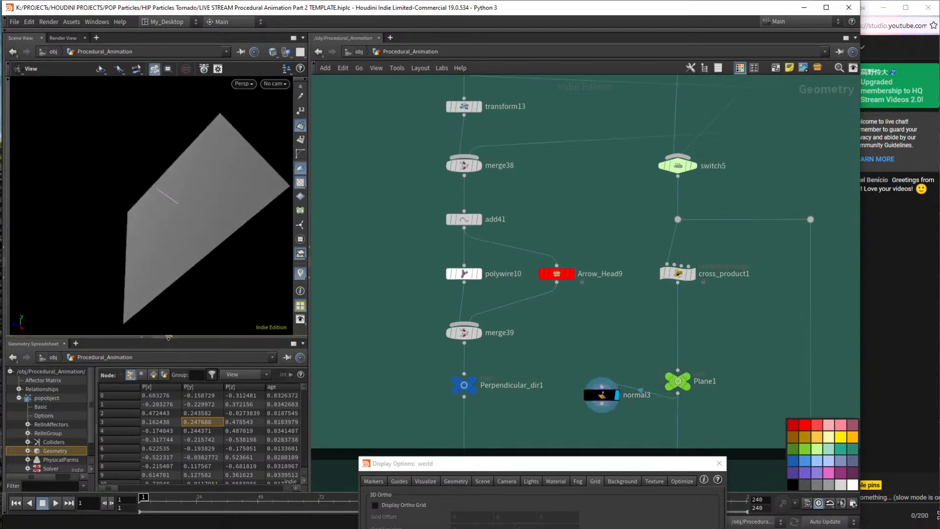
Hide the Geometry Spreadsheet to enlarge the viewport, and turn on point display for the plane.
{"action": "key", "text": "ctrl+b"}
{"action": "mouse_move", "coordinate": [189, 284]}
{"action": "left_mouse_down"}
{"action": "mouse_move", "coordinate": [125, 275]}
{"action": "mouse_move", "coordinate": [199, 281]}
{"action": "mouse_move", "coordinate": [193, 267]}
{"action": "left_mouse_up"}
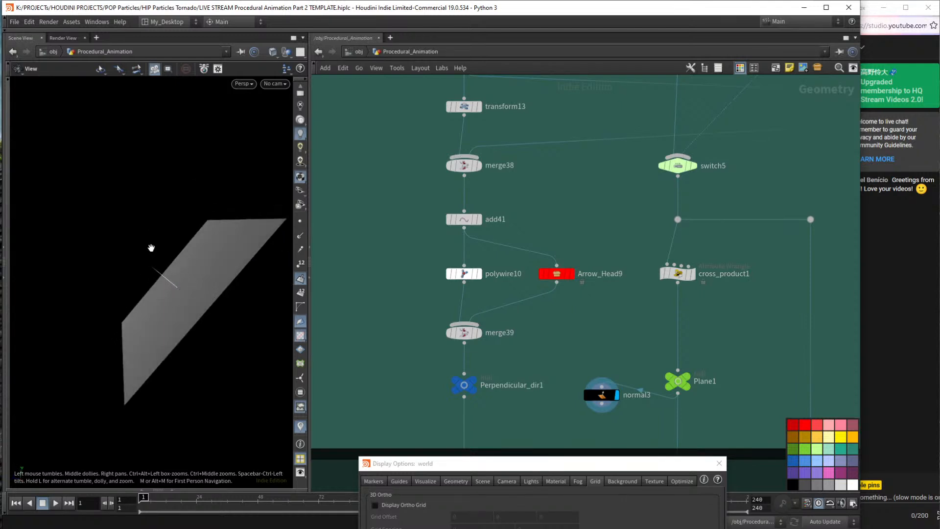
{"action": "left_click_drag", "start_coordinate": [217, 277], "coordinate": [253, 272]}
{"action": "left_click", "coordinate": [300, 221]}
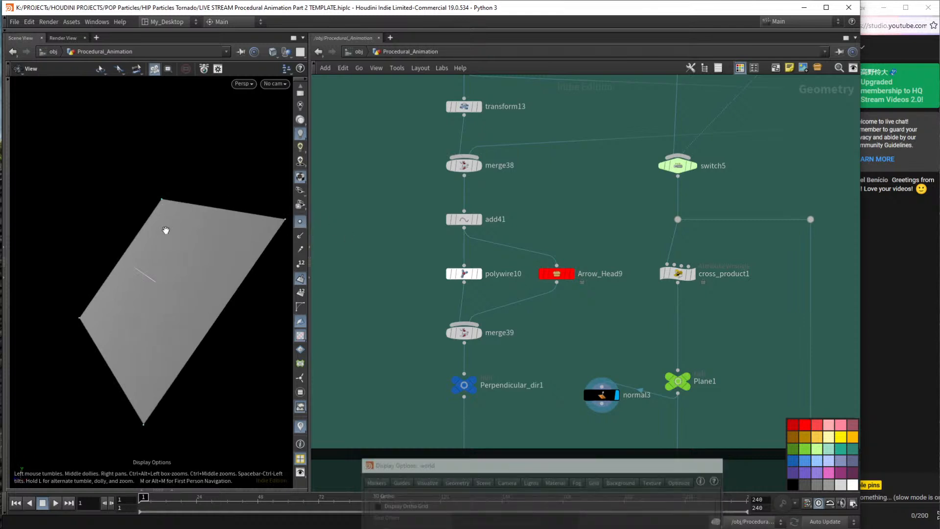
Set the viewport's point marker size to 7.5 in the display options.
{"action": "key", "text": "d"}
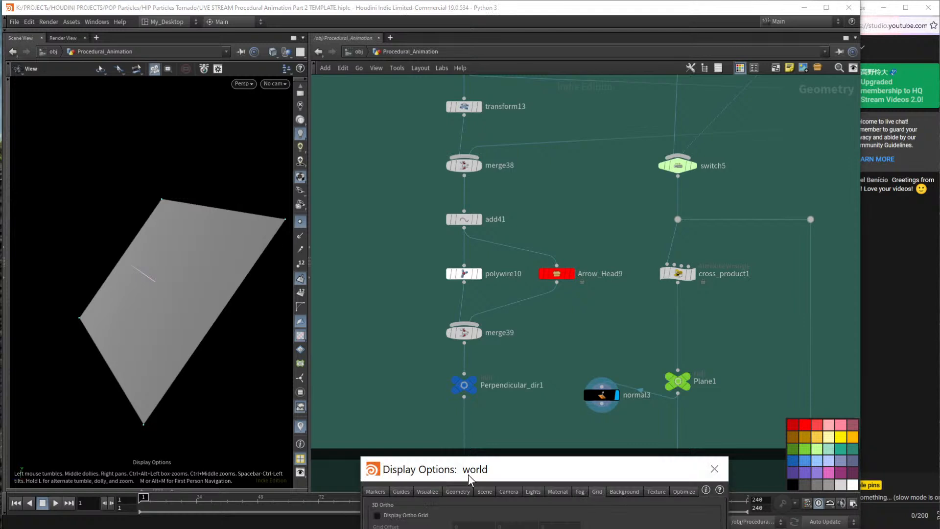
{"action": "left_click_drag", "start_coordinate": [468, 476], "coordinate": [458, 342]}
{"action": "left_click", "coordinate": [393, 357]}
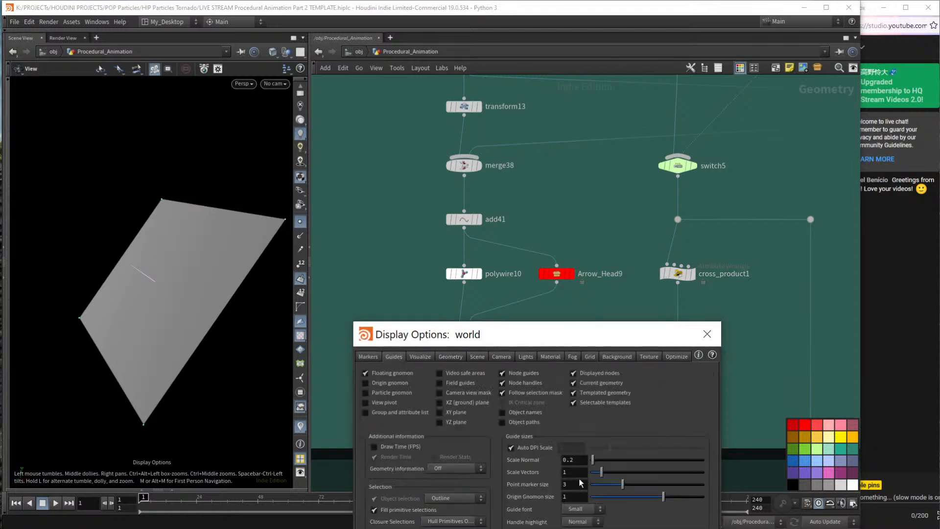
{"action": "type", "text": "6"}
{"action": "key", "text": "Return"}
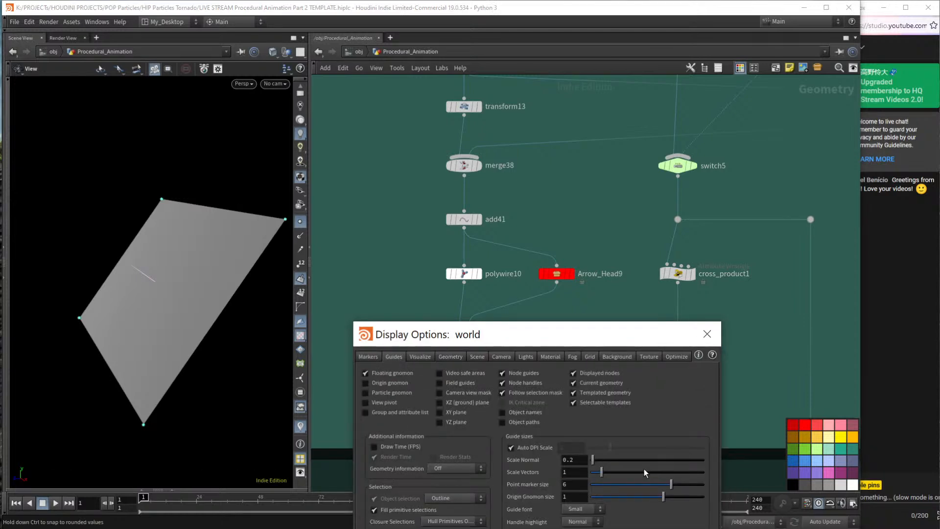
{"action": "left_click", "coordinate": [577, 483]}
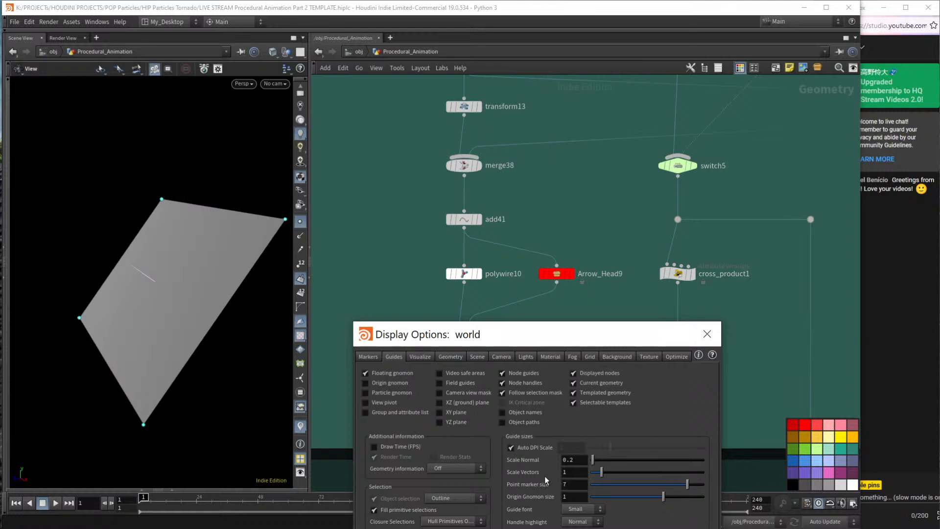
{"action": "type", "text": "7"}
{"action": "key", "text": "Return"}
{"action": "left_click", "coordinate": [708, 334]}
Inspect the plane's corner points and its primitive normal from several angles.
{"action": "left_click_drag", "start_coordinate": [174, 233], "coordinate": [132, 253]}
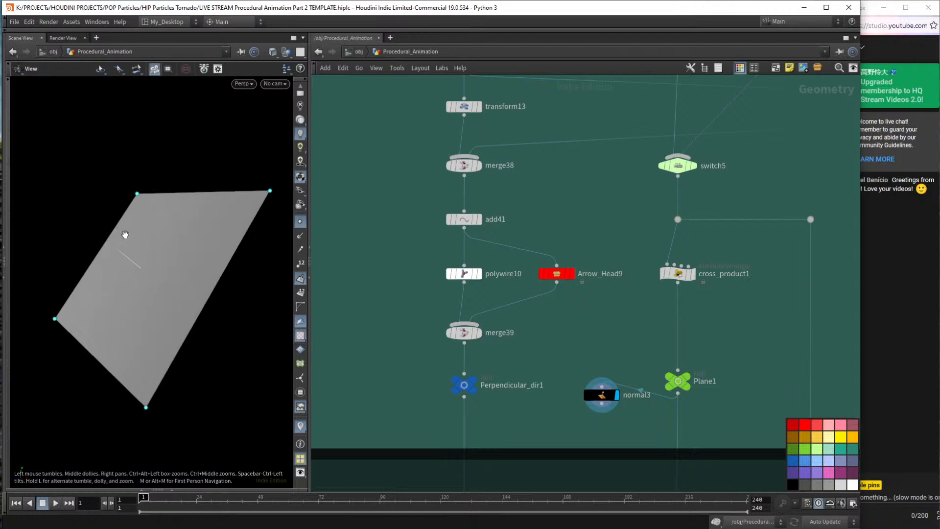
{"action": "left_click_drag", "start_coordinate": [206, 281], "coordinate": [132, 138]}
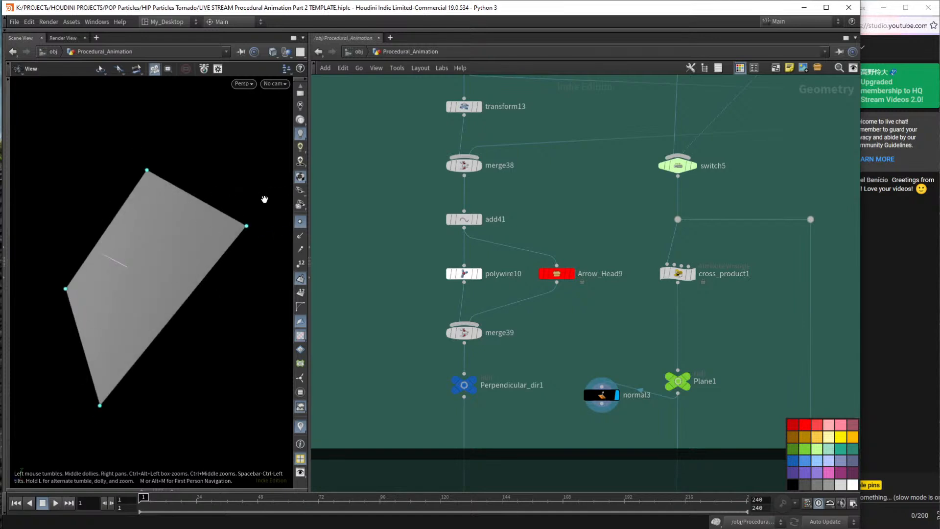
{"action": "scroll", "coordinate": [626, 408], "scroll_direction": "down", "scroll_amount": 3}
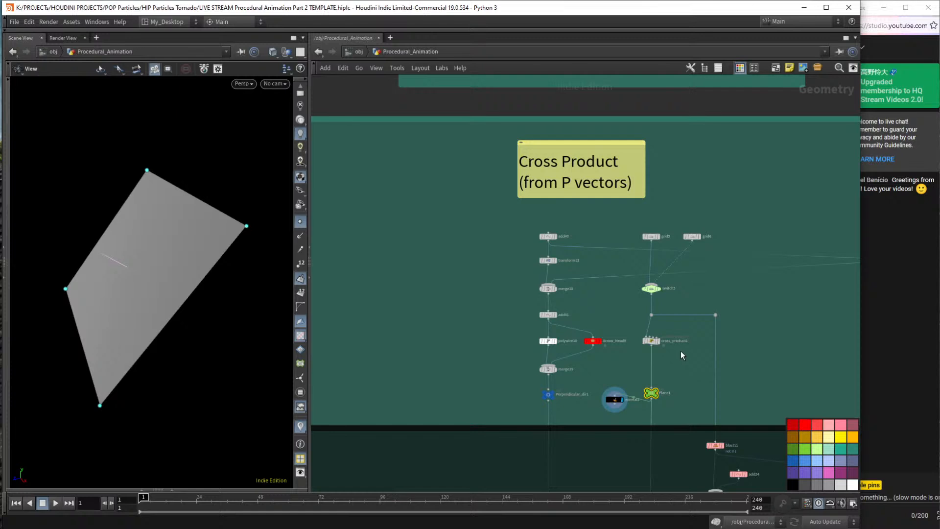
{"action": "left_click_drag", "start_coordinate": [214, 308], "coordinate": [167, 303]}
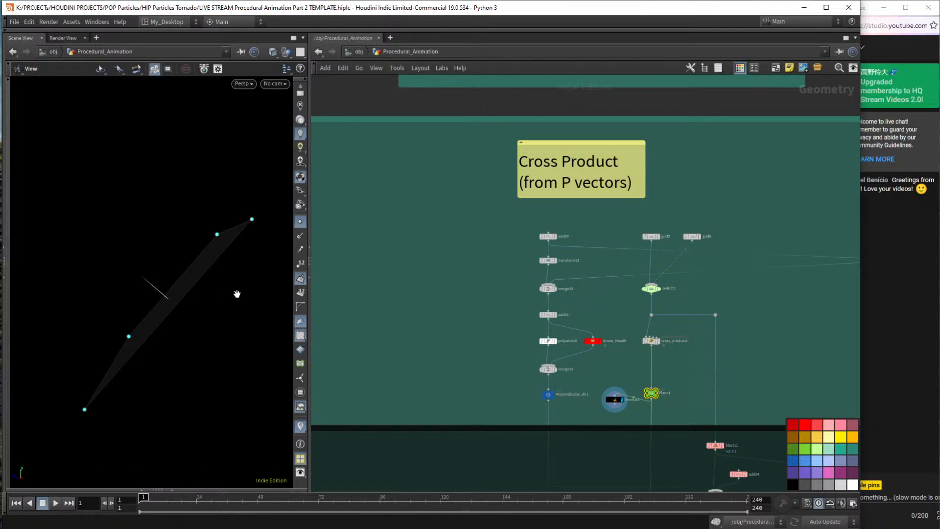
{"action": "left_click_drag", "start_coordinate": [226, 302], "coordinate": [176, 243]}
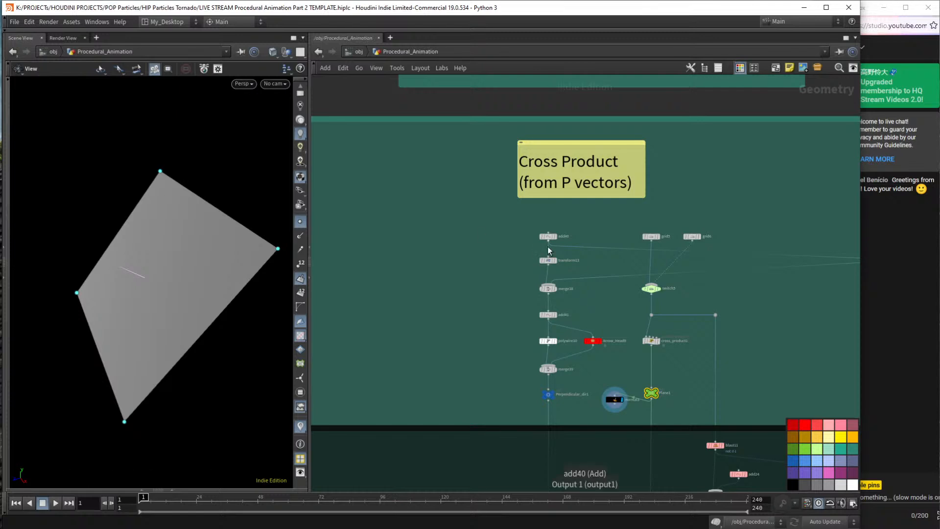
Display the arrow from merge39, and hide points and primitive normals in the viewport.
{"action": "scroll", "coordinate": [626, 375], "scroll_direction": "up", "scroll_amount": 4}
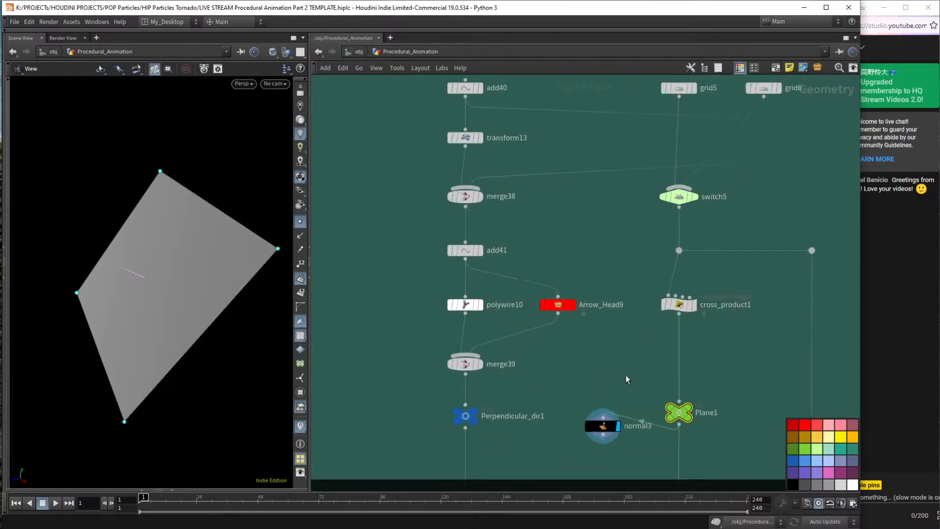
{"action": "left_click", "coordinate": [602, 425]}
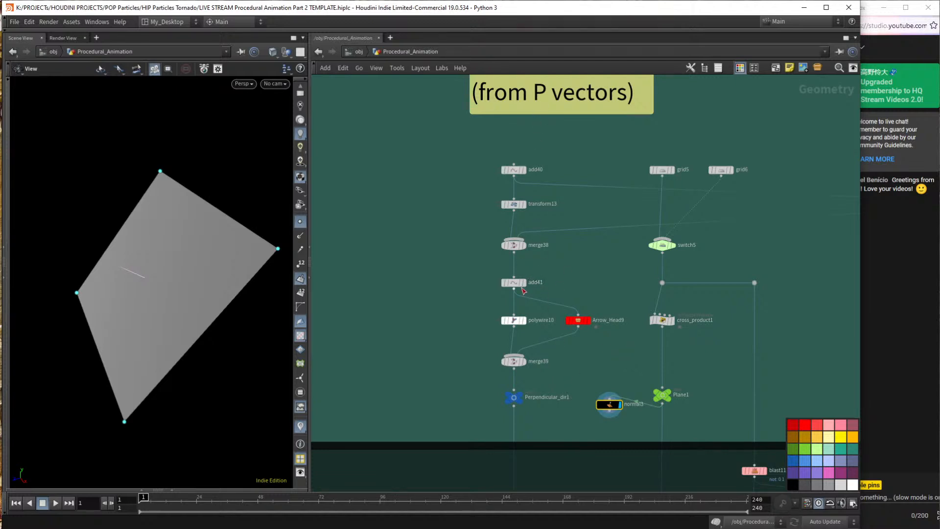
{"action": "left_click", "coordinate": [524, 362]}
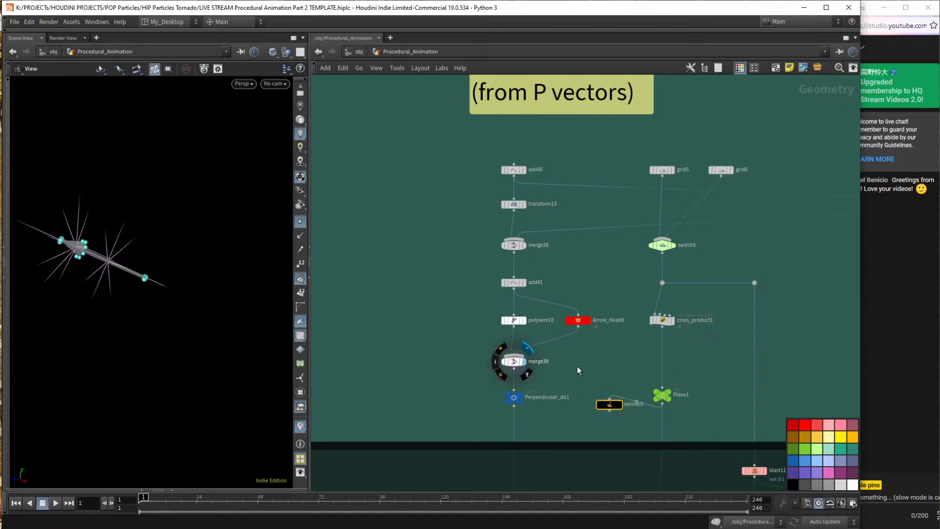
{"action": "left_click", "coordinate": [300, 223]}
{"action": "left_click", "coordinate": [300, 279]}
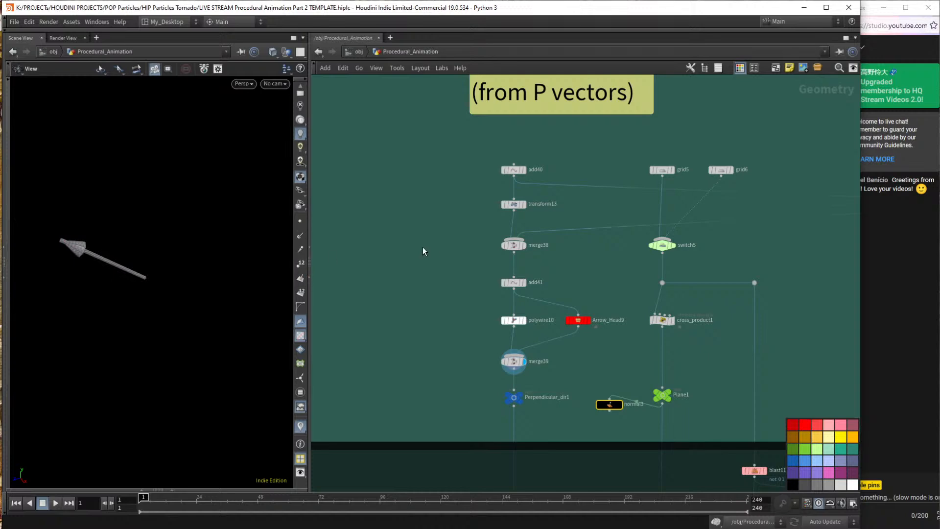
Turn on Display Ortho Grid in the viewport's grid settings and view the arrow against the grid.
{"action": "key", "text": "d"}
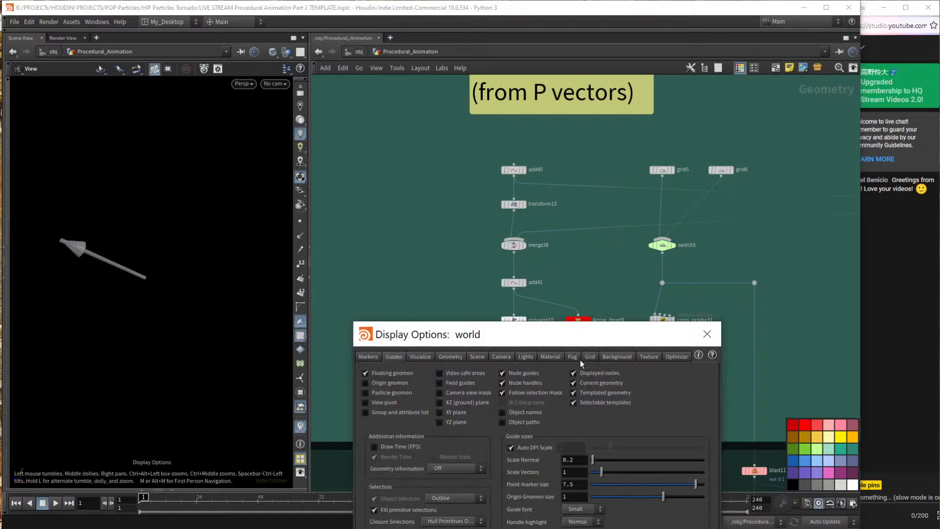
{"action": "left_click", "coordinate": [590, 357]}
{"action": "left_click", "coordinate": [396, 380]}
{"action": "left_click", "coordinate": [707, 334]}
{"action": "left_click_drag", "start_coordinate": [215, 276], "coordinate": [207, 255]}
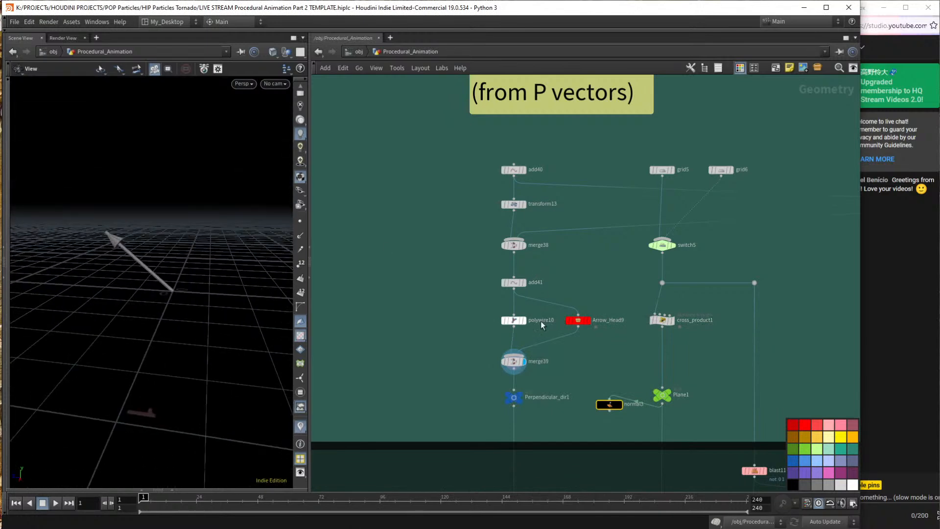
Display the BLUE1 node to show the perpendicular arrow in its assigned colour.
{"action": "scroll", "coordinate": [543, 397], "scroll_direction": "down", "scroll_amount": 2}
{"action": "middle_click_drag", "start_coordinate": [555, 405], "coordinate": [549, 194]}
{"action": "middle_click_drag", "start_coordinate": [551, 383], "coordinate": [560, 298]}
{"action": "mouse_move", "coordinate": [535, 356]}
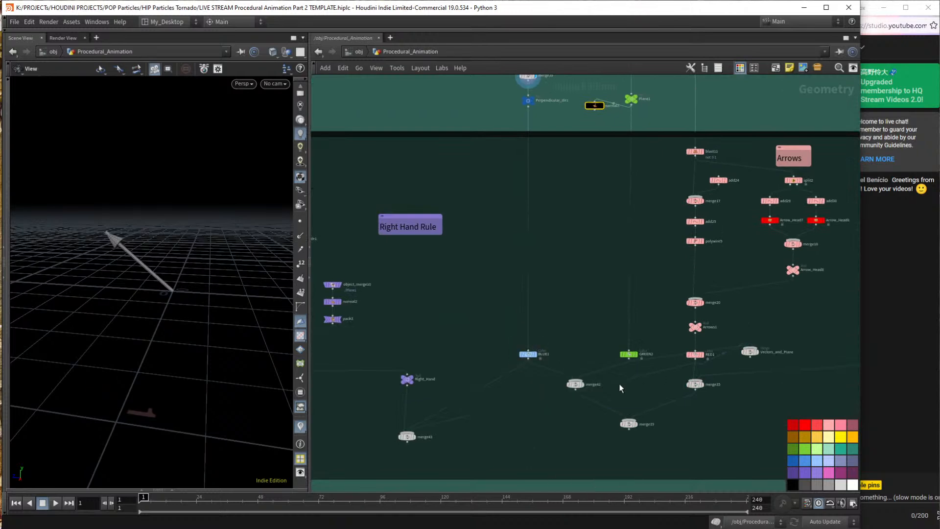
{"action": "left_click", "coordinate": [543, 346]}
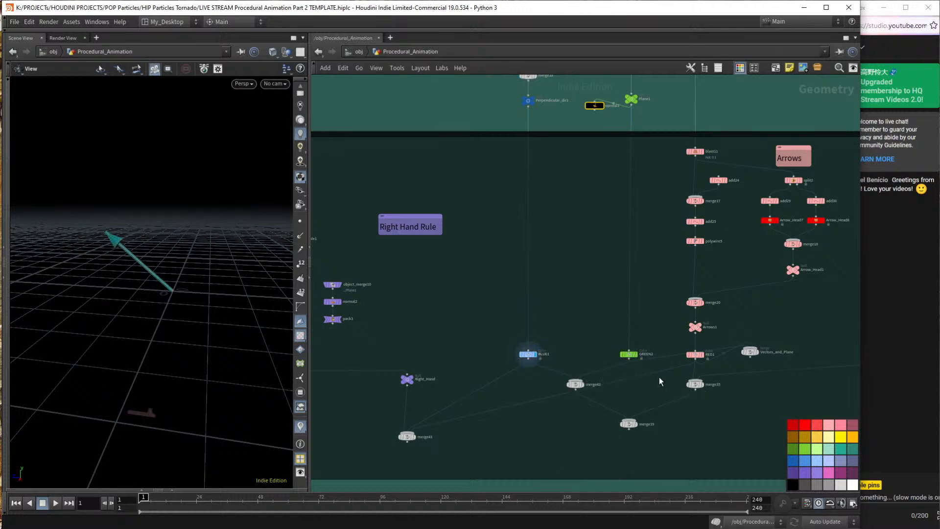
Display merge35 and inspect the two red vectors and their origin from several angles.
{"action": "left_click", "coordinate": [703, 385]}
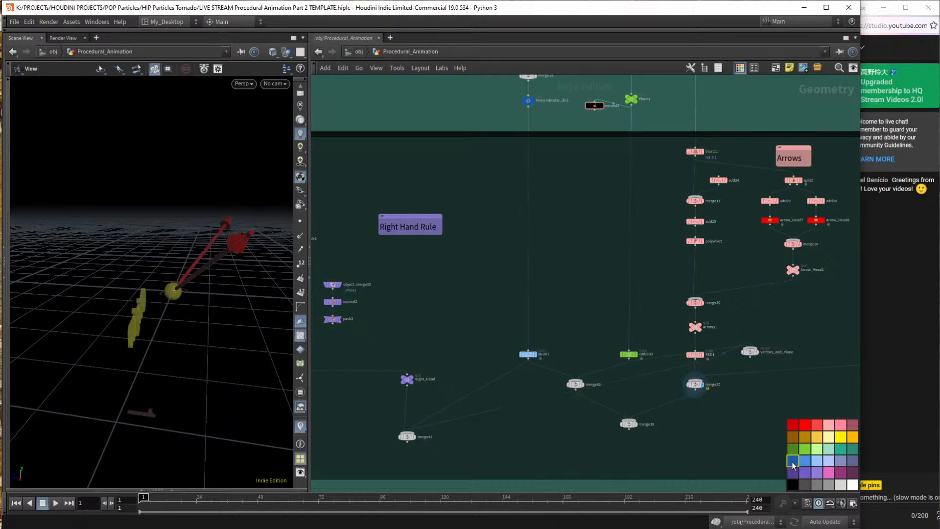
{"action": "left_click_drag", "start_coordinate": [172, 269], "coordinate": [210, 287]}
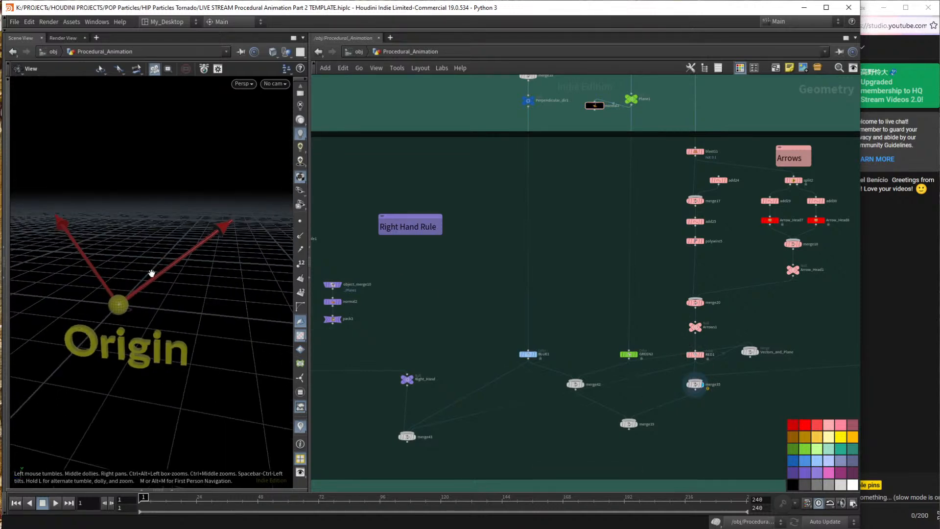
{"action": "left_click_drag", "start_coordinate": [128, 258], "coordinate": [104, 231]}
{"action": "left_click_drag", "start_coordinate": [125, 280], "coordinate": [118, 222]}
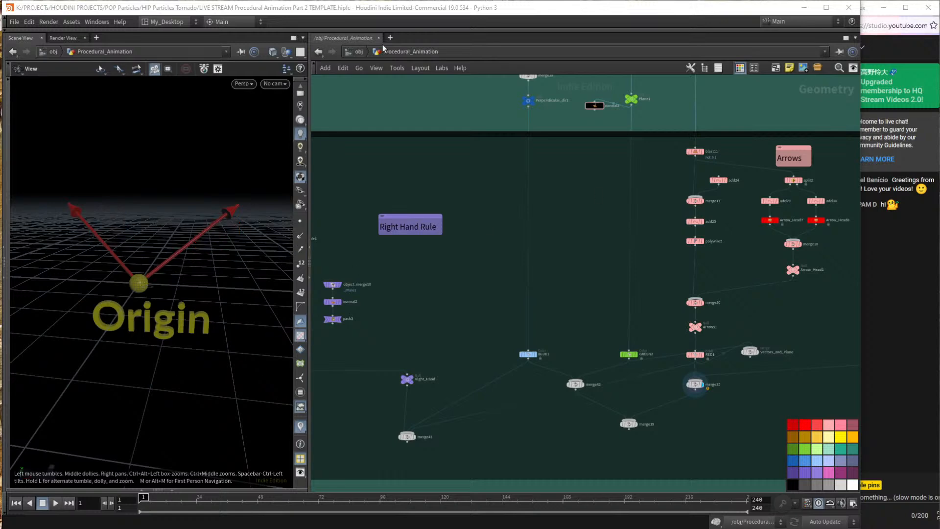
{"action": "left_click_drag", "start_coordinate": [139, 201], "coordinate": [93, 236]}
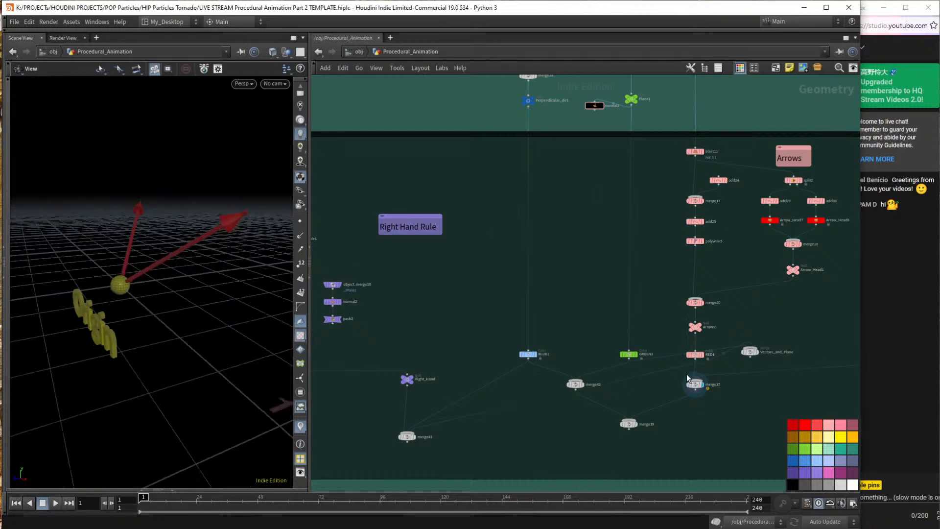
Combine GREEN2 and RED1 in a new Merge node and display the plane together with the two vectors.
{"action": "scroll", "coordinate": [657, 365], "scroll_direction": "up", "scroll_amount": 2}
{"action": "left_click_drag", "start_coordinate": [585, 352], "coordinate": [558, 267]}
{"action": "left_click", "coordinate": [560, 268]}
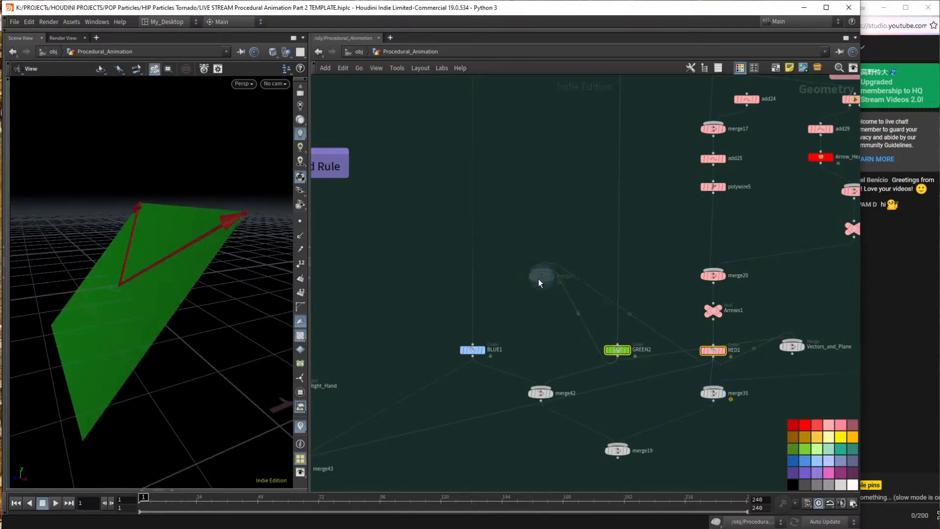
Display the RED1 output followed by merge35 to compare the arrows with and without the origin marker.
{"action": "left_click_drag", "start_coordinate": [260, 263], "coordinate": [211, 274]}
{"action": "left_click", "coordinate": [725, 350]}
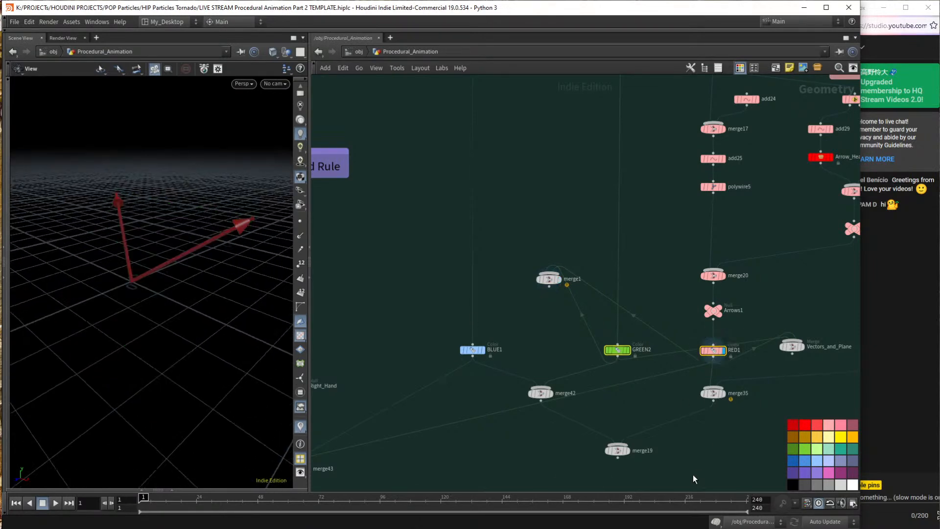
{"action": "left_click", "coordinate": [727, 395]}
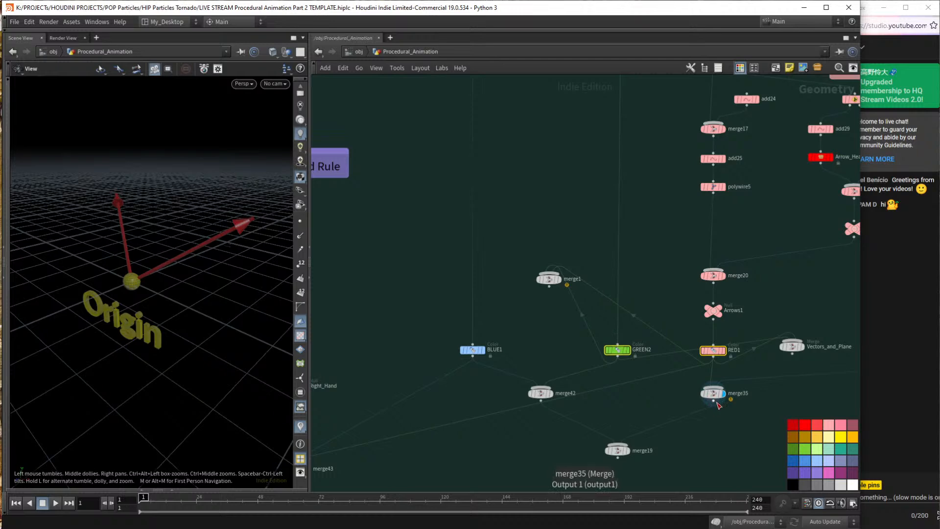
Feed merge35 into merge1 in place of RED1, and display merge1 in the viewport.
{"action": "left_click_drag", "start_coordinate": [609, 302], "coordinate": [718, 431]}
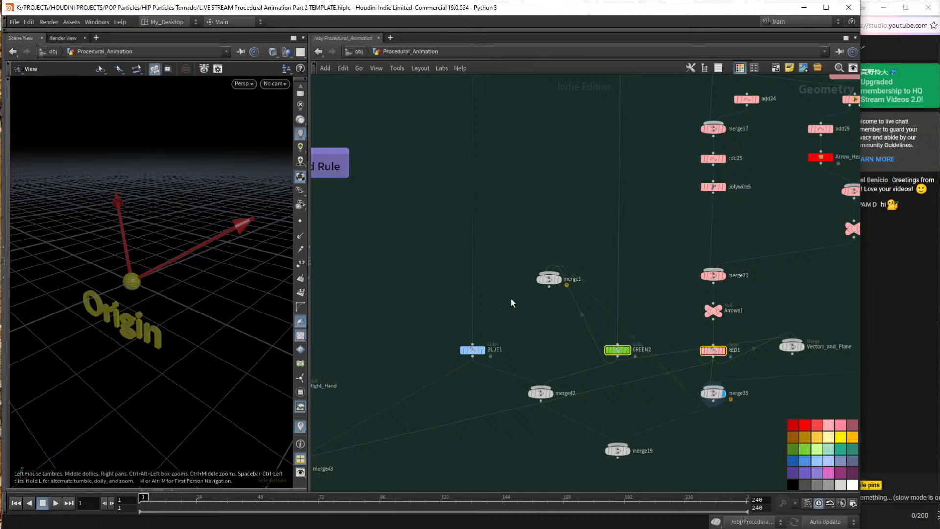
{"action": "left_click", "coordinate": [559, 279]}
{"action": "left_click_drag", "start_coordinate": [57, 326], "coordinate": [143, 285]}
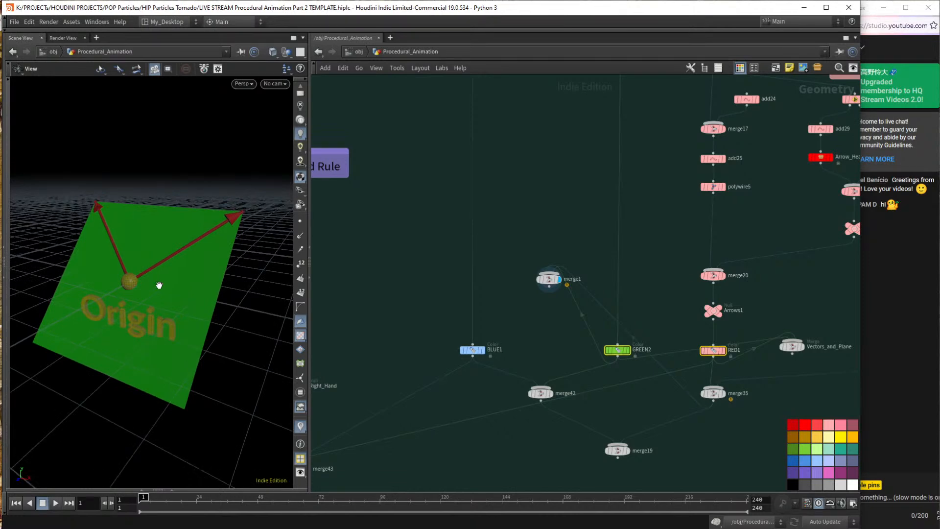
{"action": "left_click_drag", "start_coordinate": [166, 241], "coordinate": [134, 212]}
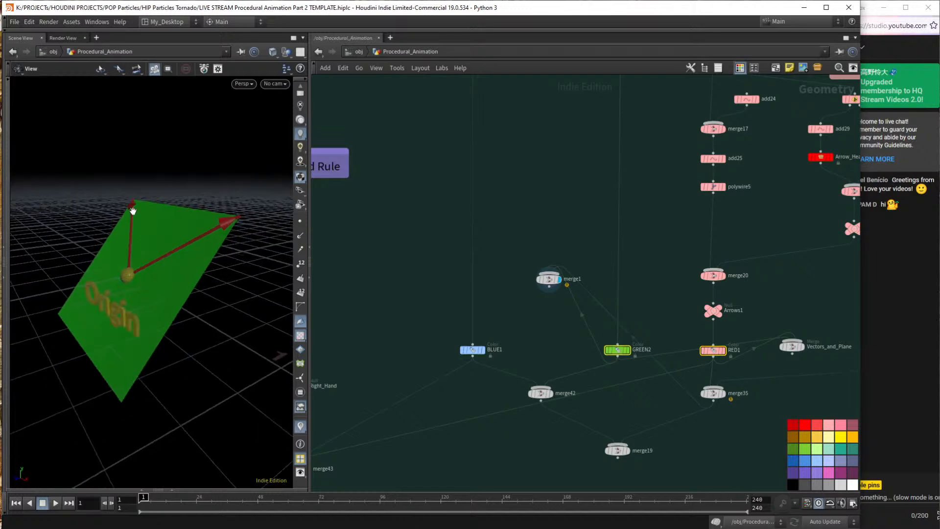
{"action": "left_click_drag", "start_coordinate": [243, 216], "coordinate": [252, 219]}
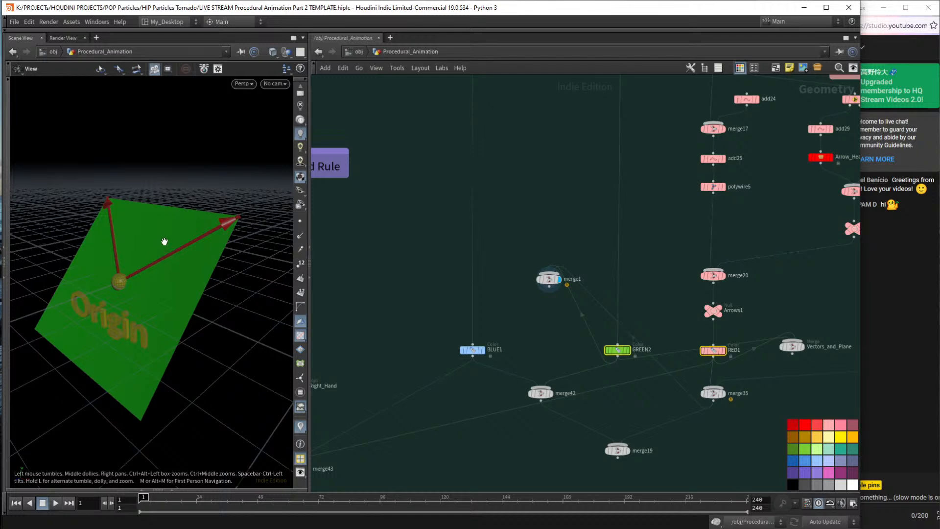
Display the Plane1 null's output by itself.
{"action": "left_click_drag", "start_coordinate": [134, 225], "coordinate": [128, 233]}
{"action": "middle_click_drag", "start_coordinate": [549, 196], "coordinate": [513, 467]}
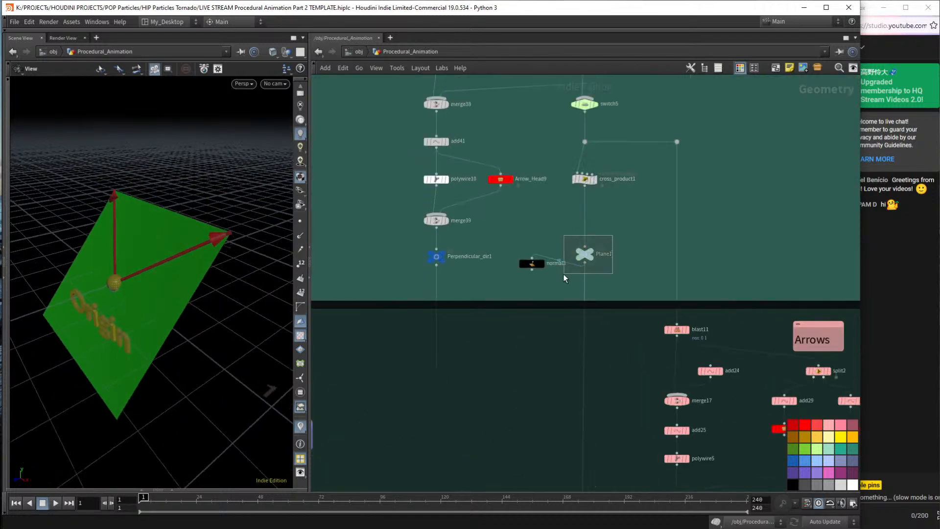
{"action": "left_click", "coordinate": [594, 253]}
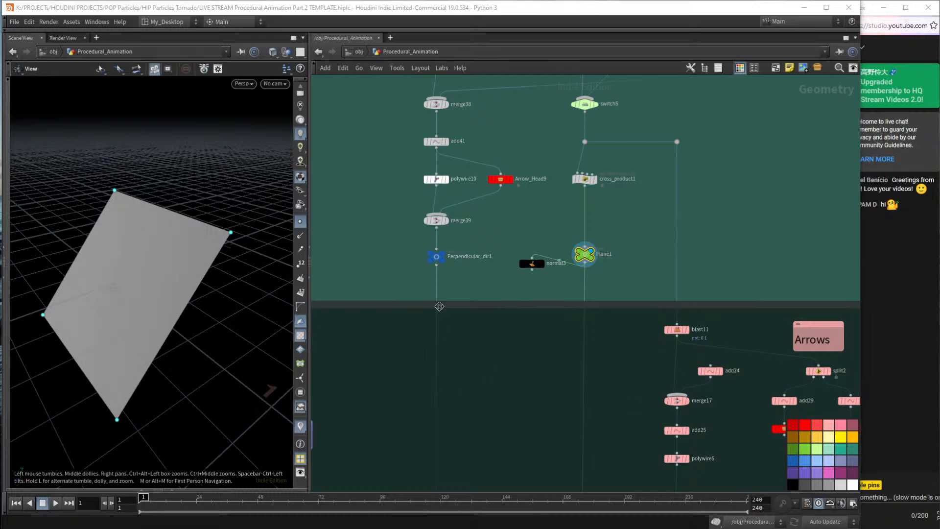
Return the display to merge1 and examine the plane, arrows and origin from several angles.
{"action": "scroll", "coordinate": [447, 304], "scroll_direction": "down", "scroll_amount": 6}
{"action": "middle_click_drag", "start_coordinate": [483, 363], "coordinate": [476, 187]}
{"action": "scroll", "coordinate": [489, 244], "scroll_direction": "up", "scroll_amount": 1}
{"action": "scroll", "coordinate": [489, 248], "scroll_direction": "up", "scroll_amount": 6}
{"action": "mouse_move", "coordinate": [667, 319]}
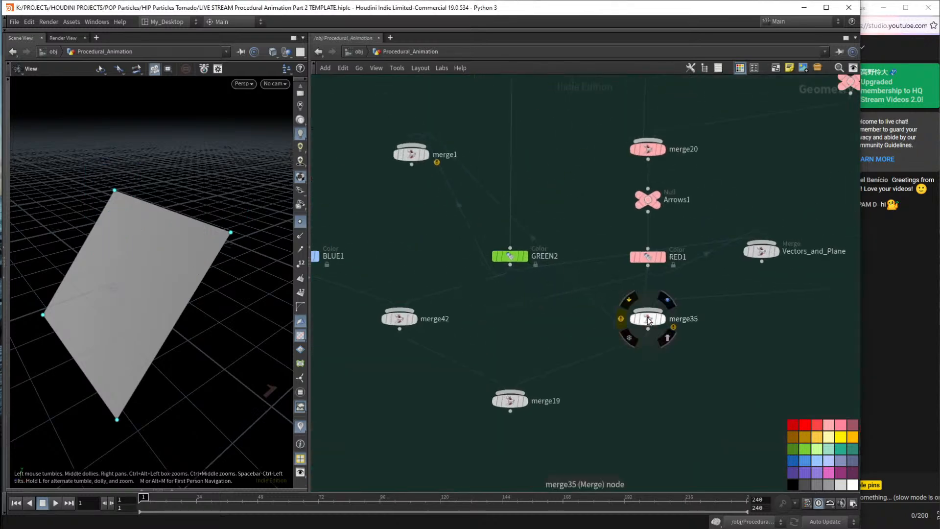
{"action": "left_click", "coordinate": [426, 154]}
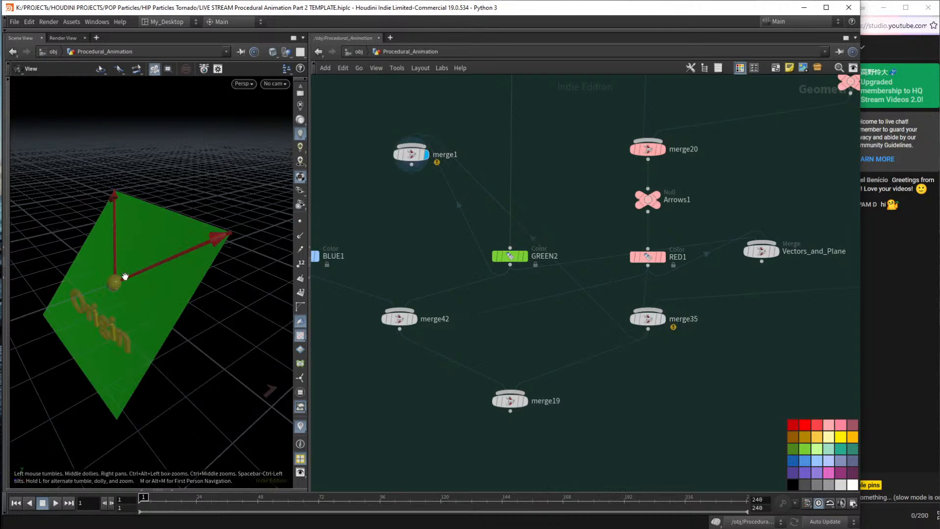
{"action": "left_click_drag", "start_coordinate": [146, 290], "coordinate": [138, 307]}
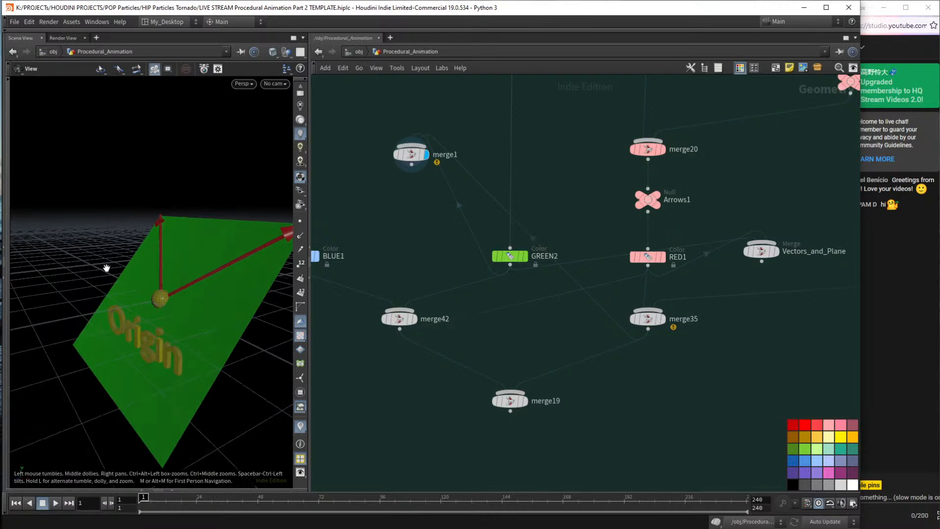
{"action": "left_click_drag", "start_coordinate": [149, 301], "coordinate": [187, 300]}
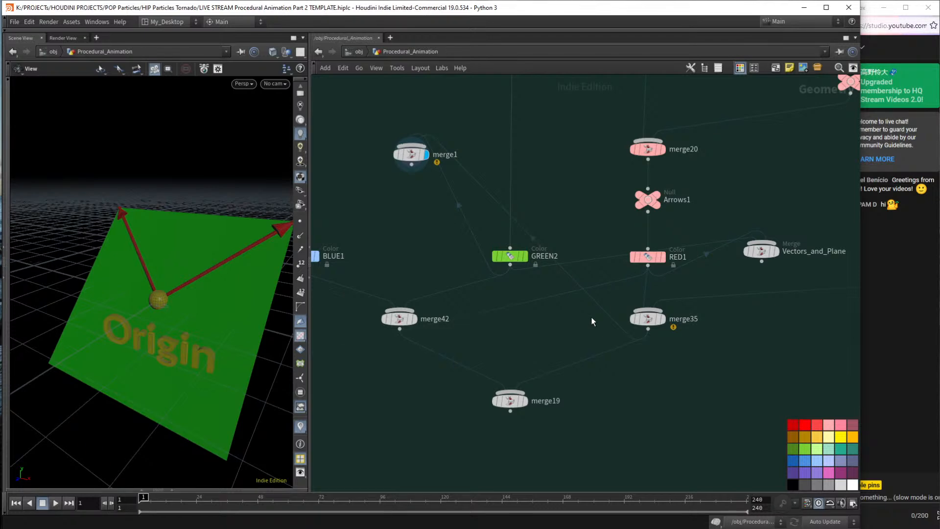
{"action": "mouse_move", "coordinate": [192, 282]}
{"action": "left_mouse_down"}
{"action": "mouse_move", "coordinate": [203, 291]}
{"action": "mouse_move", "coordinate": [199, 284]}
{"action": "left_mouse_up"}
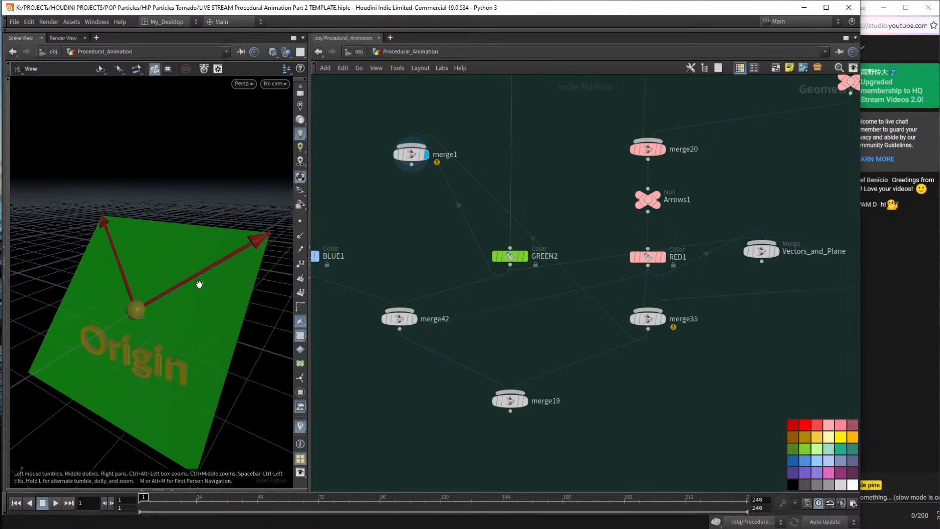
{"action": "mouse_move", "coordinate": [200, 290]}
{"action": "left_mouse_down"}
{"action": "mouse_move", "coordinate": [168, 286]}
{"action": "mouse_move", "coordinate": [194, 289]}
{"action": "left_mouse_up"}
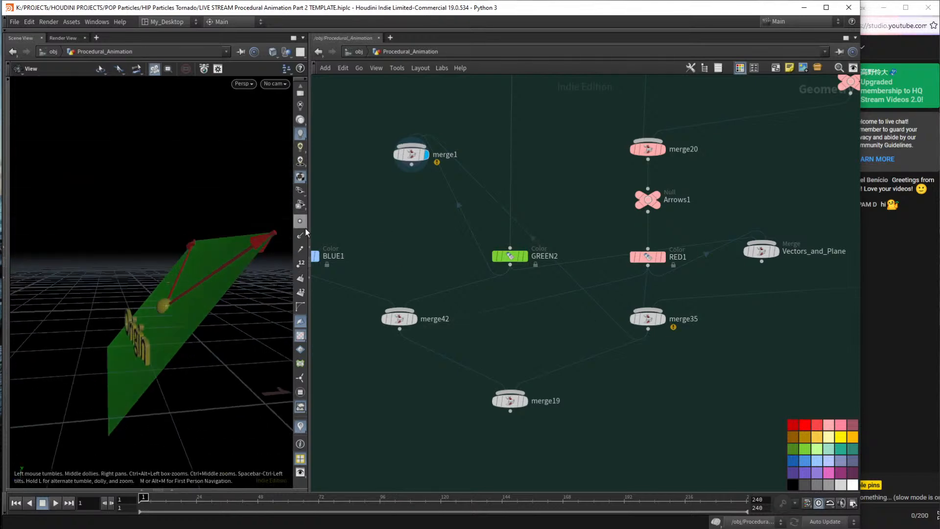
Display the normal3 node and show its primitive normals to check the plane's normal direction.
{"action": "middle_click_drag", "start_coordinate": [484, 176], "coordinate": [559, 323]}
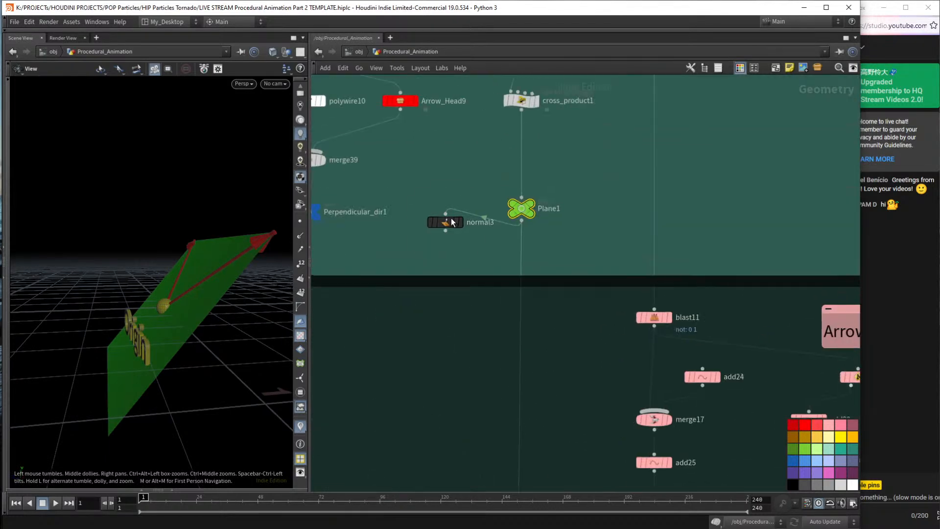
{"action": "left_click", "coordinate": [466, 222]}
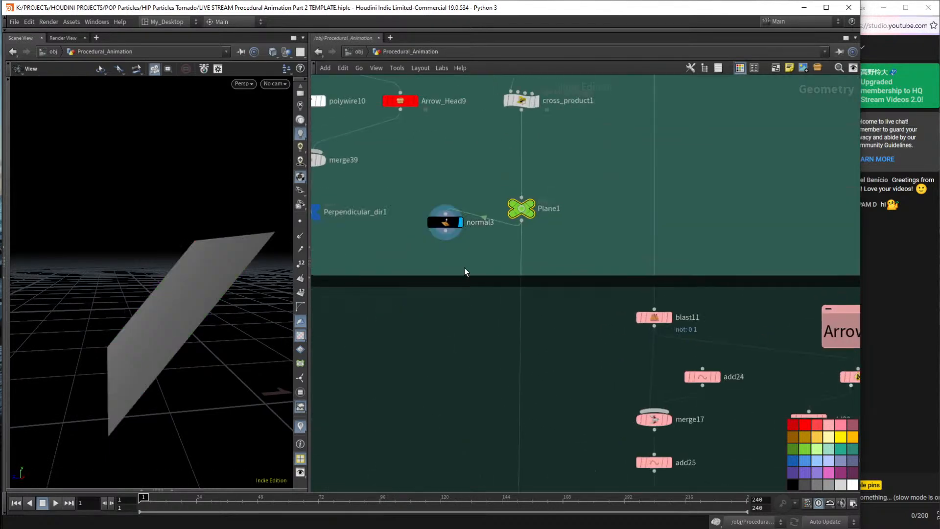
{"action": "left_click", "coordinate": [301, 279]}
{"action": "left_click_drag", "start_coordinate": [125, 307], "coordinate": [147, 280]}
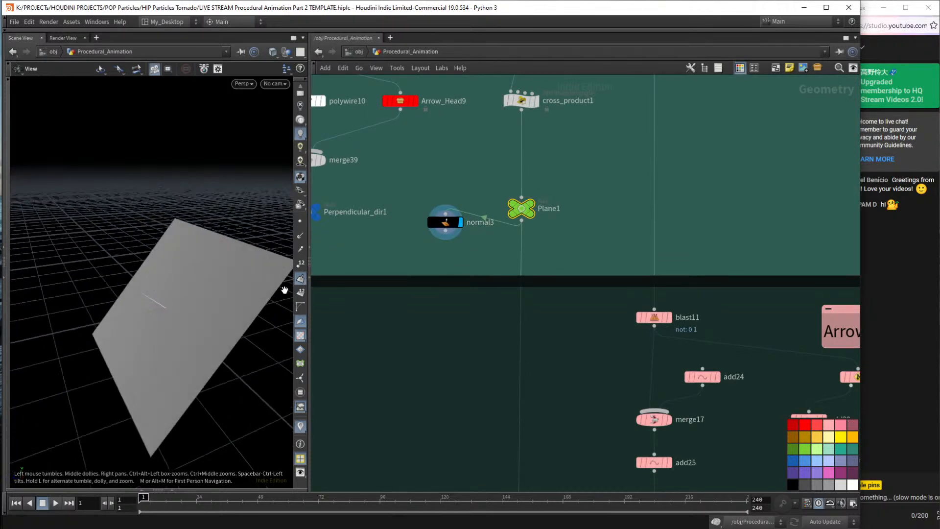
Hide the primitive normals and display merge1 with the plane, arrows and origin.
{"action": "scroll", "coordinate": [392, 397], "scroll_direction": "down", "scroll_amount": 3}
{"action": "middle_click_drag", "start_coordinate": [395, 395], "coordinate": [384, 168]}
{"action": "middle_click_drag", "start_coordinate": [510, 411], "coordinate": [535, 327]}
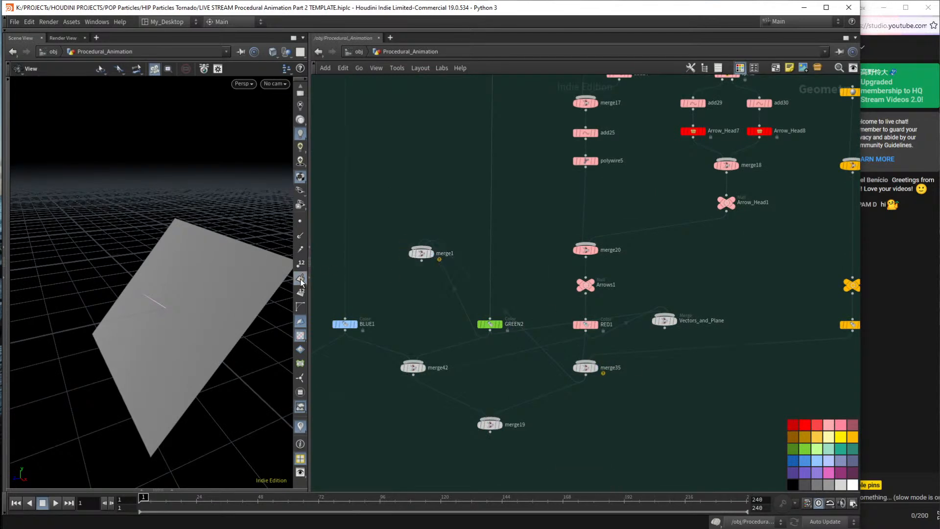
{"action": "left_click", "coordinate": [432, 254]}
{"action": "mouse_move", "coordinate": [238, 298]}
{"action": "left_mouse_down"}
{"action": "mouse_move", "coordinate": [245, 293]}
{"action": "mouse_move", "coordinate": [224, 302]}
{"action": "left_mouse_up"}
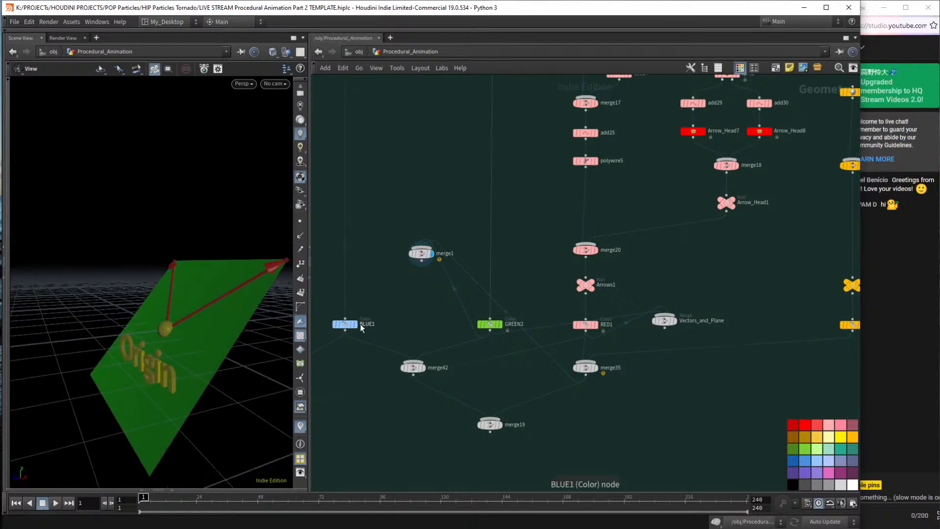
Display merge42 followed by merge19, and examine the perpendicular arrow together with the plane and both red arrows.
{"action": "left_click", "coordinate": [424, 368]}
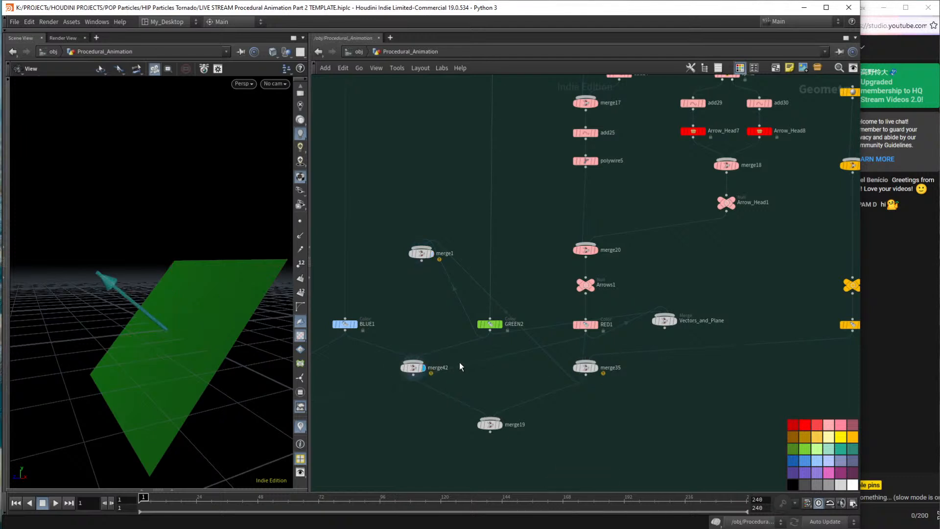
{"action": "left_click", "coordinate": [502, 425]}
{"action": "left_click_drag", "start_coordinate": [177, 309], "coordinate": [102, 275]}
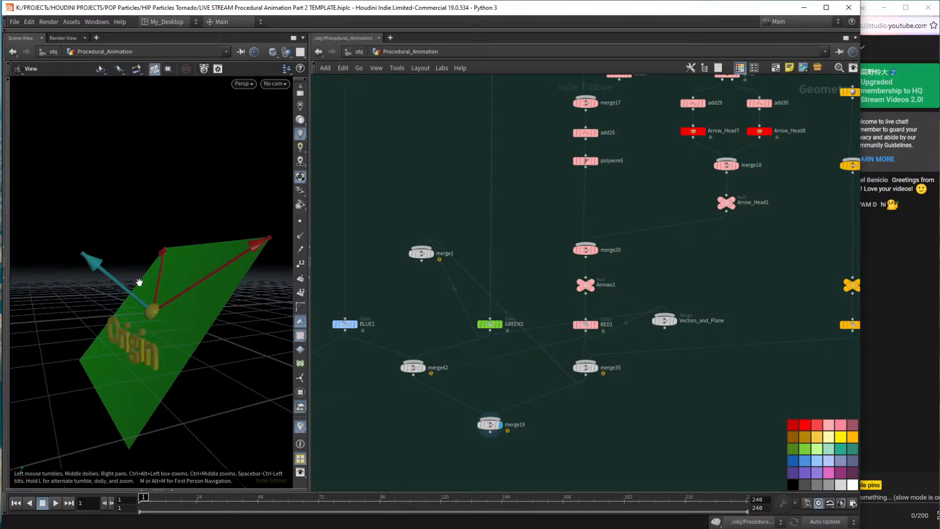
{"action": "left_click_drag", "start_coordinate": [140, 281], "coordinate": [163, 257]}
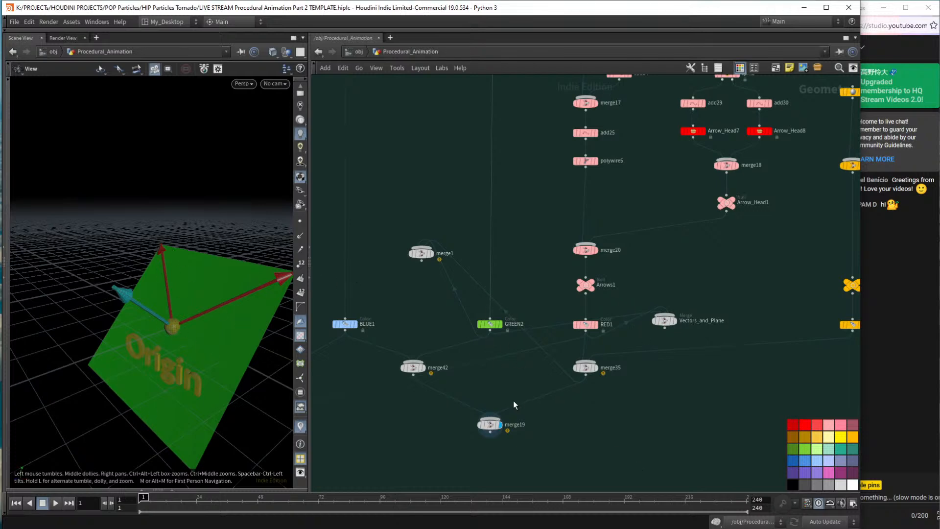
Rewire merge1 to take RED1 in place of merge35, add BLUE1 as an input, and display merge1.
{"action": "middle_click_drag", "start_coordinate": [514, 402], "coordinate": [509, 353]}
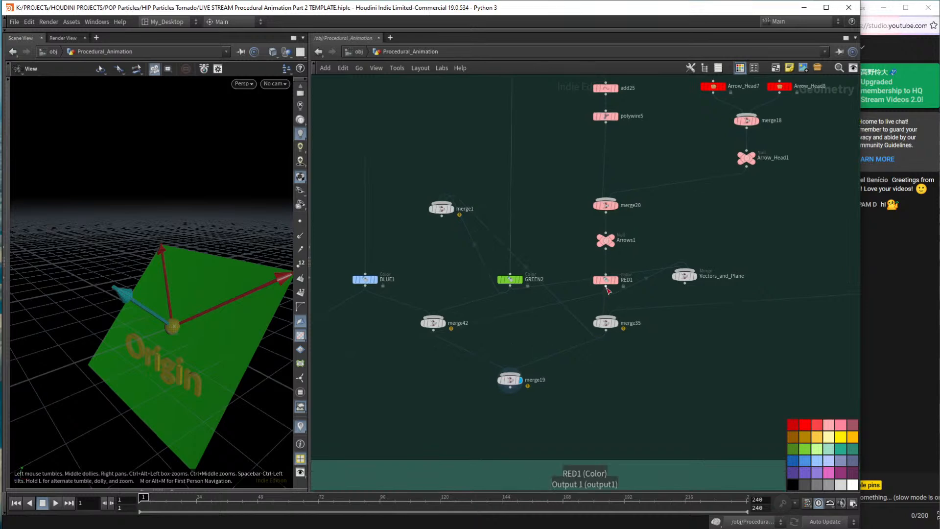
{"action": "left_click", "coordinate": [606, 287]}
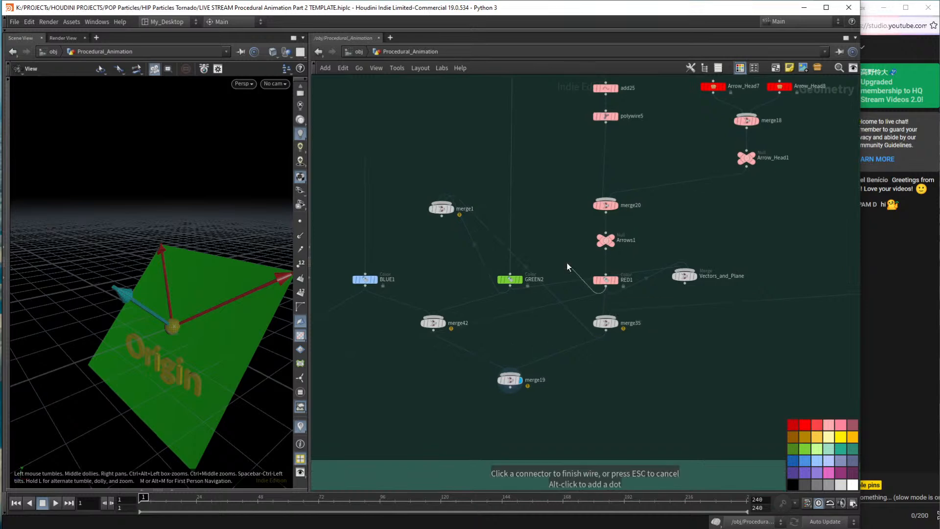
{"action": "key", "text": "Escape"}
{"action": "left_click_drag", "start_coordinate": [499, 241], "coordinate": [610, 287]}
{"action": "left_click_drag", "start_coordinate": [365, 286], "coordinate": [434, 196]}
{"action": "left_click", "coordinate": [452, 209]}
{"action": "left_click_drag", "start_coordinate": [196, 254], "coordinate": [170, 280]}
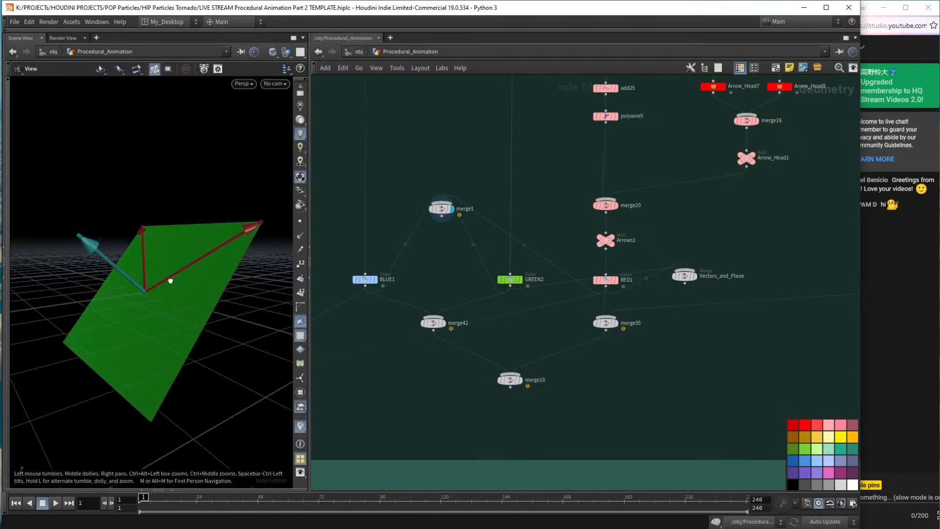
Display the normal3 node and turn on primitive normals in the viewport.
{"action": "scroll", "coordinate": [447, 271], "scroll_direction": "down", "scroll_amount": 1}
{"action": "middle_click_drag", "start_coordinate": [436, 149], "coordinate": [537, 223]}
{"action": "scroll", "coordinate": [474, 210], "scroll_direction": "up", "scroll_amount": 5}
{"action": "left_click", "coordinate": [478, 211]}
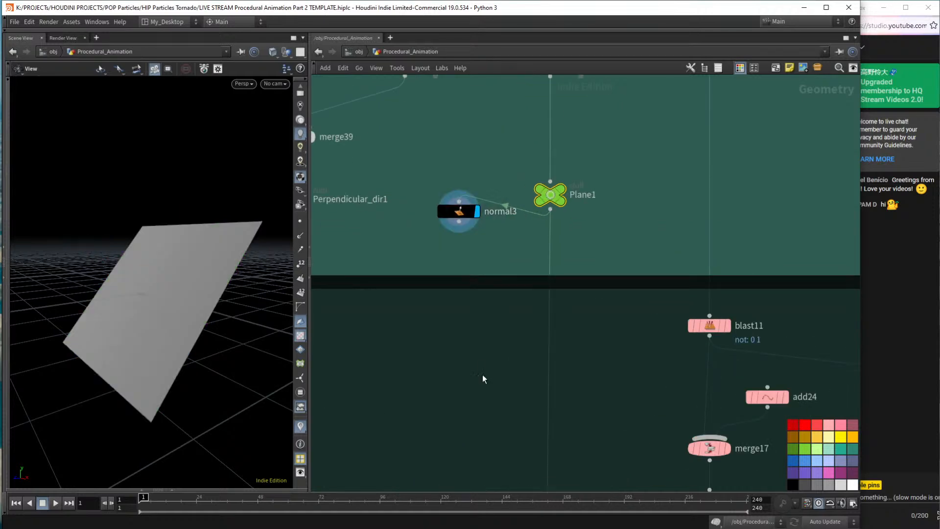
{"action": "left_click", "coordinate": [301, 280]}
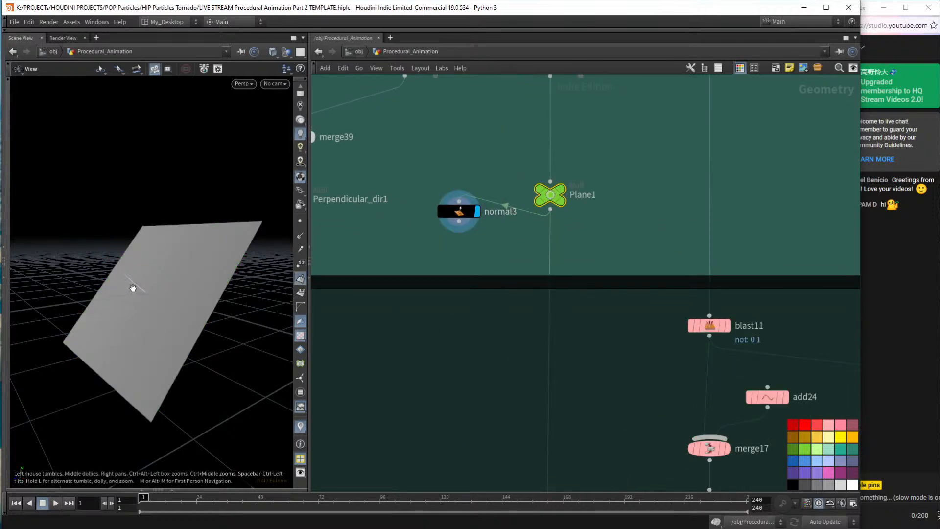
Show merge1 as a template over the normal3 plane to compare its perpendicular arrow with the normal.
{"action": "middle_click_drag", "start_coordinate": [436, 375], "coordinate": [435, 227]}
{"action": "middle_click_drag", "start_coordinate": [462, 353], "coordinate": [453, 215]}
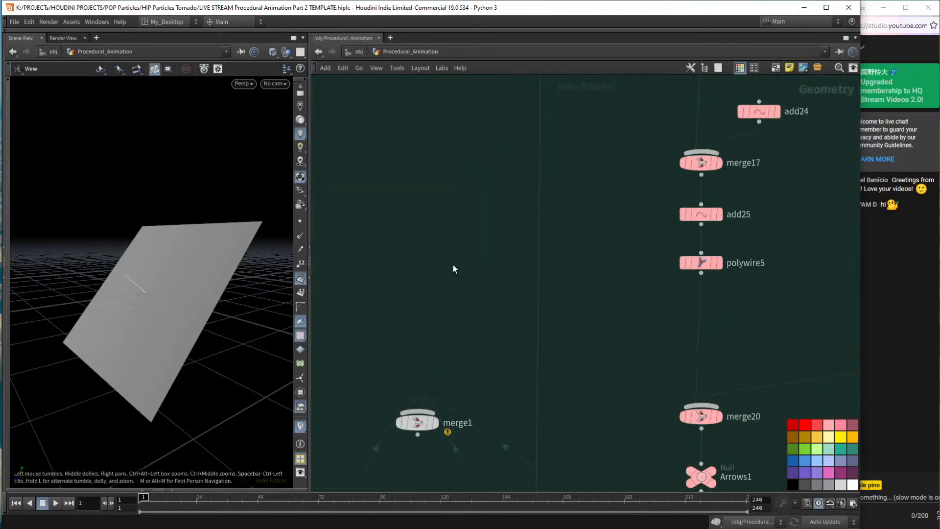
{"action": "left_click", "coordinate": [438, 441]}
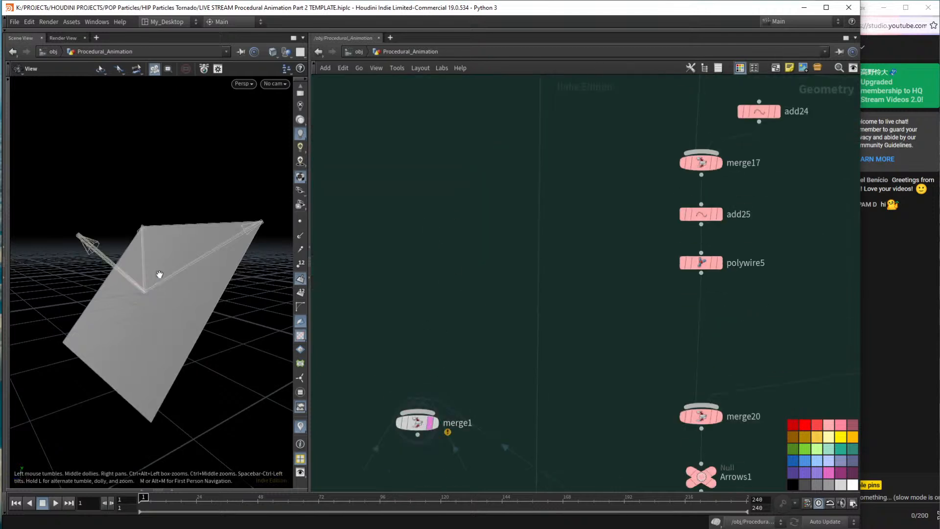
{"action": "scroll", "coordinate": [134, 287], "scroll_direction": "up", "scroll_amount": 8}
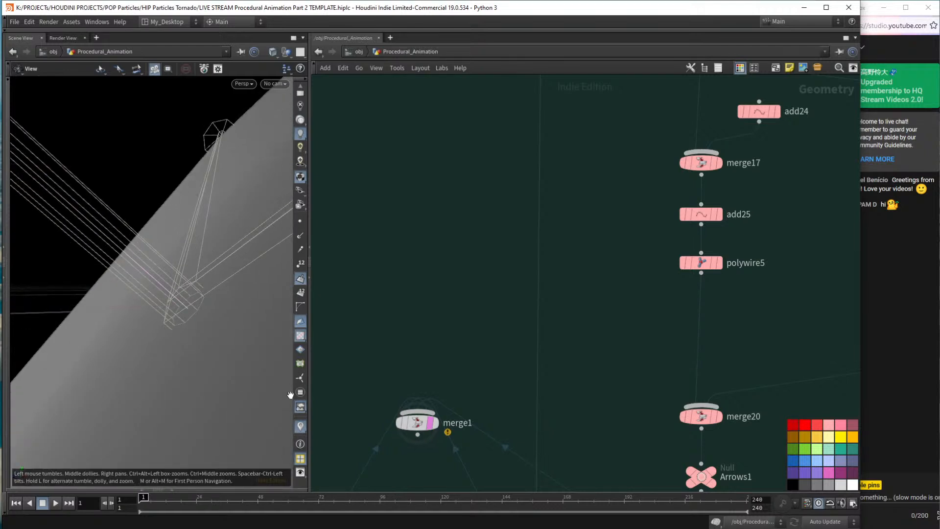
Open the scene's N visualizer settings, close them unchanged, and examine the normal inside the perpendicular arrow.
{"action": "left_click", "coordinate": [300, 426]}
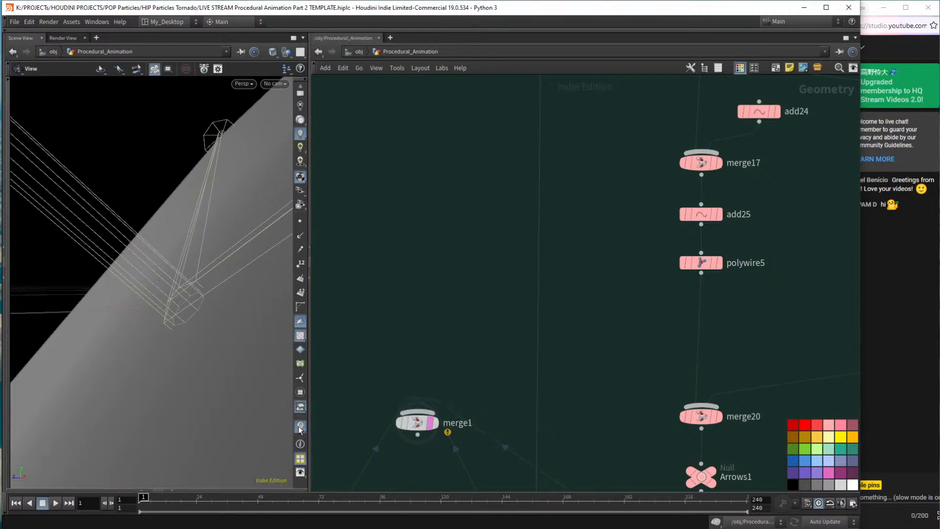
{"action": "left_click", "coordinate": [302, 428]}
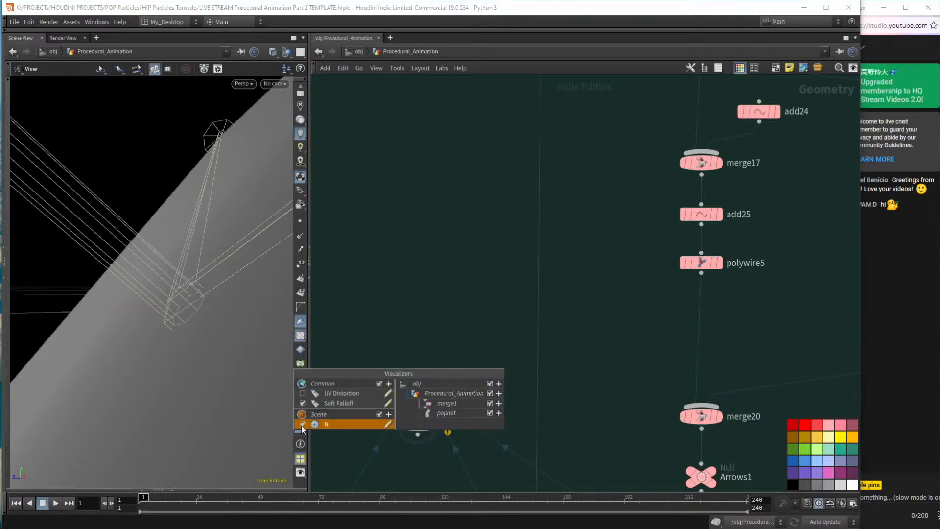
{"action": "left_click", "coordinate": [388, 425]}
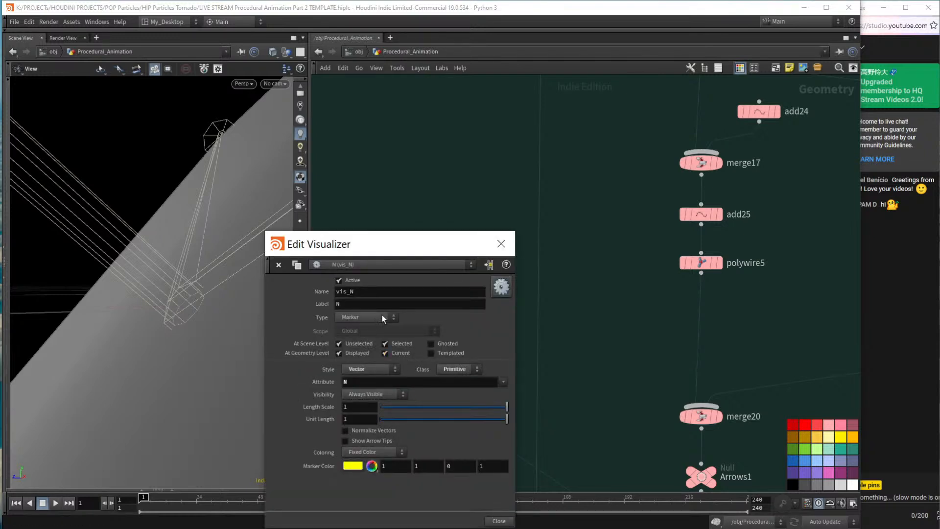
{"action": "left_click", "coordinate": [514, 244]}
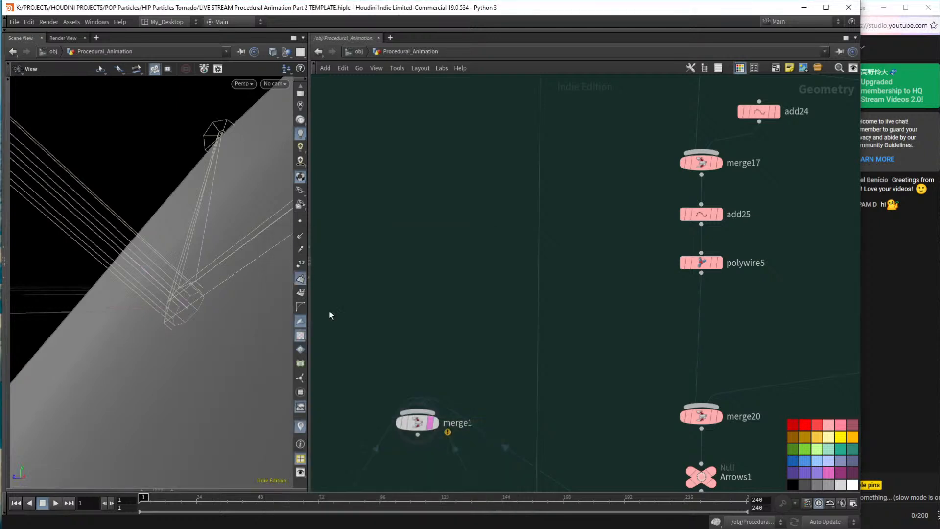
{"action": "left_click_drag", "start_coordinate": [173, 275], "coordinate": [102, 243]}
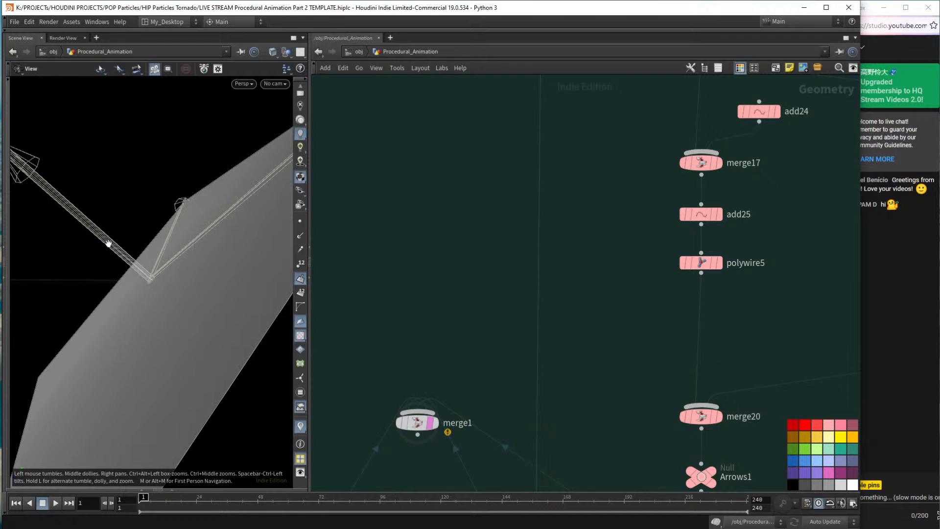
Examine the normal inside the perpendicular arrow up close and turn off merge1's template to compare it with the plane alone.
{"action": "left_click_drag", "start_coordinate": [150, 277], "coordinate": [131, 273]}
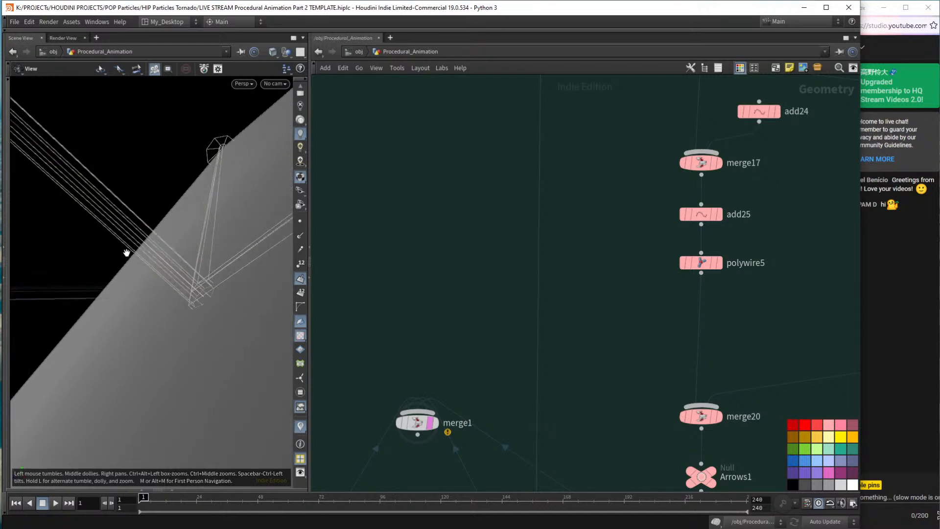
{"action": "scroll", "coordinate": [429, 425], "scroll_direction": "up", "scroll_amount": 2}
{"action": "left_click", "coordinate": [429, 425]}
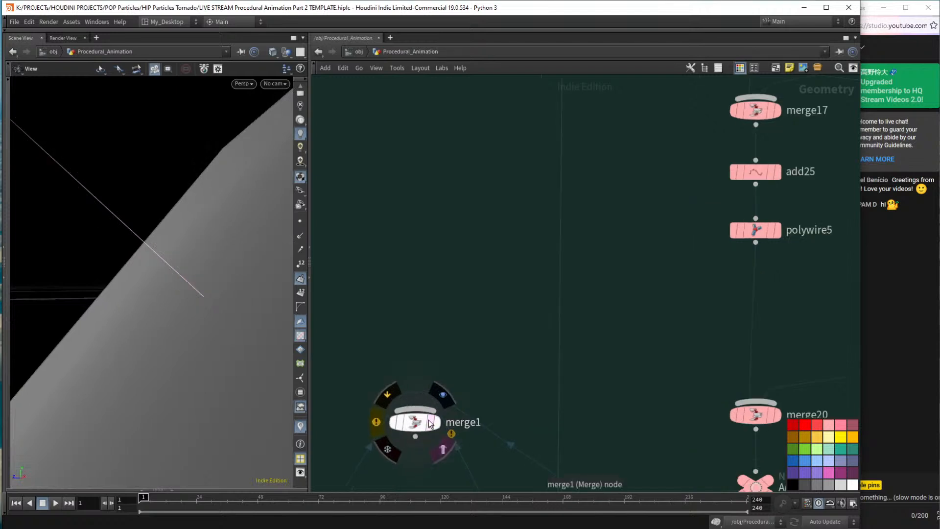
{"action": "scroll", "coordinate": [134, 293], "scroll_direction": "down", "scroll_amount": 5}
{"action": "scroll", "coordinate": [134, 292], "scroll_direction": "down", "scroll_amount": 4}
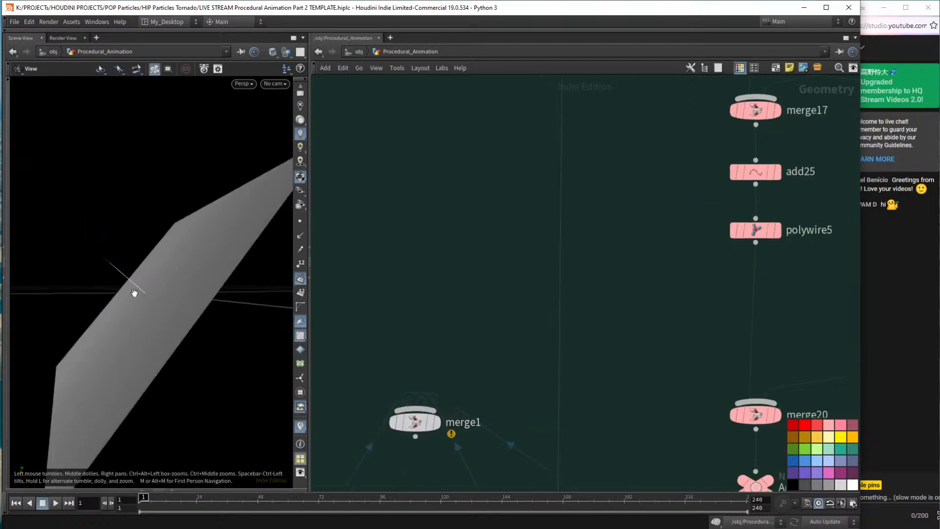
Display merge1 again and turn off primitive normals in the viewport.
{"action": "left_click", "coordinate": [445, 418]}
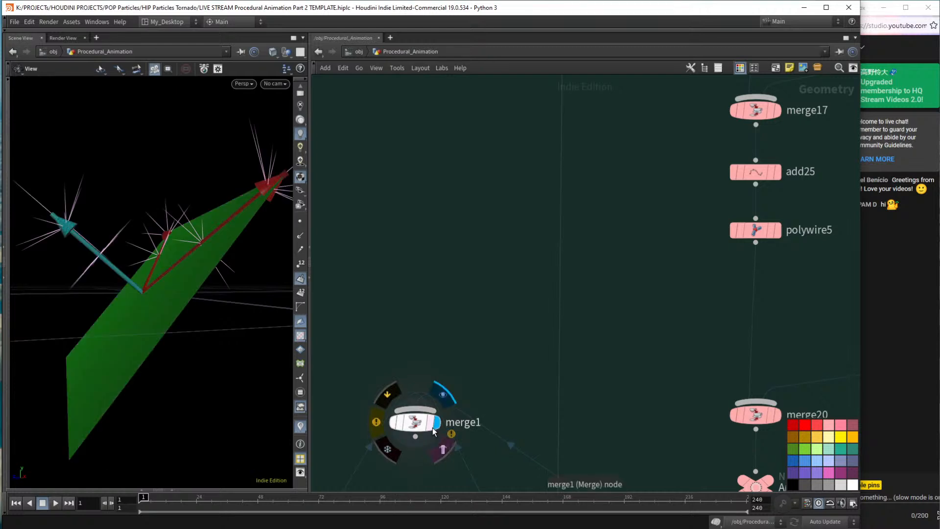
{"action": "left_click", "coordinate": [301, 279]}
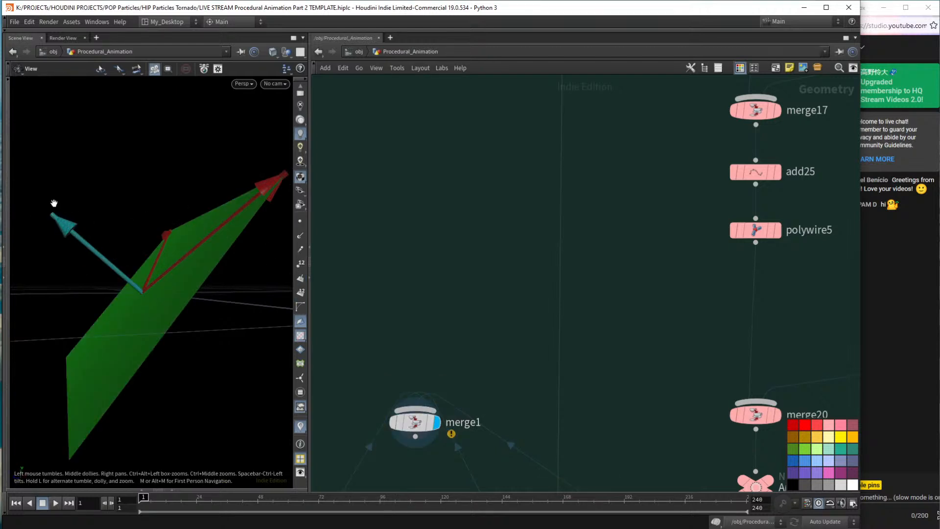
{"action": "scroll", "coordinate": [446, 318], "scroll_direction": "down", "scroll_amount": 5}
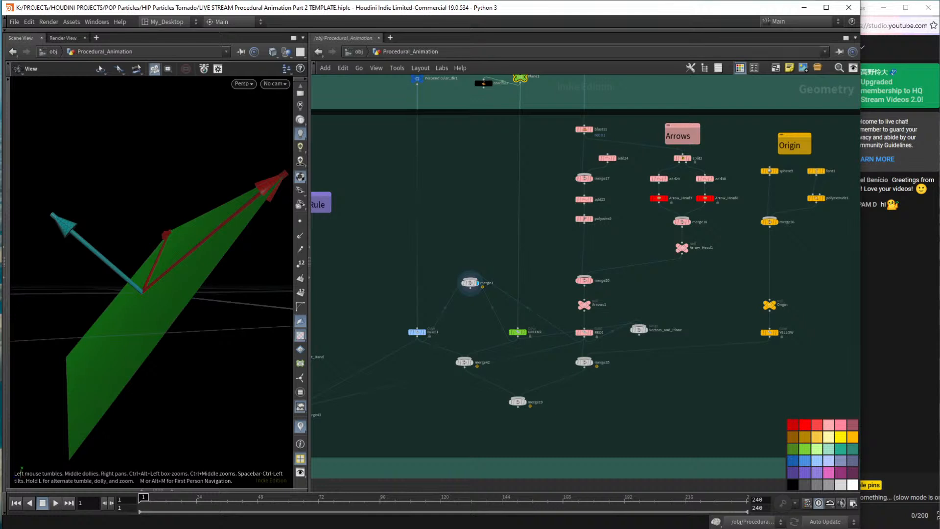
Examine merge1's two red arrows, perpendicular arrow and green plane together with the network nodes that build them.
{"action": "key", "text": "alt+Tab"}
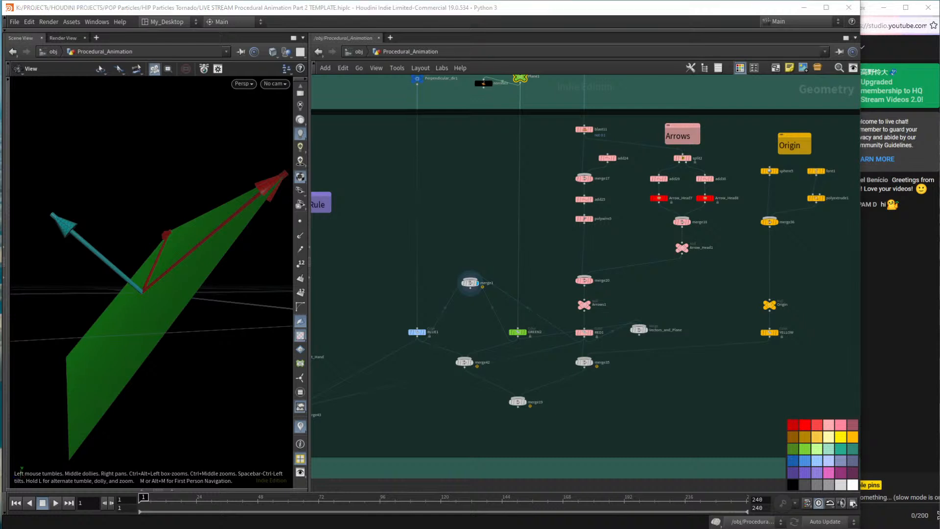
{"action": "left_click", "coordinate": [582, 323]}
{"action": "left_click_drag", "start_coordinate": [582, 323], "coordinate": [218, 323]}
{"action": "middle_click_drag", "start_coordinate": [474, 197], "coordinate": [483, 297]}
{"action": "middle_click_drag", "start_coordinate": [479, 217], "coordinate": [485, 237]}
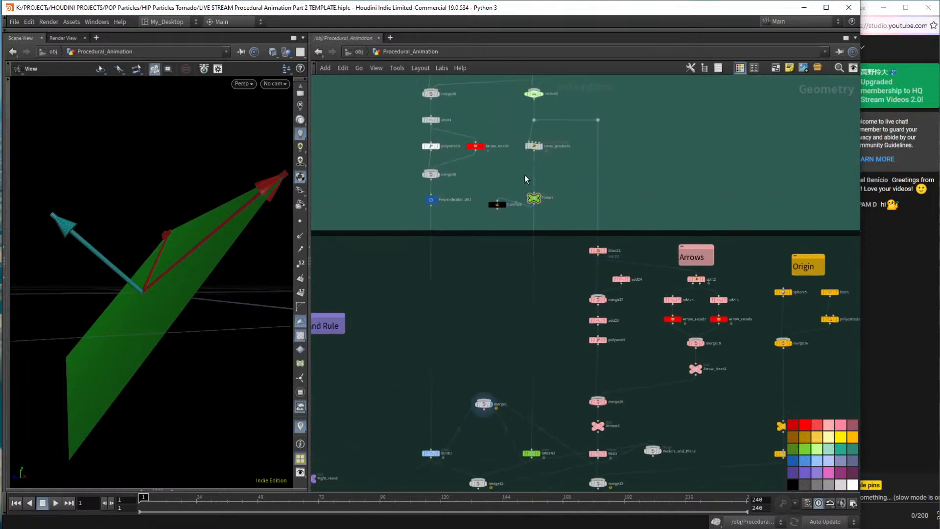
{"action": "middle_click_drag", "start_coordinate": [571, 301], "coordinate": [555, 101]}
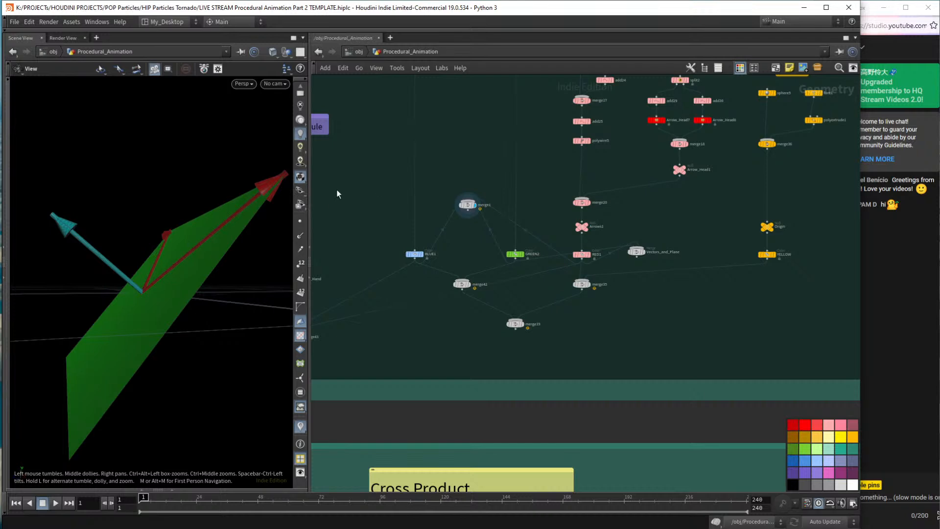
{"action": "left_click_drag", "start_coordinate": [179, 213], "coordinate": [216, 226]}
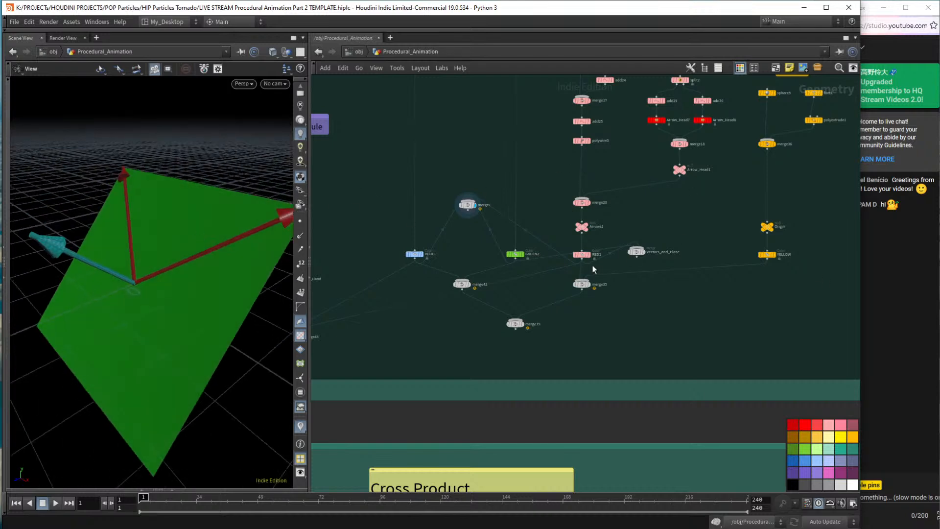
{"action": "scroll", "coordinate": [595, 265], "scroll_direction": "up", "scroll_amount": 4}
{"action": "middle_click_drag", "start_coordinate": [540, 161], "coordinate": [534, 346]}
{"action": "middle_click_drag", "start_coordinate": [502, 145], "coordinate": [508, 314]}
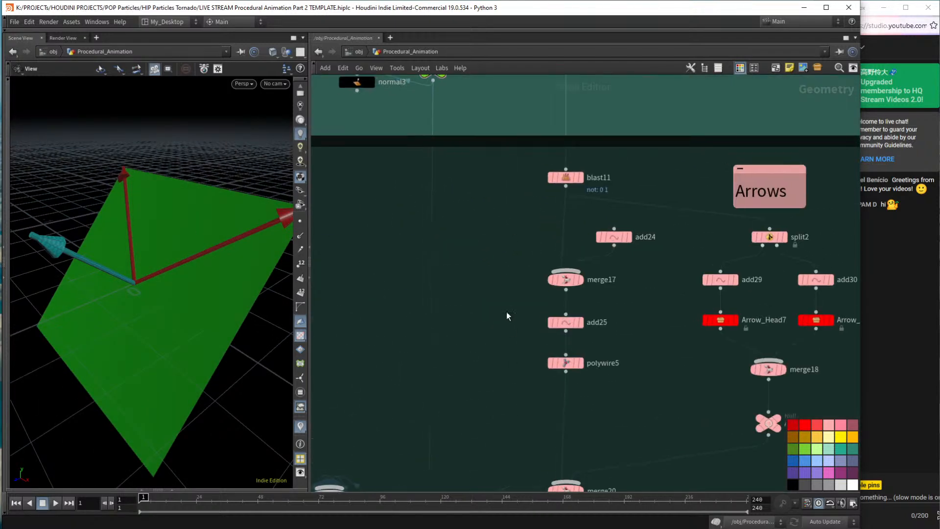
{"action": "scroll", "coordinate": [507, 316], "scroll_direction": "down", "scroll_amount": 2}
Display blast11 with point markers turned on and show its point positions in the Geometry Spreadsheet.
{"action": "left_click", "coordinate": [568, 285]}
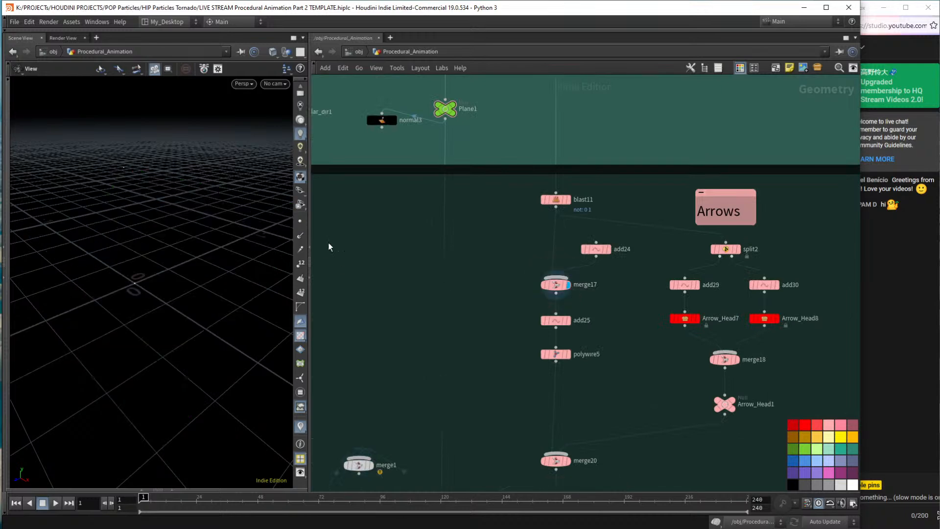
{"action": "left_click", "coordinate": [300, 221]}
{"action": "middle_click_drag", "start_coordinate": [535, 127], "coordinate": [522, 239]}
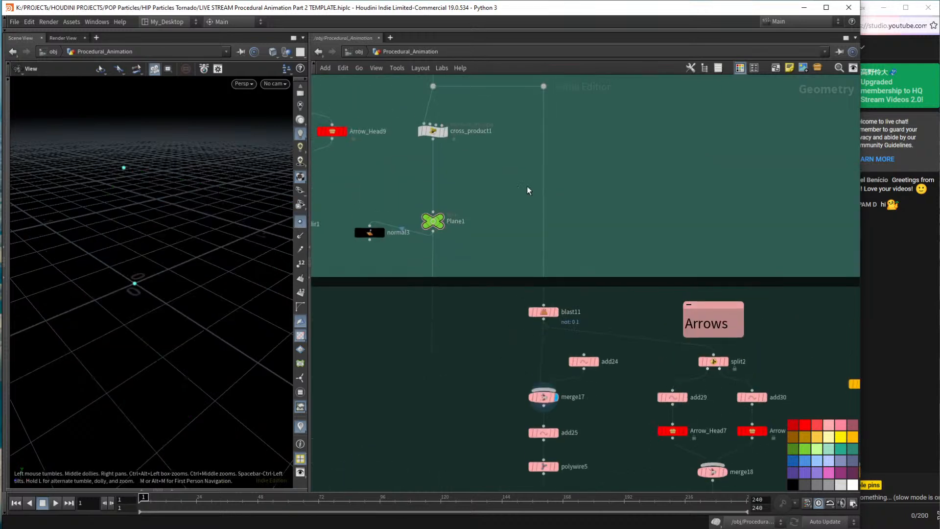
{"action": "left_click", "coordinate": [557, 312]}
{"action": "left_click_drag", "start_coordinate": [215, 238], "coordinate": [151, 213]}
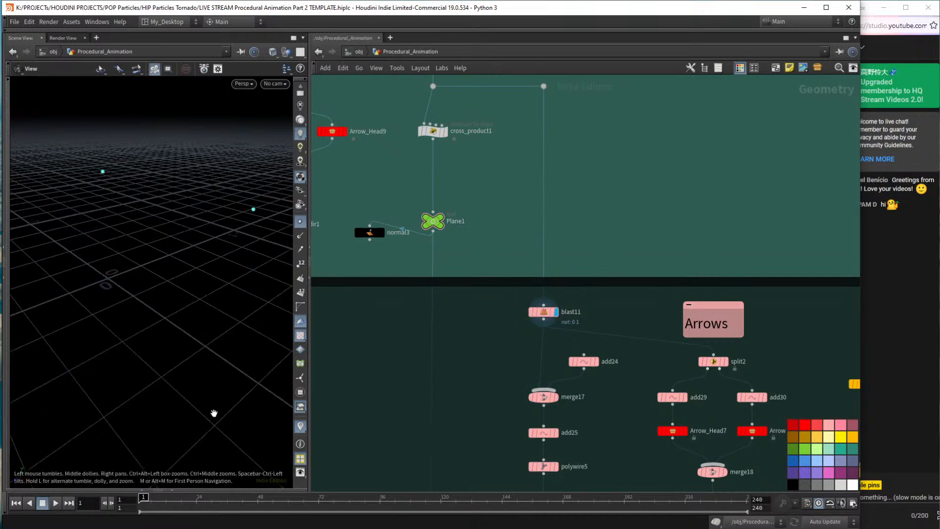
{"action": "left_click", "coordinate": [171, 489]}
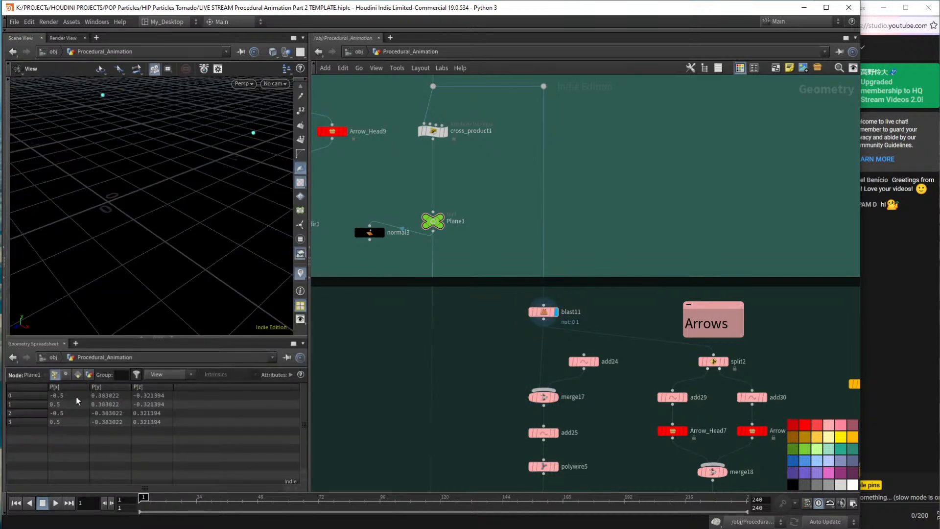
{"action": "left_click", "coordinate": [541, 312]}
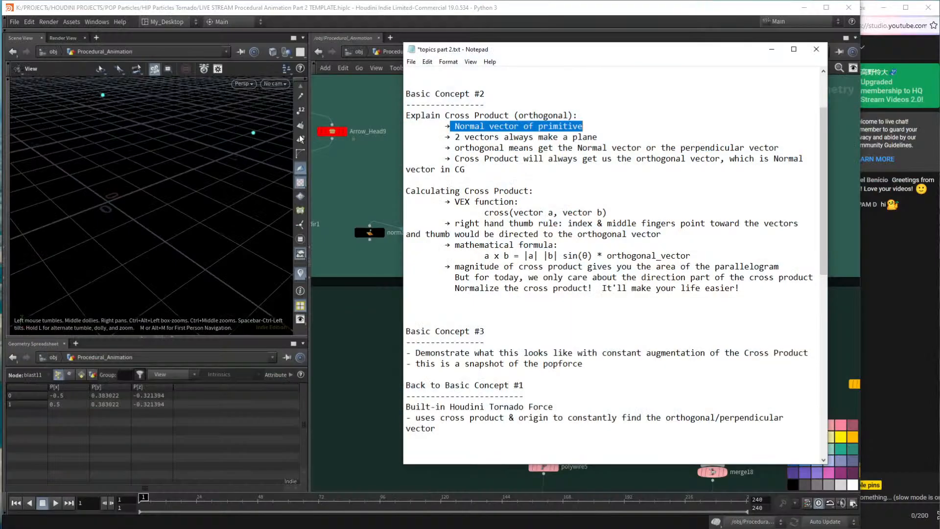
Switch to the untitled Notepad note and replace its text with point 0's rounded vector, A = (-0.5, 0.38, -0.32).
{"action": "key", "text": "alt+Tab"}
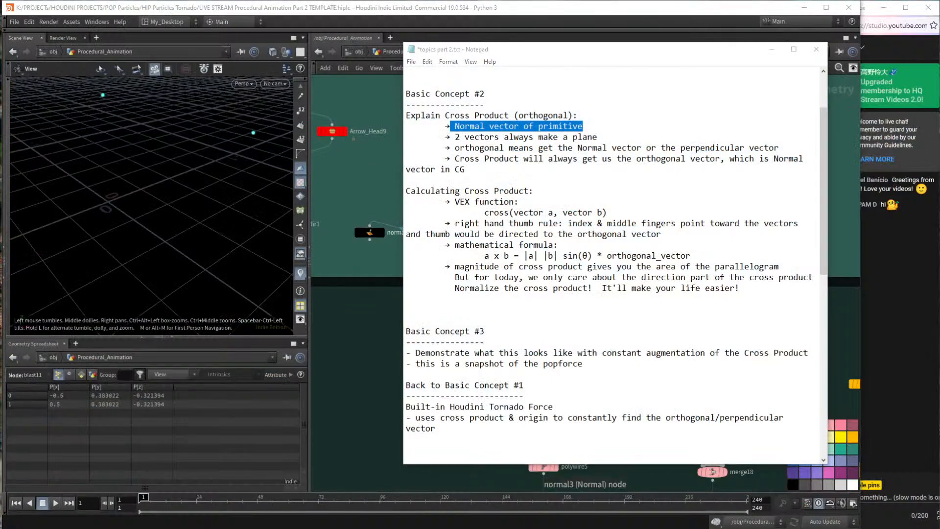
{"action": "left_click", "coordinate": [296, 323]}
{"action": "left_click_drag", "start_coordinate": [304, 277], "coordinate": [353, 313]}
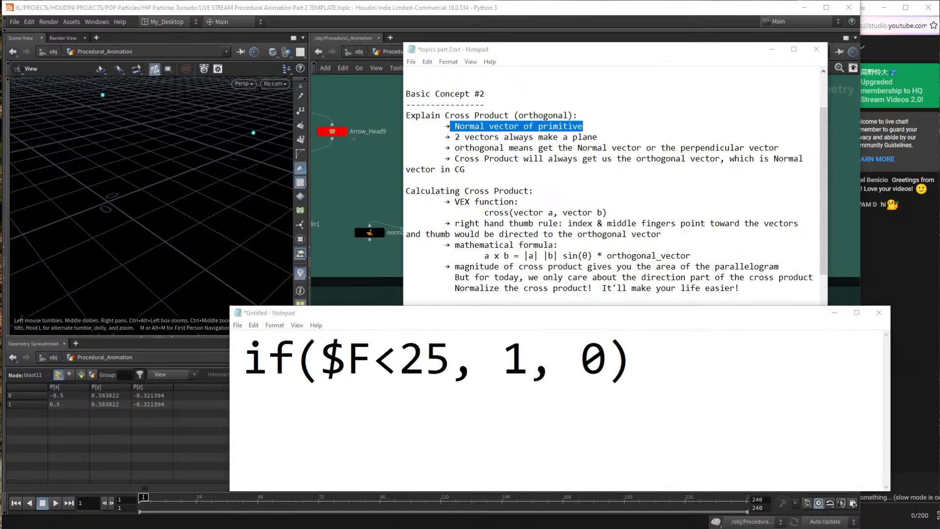
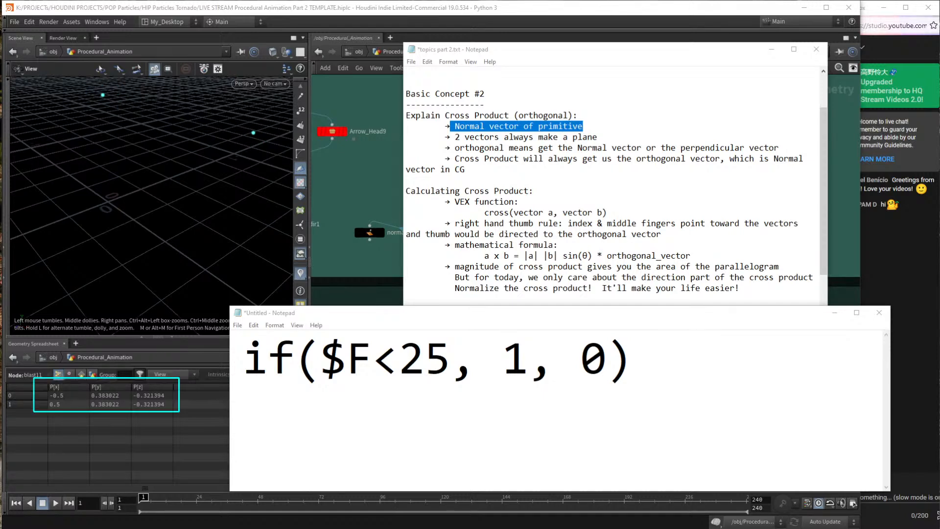
{"action": "triple_click", "coordinate": [515, 359]}
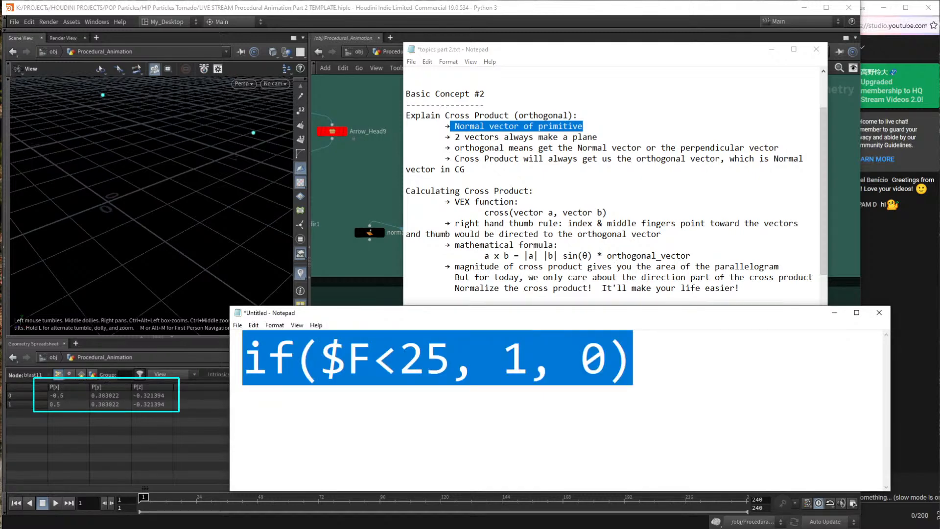
{"action": "type", "text": "A"}
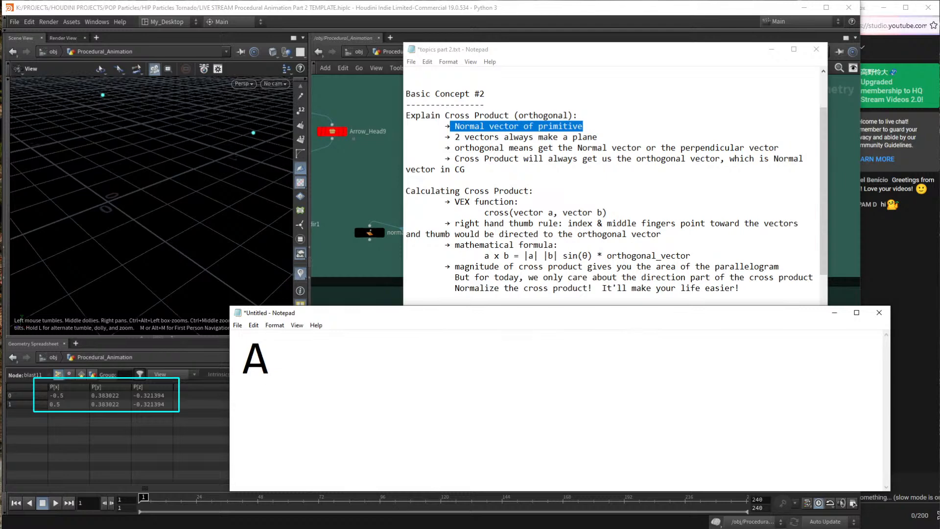
{"action": "type", "text": " = ("}
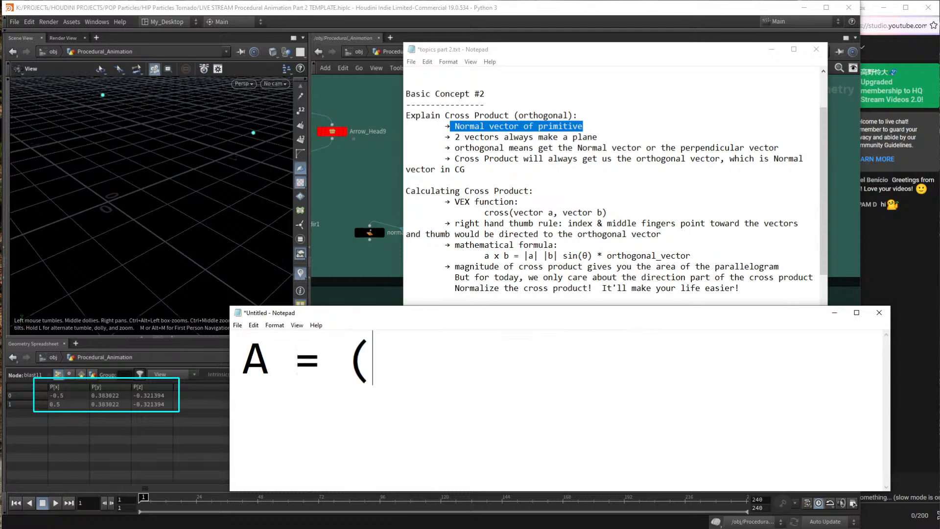
{"action": "type", "text": "-0.5,"}
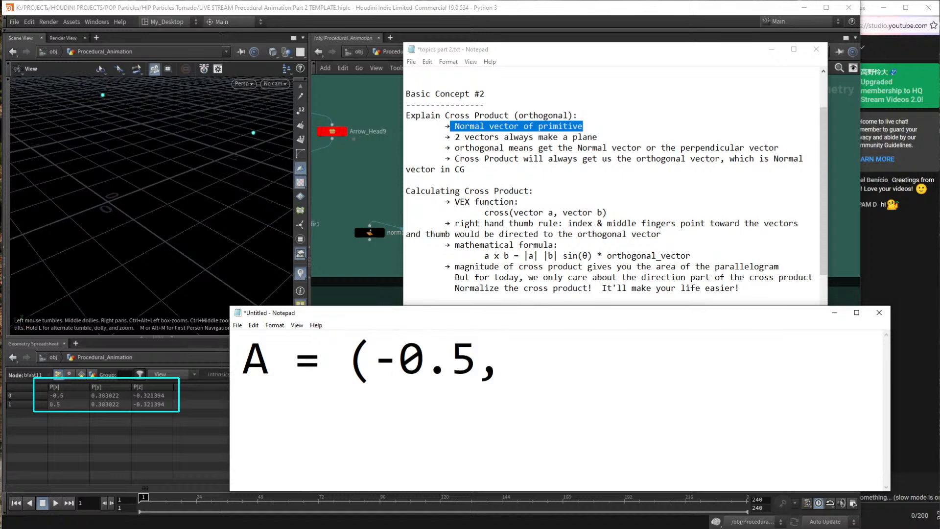
{"action": "type", "text": " 0.38"}
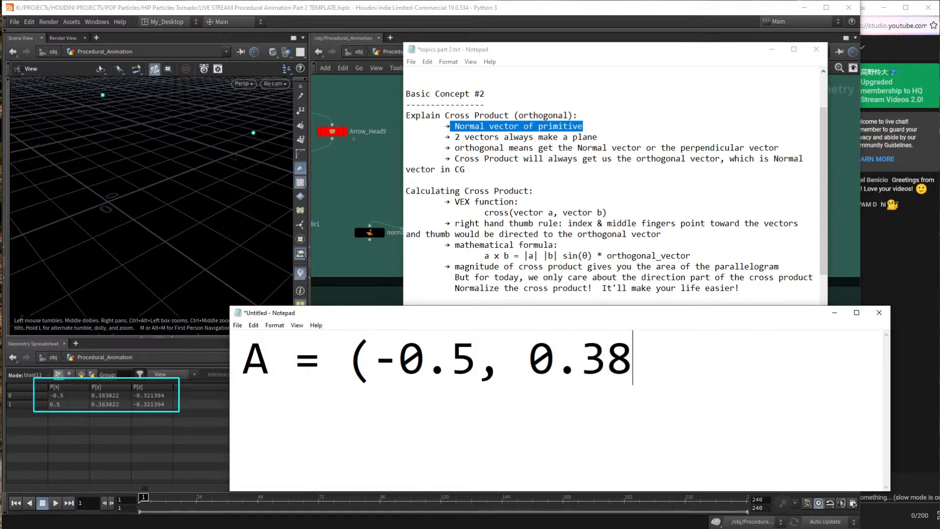
{"action": "type", "text": ", -0."}
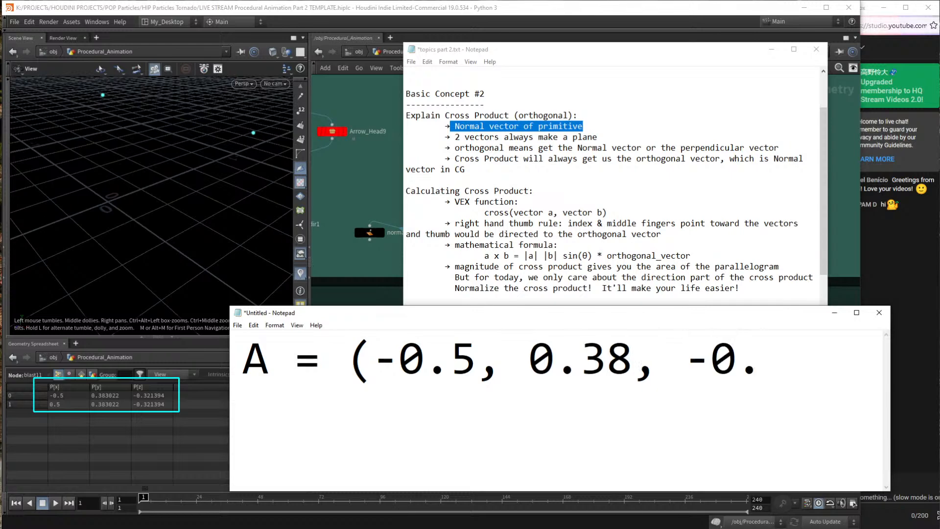
{"action": "type", "text": "32)"}
{"action": "key", "text": "Return"}
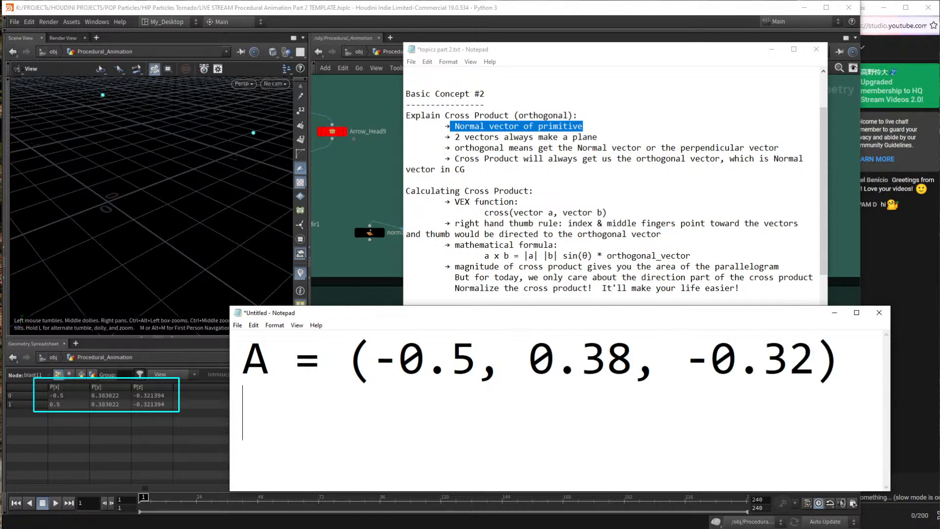
Write point 1's rounded vector on the note's second line as B = (0.5, 0.38, -0.32).
{"action": "type", "text": "B = ("}
{"action": "type", "text": "0.5"}
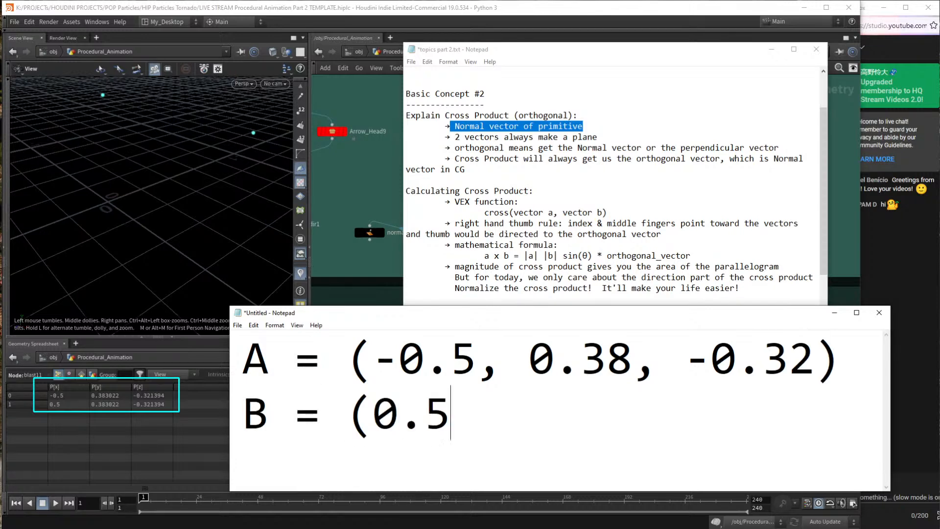
{"action": "type", "text": ", 0.38, "}
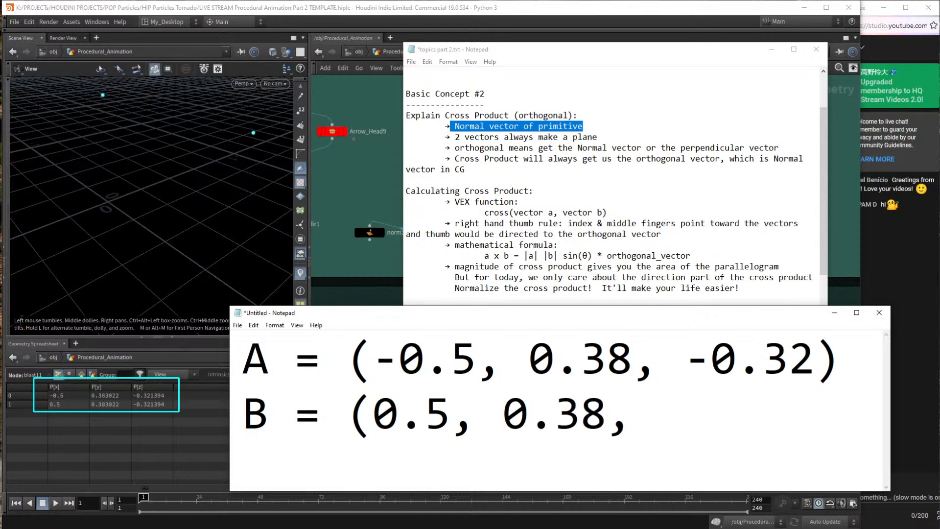
{"action": "type", "text": "-0.32)"}
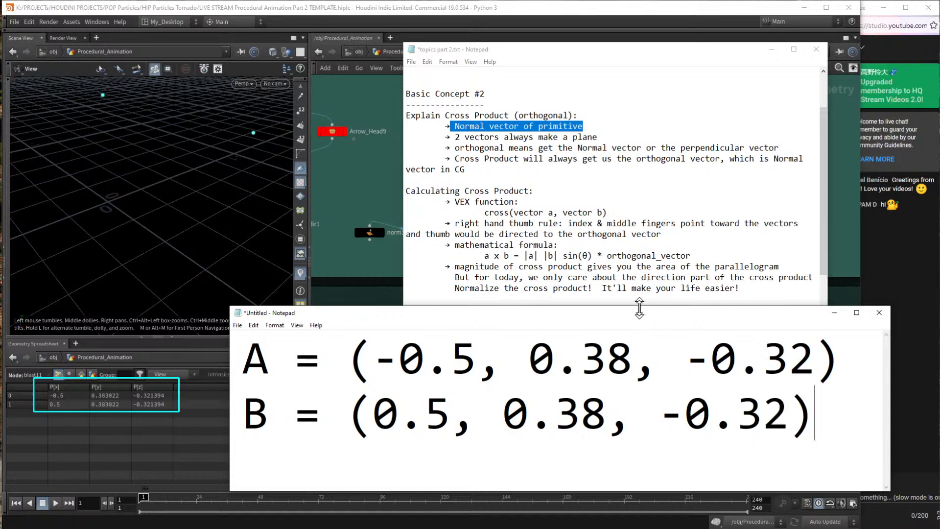
Make the untitled note's window taller and begin a third line below vector B with "cross(".
{"action": "left_click_drag", "start_coordinate": [639, 307], "coordinate": [639, 235]}
{"action": "left_click", "coordinate": [684, 342]}
{"action": "left_click", "coordinate": [815, 342]}
{"action": "key", "text": "Return"}
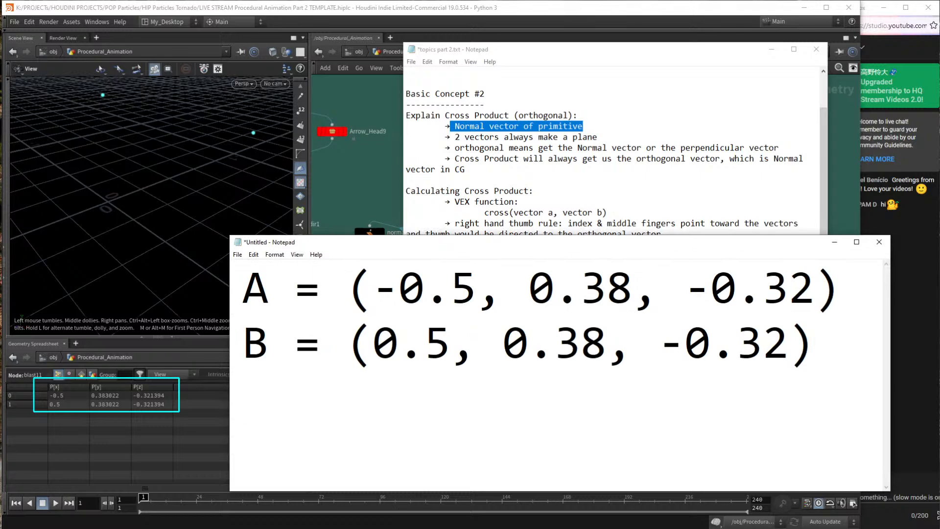
{"action": "type", "text": "cross("}
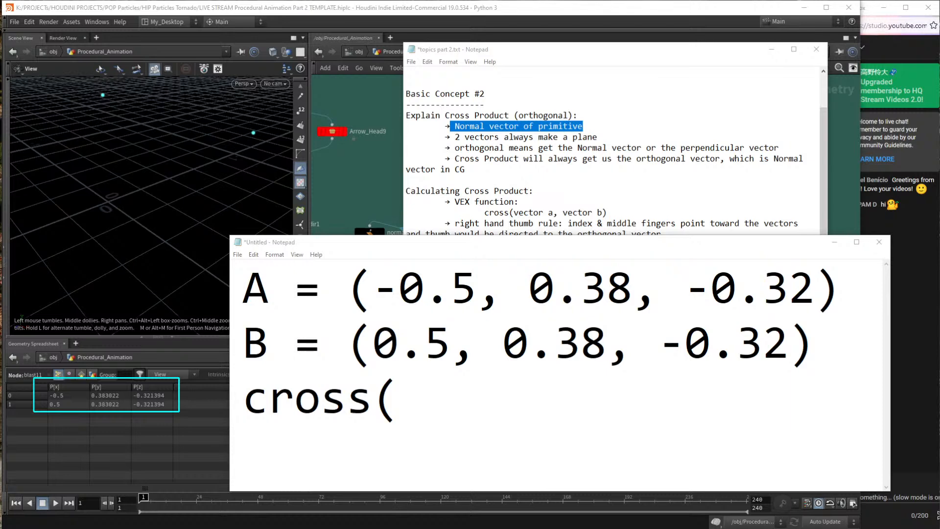
Highlight the cross(a, b) signature in the browser's VEX documentation, and complete the note's third line as cross(A, B).
{"action": "left_click_drag", "start_coordinate": [939, 160], "coordinate": [917, 182]}
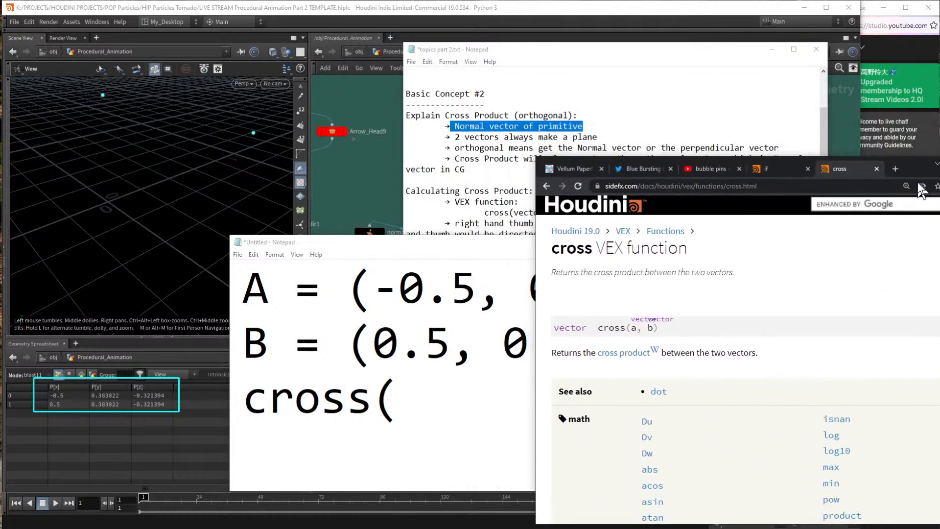
{"action": "left_click_drag", "start_coordinate": [561, 327], "coordinate": [679, 338]}
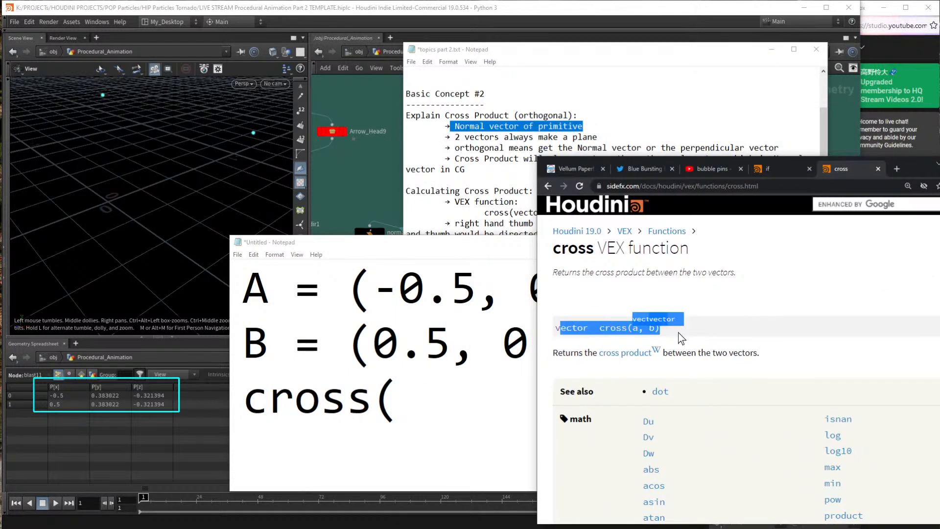
{"action": "left_click_drag", "start_coordinate": [915, 170], "coordinate": [901, 46]}
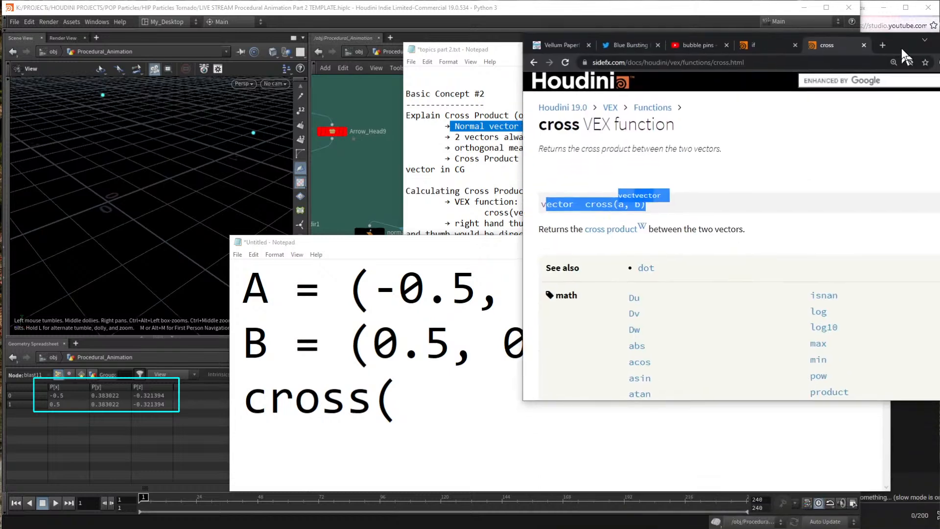
{"action": "key", "text": "alt+Tab"}
{"action": "type", "text": "A, B)"}
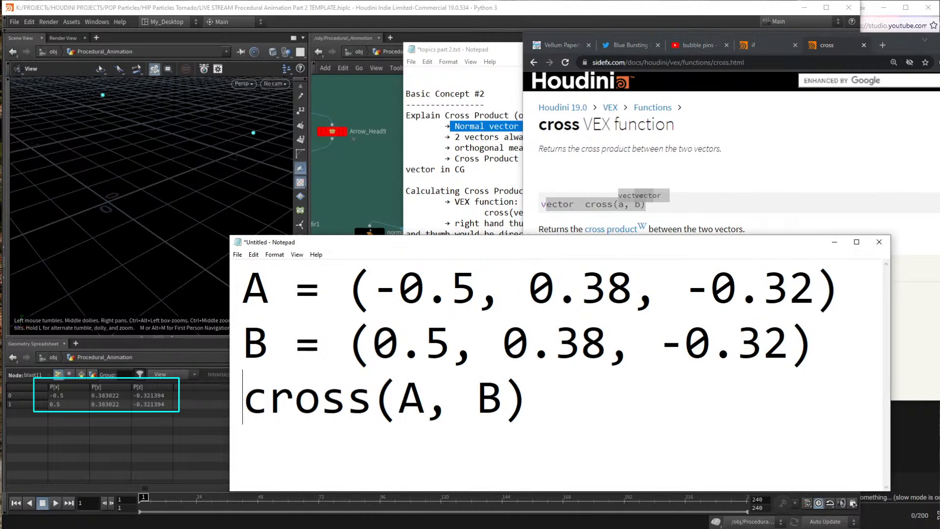
Complete the note's third line as Normal = cross(A, B) and move the documentation browser window out of the way.
{"action": "type", "text": " ="}
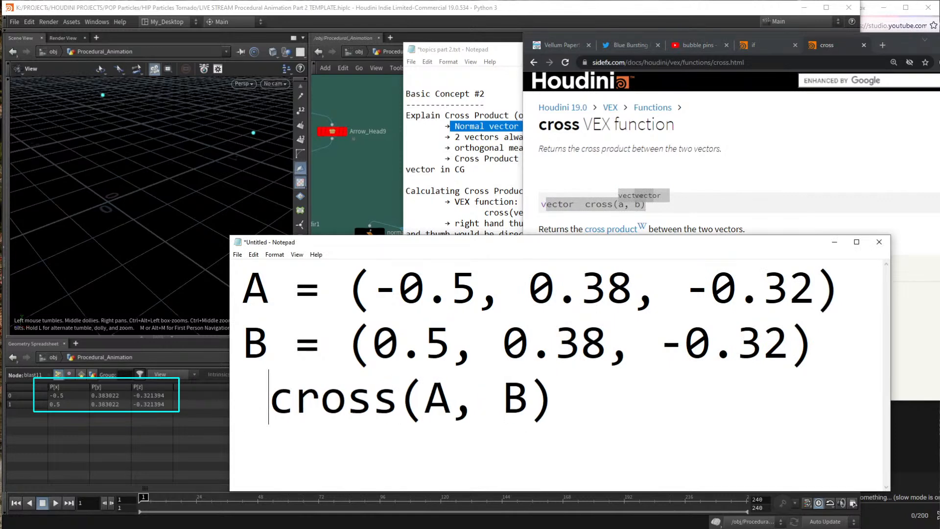
{"action": "key", "text": "Left"}
{"action": "key", "text": "Left"}
{"action": "key", "text": "Left"}
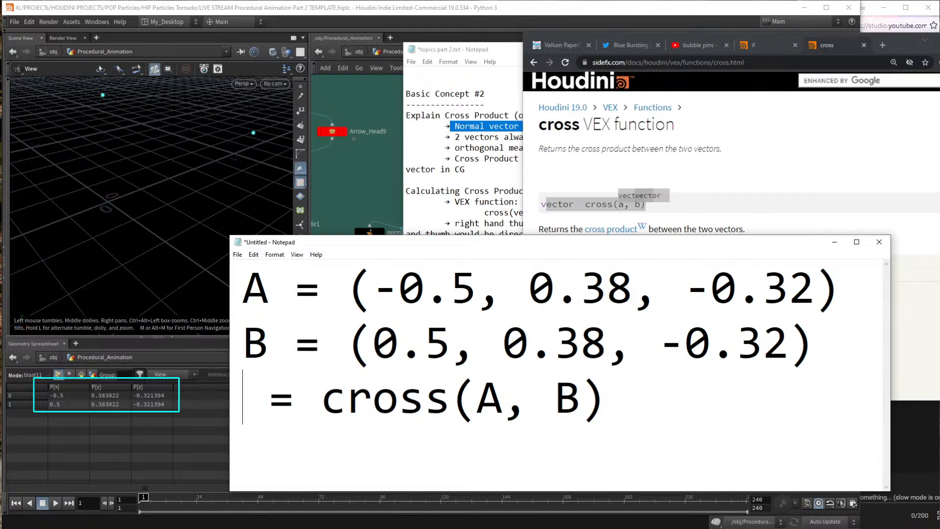
{"action": "type", "text": "Normal"}
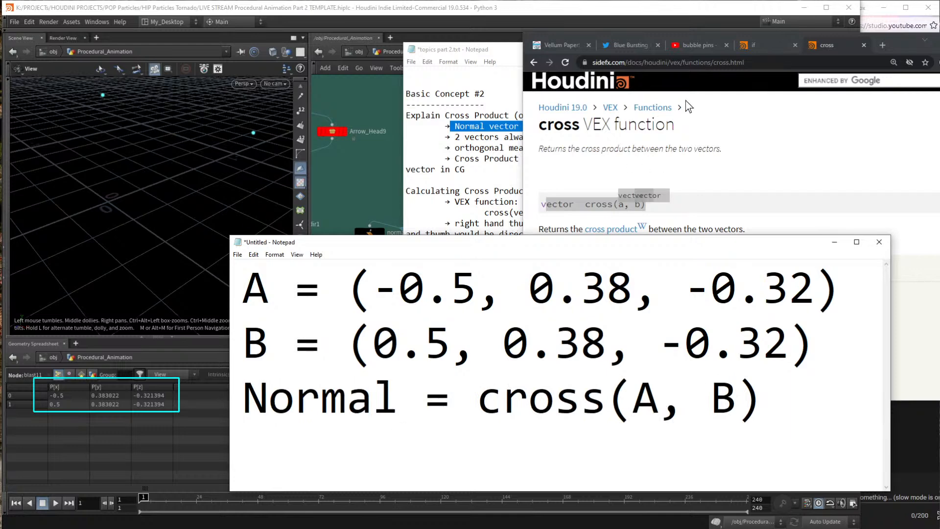
{"action": "left_click", "coordinate": [901, 51]}
{"action": "left_click_drag", "start_coordinate": [901, 52], "coordinate": [939, 52]}
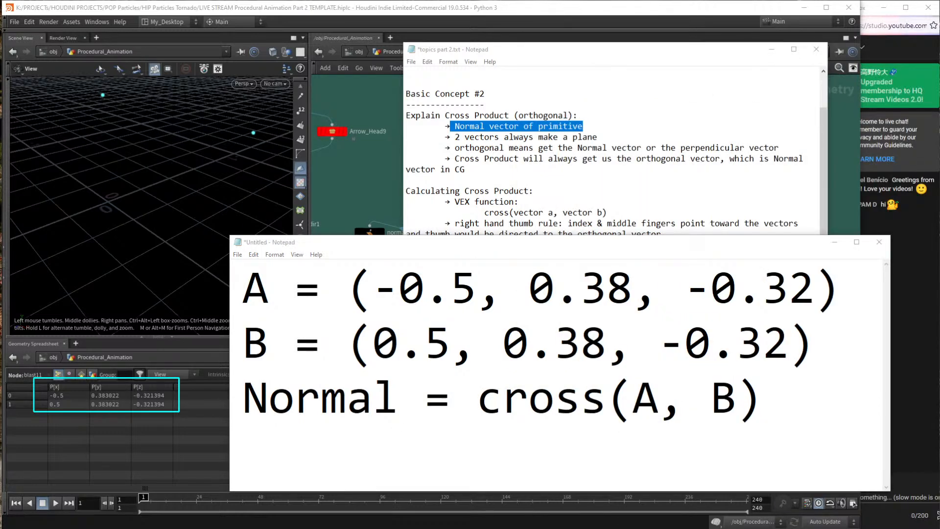
Replace the word Normal on the note's third line with orthogonal, and enlarge the untitled note's window toward its left side.
{"action": "left_click_drag", "start_coordinate": [399, 399], "coordinate": [243, 399]}
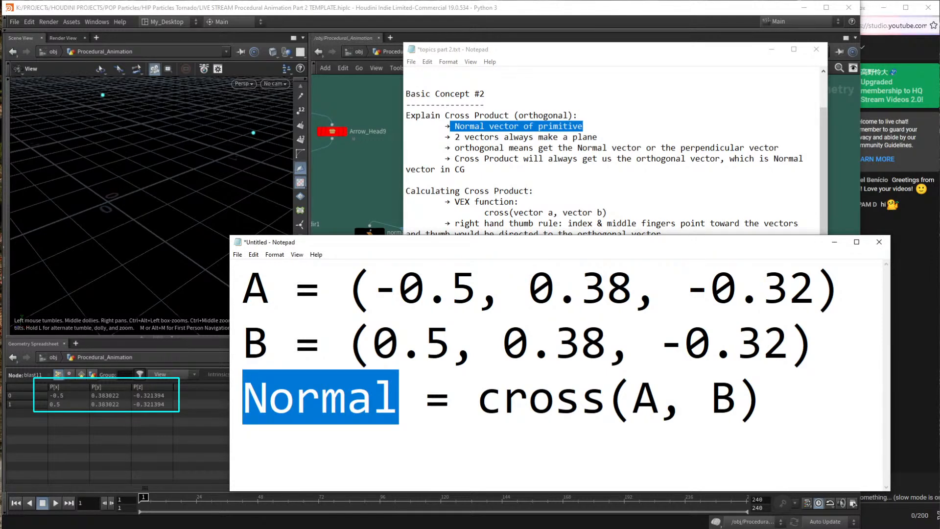
{"action": "type", "text": "orthogo"}
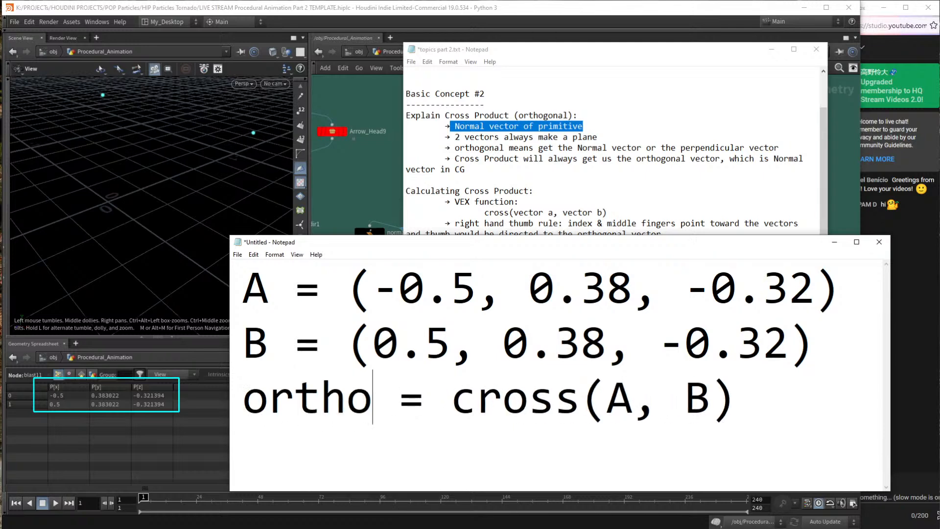
{"action": "type", "text": "nal"}
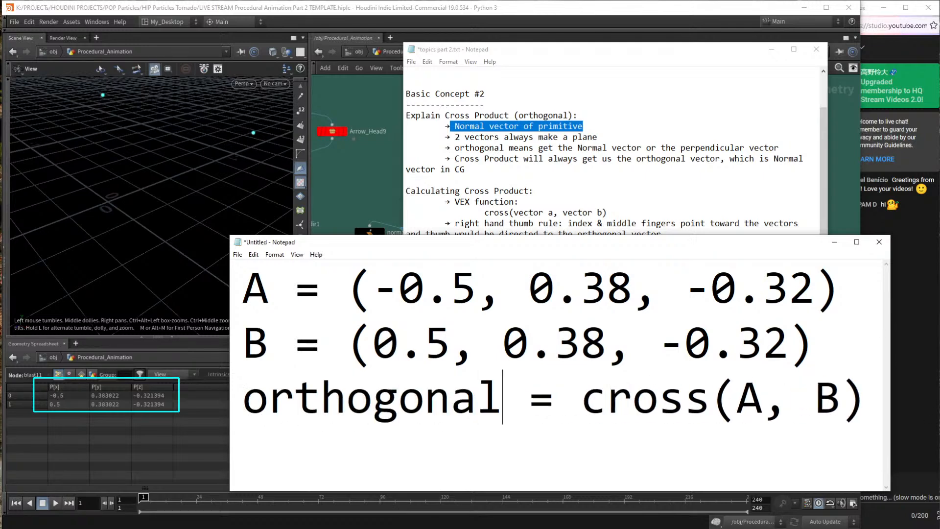
{"action": "left_click_drag", "start_coordinate": [230, 235], "coordinate": [179, 260]}
Switch to Houdini and display the merge35 node's output, below RED1 in the Arrows section.
{"action": "left_click", "coordinate": [528, 201]}
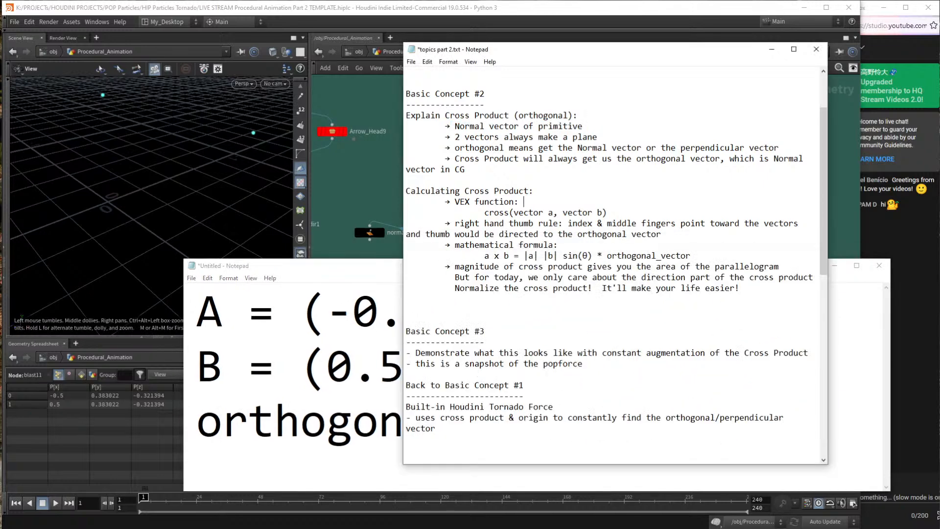
{"action": "left_click", "coordinate": [524, 11]}
{"action": "scroll", "coordinate": [501, 352], "scroll_direction": "down", "scroll_amount": 3}
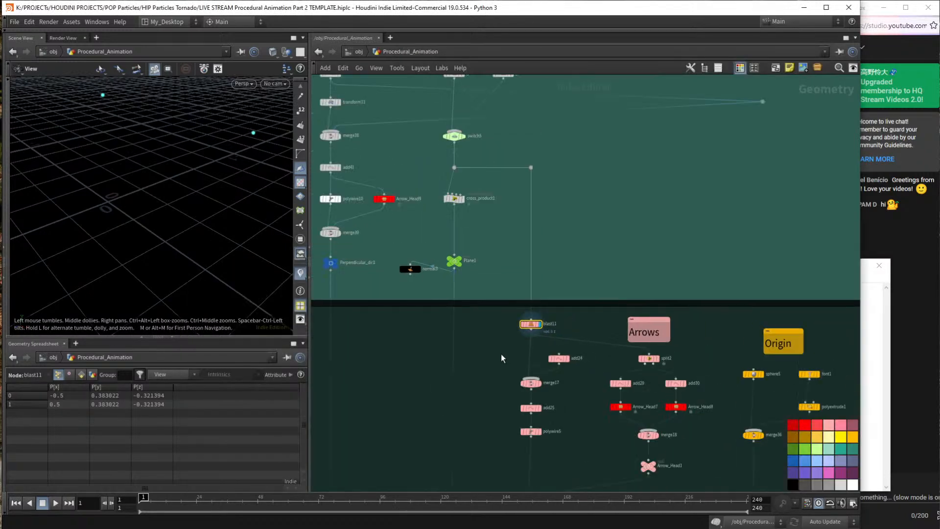
{"action": "middle_click_drag", "start_coordinate": [494, 392], "coordinate": [549, 267]}
{"action": "scroll", "coordinate": [529, 333], "scroll_direction": "down", "scroll_amount": 3}
{"action": "middle_click_drag", "start_coordinate": [536, 393], "coordinate": [544, 285]}
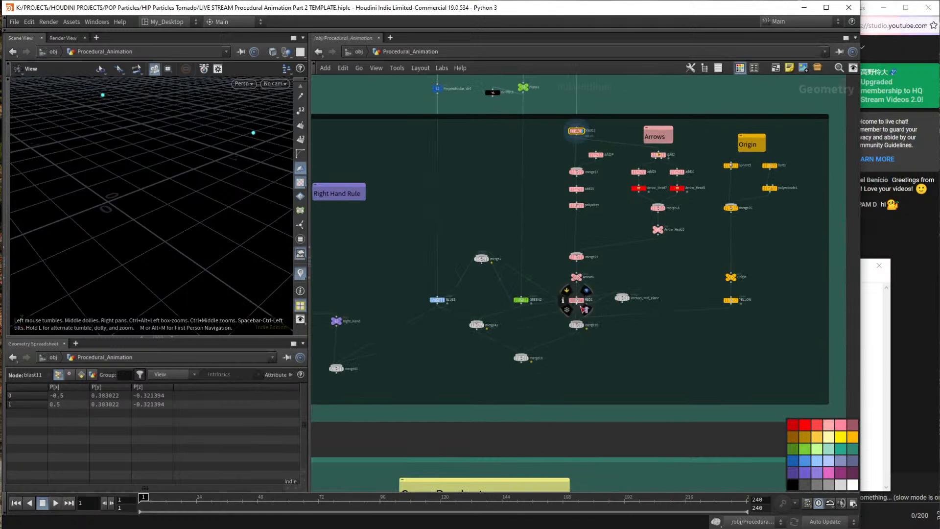
{"action": "scroll", "coordinate": [584, 308], "scroll_direction": "up", "scroll_amount": 3}
{"action": "left_click", "coordinate": [582, 333]}
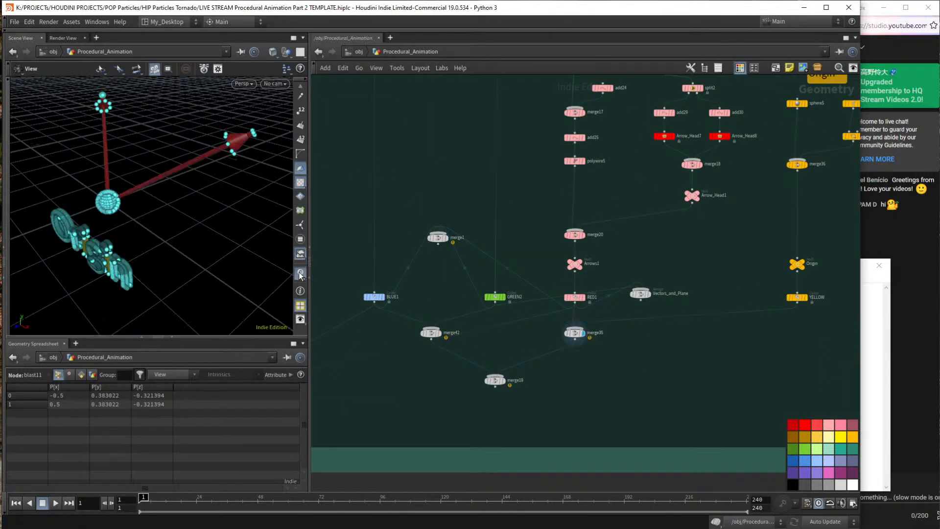
Display merge1's output with point markers hidden, and collapse the Geometry Spreadsheet to enlarge the 3D view.
{"action": "scroll", "coordinate": [301, 206], "scroll_direction": "up", "scroll_amount": 3}
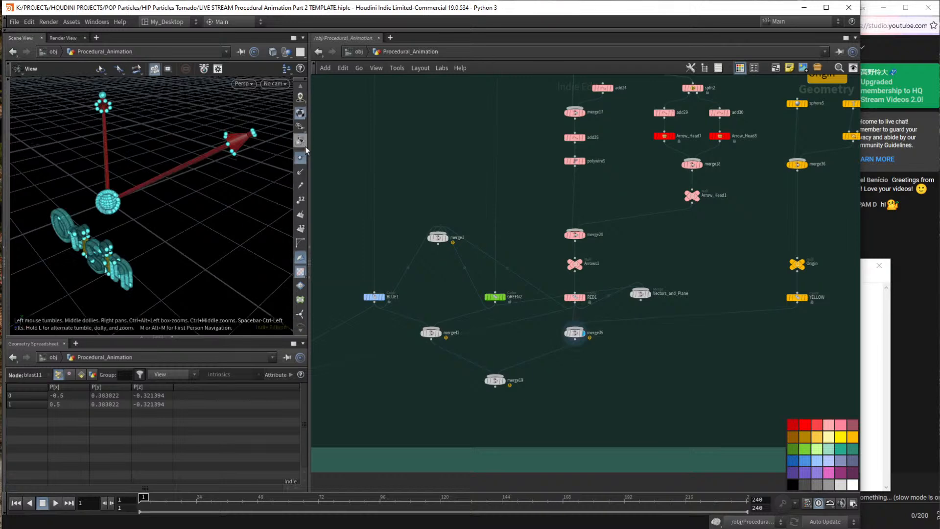
{"action": "left_click", "coordinate": [445, 237]}
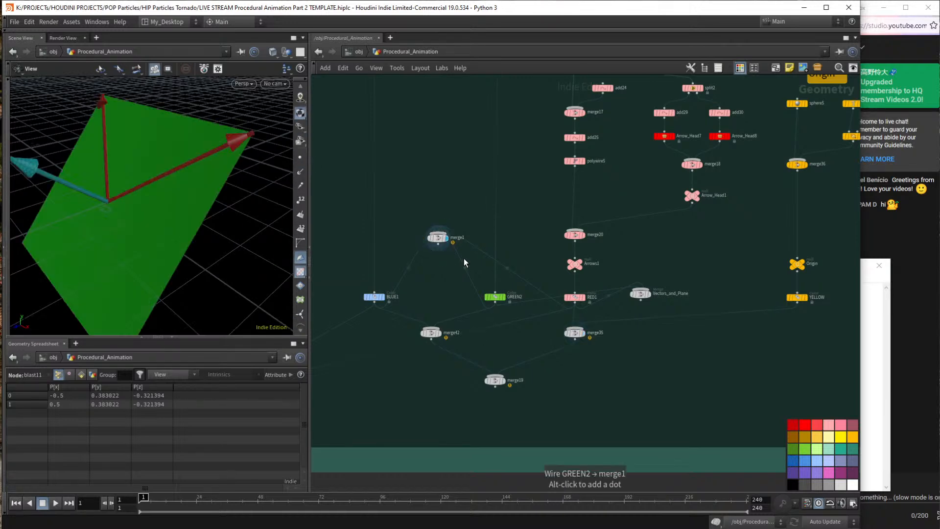
{"action": "left_click_drag", "start_coordinate": [117, 222], "coordinate": [171, 232]}
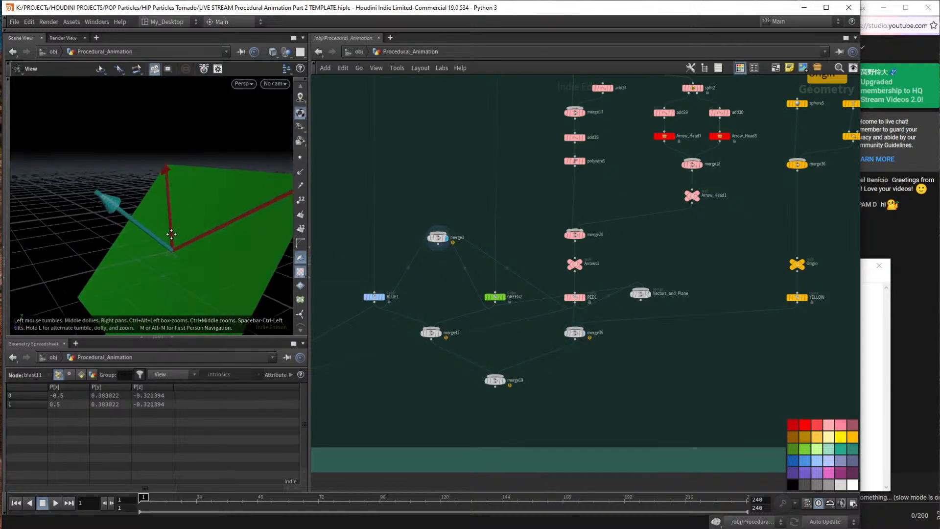
{"action": "left_click", "coordinate": [172, 338]}
Return to the untitled note, highlight orthogonal and cross(A, B), and shift its window to uncover the blue arrow.
{"action": "key", "text": "alt+Tab"}
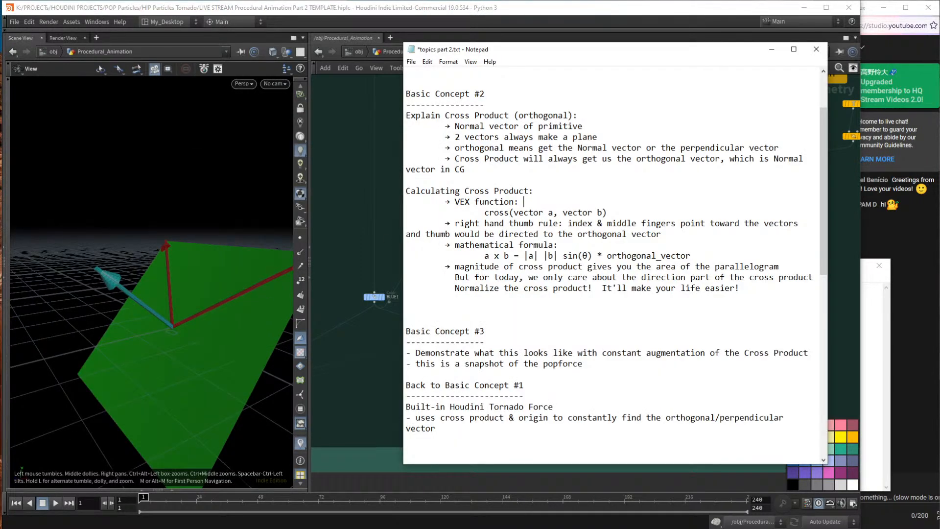
{"action": "key", "text": "alt+Tab"}
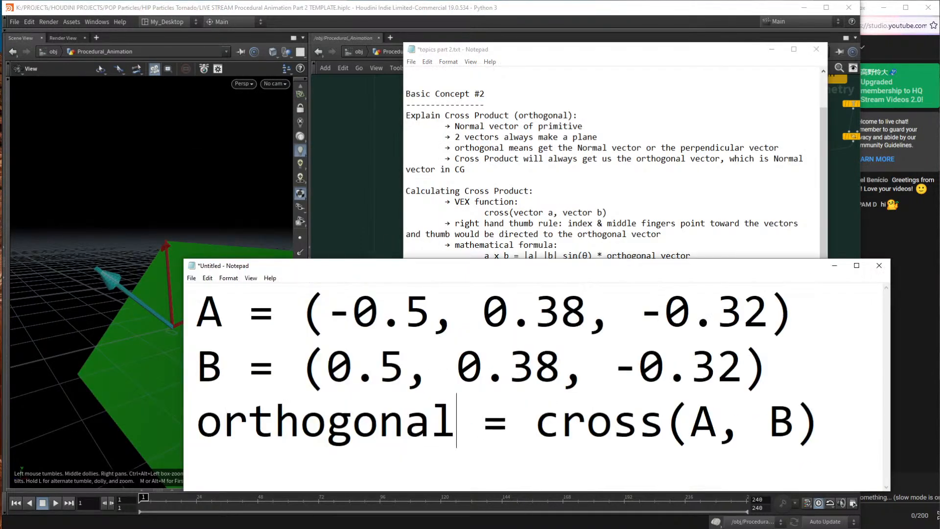
{"action": "left_click", "coordinate": [560, 420]}
{"action": "left_click_drag", "start_coordinate": [456, 420], "coordinate": [196, 420]}
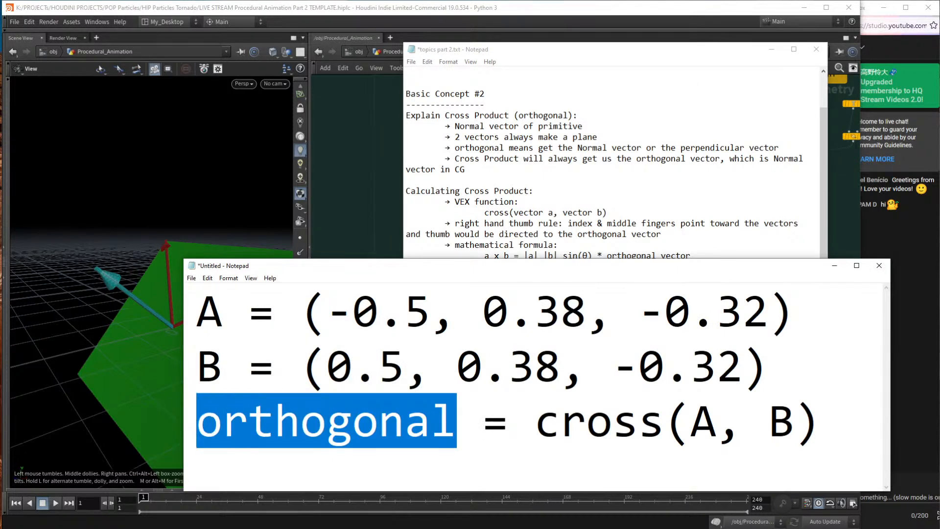
{"action": "left_click_drag", "start_coordinate": [535, 420], "coordinate": [821, 420]}
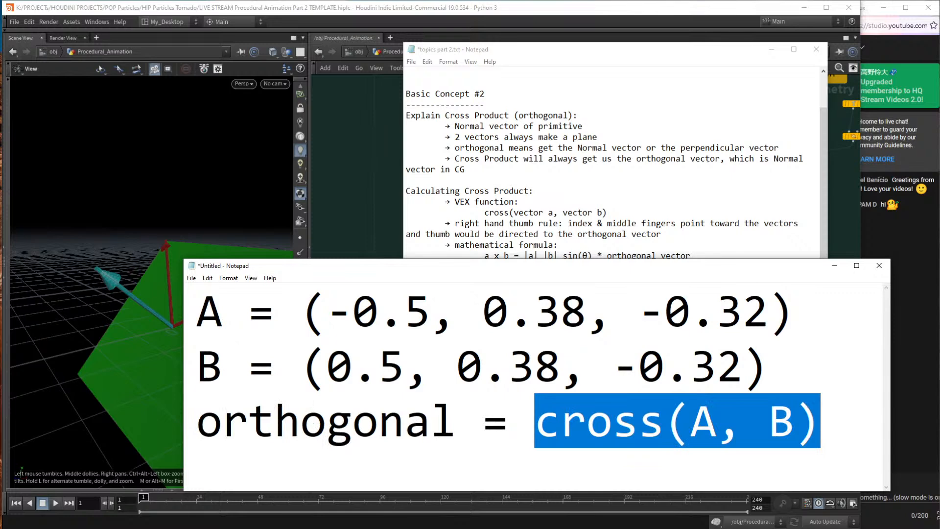
{"action": "left_click_drag", "start_coordinate": [261, 268], "coordinate": [323, 269]}
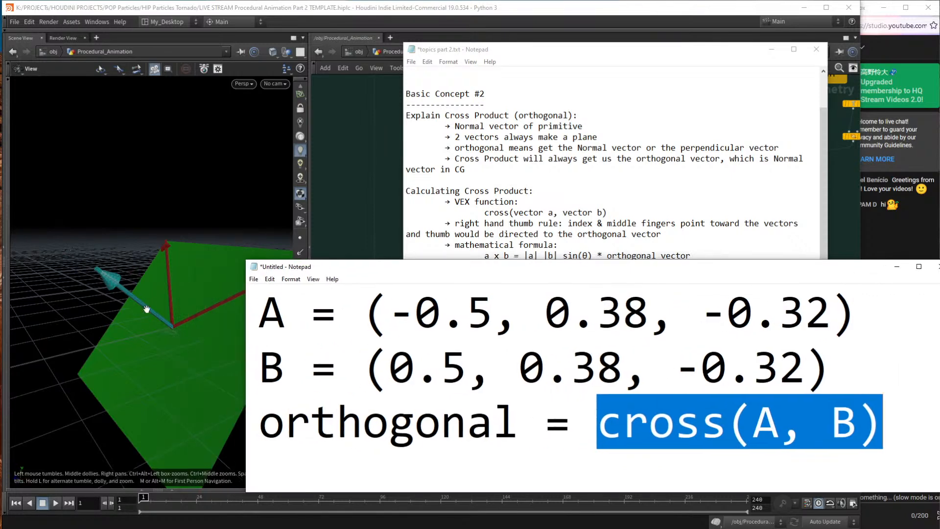
Replace the word orthogonal on the note's third line with blueVector.
{"action": "left_click_drag", "start_coordinate": [517, 422], "coordinate": [259, 422]}
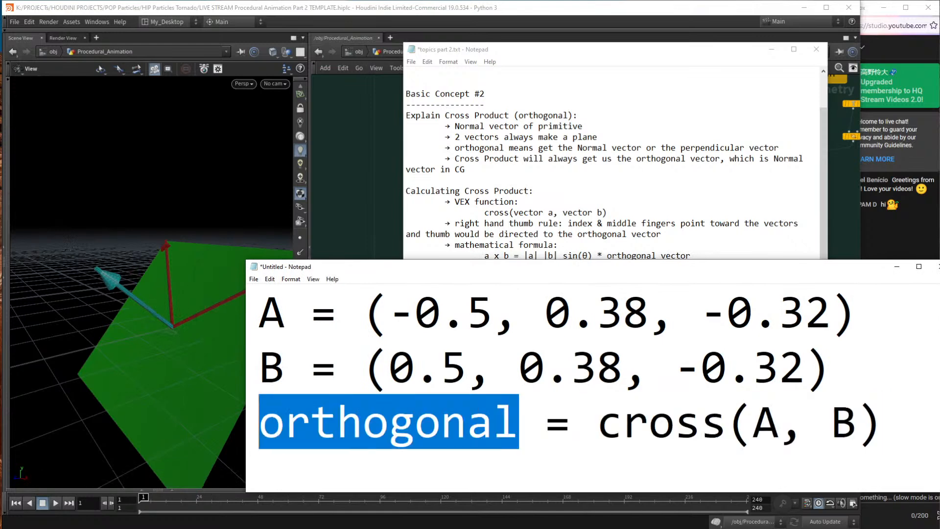
{"action": "type", "text": "blue"}
{"action": "type", "text": "vector"}
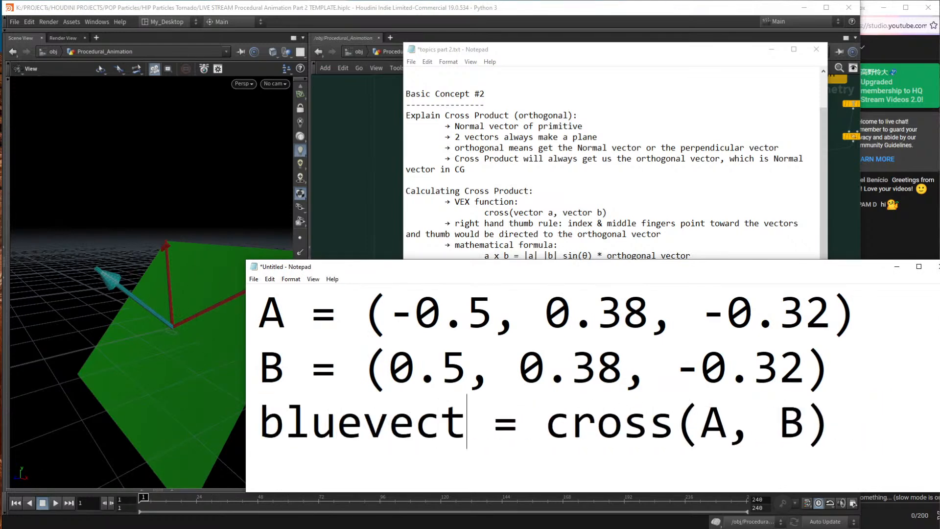
{"action": "key", "text": "Left"}
{"action": "key", "text": "Left"}
{"action": "key", "text": "Left"}
{"action": "key", "text": "Left"}
{"action": "key", "text": "Left"}
{"action": "key", "text": "BackSpace"}
{"action": "type", "text": "V"}
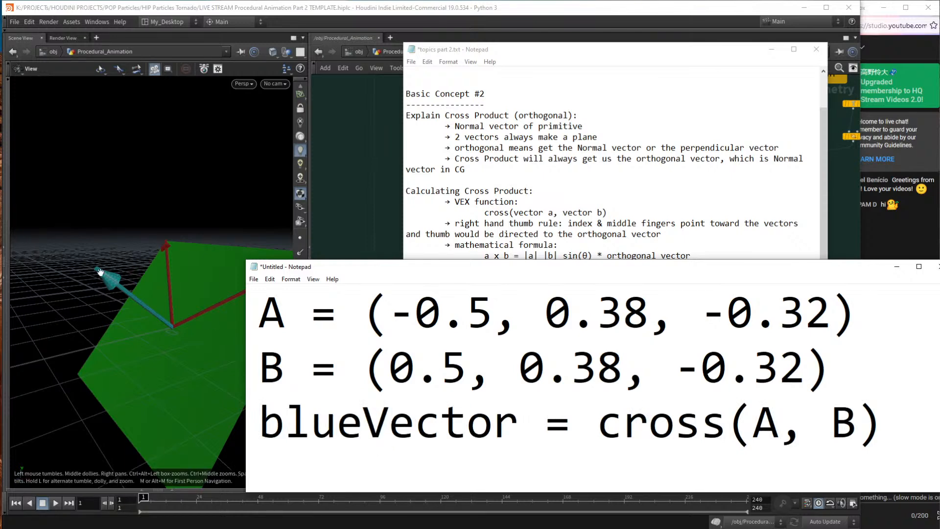
Lower the note window, highlight the cross(A, B) call and blueVector, and examine the blue arrow against the plane.
{"action": "left_click_drag", "start_coordinate": [323, 269], "coordinate": [339, 302]}
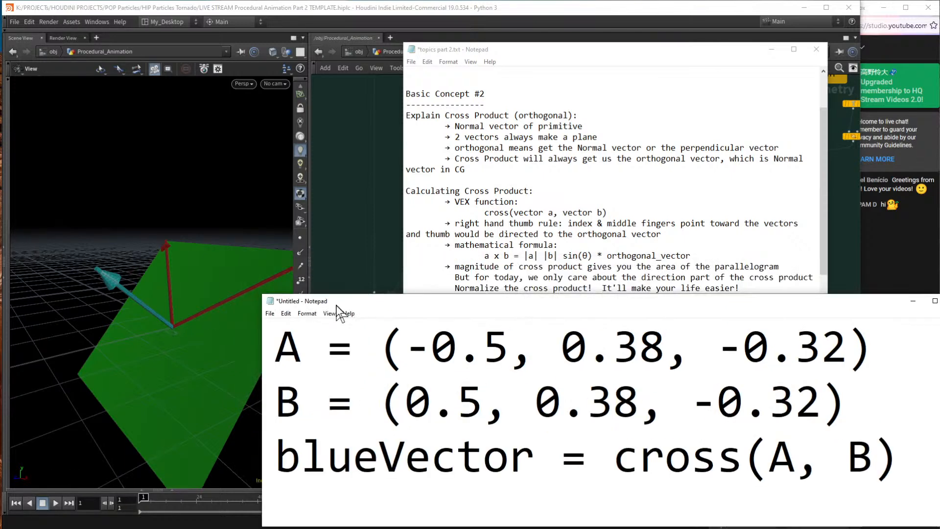
{"action": "left_click", "coordinate": [639, 455]}
{"action": "left_click_drag", "start_coordinate": [639, 455], "coordinate": [873, 455]}
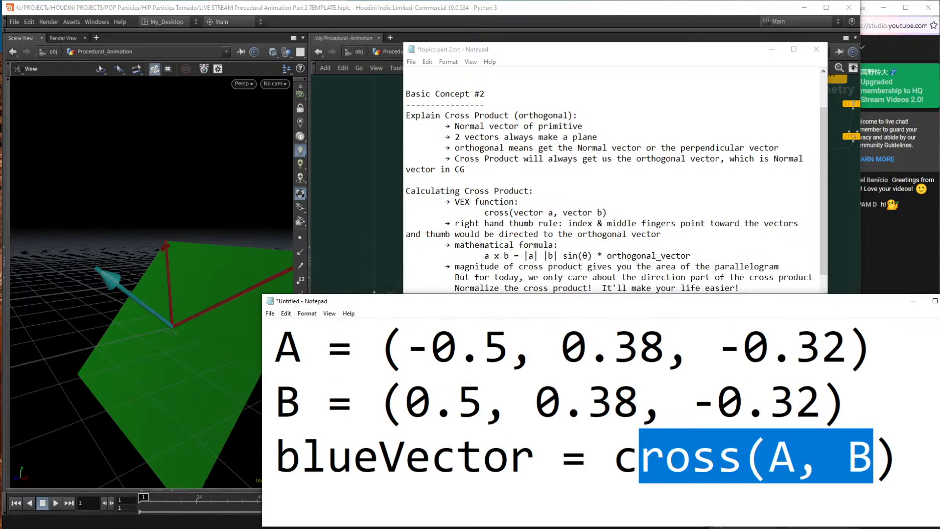
{"action": "left_click_drag", "start_coordinate": [535, 455], "coordinate": [276, 456]}
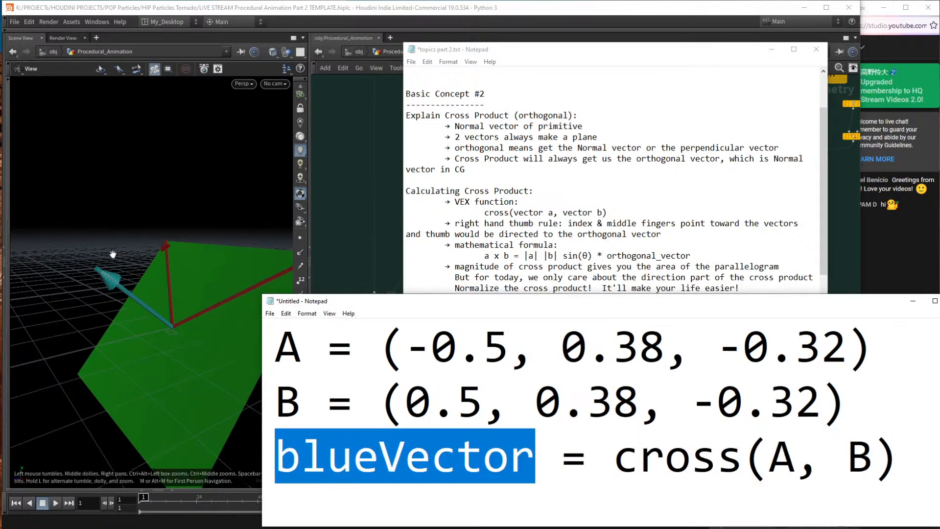
{"action": "mouse_move", "coordinate": [165, 311]}
{"action": "left_mouse_down"}
{"action": "mouse_move", "coordinate": [177, 321]}
{"action": "mouse_move", "coordinate": [167, 316]}
{"action": "mouse_move", "coordinate": [185, 309]}
{"action": "mouse_move", "coordinate": [172, 325]}
{"action": "mouse_move", "coordinate": [176, 319]}
{"action": "left_mouse_up"}
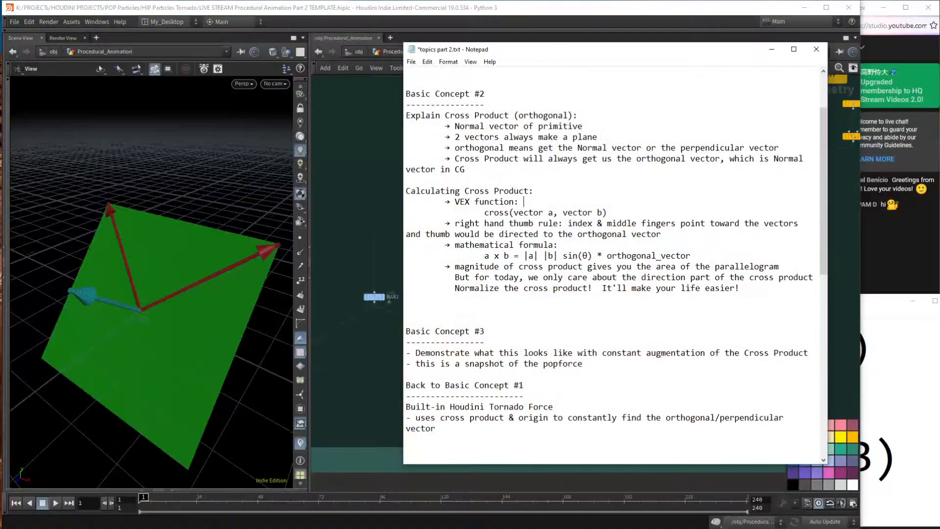
Highlight the mathematical formula a x b = |a| |b| sin(θ) * orthogonal_vector in the topics part 2.txt notes.
{"action": "left_click_drag", "start_coordinate": [691, 256], "coordinate": [485, 256]}
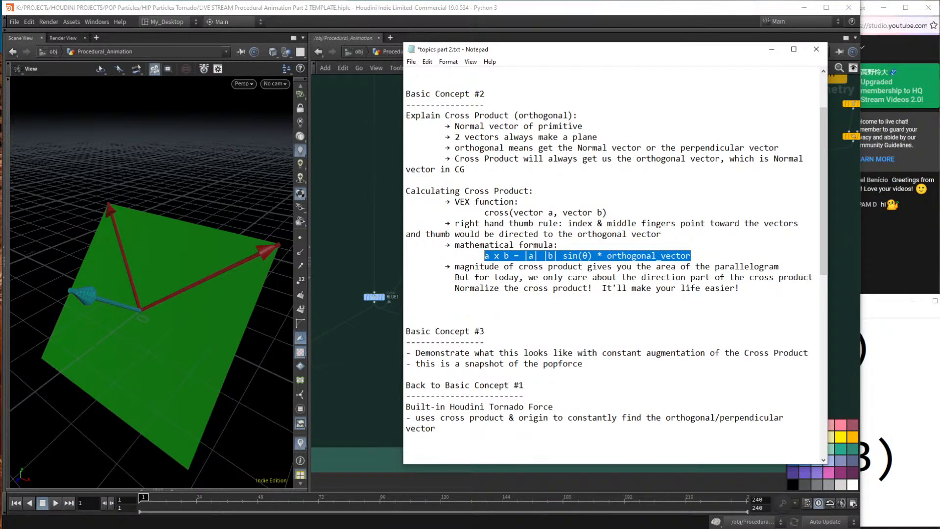
{"action": "left_click_drag", "start_coordinate": [691, 256], "coordinate": [485, 256]}
{"action": "left_click", "coordinate": [495, 255]}
{"action": "left_click_drag", "start_coordinate": [484, 255], "coordinate": [691, 255]}
{"action": "left_click", "coordinate": [558, 245]}
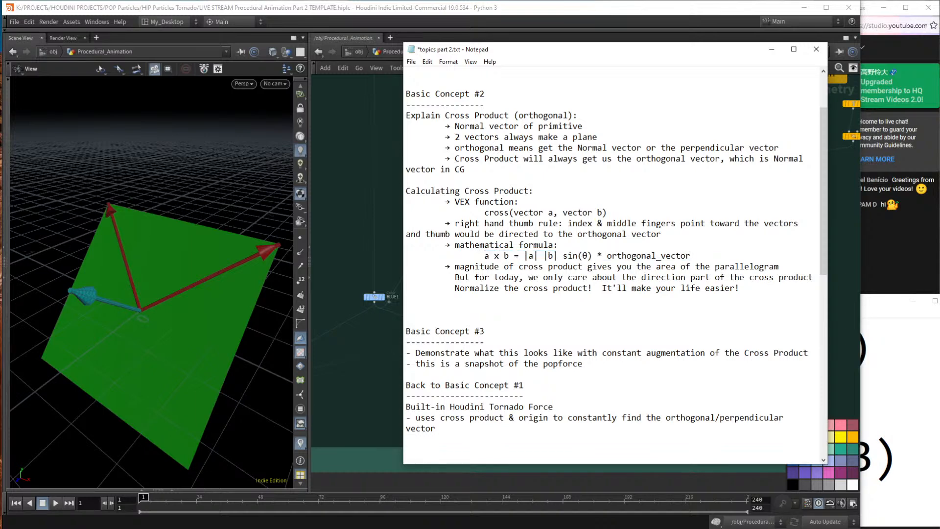
Highlight the right hand thumb rule bullet under Calculating Cross Product in the topic notes.
{"action": "left_click_drag", "start_coordinate": [459, 224], "coordinate": [661, 234]}
{"action": "left_click", "coordinate": [499, 223]}
{"action": "left_click_drag", "start_coordinate": [445, 223], "coordinate": [661, 235]}
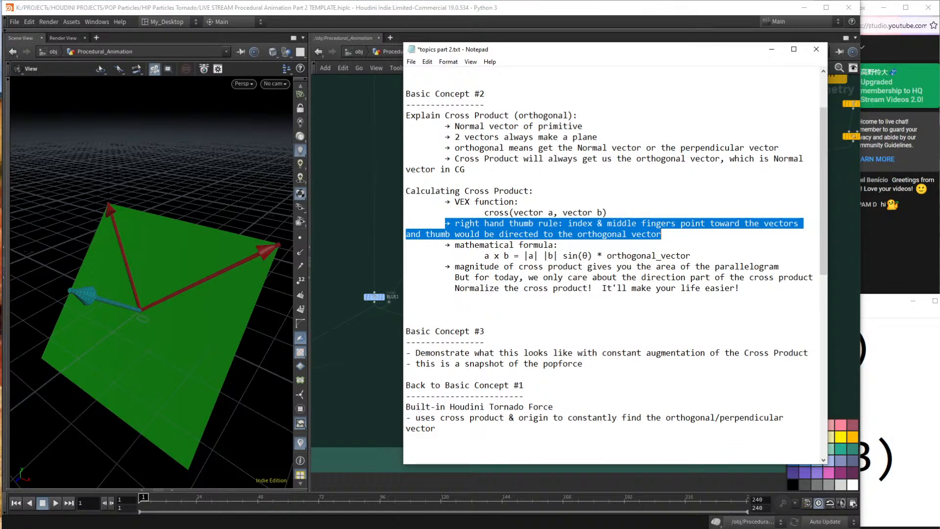
Switch to Houdini and display merge43 in the Right Hand Rule section to view the hand with the arrows.
{"action": "left_click", "coordinate": [513, 7]}
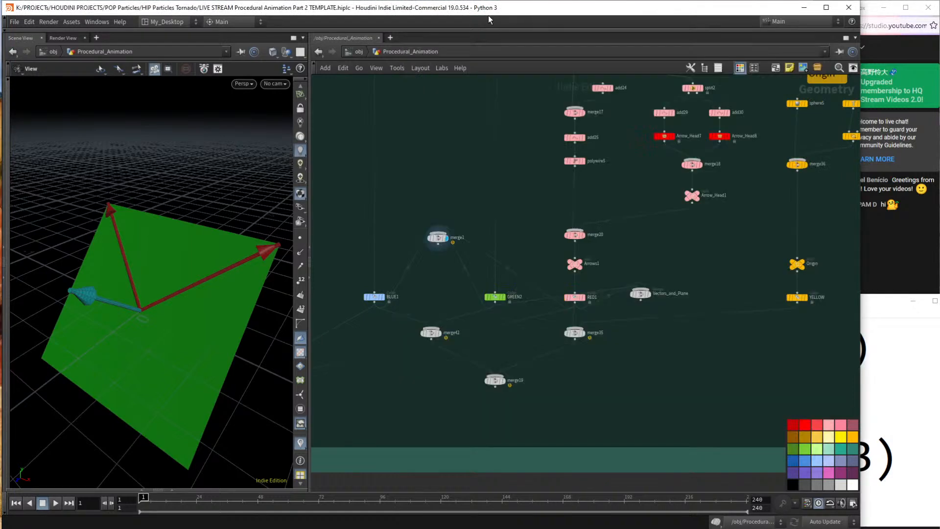
{"action": "scroll", "coordinate": [536, 249], "scroll_direction": "down", "scroll_amount": 5}
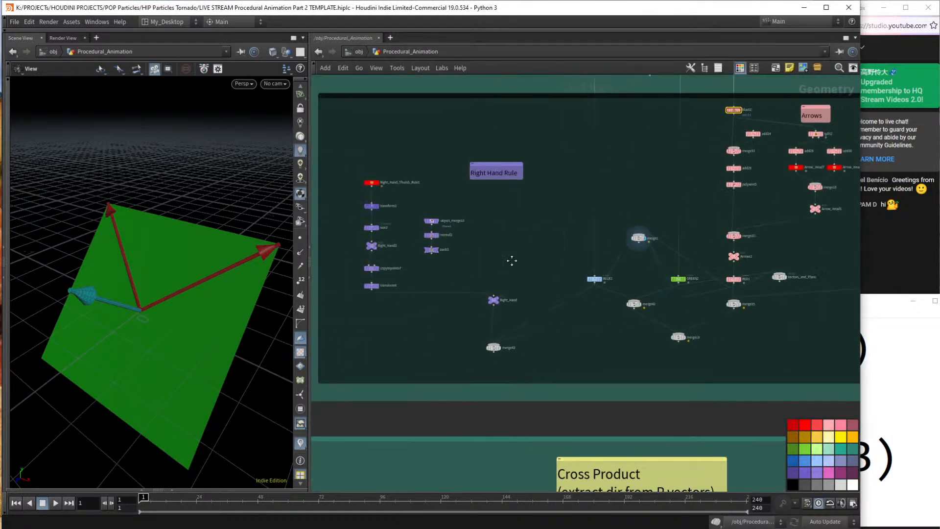
{"action": "scroll", "coordinate": [524, 353], "scroll_direction": "up", "scroll_amount": 6}
{"action": "left_click", "coordinate": [499, 344]}
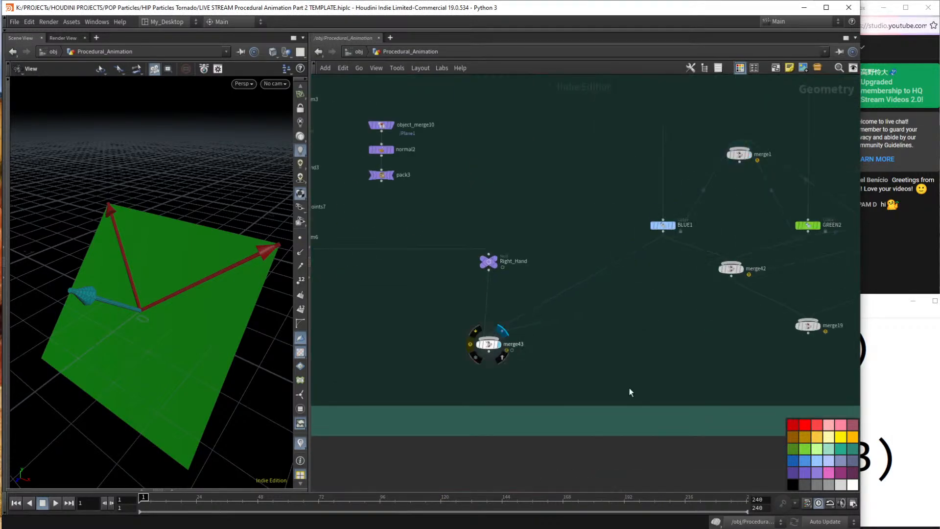
{"action": "left_click_drag", "start_coordinate": [239, 285], "coordinate": [228, 248]}
{"action": "middle_click_drag", "start_coordinate": [333, 79], "coordinate": [428, 162]}
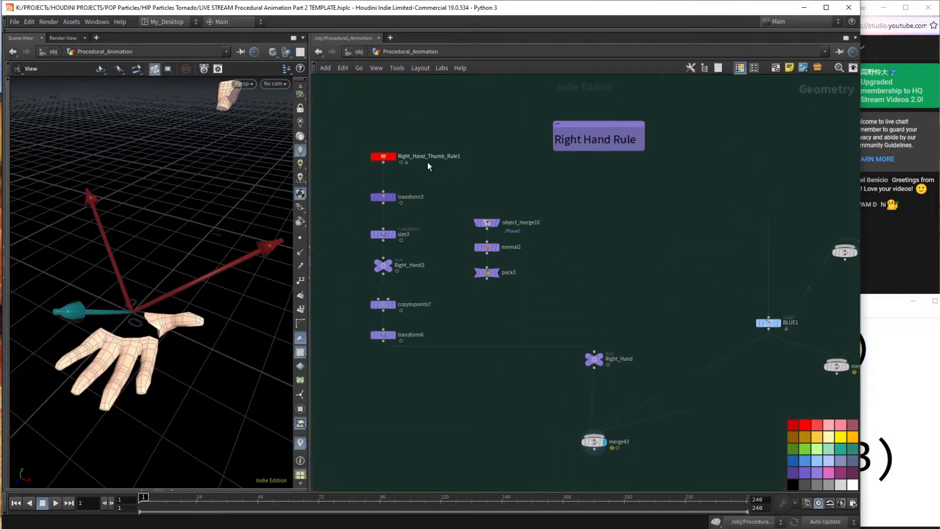
Display the Right_Hand_Thumb_Rule1 asset, allow editing of its contents and open its inner network.
{"action": "left_click", "coordinate": [394, 156]}
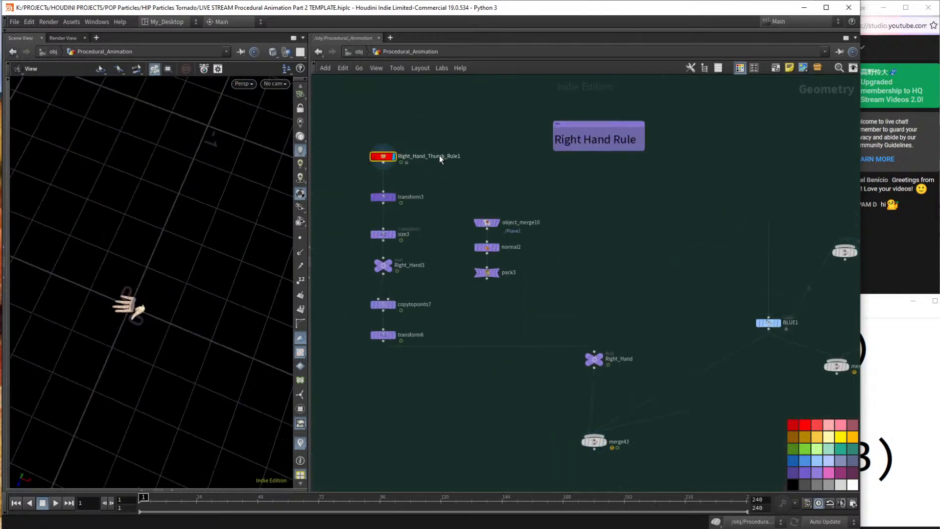
{"action": "right_click", "coordinate": [380, 158]}
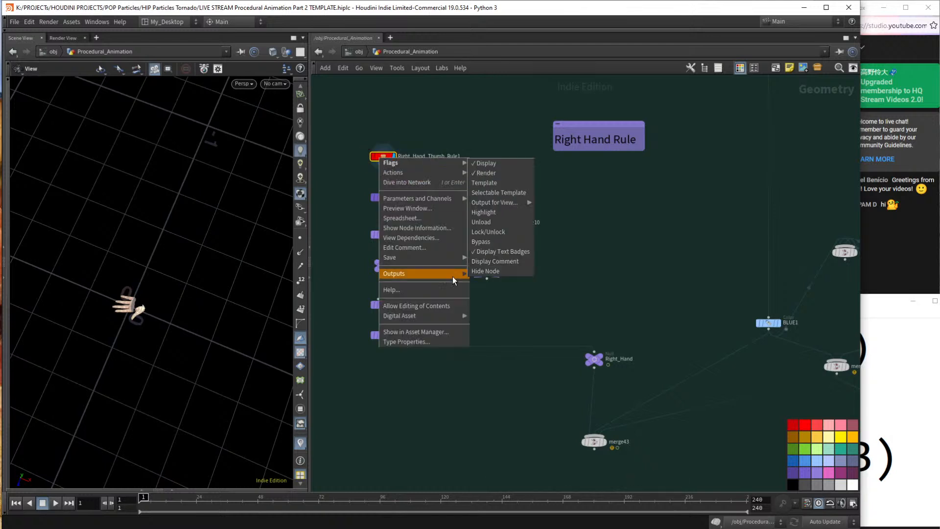
{"action": "left_click", "coordinate": [418, 306]}
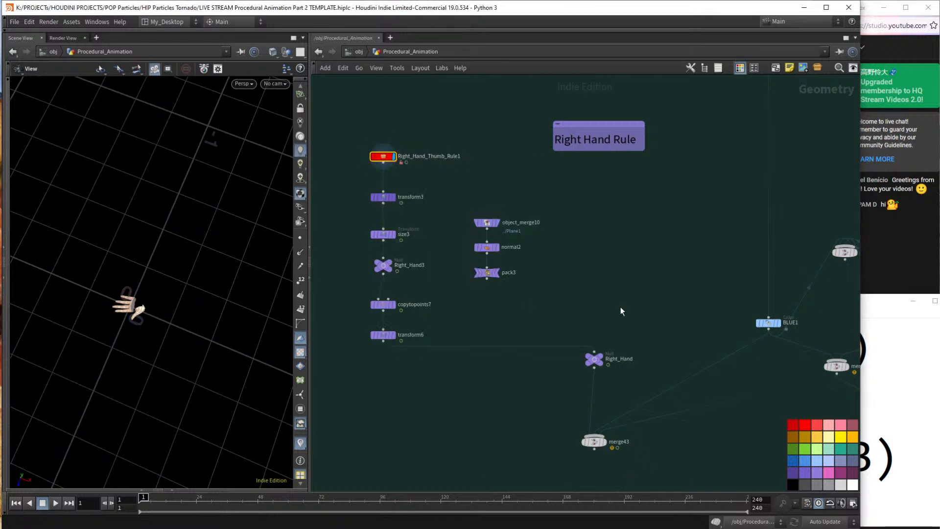
{"action": "double_click", "coordinate": [384, 157]}
Examine the hand geometry and the inner network of Right_Hand_Thumb_Rule1 from the Left Hand finger curl nodes down to output0.
{"action": "scroll", "coordinate": [564, 116], "scroll_direction": "up", "scroll_amount": 5}
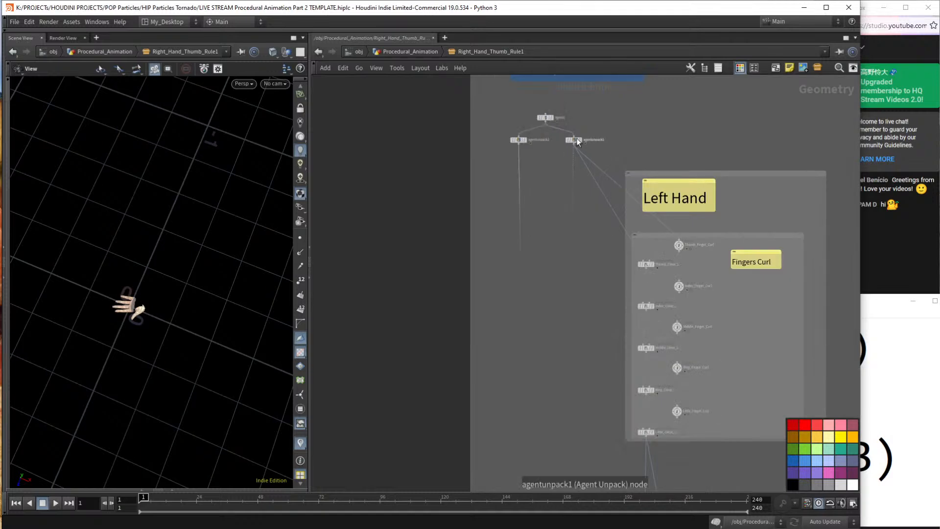
{"action": "mouse_move", "coordinate": [163, 304]}
{"action": "left_mouse_down"}
{"action": "mouse_move", "coordinate": [146, 301]}
{"action": "mouse_move", "coordinate": [160, 316]}
{"action": "left_mouse_up"}
{"action": "scroll", "coordinate": [142, 307], "scroll_direction": "up", "scroll_amount": 5}
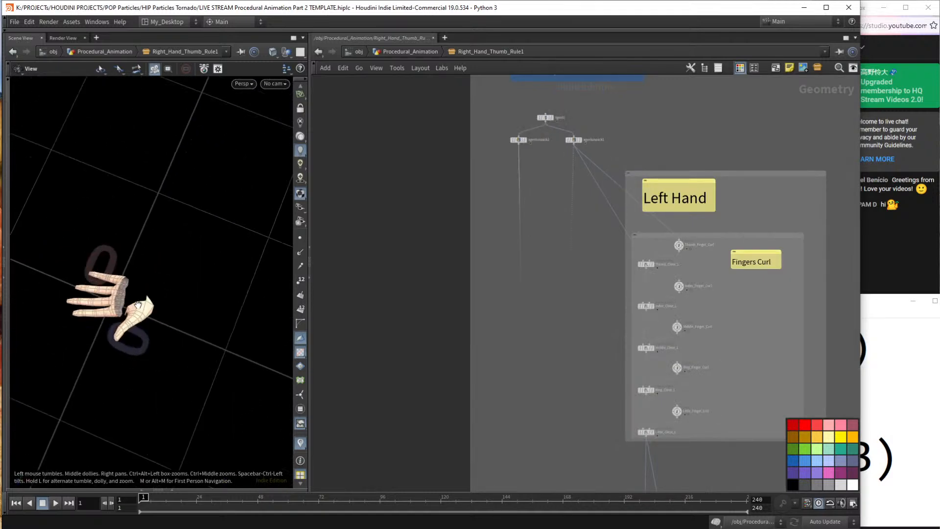
{"action": "middle_click_drag", "start_coordinate": [633, 99], "coordinate": [640, 225]}
{"action": "middle_click_drag", "start_coordinate": [604, 298], "coordinate": [614, 116]}
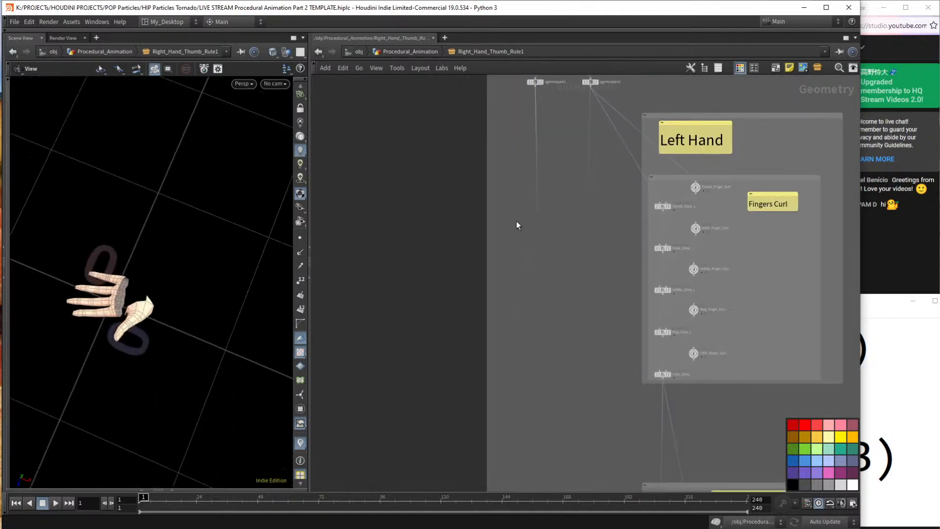
{"action": "scroll", "coordinate": [467, 277], "scroll_direction": "down", "scroll_amount": 5}
{"action": "middle_click_drag", "start_coordinate": [443, 414], "coordinate": [448, 147]}
{"action": "middle_click_drag", "start_coordinate": [421, 259], "coordinate": [449, 117]}
{"action": "scroll", "coordinate": [543, 293], "scroll_direction": "up", "scroll_amount": 8}
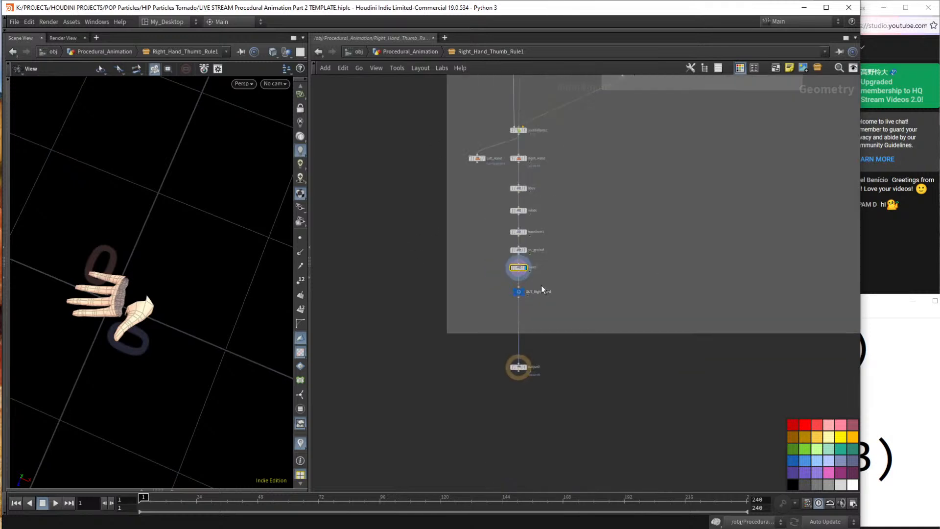
{"action": "middle_click_drag", "start_coordinate": [538, 356], "coordinate": [579, 275]}
{"action": "scroll", "coordinate": [606, 266], "scroll_direction": "down", "scroll_amount": 6}
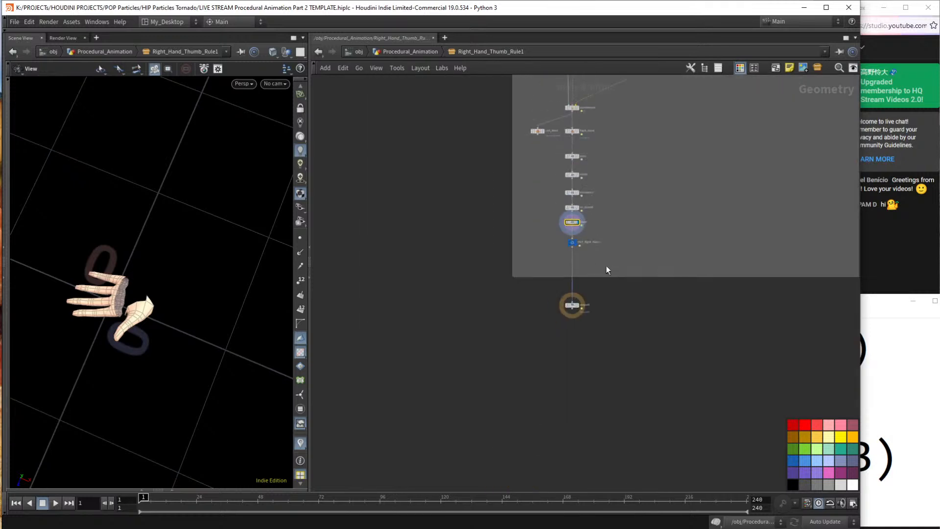
{"action": "middle_click_drag", "start_coordinate": [607, 156], "coordinate": [585, 253]}
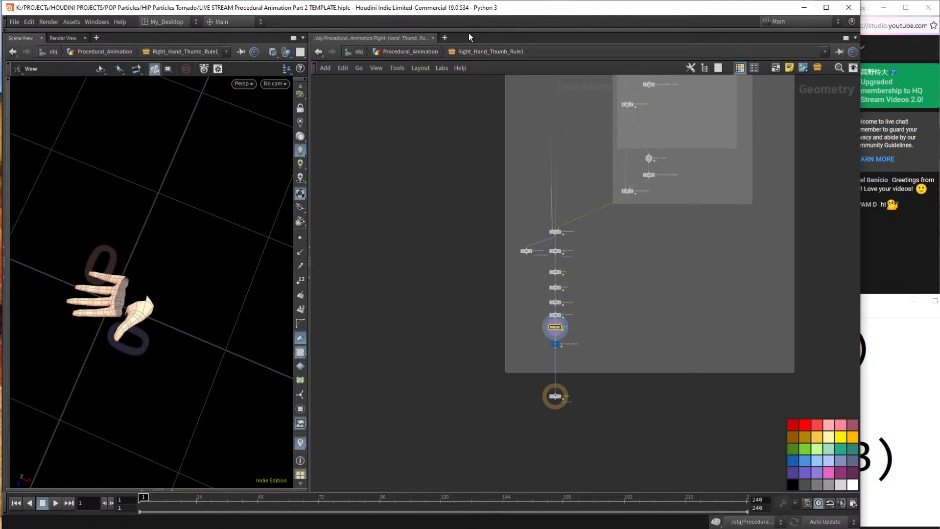
{"action": "scroll", "coordinate": [553, 362], "scroll_direction": "up", "scroll_amount": 4}
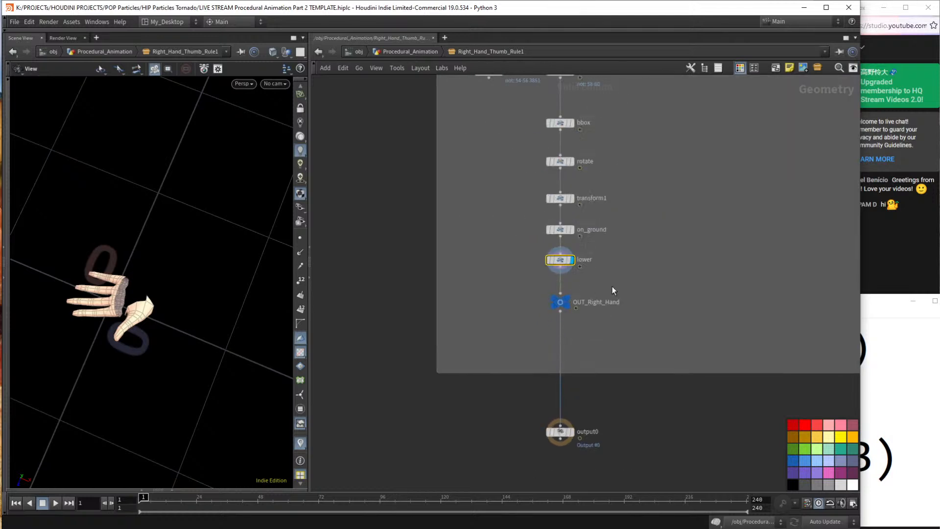
{"action": "left_click", "coordinate": [408, 51]}
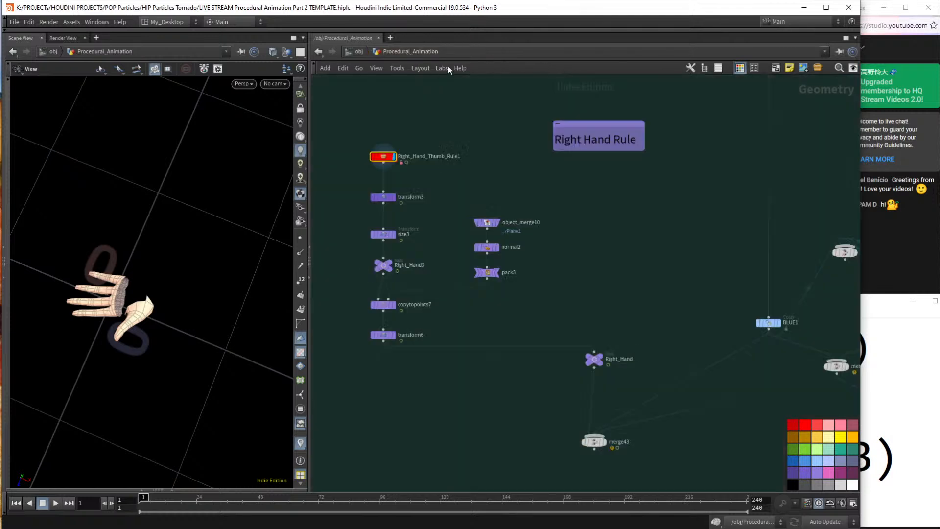
{"action": "double_click", "coordinate": [383, 156]}
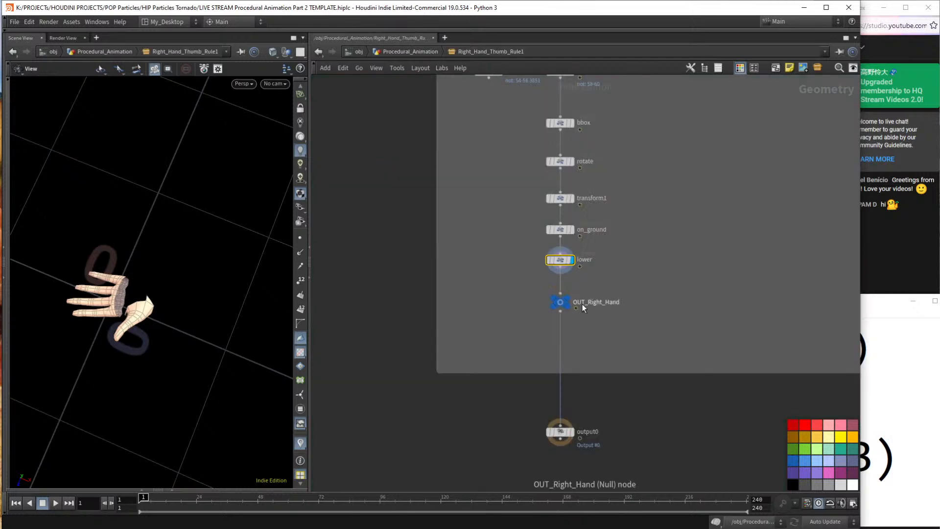
Display the Right_Hand Blast node below jointdeform1 and show its parameters in a narrower overlay.
{"action": "scroll", "coordinate": [581, 303], "scroll_direction": "down", "scroll_amount": 3}
{"action": "middle_click_drag", "start_coordinate": [639, 235], "coordinate": [627, 348]}
{"action": "scroll", "coordinate": [545, 261], "scroll_direction": "up", "scroll_amount": 5}
{"action": "mouse_move", "coordinate": [595, 323]}
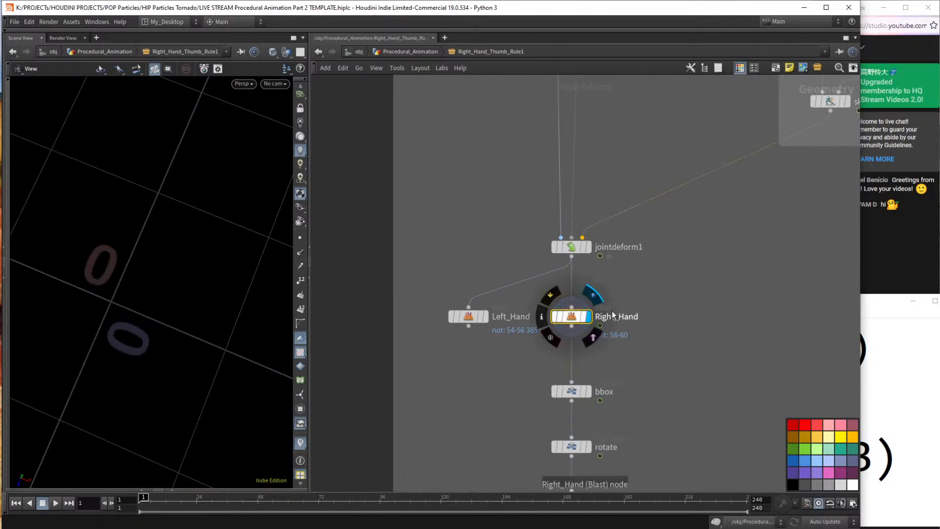
{"action": "key", "text": "p"}
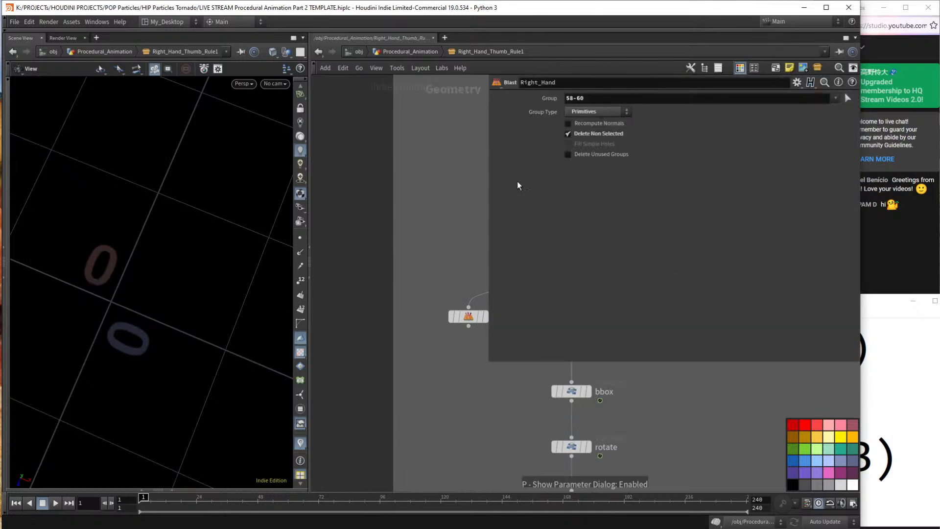
{"action": "left_click_drag", "start_coordinate": [488, 362], "coordinate": [623, 336]}
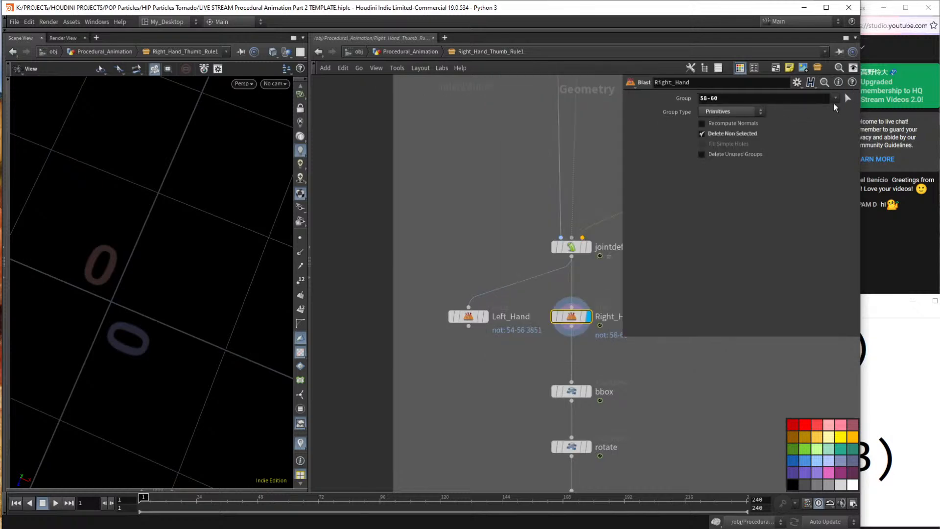
Reselect the Right_Hand Blast group with lasso selection, excluding the forearm, so the group becomes 59-61 3842.
{"action": "left_click", "coordinate": [848, 98]}
{"action": "left_click_drag", "start_coordinate": [214, 269], "coordinate": [211, 222], "text": "alt"}
{"action": "scroll", "coordinate": [212, 222], "scroll_direction": "down", "scroll_amount": 7}
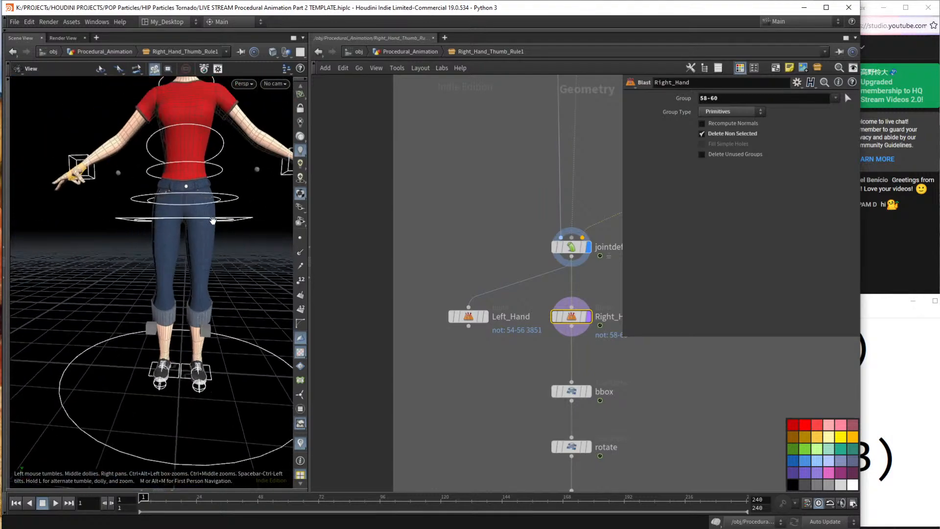
{"action": "right_click_drag", "start_coordinate": [74, 168], "coordinate": [129, 206]}
{"action": "scroll", "coordinate": [127, 222], "scroll_direction": "up", "scroll_amount": 5}
{"action": "middle_click_drag", "start_coordinate": [126, 222], "coordinate": [233, 290]}
{"action": "left_click_drag", "start_coordinate": [232, 291], "coordinate": [232, 288]}
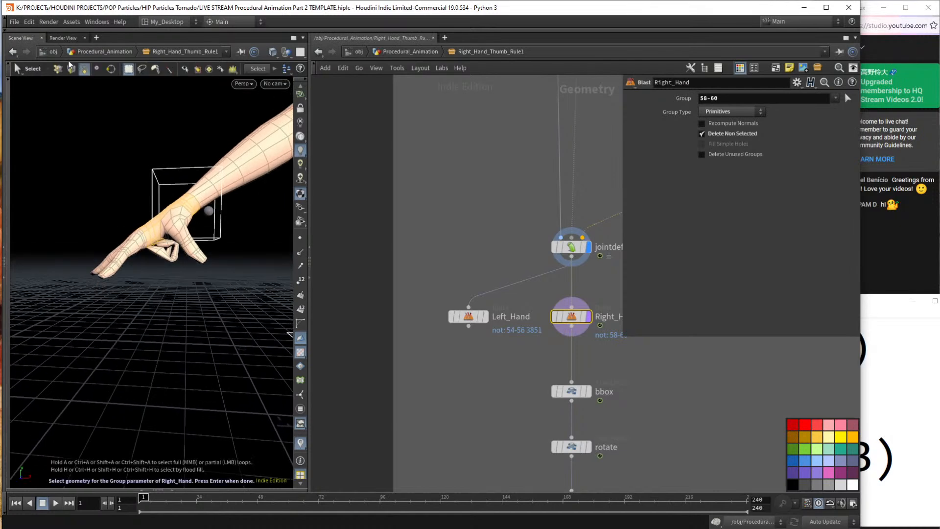
{"action": "left_click", "coordinate": [141, 69]}
{"action": "mouse_move", "coordinate": [147, 301]}
{"action": "left_mouse_down"}
{"action": "mouse_move", "coordinate": [123, 296]}
{"action": "mouse_move", "coordinate": [68, 235]}
{"action": "mouse_move", "coordinate": [179, 205]}
{"action": "mouse_move", "coordinate": [206, 240]}
{"action": "mouse_move", "coordinate": [191, 231]}
{"action": "mouse_move", "coordinate": [150, 299]}
{"action": "left_mouse_up"}
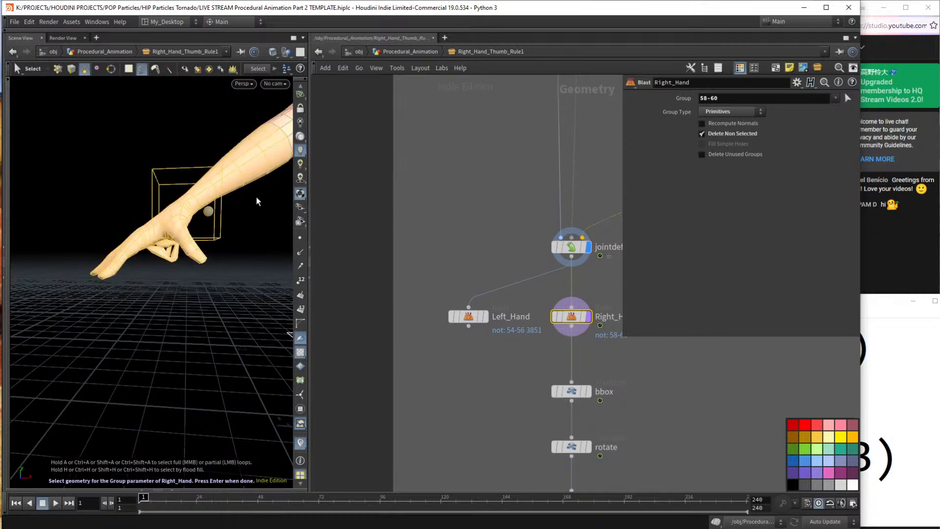
{"action": "left_click", "coordinate": [233, 174], "text": "ctrl"}
{"action": "left_click_drag", "start_coordinate": [147, 157], "coordinate": [131, 181], "text": "ctrl"}
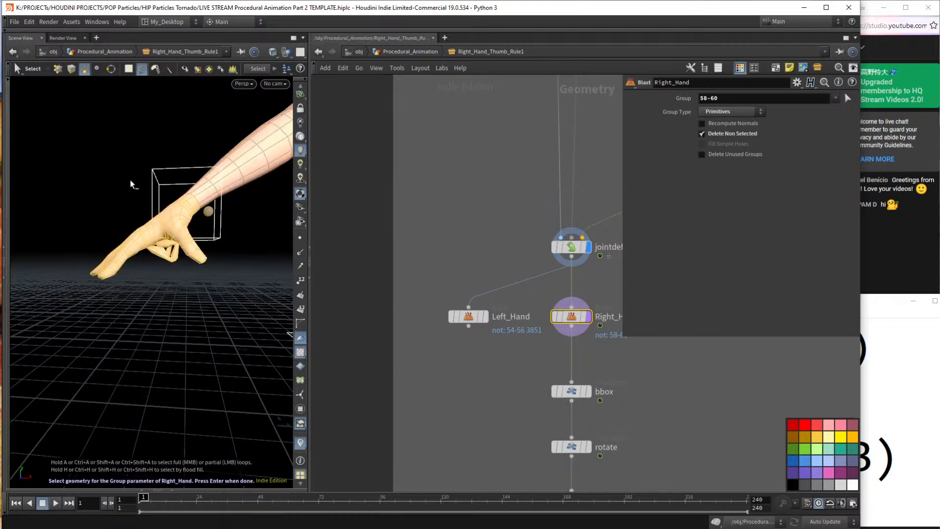
{"action": "key", "text": "Return"}
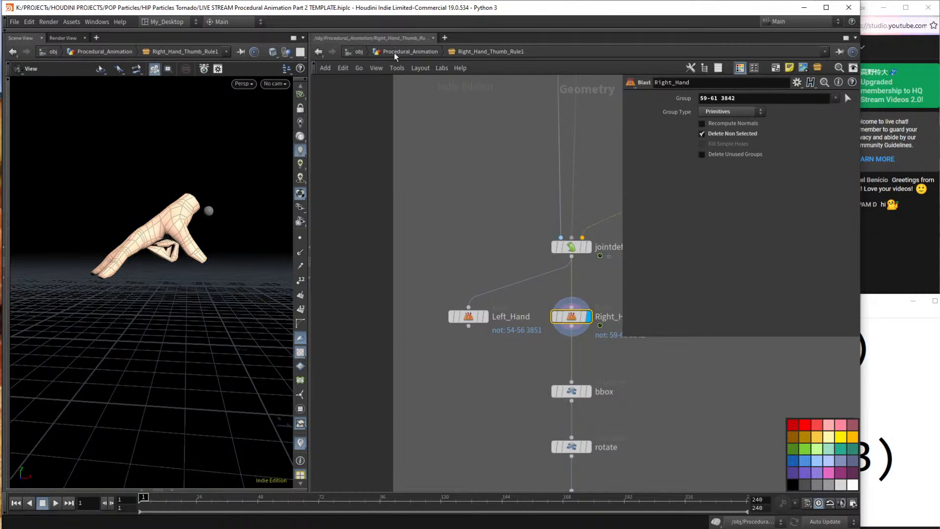
Return to the Procedural_Animation network, save the Right_Hand_Thumb_Rule1 asset definition and lock the node again.
{"action": "left_click", "coordinate": [411, 52]}
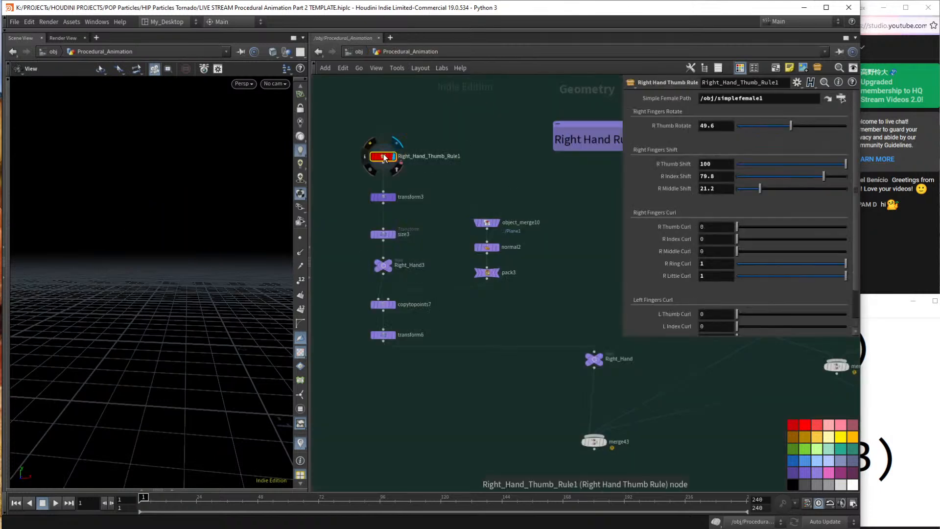
{"action": "left_click", "coordinate": [72, 21]}
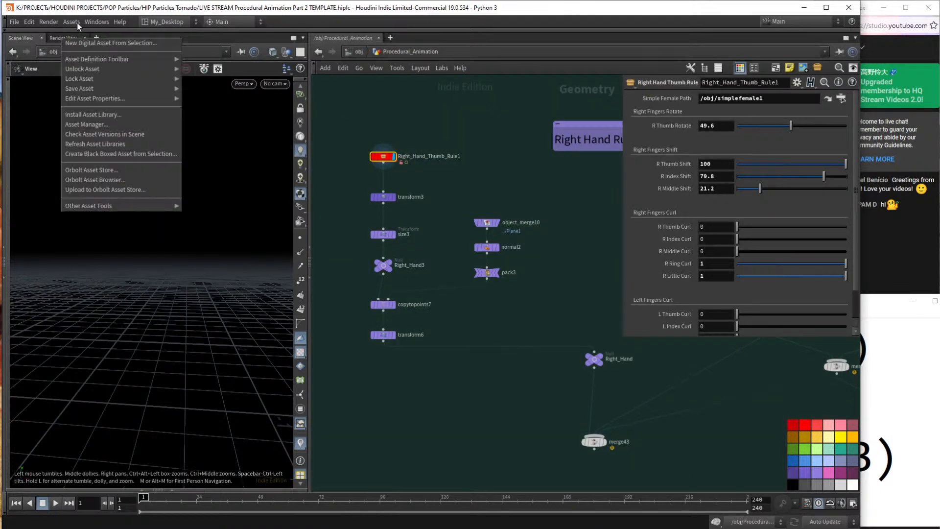
{"action": "left_click", "coordinate": [216, 89]}
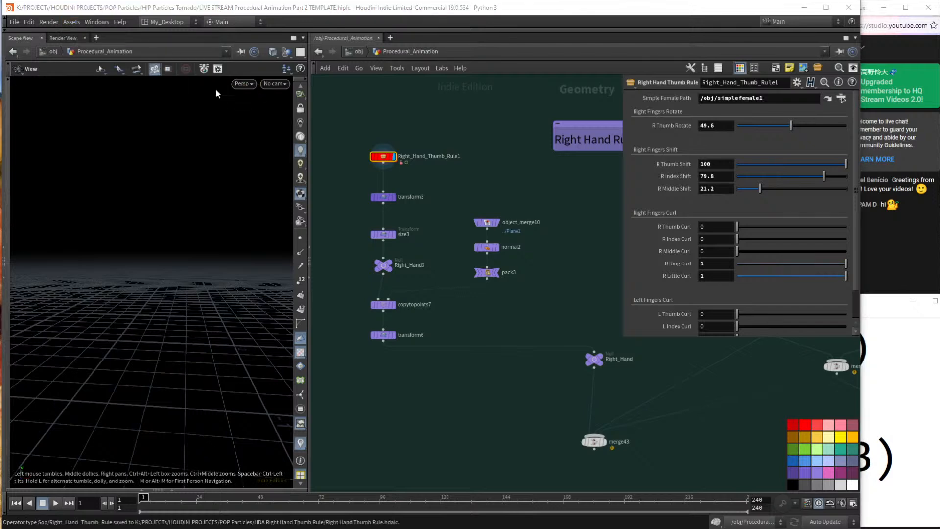
{"action": "right_click", "coordinate": [383, 157]}
{"action": "left_click", "coordinate": [397, 303]}
Frame the complete hand and display merge43 to examine it together with the arrows.
{"action": "key", "text": "f"}
{"action": "mouse_move", "coordinate": [272, 245]}
{"action": "left_mouse_down"}
{"action": "mouse_move", "coordinate": [227, 250]}
{"action": "mouse_move", "coordinate": [215, 223]}
{"action": "mouse_move", "coordinate": [226, 250]}
{"action": "mouse_move", "coordinate": [255, 247]}
{"action": "left_mouse_up"}
{"action": "middle_click_drag", "start_coordinate": [505, 397], "coordinate": [396, 360]}
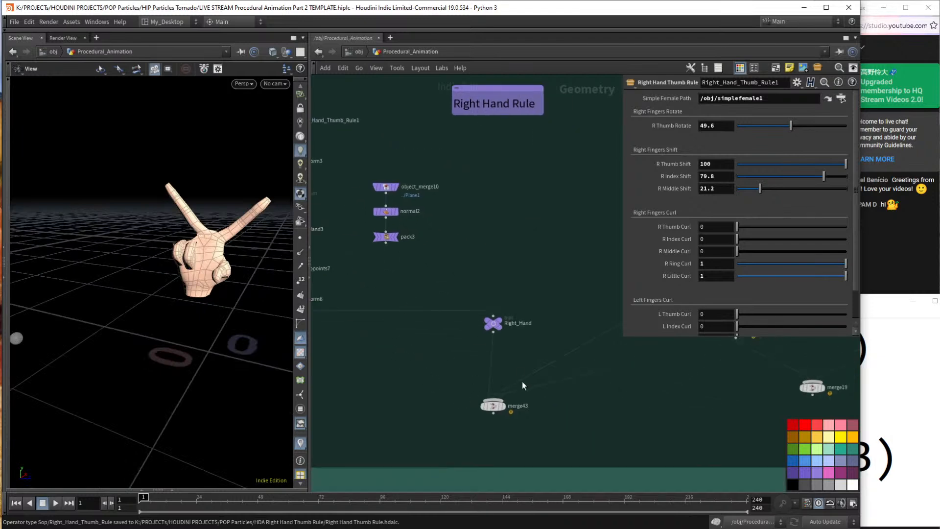
{"action": "left_click", "coordinate": [504, 408]}
{"action": "mouse_move", "coordinate": [120, 276]}
{"action": "left_mouse_down"}
{"action": "mouse_move", "coordinate": [153, 269]}
{"action": "mouse_move", "coordinate": [130, 264]}
{"action": "left_mouse_up"}
{"action": "scroll", "coordinate": [152, 262], "scroll_direction": "down", "scroll_amount": 5}
{"action": "right_click_drag", "start_coordinate": [130, 264], "coordinate": [54, 262]}
{"action": "scroll", "coordinate": [559, 377], "scroll_direction": "down", "scroll_amount": 3}
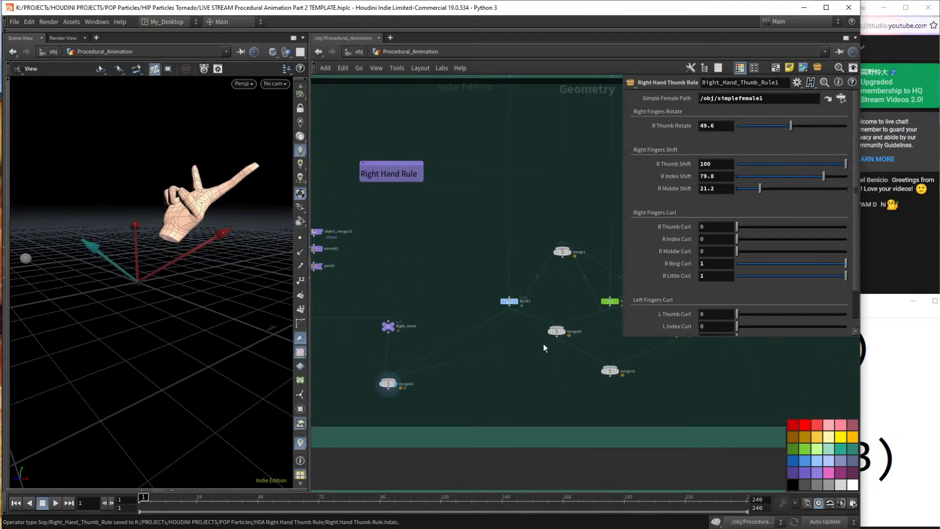
Compare the displays of merge42, merge43, Right_Hand and BLUE1 to check which geometry each one contributes.
{"action": "left_click", "coordinate": [567, 333]}
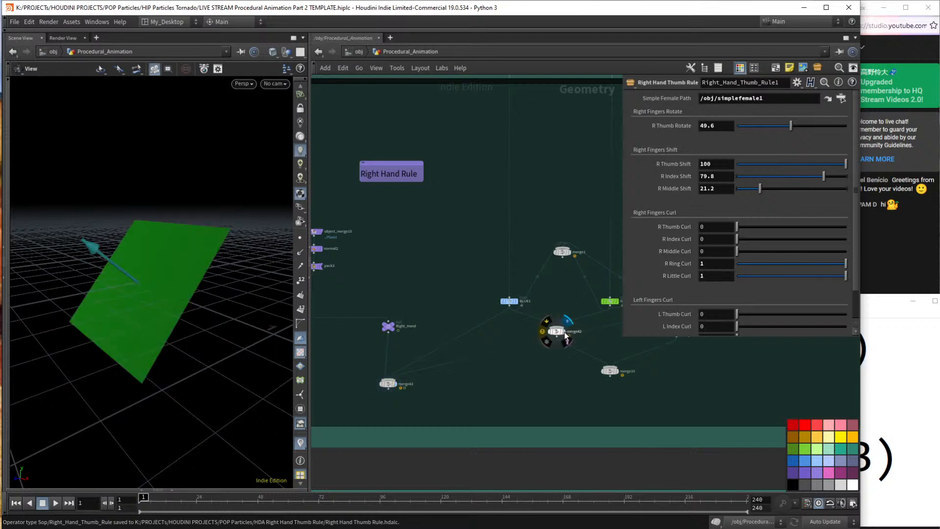
{"action": "left_click", "coordinate": [398, 386]}
{"action": "left_click_drag", "start_coordinate": [215, 314], "coordinate": [210, 269]}
{"action": "scroll", "coordinate": [210, 269], "scroll_direction": "up", "scroll_amount": 6}
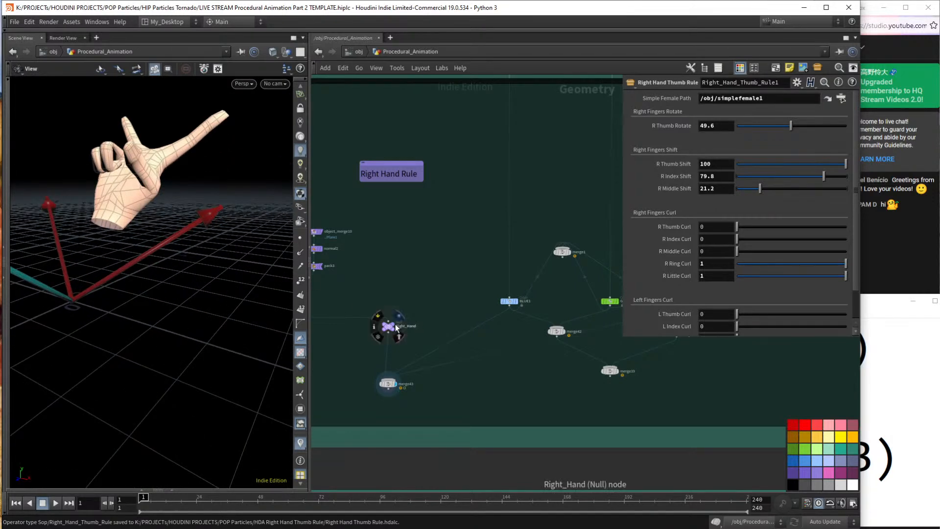
{"action": "left_click", "coordinate": [395, 320]}
{"action": "left_click", "coordinate": [519, 306]}
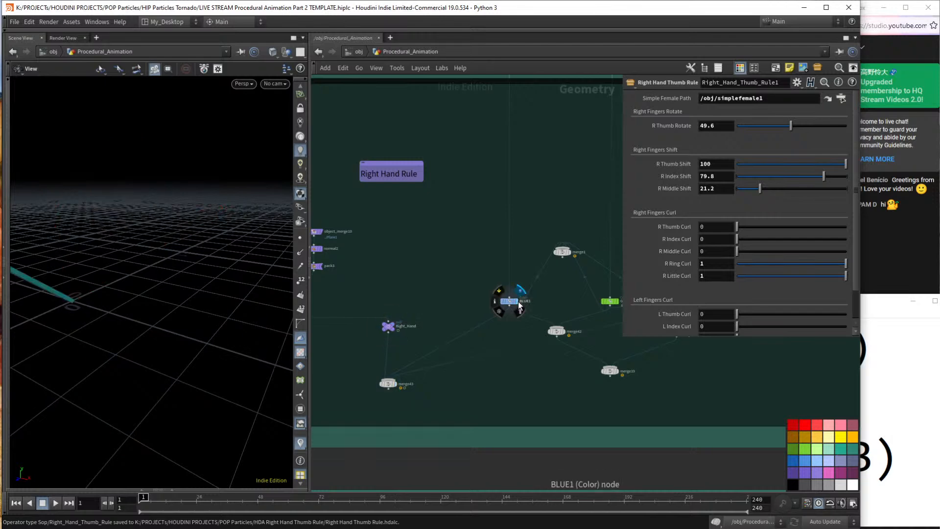
{"action": "left_click", "coordinate": [565, 335]}
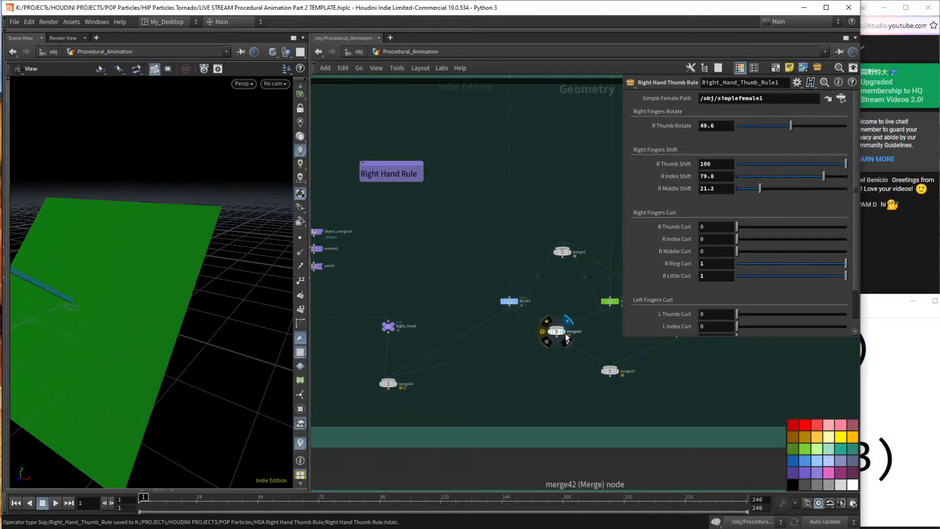
Wire merge42 into merge43 and display merge43 to combine the green plane and blue arrow with the hand.
{"action": "left_click_drag", "start_coordinate": [399, 386], "coordinate": [382, 399]}
{"action": "left_click", "coordinate": [459, 396]}
{"action": "left_click_drag", "start_coordinate": [523, 350], "coordinate": [556, 337]}
{"action": "middle_click_drag", "start_coordinate": [540, 374], "coordinate": [511, 366]}
{"action": "left_click", "coordinate": [591, 298]}
{"action": "left_click", "coordinate": [427, 371]}
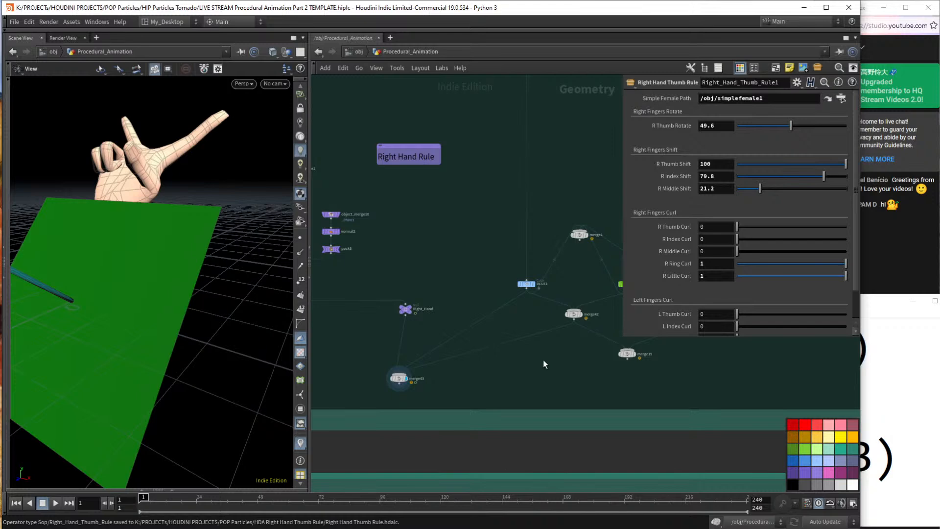
Connect the red arrows into merge43 alongside the hand, the blue arrow and the green plane.
{"action": "middle_click_drag", "start_coordinate": [544, 360], "coordinate": [442, 361]}
{"action": "left_click", "coordinate": [591, 290]}
{"action": "middle_click_drag", "start_coordinate": [327, 373], "coordinate": [471, 368]}
{"action": "left_click", "coordinate": [456, 382]}
{"action": "left_click_drag", "start_coordinate": [449, 380], "coordinate": [468, 374]}
Move the hand down toward the plane with transform6, to a translation of about 0.018, -0.746, 0.437.
{"action": "mouse_move", "coordinate": [69, 247]}
{"action": "left_mouse_down", "text": "alt"}
{"action": "mouse_move", "coordinate": [57, 247]}
{"action": "mouse_move", "coordinate": [69, 243]}
{"action": "left_mouse_up", "text": "alt"}
{"action": "middle_click_drag", "start_coordinate": [69, 243], "coordinate": [120, 257], "text": "alt"}
{"action": "mouse_move", "coordinate": [121, 257]}
{"action": "left_mouse_down", "text": "alt"}
{"action": "mouse_move", "coordinate": [150, 260]}
{"action": "mouse_move", "coordinate": [120, 249]}
{"action": "mouse_move", "coordinate": [128, 250]}
{"action": "left_mouse_up", "text": "alt"}
{"action": "middle_click_drag", "start_coordinate": [415, 262], "coordinate": [505, 264]}
{"action": "mouse_move", "coordinate": [191, 237]}
{"action": "left_mouse_down"}
{"action": "mouse_move", "coordinate": [197, 260]}
{"action": "mouse_move", "coordinate": [193, 246]}
{"action": "left_mouse_up"}
{"action": "scroll", "coordinate": [192, 244], "scroll_direction": "up", "scroll_amount": 3}
{"action": "scroll", "coordinate": [193, 244], "scroll_direction": "up", "scroll_amount": 2}
{"action": "left_click", "coordinate": [390, 297]}
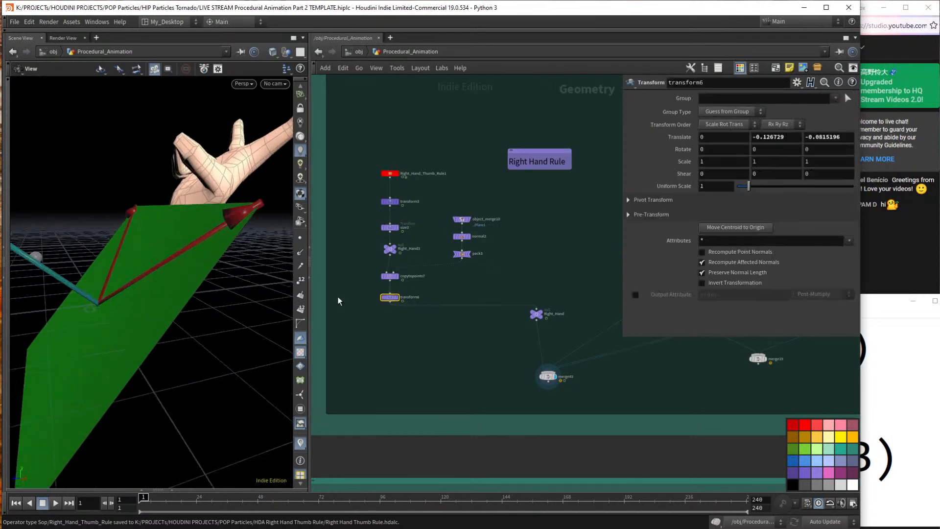
{"action": "key", "text": "Return"}
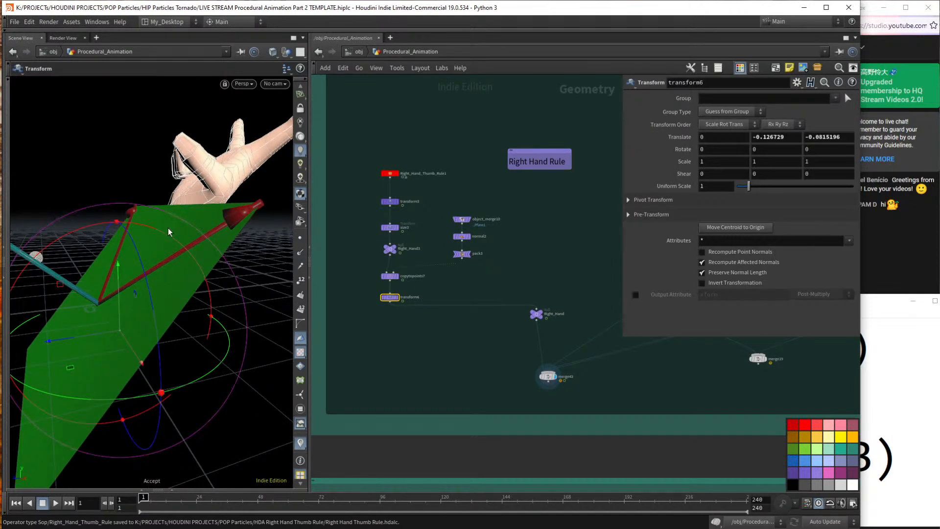
{"action": "key", "text": "Escape"}
{"action": "left_click_drag", "start_coordinate": [185, 239], "coordinate": [199, 261]}
{"action": "key", "text": "Return"}
{"action": "left_click_drag", "start_coordinate": [185, 311], "coordinate": [274, 438]}
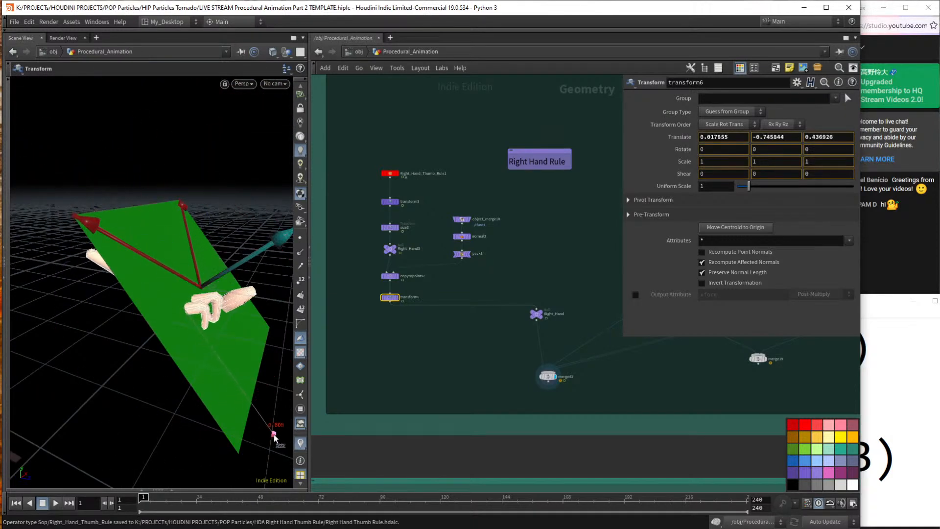
Reposition the hand in front of the plane with transform6, to a translation of 0.00279772, -0.660575, 0.618365.
{"action": "key", "text": "Escape"}
{"action": "left_click_drag", "start_coordinate": [244, 377], "coordinate": [177, 294]}
{"action": "key", "text": "Return"}
{"action": "left_click_drag", "start_coordinate": [205, 388], "coordinate": [123, 217]}
{"action": "key", "text": "Escape"}
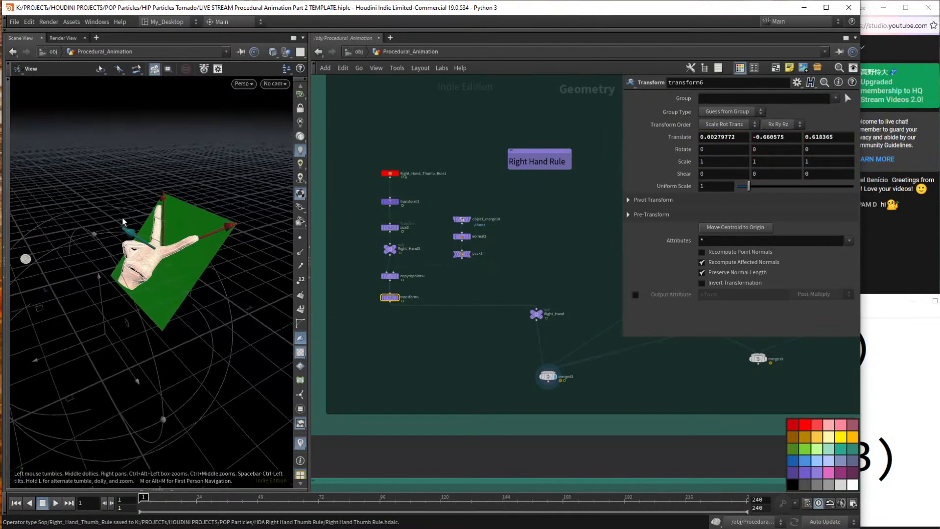
Fine-tune the hand's transform6 translation to 0.0359166, -0.777129, 0.705284 and check its alignment with the red arrows.
{"action": "key", "text": "Return"}
{"action": "left_click_drag", "start_coordinate": [106, 338], "coordinate": [106, 360]}
{"action": "key", "text": "Escape"}
{"action": "left_click_drag", "start_coordinate": [195, 254], "coordinate": [210, 251]}
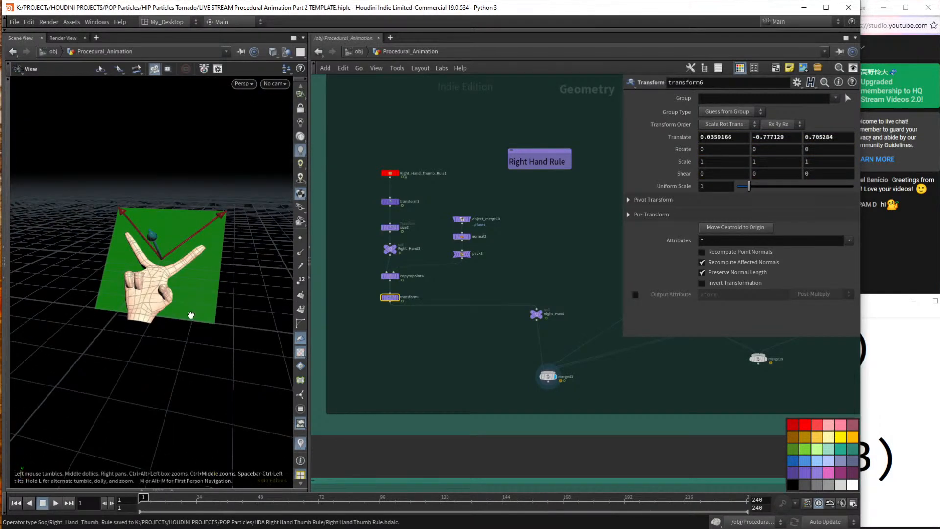
Hide the ortho grid in the viewport's display options and get a close view of the hand on the plane.
{"action": "key", "text": "d"}
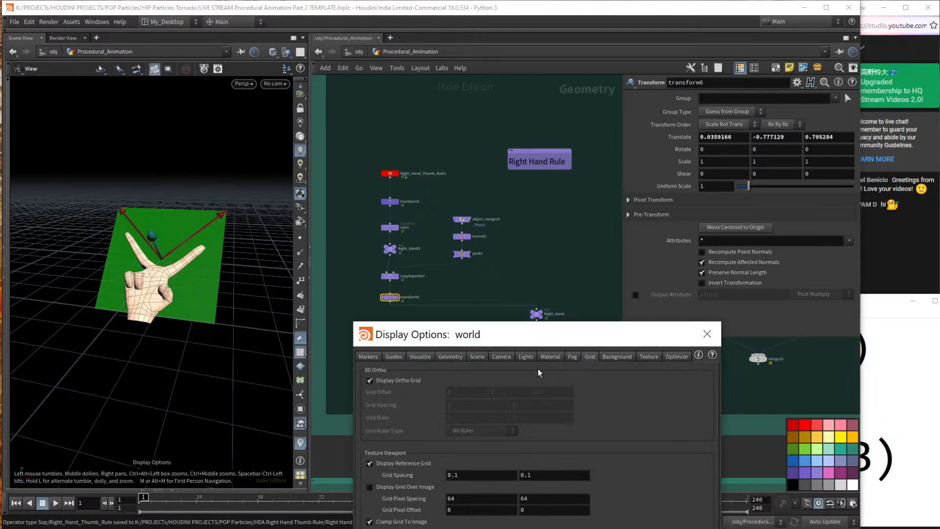
{"action": "left_click", "coordinate": [382, 381]}
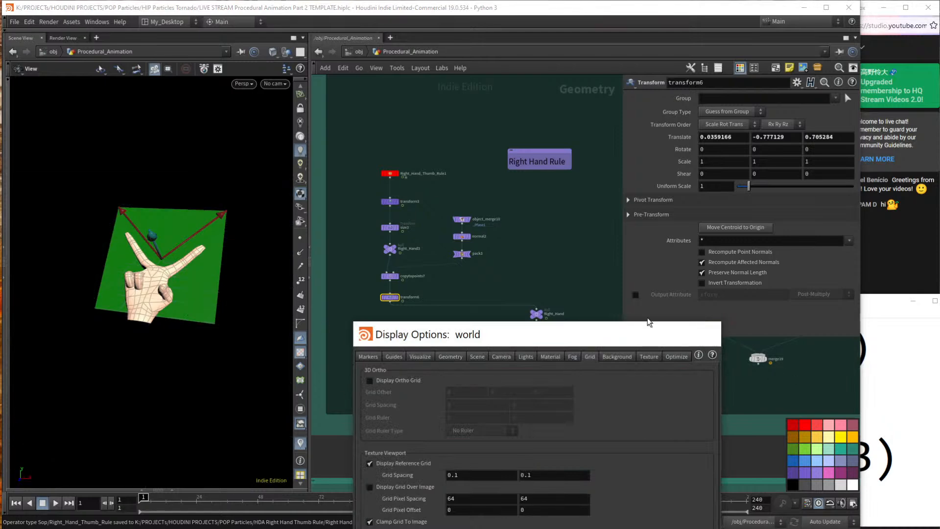
{"action": "left_click", "coordinate": [707, 334]}
{"action": "scroll", "coordinate": [196, 289], "scroll_direction": "up", "scroll_amount": 6}
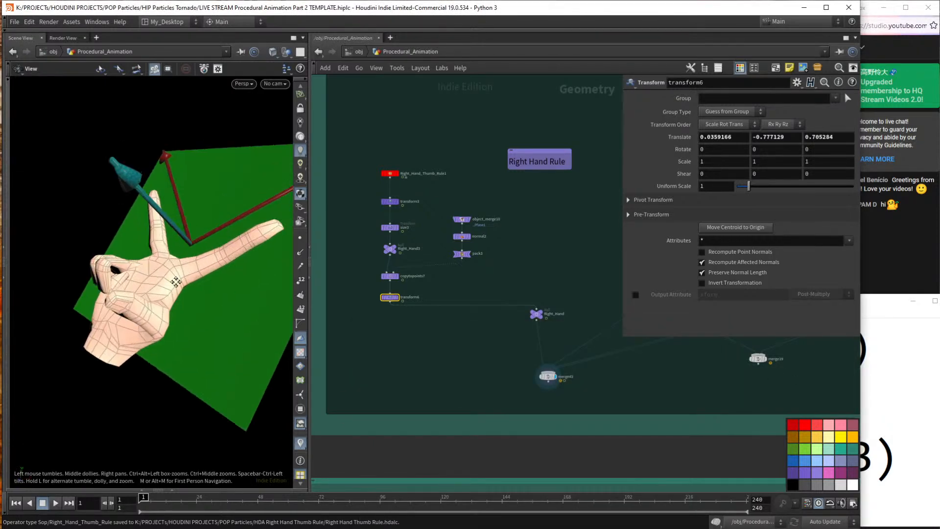
{"action": "left_click_drag", "start_coordinate": [184, 305], "coordinate": [190, 300]}
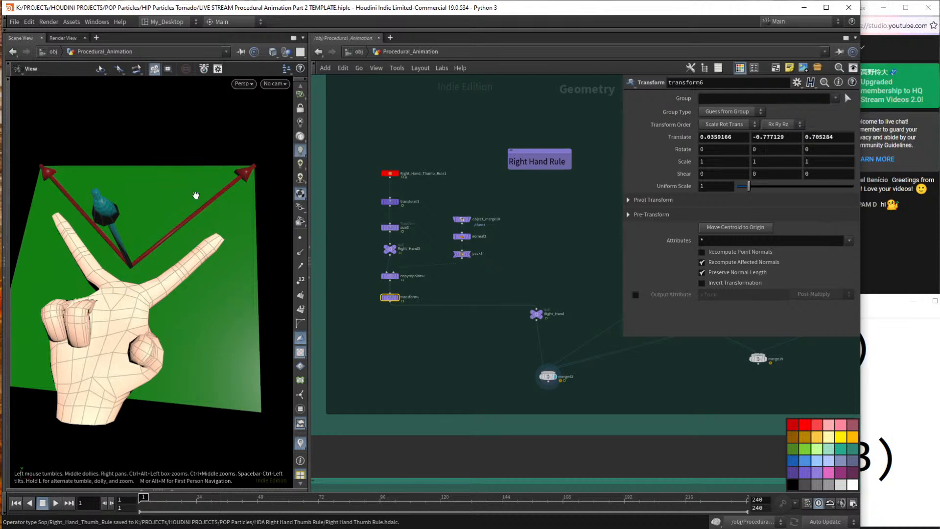
Switch to Notepad and highlight the arguments A, B in the cross(A, B) formula.
{"action": "key", "text": "alt+Tab"}
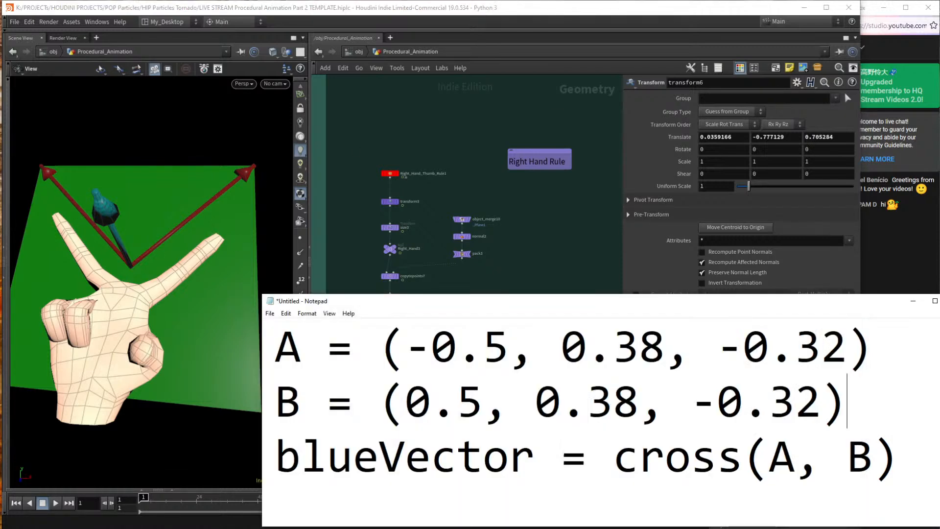
{"action": "key", "text": "shift+Left"}
{"action": "key", "text": "shift+Left"}
{"action": "key", "text": "shift+Left"}
{"action": "key", "text": "shift+Left"}
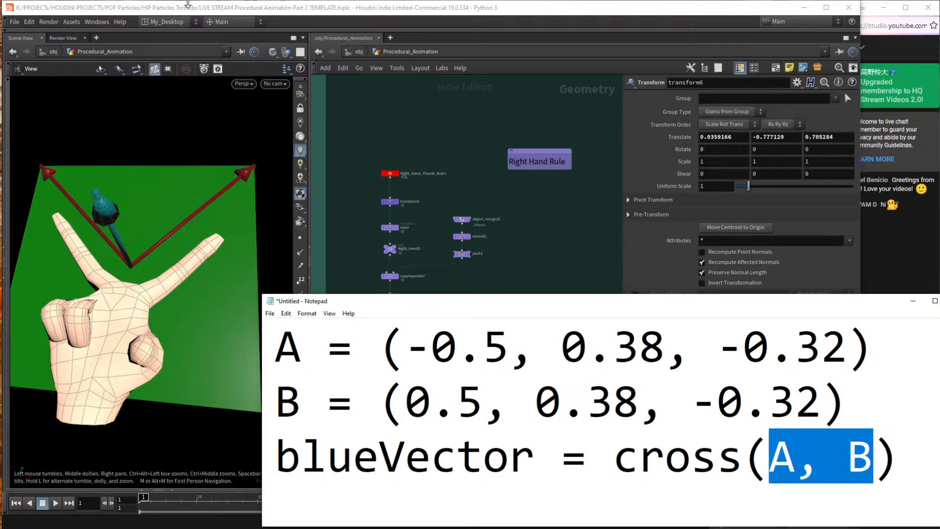
Return to Houdini and examine from several angles how the hand's fingers line up with the red arrows and the blue arrow.
{"action": "left_click", "coordinate": [278, 11]}
{"action": "left_click_drag", "start_coordinate": [159, 348], "coordinate": [109, 320]}
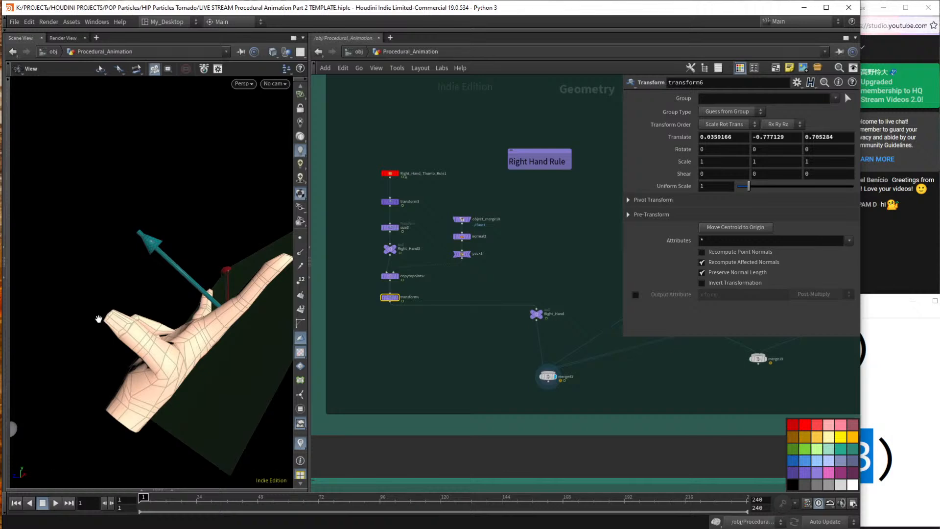
{"action": "left_click_drag", "start_coordinate": [186, 272], "coordinate": [154, 377]}
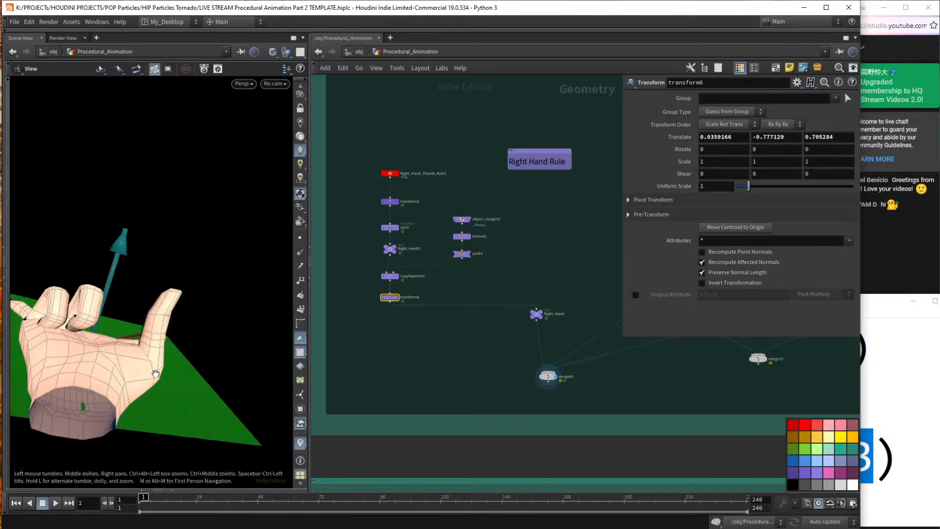
{"action": "left_click_drag", "start_coordinate": [208, 253], "coordinate": [105, 366]}
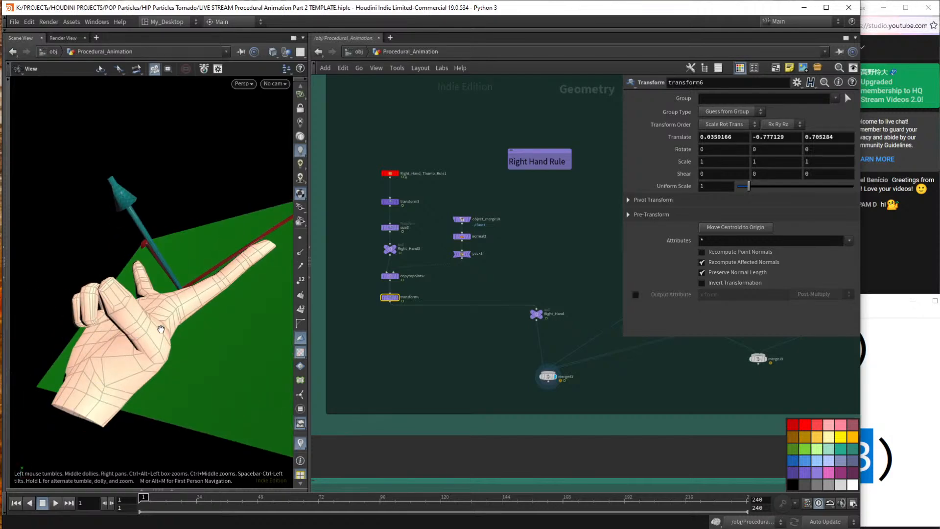
{"action": "left_click_drag", "start_coordinate": [161, 329], "coordinate": [188, 353]}
{"action": "left_click_drag", "start_coordinate": [75, 328], "coordinate": [191, 352]}
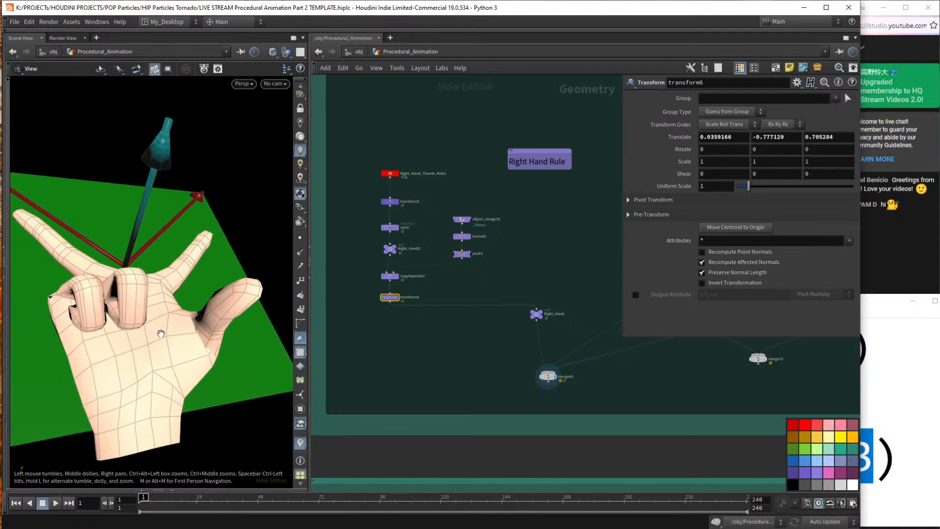
{"action": "left_click_drag", "start_coordinate": [229, 310], "coordinate": [235, 338]}
{"action": "left_click_drag", "start_coordinate": [170, 309], "coordinate": [229, 278]}
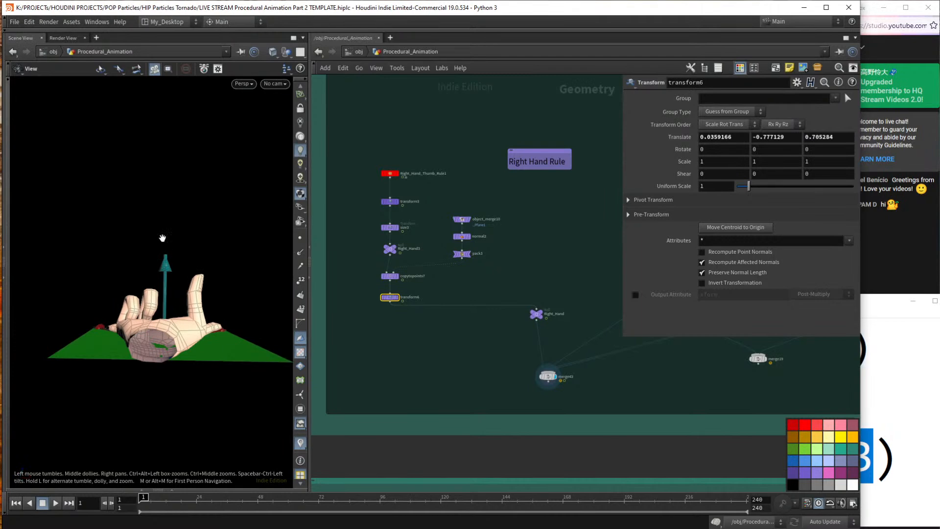
{"action": "left_click_drag", "start_coordinate": [173, 283], "coordinate": [184, 310]}
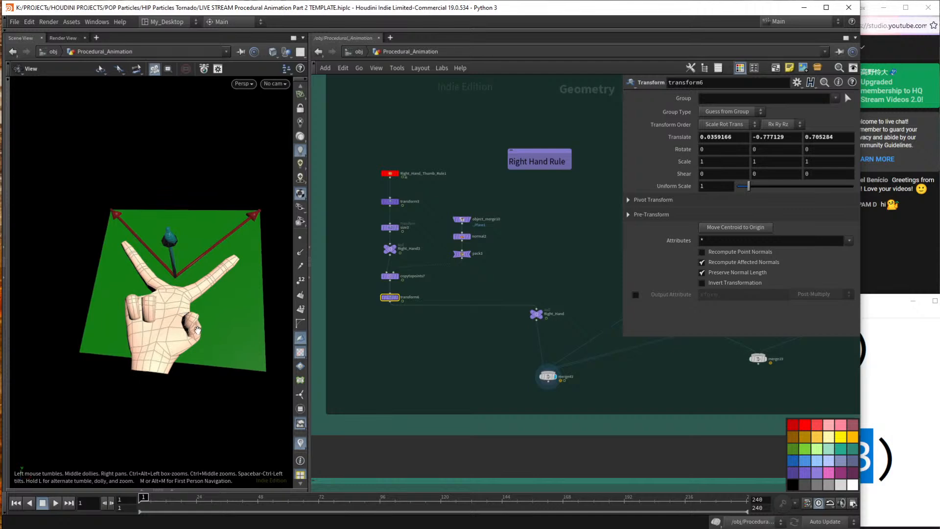
{"action": "mouse_move", "coordinate": [212, 329]}
{"action": "left_mouse_down"}
{"action": "mouse_move", "coordinate": [153, 307]}
{"action": "mouse_move", "coordinate": [172, 328]}
{"action": "mouse_move", "coordinate": [208, 319]}
{"action": "left_mouse_up"}
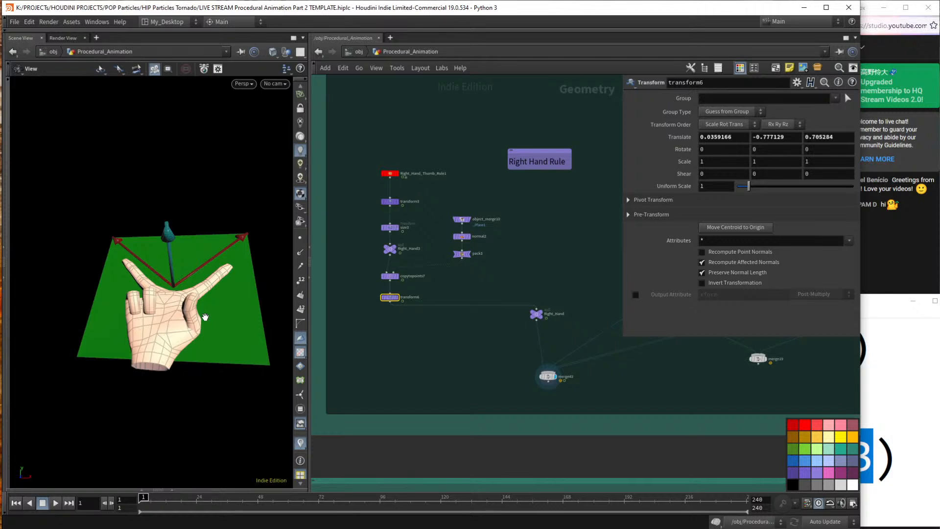
{"action": "left_click_drag", "start_coordinate": [206, 319], "coordinate": [195, 336]}
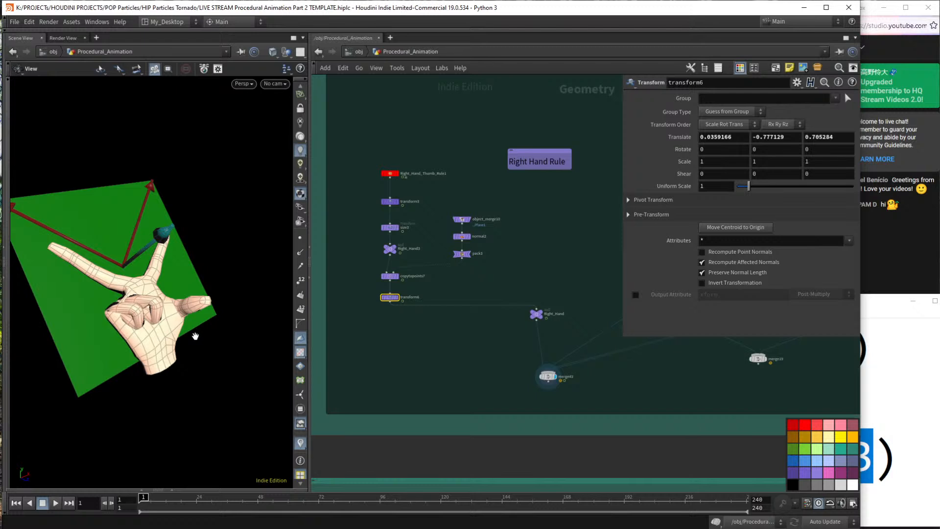
{"action": "mouse_move", "coordinate": [177, 287]}
{"action": "left_mouse_down"}
{"action": "mouse_move", "coordinate": [95, 262]}
{"action": "mouse_move", "coordinate": [159, 288]}
{"action": "mouse_move", "coordinate": [95, 269]}
{"action": "mouse_move", "coordinate": [109, 299]}
{"action": "mouse_move", "coordinate": [171, 285]}
{"action": "left_mouse_up"}
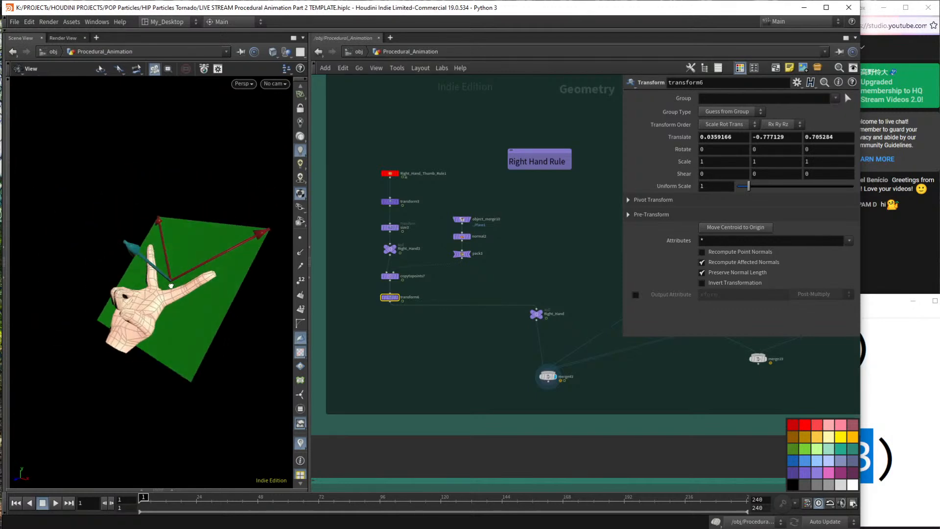
{"action": "left_click_drag", "start_coordinate": [150, 319], "coordinate": [130, 328]}
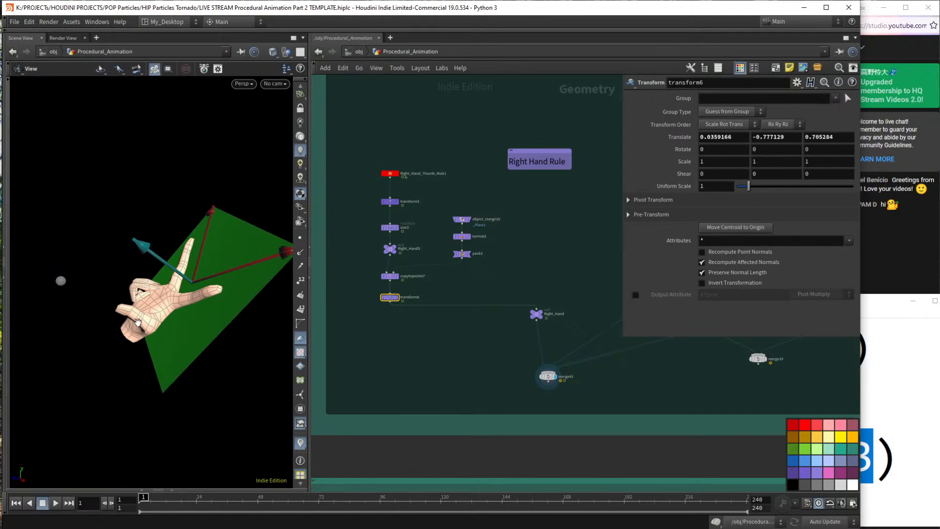
{"action": "left_click_drag", "start_coordinate": [238, 324], "coordinate": [213, 298]}
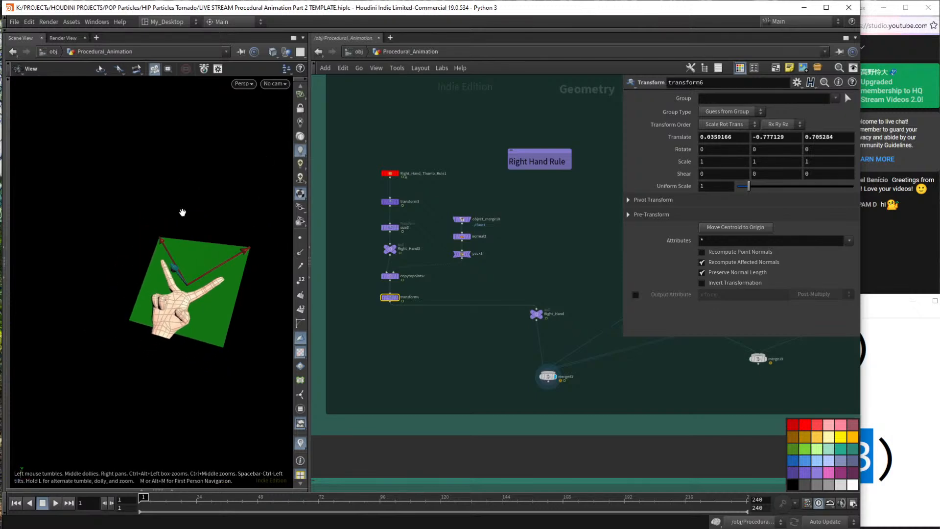
Show the ortho grid again in the viewport's display options.
{"action": "key", "text": "d"}
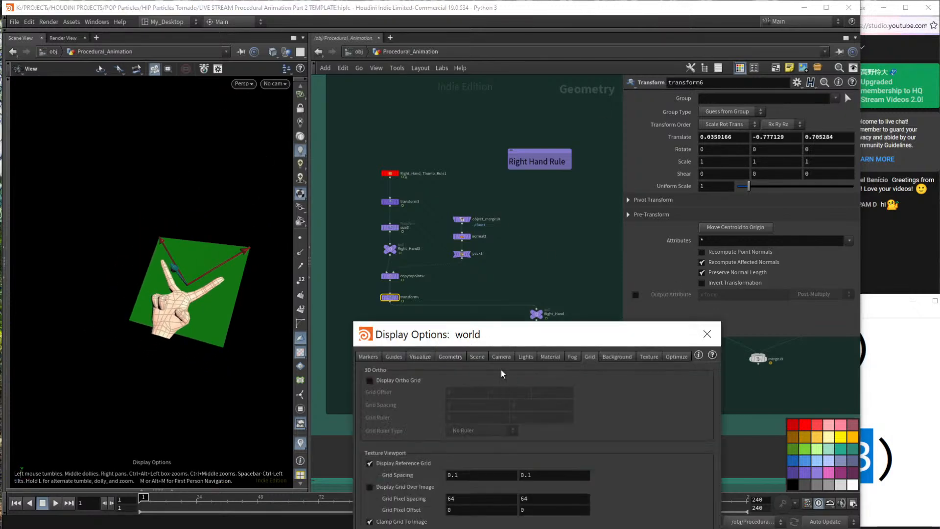
{"action": "left_click", "coordinate": [392, 381]}
{"action": "left_click", "coordinate": [707, 334]}
{"action": "middle_click_drag", "start_coordinate": [204, 293], "coordinate": [167, 319]}
{"action": "left_click_drag", "start_coordinate": [166, 318], "coordinate": [108, 329]}
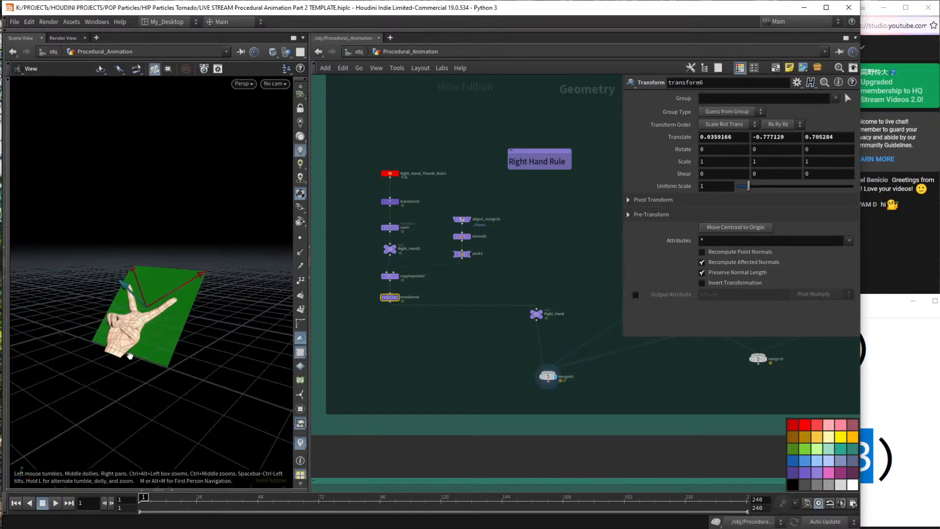
Go up to the obj level and reveal the character tools, including Simple Female.
{"action": "left_click", "coordinate": [359, 52]}
{"action": "scroll", "coordinate": [468, 277], "scroll_direction": "down", "scroll_amount": 3}
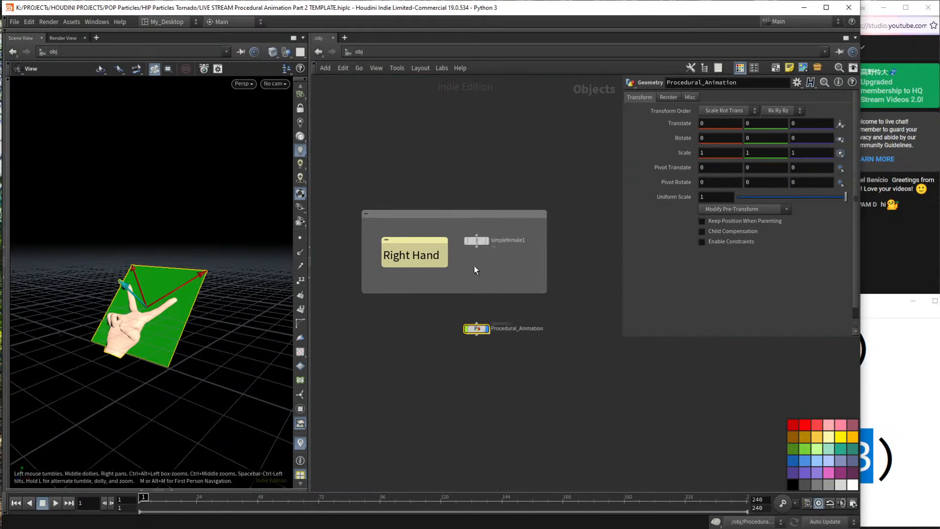
{"action": "left_click", "coordinate": [135, 31]}
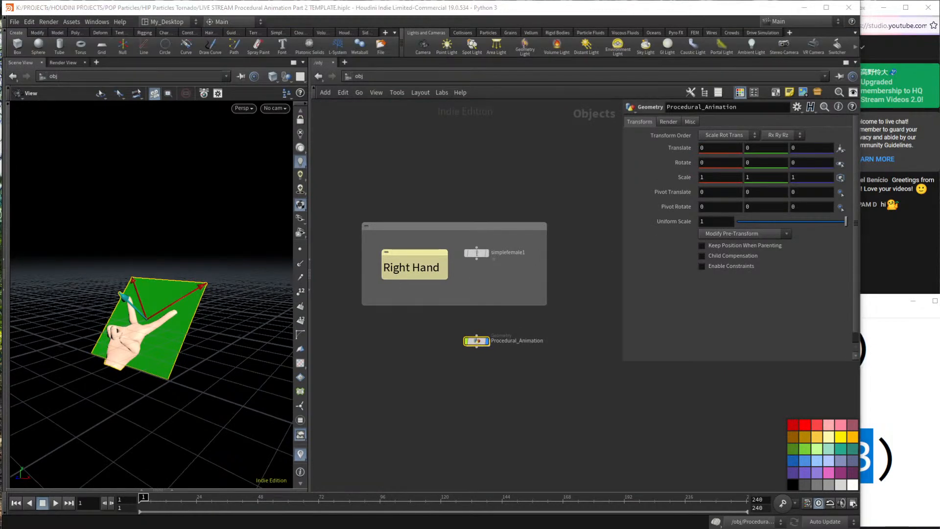
{"action": "left_click", "coordinate": [165, 33]}
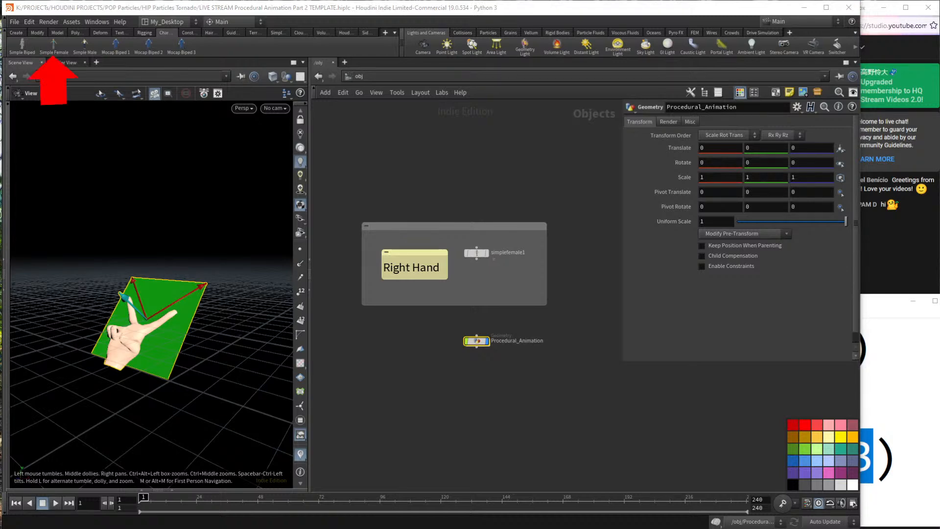
Select the simplefemale1 object and make it visible in the viewport.
{"action": "scroll", "coordinate": [415, 247], "scroll_direction": "up", "scroll_amount": 1}
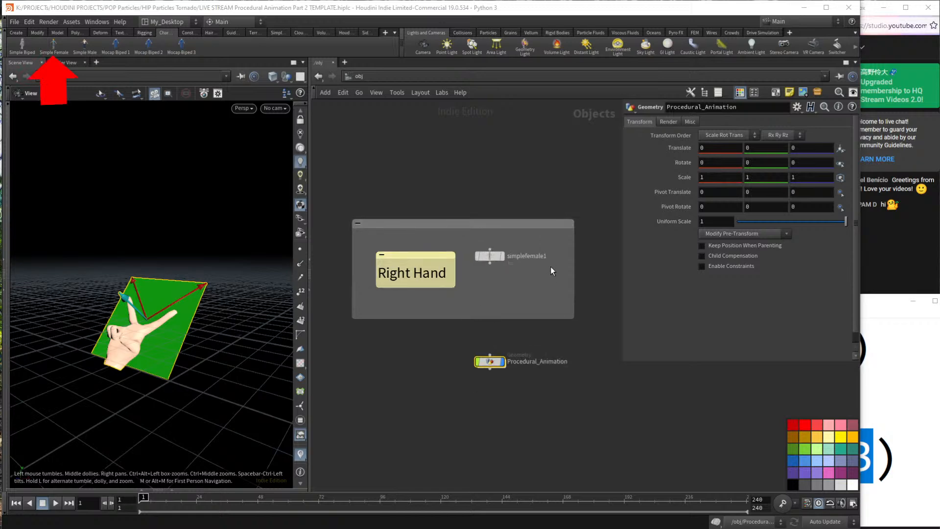
{"action": "left_click", "coordinate": [501, 256]}
{"action": "left_click", "coordinate": [498, 258]}
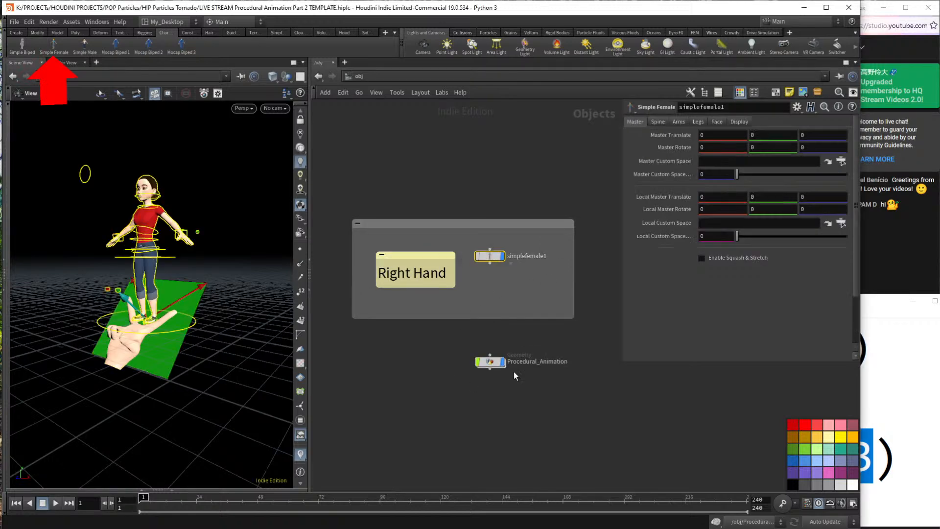
{"action": "left_click_drag", "start_coordinate": [165, 211], "coordinate": [189, 277]}
{"action": "scroll", "coordinate": [185, 277], "scroll_direction": "up", "scroll_amount": 5}
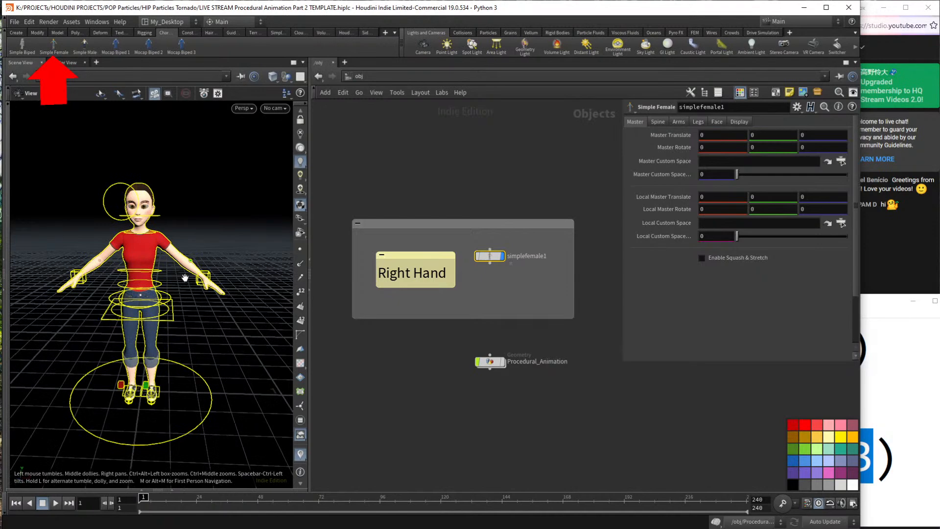
{"action": "right_click_drag", "start_coordinate": [185, 278], "coordinate": [195, 267]}
{"action": "left_click", "coordinate": [504, 286]}
Examine the right hand of the simplefemale1 character up close and in relation to the whole body.
{"action": "left_click_drag", "start_coordinate": [110, 275], "coordinate": [92, 281]}
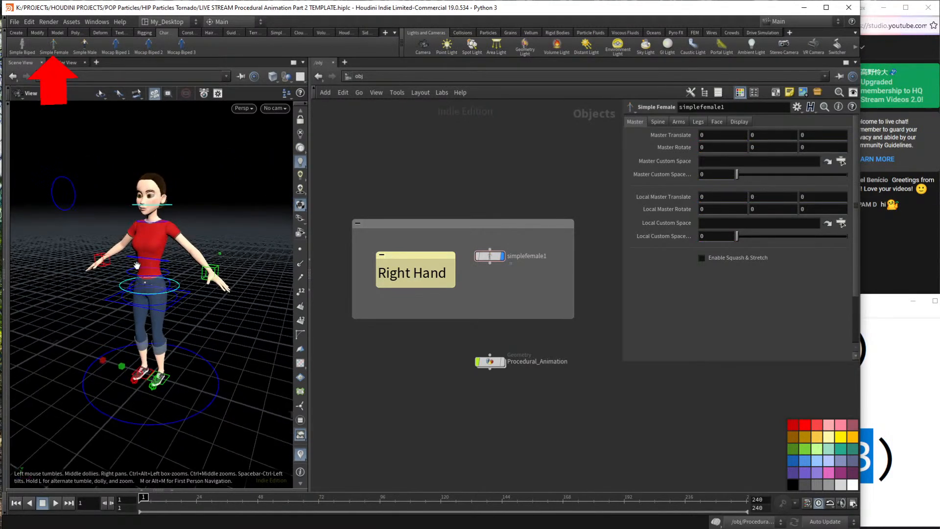
{"action": "scroll", "coordinate": [72, 279], "scroll_direction": "up", "scroll_amount": 8}
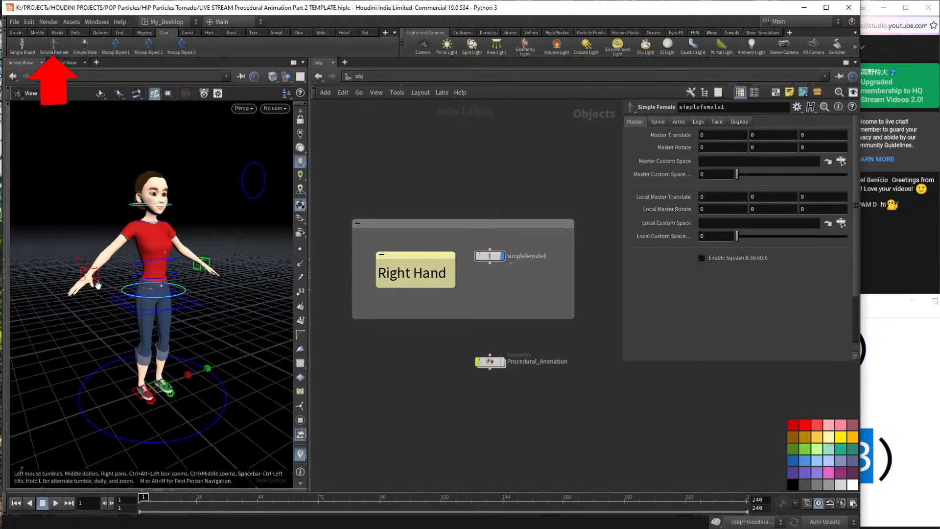
{"action": "left_click_drag", "start_coordinate": [71, 293], "coordinate": [49, 245]}
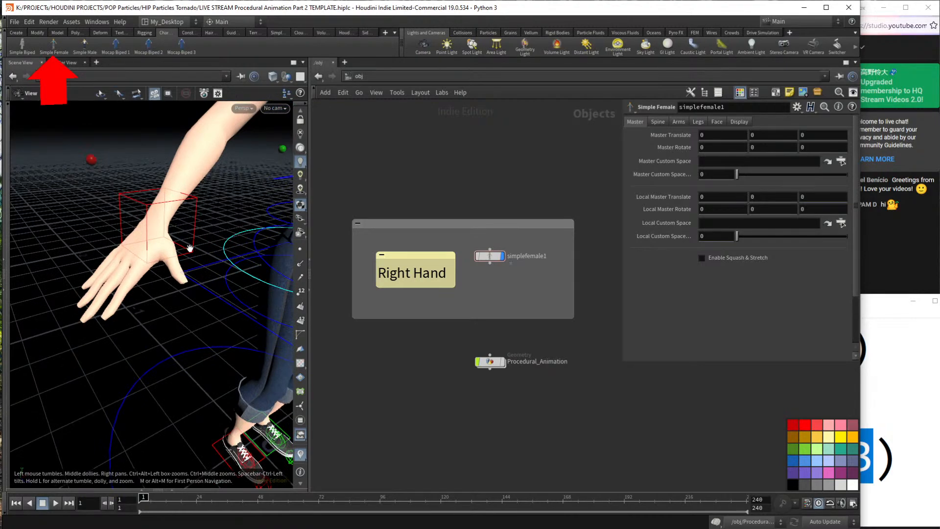
{"action": "scroll", "coordinate": [189, 251], "scroll_direction": "down", "scroll_amount": 8}
{"action": "scroll", "coordinate": [188, 251], "scroll_direction": "up", "scroll_amount": 8}
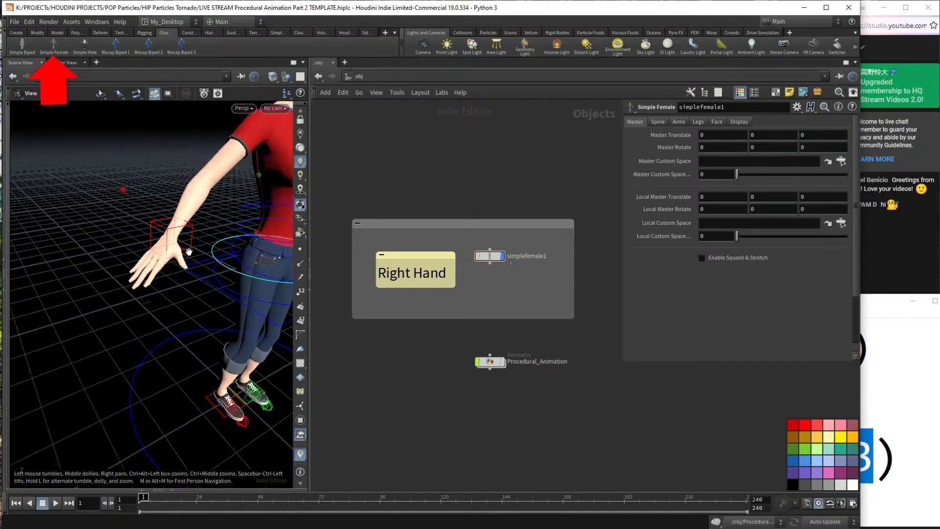
{"action": "left_click_drag", "start_coordinate": [221, 245], "coordinate": [205, 223]}
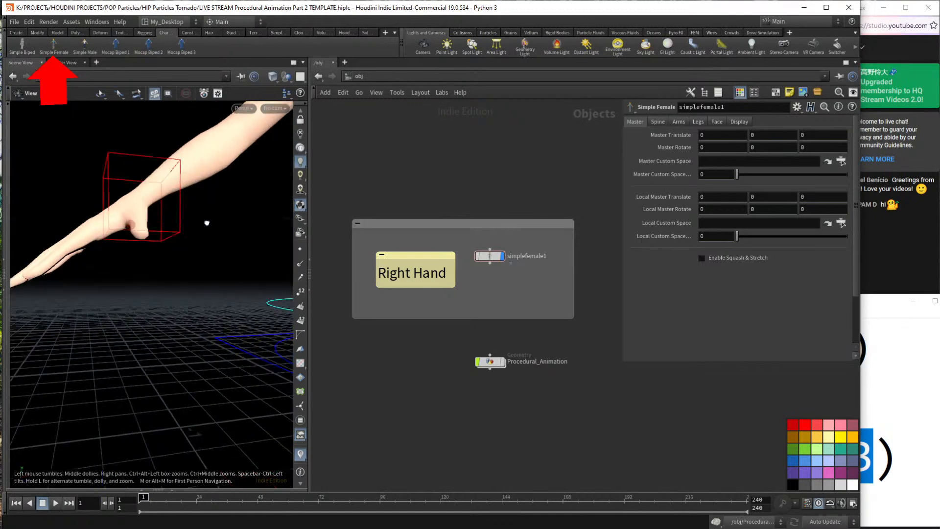
{"action": "scroll", "coordinate": [207, 230], "scroll_direction": "down", "scroll_amount": 5}
{"action": "scroll", "coordinate": [207, 230], "scroll_direction": "down", "scroll_amount": 4}
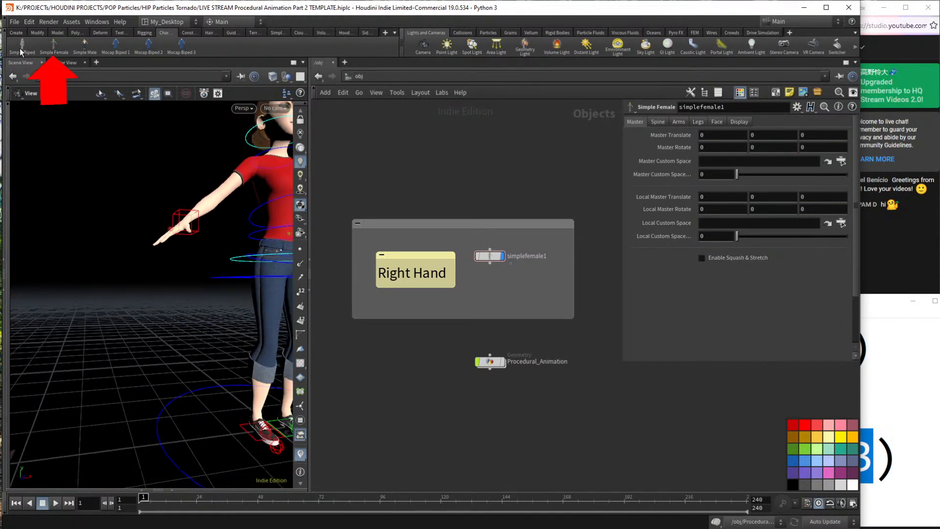
{"action": "right_click_drag", "start_coordinate": [212, 236], "coordinate": [108, 285]}
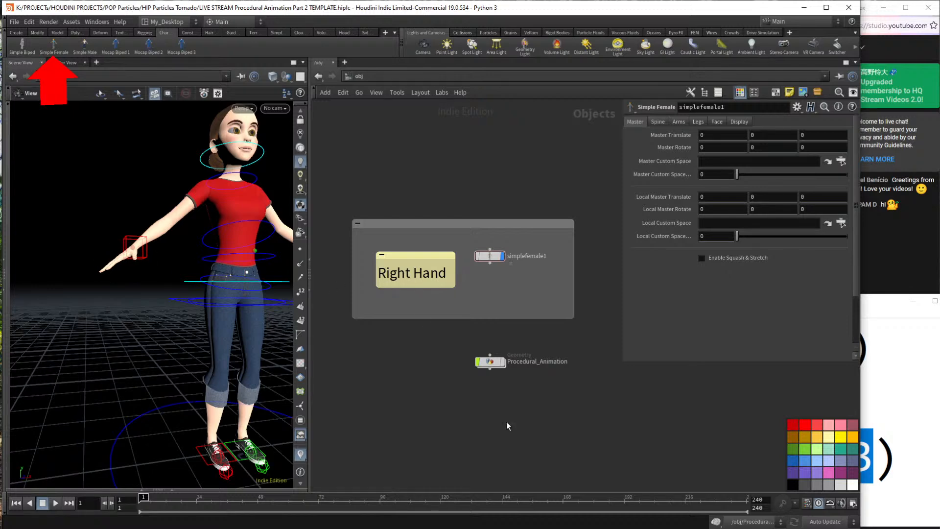
{"action": "left_click_drag", "start_coordinate": [266, 275], "coordinate": [171, 270]}
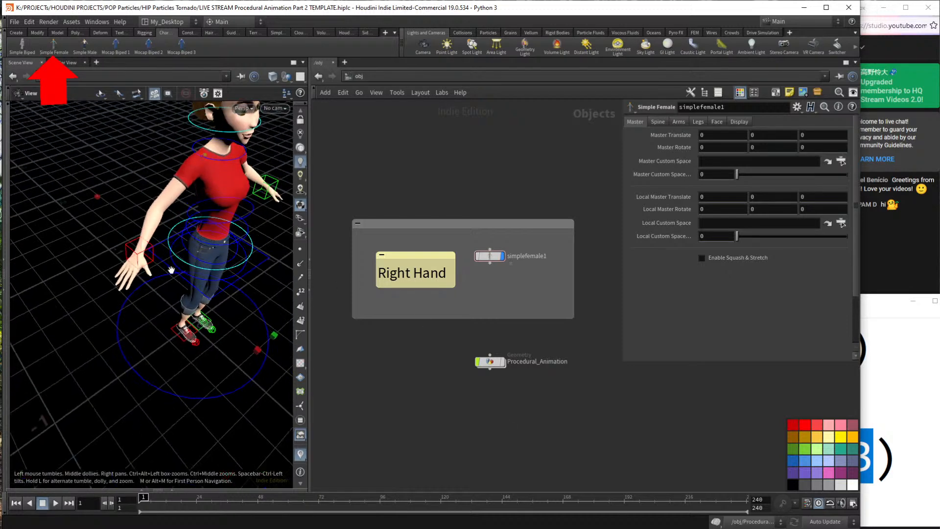
Enter the Procedural_Animation network and add a Right Hand Thumb Rule node below transform6.
{"action": "double_click", "coordinate": [490, 362]}
{"action": "key", "text": "Tab"}
{"action": "type", "text": "right"}
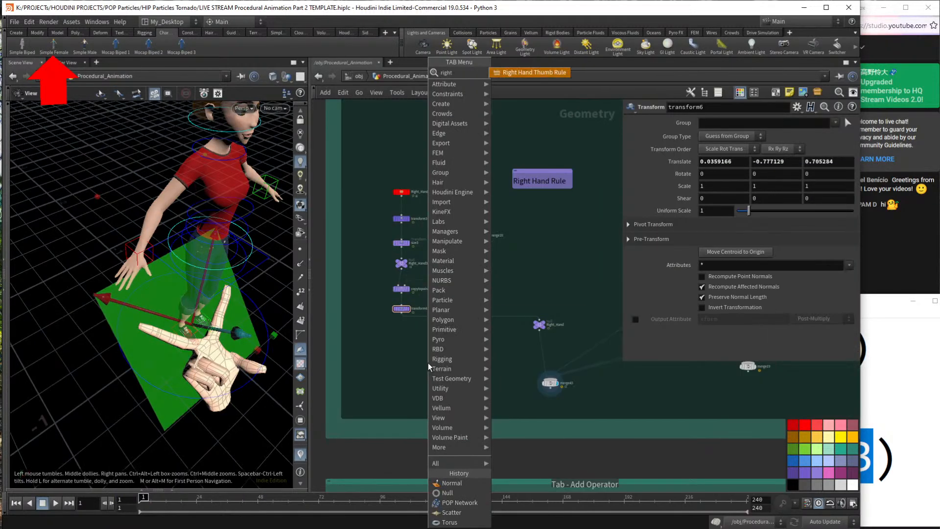
{"action": "key", "text": "Return"}
{"action": "left_click", "coordinate": [428, 363]}
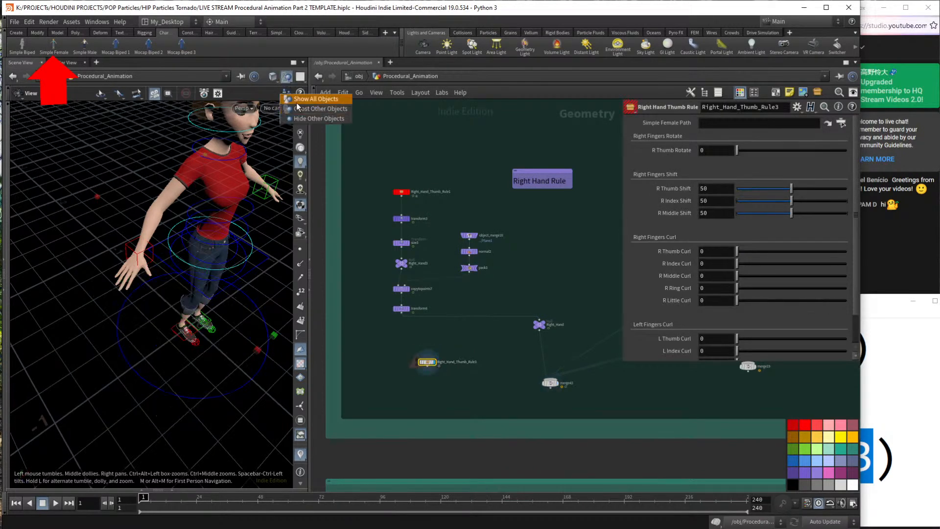
Hide the other objects in the viewport and frame the new Right Hand Thumb Rule node in the network.
{"action": "left_click", "coordinate": [286, 78]}
{"action": "key", "text": "f"}
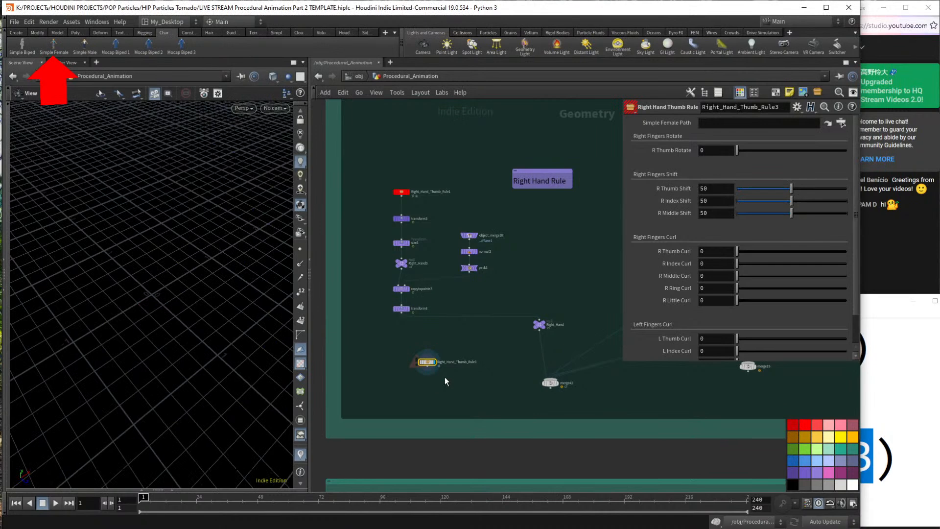
{"action": "scroll", "coordinate": [443, 363], "scroll_direction": "up", "scroll_amount": 5}
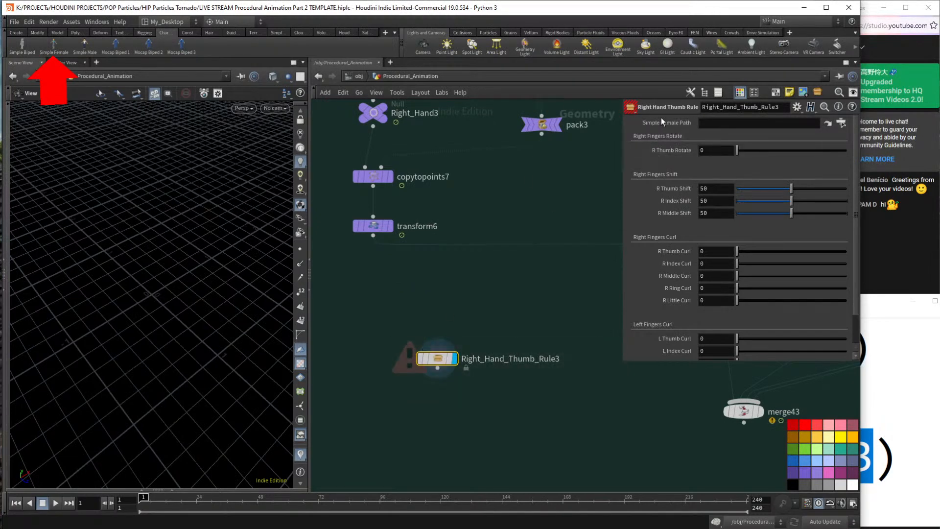
Copy the simplefemale1 object at obj level and paste its path, /obj/simplefemale1, as Right_Hand_Thumb_Rule3's Simple Female Path.
{"action": "left_click", "coordinate": [361, 76]}
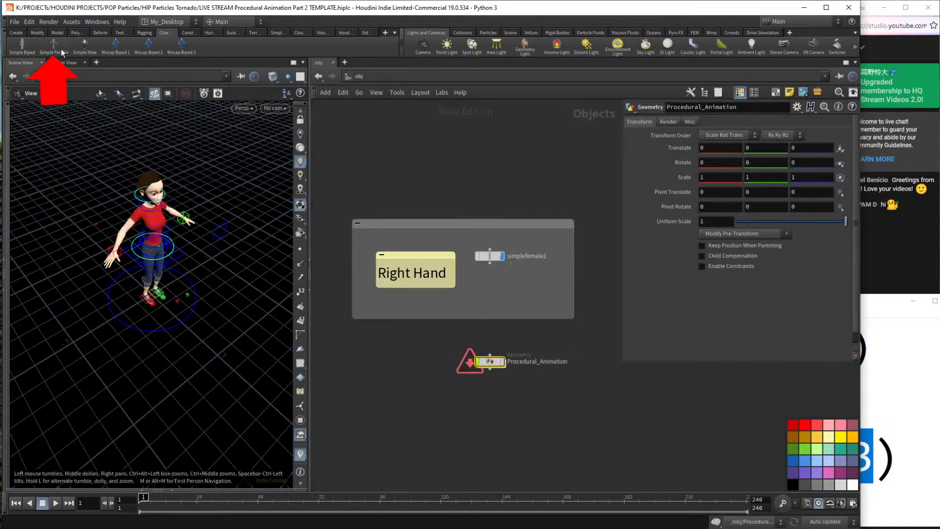
{"action": "left_click_drag", "start_coordinate": [533, 289], "coordinate": [478, 236]}
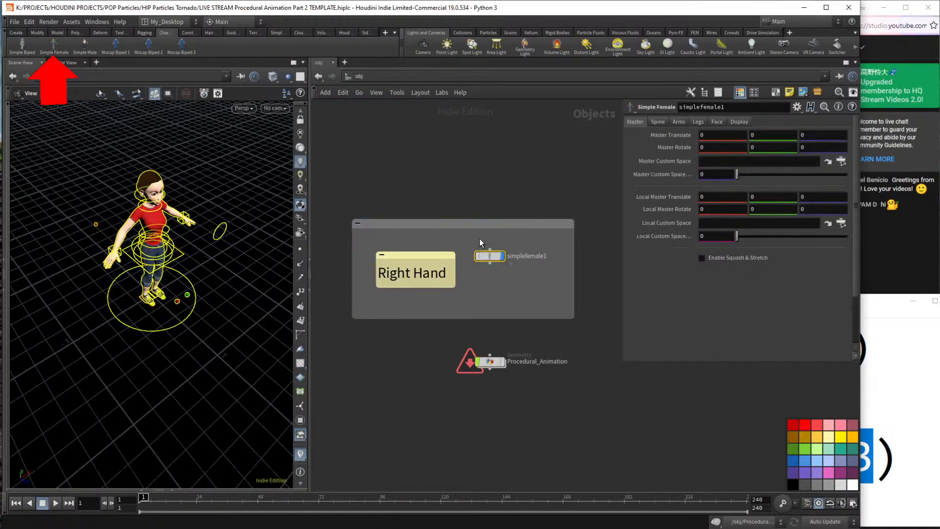
{"action": "key", "text": "ctrl+c"}
{"action": "double_click", "coordinate": [491, 361]}
{"action": "left_click_drag", "start_coordinate": [382, 314], "coordinate": [606, 392]}
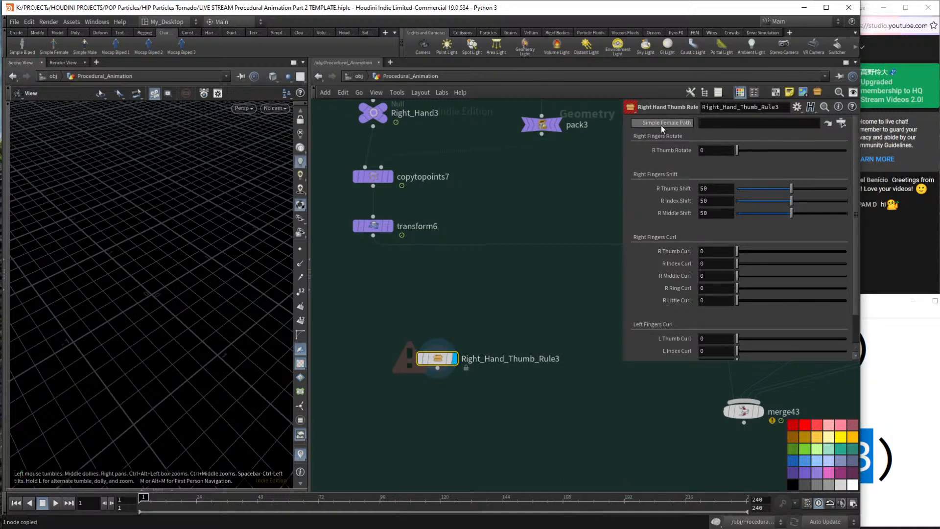
{"action": "left_click", "coordinate": [710, 123]}
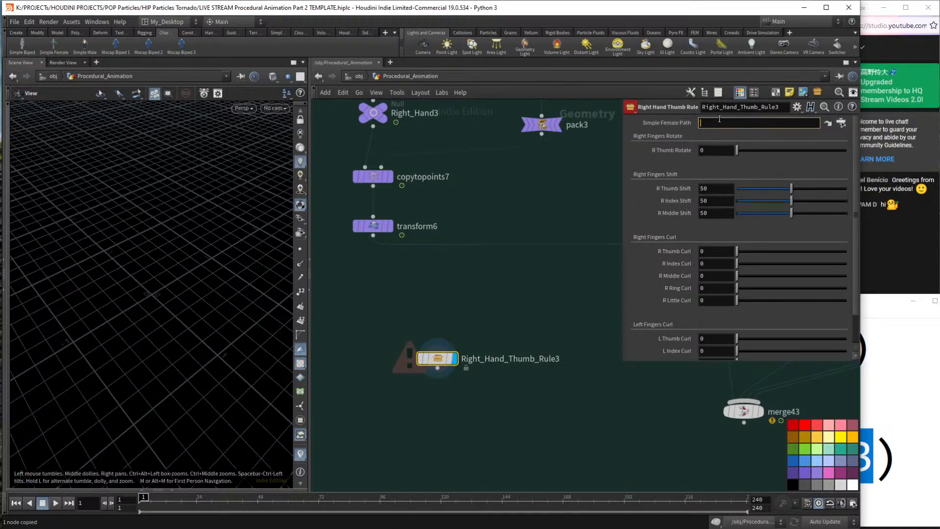
{"action": "key", "text": "ctrl+v"}
{"action": "key", "text": "Return"}
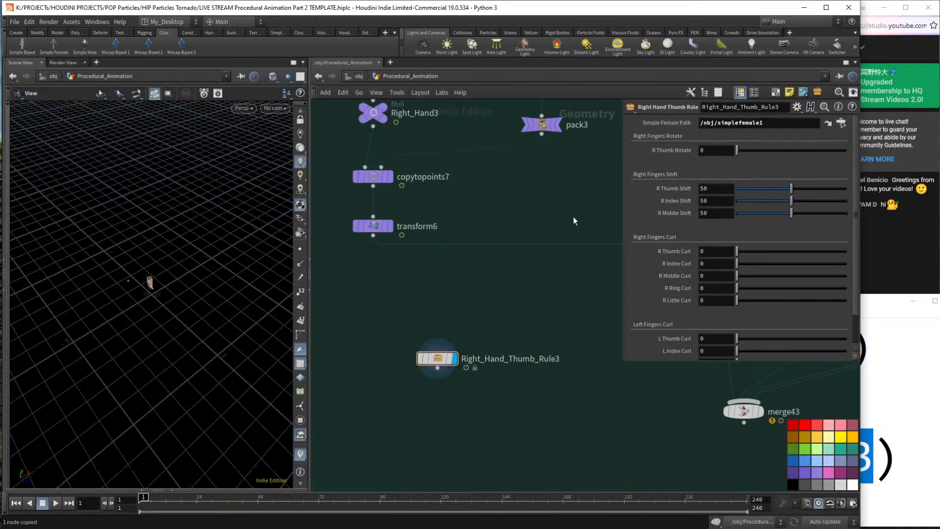
Examine the extracted right hand up close, then the finger rotate, shift and curl settings of Right_Hand_Thumb_Rule1.
{"action": "left_click_drag", "start_coordinate": [180, 291], "coordinate": [228, 258]}
{"action": "scroll", "coordinate": [147, 277], "scroll_direction": "up", "scroll_amount": 8}
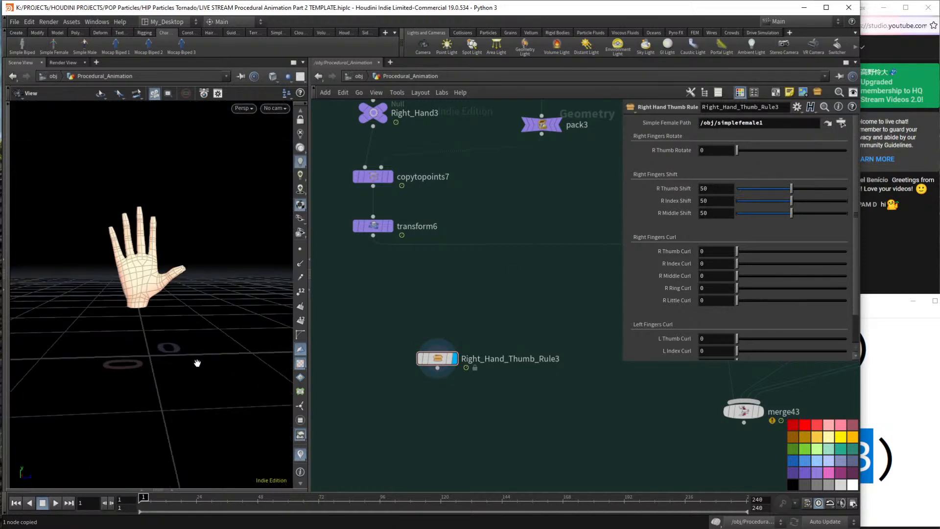
{"action": "left_click_drag", "start_coordinate": [132, 272], "coordinate": [167, 297]}
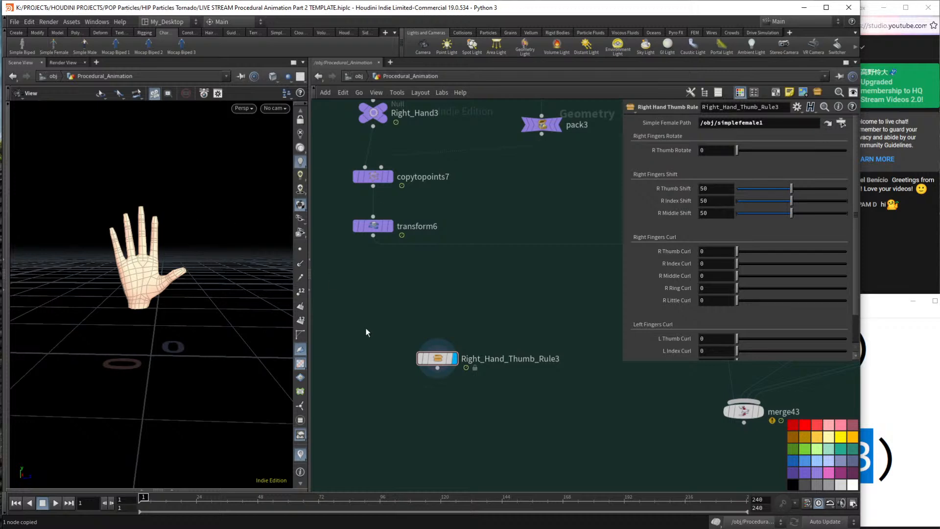
{"action": "scroll", "coordinate": [419, 295], "scroll_direction": "down", "scroll_amount": 4}
{"action": "middle_click_drag", "start_coordinate": [424, 289], "coordinate": [441, 430]}
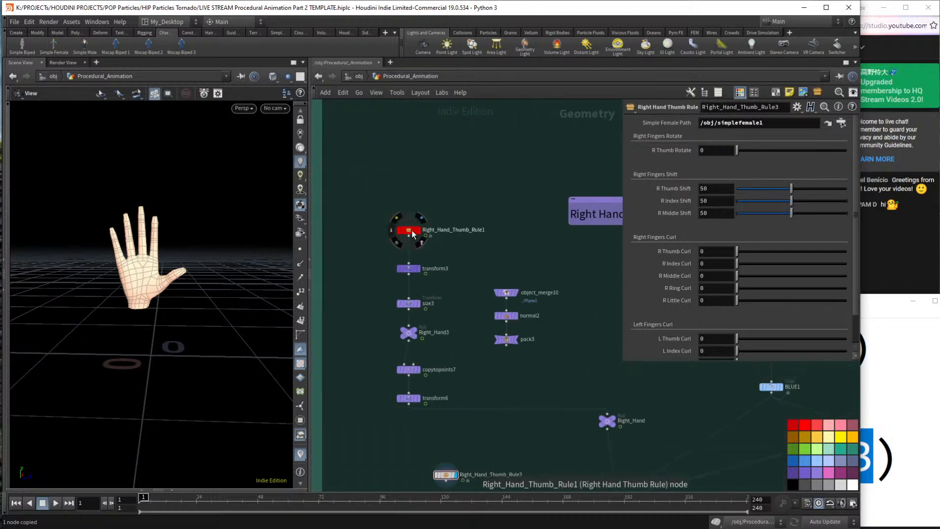
{"action": "double_click", "coordinate": [410, 230]}
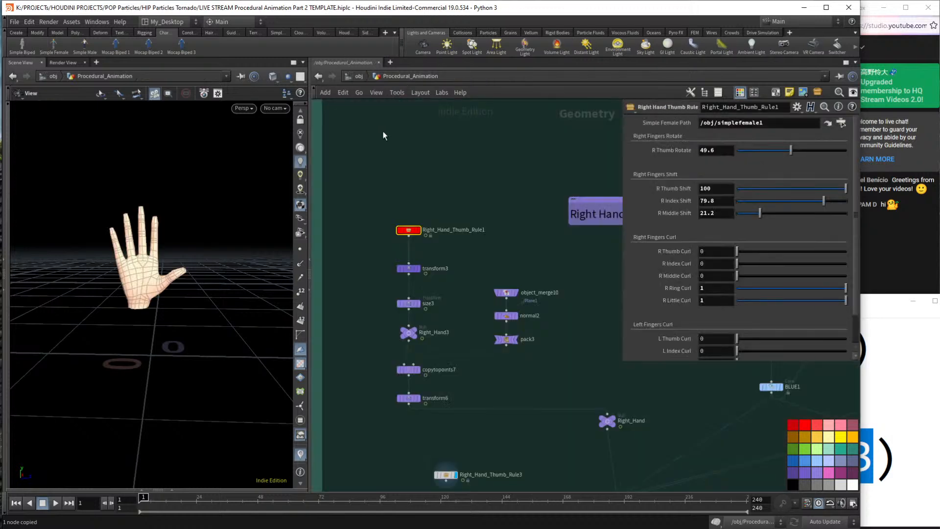
Delete the Right_Hand_Thumb_Rule3 node and display merge43 to show the posed hand with the plane and arrows.
{"action": "left_click_drag", "start_coordinate": [413, 355], "coordinate": [527, 397]}
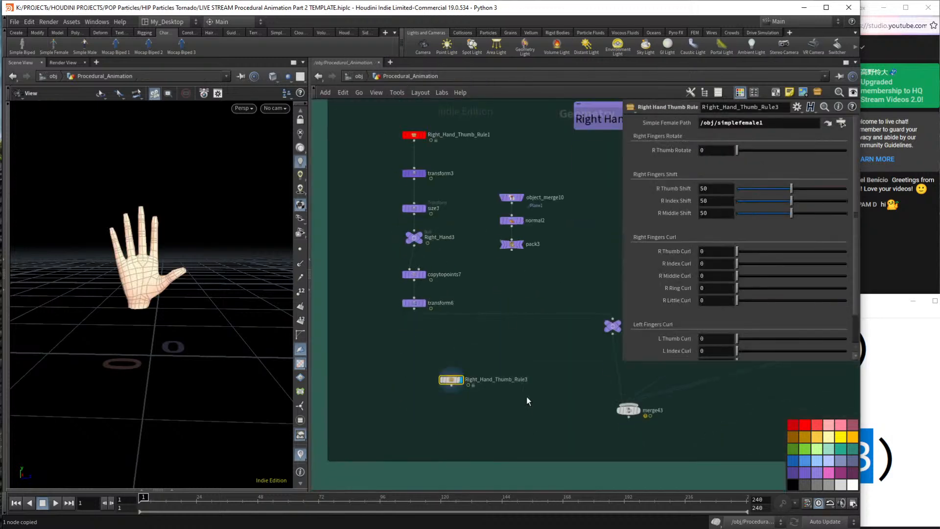
{"action": "key", "text": "Delete"}
{"action": "left_click_drag", "start_coordinate": [69, 304], "coordinate": [221, 256]}
{"action": "left_click", "coordinate": [639, 411]}
{"action": "right_click_drag", "start_coordinate": [220, 256], "coordinate": [194, 285]}
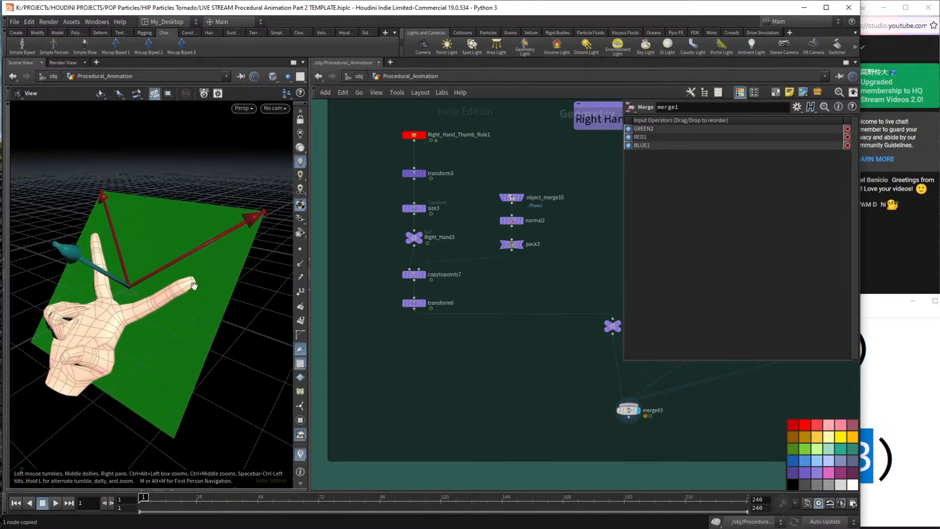
Hide the shelf tools and revisit the obj level before returning to the Procedural_Animation network.
{"action": "left_click", "coordinate": [5, 47]}
{"action": "left_click", "coordinate": [359, 51]}
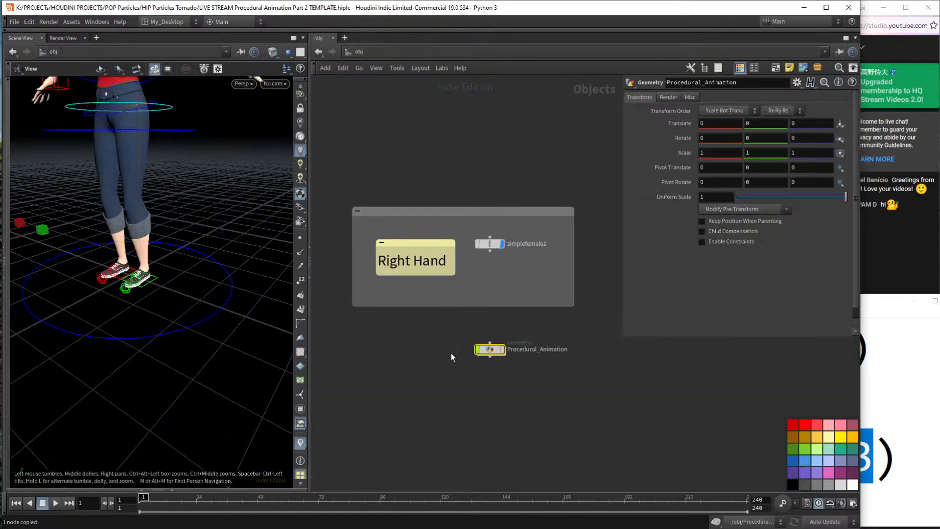
{"action": "double_click", "coordinate": [487, 350]}
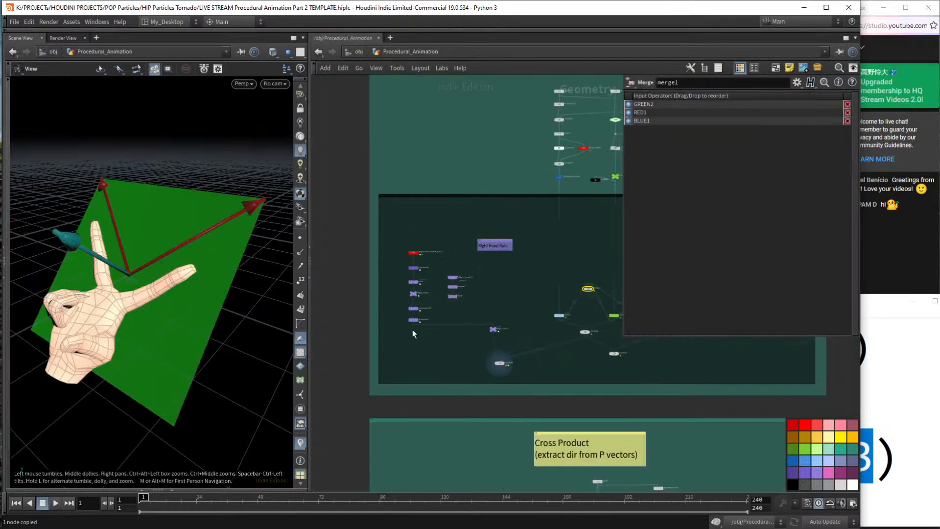
Extend the Orbiting Force network box below its last node and enter the popnet node inside it.
{"action": "scroll", "coordinate": [513, 264], "scroll_direction": "down", "scroll_amount": 3}
{"action": "middle_click_drag", "start_coordinate": [506, 191], "coordinate": [500, 280]}
{"action": "scroll", "coordinate": [499, 280], "scroll_direction": "up", "scroll_amount": 10}
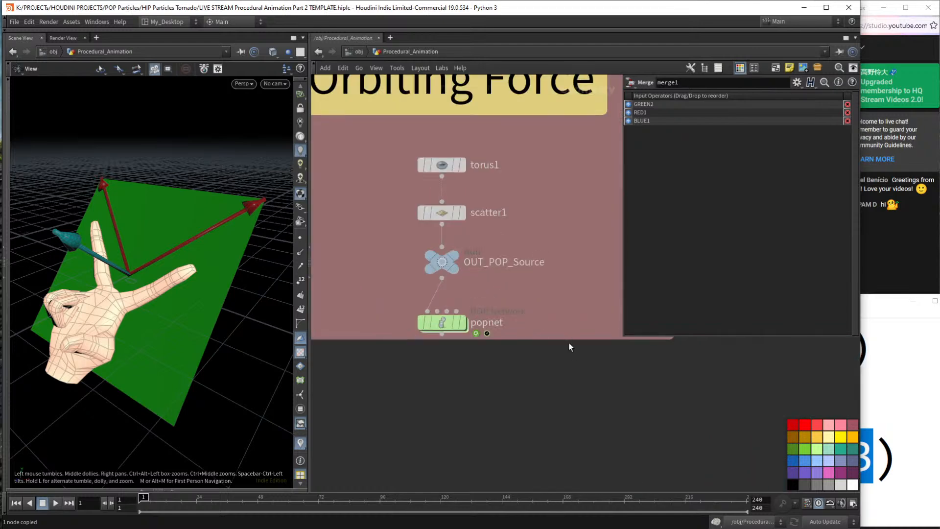
{"action": "left_click_drag", "start_coordinate": [569, 343], "coordinate": [564, 376]}
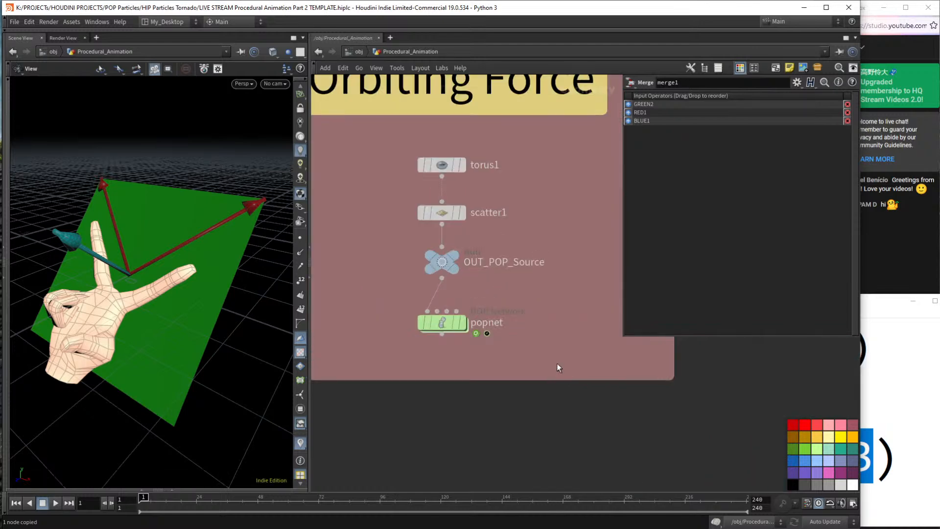
{"action": "left_click", "coordinate": [447, 324]}
{"action": "double_click", "coordinate": [447, 324]}
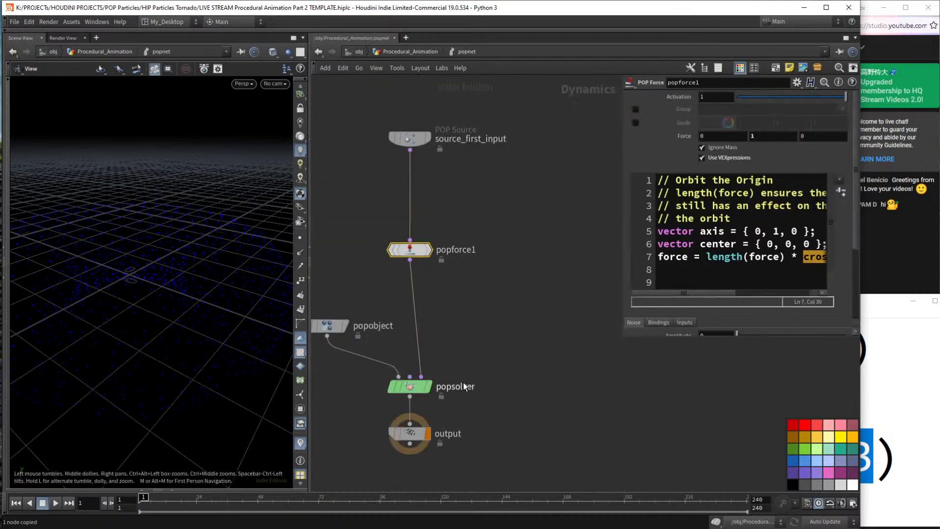
Widen the parameter display of popforce1 and examine the cross(@P-center, axis) part of its Orbit the Origin VEXpression.
{"action": "left_click_drag", "start_coordinate": [508, 286], "coordinate": [411, 233]}
{"action": "left_click_drag", "start_coordinate": [623, 338], "coordinate": [460, 407]}
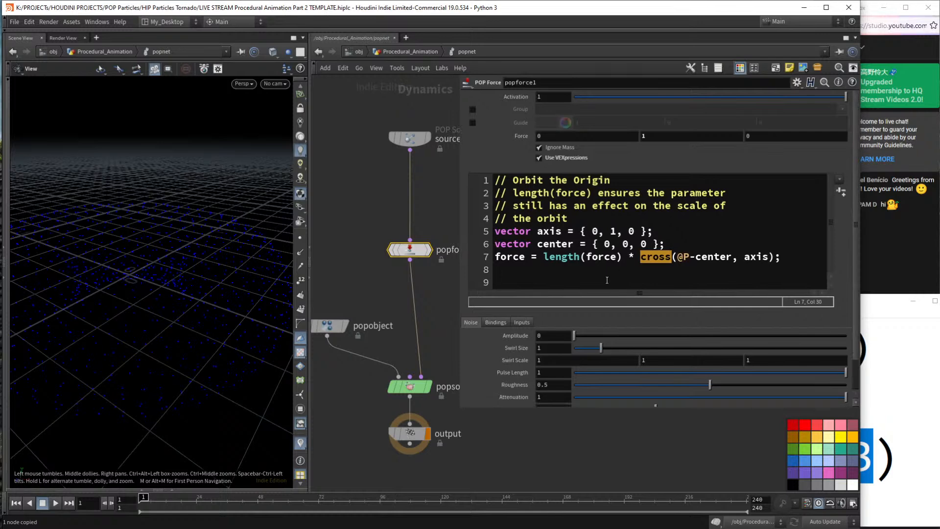
{"action": "left_click_drag", "start_coordinate": [641, 257], "coordinate": [782, 258]}
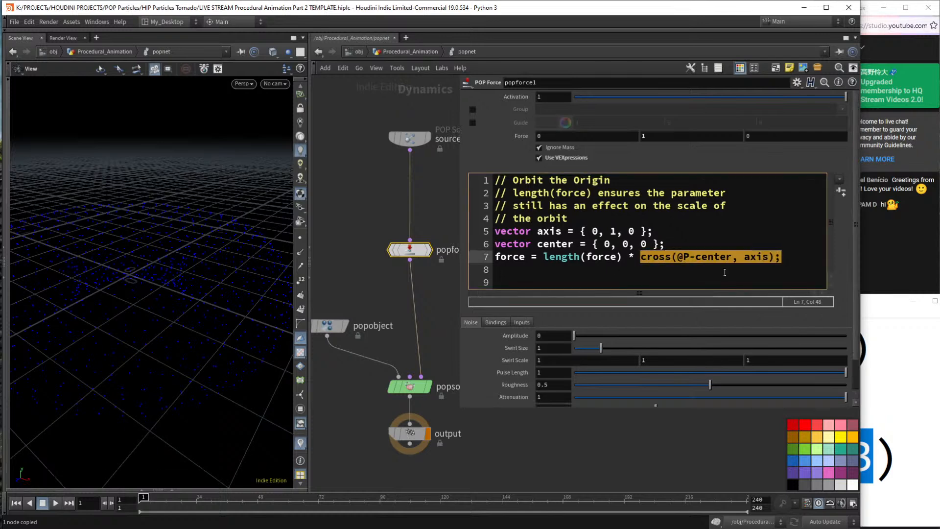
{"action": "left_click", "coordinate": [653, 270]}
{"action": "mouse_move", "coordinate": [677, 259]}
{"action": "left_mouse_down"}
{"action": "mouse_move", "coordinate": [733, 261]}
{"action": "mouse_move", "coordinate": [681, 258]}
{"action": "left_mouse_up"}
{"action": "left_click", "coordinate": [701, 260]}
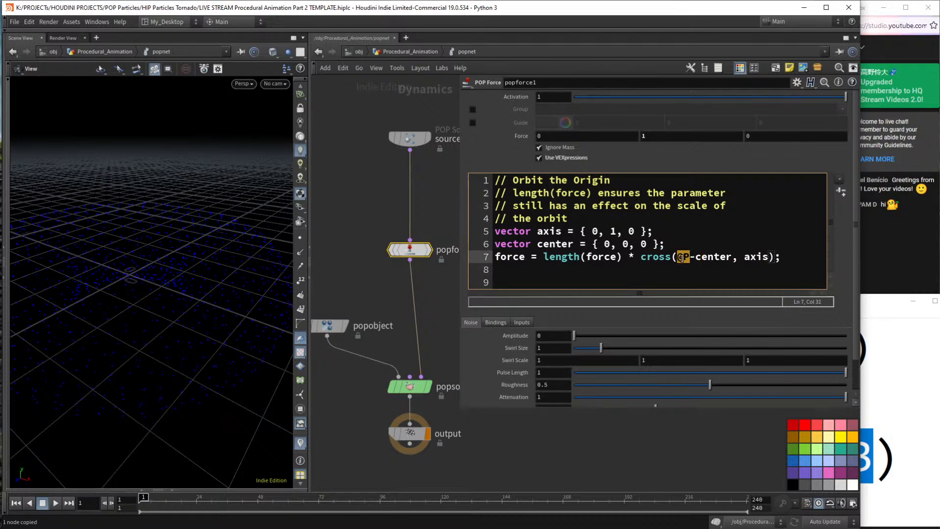
{"action": "left_click", "coordinate": [706, 260]}
{"action": "left_click_drag", "start_coordinate": [696, 258], "coordinate": [726, 260]}
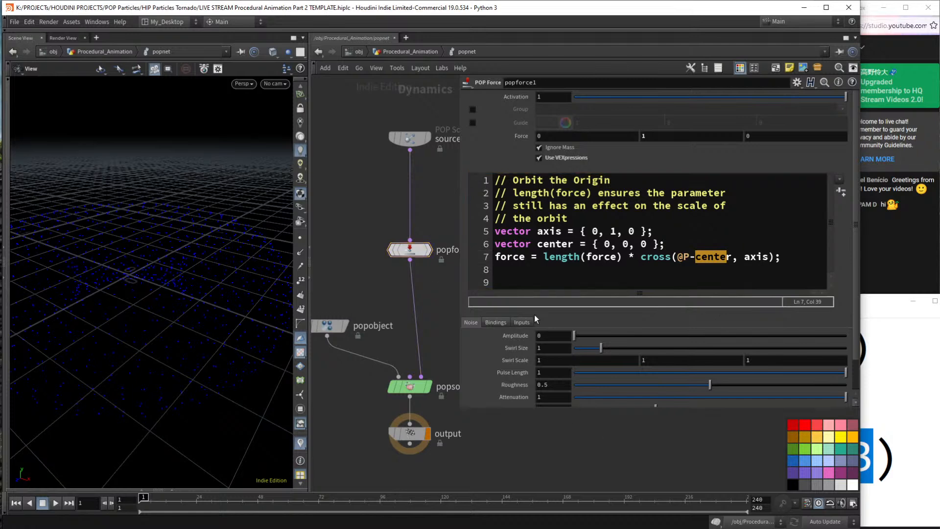
Return to the Basic Concept #2 section of Procedural_Animation and shrink and hide the parameter display.
{"action": "left_click_drag", "start_coordinate": [460, 407], "coordinate": [546, 389]}
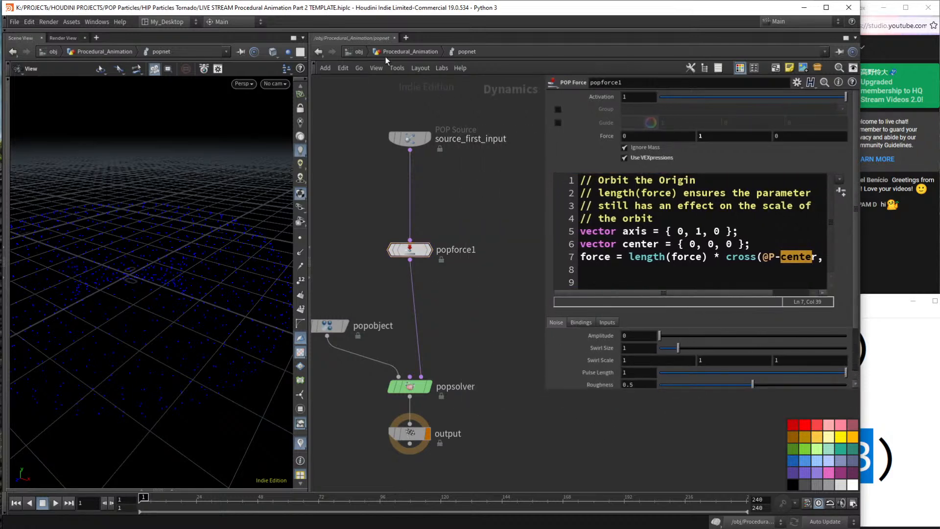
{"action": "left_click", "coordinate": [424, 51]}
{"action": "scroll", "coordinate": [460, 304], "scroll_direction": "down", "scroll_amount": 3}
{"action": "scroll", "coordinate": [463, 316], "scroll_direction": "down", "scroll_amount": 1}
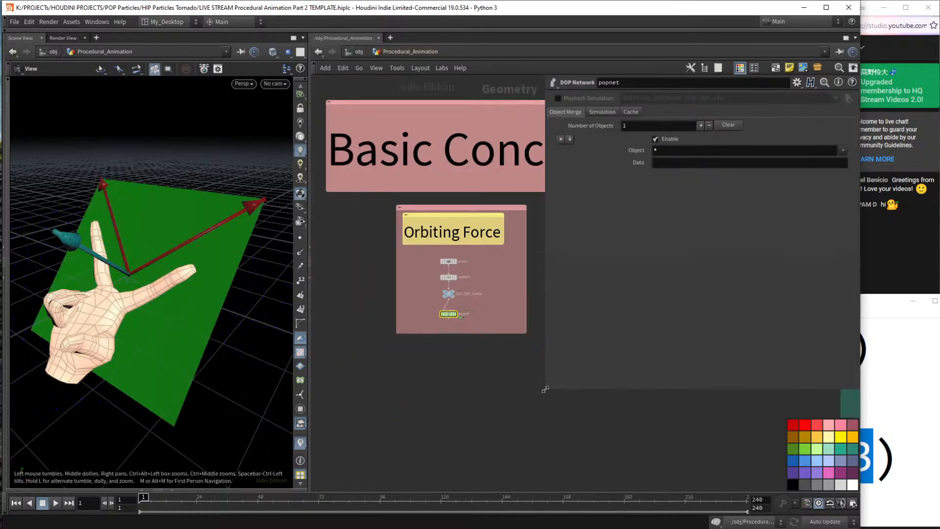
{"action": "left_click_drag", "start_coordinate": [547, 390], "coordinate": [639, 315]}
{"action": "scroll", "coordinate": [575, 359], "scroll_direction": "down", "scroll_amount": 4}
{"action": "middle_click_drag", "start_coordinate": [576, 373], "coordinate": [303, 256]}
{"action": "middle_click_drag", "start_coordinate": [520, 264], "coordinate": [426, 259]}
{"action": "middle_click_drag", "start_coordinate": [463, 221], "coordinate": [448, 196]}
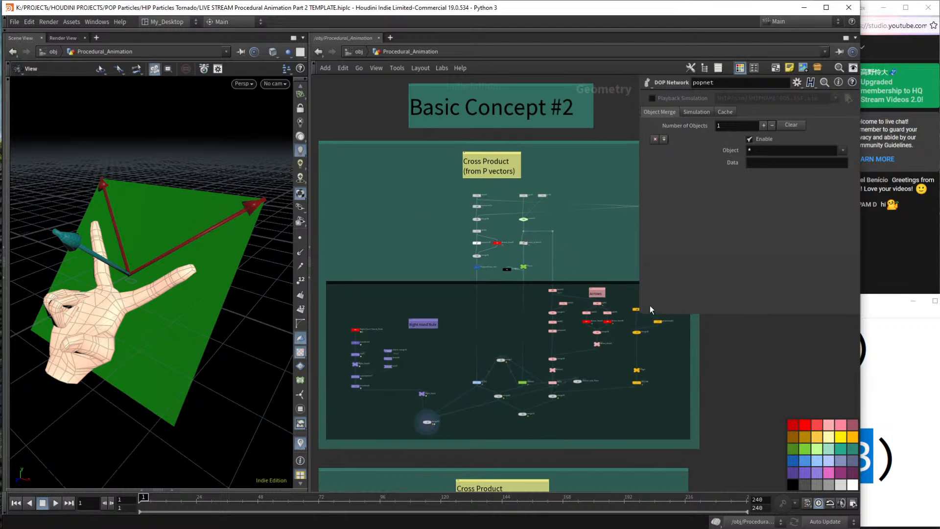
{"action": "key", "text": "p"}
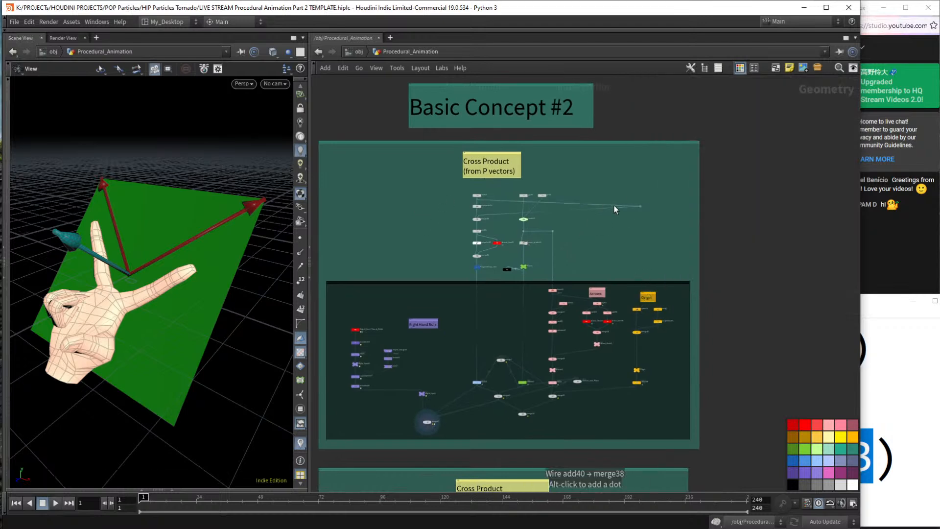
Display the merge node fed by merge42 and examine the plane, arrows and Origin label.
{"action": "scroll", "coordinate": [488, 380], "scroll_direction": "up", "scroll_amount": 4}
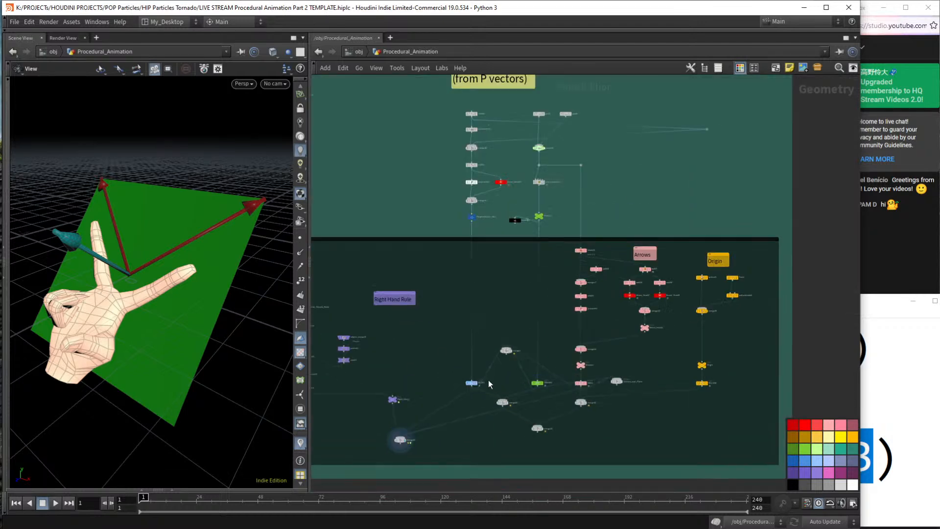
{"action": "left_click", "coordinate": [521, 419]}
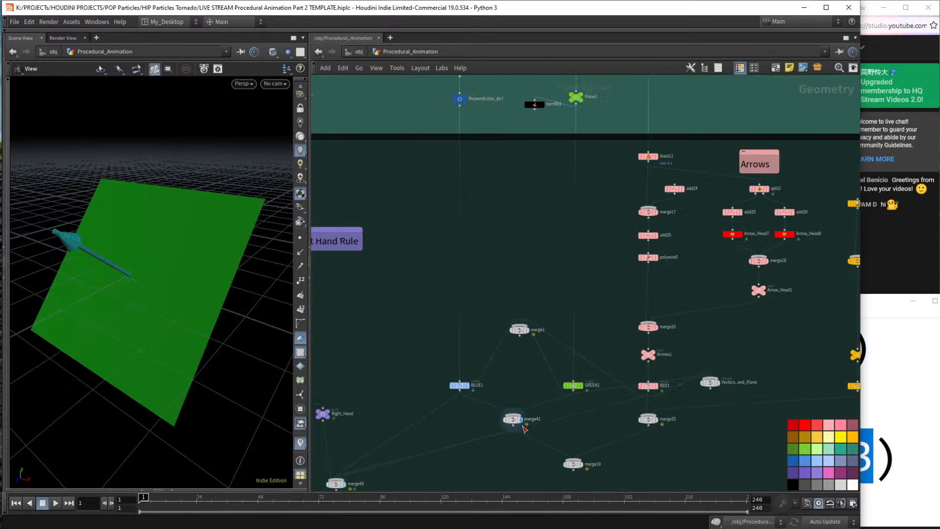
{"action": "left_click", "coordinate": [581, 463]}
{"action": "left_click_drag", "start_coordinate": [101, 299], "coordinate": [150, 278]}
{"action": "right_click_drag", "start_coordinate": [170, 299], "coordinate": [161, 352]}
{"action": "mouse_move", "coordinate": [157, 334]}
{"action": "left_mouse_down"}
{"action": "mouse_move", "coordinate": [159, 348]}
{"action": "mouse_move", "coordinate": [165, 340]}
{"action": "left_mouse_up"}
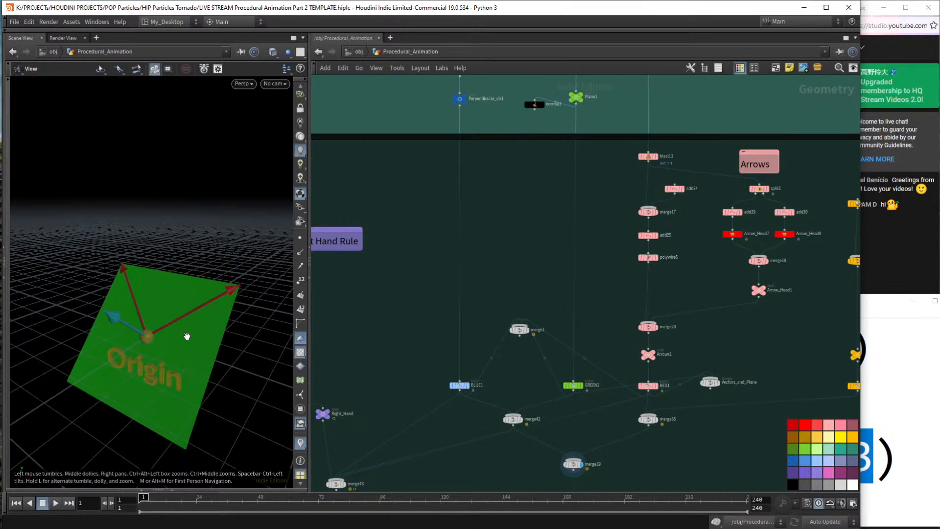
{"action": "left_click_drag", "start_coordinate": [176, 338], "coordinate": [203, 263]}
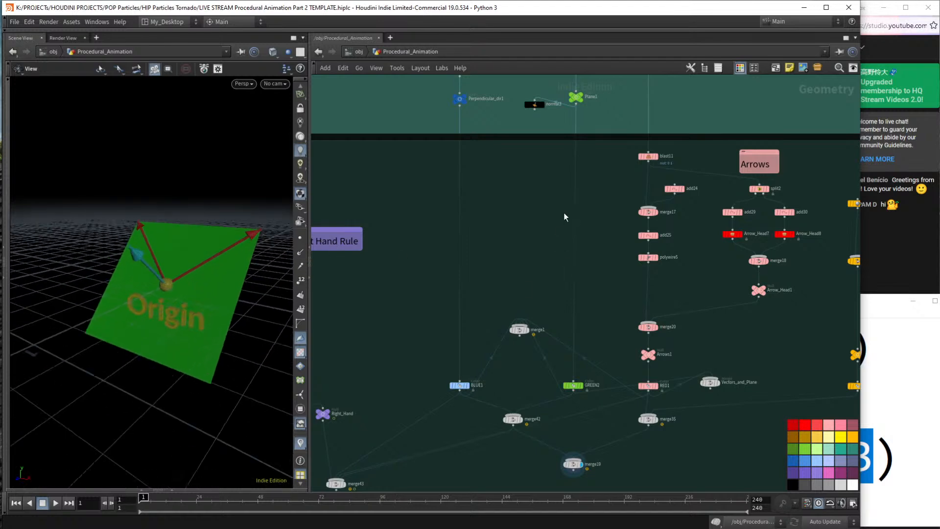
Show the parameter display again and compare the settings of grid5 and grid6 under Cross Product (from P vectors).
{"action": "middle_click_drag", "start_coordinate": [563, 217], "coordinate": [539, 405]}
{"action": "scroll", "coordinate": [203, 265], "scroll_direction": "up", "scroll_amount": 4}
{"action": "scroll", "coordinate": [204, 264], "scroll_direction": "down", "scroll_amount": 3}
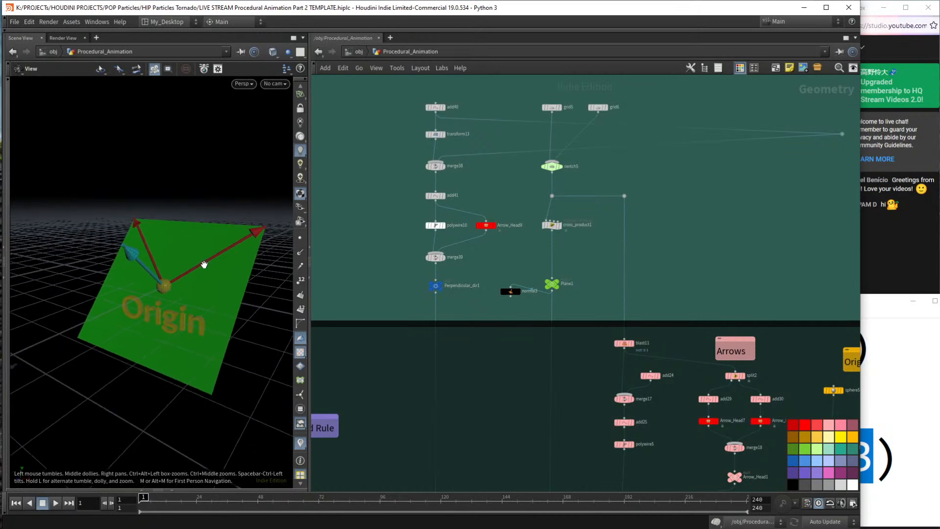
{"action": "scroll", "coordinate": [204, 264], "scroll_direction": "down", "scroll_amount": 1}
{"action": "right_click_drag", "start_coordinate": [204, 265], "coordinate": [243, 315]}
{"action": "middle_click_drag", "start_coordinate": [528, 99], "coordinate": [530, 155]}
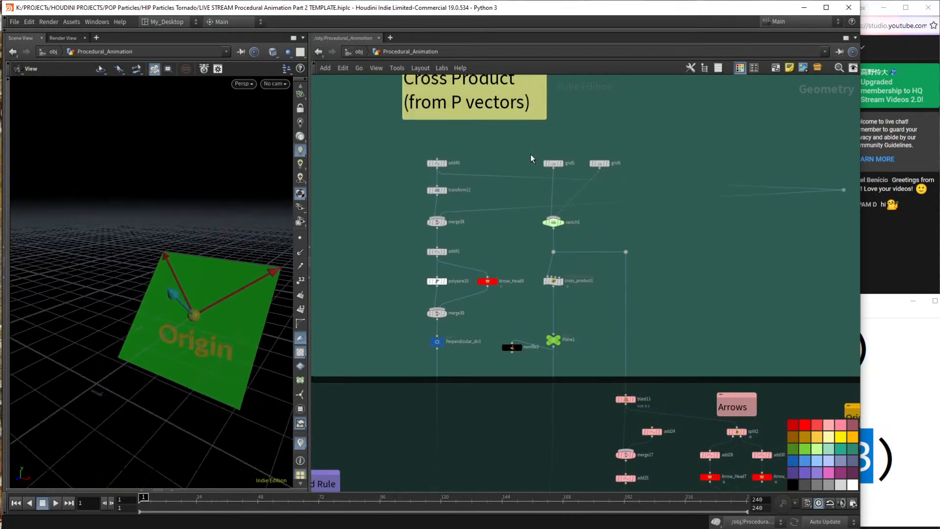
{"action": "left_click_drag", "start_coordinate": [565, 181], "coordinate": [565, 181]}
{"action": "key", "text": "p"}
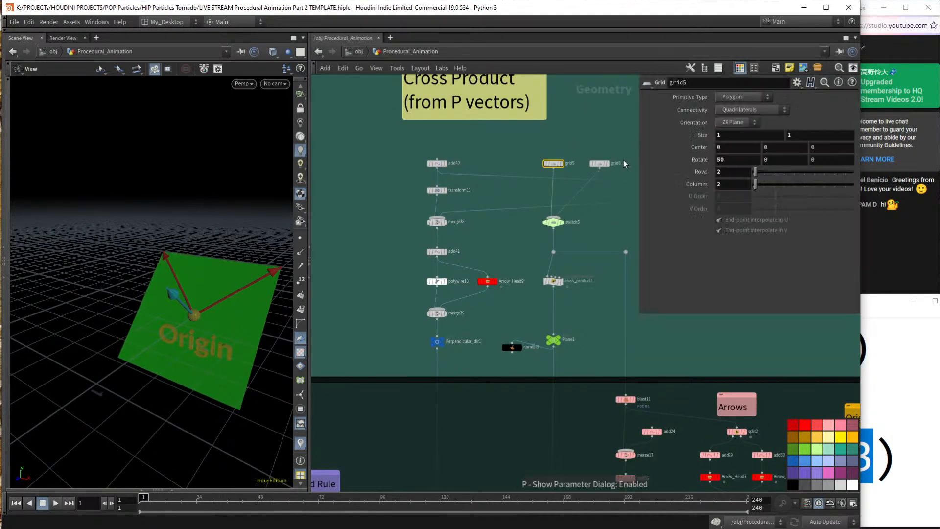
{"action": "left_click", "coordinate": [600, 163]}
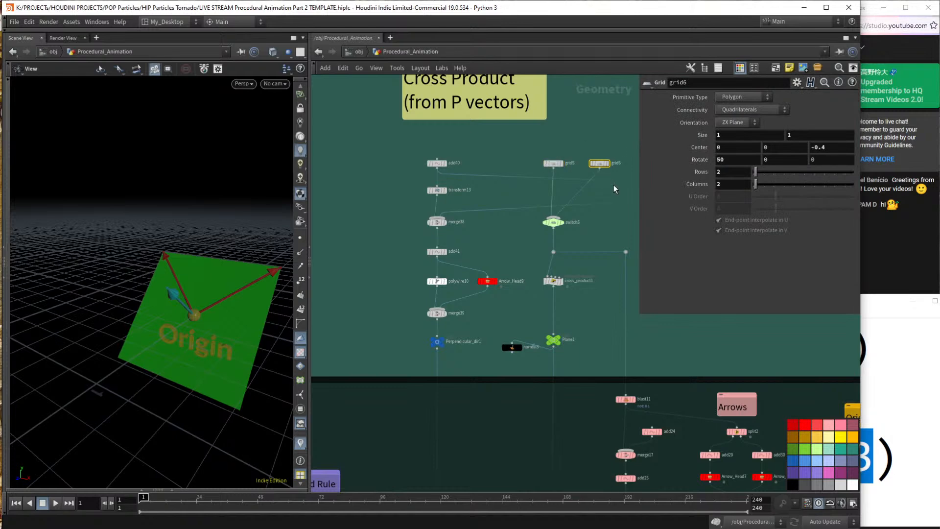
Set grid5's center Z to 0, move its plane along X to about -0.79 and view it against the origin from several angles.
{"action": "left_click_drag", "start_coordinate": [501, 143], "coordinate": [559, 176]}
{"action": "left_click", "coordinate": [825, 149]}
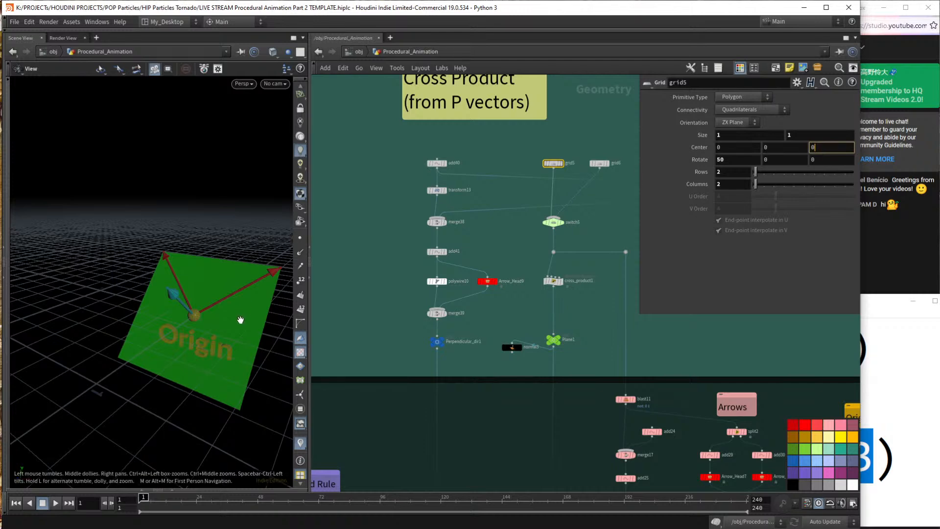
{"action": "key", "text": "Return"}
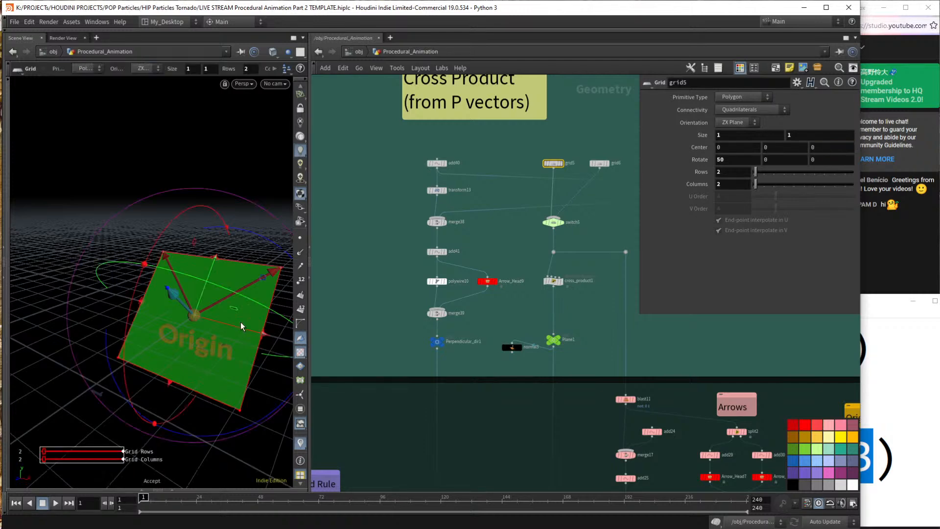
{"action": "left_click_drag", "start_coordinate": [233, 325], "coordinate": [129, 311]}
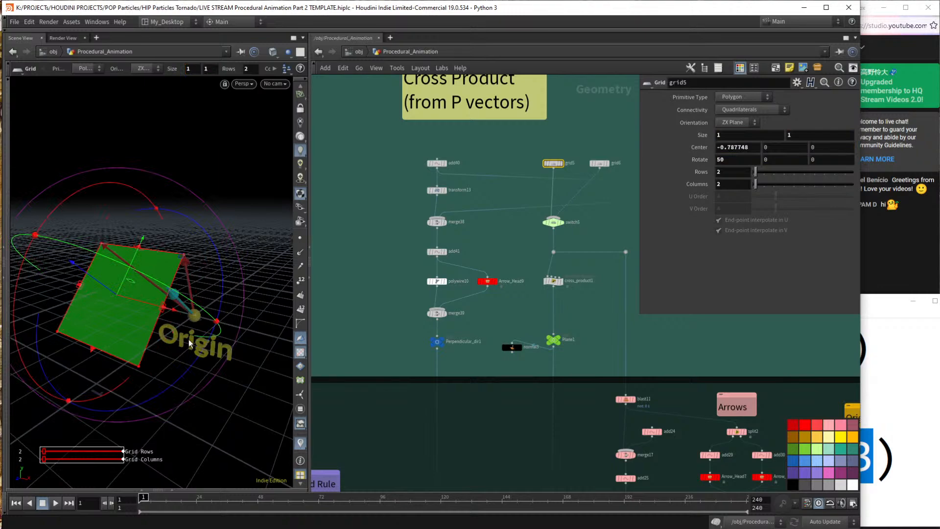
{"action": "key", "text": "Escape"}
{"action": "mouse_move", "coordinate": [214, 291]}
{"action": "left_mouse_down"}
{"action": "mouse_move", "coordinate": [237, 309]}
{"action": "mouse_move", "coordinate": [247, 294]}
{"action": "mouse_move", "coordinate": [260, 203]}
{"action": "mouse_move", "coordinate": [148, 312]}
{"action": "mouse_move", "coordinate": [157, 289]}
{"action": "mouse_move", "coordinate": [204, 279]}
{"action": "mouse_move", "coordinate": [137, 294]}
{"action": "left_mouse_up"}
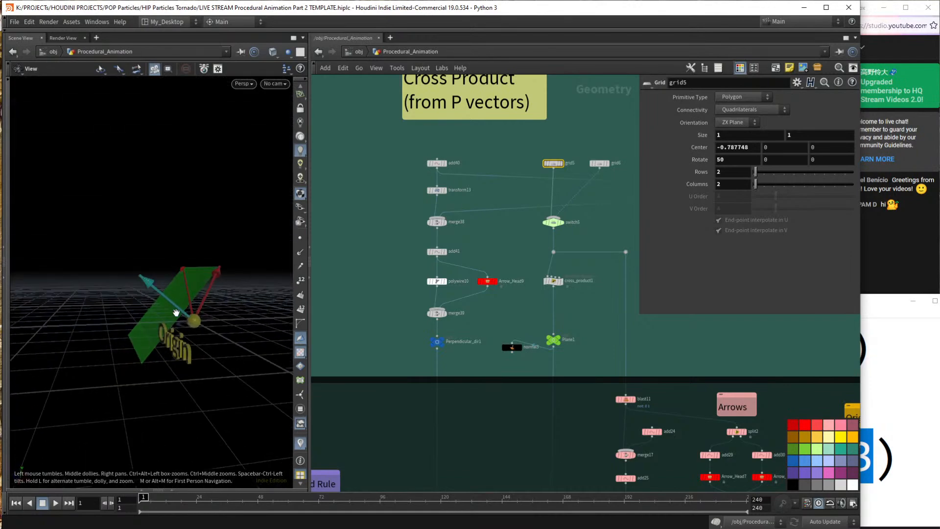
{"action": "left_click_drag", "start_coordinate": [179, 307], "coordinate": [198, 321]}
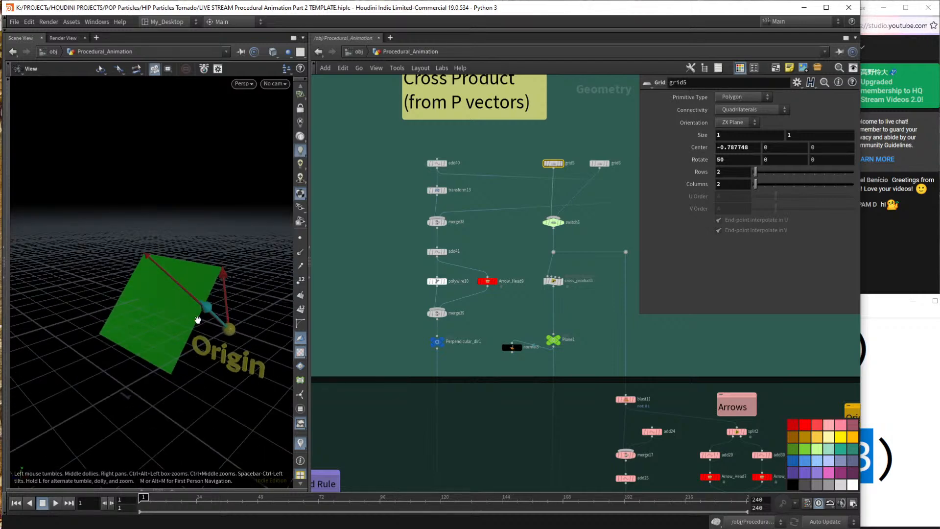
{"action": "left_click_drag", "start_coordinate": [198, 320], "coordinate": [147, 298]}
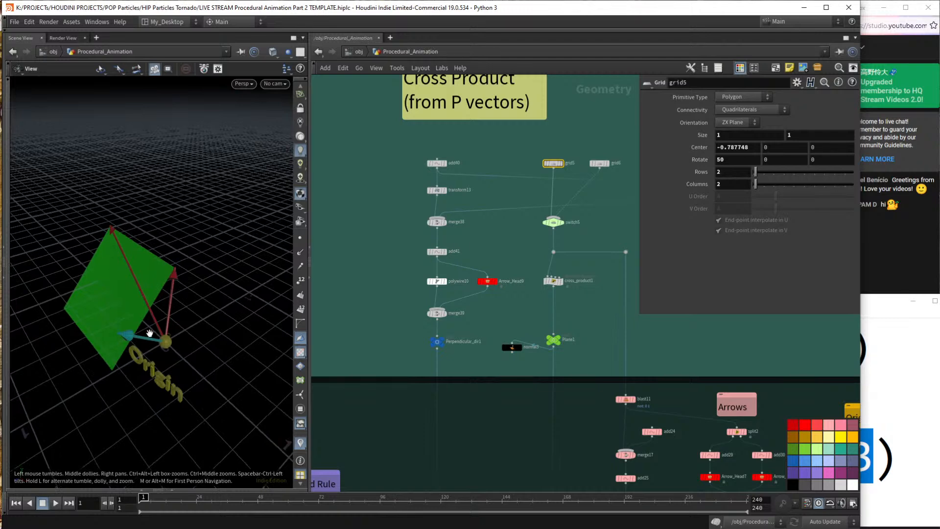
{"action": "left_click_drag", "start_coordinate": [168, 328], "coordinate": [216, 300]}
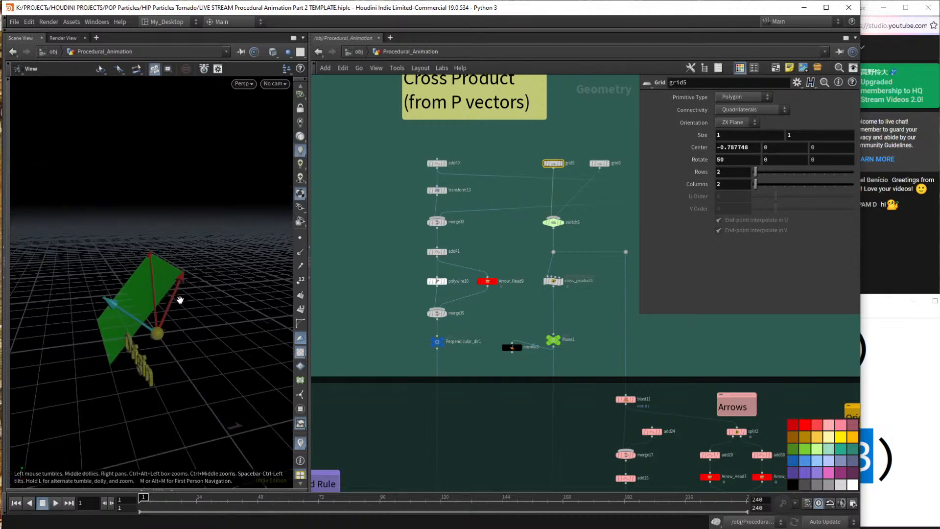
Move the grid5 plane freely in the viewport to a center of about -0.64, -0.05, -0.44.
{"action": "key", "text": "Return"}
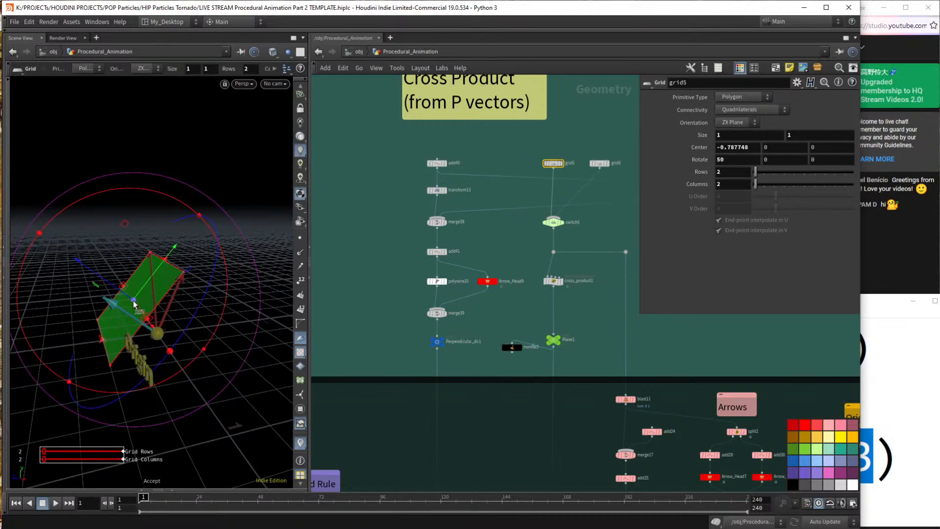
{"action": "left_click_drag", "start_coordinate": [134, 302], "coordinate": [185, 297]}
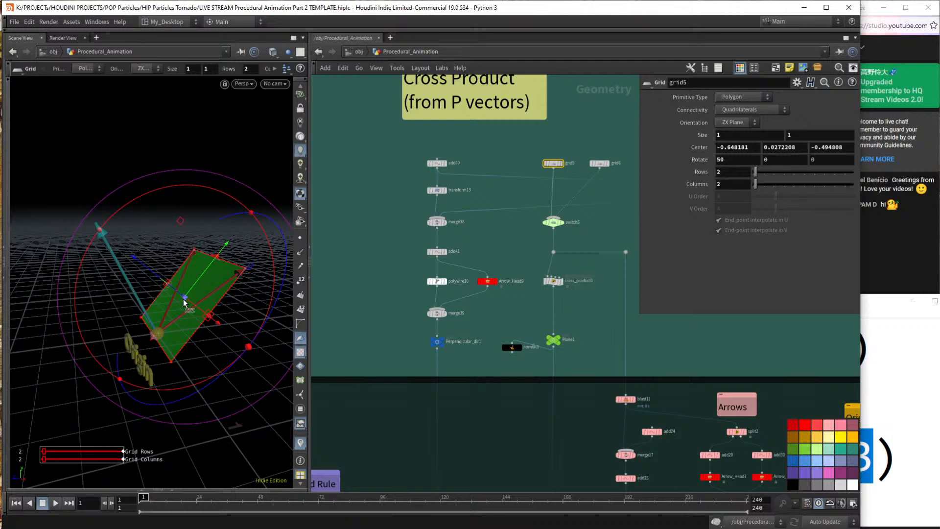
{"action": "left_click_drag", "start_coordinate": [185, 300], "coordinate": [212, 305]}
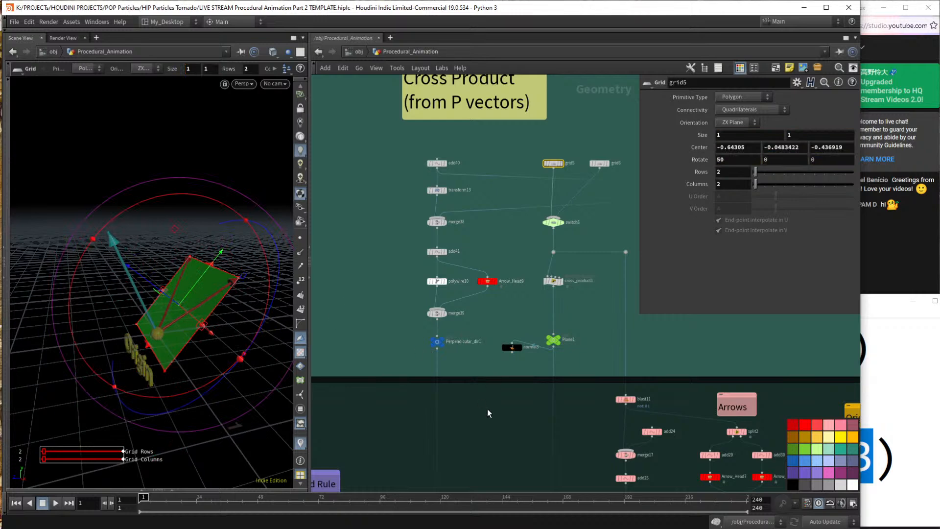
Widen the parameter display of cross_product1 and add dir = normalize(dir); below the cross(v2, v1) line of its VEXpression.
{"action": "scroll", "coordinate": [487, 410], "scroll_direction": "down", "scroll_amount": 2}
{"action": "left_click", "coordinate": [543, 302]}
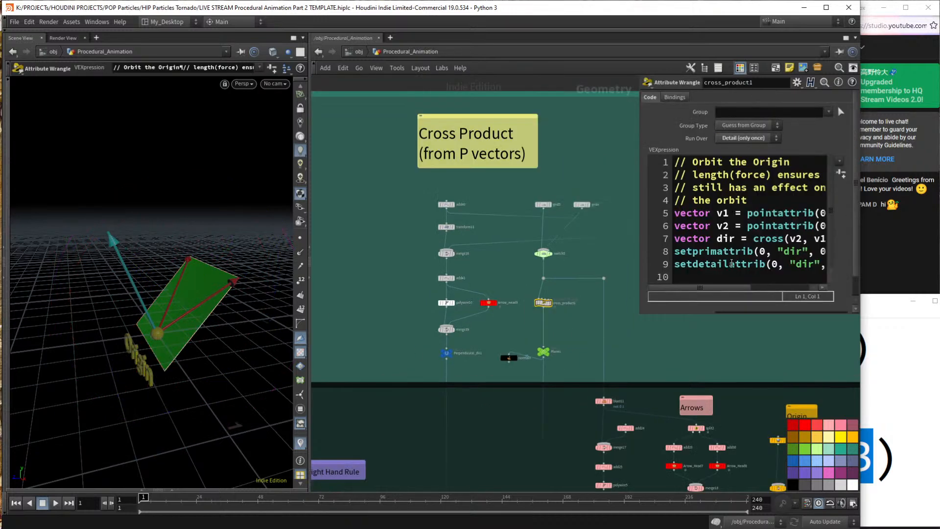
{"action": "left_click_drag", "start_coordinate": [642, 316], "coordinate": [383, 353]}
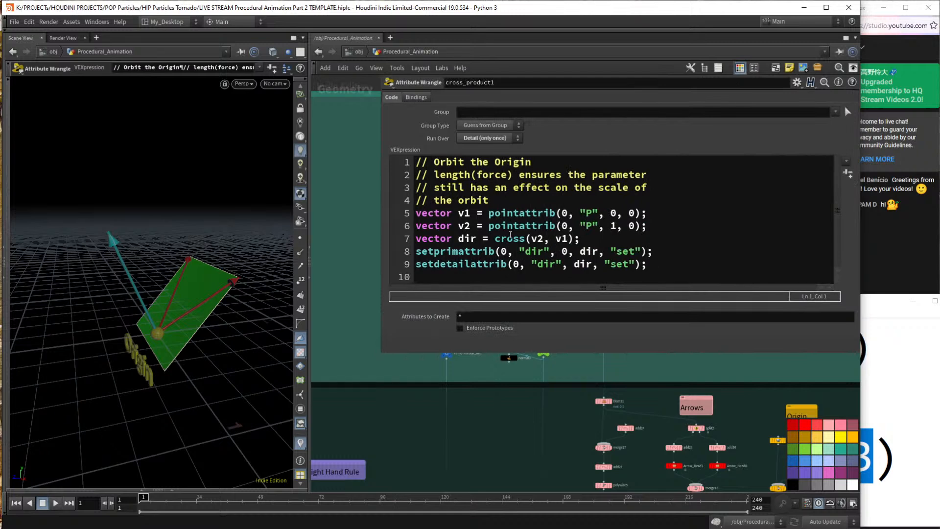
{"action": "left_click", "coordinate": [596, 240]}
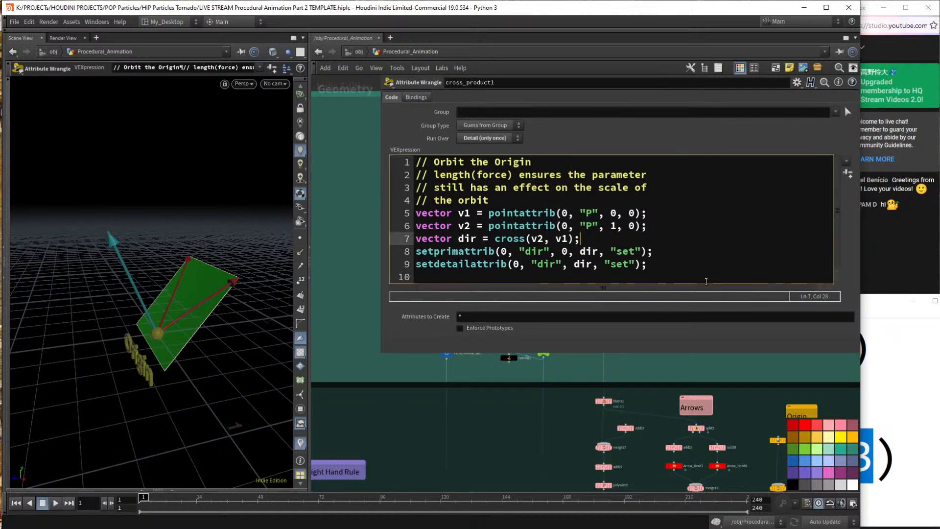
{"action": "key", "text": "Return"}
{"action": "type", "text": "dir = no"}
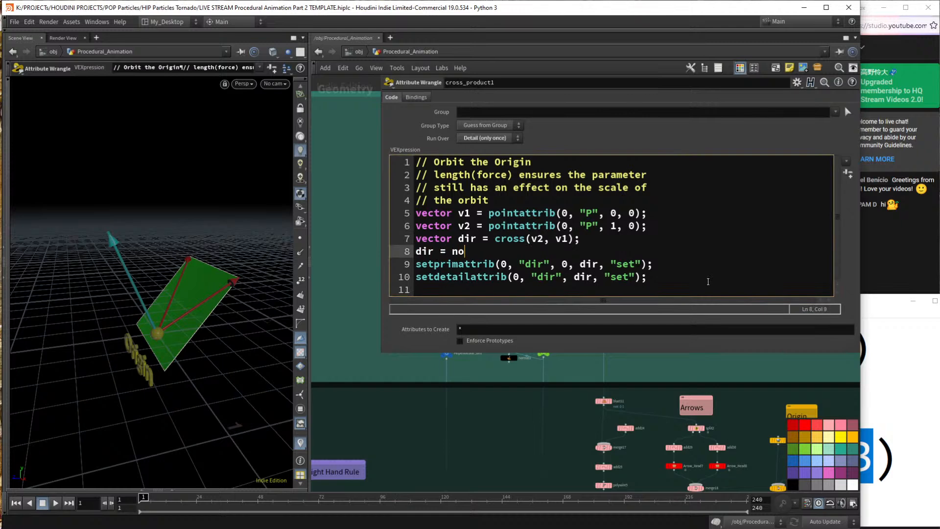
{"action": "type", "text": "rmalize(dir);"}
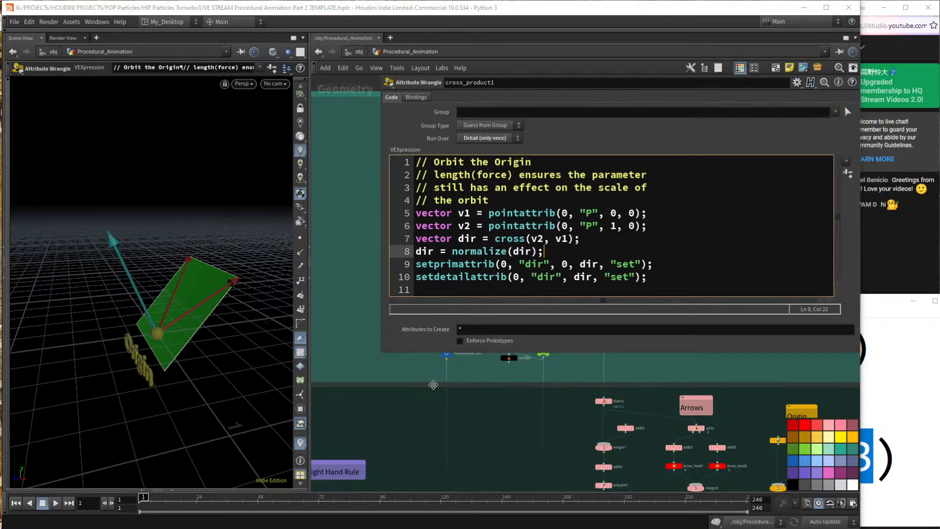
{"action": "left_click", "coordinate": [380, 372]}
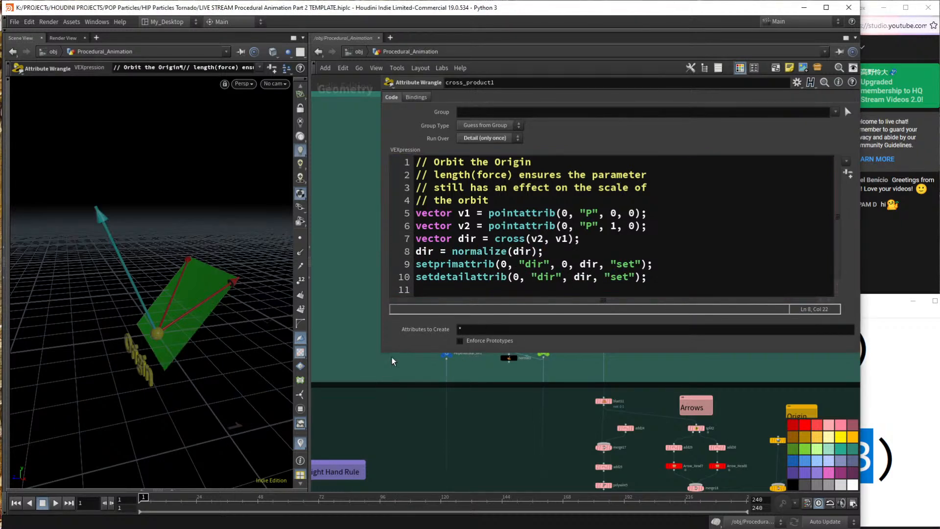
Multiply the normalized dir by 0.5 in the cross_product1 VEXpression and narrow the parameter display.
{"action": "left_click", "coordinate": [539, 252]}
{"action": "type", "text": "*0.5"}
{"action": "left_click", "coordinate": [335, 286]}
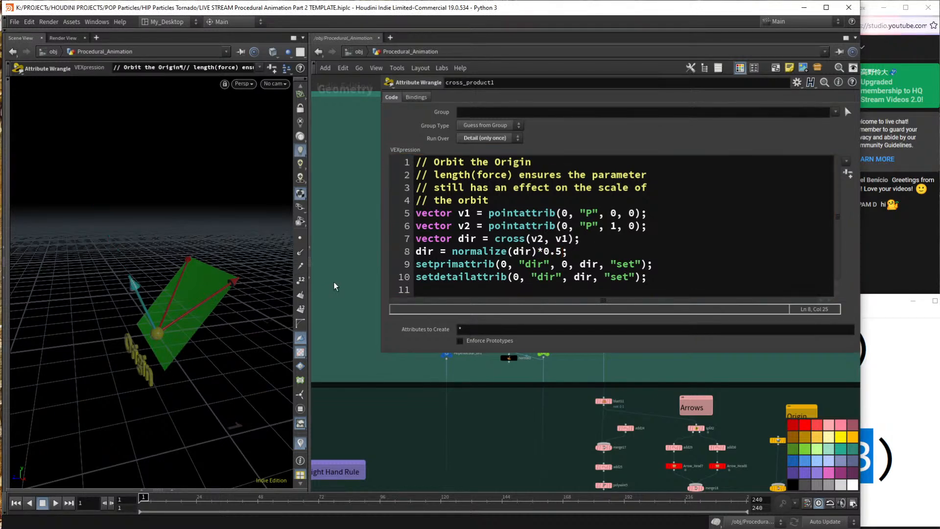
{"action": "left_click_drag", "start_coordinate": [381, 354], "coordinate": [499, 338]}
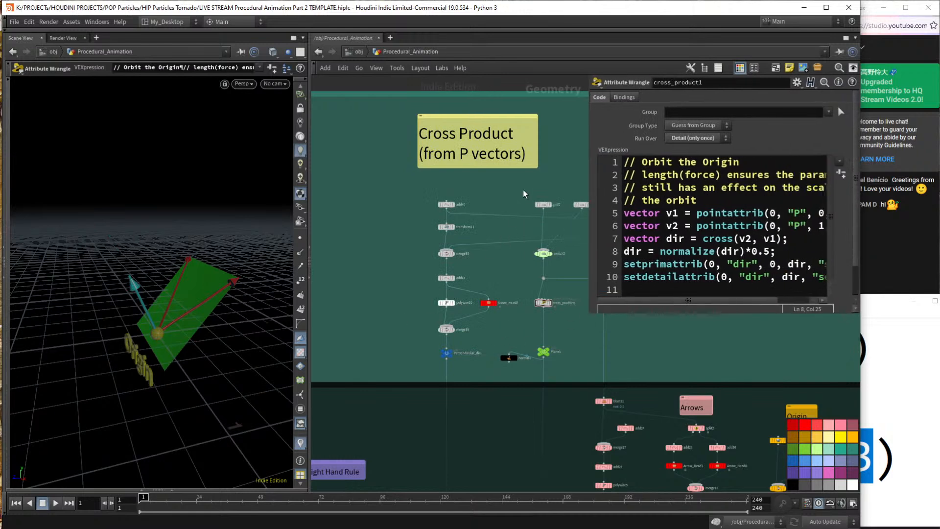
Move the grid5 plane around the origin, leaving its center at about -0.67, 0.13, -0.54.
{"action": "left_click", "coordinate": [543, 204]}
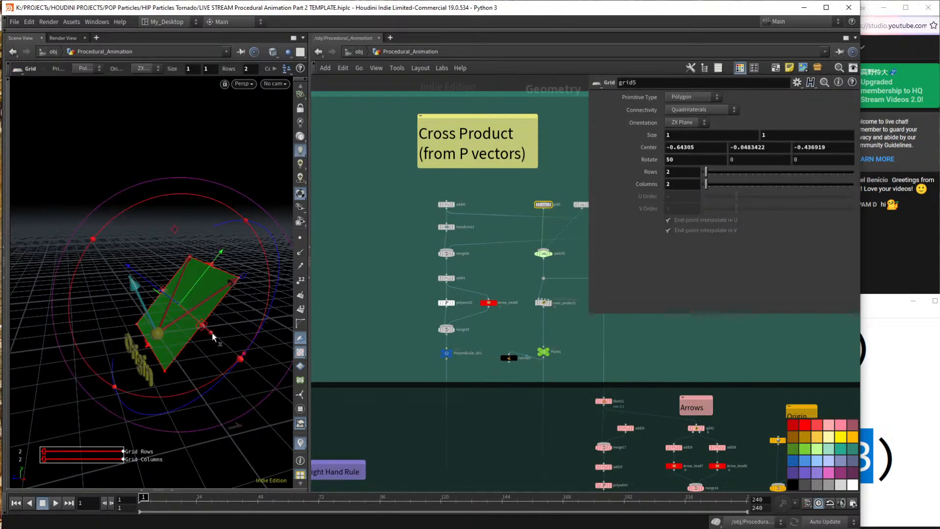
{"action": "mouse_move", "coordinate": [187, 310]}
{"action": "left_mouse_down"}
{"action": "mouse_move", "coordinate": [133, 308]}
{"action": "mouse_move", "coordinate": [114, 357]}
{"action": "mouse_move", "coordinate": [215, 362]}
{"action": "mouse_move", "coordinate": [111, 298]}
{"action": "mouse_move", "coordinate": [98, 355]}
{"action": "mouse_move", "coordinate": [134, 294]}
{"action": "mouse_move", "coordinate": [201, 337]}
{"action": "mouse_move", "coordinate": [161, 286]}
{"action": "mouse_move", "coordinate": [203, 302]}
{"action": "left_mouse_up"}
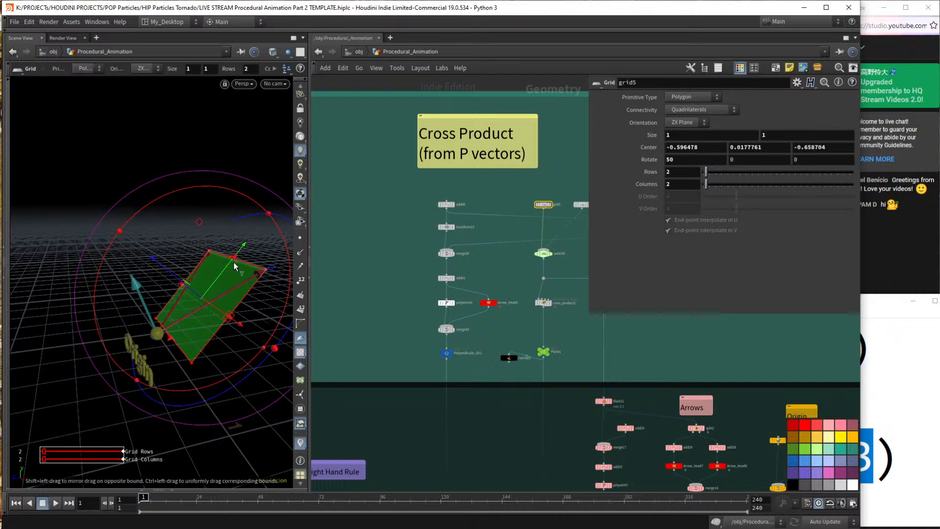
{"action": "left_click_drag", "start_coordinate": [205, 300], "coordinate": [101, 312]}
{"action": "left_click_drag", "start_coordinate": [216, 298], "coordinate": [188, 286]}
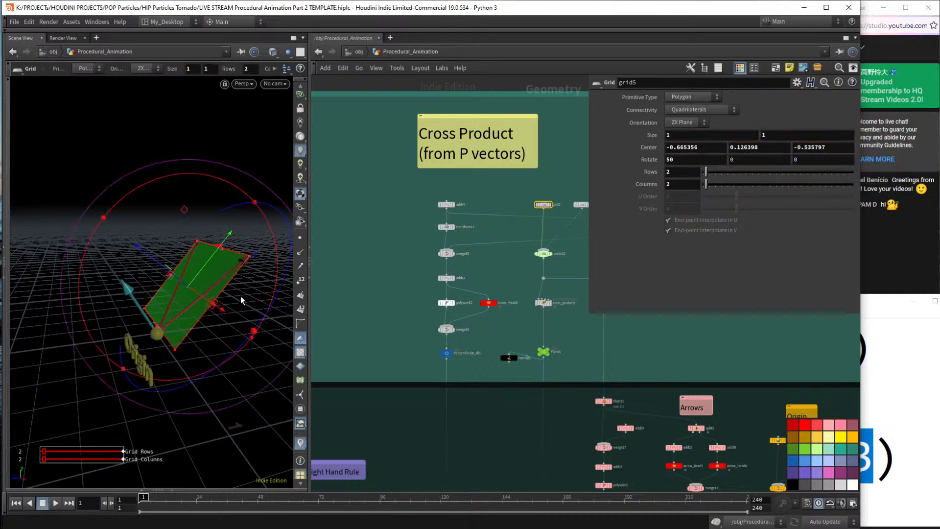
Go back to the Orbiting Force group, display its popnet node and open the network inside it.
{"action": "scroll", "coordinate": [374, 269], "scroll_direction": "down", "scroll_amount": 5}
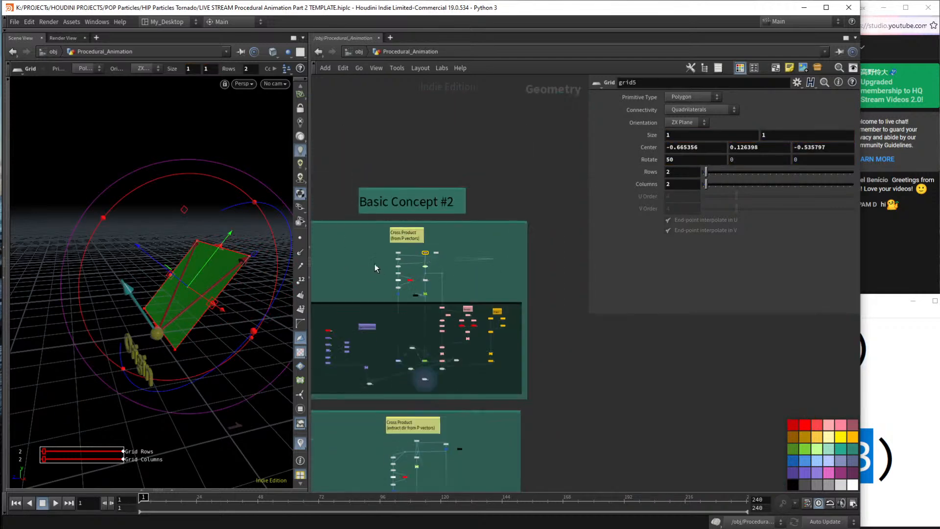
{"action": "middle_click_drag", "start_coordinate": [379, 264], "coordinate": [656, 312]}
{"action": "scroll", "coordinate": [493, 281], "scroll_direction": "up", "scroll_amount": 6}
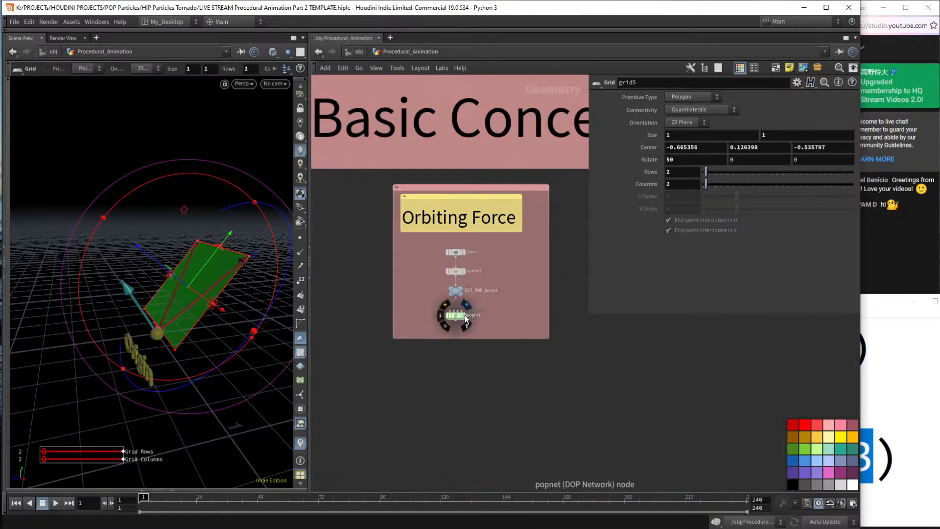
{"action": "left_click", "coordinate": [466, 315]}
{"action": "double_click", "coordinate": [457, 315]}
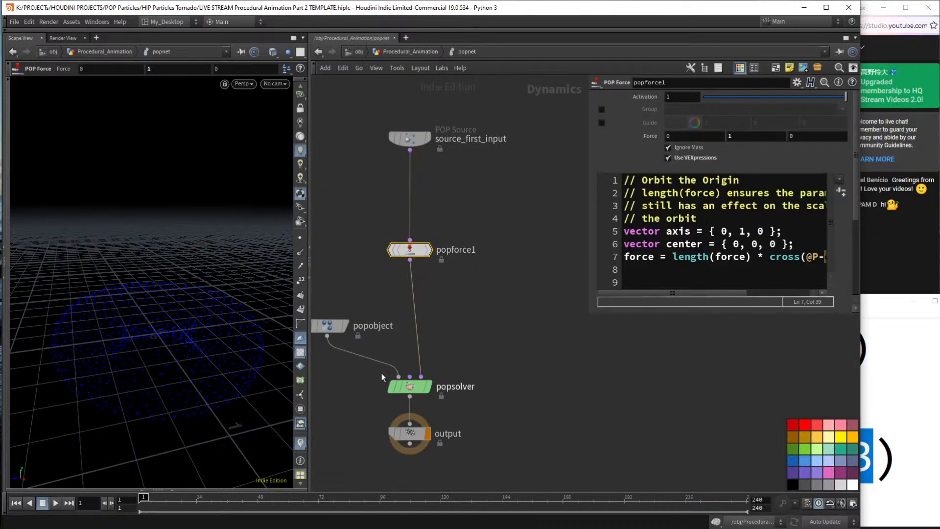
Play the orbiting particle simulation, stop it at frame 42 and view the particles from a higher angle.
{"action": "left_click", "coordinate": [540, 378]}
{"action": "key", "text": "Up"}
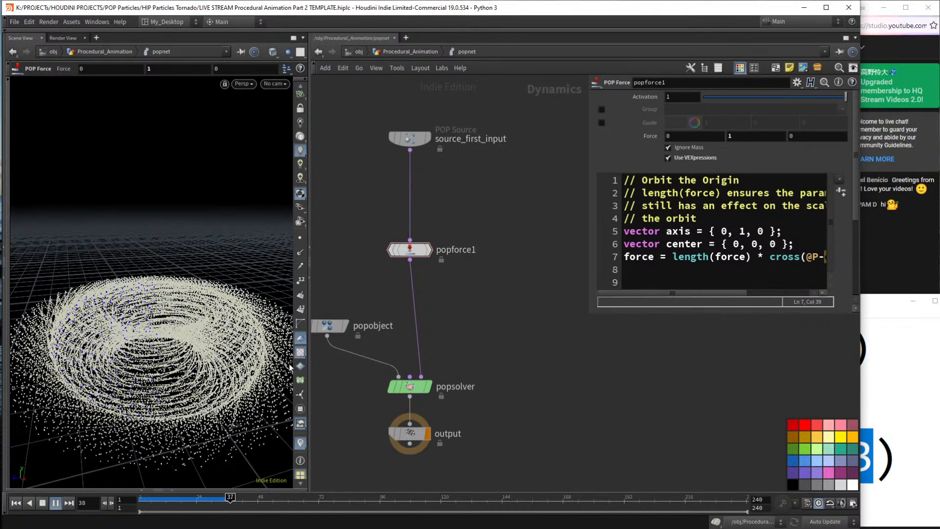
{"action": "key", "text": "Up"}
{"action": "mouse_move", "coordinate": [192, 343]}
{"action": "left_mouse_down", "text": "alt"}
{"action": "mouse_move", "coordinate": [179, 373]}
{"action": "mouse_move", "coordinate": [198, 342]}
{"action": "left_mouse_up", "text": "alt"}
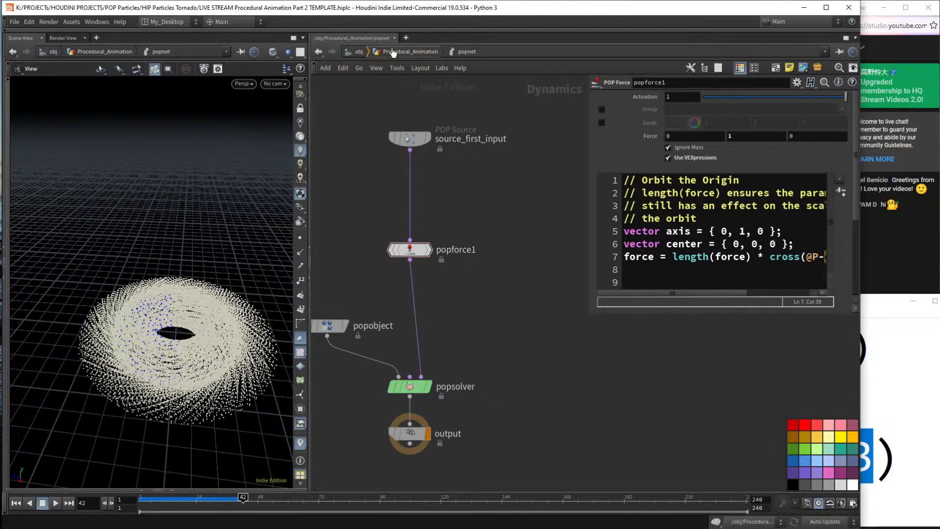
Return to the Procedural_Animation network, display merge41 and view its plane, arrows and Origin label.
{"action": "key", "text": "u"}
{"action": "scroll", "coordinate": [466, 339], "scroll_direction": "down", "scroll_amount": 5}
{"action": "middle_click_drag", "start_coordinate": [590, 436], "coordinate": [315, 209]}
{"action": "middle_click_drag", "start_coordinate": [464, 334], "coordinate": [434, 61]}
{"action": "middle_click_drag", "start_coordinate": [462, 354], "coordinate": [429, 243]}
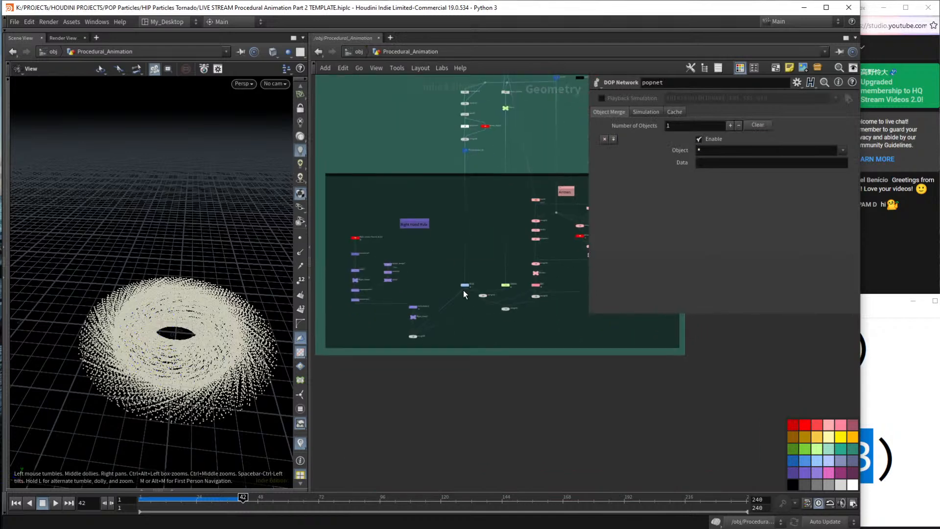
{"action": "scroll", "coordinate": [459, 284], "scroll_direction": "up", "scroll_amount": 5}
{"action": "middle_click_drag", "start_coordinate": [596, 388], "coordinate": [513, 392]}
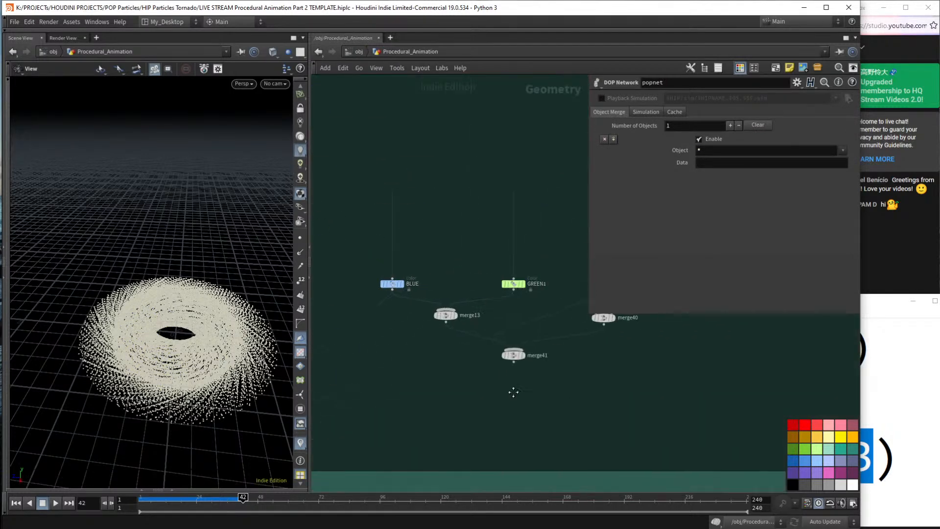
{"action": "left_click", "coordinate": [524, 354]}
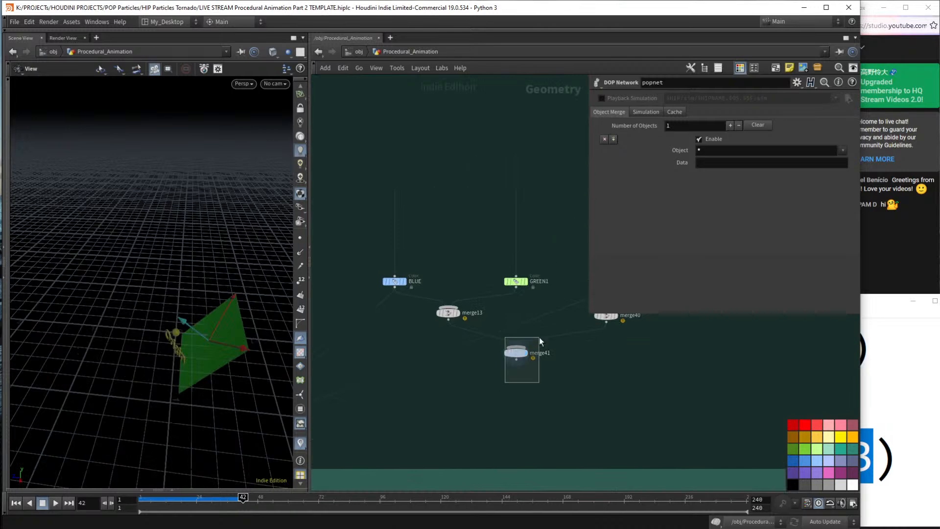
{"action": "left_click", "coordinate": [517, 351]}
{"action": "left_click_drag", "start_coordinate": [211, 349], "coordinate": [158, 296]}
{"action": "scroll", "coordinate": [162, 294], "scroll_direction": "down", "scroll_amount": 2}
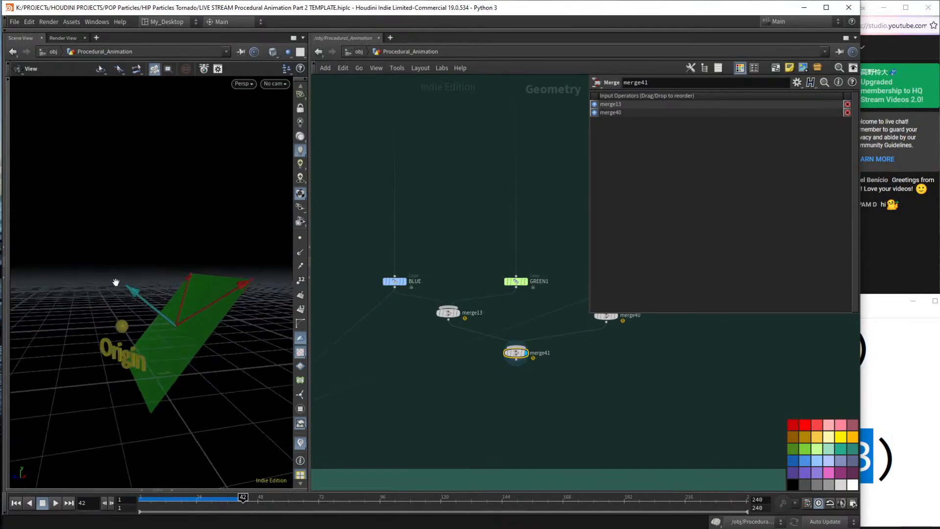
Select grid4 under Cross Product (extract dir from P vectors) and set its center X to -0.6.
{"action": "middle_click_drag", "start_coordinate": [470, 162], "coordinate": [472, 416]}
{"action": "scroll", "coordinate": [472, 416], "scroll_direction": "down", "scroll_amount": 3}
{"action": "scroll", "coordinate": [483, 194], "scroll_direction": "up", "scroll_amount": 3}
{"action": "left_click_drag", "start_coordinate": [437, 159], "coordinate": [536, 204]}
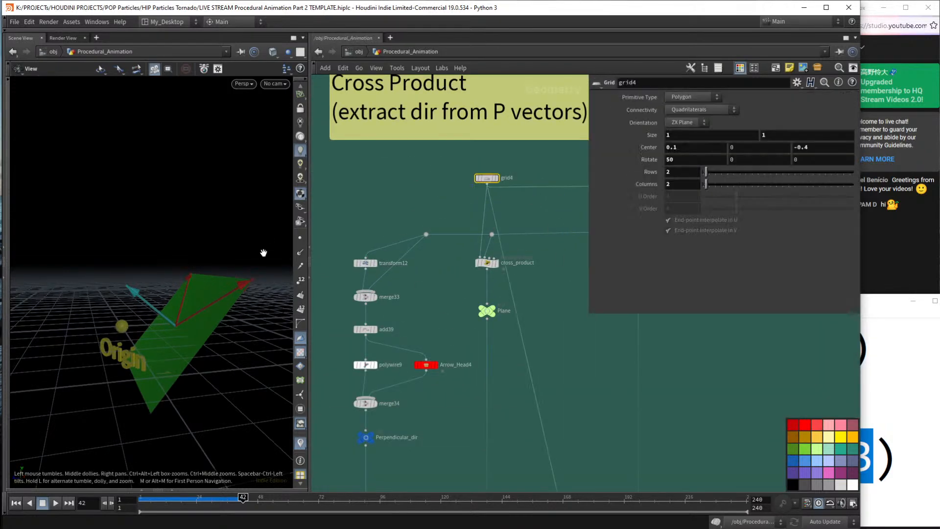
{"action": "key", "text": "Return"}
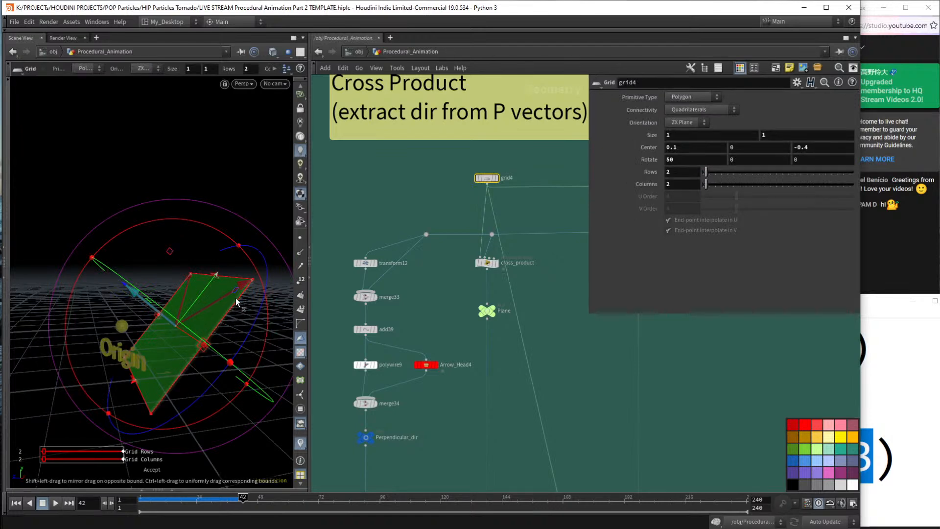
{"action": "key", "text": "Escape"}
{"action": "left_click", "coordinate": [700, 150]}
{"action": "scroll", "coordinate": [701, 150], "scroll_direction": "up", "scroll_amount": 7}
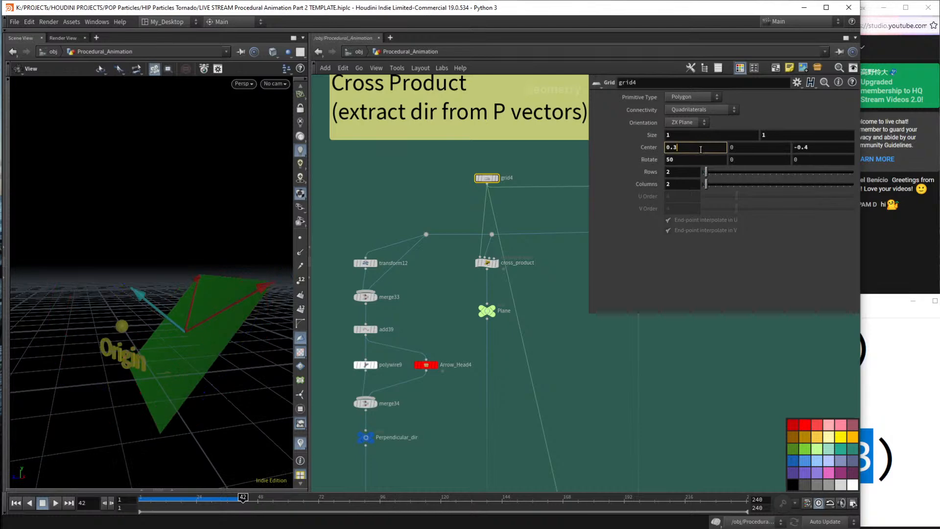
{"action": "scroll", "coordinate": [700, 150], "scroll_direction": "down", "scroll_amount": 14}
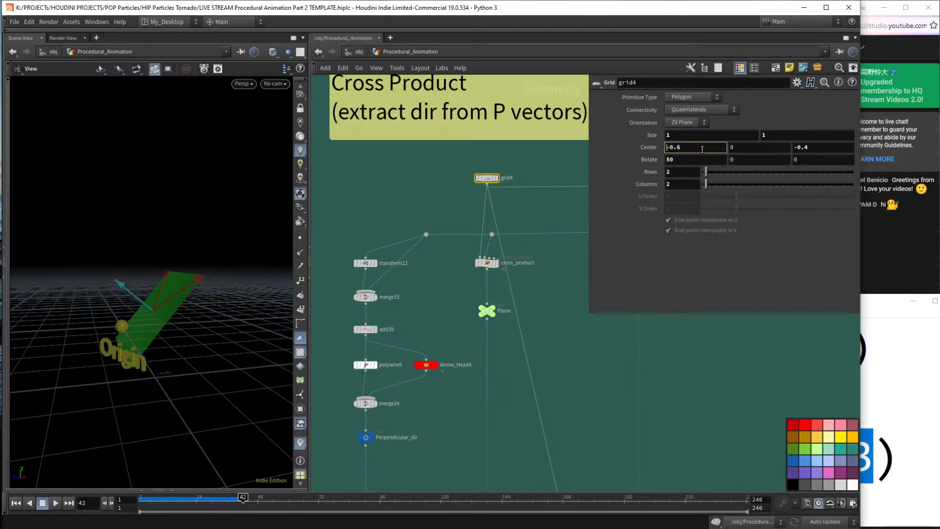
Set grid4's center Z to -0.7 and view the plane from other angles.
{"action": "left_click_drag", "start_coordinate": [274, 290], "coordinate": [177, 333]}
{"action": "right_click_drag", "start_coordinate": [207, 318], "coordinate": [166, 327]}
{"action": "left_click_drag", "start_coordinate": [166, 327], "coordinate": [169, 288]}
{"action": "left_click", "coordinate": [828, 147]}
{"action": "scroll", "coordinate": [828, 147], "scroll_direction": "down", "scroll_amount": 3}
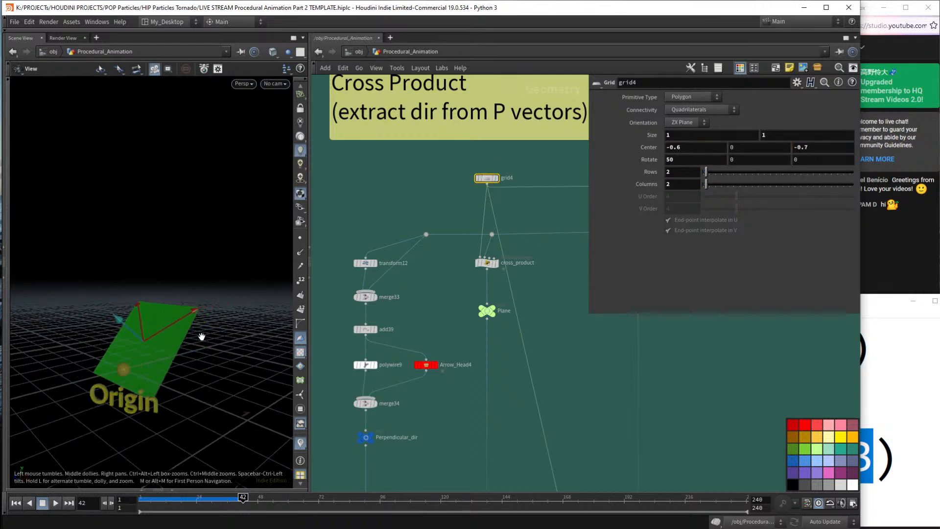
Move grid4's plane away from the origin in the viewport, to a center of about -0.14, 0, -1.22.
{"action": "key", "text": "Return"}
{"action": "left_click_drag", "start_coordinate": [150, 343], "coordinate": [211, 339]}
{"action": "key", "text": "Escape"}
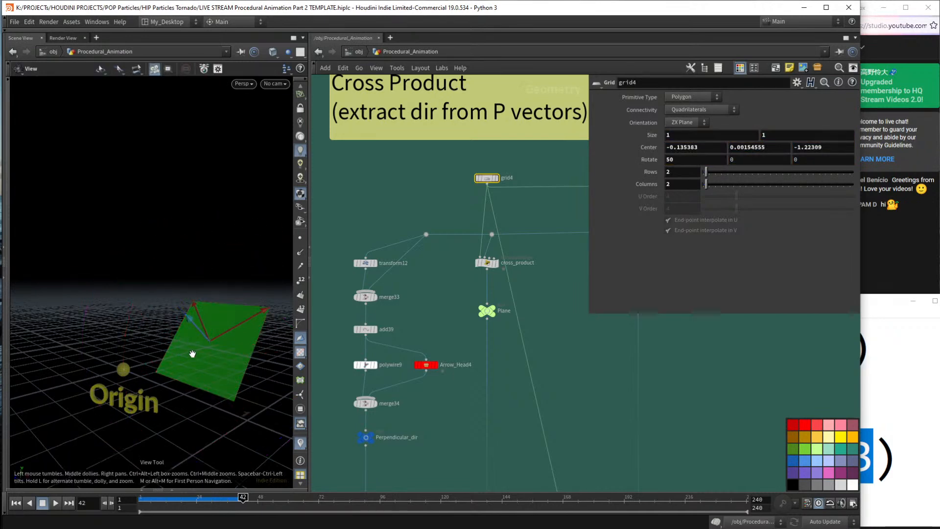
Display the popnet node in the Orbiting Force network box and enter its network.
{"action": "scroll", "coordinate": [381, 178], "scroll_direction": "down", "scroll_amount": 8}
{"action": "middle_click_drag", "start_coordinate": [381, 177], "coordinate": [710, 268]}
{"action": "middle_click_drag", "start_coordinate": [426, 184], "coordinate": [405, 391]}
{"action": "scroll", "coordinate": [434, 198], "scroll_direction": "up", "scroll_amount": 4}
{"action": "scroll", "coordinate": [457, 300], "scroll_direction": "up", "scroll_amount": 4}
{"action": "left_click", "coordinate": [478, 285]}
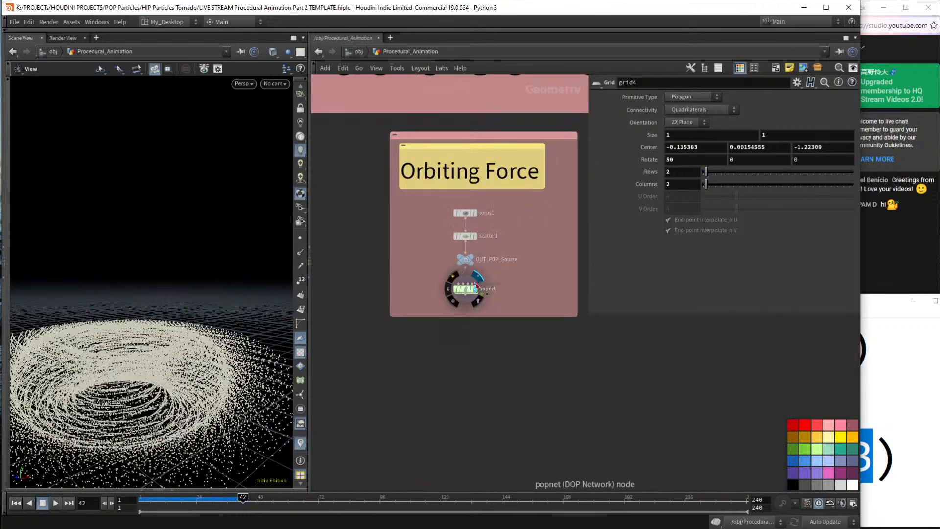
{"action": "double_click", "coordinate": [464, 289]}
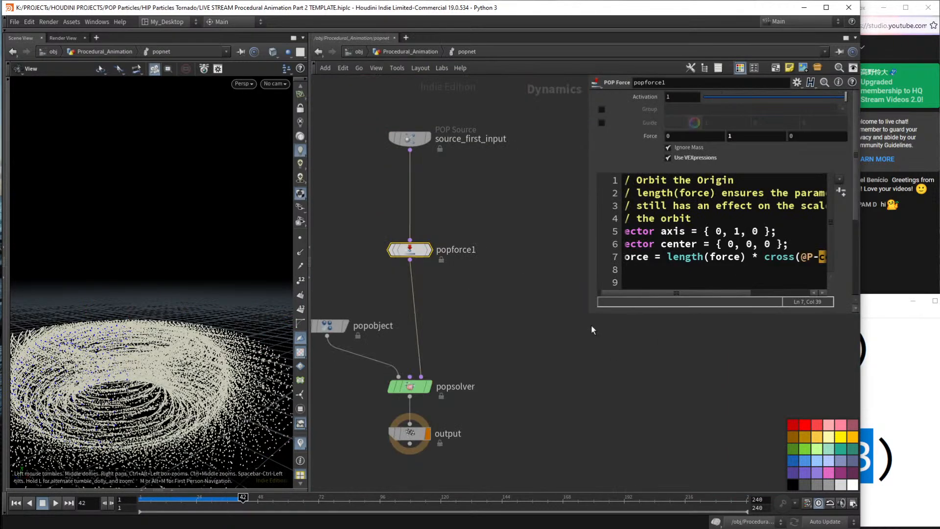
Widen popforce1's parameter pane and highlight @P-center, then @P alone, in the cross() call of its VEXpression.
{"action": "left_click_drag", "start_coordinate": [594, 318], "coordinate": [469, 334]}
{"action": "left_click", "coordinate": [752, 256]}
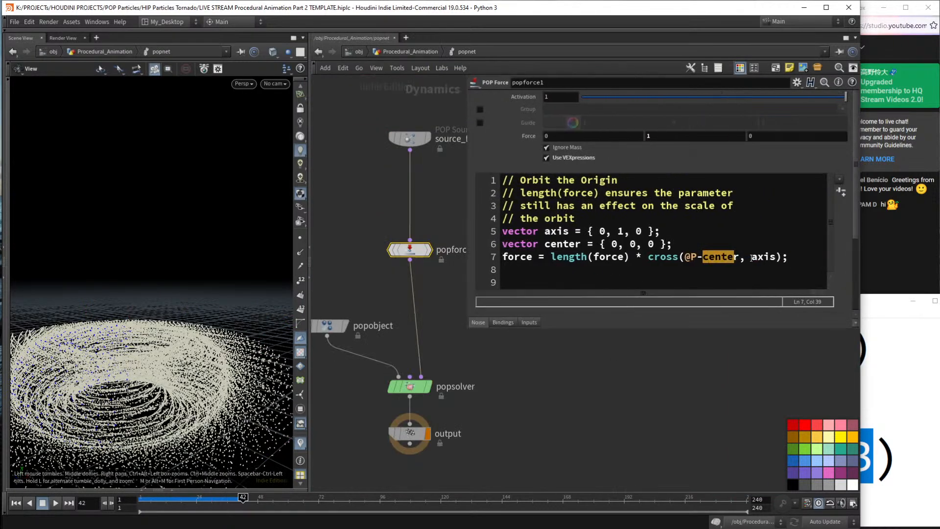
{"action": "left_click_drag", "start_coordinate": [743, 260], "coordinate": [685, 259]}
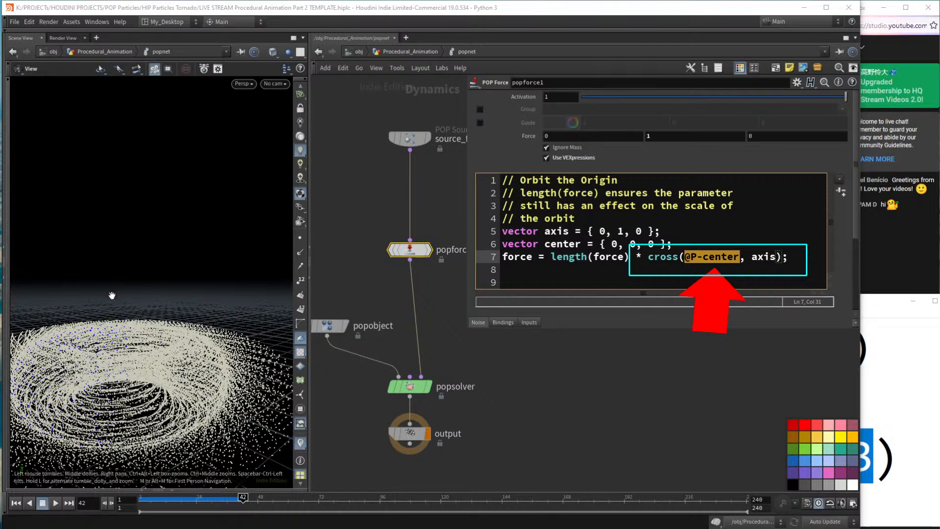
{"action": "left_click", "coordinate": [698, 257]}
{"action": "left_click_drag", "start_coordinate": [685, 257], "coordinate": [697, 256]}
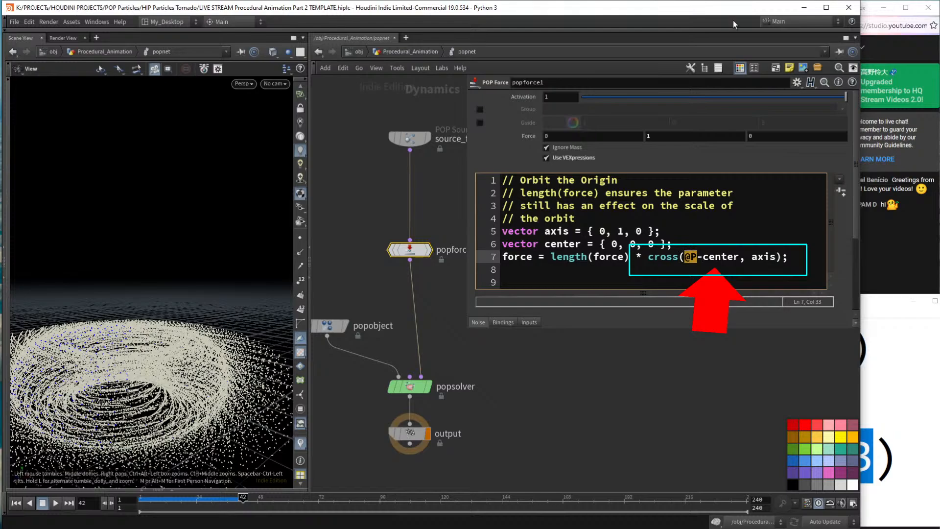
View the orbiting particles around the origin from a steep overhead angle.
{"action": "left_click_drag", "start_coordinate": [143, 316], "coordinate": [147, 368]}
{"action": "right_click_drag", "start_coordinate": [147, 367], "coordinate": [182, 220]}
{"action": "left_click_drag", "start_coordinate": [181, 221], "coordinate": [210, 277]}
{"action": "right_click_drag", "start_coordinate": [210, 276], "coordinate": [181, 306]}
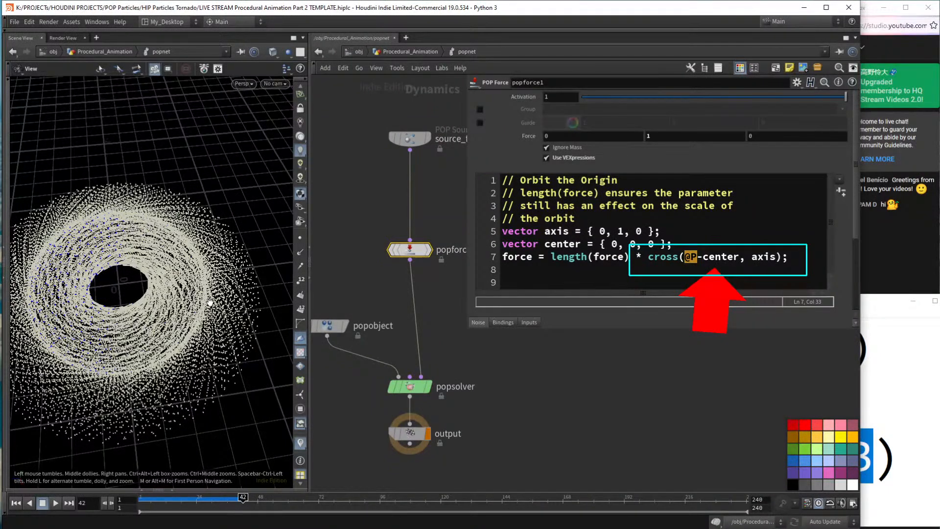
{"action": "right_click_drag", "start_coordinate": [167, 322], "coordinate": [204, 319]}
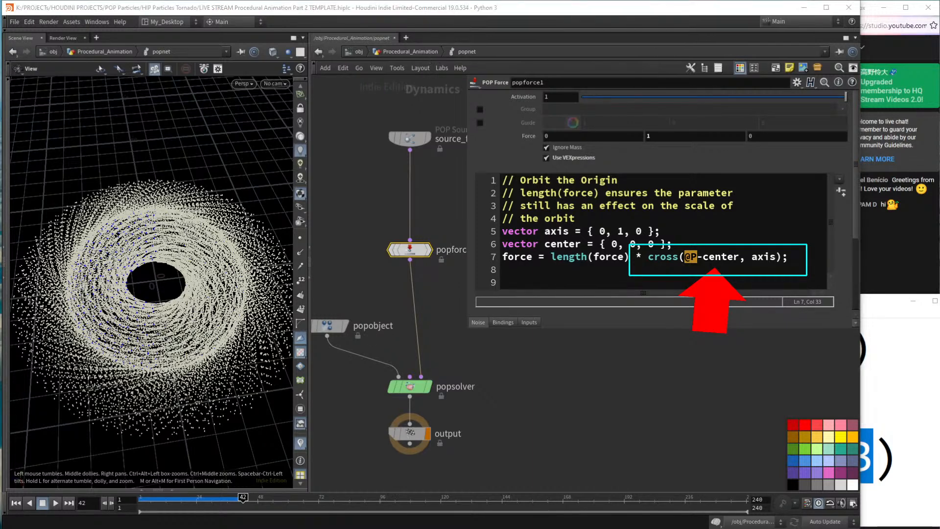
Return to the Procedural_Animation network and display the Cross Product (from P vectors) merge that combines plane, arrows and Origin label.
{"action": "left_click", "coordinate": [426, 52]}
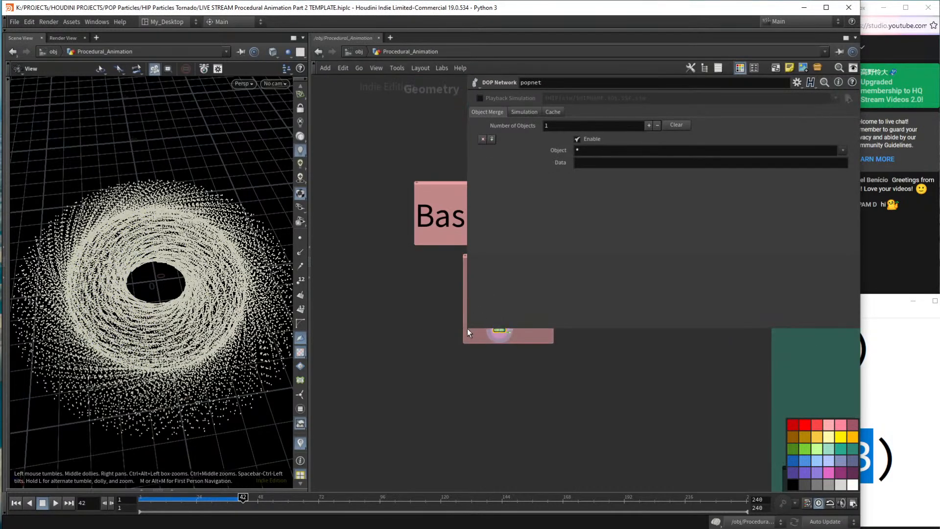
{"action": "left_click_drag", "start_coordinate": [468, 328], "coordinate": [637, 283]}
{"action": "middle_click_drag", "start_coordinate": [647, 365], "coordinate": [403, 297]}
{"action": "middle_click_drag", "start_coordinate": [614, 331], "coordinate": [316, 292]}
{"action": "scroll", "coordinate": [426, 293], "scroll_direction": "down", "scroll_amount": 4}
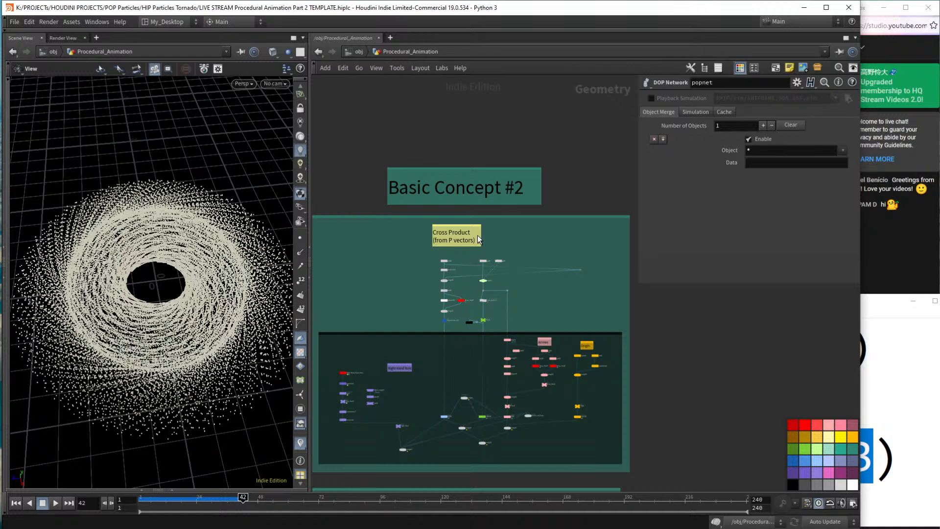
{"action": "middle_click_drag", "start_coordinate": [559, 203], "coordinate": [624, 65]}
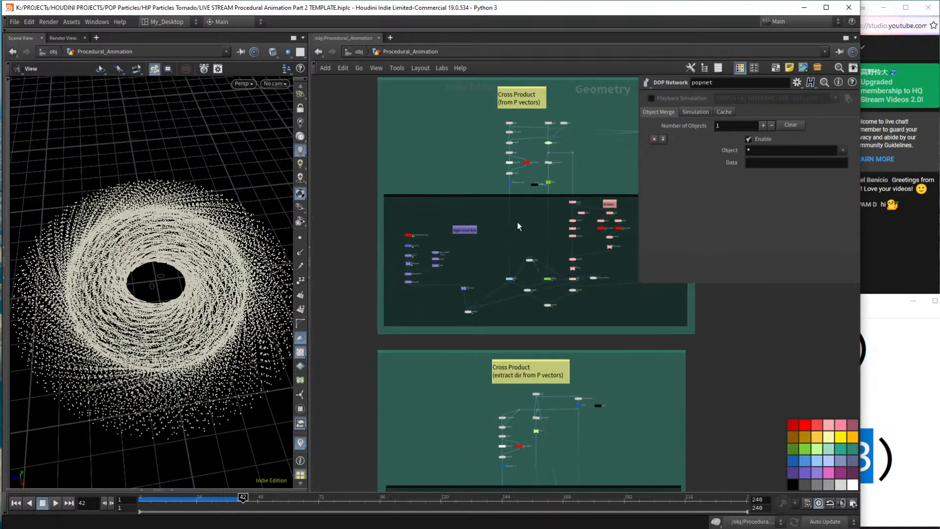
{"action": "scroll", "coordinate": [508, 238], "scroll_direction": "up", "scroll_amount": 3}
{"action": "scroll", "coordinate": [510, 238], "scroll_direction": "up", "scroll_amount": 2}
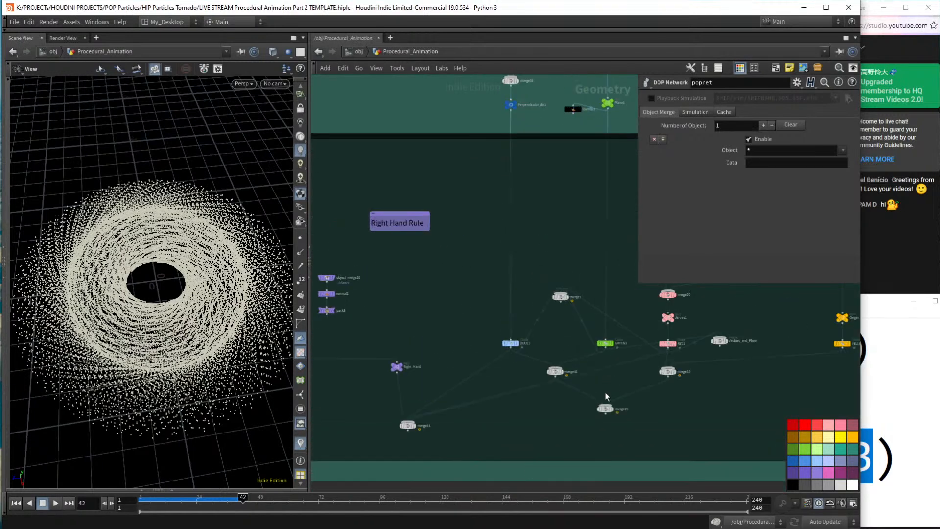
{"action": "left_click", "coordinate": [612, 409]}
{"action": "left_click_drag", "start_coordinate": [209, 262], "coordinate": [262, 241]}
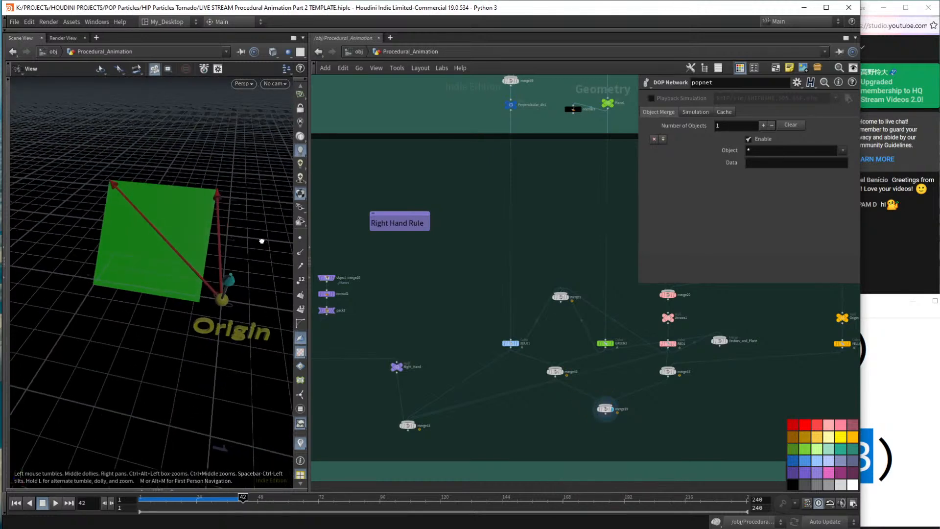
Select cross_product1 under Cross Product (from P vectors) and view the plane and its arrows from the side.
{"action": "scroll", "coordinate": [456, 370], "scroll_direction": "down", "scroll_amount": 5}
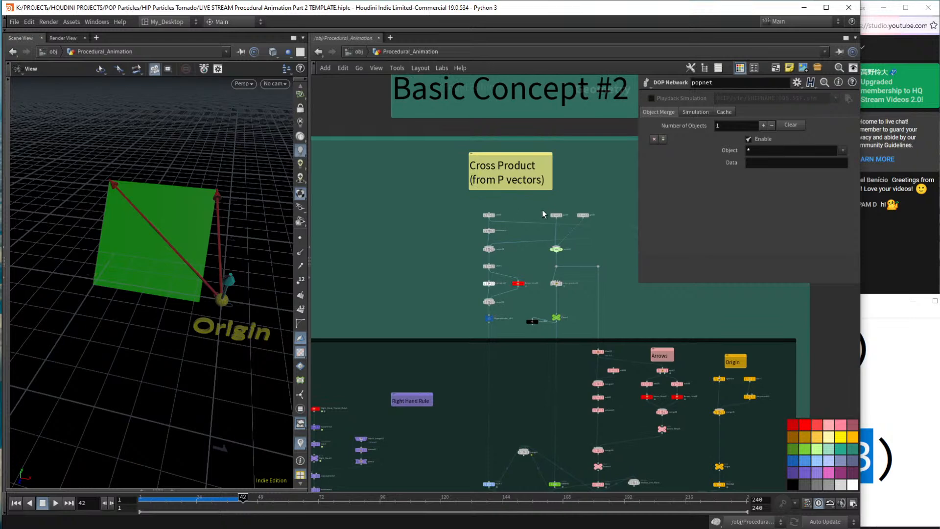
{"action": "middle_click_drag", "start_coordinate": [583, 315], "coordinate": [512, 289]}
{"action": "scroll", "coordinate": [512, 269], "scroll_direction": "up", "scroll_amount": 5}
{"action": "left_click_drag", "start_coordinate": [502, 269], "coordinate": [425, 224]}
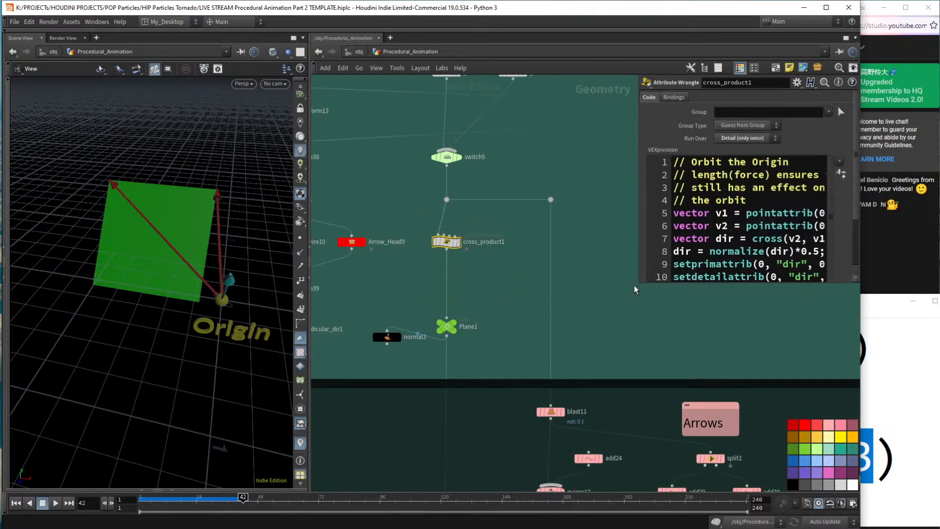
{"action": "left_click_drag", "start_coordinate": [196, 255], "coordinate": [164, 270]}
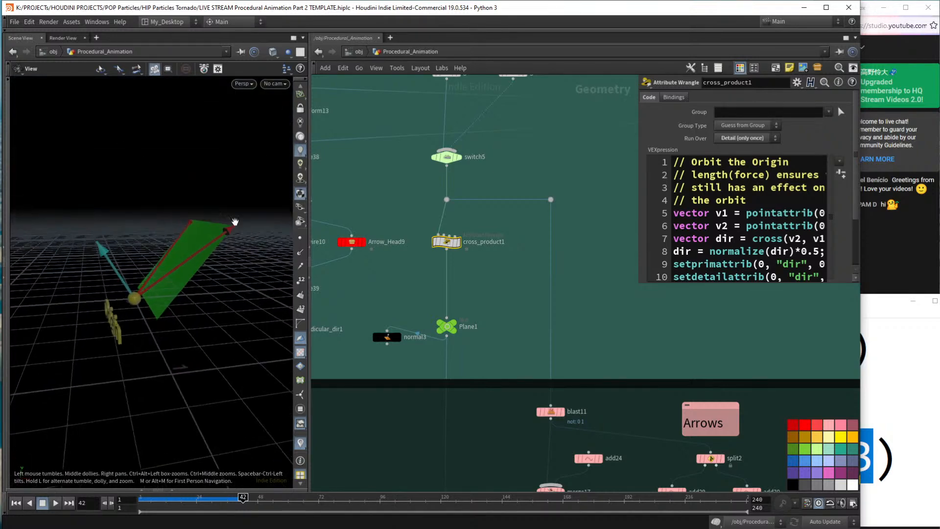
Select grid5 and move its plane below the origin, to a center of about -0.35, -0.84, -0.76.
{"action": "middle_click_drag", "start_coordinate": [368, 183], "coordinate": [386, 309]}
{"action": "left_click_drag", "start_coordinate": [427, 163], "coordinate": [513, 215]}
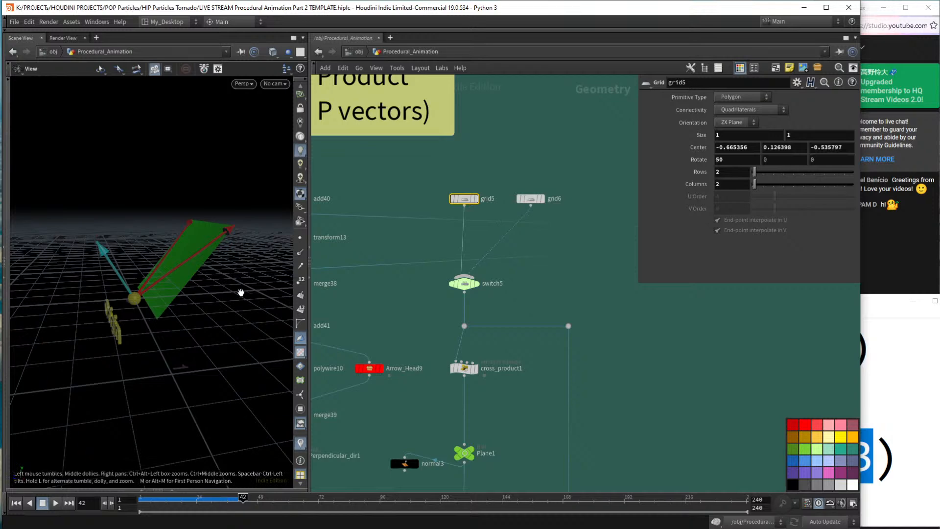
{"action": "key", "text": "Return"}
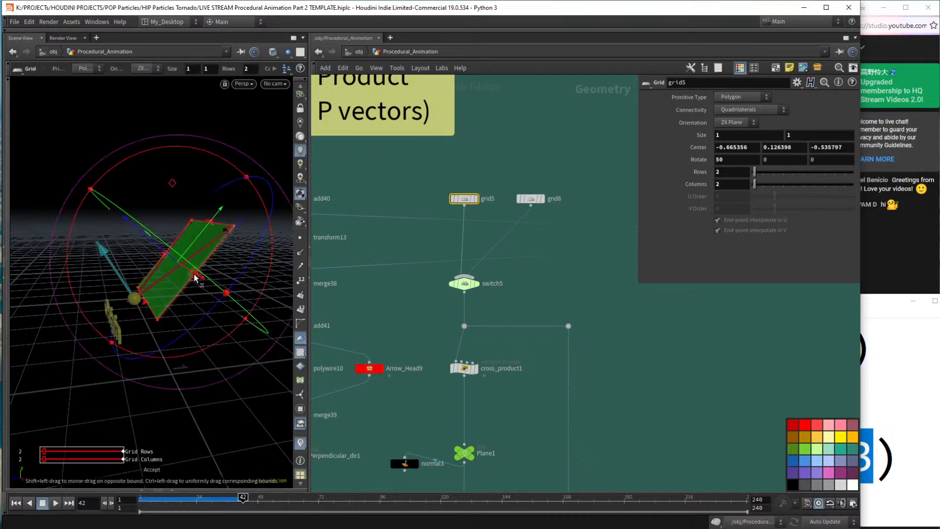
{"action": "left_click_drag", "start_coordinate": [196, 280], "coordinate": [206, 363]}
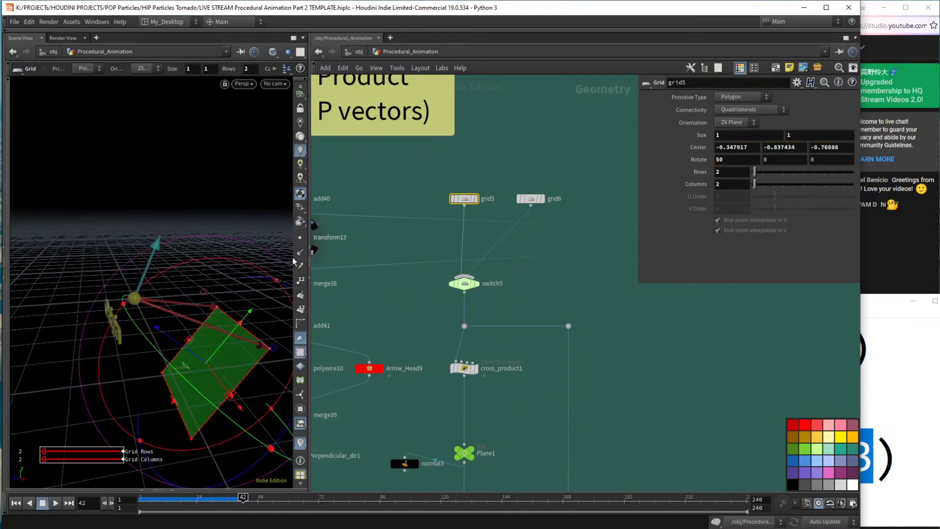
Delete the line dir = normalize(dir)*0.5; from cross_product1's VEXpression and apply the code.
{"action": "left_click_drag", "start_coordinate": [526, 337], "coordinate": [466, 380]}
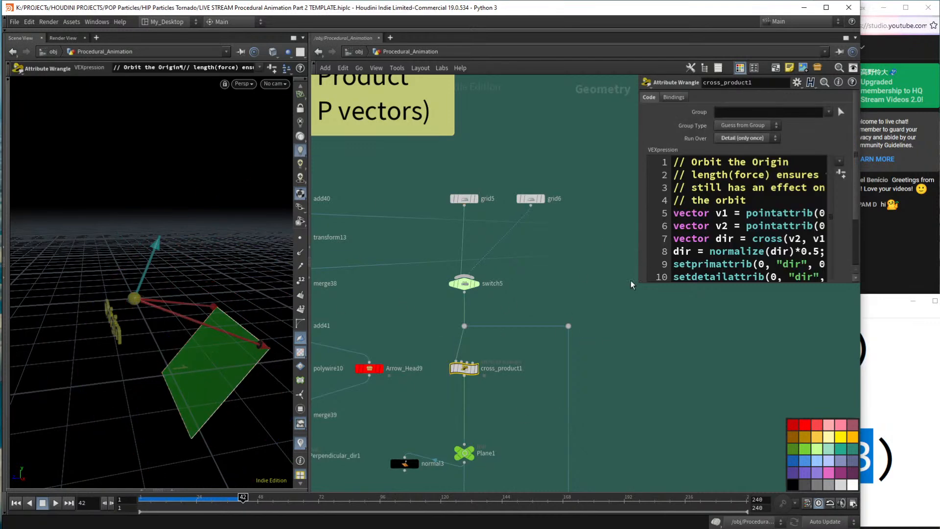
{"action": "left_click_drag", "start_coordinate": [639, 284], "coordinate": [372, 337]}
{"action": "left_click", "coordinate": [583, 241]}
{"action": "left_click", "coordinate": [580, 254]}
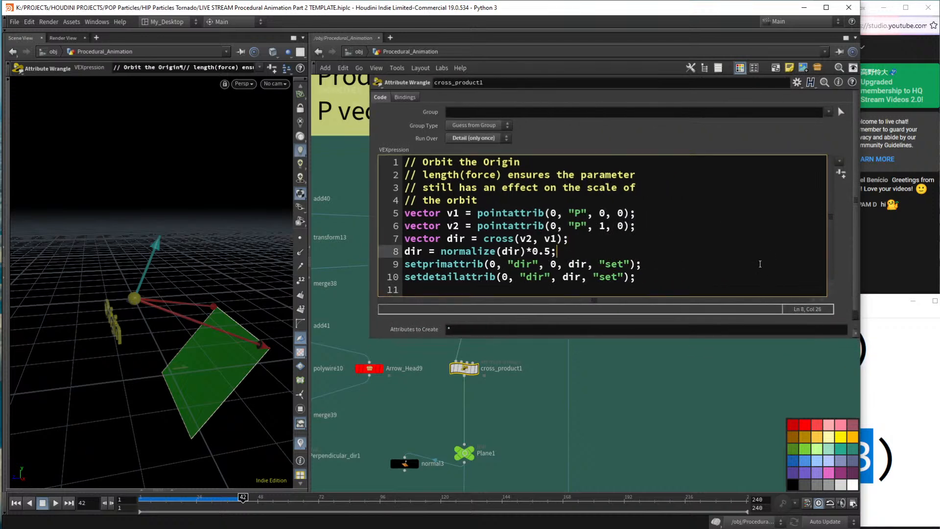
{"action": "key", "text": "shift+Home"}
{"action": "key", "text": "BackSpace"}
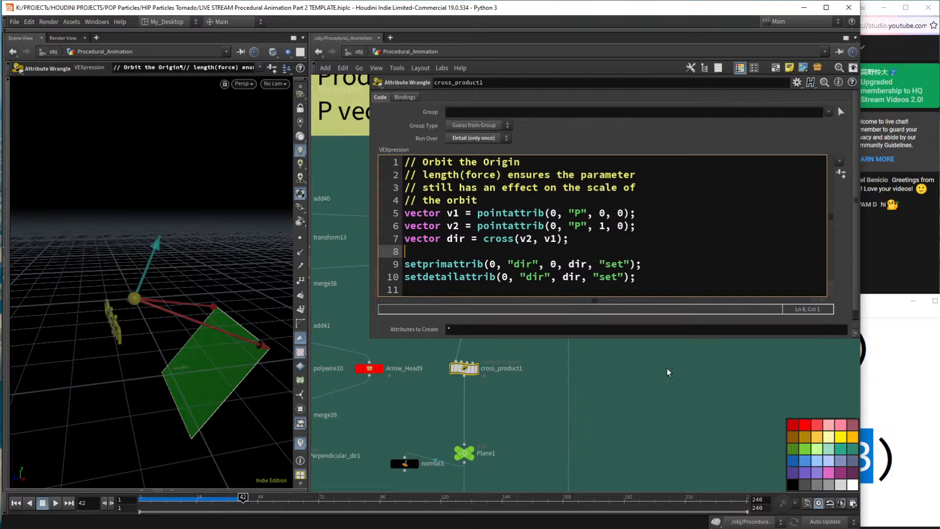
{"action": "left_click", "coordinate": [634, 355]}
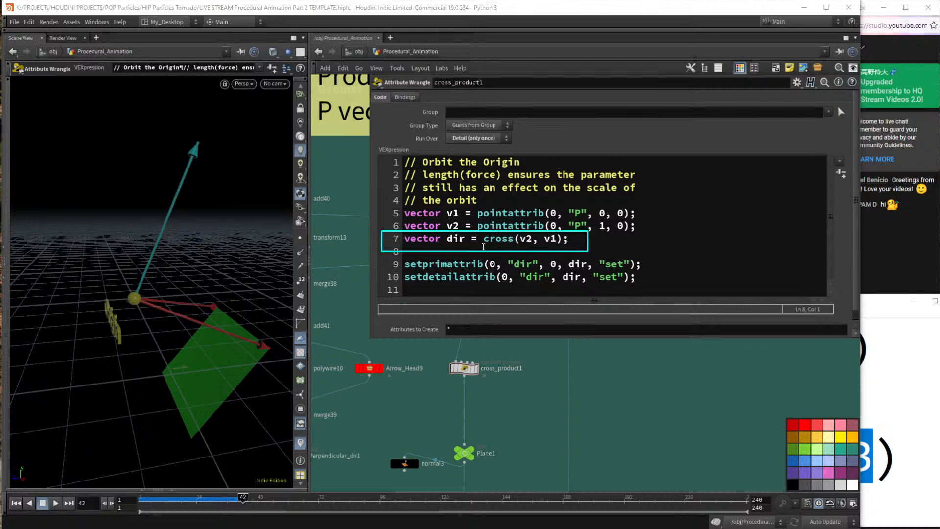
Highlight dir, v1 and v2 in cross_product1's code and relate them to the arrows drawn from the origin.
{"action": "double_click", "coordinate": [456, 239]}
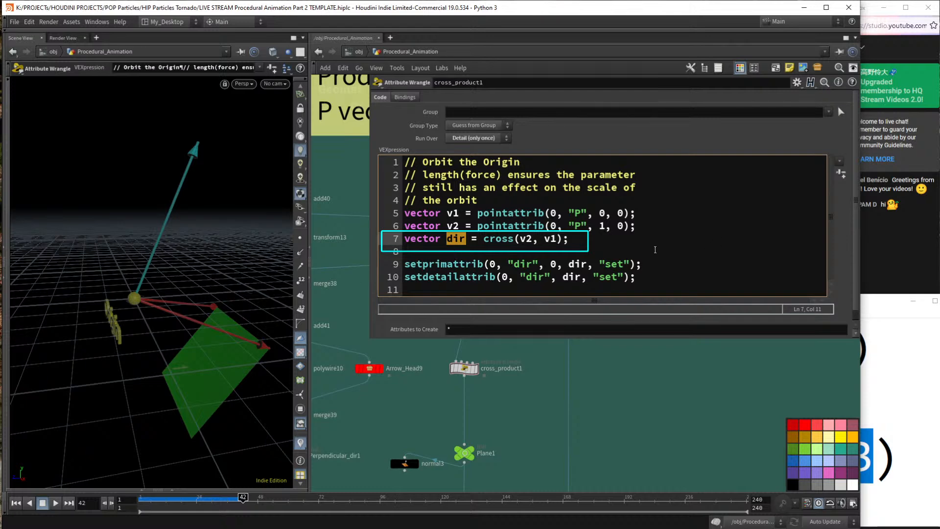
{"action": "left_click", "coordinate": [611, 247]}
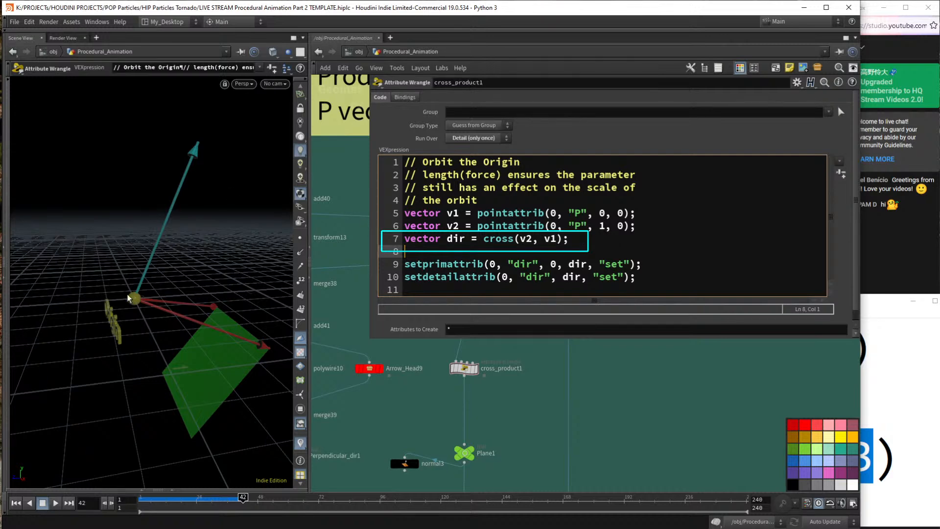
{"action": "left_click", "coordinate": [514, 225]}
{"action": "double_click", "coordinate": [452, 213]}
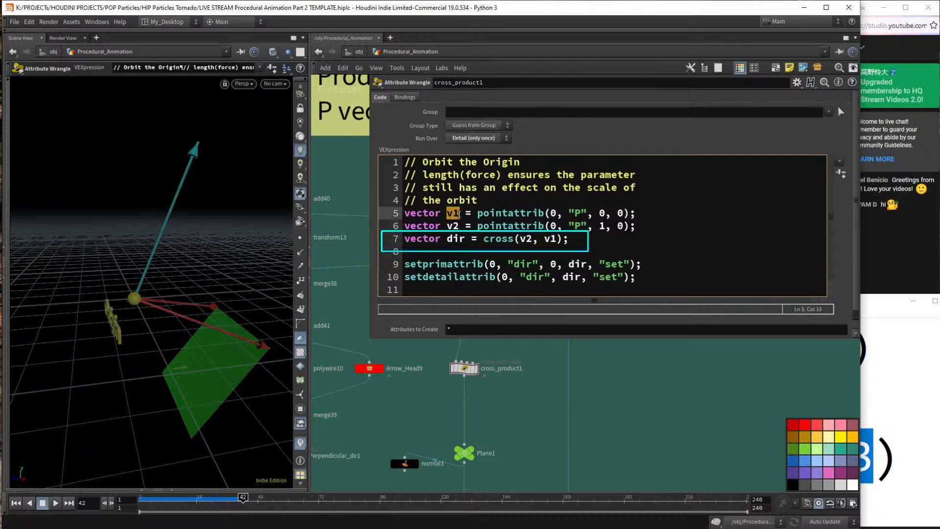
{"action": "double_click", "coordinate": [454, 226]}
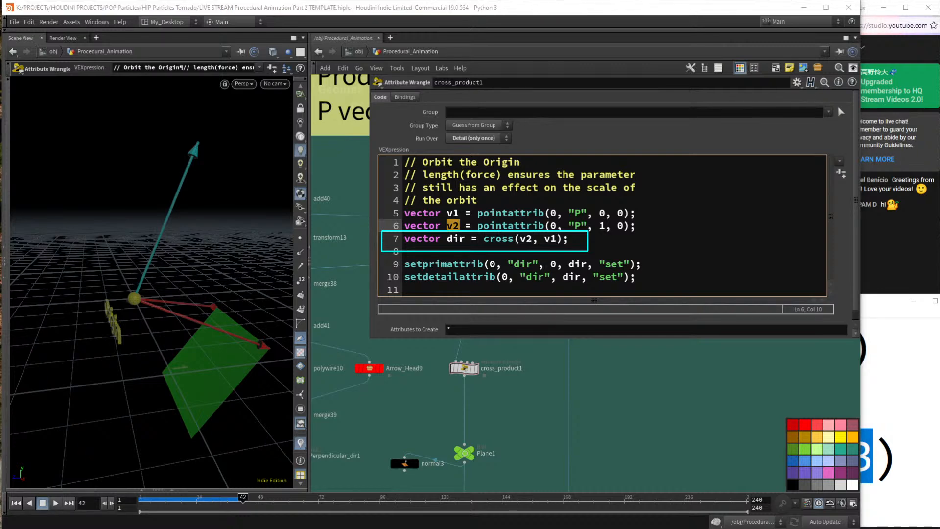
{"action": "left_click_drag", "start_coordinate": [201, 291], "coordinate": [282, 363]}
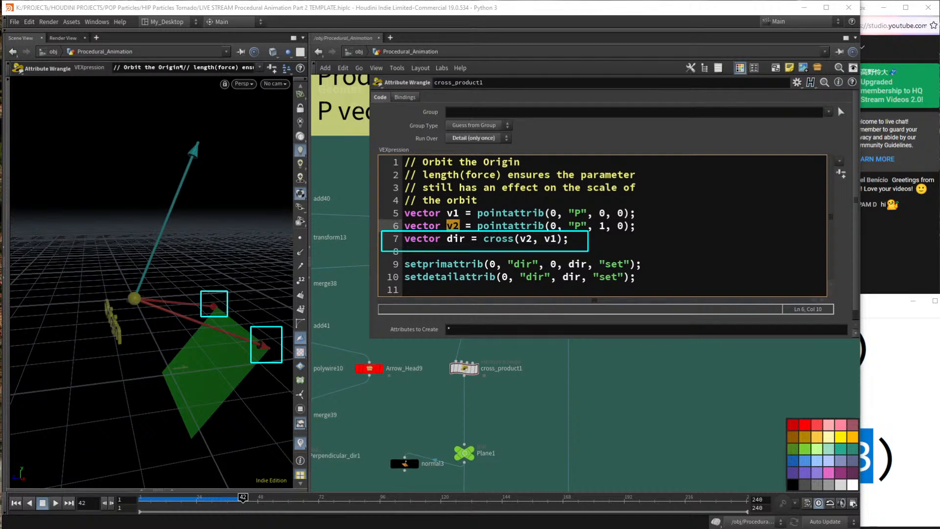
{"action": "mouse_move", "coordinate": [216, 308]}
{"action": "left_mouse_down"}
{"action": "mouse_move", "coordinate": [202, 361]}
{"action": "mouse_move", "coordinate": [269, 349]}
{"action": "left_mouse_up"}
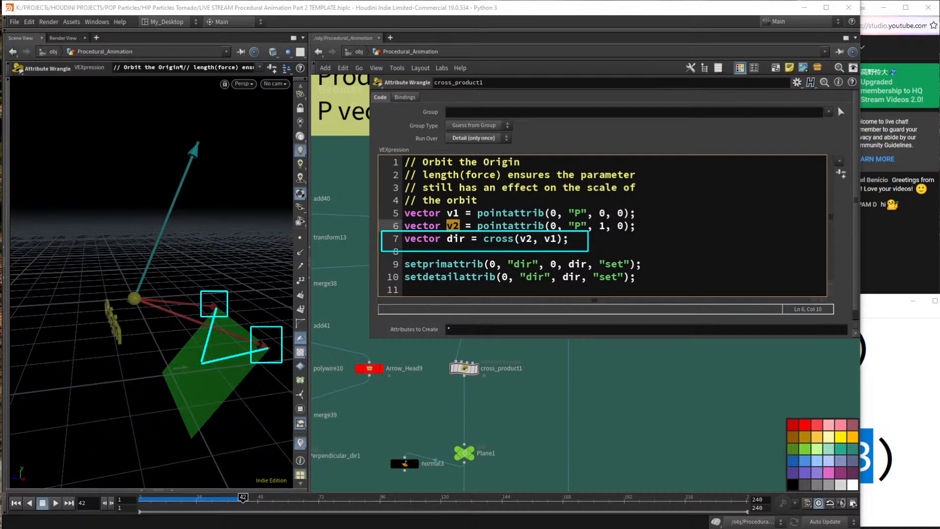
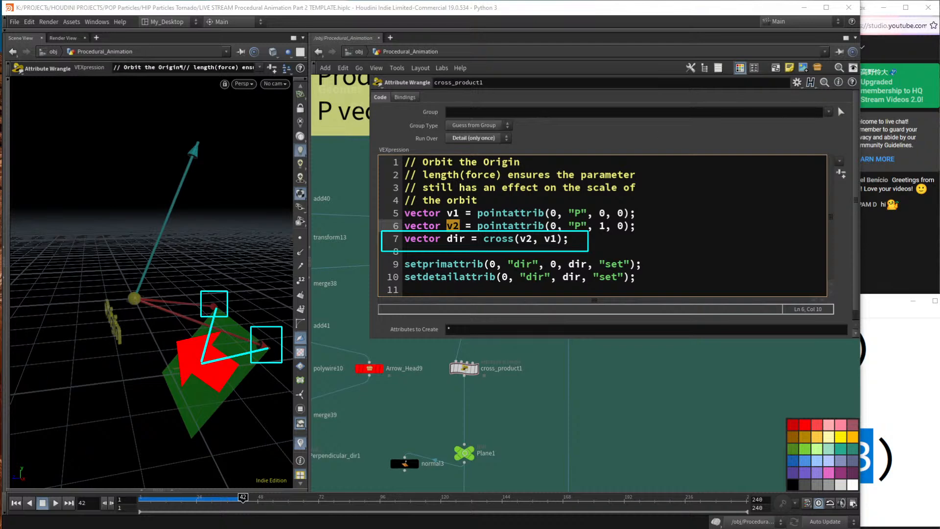
Hide the parameter pane and display the Cross Product (extract dir from P vectors) merge with plane, arrows and Origin label.
{"action": "scroll", "coordinate": [547, 407], "scroll_direction": "down", "scroll_amount": 2}
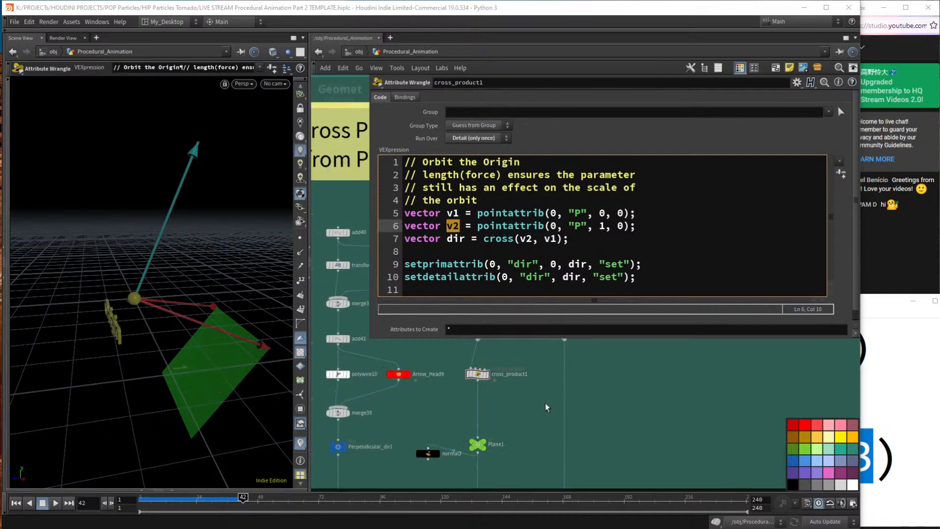
{"action": "key", "text": "p"}
{"action": "scroll", "coordinate": [666, 404], "scroll_direction": "down", "scroll_amount": 3}
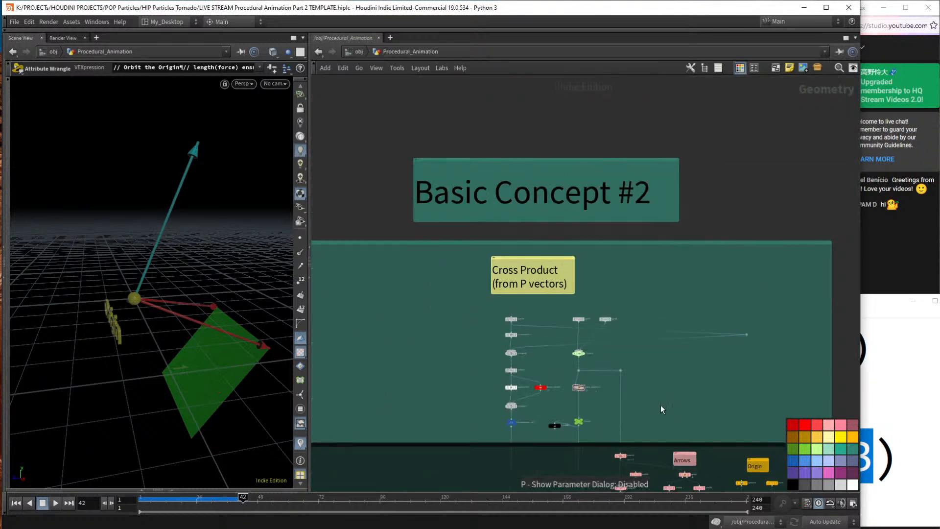
{"action": "middle_click_drag", "start_coordinate": [661, 410], "coordinate": [681, 179]}
{"action": "middle_click_drag", "start_coordinate": [647, 488], "coordinate": [646, 269]}
{"action": "middle_click_drag", "start_coordinate": [703, 321], "coordinate": [690, 157]}
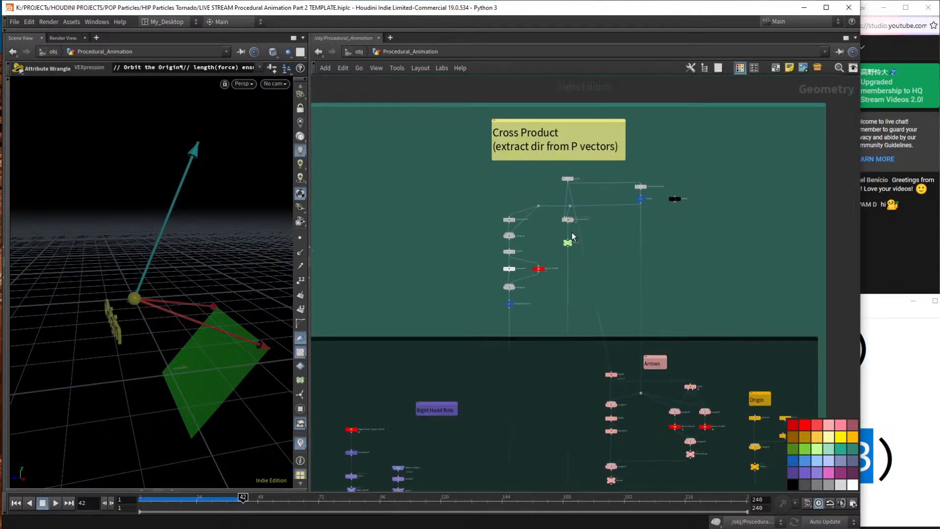
{"action": "scroll", "coordinate": [554, 227], "scroll_direction": "up", "scroll_amount": 3}
{"action": "scroll", "coordinate": [540, 387], "scroll_direction": "down", "scroll_amount": 6}
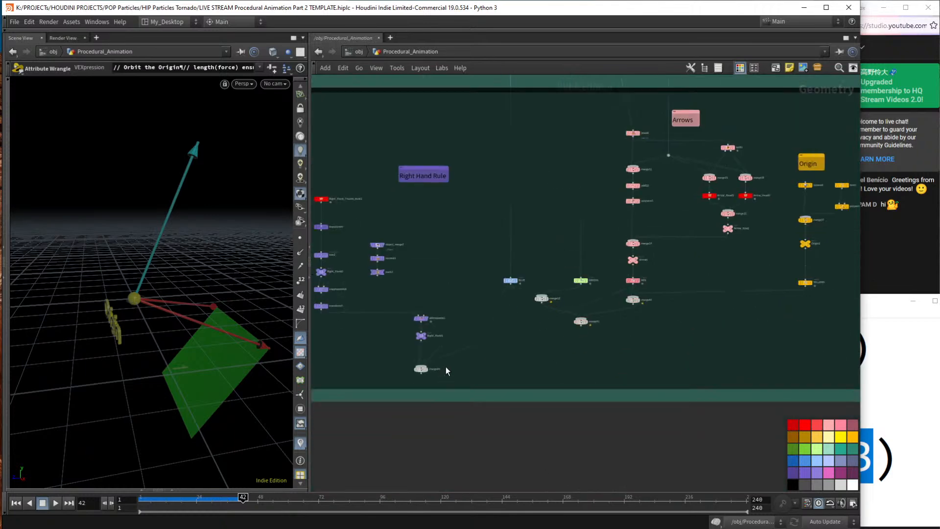
{"action": "left_click", "coordinate": [587, 321]}
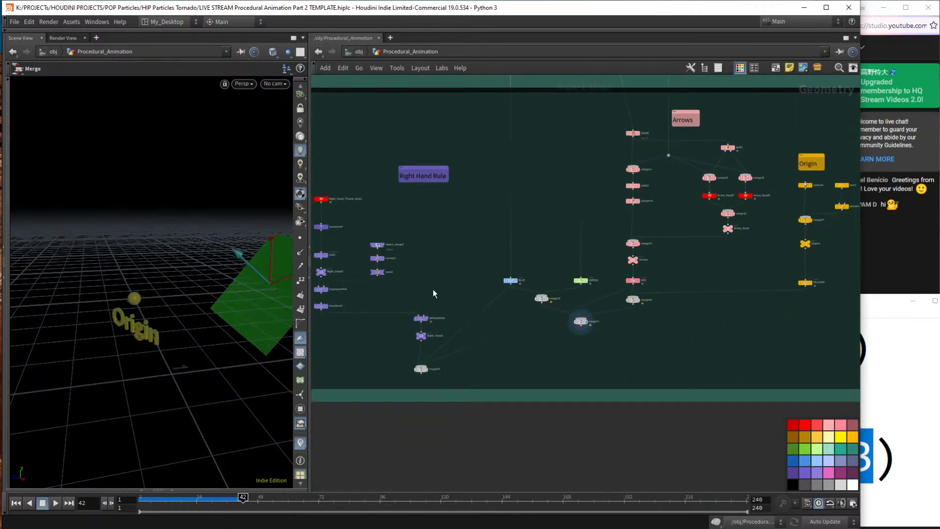
Turn off the viewport's ortho grid in the display options, close the dialog and view the plane from the front.
{"action": "key", "text": "Escape"}
{"action": "mouse_move", "coordinate": [186, 226]}
{"action": "left_mouse_down"}
{"action": "mouse_move", "coordinate": [124, 237]}
{"action": "mouse_move", "coordinate": [149, 242]}
{"action": "mouse_move", "coordinate": [136, 248]}
{"action": "mouse_move", "coordinate": [235, 211]}
{"action": "mouse_move", "coordinate": [181, 225]}
{"action": "mouse_move", "coordinate": [174, 251]}
{"action": "mouse_move", "coordinate": [181, 210]}
{"action": "mouse_move", "coordinate": [182, 220]}
{"action": "left_mouse_up"}
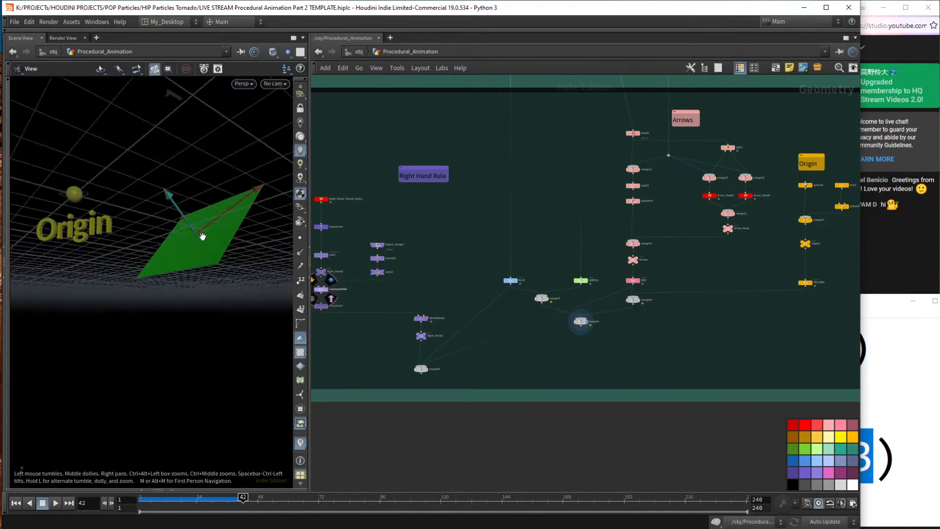
{"action": "key", "text": "d"}
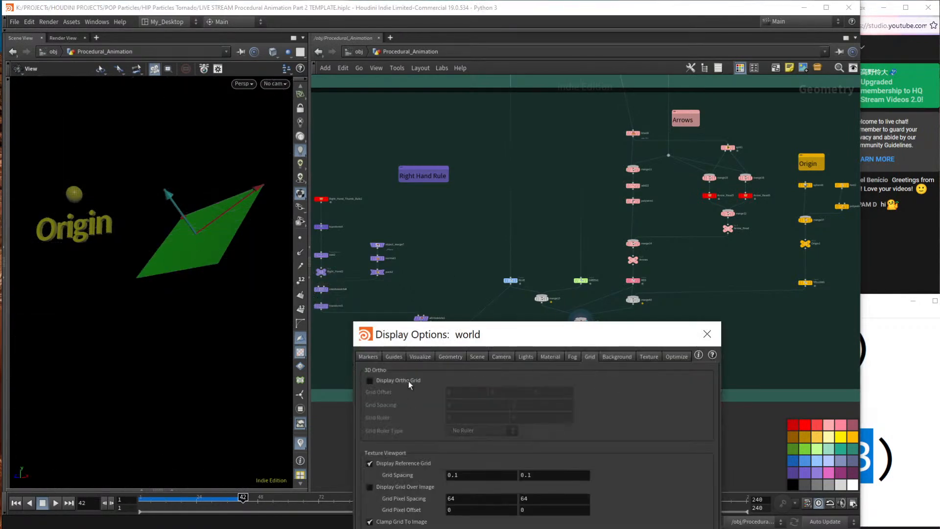
{"action": "left_click_drag", "start_coordinate": [203, 240], "coordinate": [184, 273]}
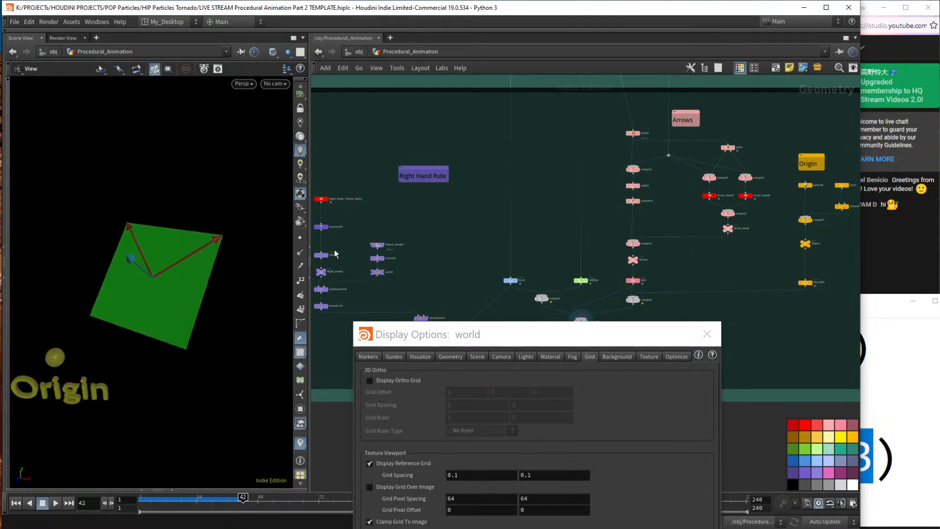
{"action": "left_click", "coordinate": [707, 334]}
Bring up the parameters of the cross_product wrangle in the Cross Product (extract dir from P vectors) network.
{"action": "key", "text": "alt+]"}
{"action": "middle_click_drag", "start_coordinate": [546, 353], "coordinate": [549, 370]}
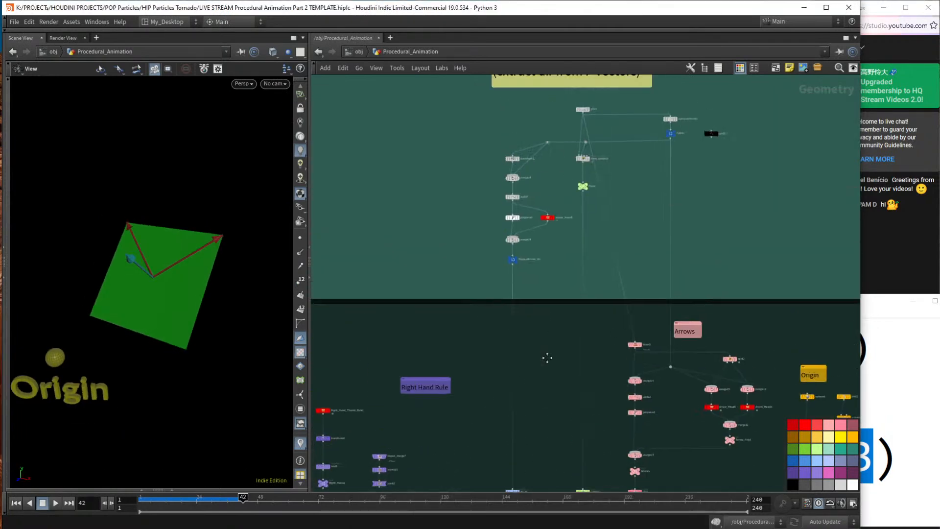
{"action": "scroll", "coordinate": [583, 199], "scroll_direction": "up", "scroll_amount": 4}
{"action": "middle_click_drag", "start_coordinate": [548, 134], "coordinate": [507, 226]}
{"action": "left_click_drag", "start_coordinate": [498, 223], "coordinate": [551, 196]}
{"action": "key", "text": "p"}
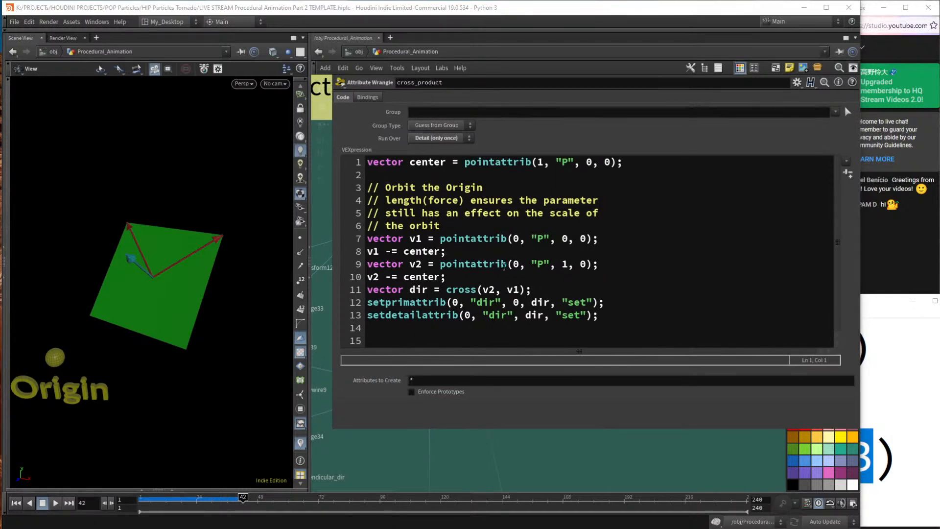
Insert blank lines below and above the line vector dir = cross(v2, v1); in cross_product's VEXpression.
{"action": "left_click", "coordinate": [569, 294]}
{"action": "key", "text": "Return"}
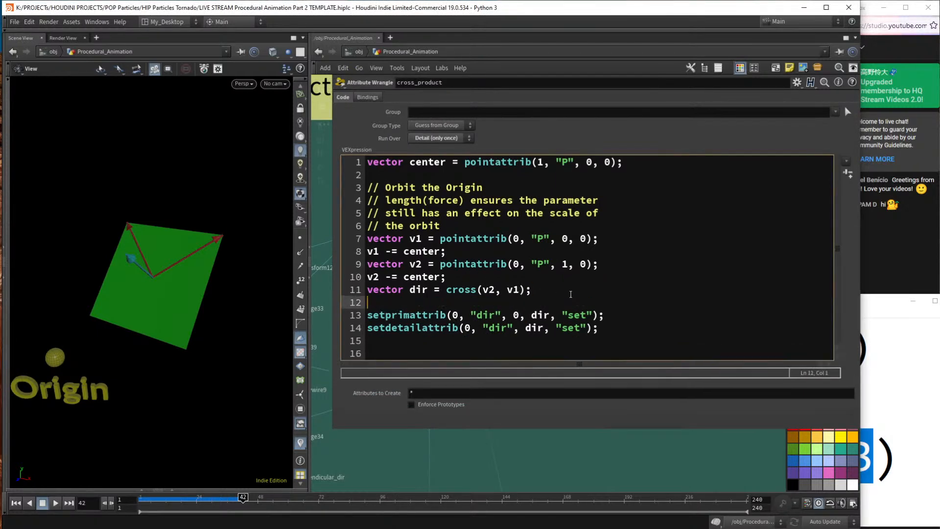
{"action": "left_click", "coordinate": [520, 289]}
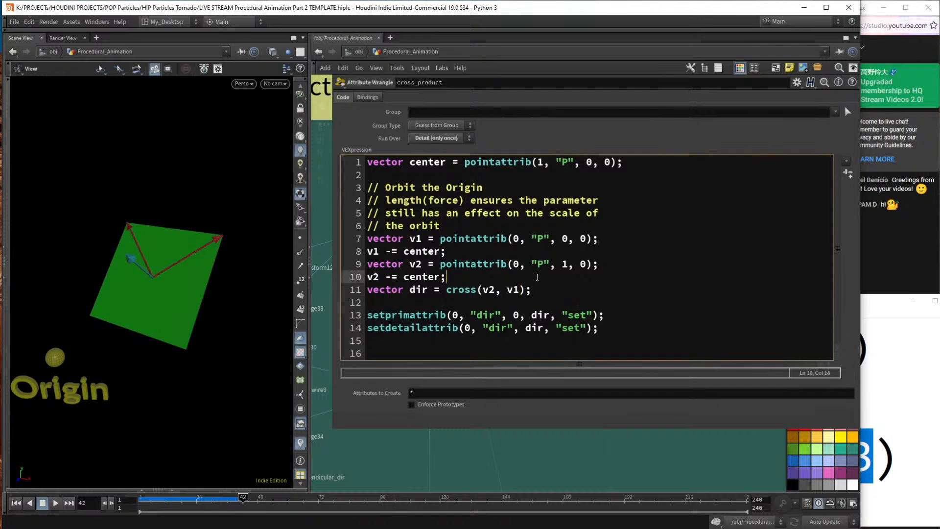
{"action": "left_click", "coordinate": [537, 278]}
{"action": "key", "text": "Return"}
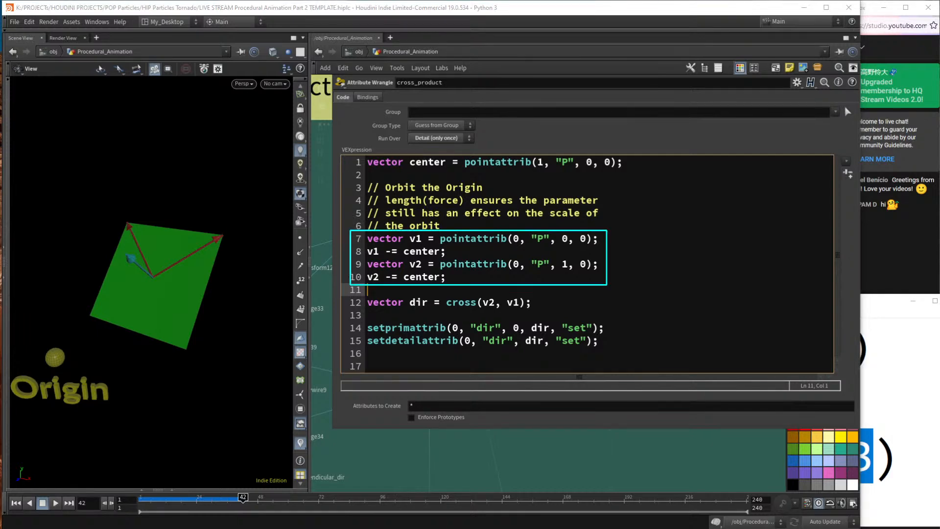
Highlight the v1 and v2 pointattrib lines and the cross function's arguments in cross_product's code.
{"action": "left_click", "coordinate": [404, 252]}
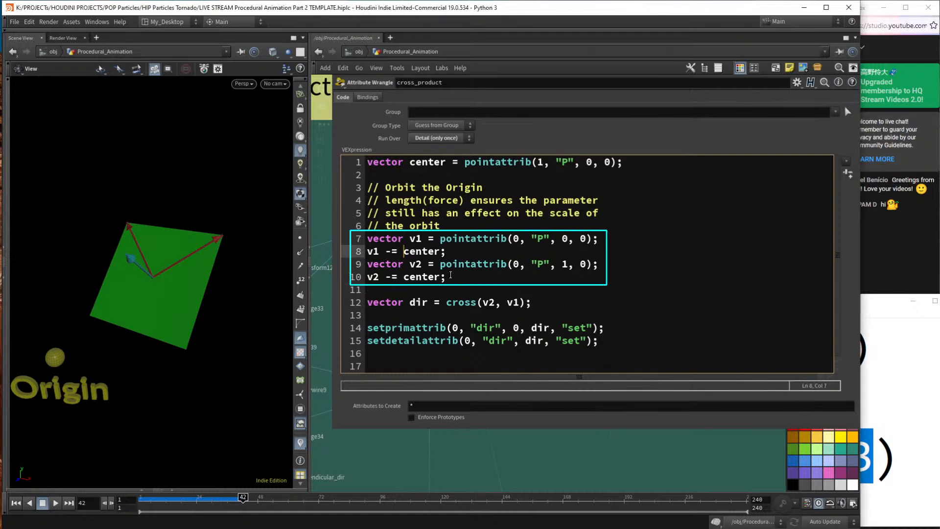
{"action": "left_click_drag", "start_coordinate": [599, 239], "coordinate": [351, 239]}
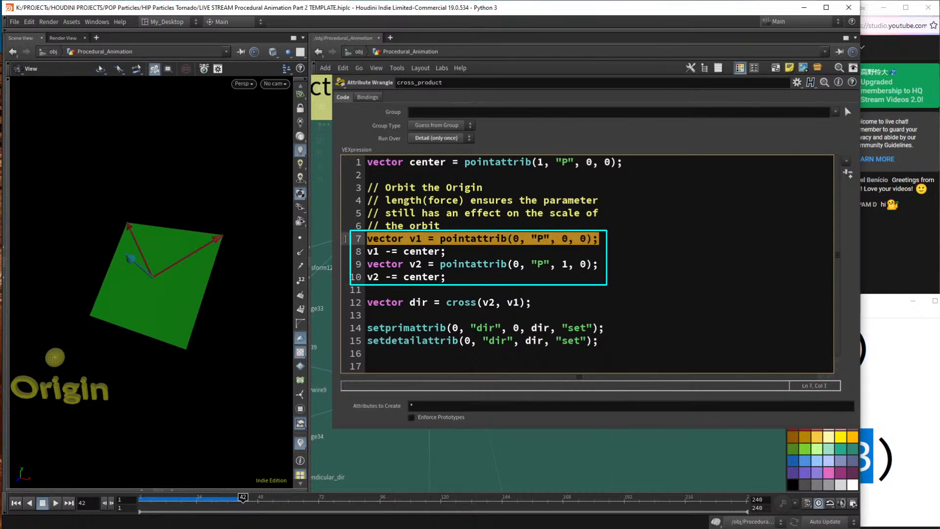
{"action": "left_click_drag", "start_coordinate": [598, 264], "coordinate": [296, 266]}
{"action": "left_click_drag", "start_coordinate": [483, 302], "coordinate": [530, 309]}
{"action": "left_click", "coordinate": [484, 264]}
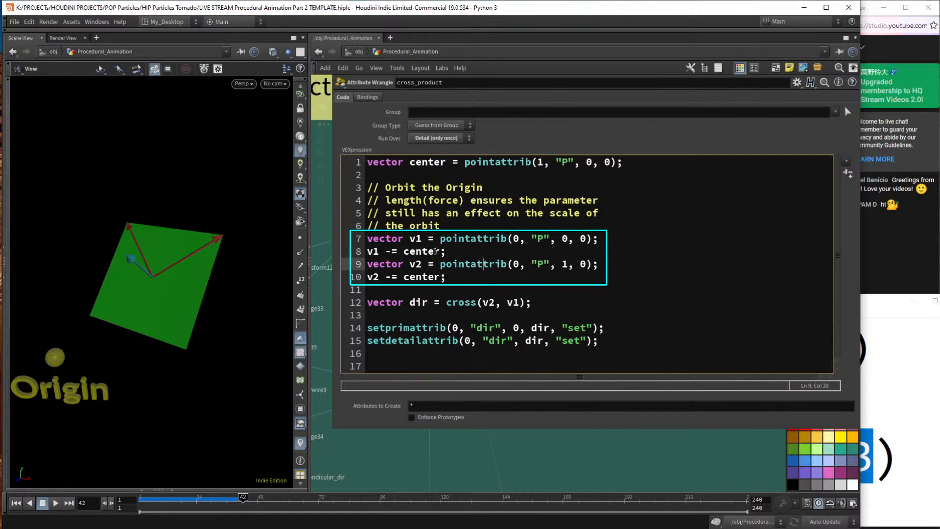
Rewrite the v1 subtraction in cross_product's code as v1 = v1 - center;.
{"action": "left_click_drag", "start_coordinate": [368, 252], "coordinate": [401, 251]}
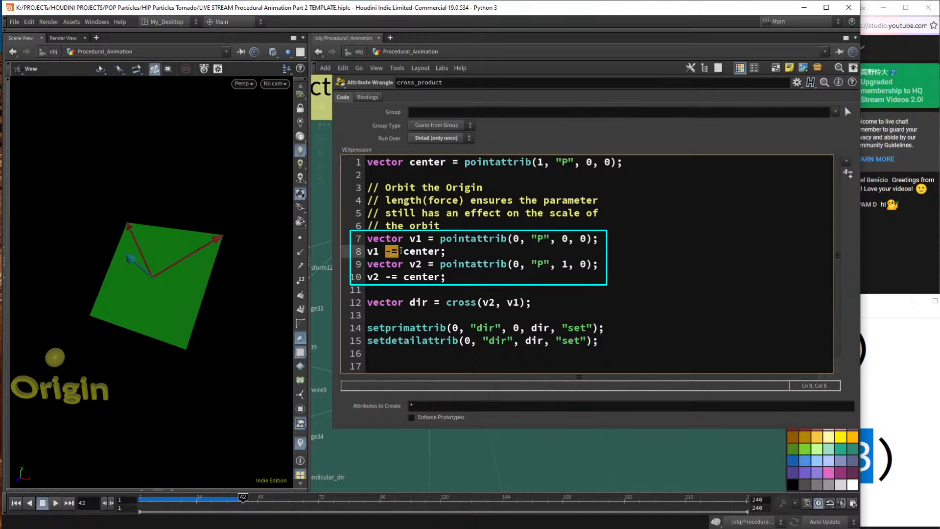
{"action": "left_click", "coordinate": [392, 252]}
{"action": "key", "text": "BackSpace"}
{"action": "type", "text": "v1 -"}
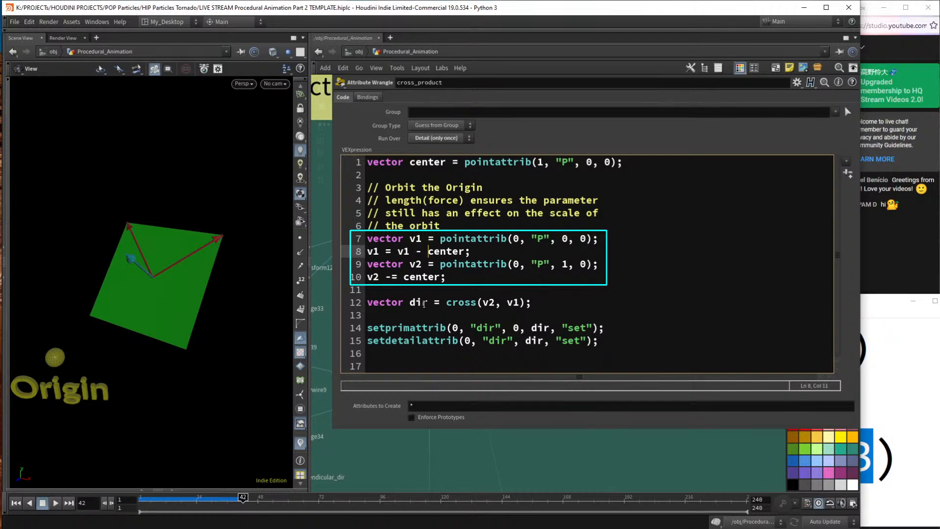
Rewrite the v2 subtraction in cross_product's code as v2 = v2 - center;.
{"action": "key", "text": "Down"}
{"action": "key", "text": "Down"}
{"action": "key", "text": "Left"}
{"action": "key", "text": "Left"}
{"action": "key", "text": "Left"}
{"action": "key", "text": "Left"}
{"action": "key", "text": "Left"}
{"action": "key", "text": "Left"}
{"action": "key", "text": "BackSpace"}
{"action": "key", "text": "Right"}
{"action": "key", "text": "Right"}
{"action": "type", "text": "v2 -"}
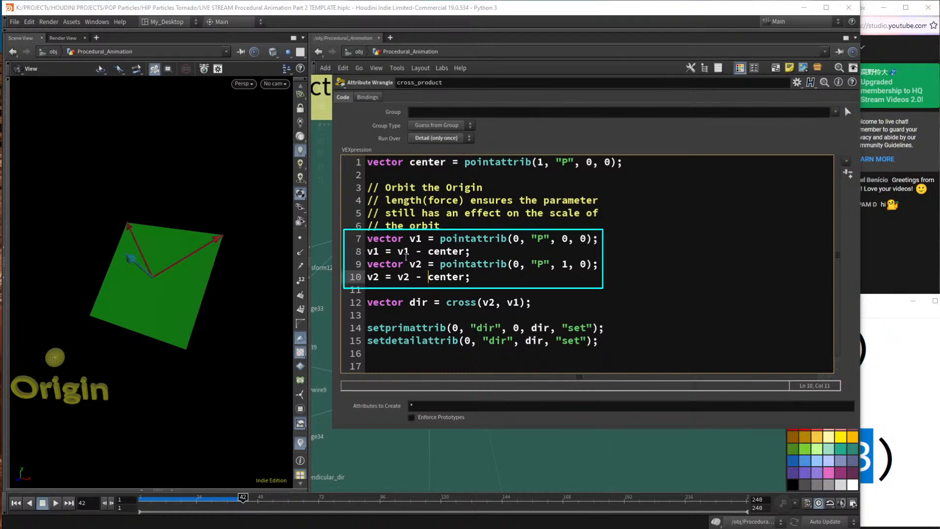
Highlight v1's pointattrib definition and the v1 and center terms of its subtraction.
{"action": "left_click_drag", "start_coordinate": [405, 238], "coordinate": [597, 245]}
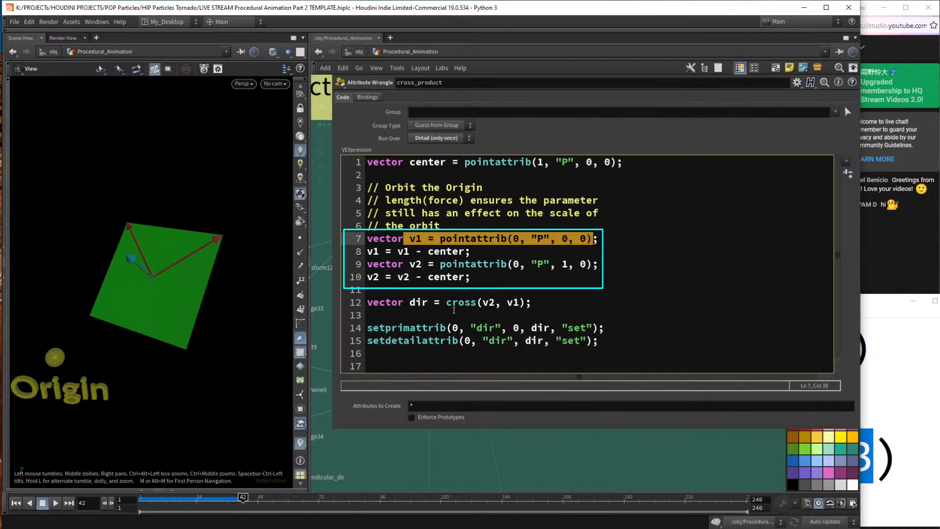
{"action": "left_click", "coordinate": [422, 264]}
{"action": "left_click_drag", "start_coordinate": [428, 254], "coordinate": [468, 253]}
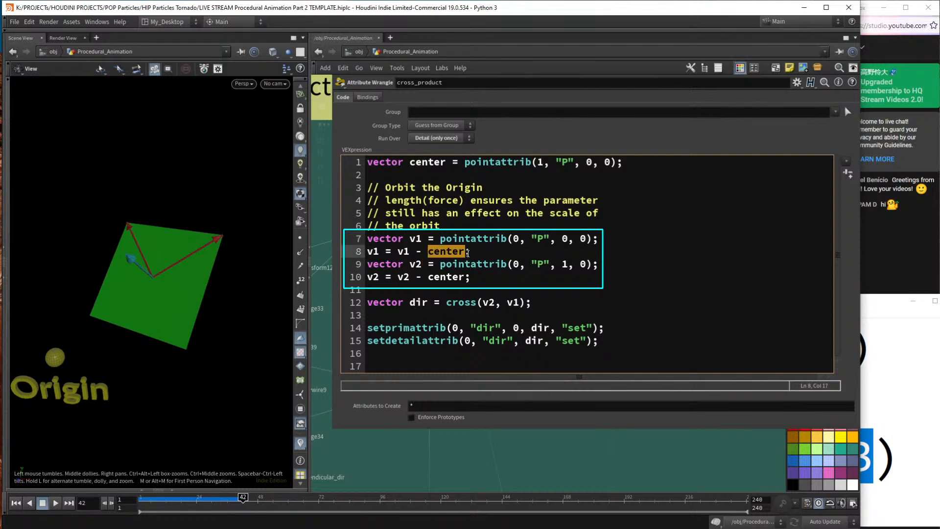
{"action": "left_click", "coordinate": [468, 364]}
{"action": "double_click", "coordinate": [406, 254]}
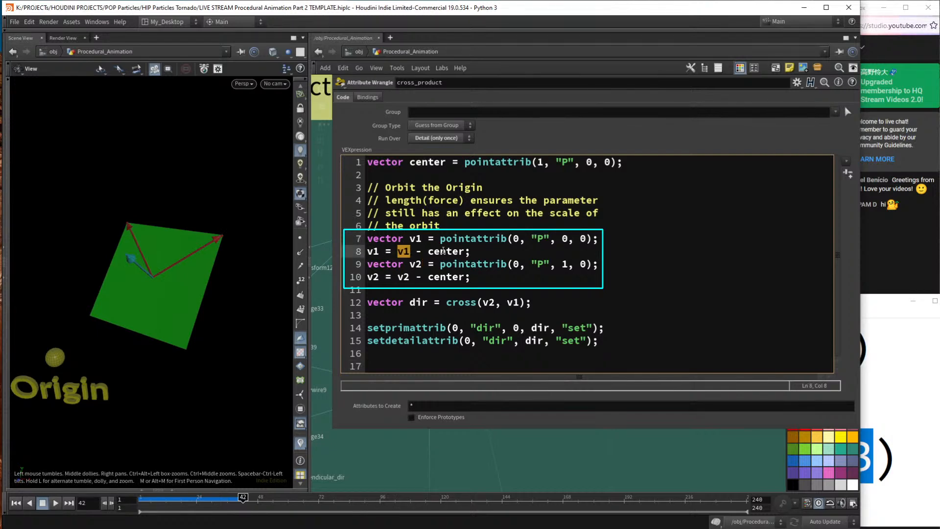
{"action": "left_click_drag", "start_coordinate": [434, 253], "coordinate": [464, 252]}
{"action": "left_click", "coordinate": [445, 252]}
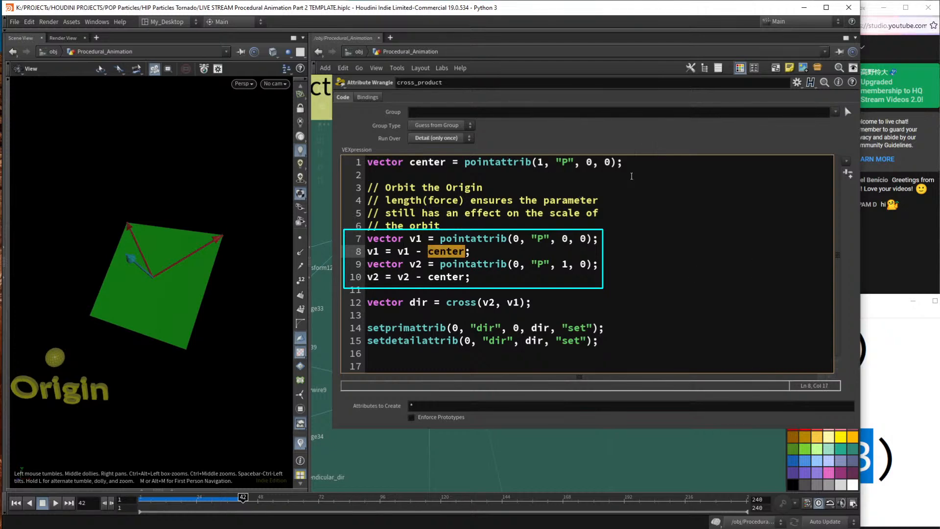
Highlight the line defining center and its pointattrib(1, "P", 0, 0) call, relating it to the arrows' base on the plane.
{"action": "left_click_drag", "start_coordinate": [625, 162], "coordinate": [324, 140]}
{"action": "left_click", "coordinate": [502, 163]}
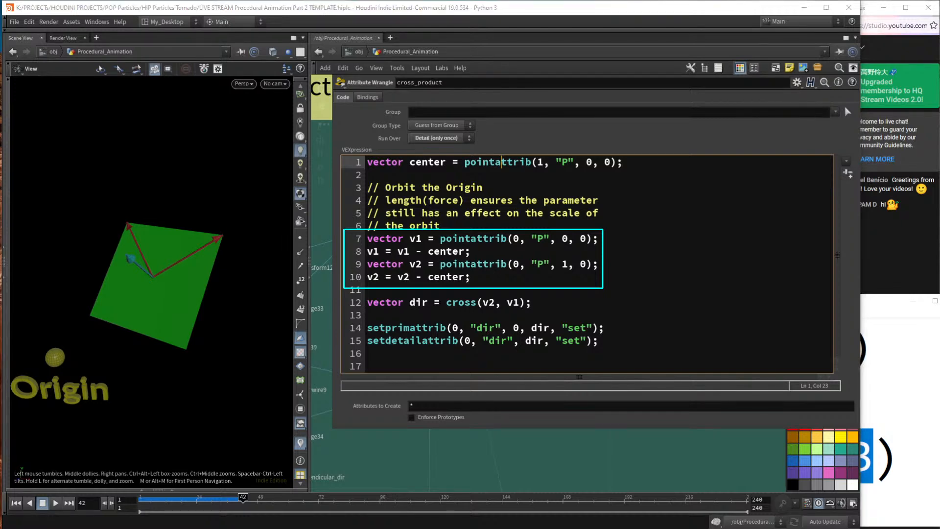
{"action": "left_click_drag", "start_coordinate": [108, 208], "coordinate": [140, 231]}
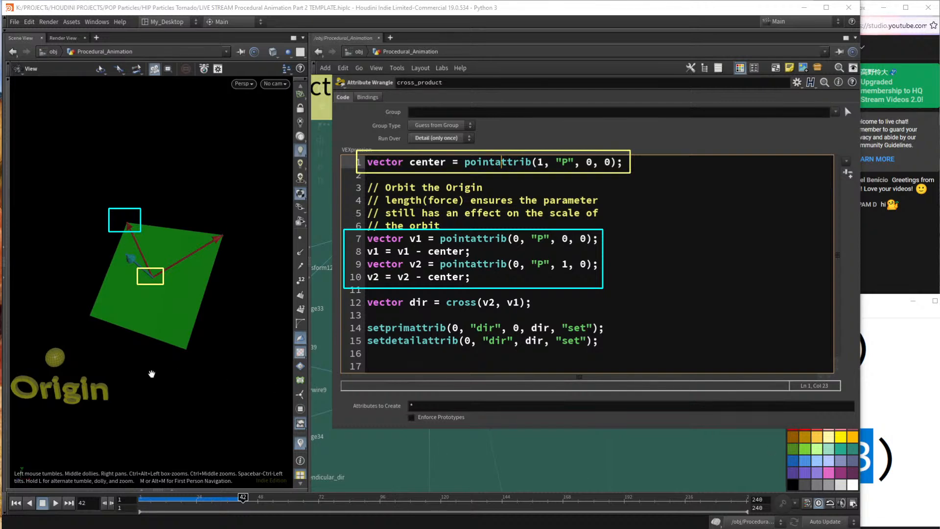
{"action": "left_click_drag", "start_coordinate": [416, 161], "coordinate": [649, 158]}
{"action": "left_click_drag", "start_coordinate": [464, 162], "coordinate": [647, 160]}
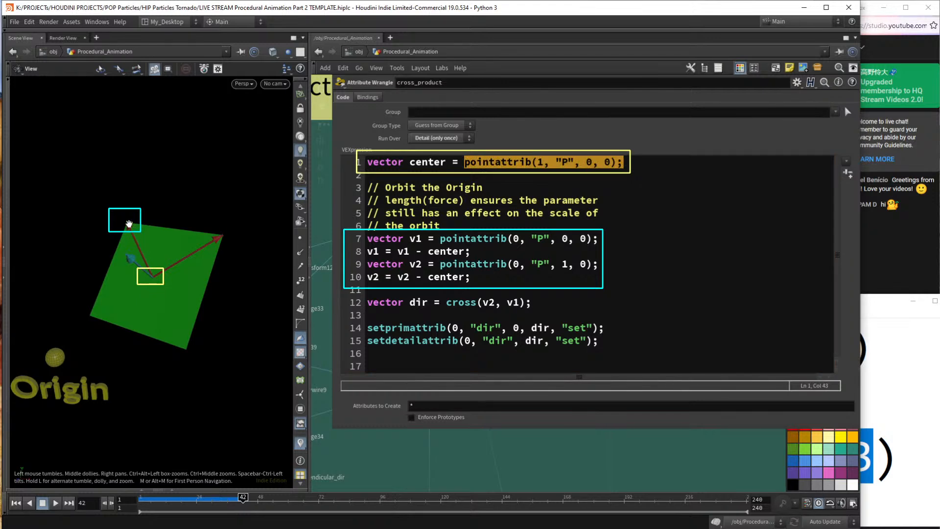
Shrink the parameter pane and inspect the red arrows and the blue dir arrow relative to the plane and origin.
{"action": "left_click_drag", "start_coordinate": [130, 212], "coordinate": [162, 275]}
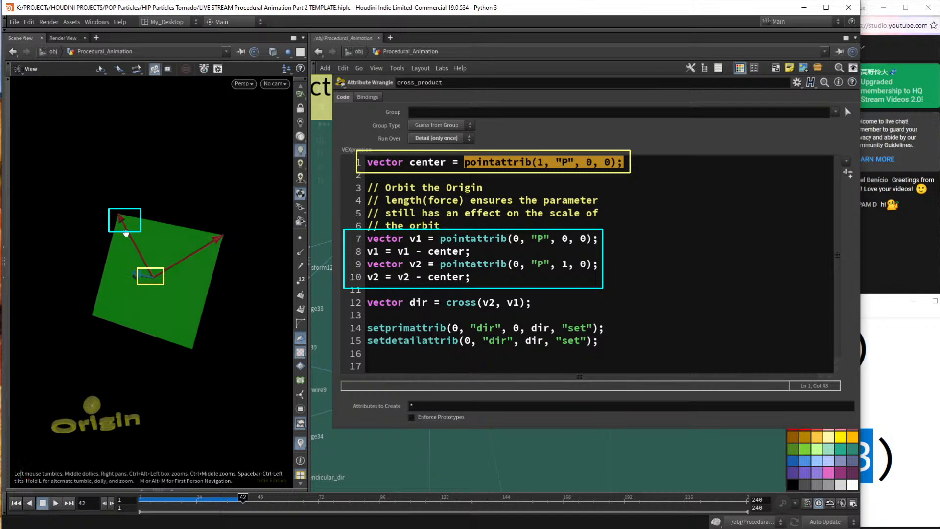
{"action": "left_click_drag", "start_coordinate": [129, 231], "coordinate": [120, 229]}
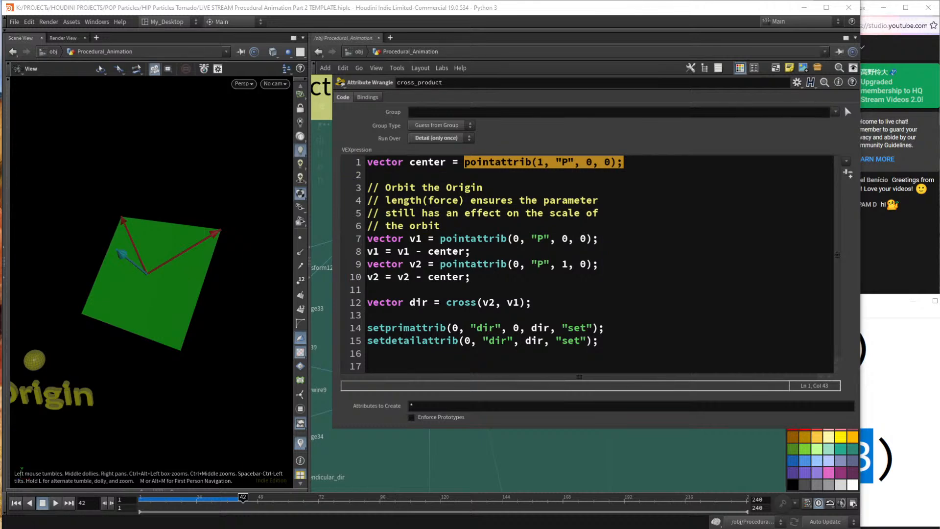
{"action": "left_click_drag", "start_coordinate": [44, 346], "coordinate": [118, 219]}
{"action": "left_click_drag", "start_coordinate": [334, 431], "coordinate": [394, 402]}
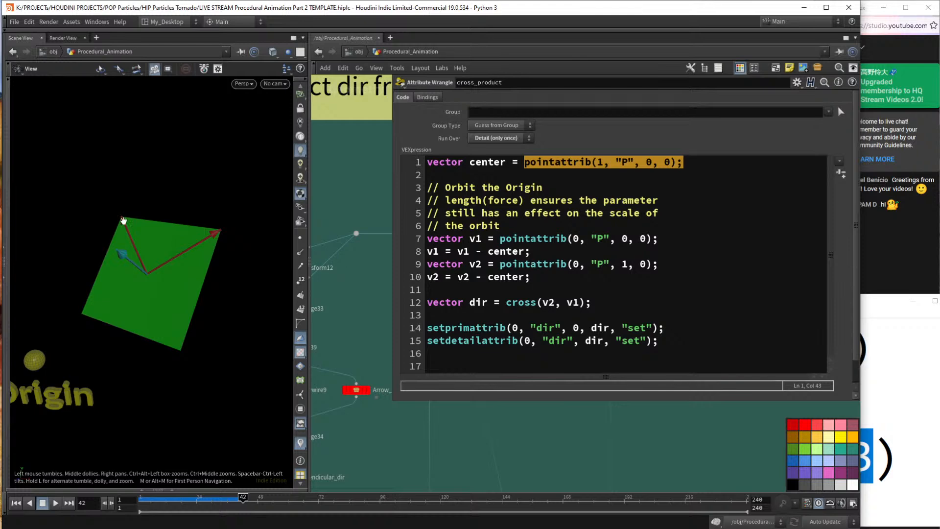
{"action": "left_click_drag", "start_coordinate": [177, 242], "coordinate": [195, 278]}
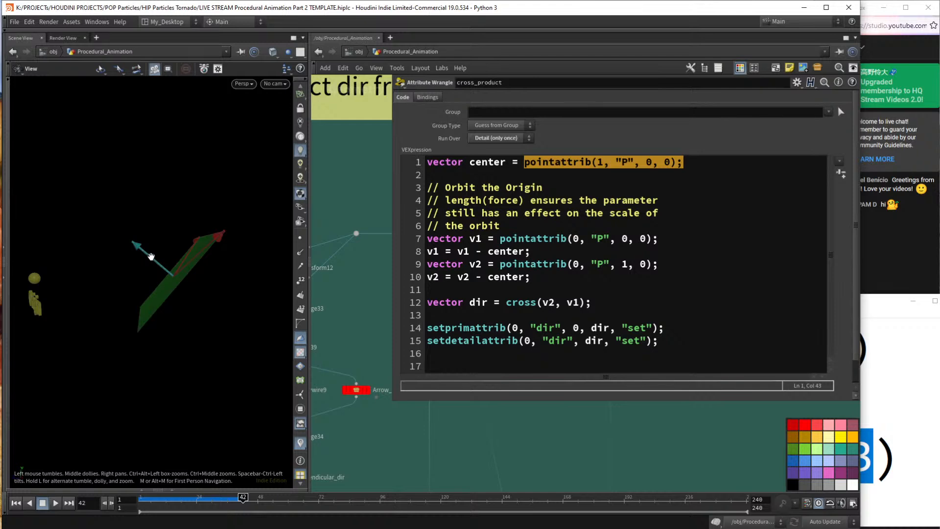
Hide the cross_product parameters and display merge44 to show the right hand together with the arrows.
{"action": "left_click", "coordinate": [606, 329]}
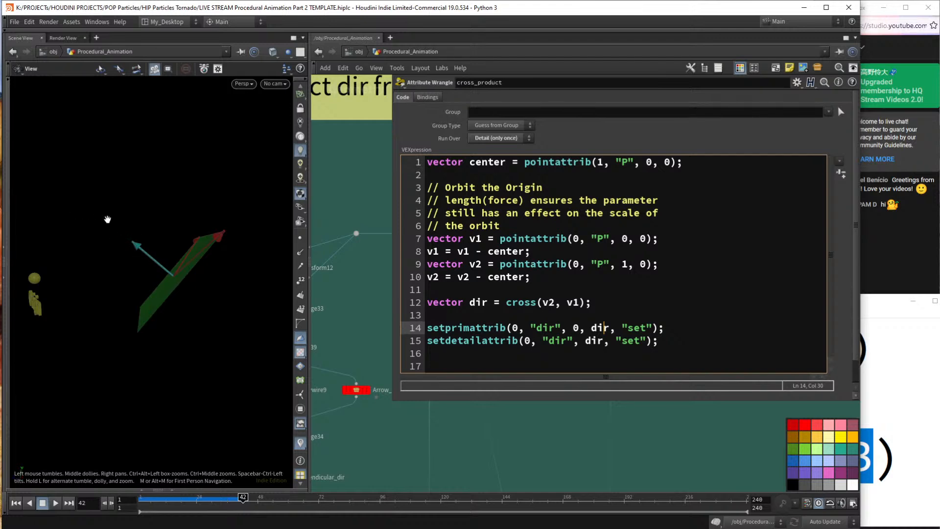
{"action": "type", "text": "p"}
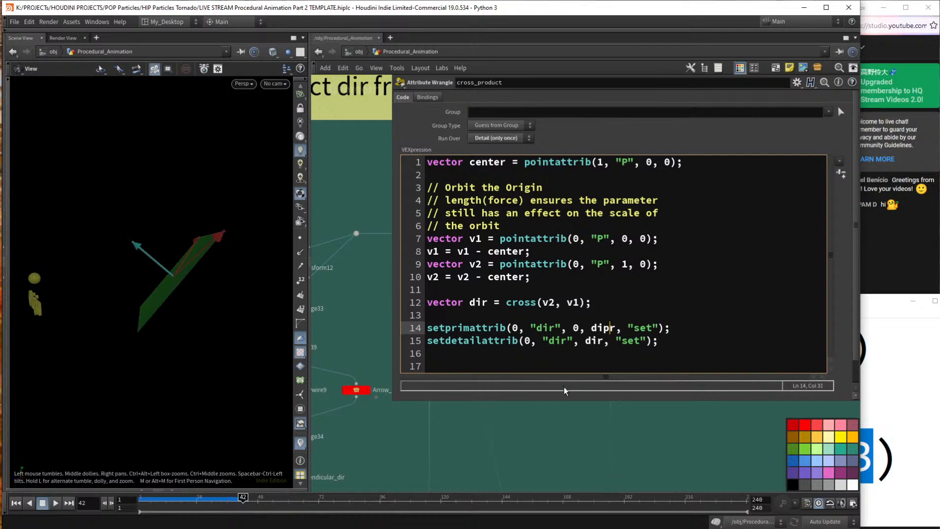
{"action": "key", "text": "BackSpace"}
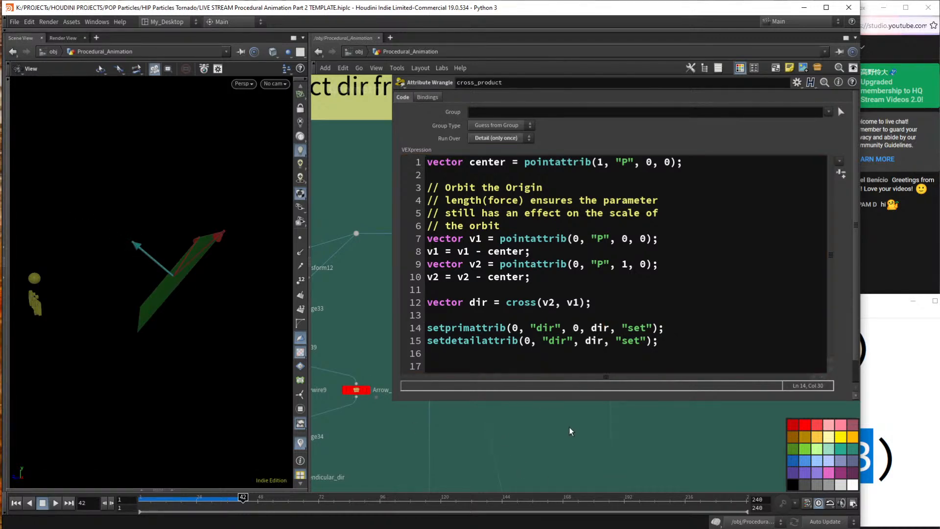
{"action": "key", "text": "p"}
{"action": "right_click_drag", "start_coordinate": [559, 397], "coordinate": [524, 402]}
{"action": "middle_click_drag", "start_coordinate": [567, 346], "coordinate": [599, 227]}
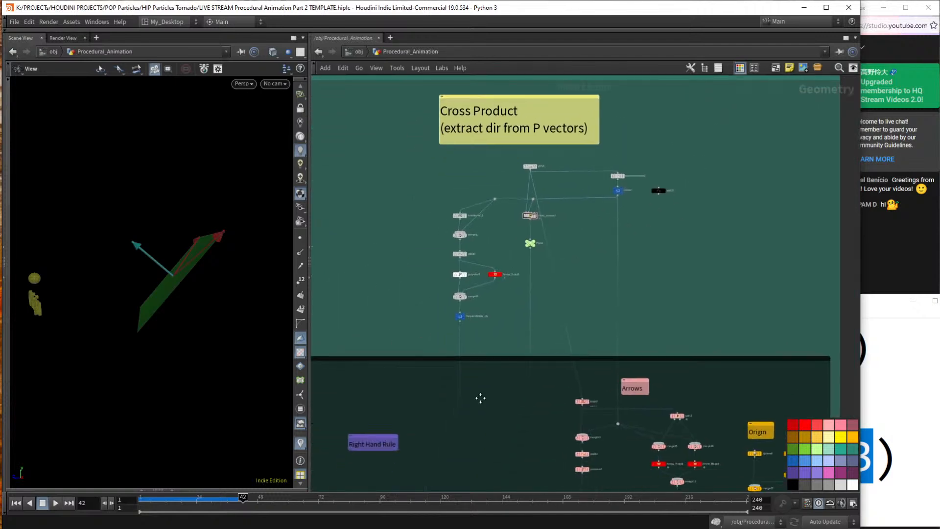
{"action": "middle_click_drag", "start_coordinate": [460, 416], "coordinate": [544, 178]}
{"action": "middle_click_drag", "start_coordinate": [460, 331], "coordinate": [504, 266]}
{"action": "scroll", "coordinate": [511, 299], "scroll_direction": "up", "scroll_amount": 4}
{"action": "double_click", "coordinate": [495, 368]}
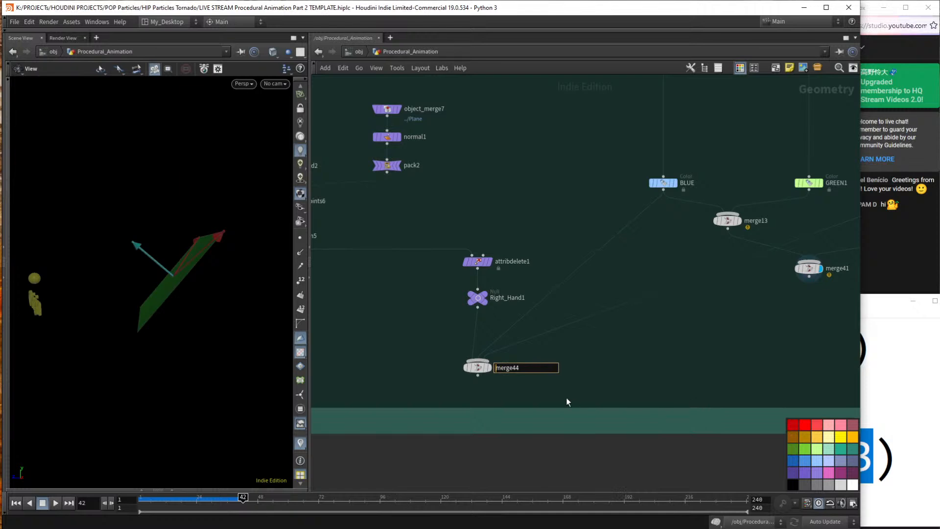
{"action": "left_click", "coordinate": [490, 368]}
{"action": "left_click_drag", "start_coordinate": [249, 256], "coordinate": [267, 248]}
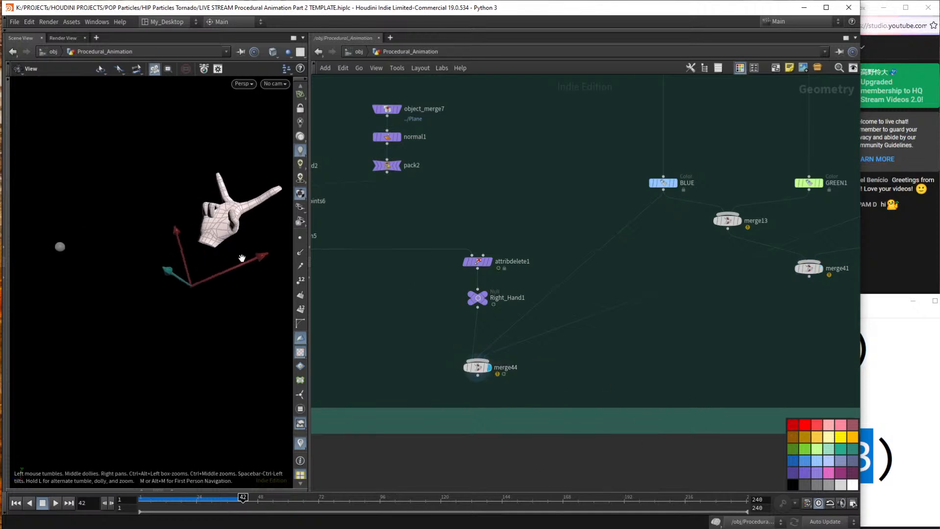
Connect the output of GREEN1 to merge44 to include the green plane.
{"action": "scroll", "coordinate": [634, 283], "scroll_direction": "down", "scroll_amount": 2}
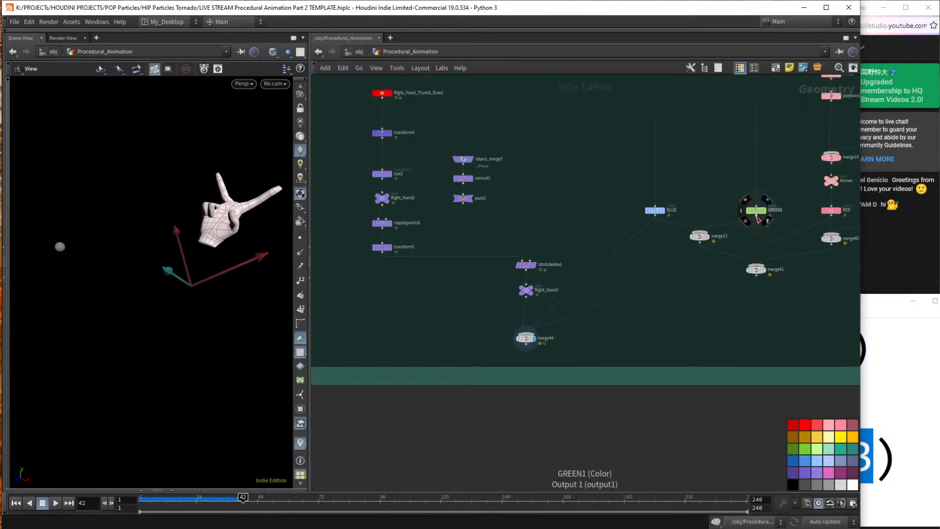
{"action": "left_click", "coordinate": [757, 216]}
{"action": "left_click", "coordinate": [526, 328]}
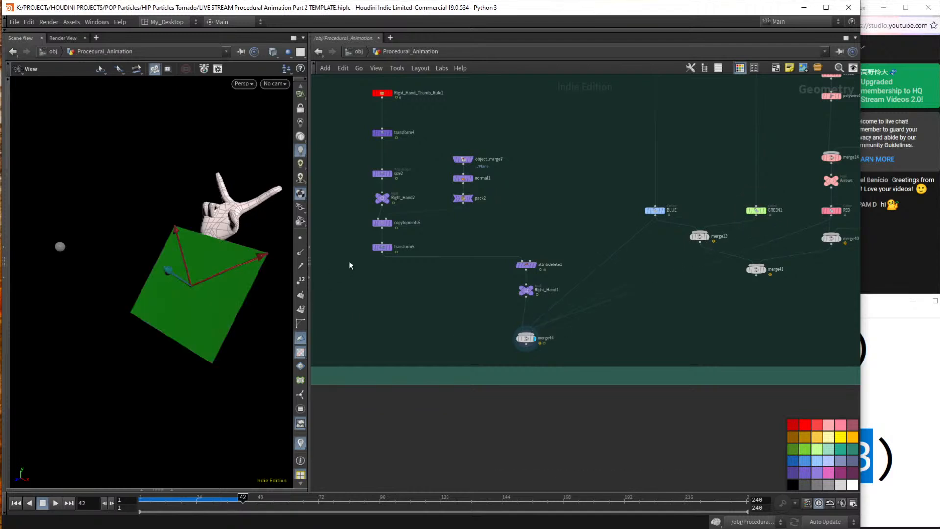
Select transform5 below the copied hand and move the right hand onto the green plane at the arrows' base.
{"action": "left_click", "coordinate": [382, 247]}
{"action": "key", "text": "Return"}
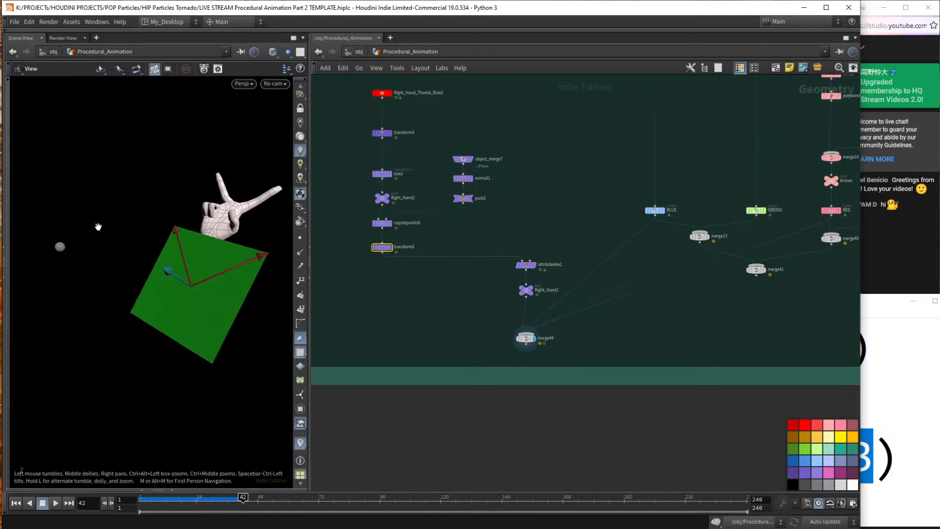
{"action": "left_click_drag", "start_coordinate": [227, 310], "coordinate": [174, 293], "text": "alt"}
{"action": "left_click_drag", "start_coordinate": [98, 302], "coordinate": [231, 298]}
{"action": "middle_click_drag", "start_coordinate": [197, 299], "coordinate": [216, 312], "text": "alt"}
{"action": "left_click_drag", "start_coordinate": [218, 313], "coordinate": [181, 287], "text": "alt"}
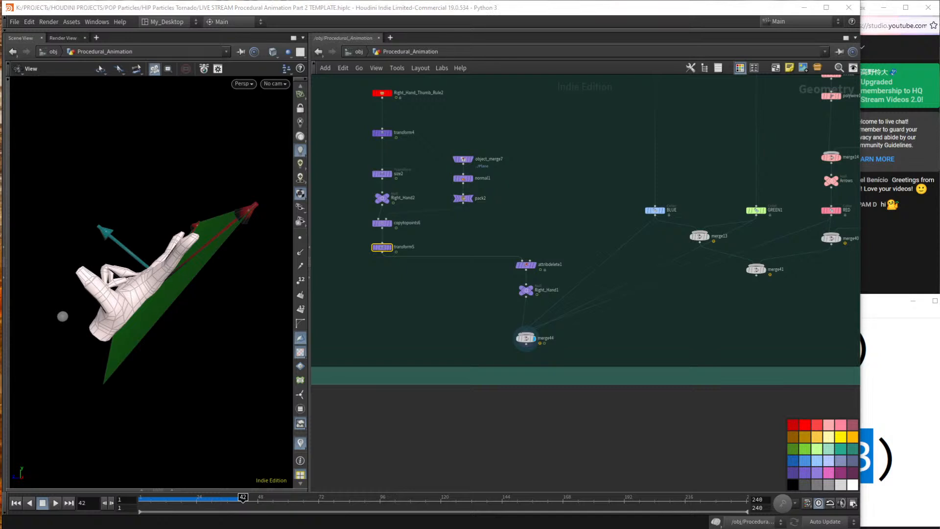
Switch to the untitled Notepad file, highlight the cross(A, B) expression of blueVector, and return to Houdini.
{"action": "key", "text": "alt+Tab"}
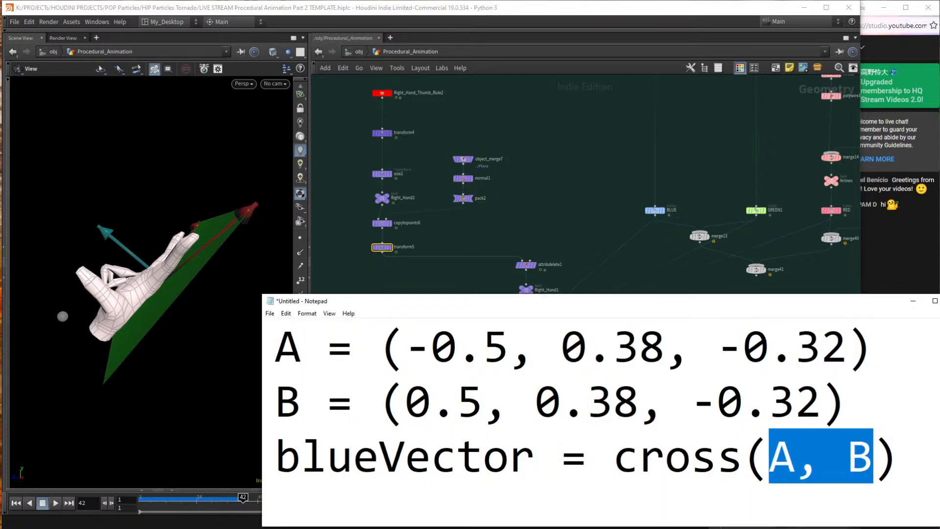
{"action": "left_click", "coordinate": [718, 455]}
{"action": "left_click_drag", "start_coordinate": [613, 455], "coordinate": [899, 456]}
{"action": "key", "text": "alt+Tab"}
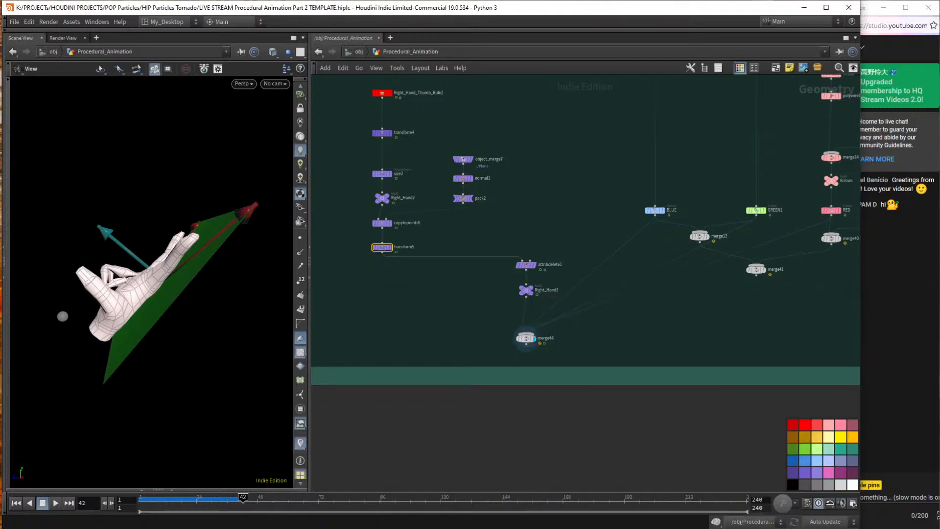
Switch to the topics part 2.txt notes, highlight the Basic Concept #3 section about constant augmentation of the cross product, and return to Houdini.
{"action": "key", "text": "alt+Tab"}
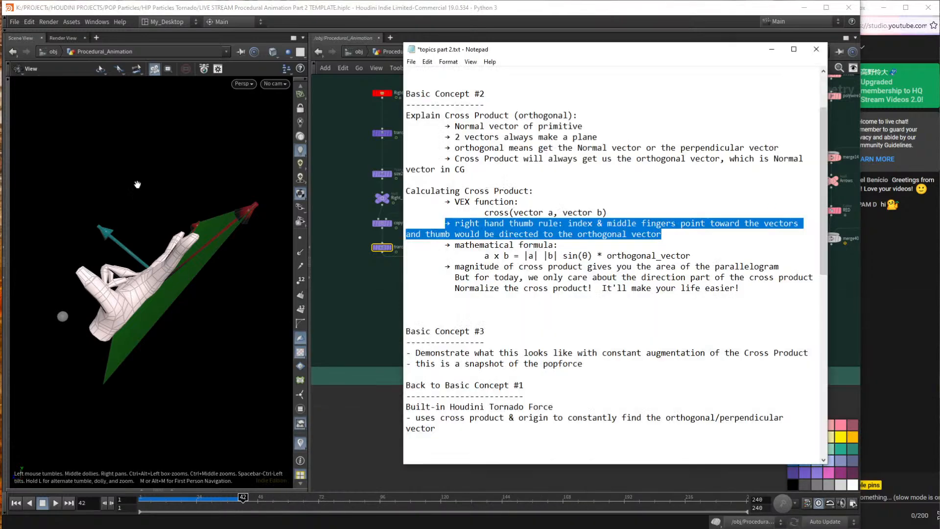
{"action": "left_click", "coordinate": [406, 310]}
{"action": "scroll", "coordinate": [612, 264], "scroll_direction": "down", "scroll_amount": 7}
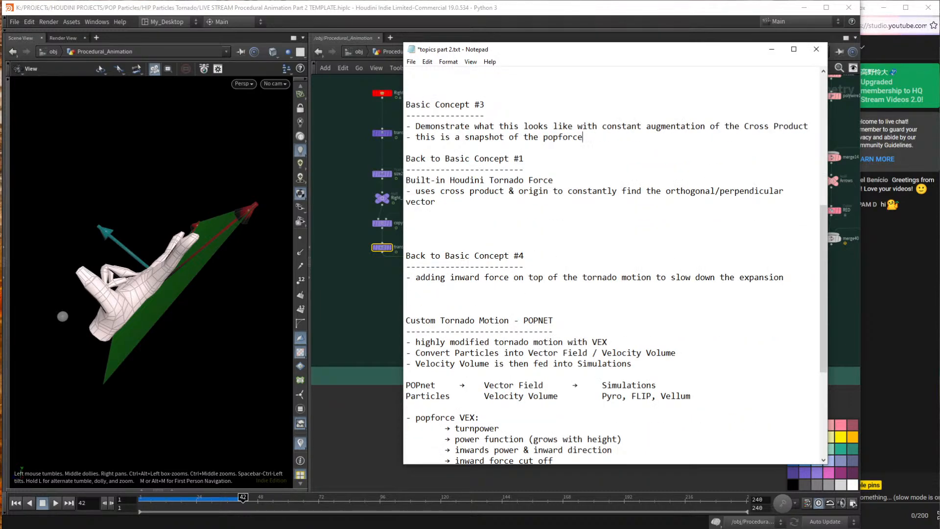
{"action": "left_click_drag", "start_coordinate": [406, 148], "coordinate": [411, 104]}
{"action": "left_click", "coordinate": [474, 15]}
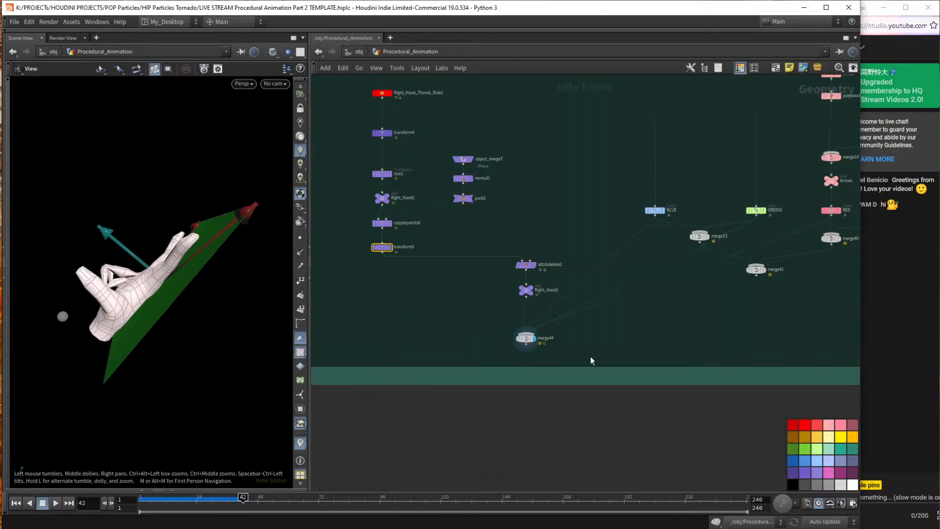
Paste the copied Manually Calculating Cross Product node network into the empty area beside the Basic Concept #2 boxes.
{"action": "scroll", "coordinate": [594, 338], "scroll_direction": "down", "scroll_amount": 5}
{"action": "middle_click_drag", "start_coordinate": [730, 242], "coordinate": [535, 312]}
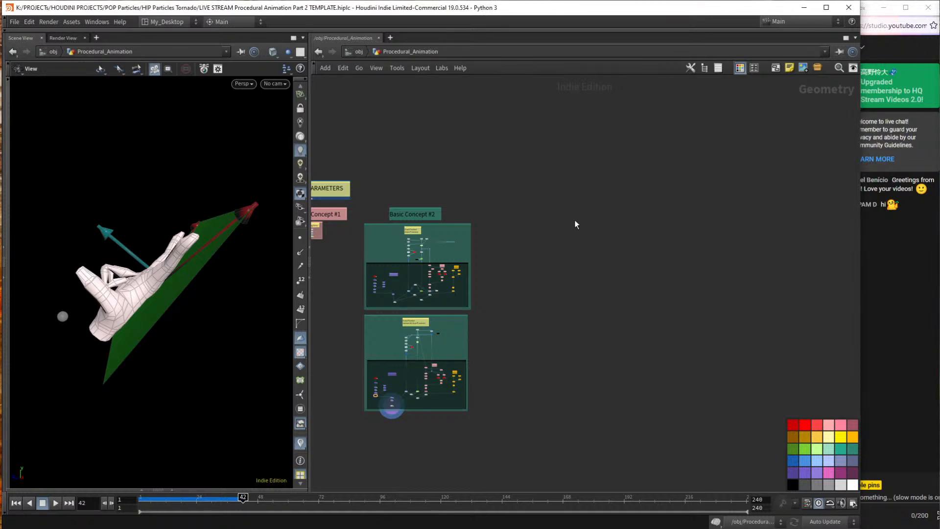
{"action": "key", "text": "ctrl+v"}
{"action": "left_click_drag", "start_coordinate": [542, 174], "coordinate": [534, 212]}
{"action": "scroll", "coordinate": [568, 234], "scroll_direction": "up", "scroll_amount": 10}
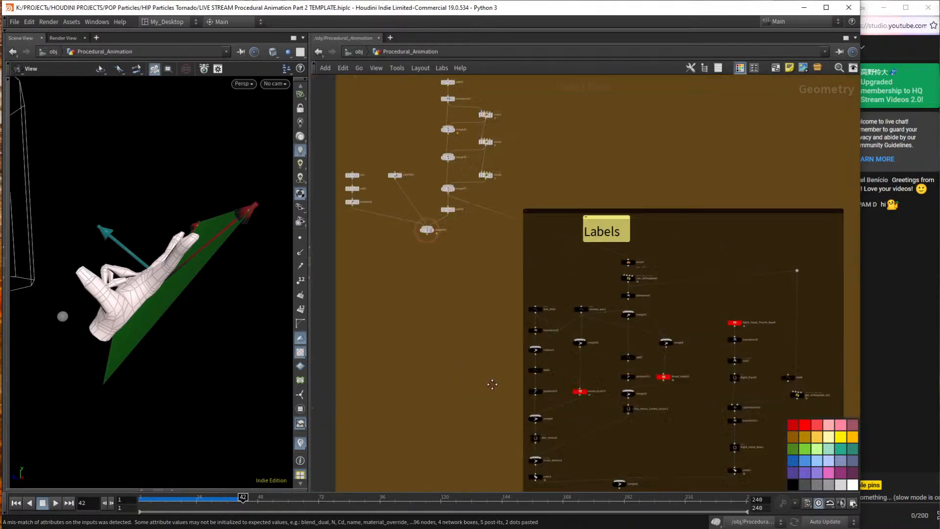
{"action": "middle_click_drag", "start_coordinate": [492, 385], "coordinate": [554, 464]}
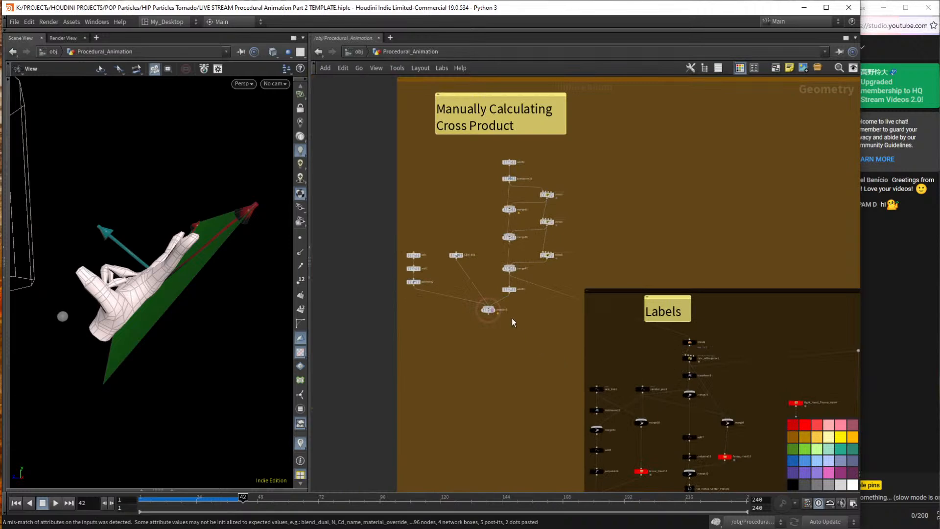
Display merge48 in the pasted network, frame its cylinder and line in the view, and save the scene.
{"action": "left_click", "coordinate": [499, 305]}
{"action": "key", "text": "h"}
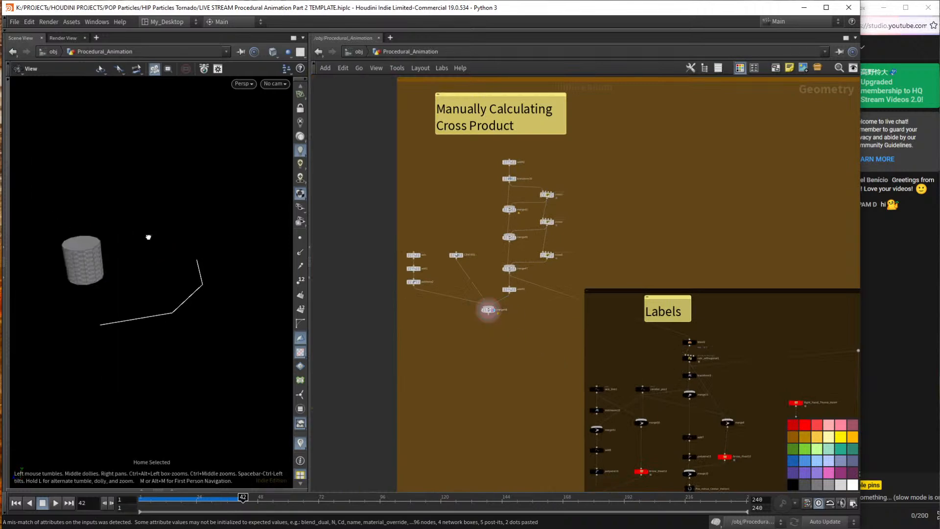
{"action": "left_click_drag", "start_coordinate": [145, 226], "coordinate": [156, 261]}
{"action": "key", "text": "ctrl+s"}
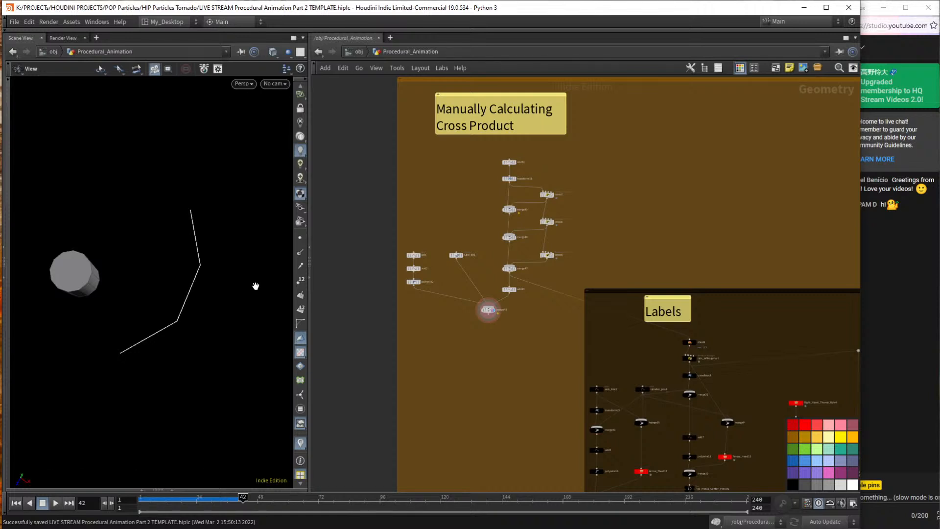
{"action": "left_click_drag", "start_coordinate": [260, 253], "coordinate": [196, 273]}
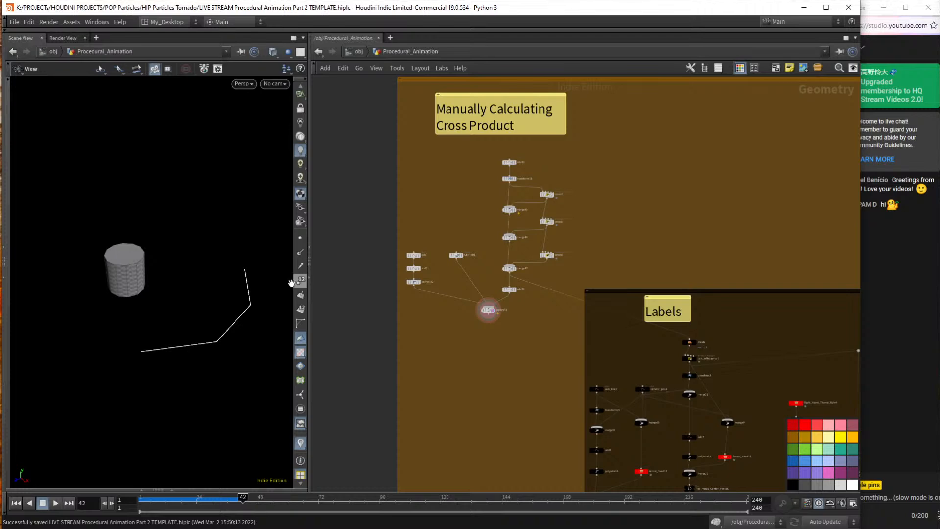
Display attribdelete2 in the Labels box to show the right hand and arrow with the cylinder.
{"action": "middle_click_drag", "start_coordinate": [555, 484], "coordinate": [555, 248]}
{"action": "scroll", "coordinate": [691, 348], "scroll_direction": "up", "scroll_amount": 5}
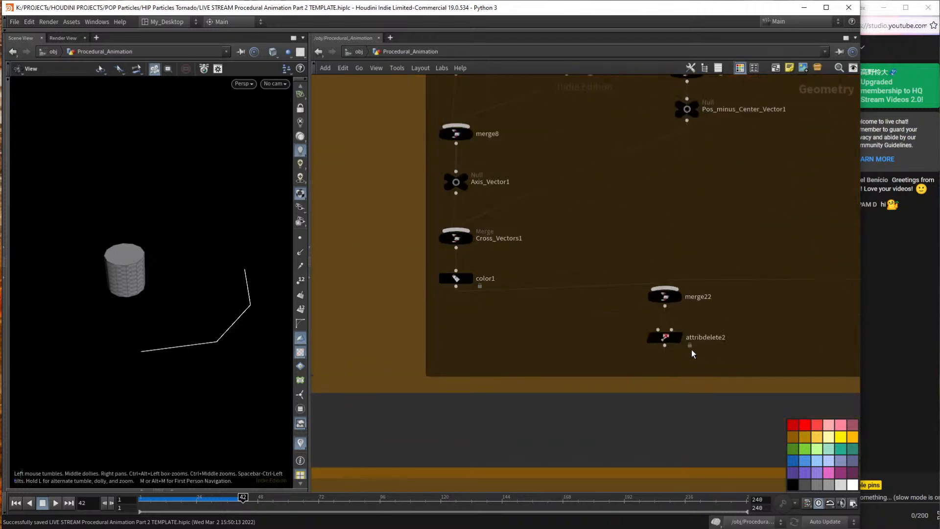
{"action": "scroll", "coordinate": [606, 342], "scroll_direction": "down", "scroll_amount": 3}
{"action": "mouse_move", "coordinate": [545, 343]}
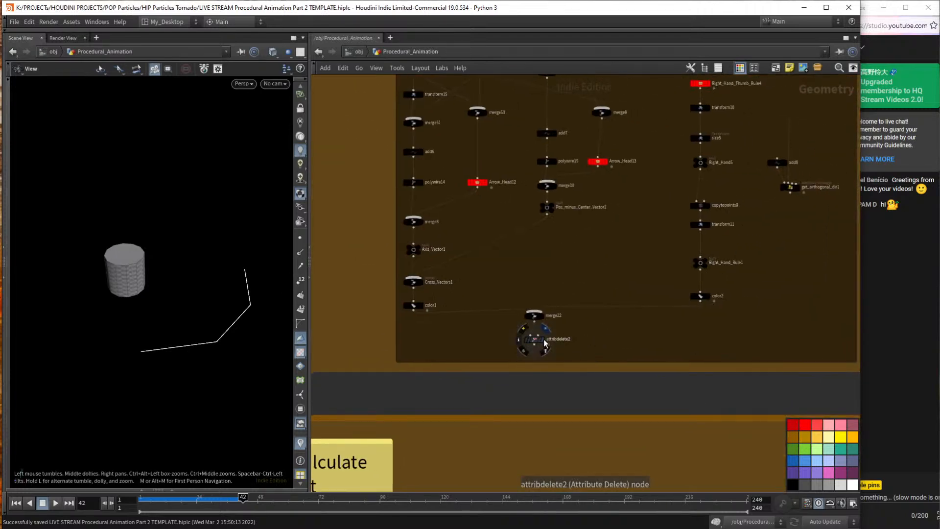
{"action": "left_click", "coordinate": [546, 330]}
{"action": "left_click_drag", "start_coordinate": [183, 288], "coordinate": [125, 294]}
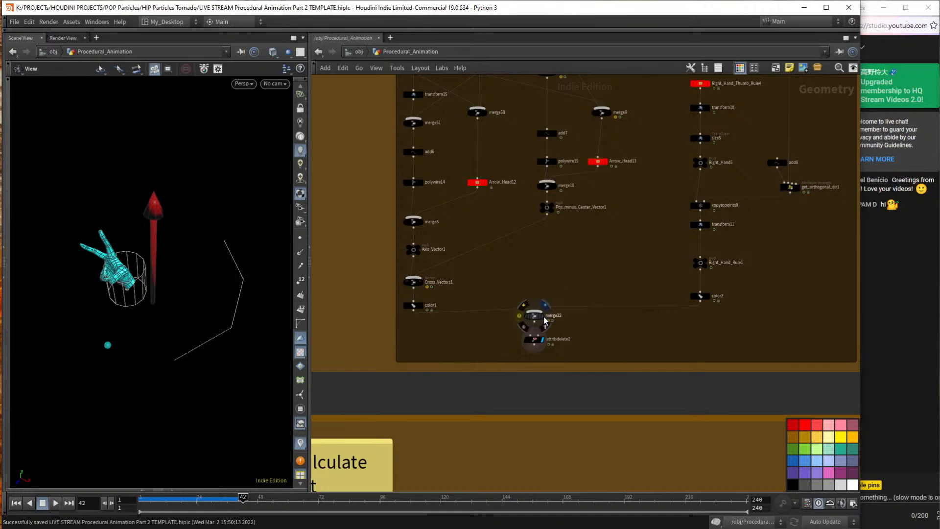
Display color1 to show the cross vectors without the hand, and turn on the viewport's ortho grid.
{"action": "left_click", "coordinate": [422, 306]}
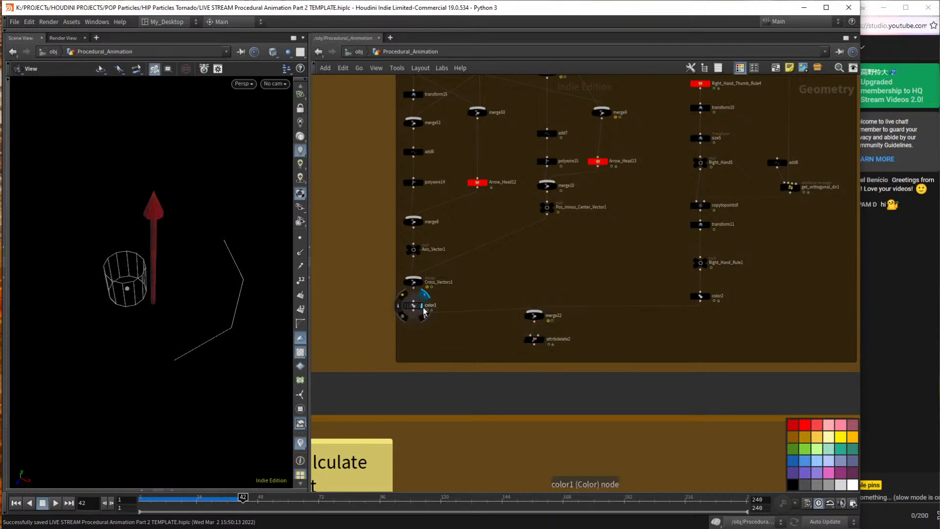
{"action": "key", "text": "d"}
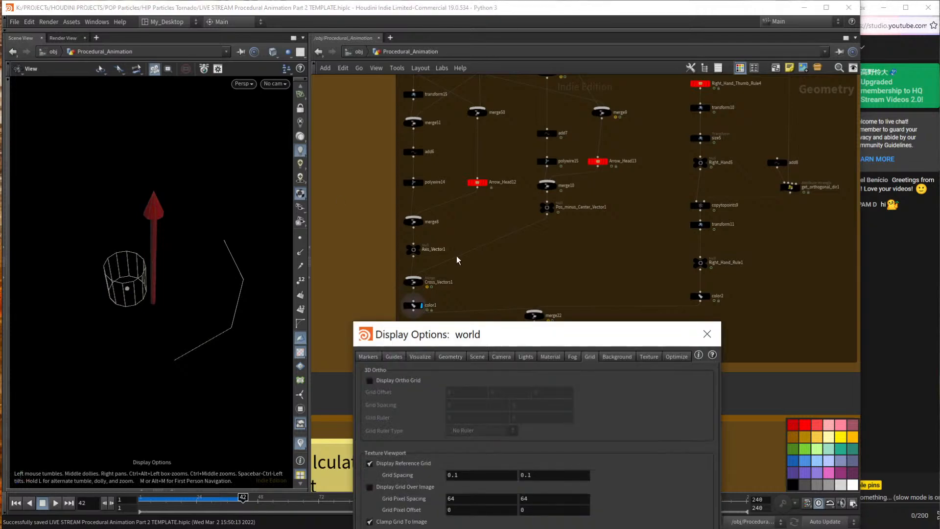
{"action": "left_click", "coordinate": [370, 380]}
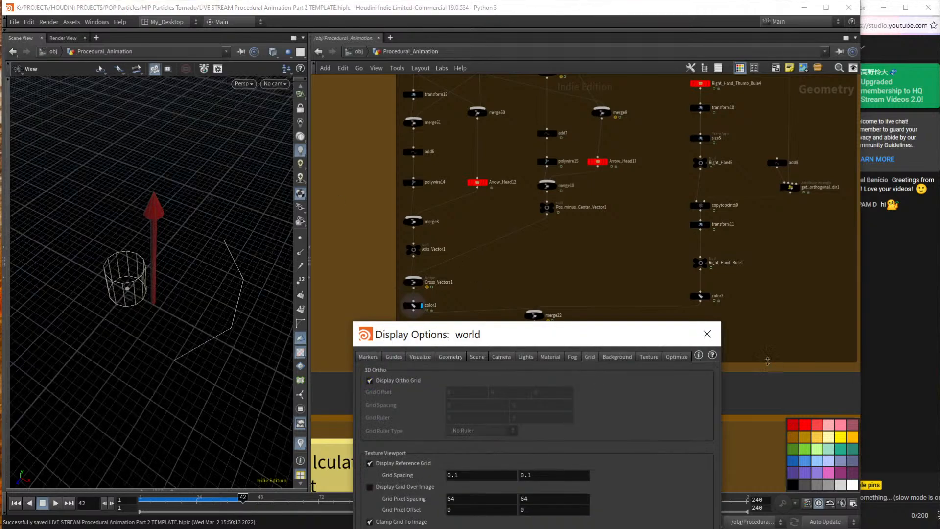
{"action": "left_click", "coordinate": [707, 335]}
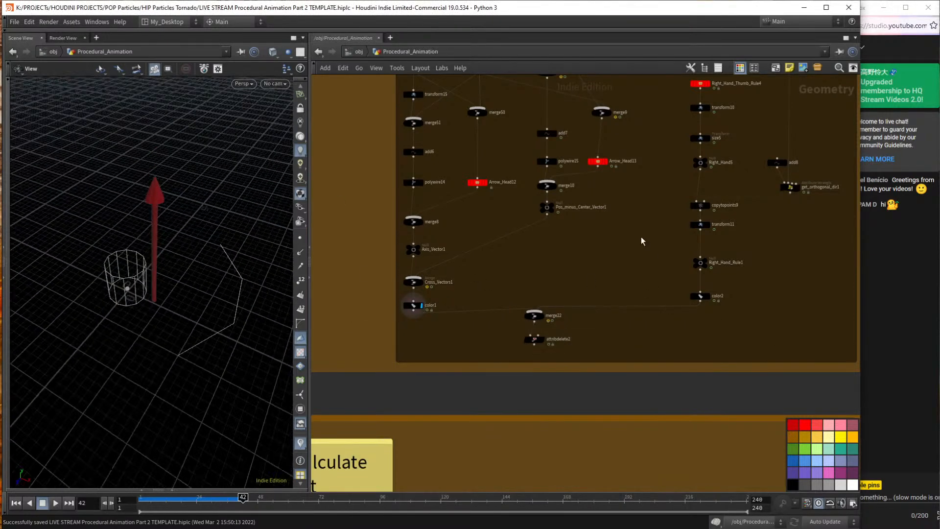
Check the label branches by displaying Pos_minus_Center_Vector1, color2, Right_Hand_Rule1, merge10 and the blast2 node at their start.
{"action": "left_click", "coordinate": [552, 205]}
{"action": "left_click", "coordinate": [709, 296]}
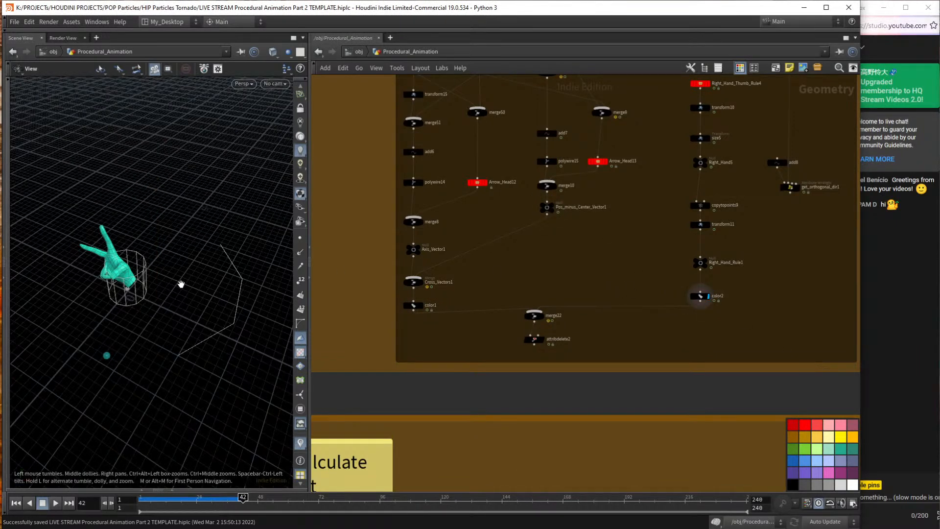
{"action": "left_click", "coordinate": [707, 263]}
{"action": "left_click", "coordinate": [551, 205]}
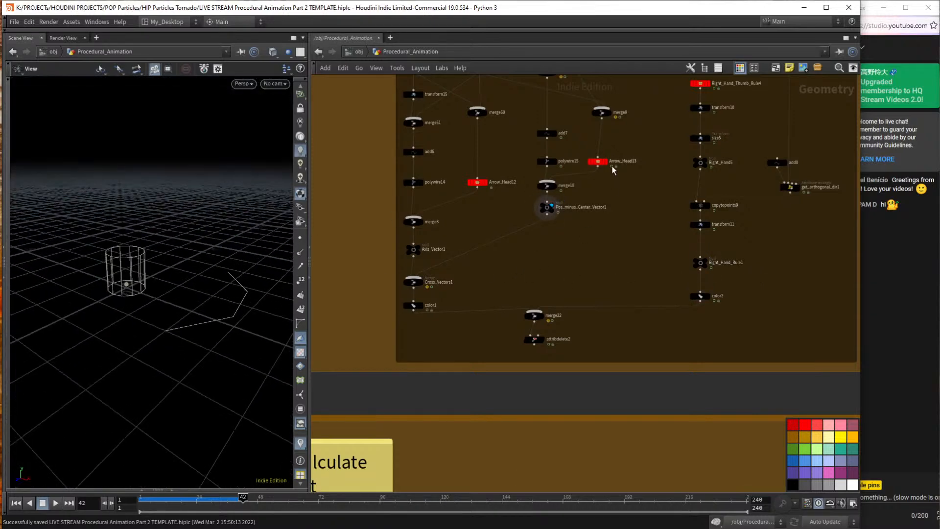
{"action": "left_click", "coordinate": [555, 186]}
{"action": "left_click_drag", "start_coordinate": [122, 240], "coordinate": [131, 273]}
{"action": "middle_click_drag", "start_coordinate": [571, 81], "coordinate": [578, 227]}
{"action": "scroll", "coordinate": [575, 144], "scroll_direction": "up", "scroll_amount": 3}
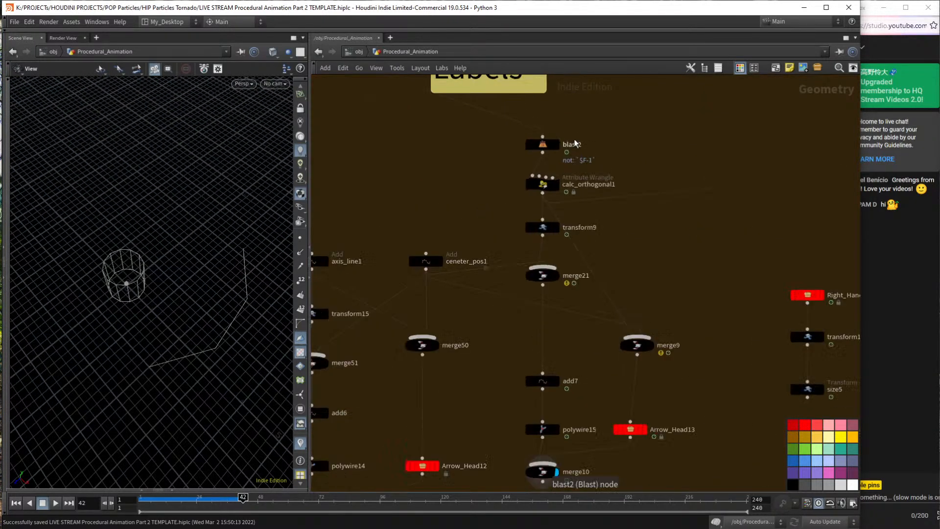
{"action": "middle_click_drag", "start_coordinate": [575, 144], "coordinate": [598, 201]}
{"action": "left_click", "coordinate": [556, 208]}
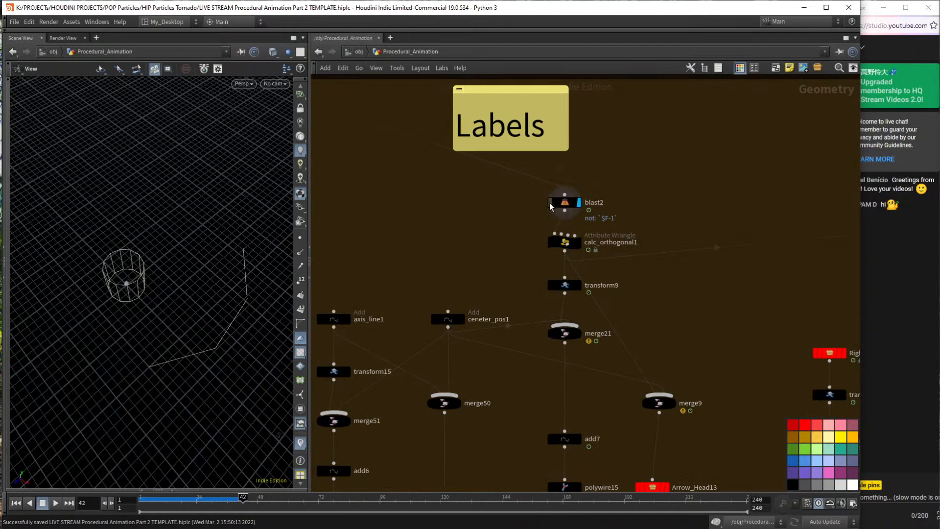
Return the timeline to frame 1 and display attribdelete2 to show both red arrows with the hand.
{"action": "key", "text": "ctrl+Up"}
{"action": "middle_click_drag", "start_coordinate": [455, 256], "coordinate": [458, 160]}
{"action": "middle_click_drag", "start_coordinate": [509, 393], "coordinate": [504, 129]}
{"action": "middle_click_drag", "start_coordinate": [621, 439], "coordinate": [631, 318]}
{"action": "left_click", "coordinate": [558, 318]}
{"action": "left_click_drag", "start_coordinate": [171, 331], "coordinate": [162, 274]}
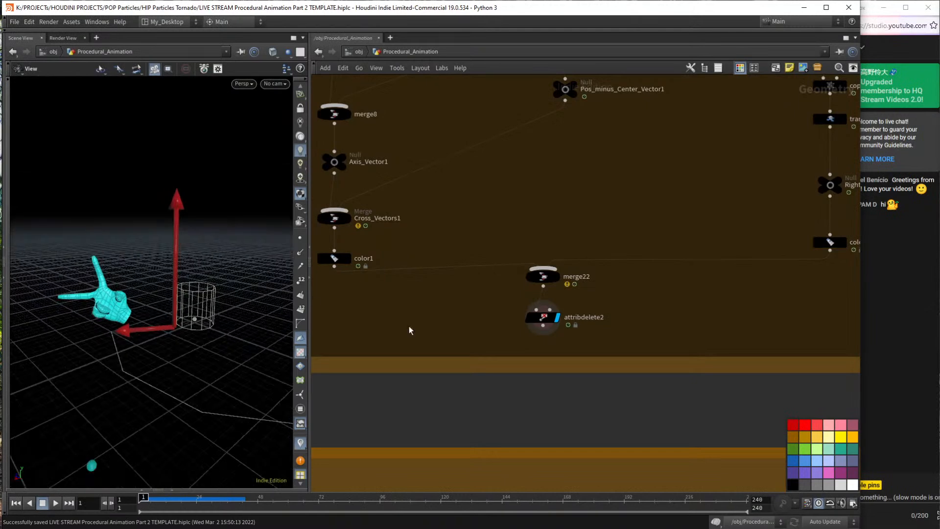
Select transform11 below the copied hand and adjust the right hand's position beside the red arrows.
{"action": "scroll", "coordinate": [518, 330], "scroll_direction": "down", "scroll_amount": 6}
{"action": "middle_click_drag", "start_coordinate": [561, 127], "coordinate": [538, 189]}
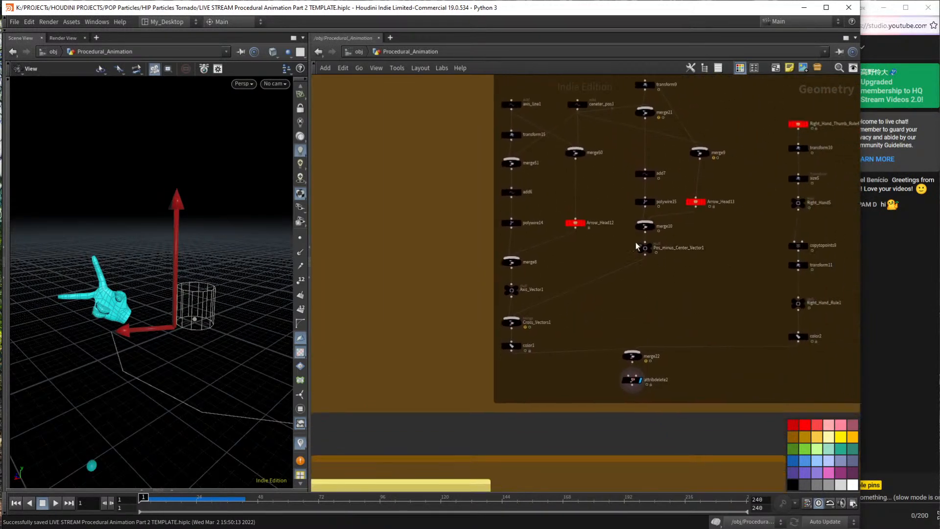
{"action": "middle_click_drag", "start_coordinate": [557, 403], "coordinate": [357, 278]}
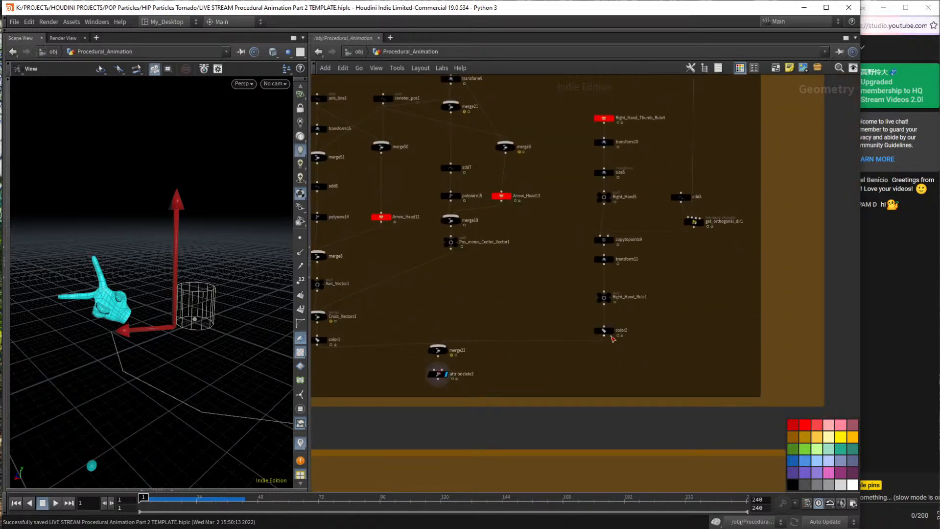
{"action": "left_click", "coordinate": [604, 259]}
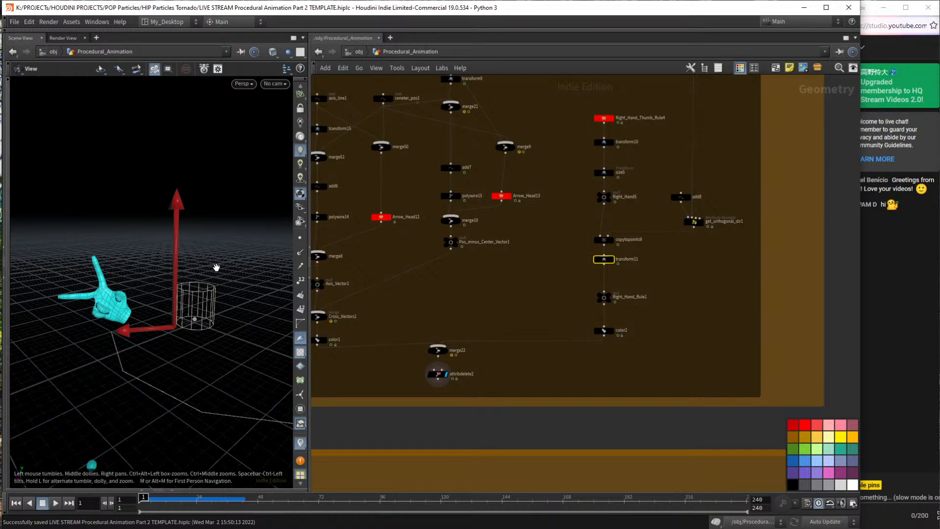
{"action": "key", "text": "Return"}
{"action": "mouse_move", "coordinate": [189, 302]}
{"action": "left_mouse_down"}
{"action": "mouse_move", "coordinate": [186, 327]}
{"action": "mouse_move", "coordinate": [142, 321]}
{"action": "mouse_move", "coordinate": [191, 296]}
{"action": "mouse_move", "coordinate": [188, 320]}
{"action": "left_mouse_up"}
{"action": "left_click_drag", "start_coordinate": [191, 361], "coordinate": [208, 361]}
{"action": "left_click_drag", "start_coordinate": [165, 293], "coordinate": [242, 277]}
{"action": "key", "text": "t"}
{"action": "scroll", "coordinate": [430, 294], "scroll_direction": "down", "scroll_amount": 3}
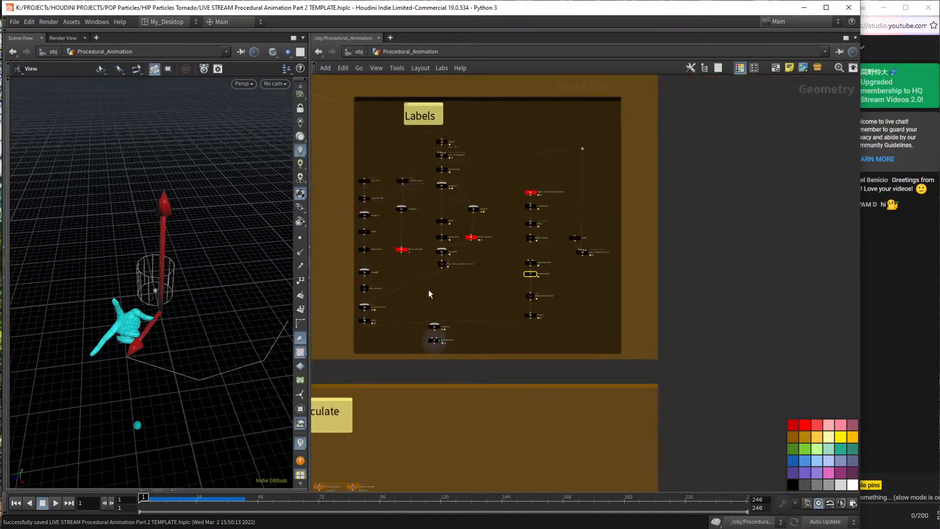
Display merge48 above the Labels box to view the cylinder and segmented line without the hand and arrows.
{"action": "middle_click_drag", "start_coordinate": [432, 292], "coordinate": [598, 388]}
{"action": "middle_click_drag", "start_coordinate": [372, 274], "coordinate": [406, 332]}
{"action": "scroll", "coordinate": [488, 272], "scroll_direction": "up", "scroll_amount": 3}
{"action": "left_click", "coordinate": [481, 265]}
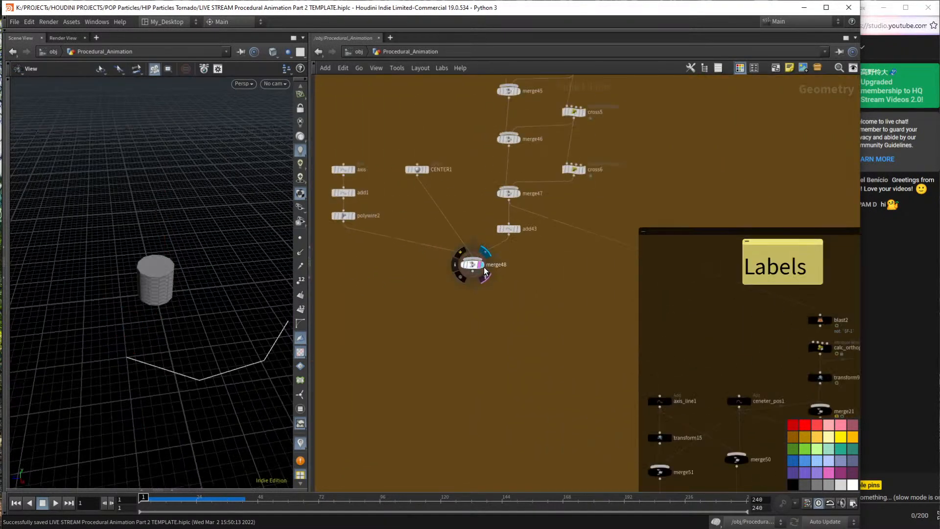
{"action": "left_click_drag", "start_coordinate": [187, 298], "coordinate": [223, 320], "text": "alt"}
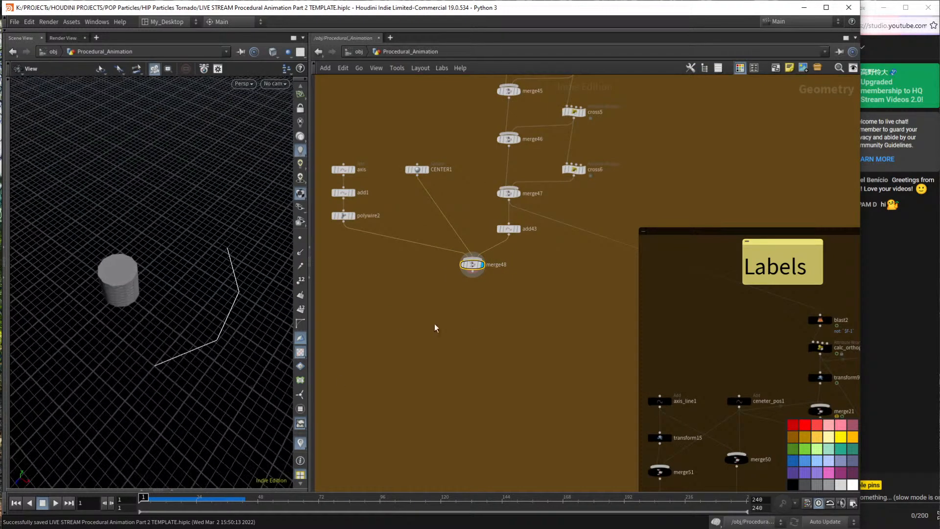
Display transform19 below add42 and turn on point display to show its single starting point.
{"action": "middle_click_drag", "start_coordinate": [544, 266], "coordinate": [589, 433]}
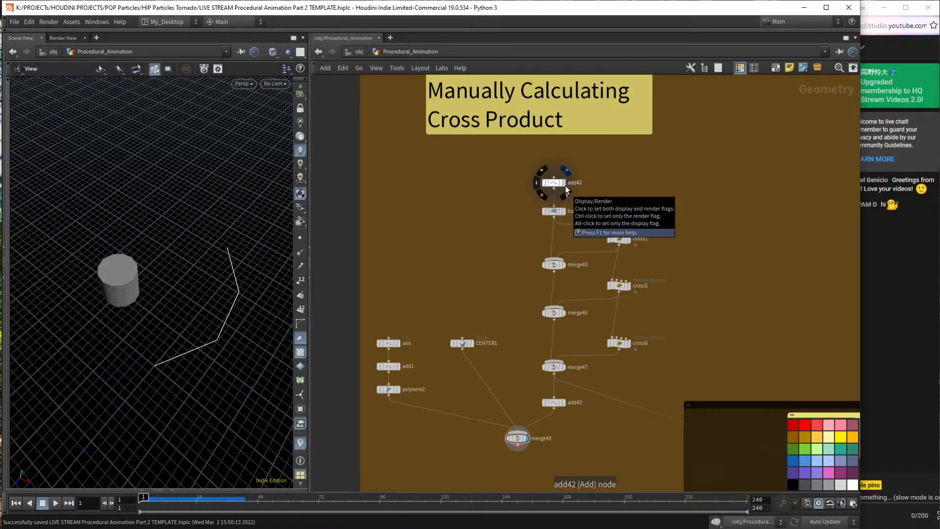
{"action": "left_click", "coordinate": [565, 212]}
{"action": "left_click", "coordinate": [300, 238]}
{"action": "left_click_drag", "start_coordinate": [113, 333], "coordinate": [91, 373]}
{"action": "right_click_drag", "start_coordinate": [158, 370], "coordinate": [163, 305]}
{"action": "scroll", "coordinate": [165, 295], "scroll_direction": "up", "scroll_amount": 6}
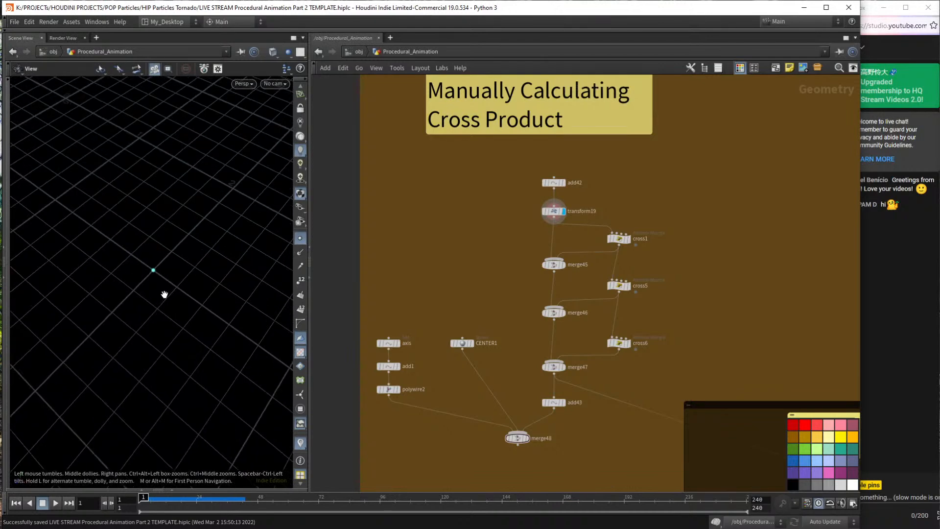
{"action": "scroll", "coordinate": [168, 257], "scroll_direction": "down", "scroll_amount": 5}
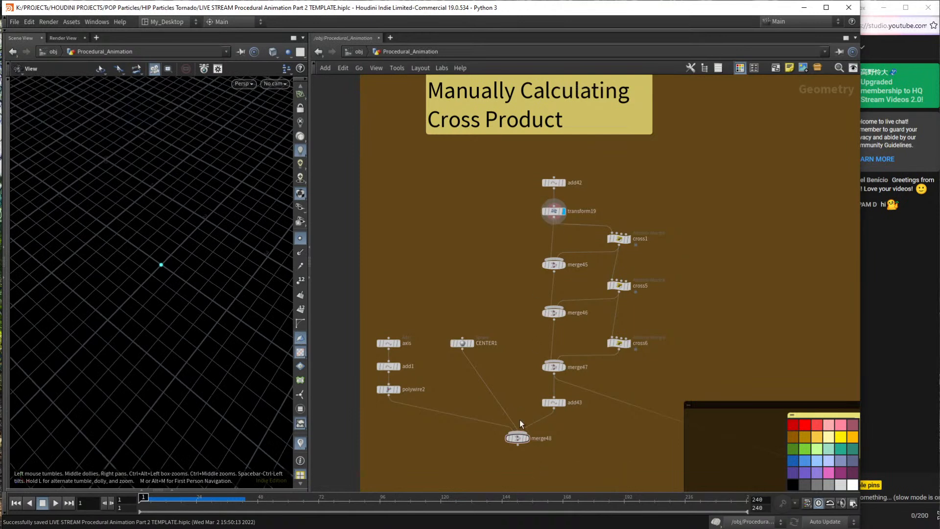
Rewire merge48 to take transform19 instead of add43, and display it to show only the starting point beside the cylinder.
{"action": "left_click_drag", "start_coordinate": [534, 422], "coordinate": [529, 227]}
{"action": "left_click", "coordinate": [525, 438]}
{"action": "left_click_drag", "start_coordinate": [125, 203], "coordinate": [136, 254]}
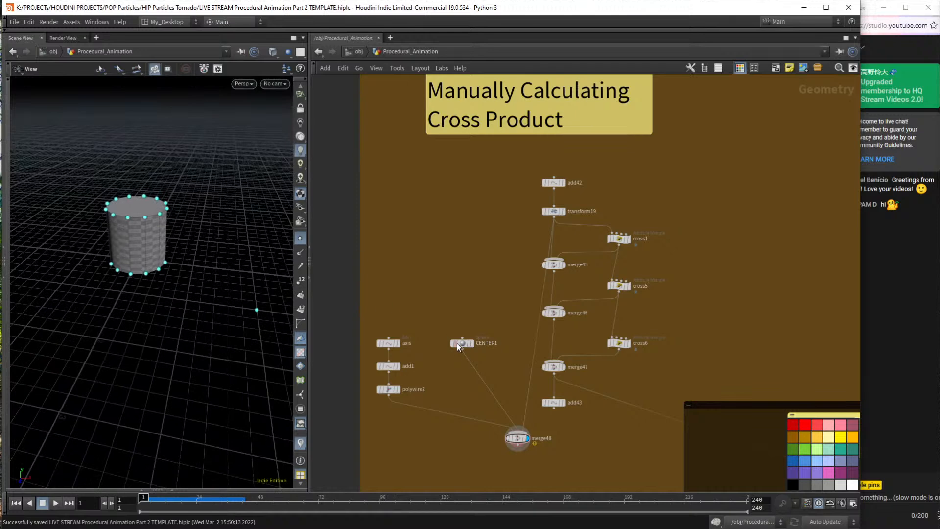
Display CENTER1 and polywire2 separately to examine the center and axis, and return to the merge48 display.
{"action": "left_click", "coordinate": [472, 342]}
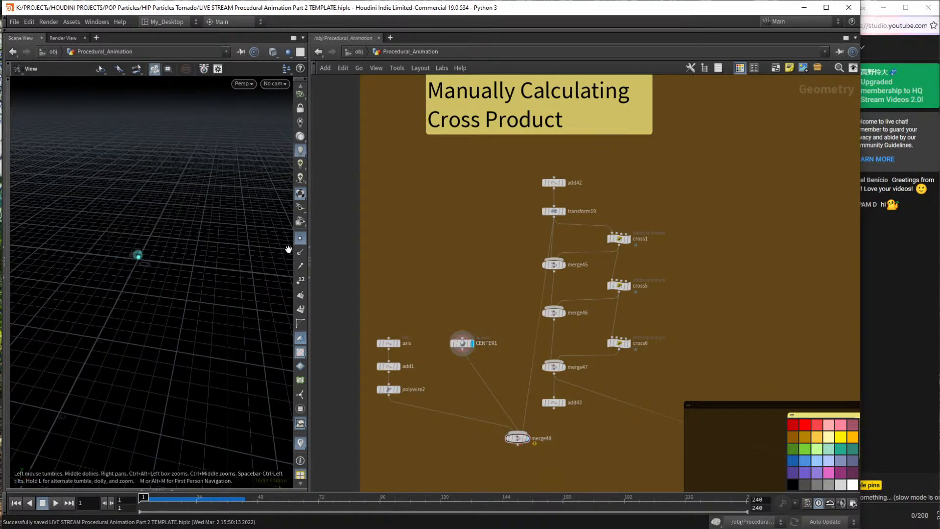
{"action": "left_click", "coordinate": [398, 389]}
{"action": "left_click_drag", "start_coordinate": [152, 222], "coordinate": [148, 264]}
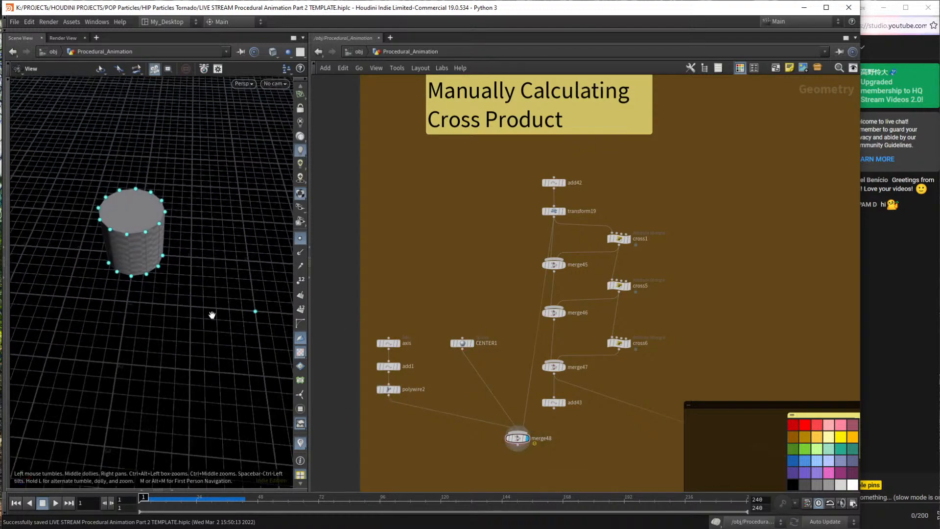
Move merge48 down and away from the node chain and rewire it to take merge45 instead of transform19.
{"action": "left_click_drag", "start_coordinate": [253, 318], "coordinate": [232, 319]}
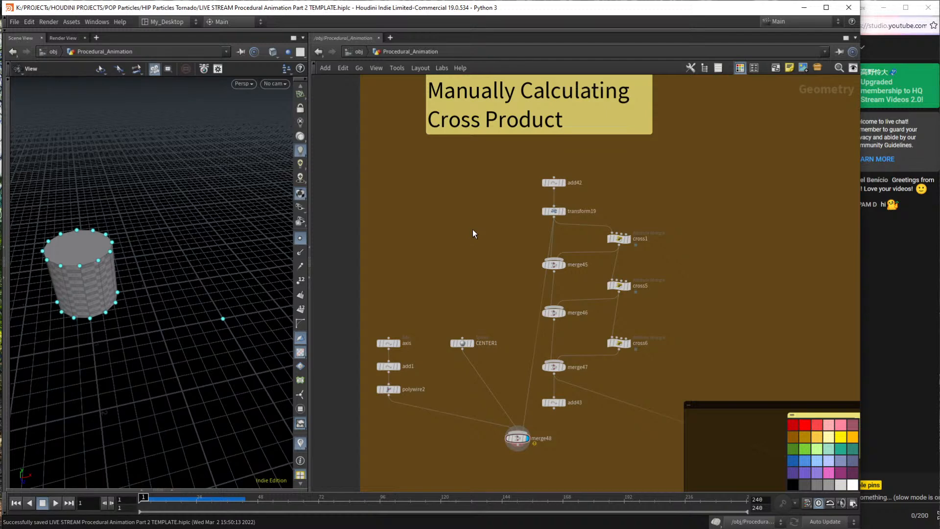
{"action": "left_click_drag", "start_coordinate": [63, 245], "coordinate": [93, 272]}
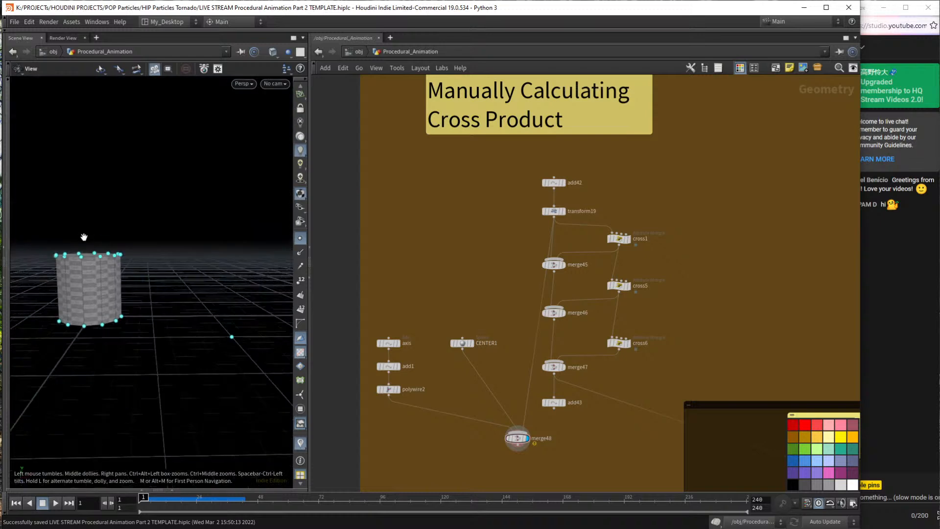
{"action": "left_click_drag", "start_coordinate": [88, 320], "coordinate": [84, 295]}
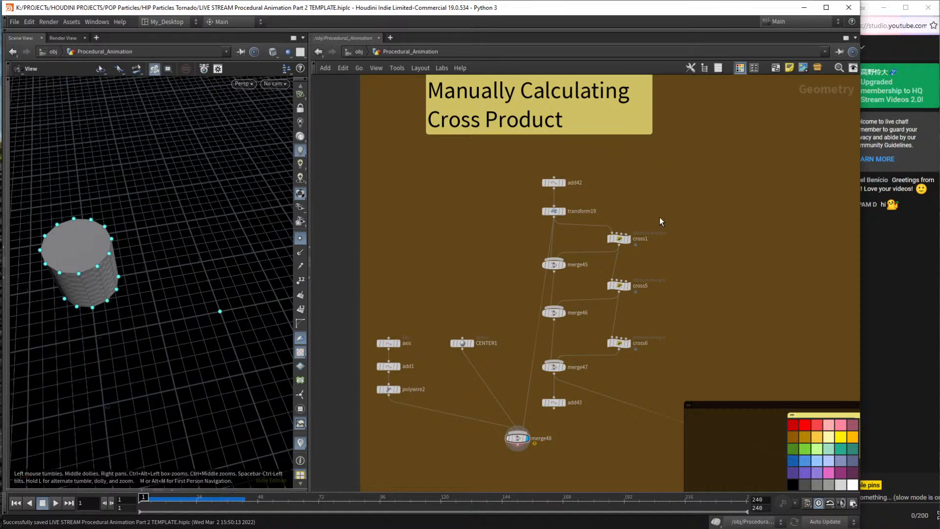
{"action": "left_click_drag", "start_coordinate": [622, 252], "coordinate": [623, 251]}
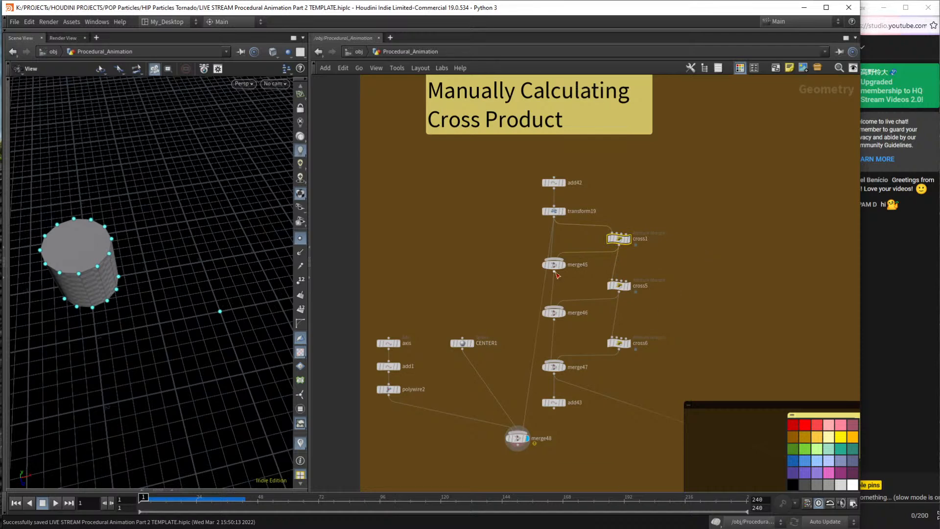
{"action": "left_click_drag", "start_coordinate": [518, 444], "coordinate": [469, 455]}
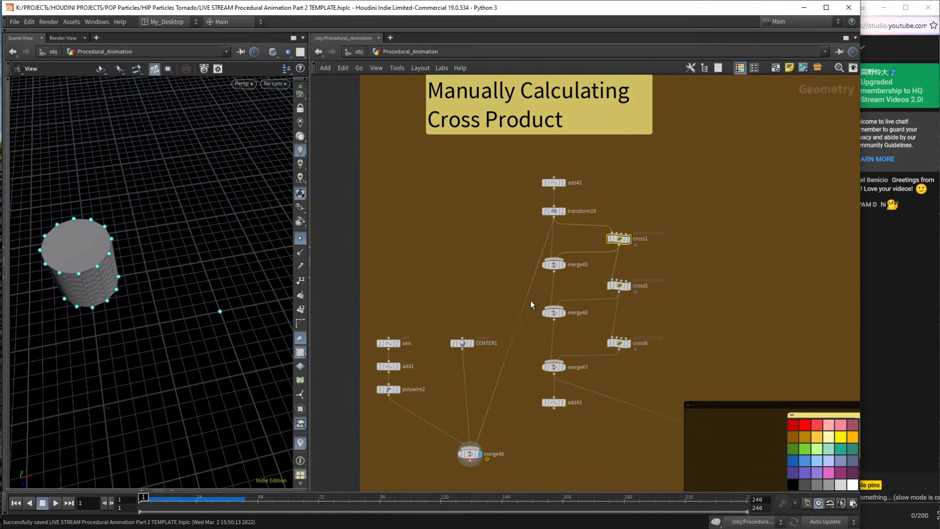
{"action": "left_click_drag", "start_coordinate": [531, 287], "coordinate": [560, 281]}
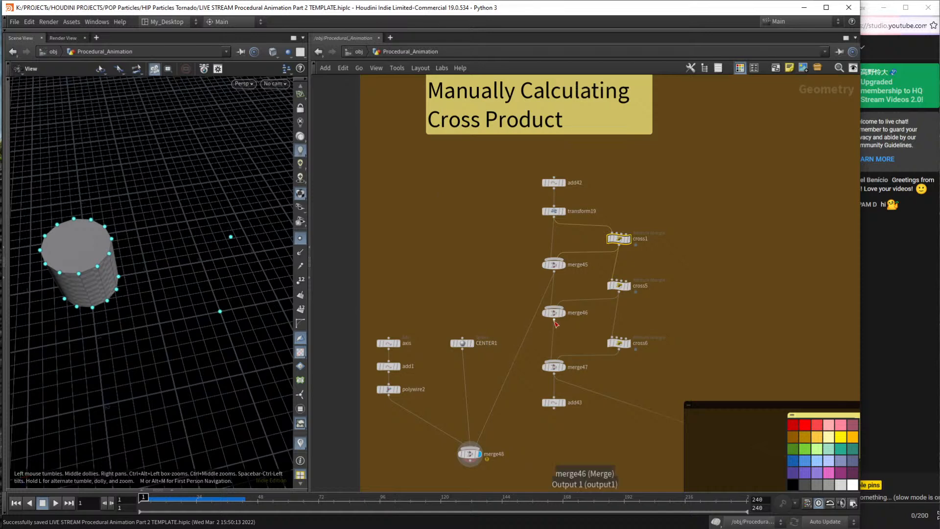
{"action": "left_click_drag", "start_coordinate": [230, 248], "coordinate": [224, 248]}
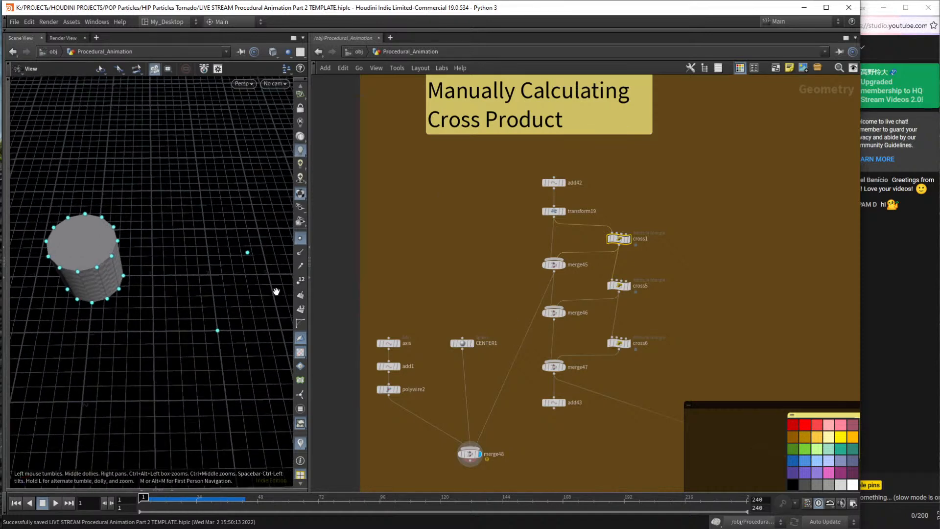
{"action": "scroll", "coordinate": [226, 285], "scroll_direction": "down", "scroll_amount": 1}
{"action": "scroll", "coordinate": [227, 285], "scroll_direction": "down", "scroll_amount": 2}
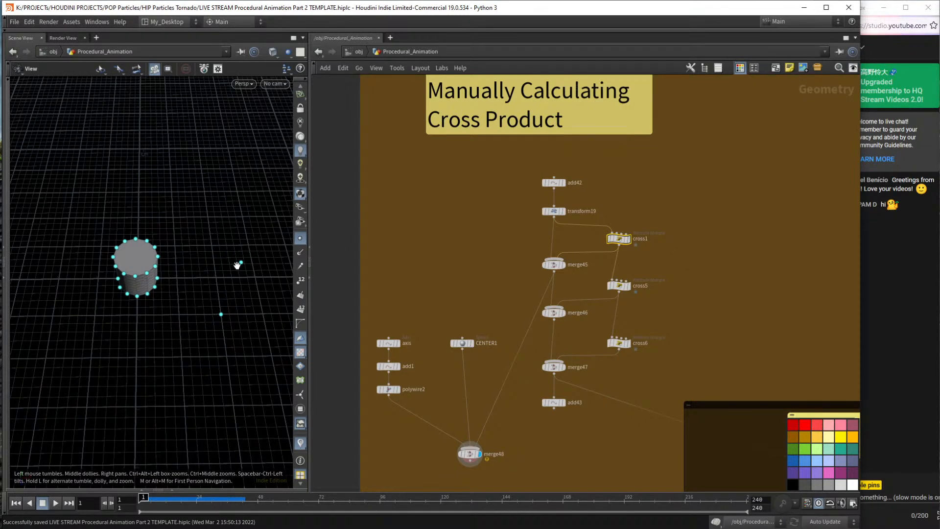
Rewire merge48 to merge47 to examine all the calculated points, and finally to add43 to join them with a line.
{"action": "left_click", "coordinate": [554, 319]}
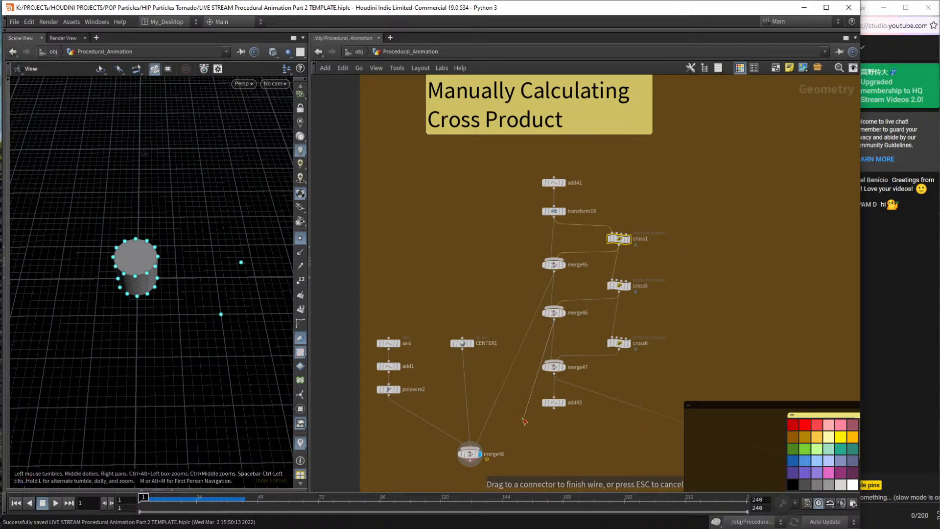
{"action": "left_click_drag", "start_coordinate": [489, 447], "coordinate": [483, 275]}
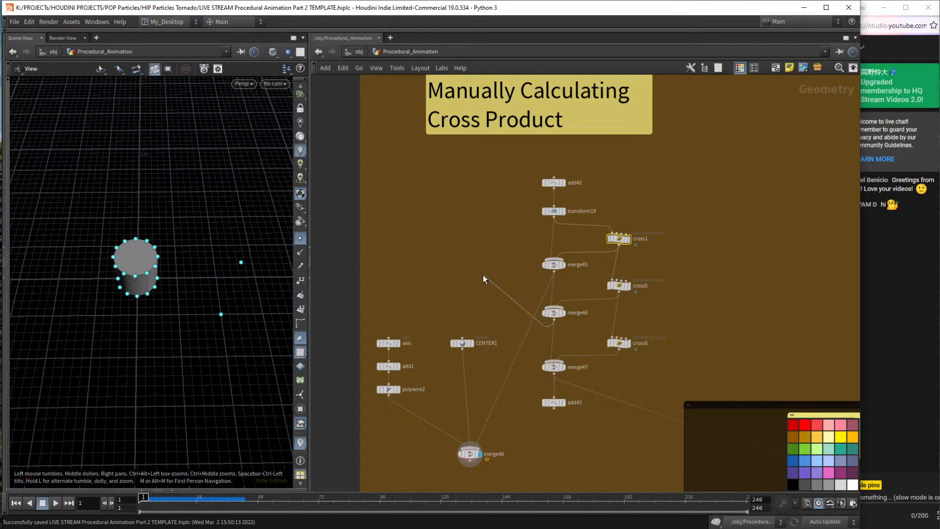
{"action": "left_click", "coordinate": [535, 323]}
{"action": "left_click", "coordinate": [554, 319]}
{"action": "left_click_drag", "start_coordinate": [518, 378], "coordinate": [549, 392]}
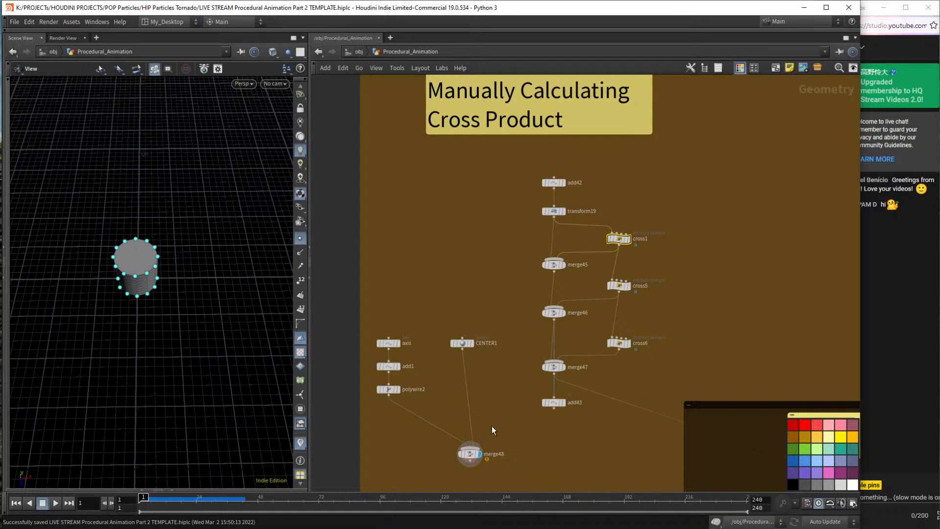
{"action": "key", "text": "ctrl+z"}
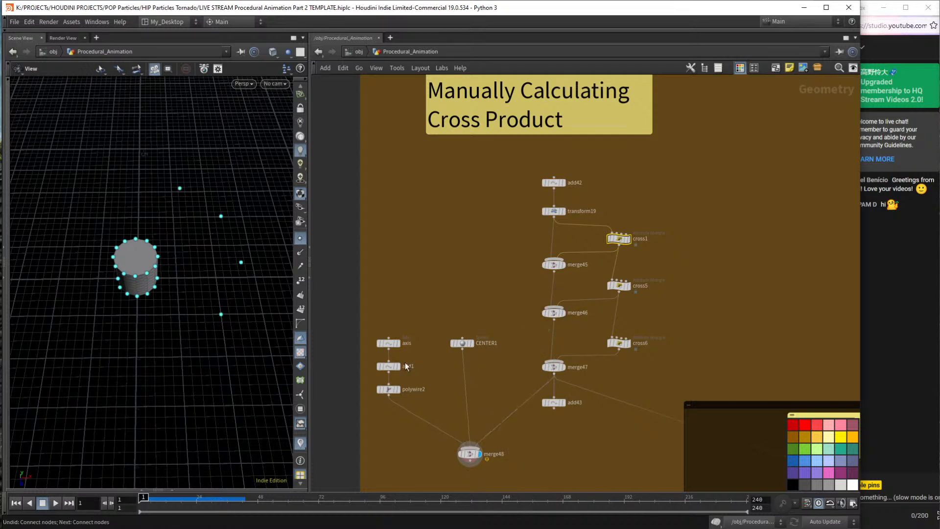
{"action": "left_click_drag", "start_coordinate": [210, 256], "coordinate": [225, 329]}
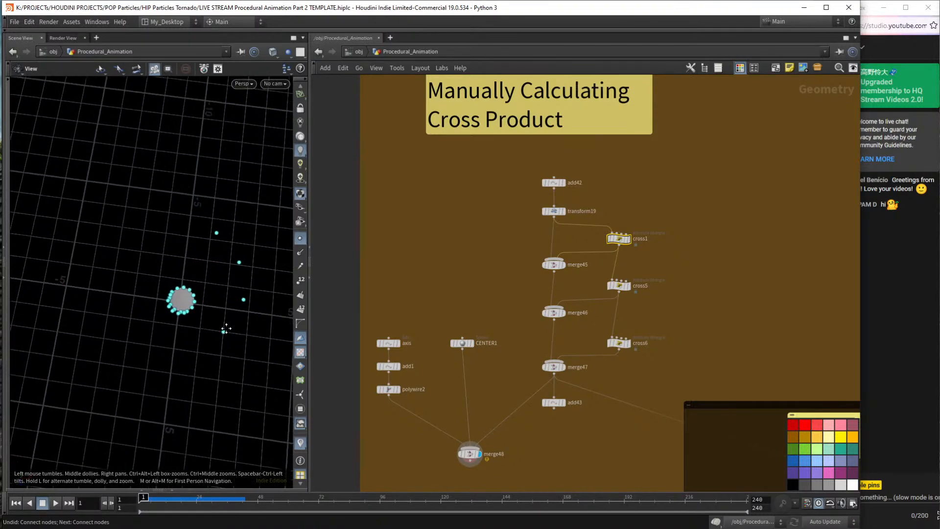
{"action": "left_click_drag", "start_coordinate": [245, 281], "coordinate": [230, 240]}
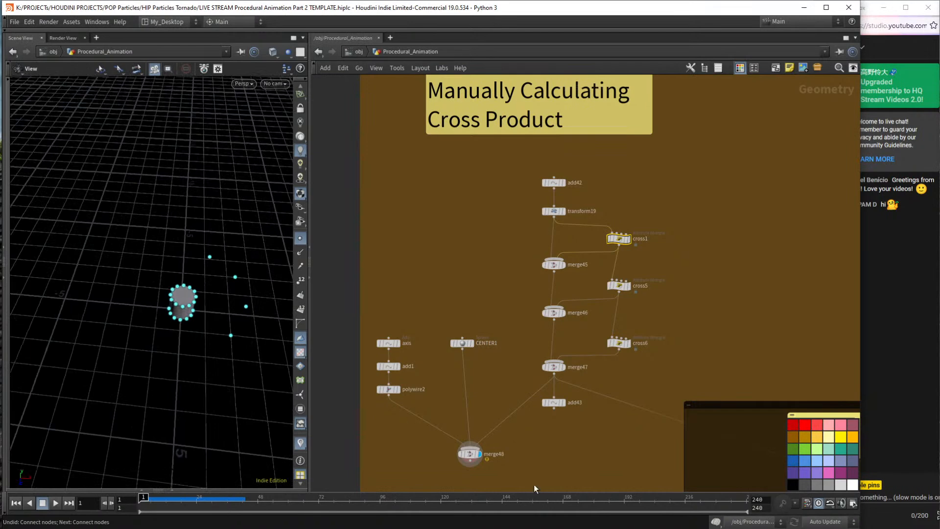
{"action": "left_click_drag", "start_coordinate": [511, 413], "coordinate": [554, 409]}
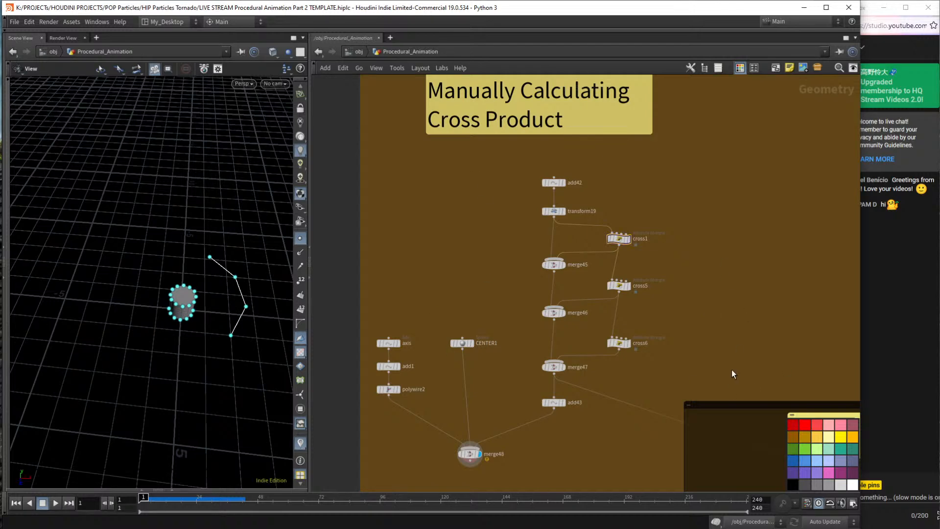
Display attribdelete2 in the Labels box and template merge48 above it to see the hand and arrows together with the line.
{"action": "middle_click_drag", "start_coordinate": [732, 369], "coordinate": [558, 105]}
{"action": "scroll", "coordinate": [555, 248], "scroll_direction": "down", "scroll_amount": 4}
{"action": "middle_click_drag", "start_coordinate": [476, 330], "coordinate": [435, 288]}
{"action": "scroll", "coordinate": [568, 362], "scroll_direction": "up", "scroll_amount": 6}
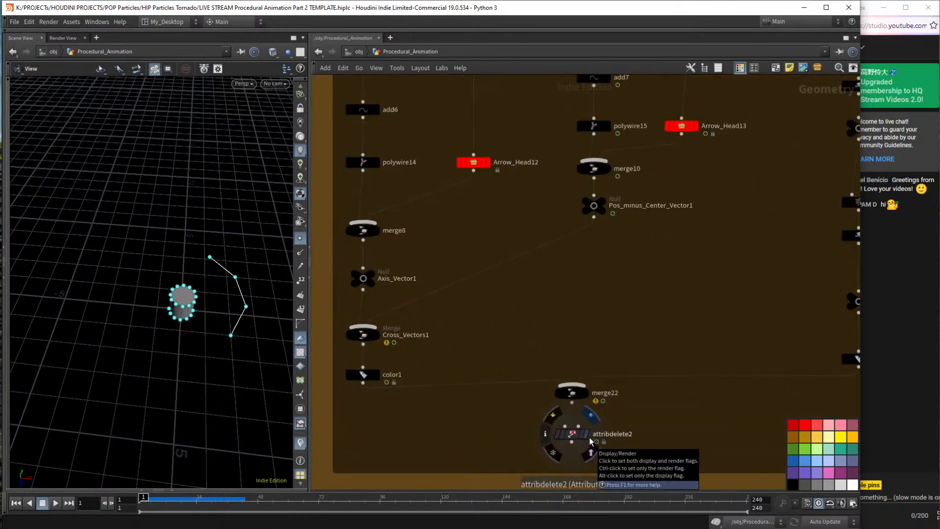
{"action": "left_click", "coordinate": [589, 434]}
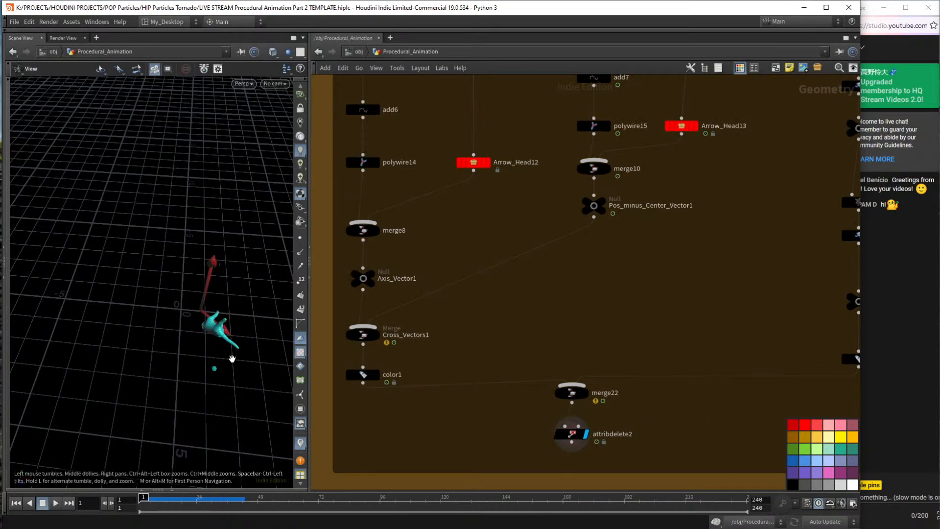
{"action": "scroll", "coordinate": [608, 416], "scroll_direction": "down", "scroll_amount": 8}
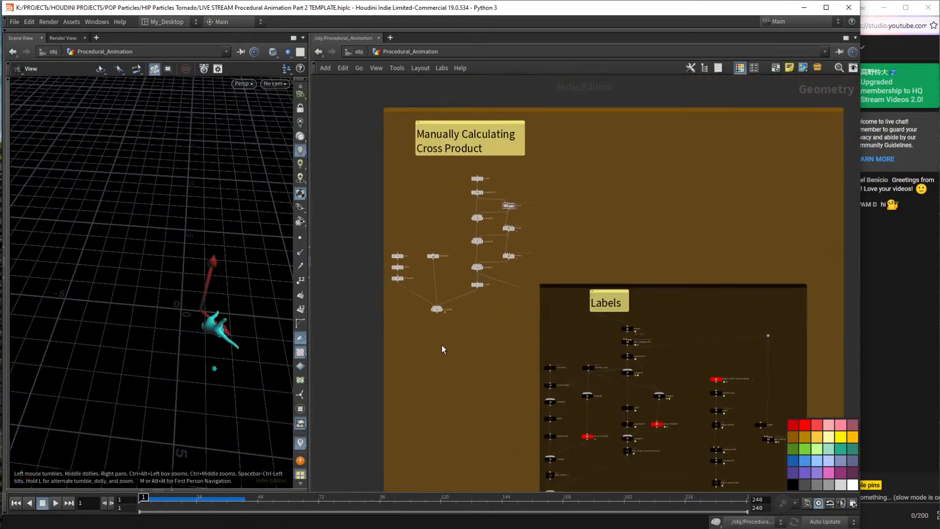
{"action": "scroll", "coordinate": [448, 343], "scroll_direction": "up", "scroll_amount": 5}
{"action": "left_click", "coordinate": [474, 308]}
Turn off the grid in the viewport's display options and close them.
{"action": "mouse_move", "coordinate": [200, 308]}
{"action": "left_mouse_down"}
{"action": "mouse_move", "coordinate": [237, 310]}
{"action": "mouse_move", "coordinate": [201, 304]}
{"action": "left_mouse_up"}
{"action": "key", "text": "d"}
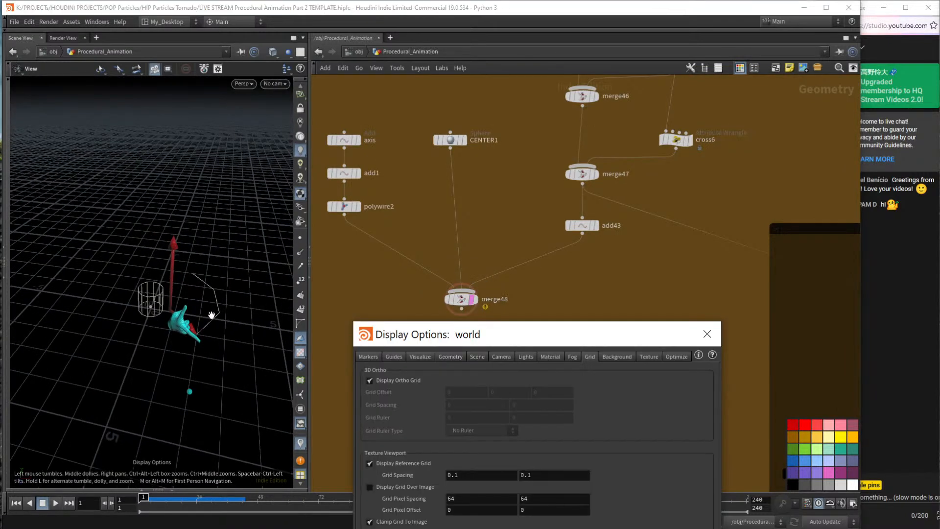
{"action": "left_click", "coordinate": [385, 381]}
{"action": "left_click", "coordinate": [707, 334]}
Examine the hand and arrows against the segmented line from several angles while advancing frame by frame to frame 3.
{"action": "mouse_move", "coordinate": [191, 299]}
{"action": "left_mouse_down"}
{"action": "mouse_move", "coordinate": [176, 331]}
{"action": "mouse_move", "coordinate": [140, 283]}
{"action": "mouse_move", "coordinate": [188, 313]}
{"action": "left_mouse_up"}
{"action": "middle_click_drag", "start_coordinate": [187, 313], "coordinate": [211, 343]}
{"action": "left_click_drag", "start_coordinate": [210, 343], "coordinate": [123, 360]}
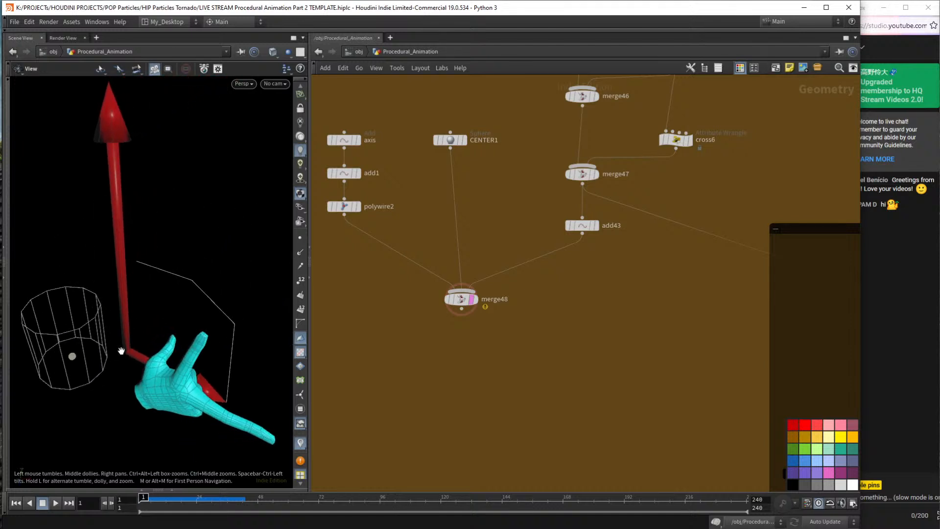
{"action": "left_click_drag", "start_coordinate": [194, 362], "coordinate": [161, 295]}
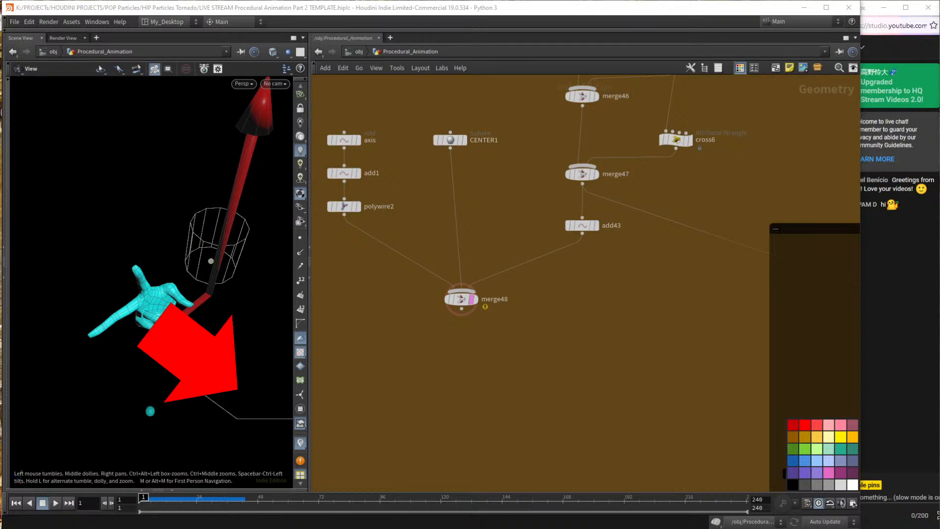
{"action": "left_click_drag", "start_coordinate": [209, 316], "coordinate": [240, 305]}
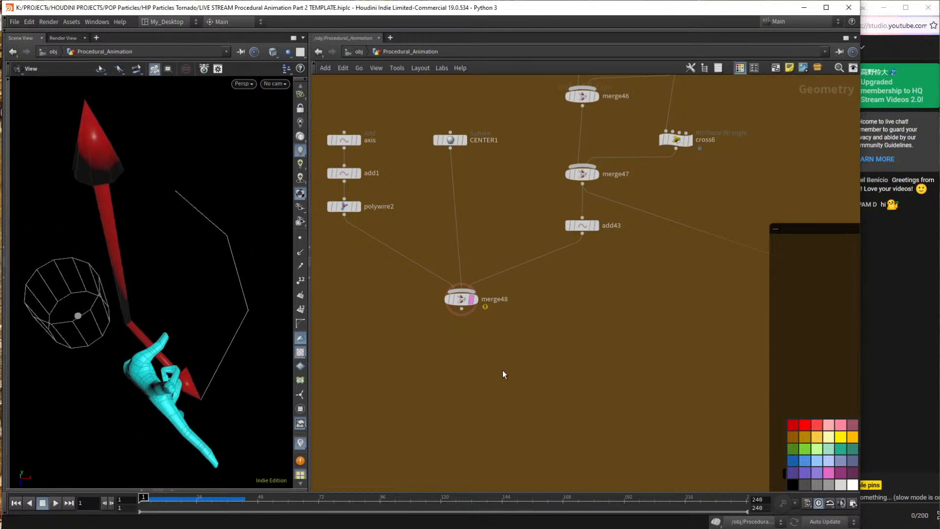
{"action": "key", "text": "Right"}
{"action": "left_click_drag", "start_coordinate": [212, 277], "coordinate": [206, 316]}
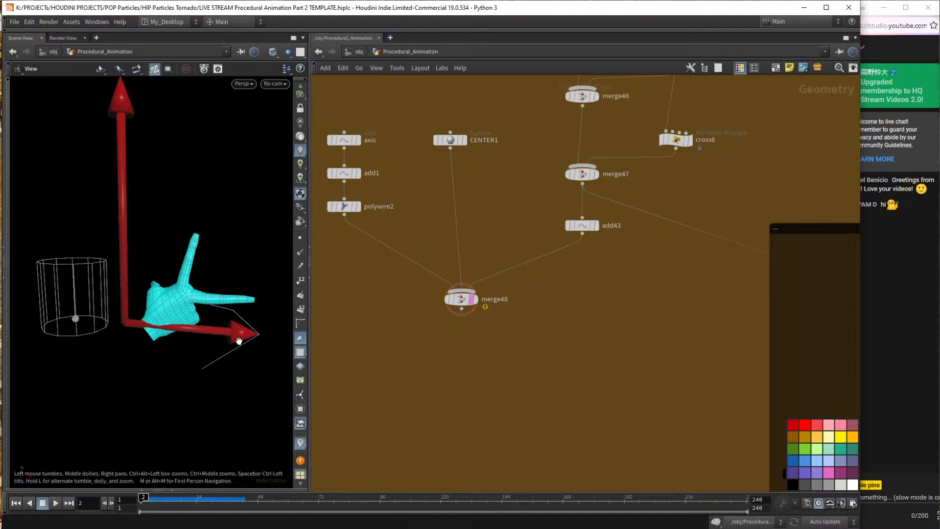
{"action": "left_click_drag", "start_coordinate": [266, 331], "coordinate": [245, 299]}
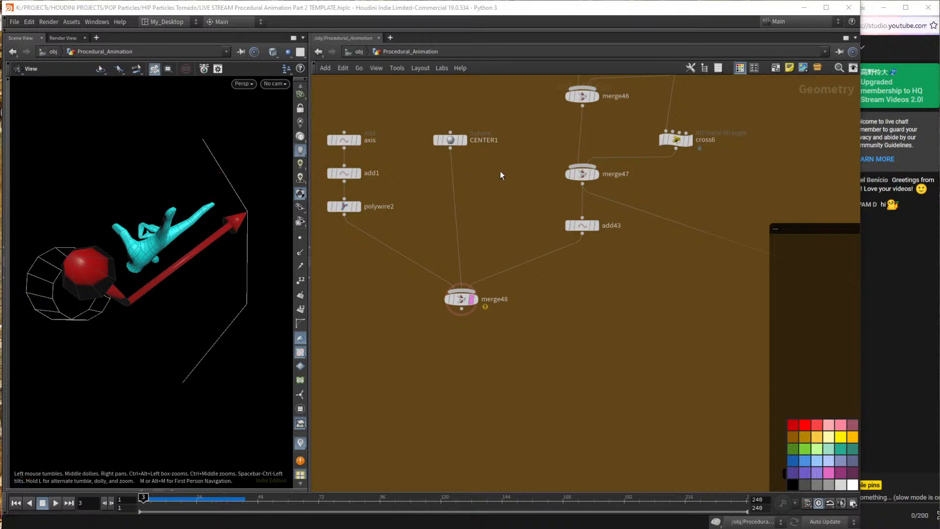
Display the popnet node in the Orbiting Force box of Basic Concept #1.
{"action": "scroll", "coordinate": [397, 219], "scroll_direction": "down", "scroll_amount": 3}
{"action": "key", "text": "h"}
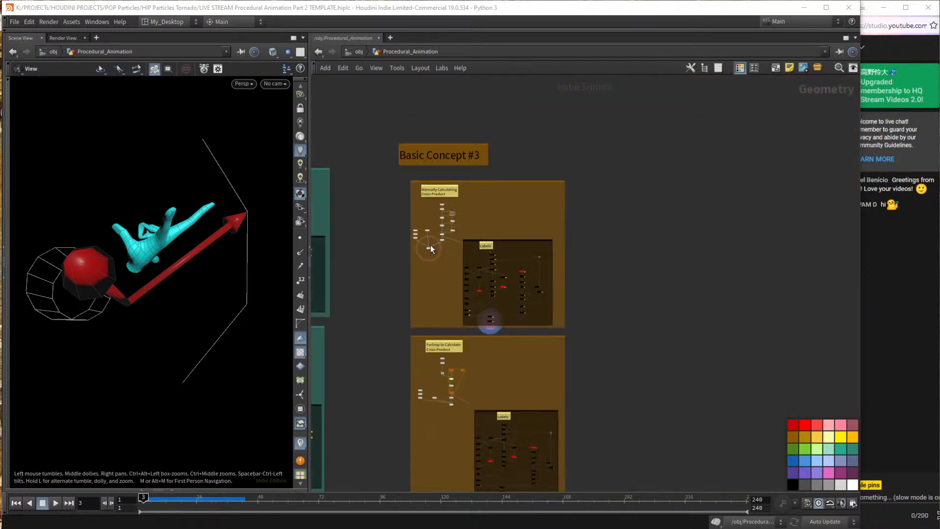
{"action": "scroll", "coordinate": [506, 273], "scroll_direction": "up", "scroll_amount": 15}
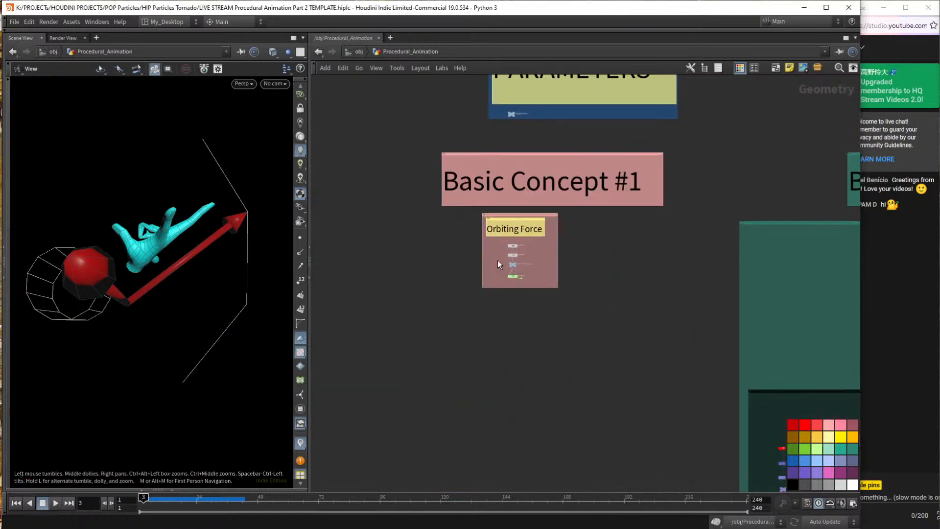
{"action": "left_click", "coordinate": [512, 288]}
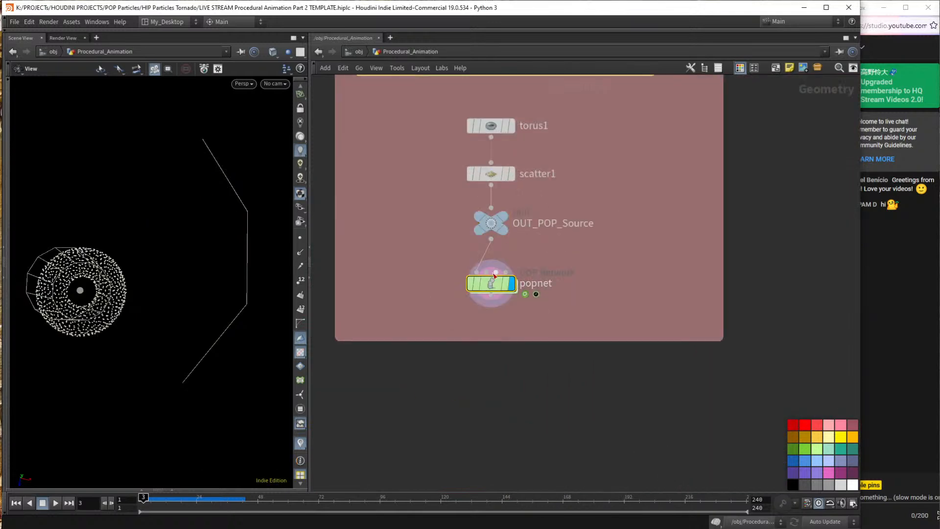
Play the orbiting particle simulation, examine its swirl from the side and from above, and return to frame 1.
{"action": "left_click_drag", "start_coordinate": [182, 293], "coordinate": [101, 311]}
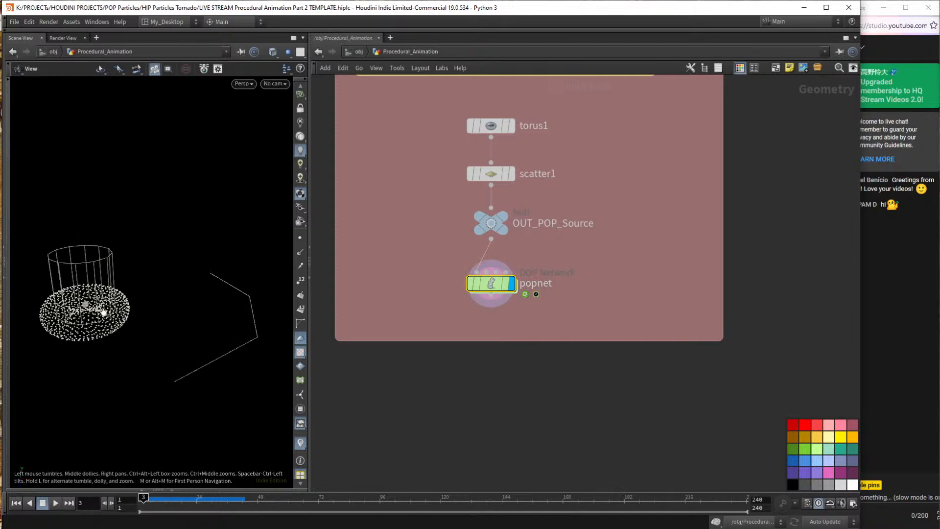
{"action": "right_click_drag", "start_coordinate": [103, 312], "coordinate": [171, 320]}
{"action": "key", "text": "Up"}
{"action": "key", "text": "Up"}
{"action": "left_click_drag", "start_coordinate": [120, 321], "coordinate": [198, 324]}
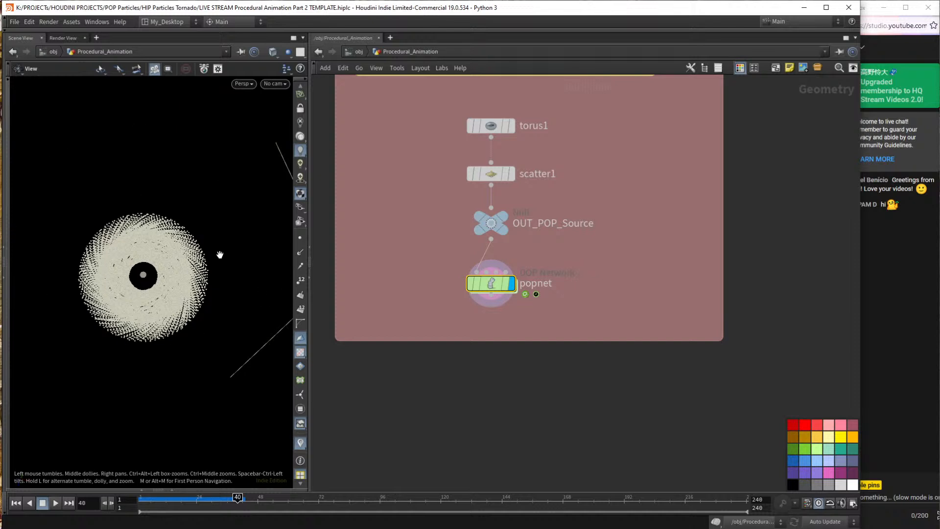
{"action": "left_click_drag", "start_coordinate": [245, 214], "coordinate": [243, 261]}
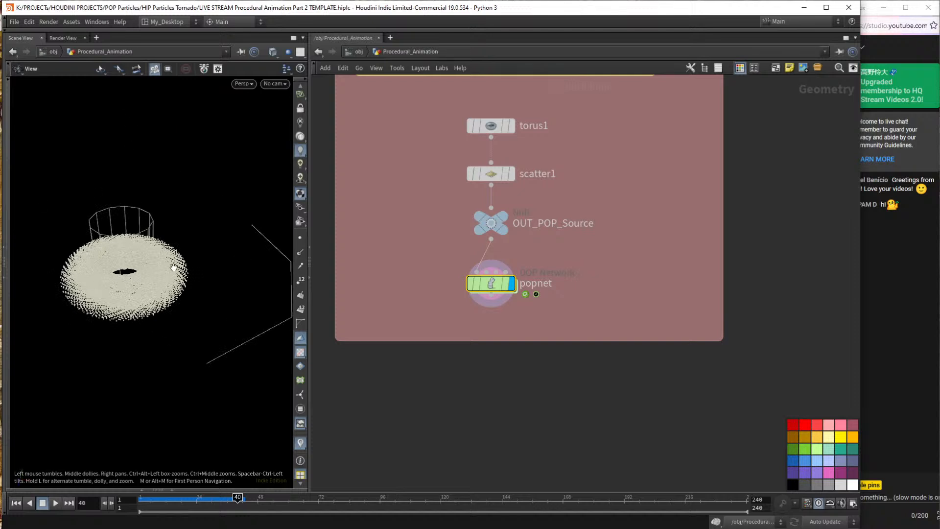
{"action": "left_click_drag", "start_coordinate": [198, 190], "coordinate": [171, 256]}
{"action": "right_click_drag", "start_coordinate": [172, 257], "coordinate": [183, 269]}
{"action": "key", "text": "Up"}
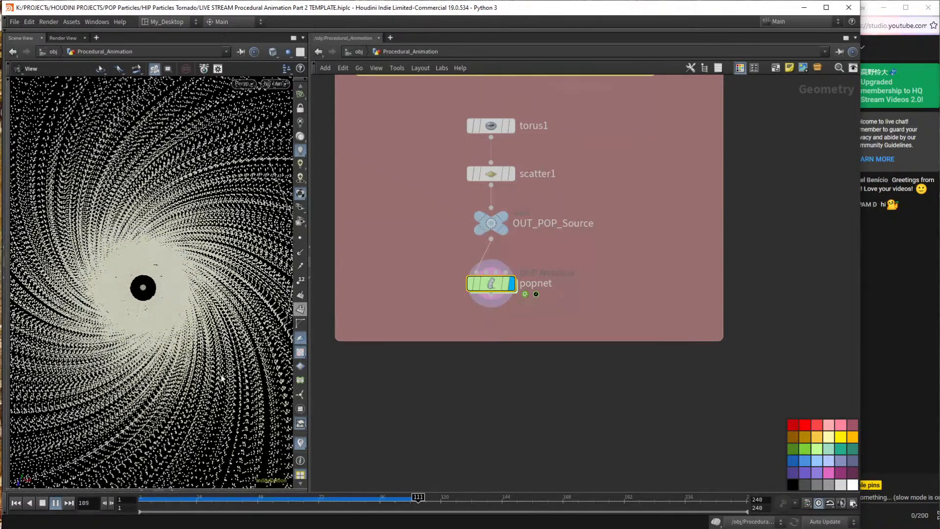
{"action": "key", "text": "ctrl+Up"}
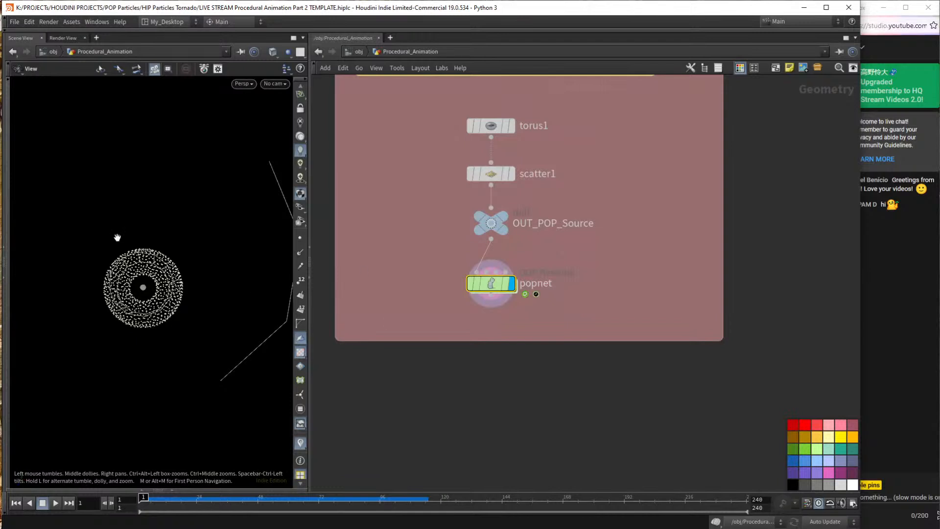
Display merge49 in the Forloop to Calculate Cross Product box, view its segmented line around the center, and select foreach_end1.
{"action": "scroll", "coordinate": [599, 326], "scroll_direction": "down", "scroll_amount": 10}
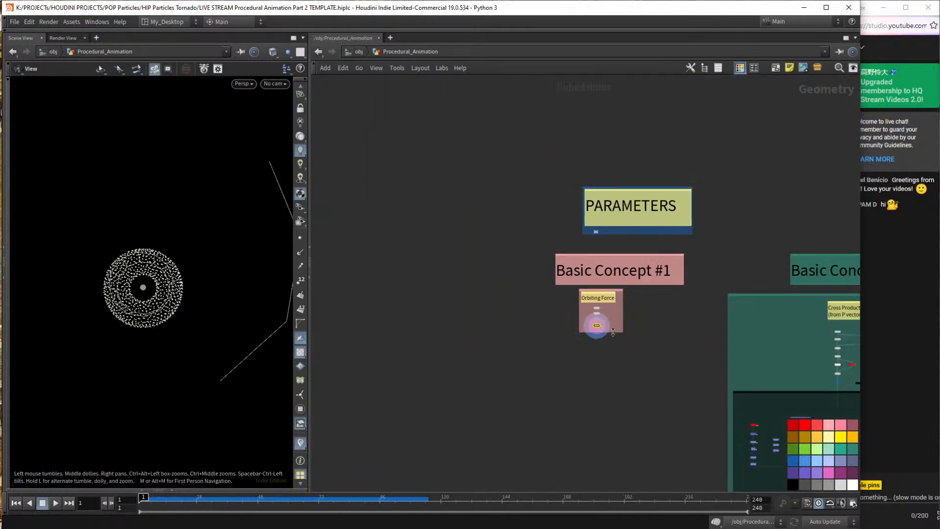
{"action": "middle_click_drag", "start_coordinate": [709, 354], "coordinate": [351, 214]}
{"action": "middle_click_drag", "start_coordinate": [677, 318], "coordinate": [488, 158]}
{"action": "middle_click_drag", "start_coordinate": [576, 255], "coordinate": [576, 166]}
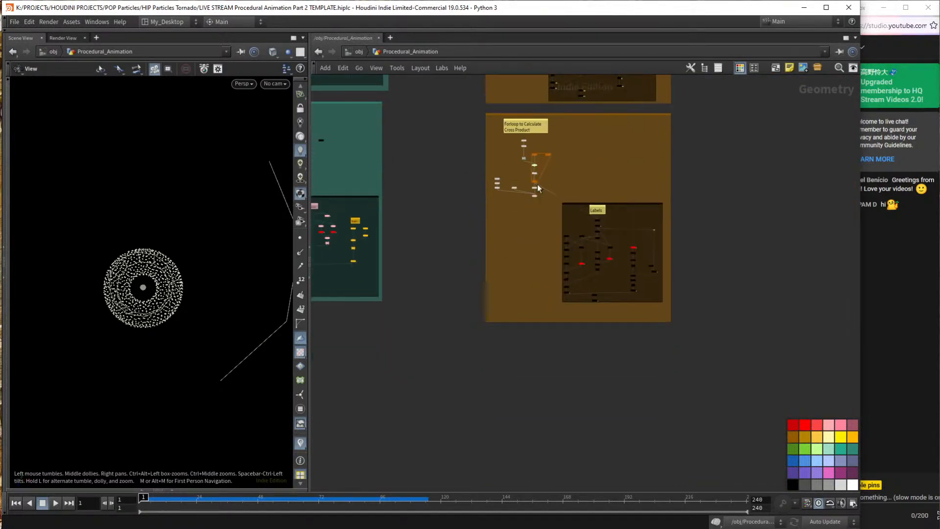
{"action": "scroll", "coordinate": [605, 165], "scroll_direction": "up", "scroll_amount": 4}
{"action": "scroll", "coordinate": [586, 182], "scroll_direction": "up", "scroll_amount": 4}
{"action": "middle_click_drag", "start_coordinate": [392, 93], "coordinate": [517, 222]}
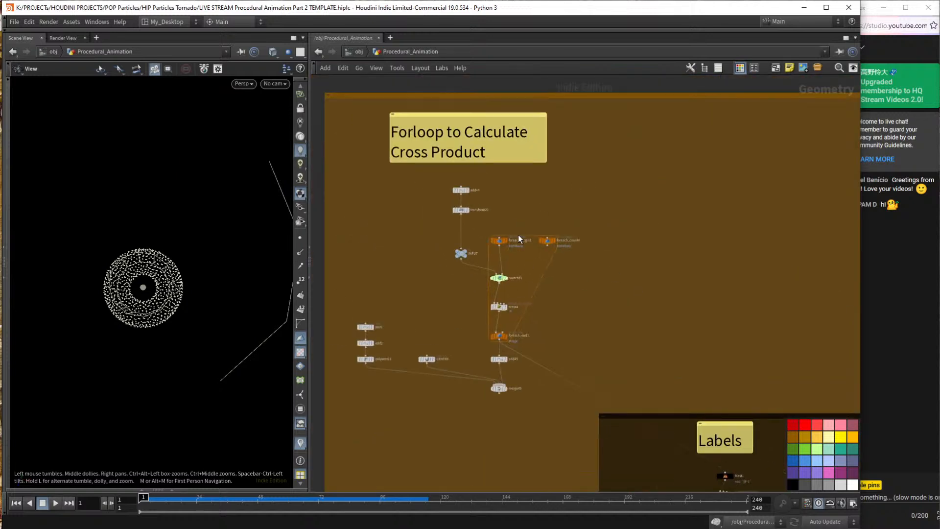
{"action": "scroll", "coordinate": [512, 366], "scroll_direction": "up", "scroll_amount": 4}
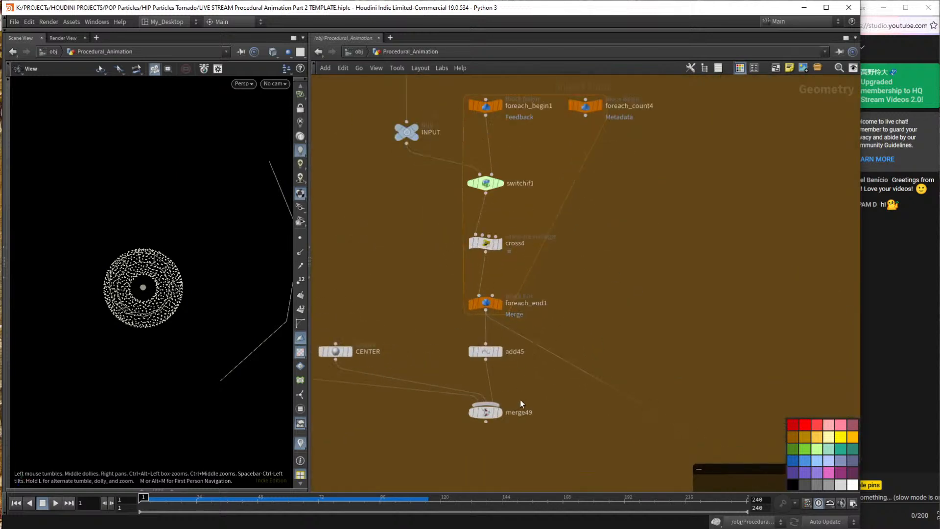
{"action": "left_click", "coordinate": [502, 414]}
{"action": "left_click_drag", "start_coordinate": [155, 287], "coordinate": [220, 263]}
{"action": "mouse_move", "coordinate": [497, 412]}
{"action": "left_click", "coordinate": [503, 429]}
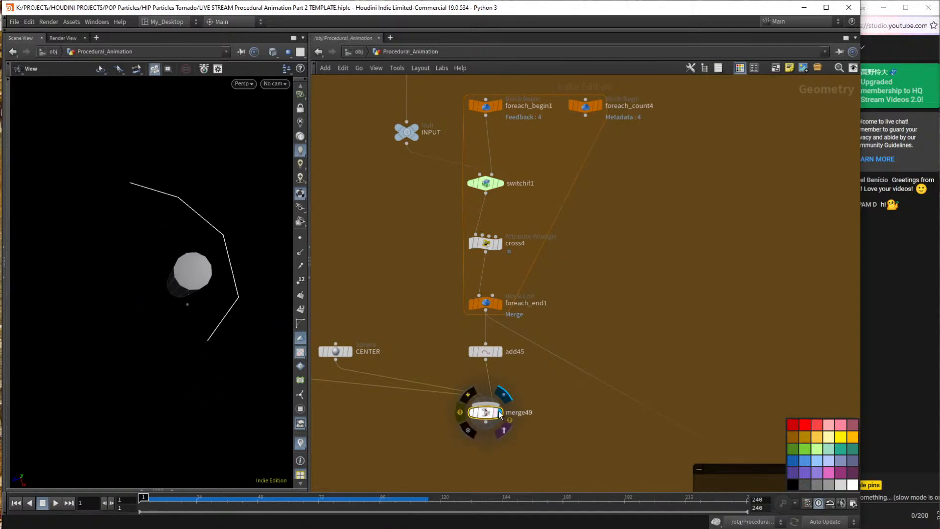
{"action": "left_click", "coordinate": [485, 302]}
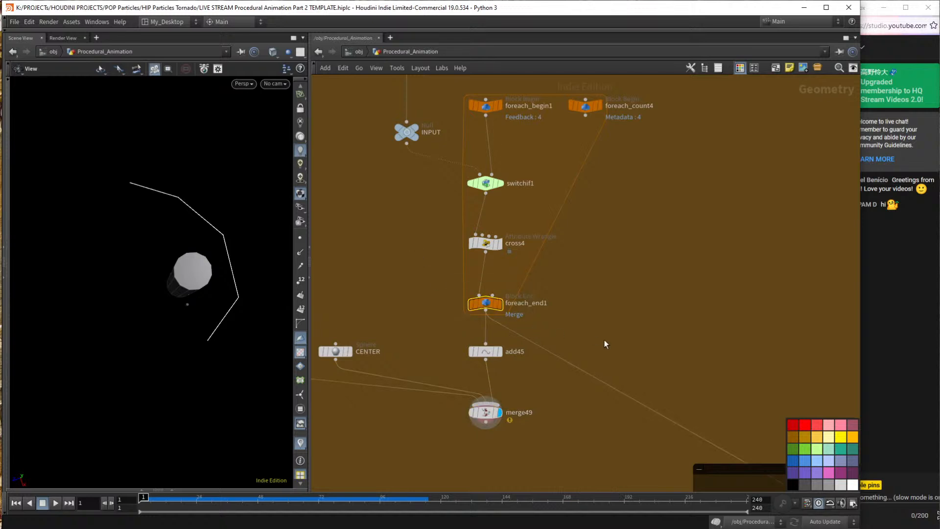
Examine the three chained cross wrangle nodes in the Manually Calculating Cross Product network.
{"action": "scroll", "coordinate": [576, 293], "scroll_direction": "down", "scroll_amount": 3}
{"action": "middle_click_drag", "start_coordinate": [637, 284], "coordinate": [632, 490]}
{"action": "middle_click_drag", "start_coordinate": [473, 83], "coordinate": [465, 461]}
{"action": "middle_click_drag", "start_coordinate": [461, 98], "coordinate": [542, 321]}
{"action": "left_click", "coordinate": [602, 220]}
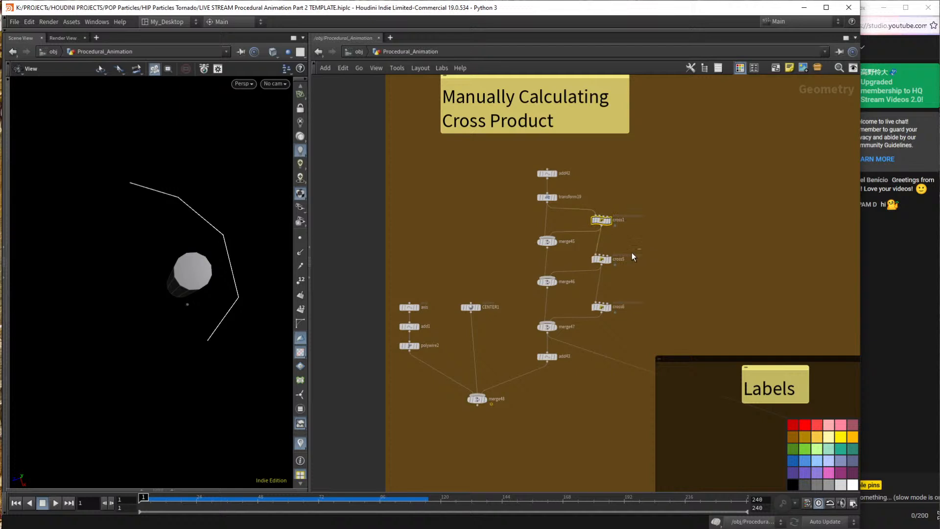
{"action": "left_click_drag", "start_coordinate": [591, 267], "coordinate": [591, 268]}
{"action": "left_click_drag", "start_coordinate": [654, 291], "coordinate": [531, 336]}
{"action": "left_click_drag", "start_coordinate": [631, 253], "coordinate": [542, 286]}
{"action": "left_click_drag", "start_coordinate": [635, 201], "coordinate": [541, 246]}
Return to the Forloop to Calculate Cross Product network and inspect the parameters and code of the cross4 wrangle.
{"action": "middle_click_drag", "start_coordinate": [619, 441], "coordinate": [612, 31]}
{"action": "middle_click_drag", "start_coordinate": [603, 170], "coordinate": [584, 4]}
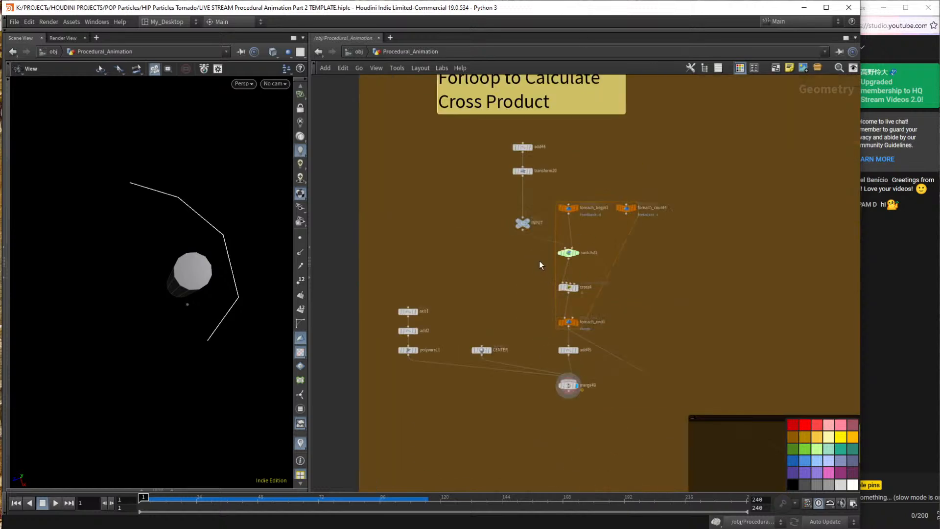
{"action": "left_click_drag", "start_coordinate": [520, 267], "coordinate": [652, 304]}
{"action": "key", "text": "p"}
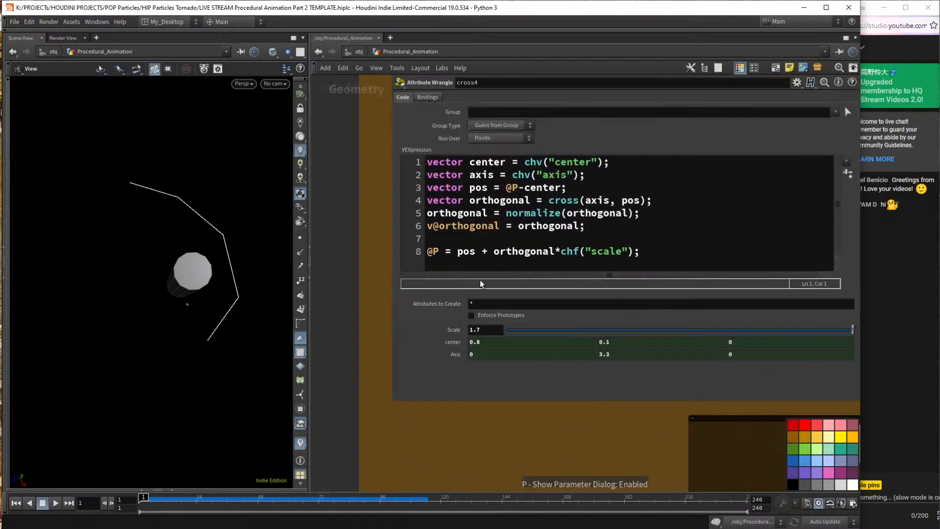
{"action": "key", "text": "p"}
Display the foreach_end1 parameters in a smaller pane beside the nodes and raise the loop's Iterations to 10.
{"action": "left_click_drag", "start_coordinate": [536, 313], "coordinate": [608, 328]}
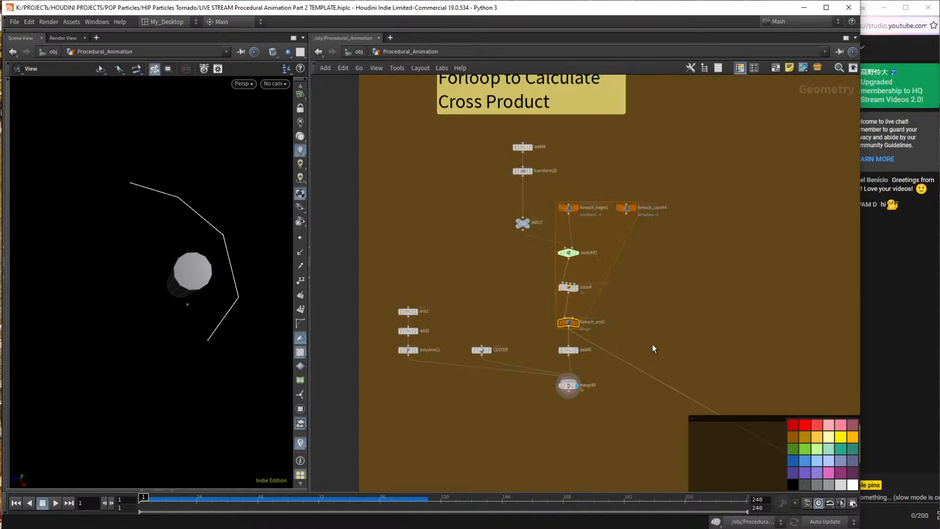
{"action": "key", "text": "p"}
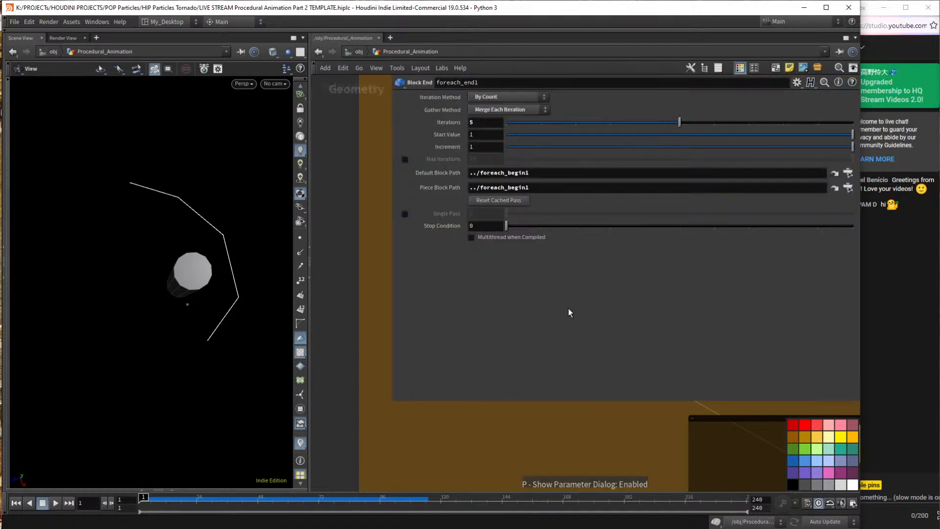
{"action": "left_click_drag", "start_coordinate": [394, 402], "coordinate": [632, 320]}
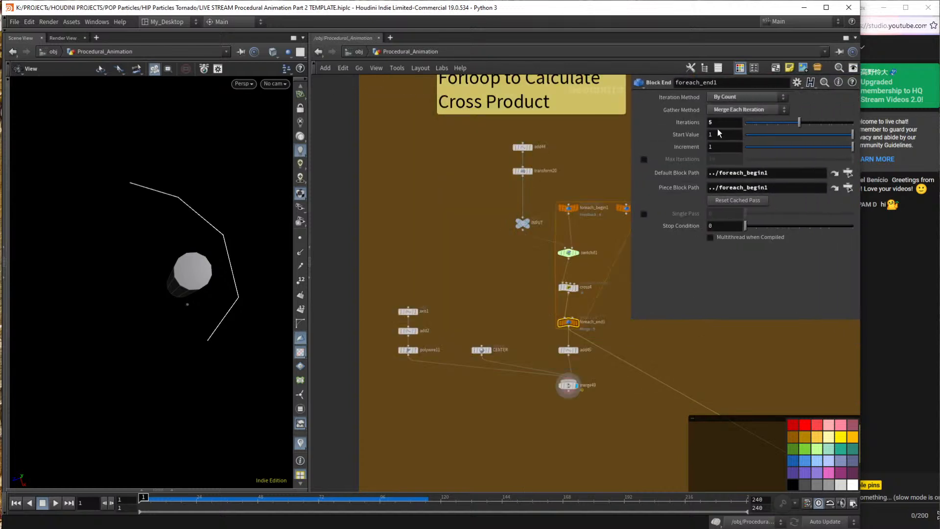
{"action": "scroll", "coordinate": [727, 124], "scroll_direction": "up", "scroll_amount": 5}
{"action": "middle_click_drag", "start_coordinate": [126, 273], "coordinate": [162, 267]}
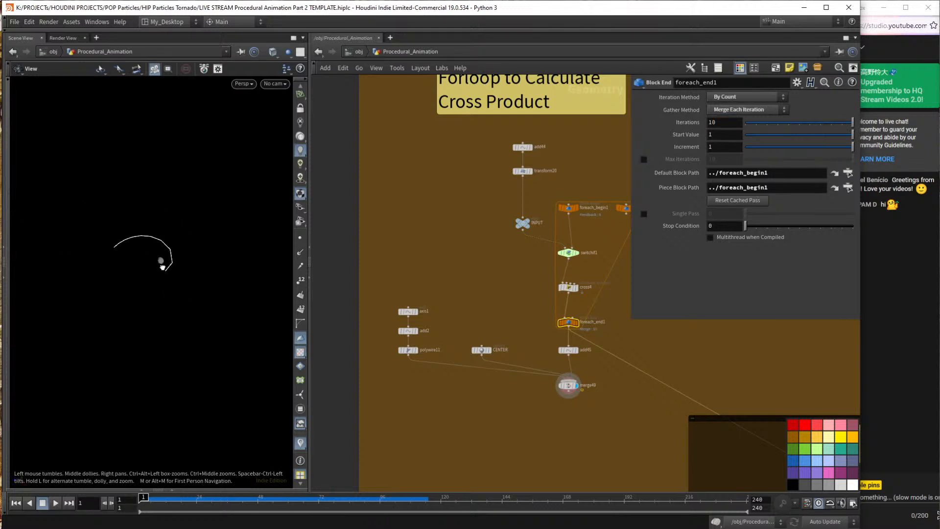
Increase the Iterations of the foreach_end1 block to 163.
{"action": "left_click", "coordinate": [716, 121]}
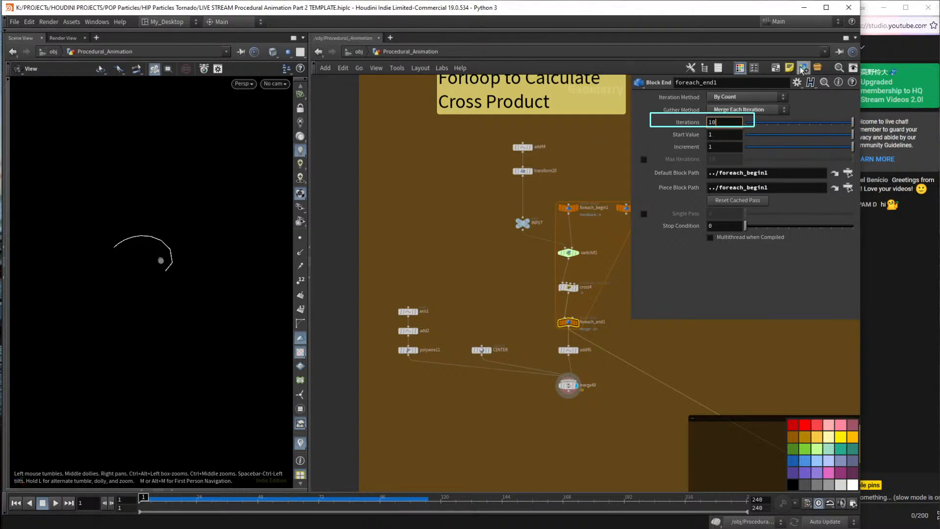
{"action": "key", "text": "BackSpace"}
{"action": "type", "text": "5"}
{"action": "key", "text": "Return"}
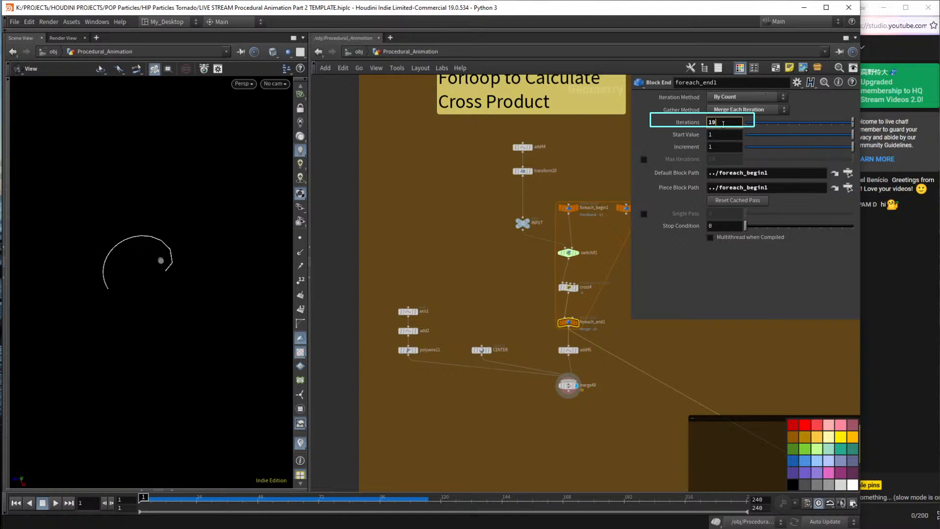
{"action": "scroll", "coordinate": [723, 124], "scroll_direction": "up", "scroll_amount": 17}
{"action": "scroll", "coordinate": [725, 125], "scroll_direction": "up", "scroll_amount": 6}
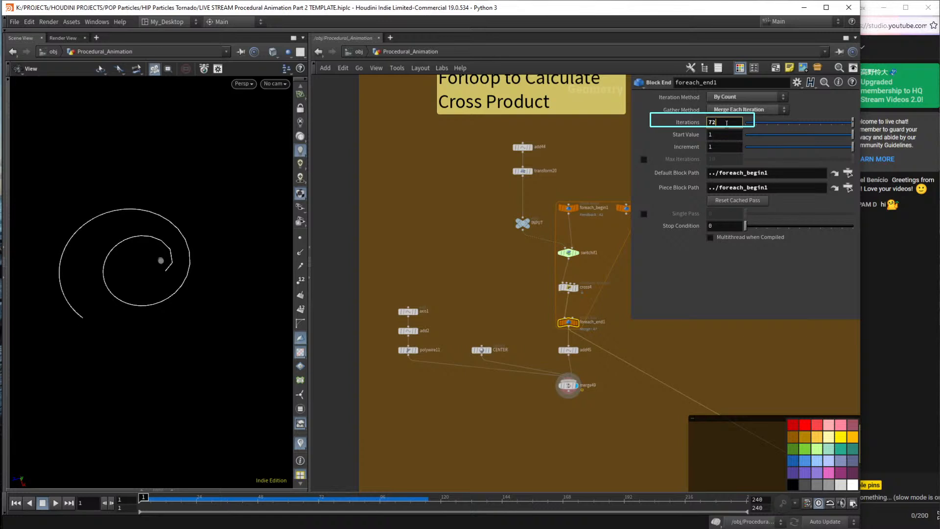
{"action": "scroll", "coordinate": [730, 124], "scroll_direction": "up", "scroll_amount": 4}
{"action": "scroll", "coordinate": [731, 122], "scroll_direction": "up", "scroll_amount": 14}
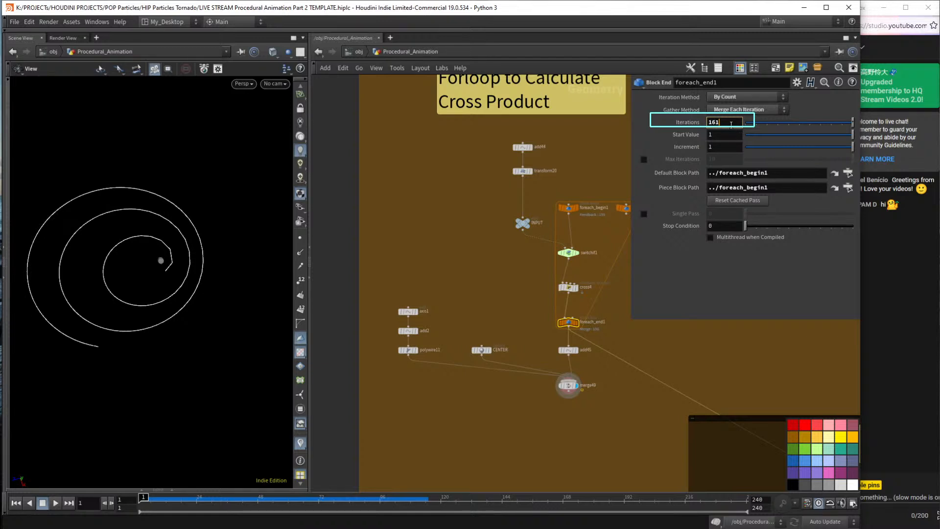
{"action": "scroll", "coordinate": [730, 124], "scroll_direction": "up", "scroll_amount": 2}
View the spiral curve in the Top view, then tumble back to a perspective side angle.
{"action": "left_click_drag", "start_coordinate": [168, 294], "coordinate": [191, 248]}
{"action": "left_click", "coordinate": [244, 83]}
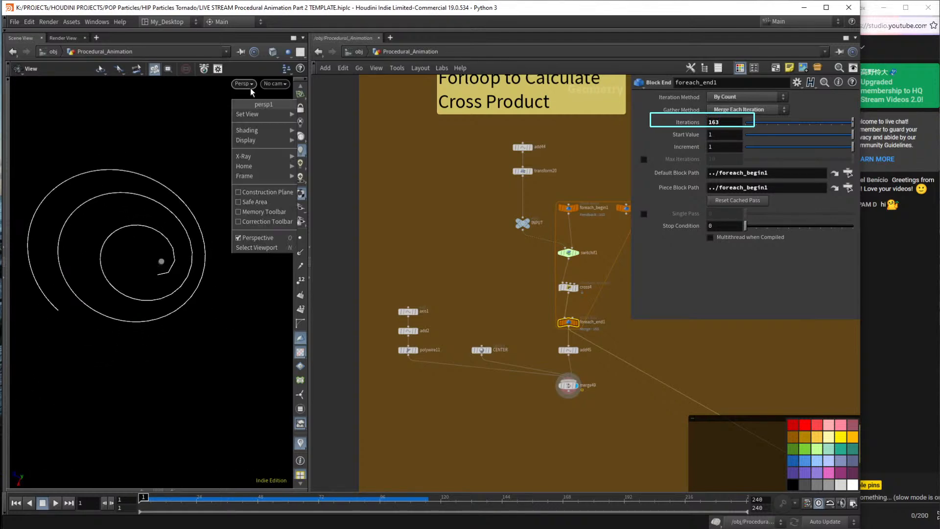
{"action": "mouse_move", "coordinate": [248, 118]}
{"action": "left_click", "coordinate": [319, 127]}
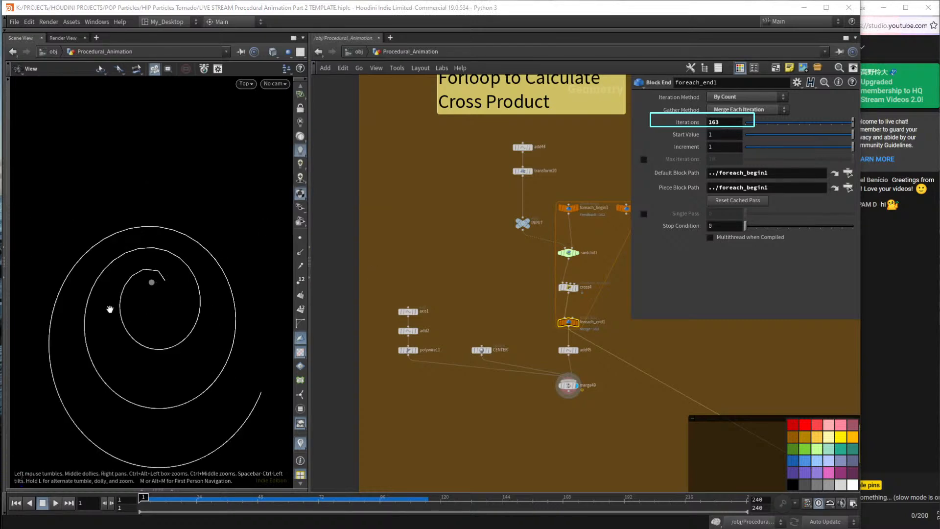
{"action": "left_click_drag", "start_coordinate": [189, 274], "coordinate": [189, 223]}
Examine the center and axis parameters of the cross4 wrangle and the Point 0 values of the axis1 node.
{"action": "left_click", "coordinate": [568, 287]}
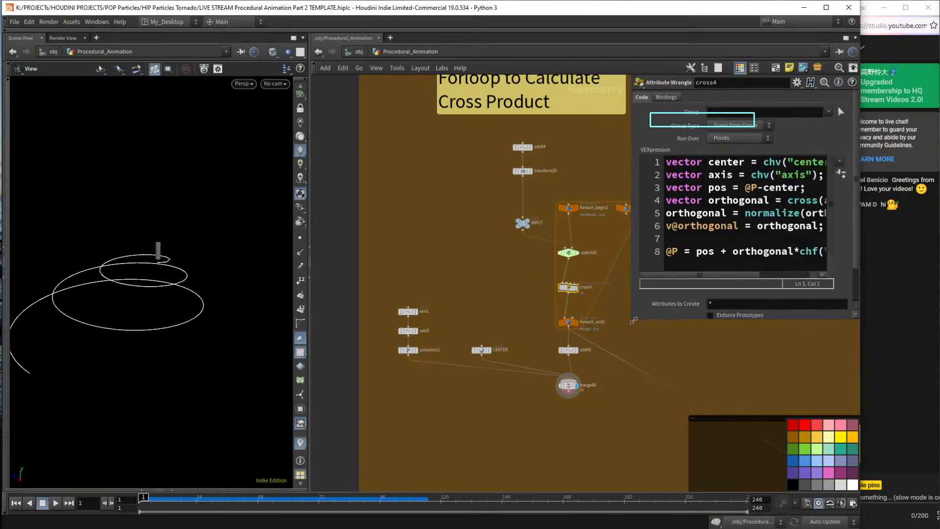
{"action": "left_click_drag", "start_coordinate": [625, 324], "coordinate": [422, 371]}
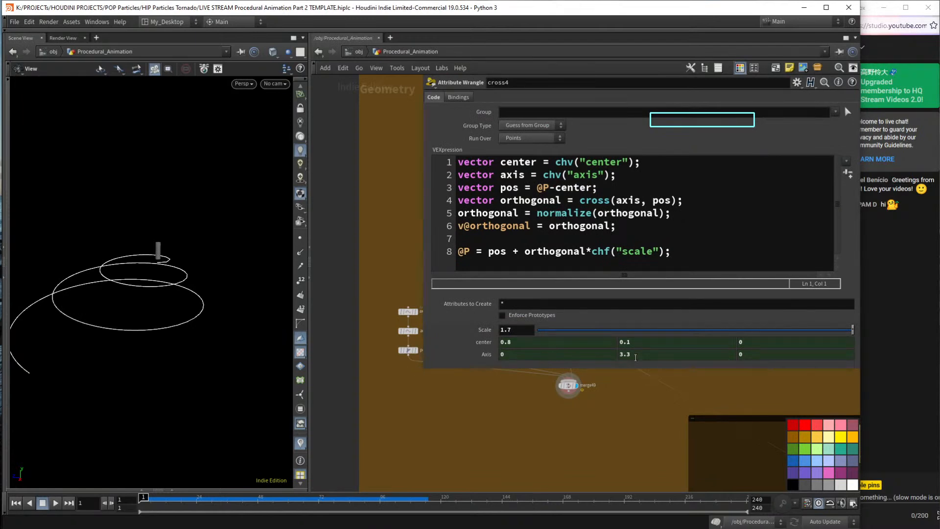
{"action": "left_click_drag", "start_coordinate": [423, 372], "coordinate": [641, 355]}
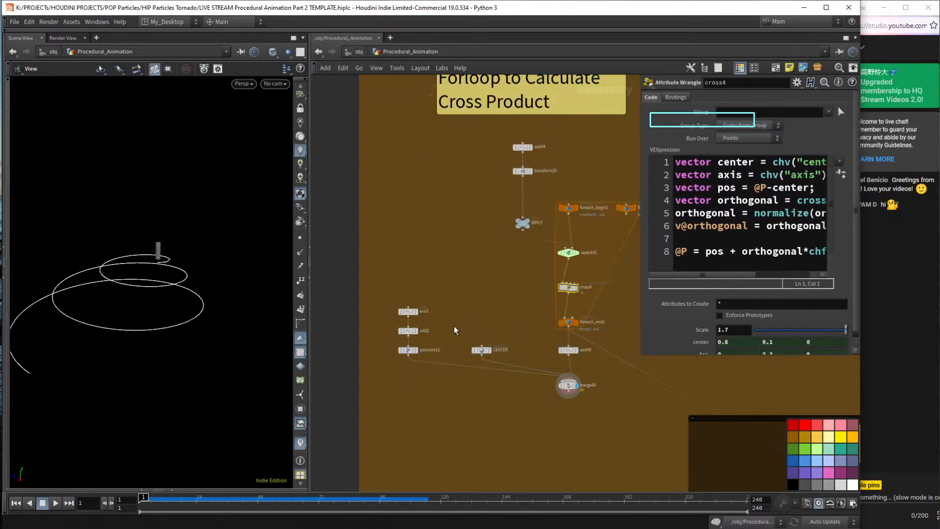
{"action": "left_click", "coordinate": [408, 312]}
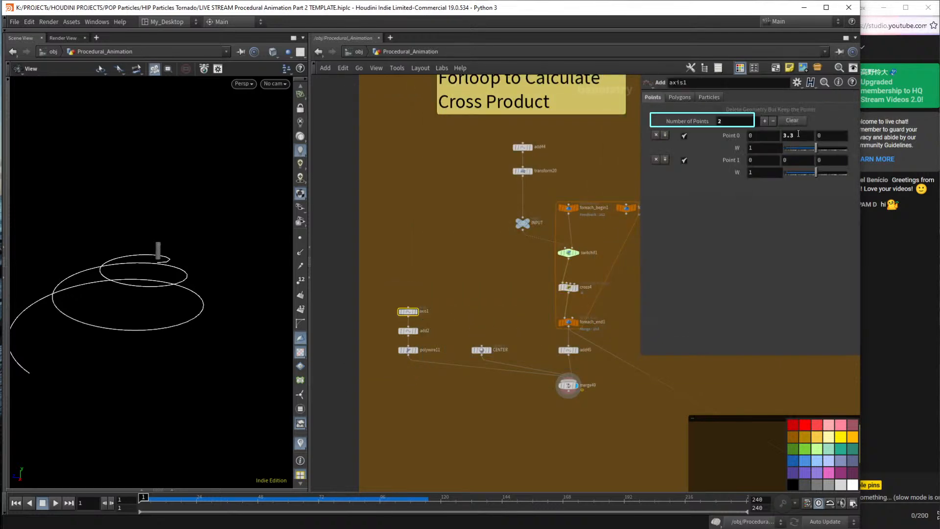
{"action": "left_click_drag", "start_coordinate": [794, 136], "coordinate": [770, 133]}
{"action": "left_click", "coordinate": [584, 442]}
{"action": "left_click", "coordinate": [568, 287]}
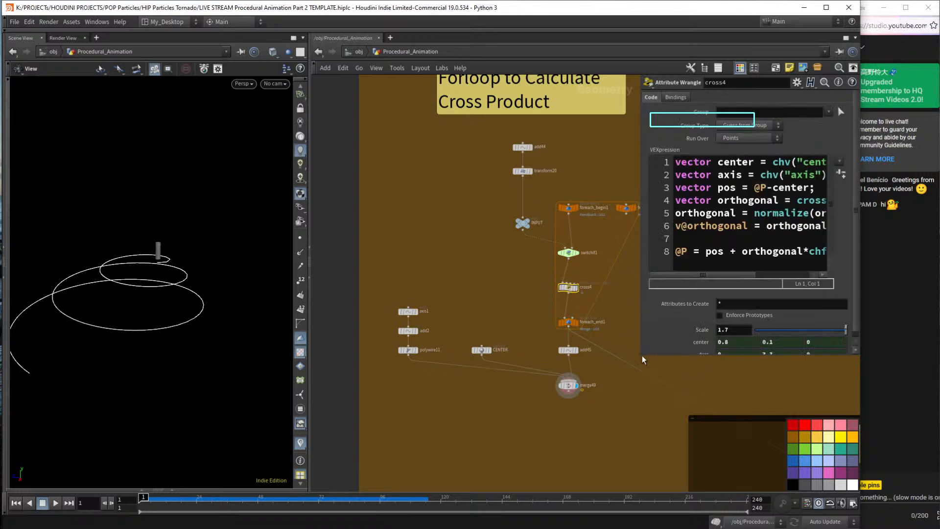
Reset the X value of the CENTER sphere's Center to 0 and inspect the spiral from above and from the side.
{"action": "mouse_move", "coordinate": [643, 357]}
{"action": "left_mouse_down"}
{"action": "mouse_move", "coordinate": [489, 361]}
{"action": "mouse_move", "coordinate": [658, 357]}
{"action": "left_mouse_up"}
{"action": "left_click", "coordinate": [481, 350]}
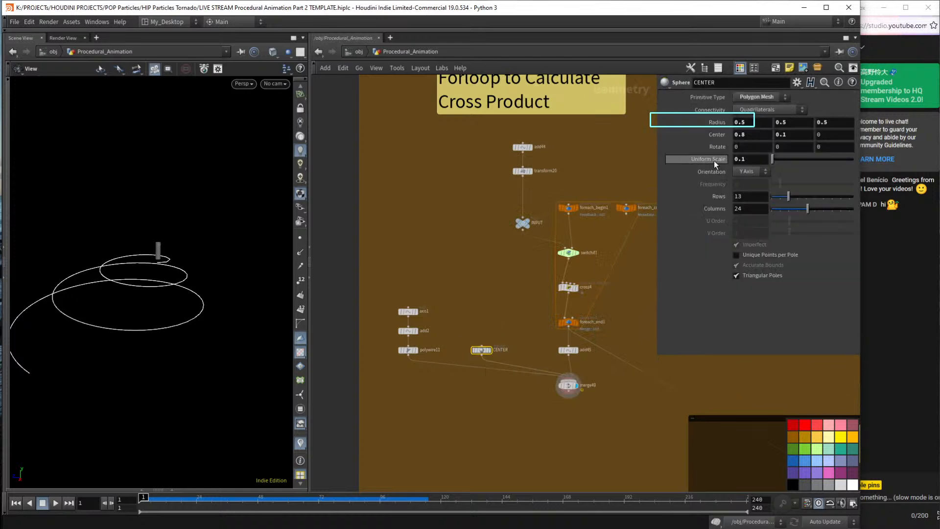
{"action": "middle_click", "coordinate": [757, 135], "text": "ctrl"}
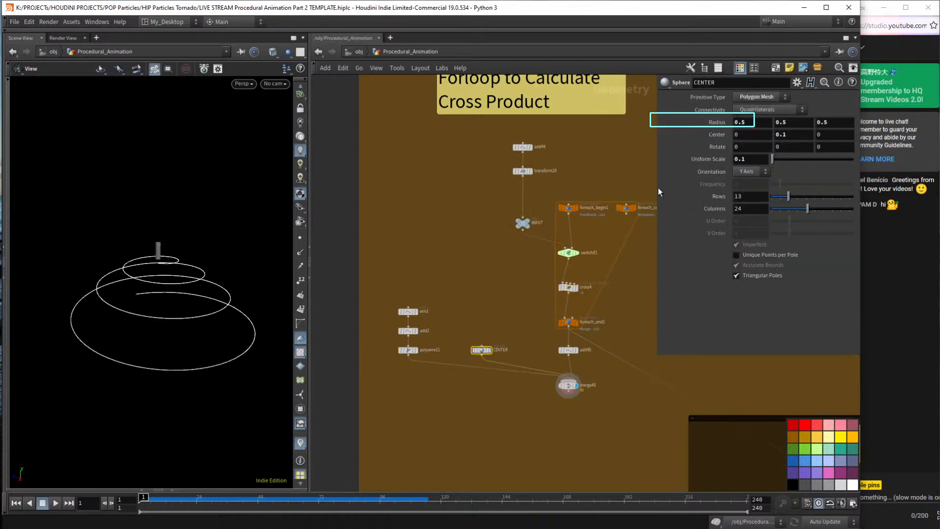
{"action": "left_click_drag", "start_coordinate": [212, 233], "coordinate": [178, 307]}
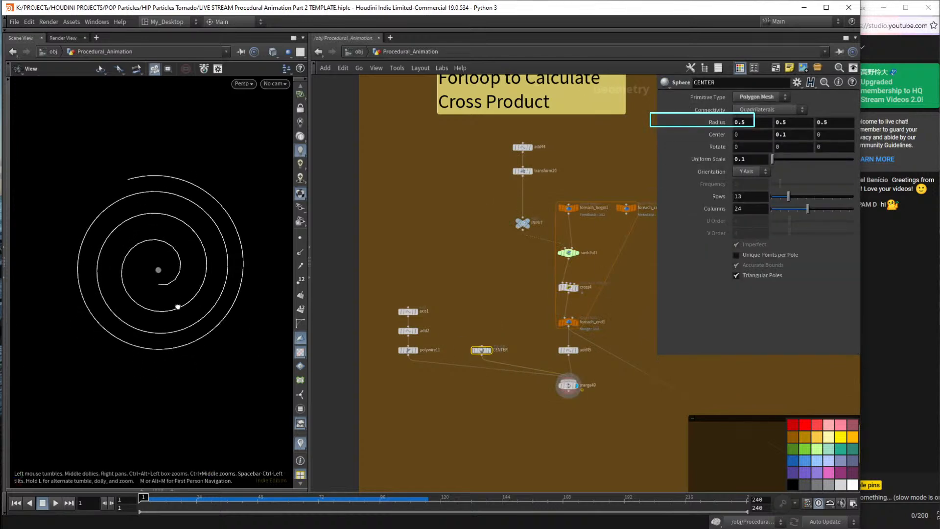
{"action": "left_click_drag", "start_coordinate": [204, 269], "coordinate": [186, 260]}
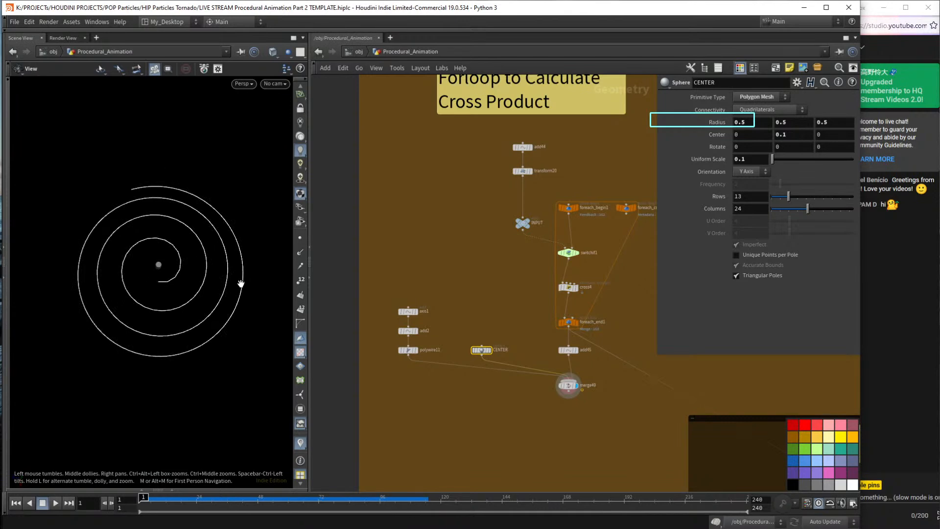
{"action": "left_click_drag", "start_coordinate": [224, 260], "coordinate": [217, 238]}
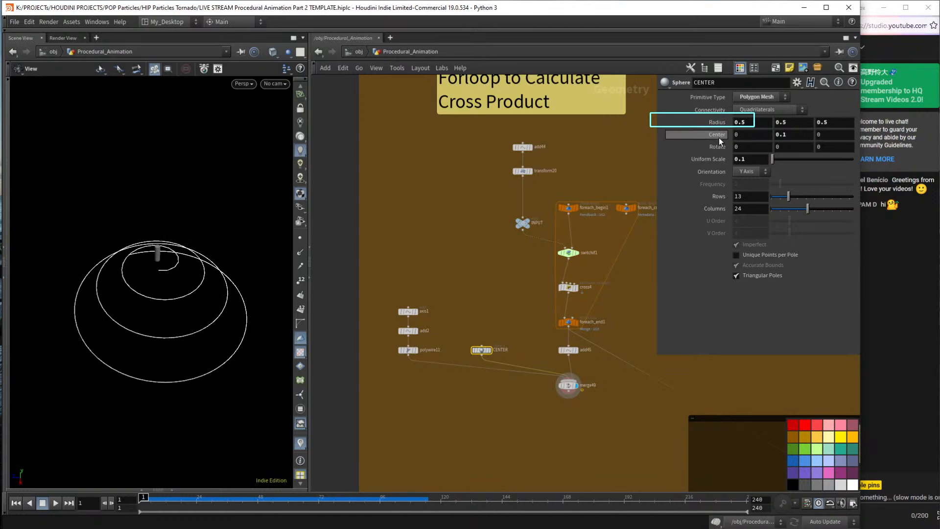
Find the Orbiting Force example in the Procedural_Animation network and go inside its popnet node.
{"action": "scroll", "coordinate": [547, 365], "scroll_direction": "down", "scroll_amount": 6}
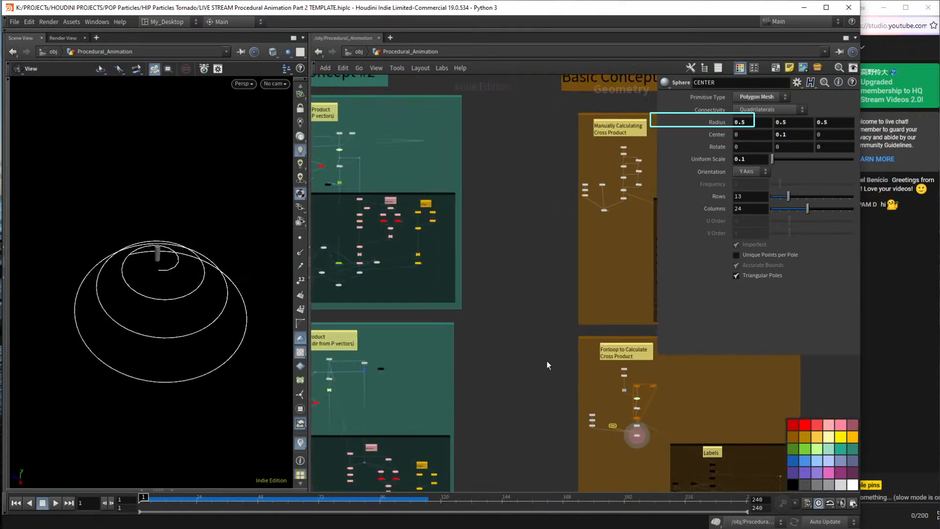
{"action": "middle_click_drag", "start_coordinate": [547, 364], "coordinate": [685, 490]}
{"action": "middle_click_drag", "start_coordinate": [391, 395], "coordinate": [637, 386]}
{"action": "middle_click_drag", "start_coordinate": [530, 237], "coordinate": [488, 292]}
{"action": "scroll", "coordinate": [482, 292], "scroll_direction": "up", "scroll_amount": 5}
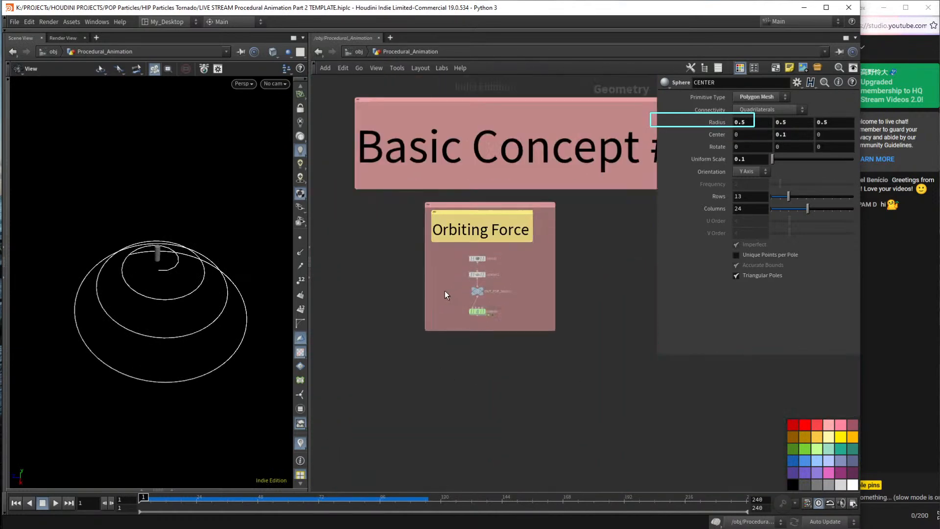
{"action": "scroll", "coordinate": [444, 290], "scroll_direction": "up", "scroll_amount": 4}
{"action": "double_click", "coordinate": [487, 319]}
Show the full VEXpression of popforce1 and examine its axis and center vector definitions.
{"action": "middle_click_drag", "start_coordinate": [477, 352], "coordinate": [542, 338]}
{"action": "left_click_drag", "start_coordinate": [512, 241], "coordinate": [482, 255]}
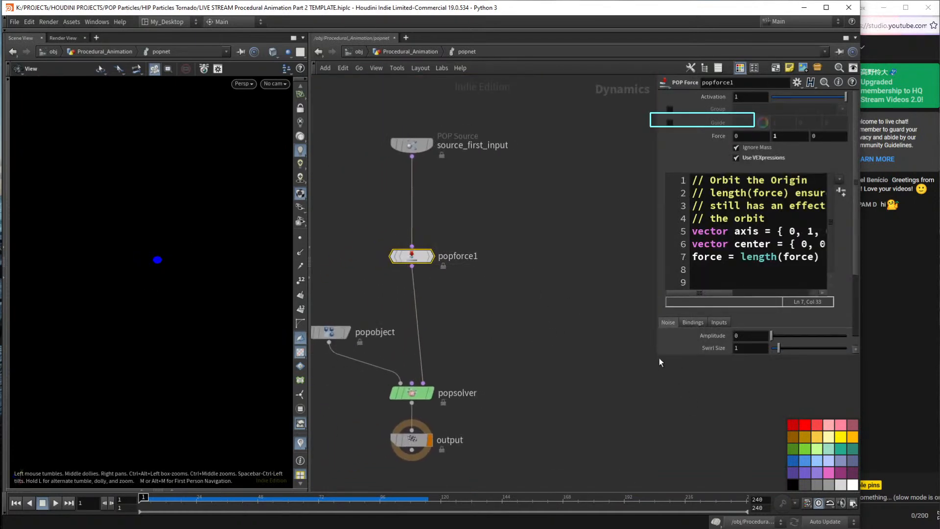
{"action": "left_click_drag", "start_coordinate": [658, 356], "coordinate": [425, 403]}
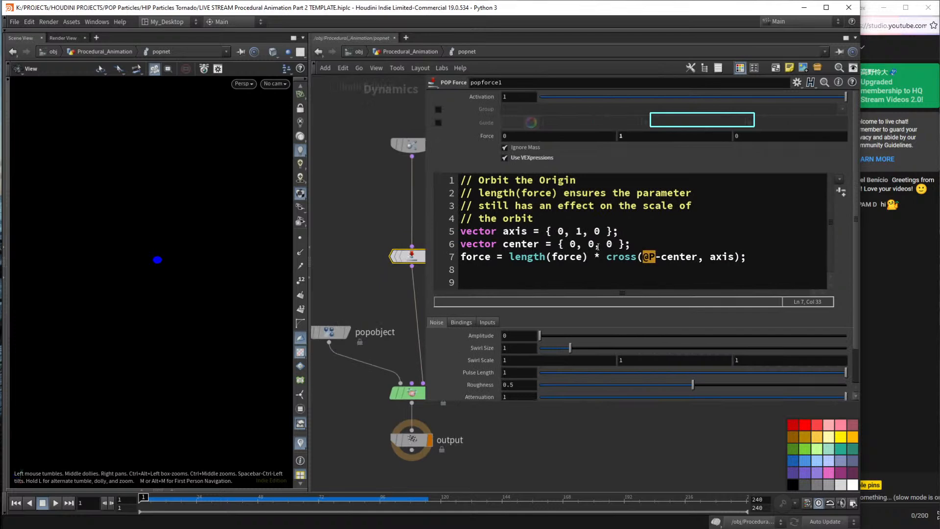
{"action": "left_click_drag", "start_coordinate": [501, 231], "coordinate": [621, 231]}
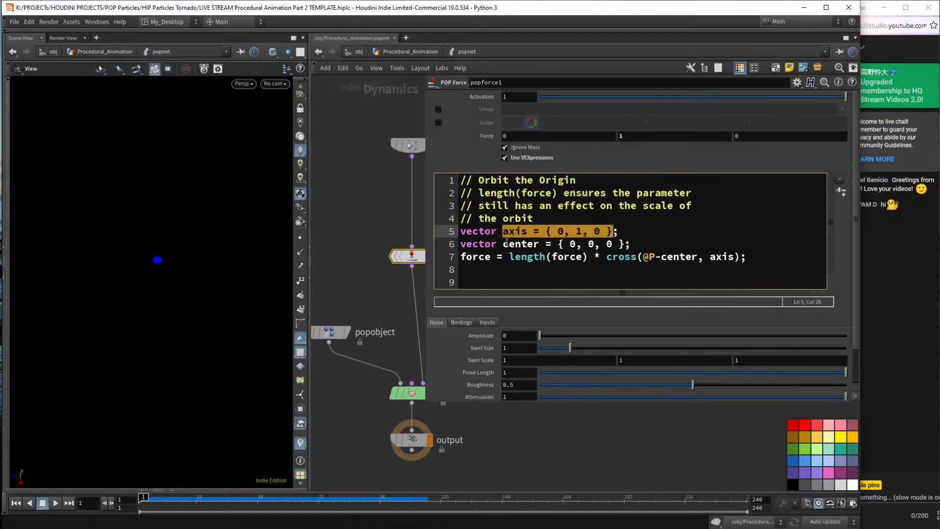
{"action": "left_click_drag", "start_coordinate": [503, 244], "coordinate": [650, 246]}
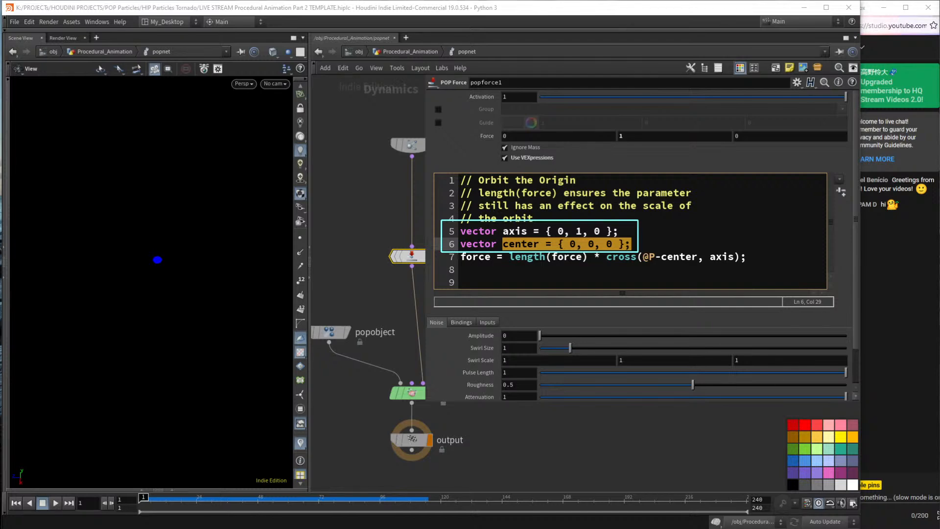
Return to the Procedural_Animation level, shrink the parameter pane and go back to the Forloop to Calculate Cross Product network.
{"action": "left_click", "coordinate": [410, 52]}
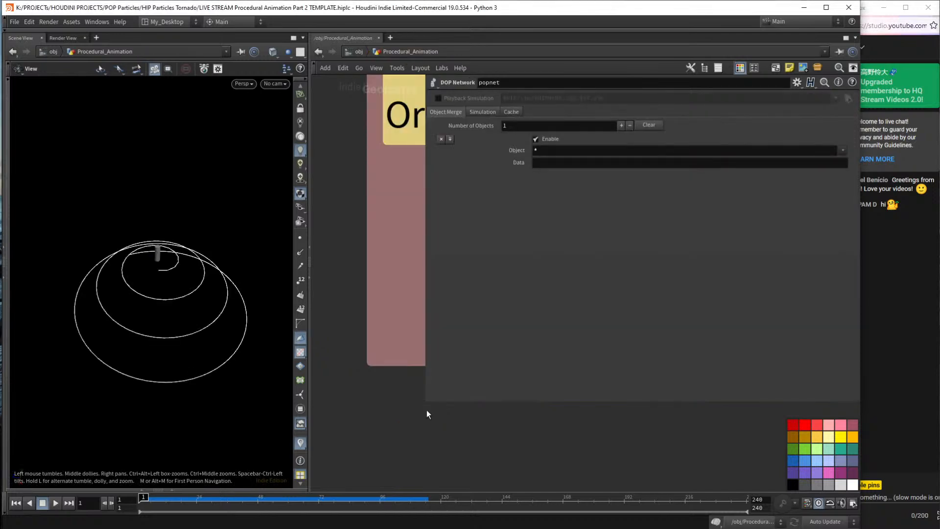
{"action": "left_click_drag", "start_coordinate": [427, 403], "coordinate": [677, 271]}
{"action": "scroll", "coordinate": [660, 356], "scroll_direction": "down", "scroll_amount": 7}
{"action": "middle_click_drag", "start_coordinate": [779, 403], "coordinate": [376, 279]}
{"action": "middle_click_drag", "start_coordinate": [587, 308], "coordinate": [323, 155]}
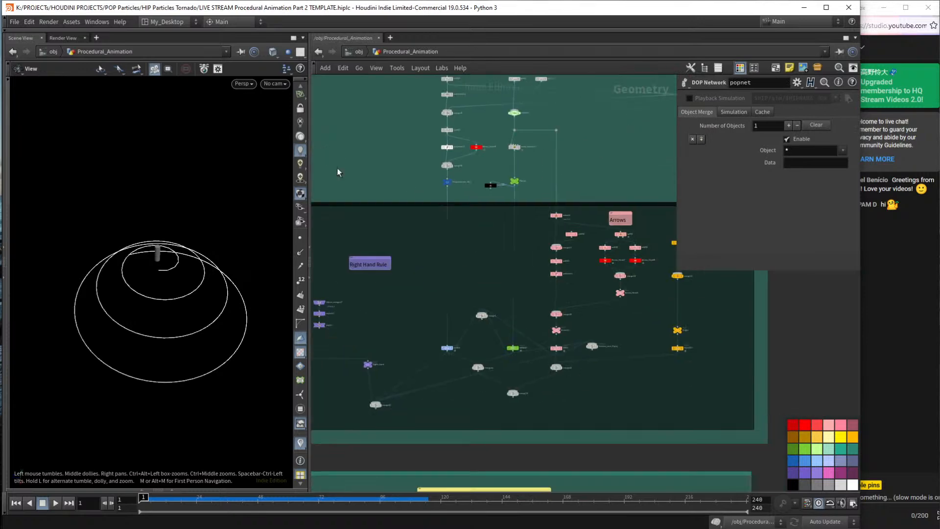
{"action": "scroll", "coordinate": [604, 329], "scroll_direction": "down", "scroll_amount": 6}
{"action": "middle_click_drag", "start_coordinate": [695, 368], "coordinate": [278, 306]}
{"action": "middle_click_drag", "start_coordinate": [407, 303], "coordinate": [590, 251]}
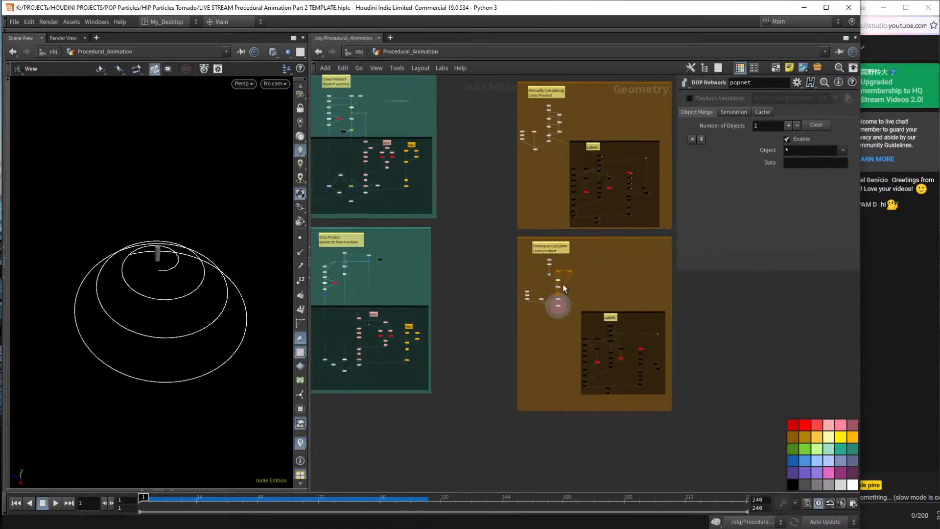
{"action": "scroll", "coordinate": [577, 300], "scroll_direction": "up", "scroll_amount": 10}
{"action": "middle_click_drag", "start_coordinate": [574, 304], "coordinate": [672, 397]}
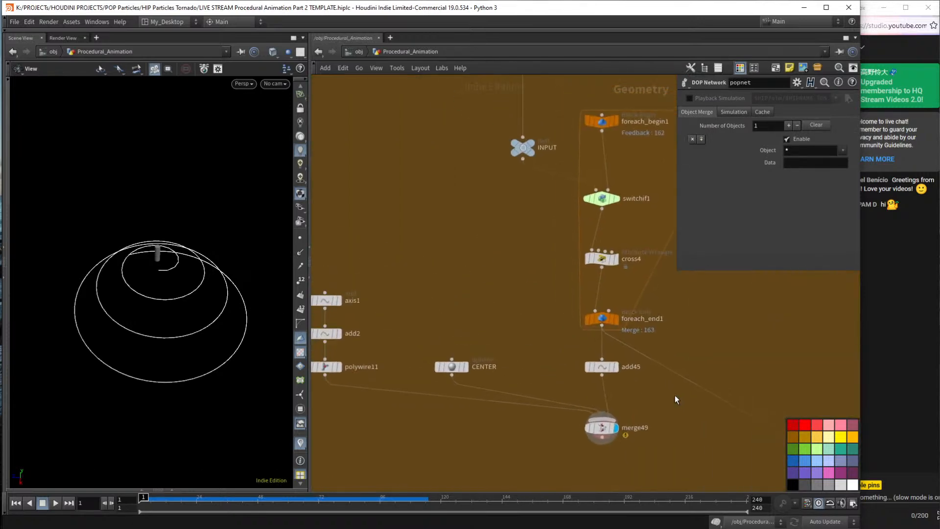
Select the axis1 node to show its points and view the spiral from above.
{"action": "scroll", "coordinate": [620, 375], "scroll_direction": "down", "scroll_amount": 3}
{"action": "left_click_drag", "start_coordinate": [397, 328], "coordinate": [397, 328]}
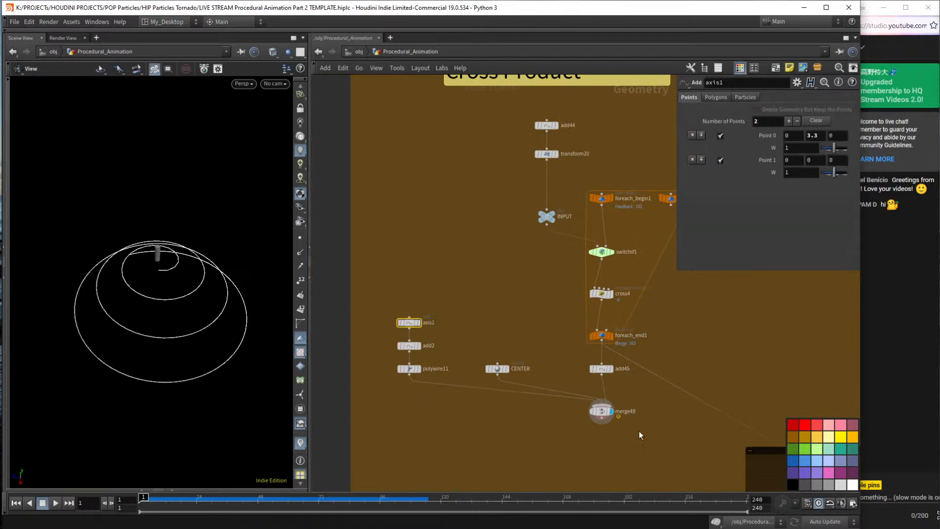
{"action": "left_click_drag", "start_coordinate": [118, 304], "coordinate": [176, 308]}
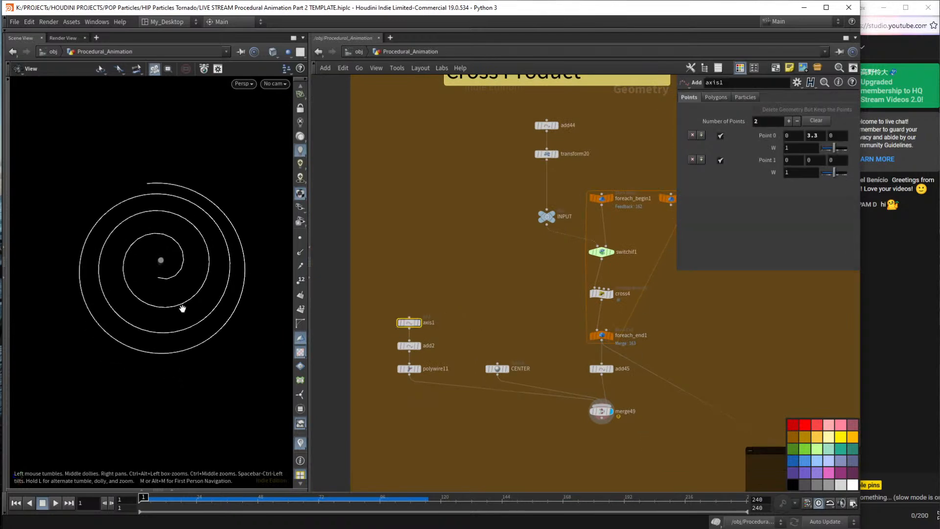
Split the viewport into a top view and a perspective view side by side, with the spiral framed in both.
{"action": "key", "text": "space+3"}
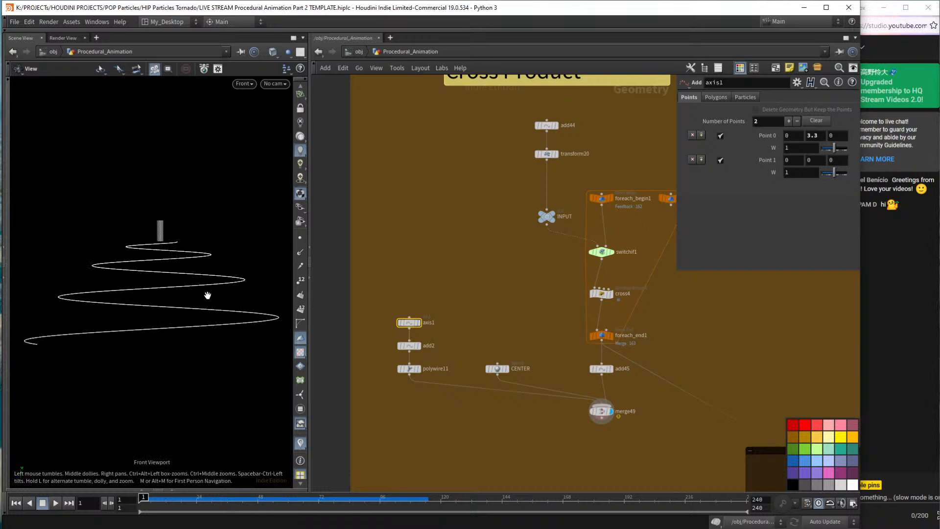
{"action": "key", "text": "space+b"}
{"action": "left_click_drag", "start_coordinate": [307, 229], "coordinate": [445, 230]}
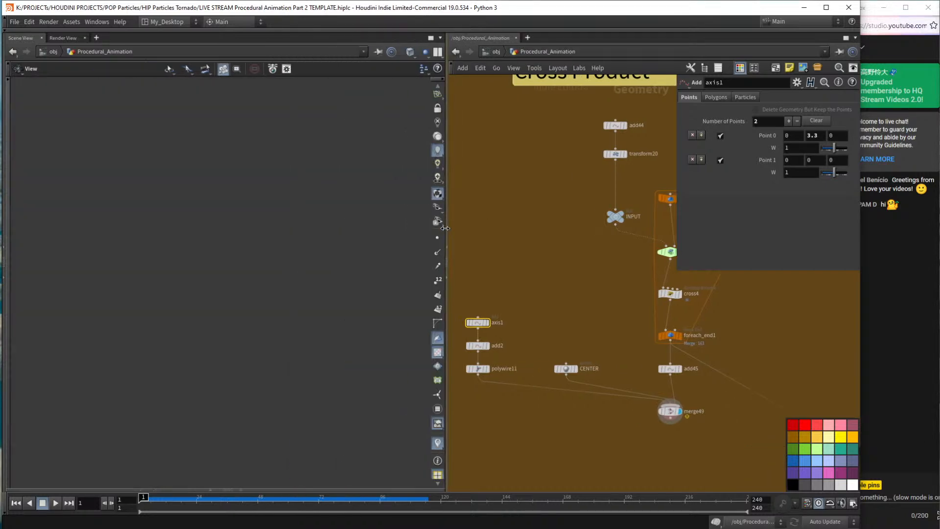
{"action": "left_click", "coordinate": [380, 84]}
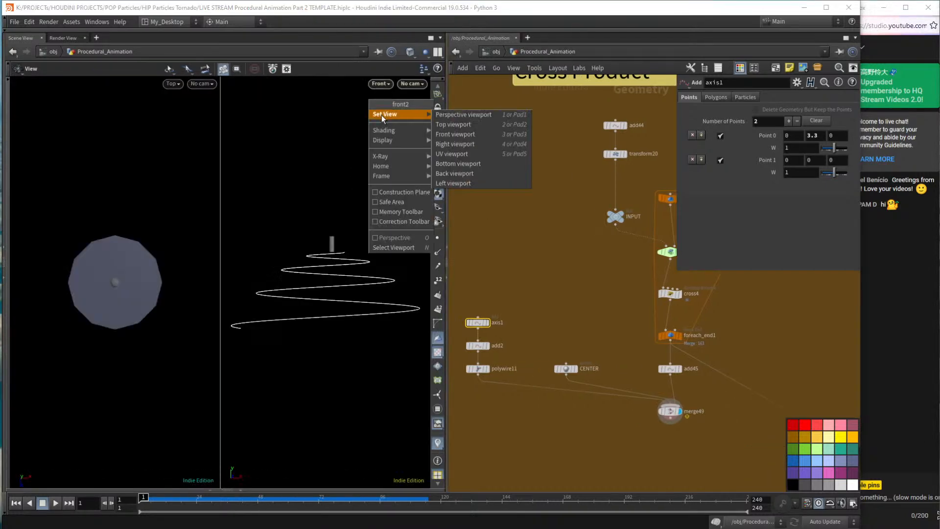
{"action": "left_click", "coordinate": [158, 118]}
{"action": "mouse_move", "coordinate": [123, 225]}
{"action": "right_mouse_down"}
{"action": "mouse_move", "coordinate": [119, 233]}
{"action": "mouse_move", "coordinate": [124, 218]}
{"action": "right_mouse_up"}
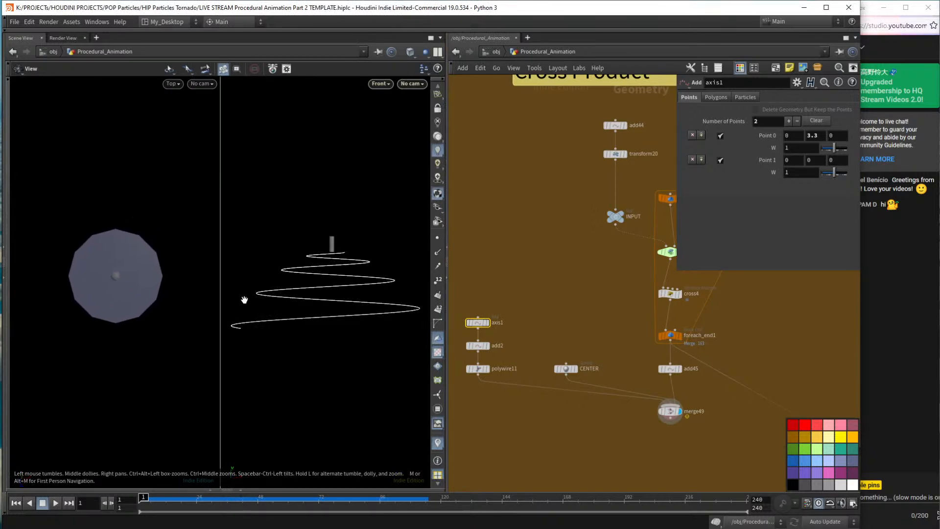
{"action": "key", "text": "h"}
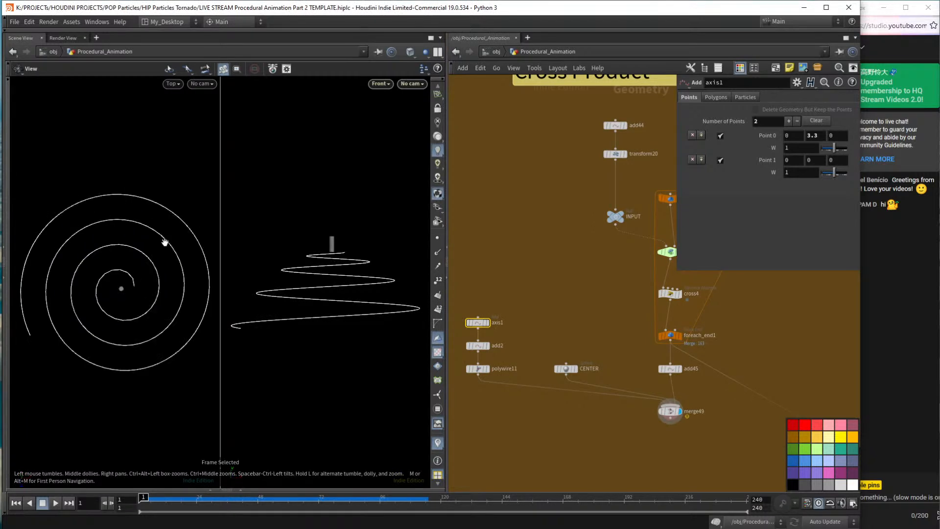
{"action": "left_click_drag", "start_coordinate": [361, 232], "coordinate": [367, 266]}
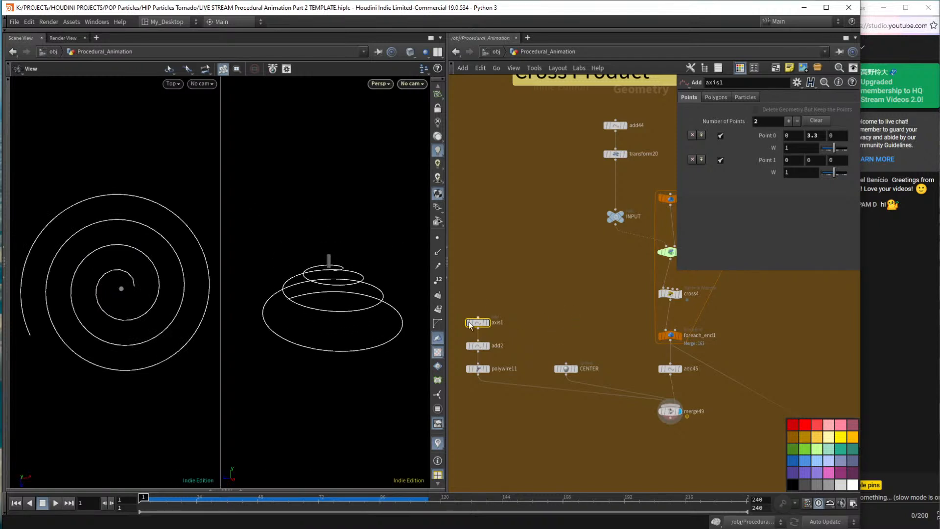
Widen the parameter pane and tilt the spiral's axis by setting the X of axis1's Point 0 to 4.8.
{"action": "left_click_drag", "start_coordinate": [491, 298], "coordinate": [451, 335]}
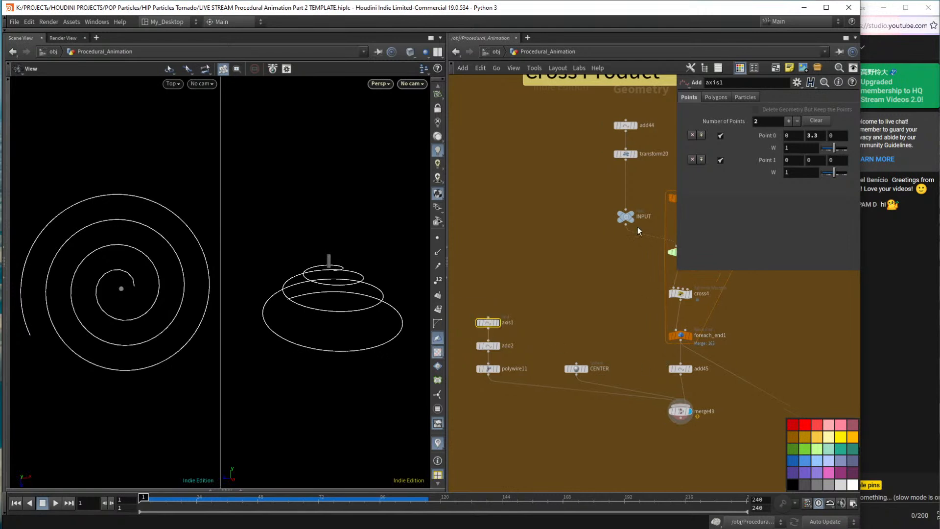
{"action": "left_click_drag", "start_coordinate": [676, 273], "coordinate": [533, 281]}
{"action": "left_click", "coordinate": [743, 140]}
{"action": "left_click", "coordinate": [688, 137]}
{"action": "scroll", "coordinate": [688, 137], "scroll_direction": "up", "scroll_amount": 2}
{"action": "scroll", "coordinate": [688, 137], "scroll_direction": "up", "scroll_amount": 13}
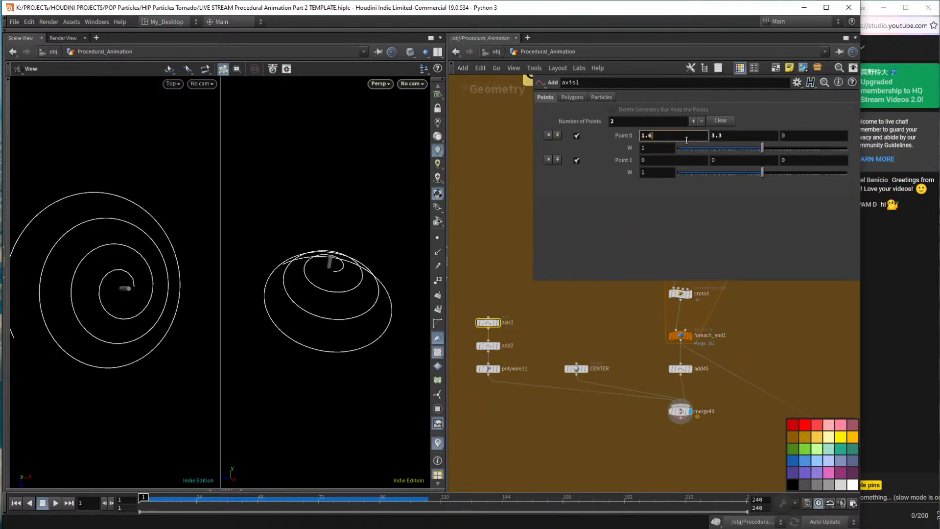
{"action": "scroll", "coordinate": [661, 136], "scroll_direction": "up", "scroll_amount": 8}
{"action": "scroll", "coordinate": [661, 136], "scroll_direction": "up", "scroll_amount": 11}
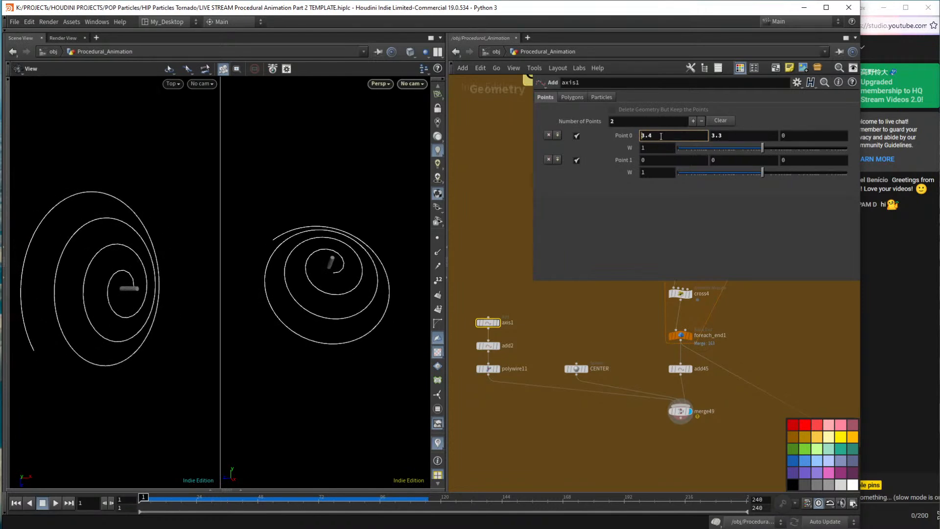
{"action": "scroll", "coordinate": [660, 136], "scroll_direction": "up", "scroll_amount": 14}
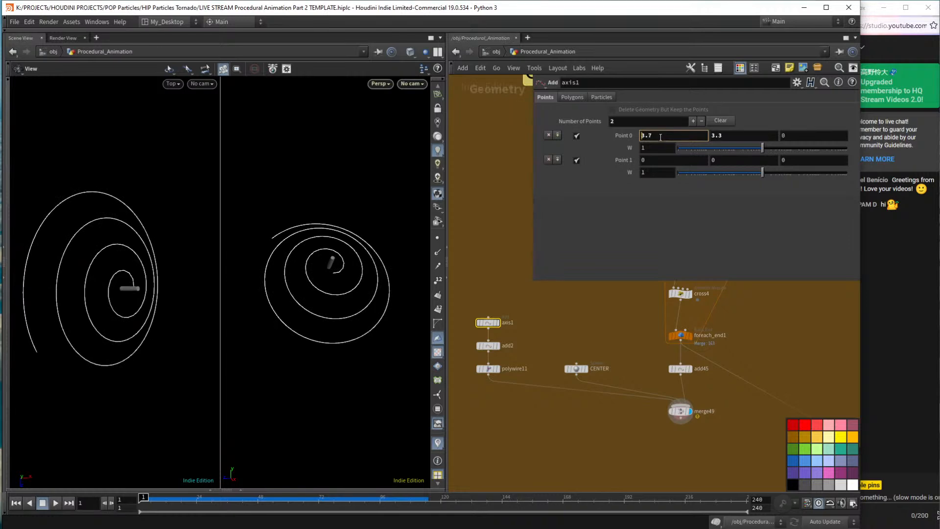
Turn on the ortho grid in the display options and view the tilted spiral against the grid.
{"action": "left_click_drag", "start_coordinate": [316, 261], "coordinate": [379, 269]}
{"action": "key", "text": "d"}
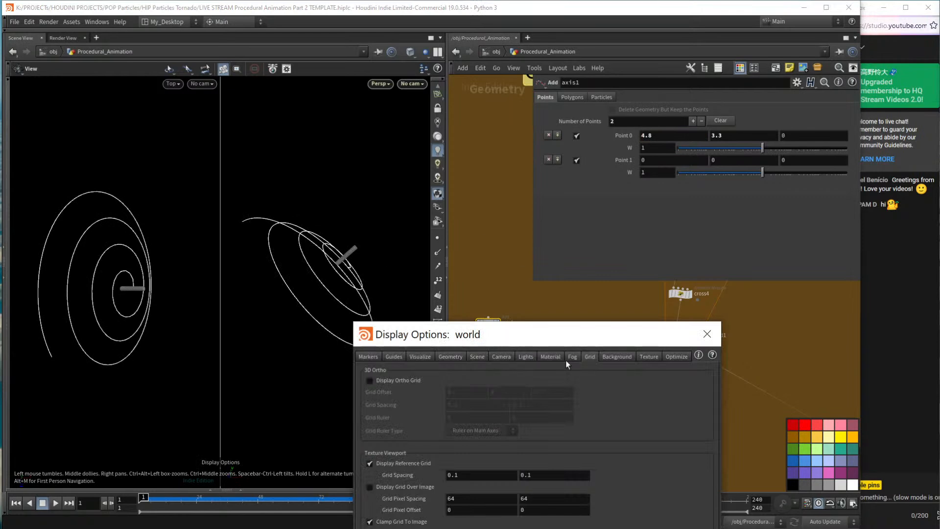
{"action": "left_click", "coordinate": [390, 381]}
{"action": "left_click", "coordinate": [707, 334]}
{"action": "mouse_move", "coordinate": [353, 265]}
{"action": "left_mouse_down"}
{"action": "mouse_move", "coordinate": [363, 296]}
{"action": "mouse_move", "coordinate": [385, 289]}
{"action": "mouse_move", "coordinate": [360, 280]}
{"action": "left_mouse_up"}
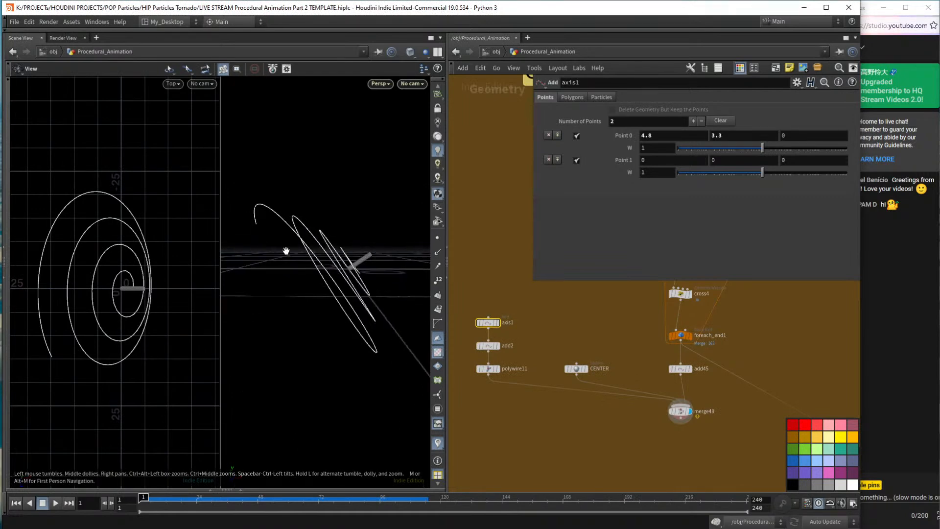
{"action": "left_click_drag", "start_coordinate": [298, 233], "coordinate": [333, 291]}
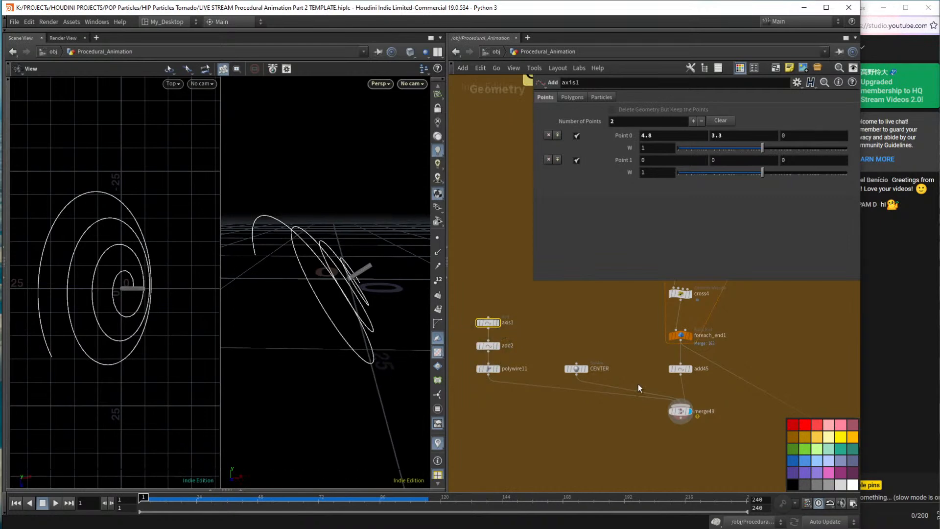
Try offsetting the CENTER sphere along X with center values such as 0.1 and 0.3.
{"action": "left_click_drag", "start_coordinate": [548, 377], "coordinate": [547, 377]}
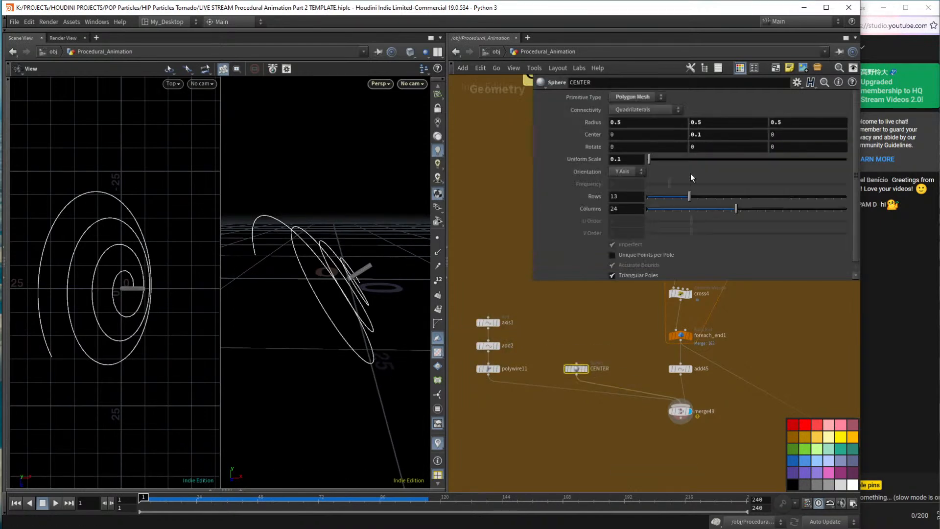
{"action": "left_click", "coordinate": [640, 136]}
{"action": "scroll", "coordinate": [638, 136], "scroll_direction": "up", "scroll_amount": 3}
{"action": "scroll", "coordinate": [638, 136], "scroll_direction": "down", "scroll_amount": 4}
{"action": "scroll", "coordinate": [639, 136], "scroll_direction": "down", "scroll_amount": 1}
{"action": "scroll", "coordinate": [638, 136], "scroll_direction": "up", "scroll_amount": 3}
{"action": "left_click_drag", "start_coordinate": [357, 269], "coordinate": [361, 203]}
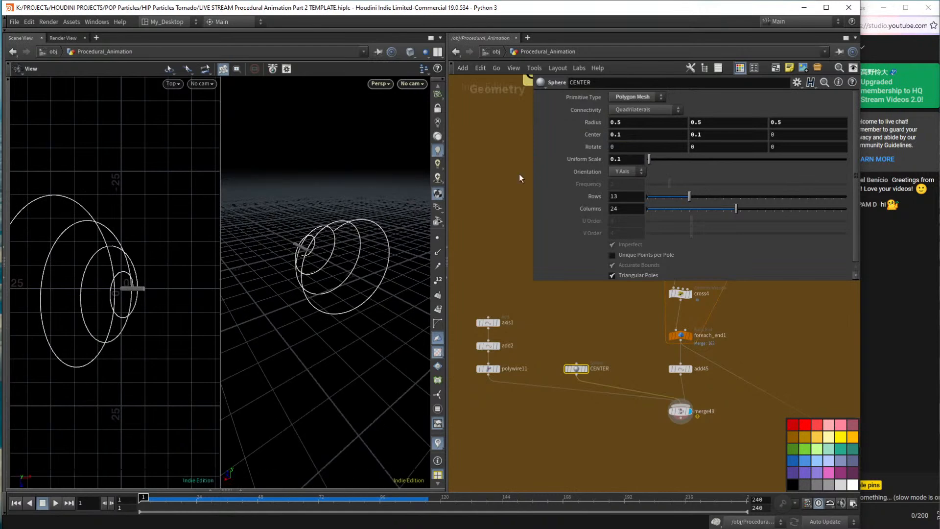
{"action": "left_click", "coordinate": [636, 136]}
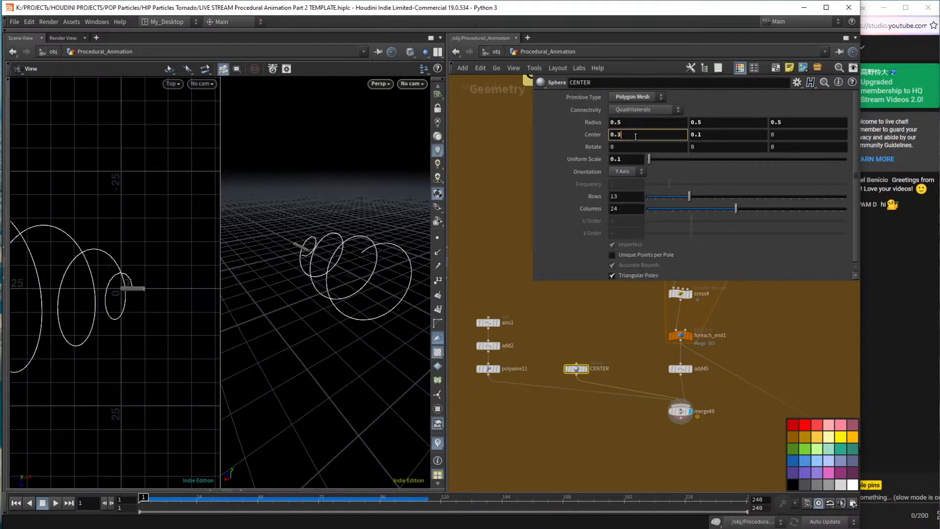
{"action": "left_click_drag", "start_coordinate": [390, 260], "coordinate": [338, 292]}
Vary the CENTER sphere's Z position up past 1 and back down, ending at -0.8.
{"action": "left_click", "coordinate": [781, 137]}
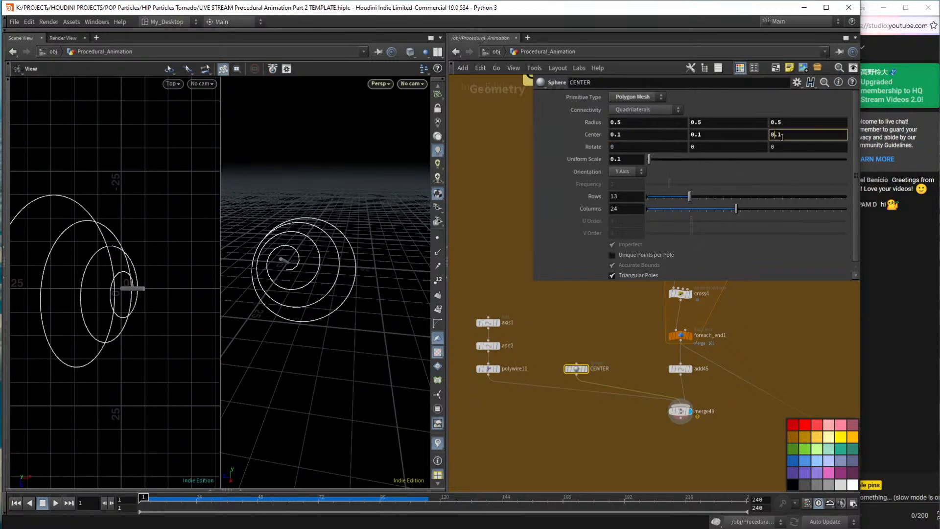
{"action": "type", "text": "1"}
{"action": "scroll", "coordinate": [781, 137], "scroll_direction": "up", "scroll_amount": 8}
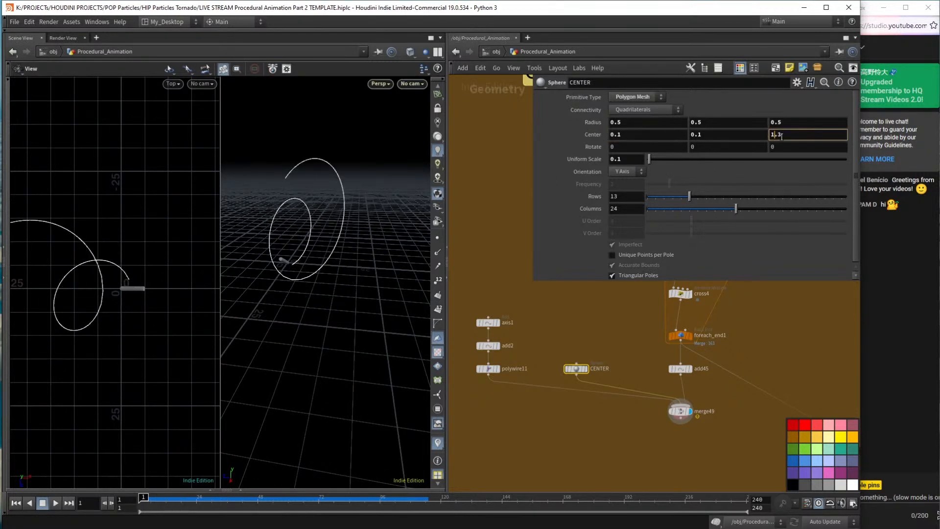
{"action": "scroll", "coordinate": [780, 136], "scroll_direction": "down", "scroll_amount": 11}
{"action": "scroll", "coordinate": [780, 136], "scroll_direction": "down", "scroll_amount": 13}
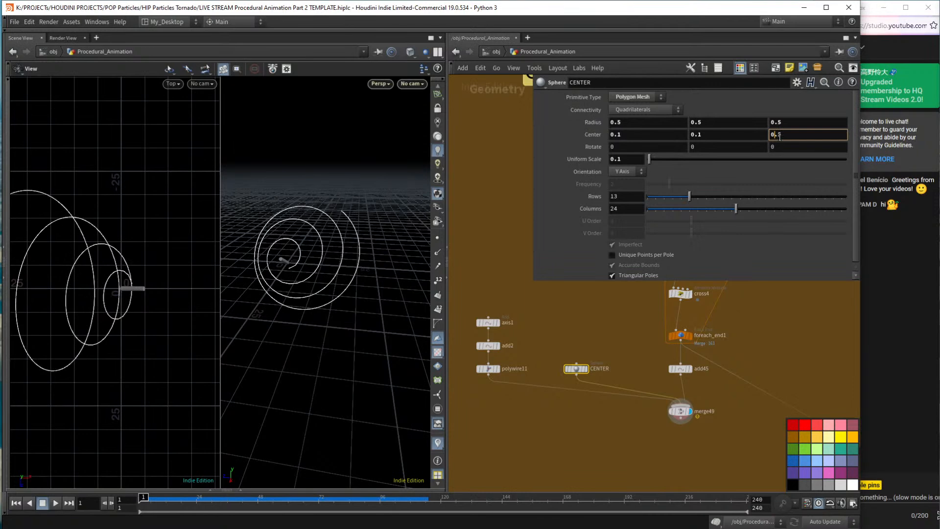
{"action": "scroll", "coordinate": [779, 138], "scroll_direction": "down", "scroll_amount": 2}
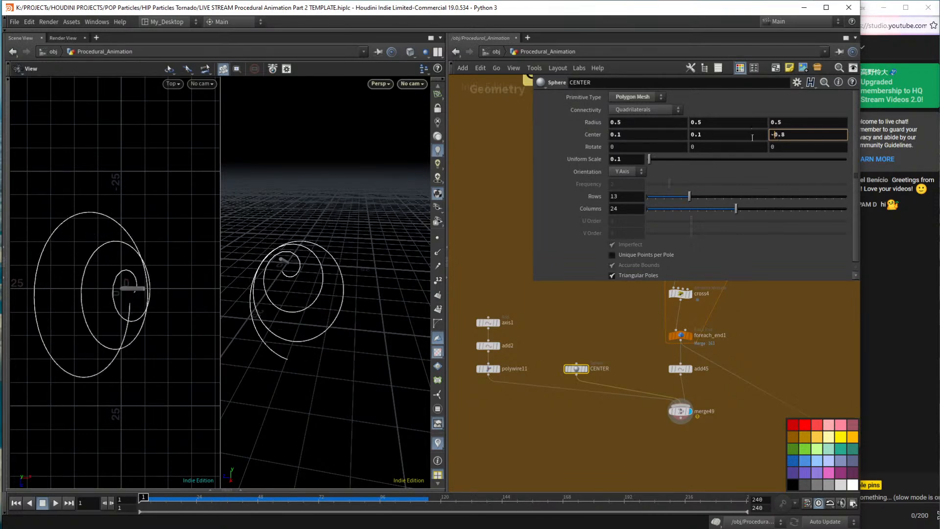
Inspect the spiral from another angle and set the CENTER sphere's X position to 0.
{"action": "scroll", "coordinate": [666, 137], "scroll_direction": "up", "scroll_amount": 7}
{"action": "mouse_move", "coordinate": [314, 274]}
{"action": "left_mouse_down"}
{"action": "mouse_move", "coordinate": [293, 286]}
{"action": "mouse_move", "coordinate": [298, 276]}
{"action": "left_mouse_up"}
{"action": "scroll", "coordinate": [649, 133], "scroll_direction": "down", "scroll_amount": 3}
{"action": "scroll", "coordinate": [650, 134], "scroll_direction": "down", "scroll_amount": 5}
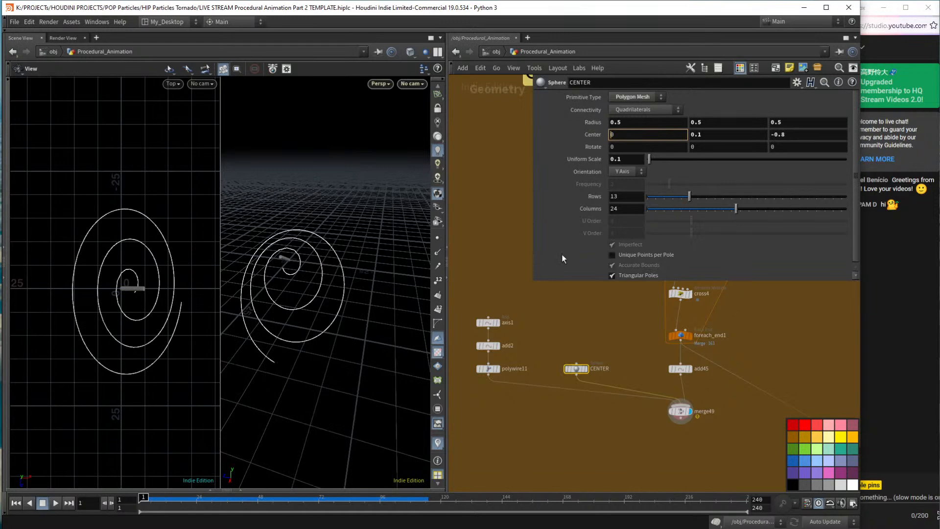
Shrink the parameter pane, return to a single perspective viewport and give the network editor more room.
{"action": "left_click", "coordinate": [507, 279]}
{"action": "left_click_drag", "start_coordinate": [533, 283], "coordinate": [644, 264]}
{"action": "scroll", "coordinate": [529, 241], "scroll_direction": "down", "scroll_amount": 3}
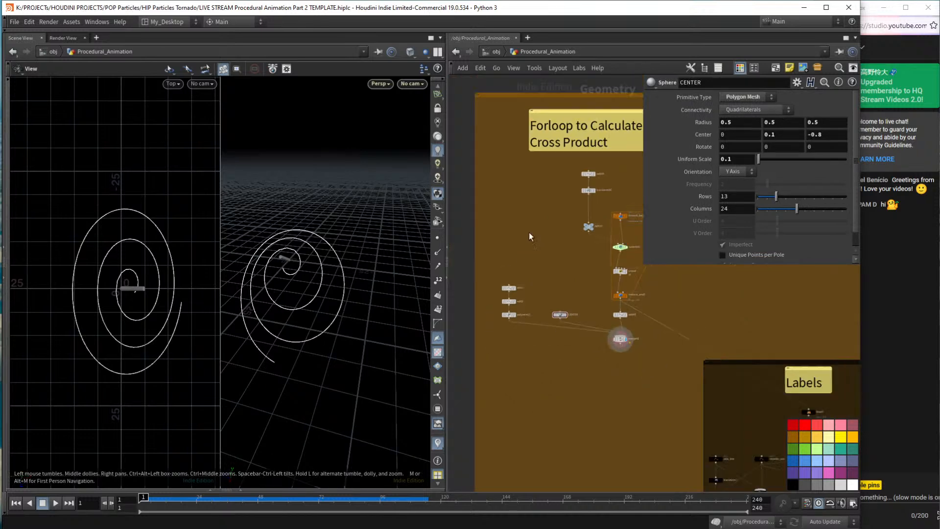
{"action": "middle_click_drag", "start_coordinate": [549, 186], "coordinate": [500, 375]}
{"action": "scroll", "coordinate": [501, 368], "scroll_direction": "down", "scroll_amount": 5}
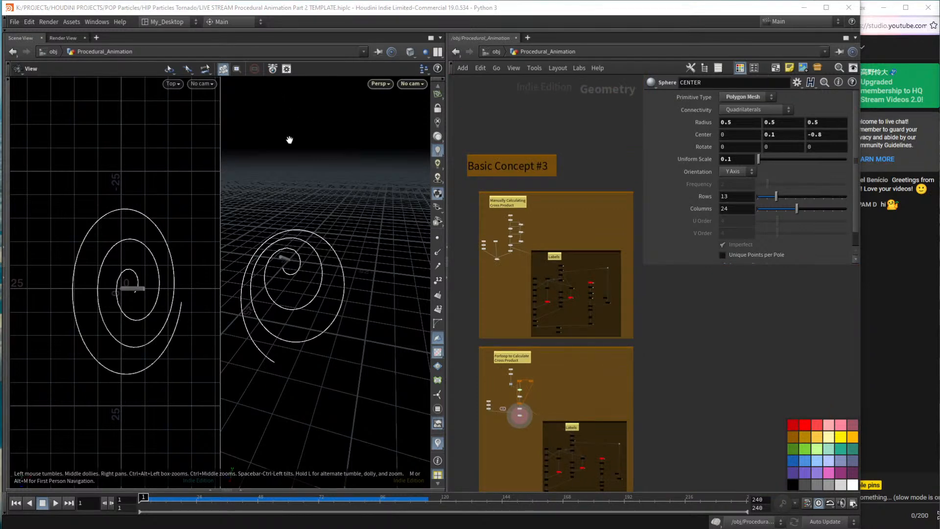
{"action": "left_click", "coordinate": [311, 142]}
{"action": "key", "text": "space+b"}
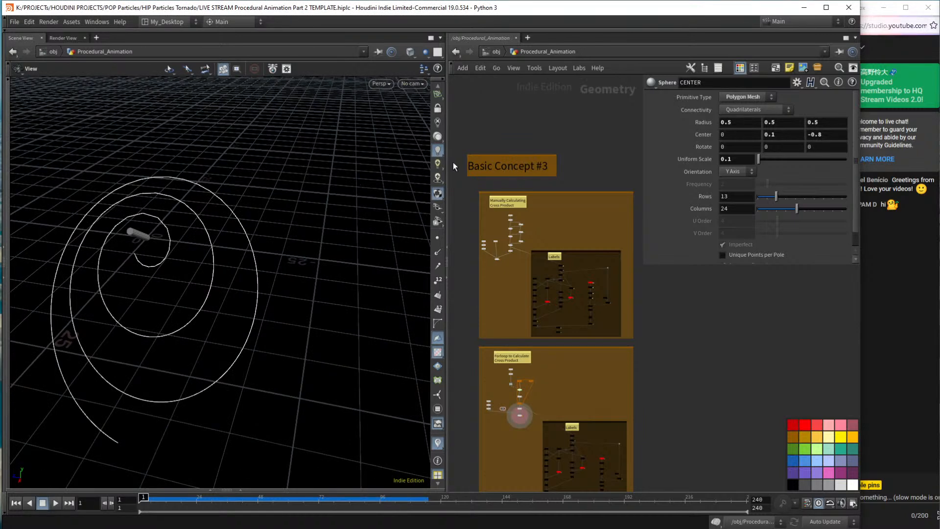
{"action": "left_click_drag", "start_coordinate": [446, 166], "coordinate": [271, 167]}
Paste the copied Basic Concept #4 group into the empty network area beside Basic Concept #3.
{"action": "scroll", "coordinate": [568, 227], "scroll_direction": "down", "scroll_amount": 3}
{"action": "middle_click_drag", "start_coordinate": [587, 224], "coordinate": [477, 223]}
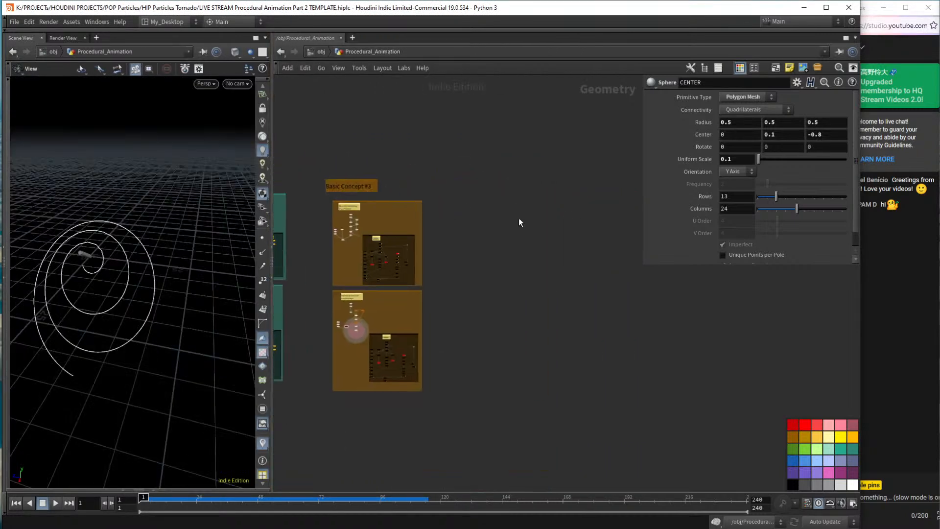
{"action": "key", "text": "ctrl+v"}
{"action": "left_click_drag", "start_coordinate": [549, 205], "coordinate": [486, 181]}
{"action": "scroll", "coordinate": [503, 162], "scroll_direction": "up", "scroll_amount": 3}
{"action": "middle_click_drag", "start_coordinate": [467, 174], "coordinate": [551, 174]}
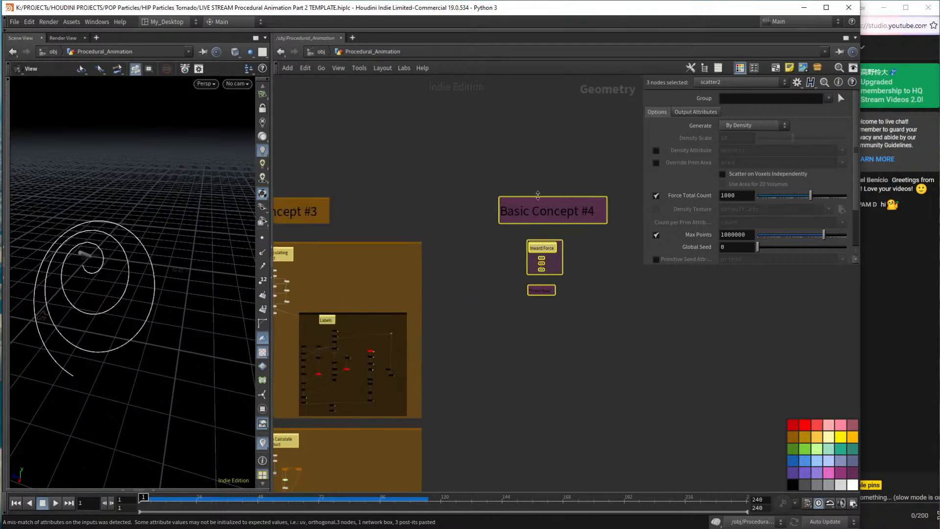
Align the pasted Basic Concept #4 heading and its boxes with the Basic Concept #3 heading.
{"action": "mouse_move", "coordinate": [537, 200]}
{"action": "left_mouse_down"}
{"action": "mouse_move", "coordinate": [540, 215]}
{"action": "mouse_move", "coordinate": [540, 202]}
{"action": "left_mouse_up"}
{"action": "middle_click_drag", "start_coordinate": [353, 144], "coordinate": [428, 152]}
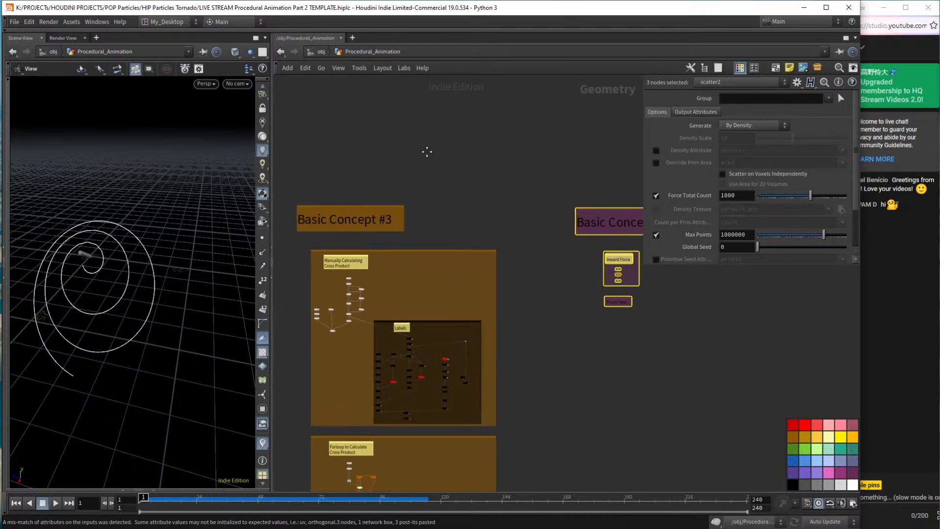
{"action": "middle_click_drag", "start_coordinate": [536, 265], "coordinate": [500, 272]}
{"action": "scroll", "coordinate": [480, 235], "scroll_direction": "up", "scroll_amount": 3}
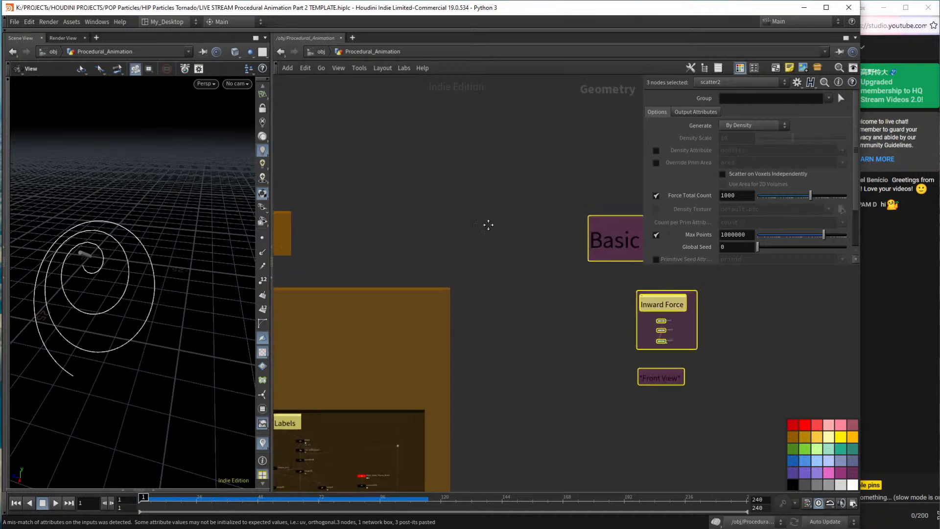
{"action": "middle_click_drag", "start_coordinate": [543, 195], "coordinate": [698, 337]}
{"action": "left_click_drag", "start_coordinate": [767, 358], "coordinate": [762, 347]}
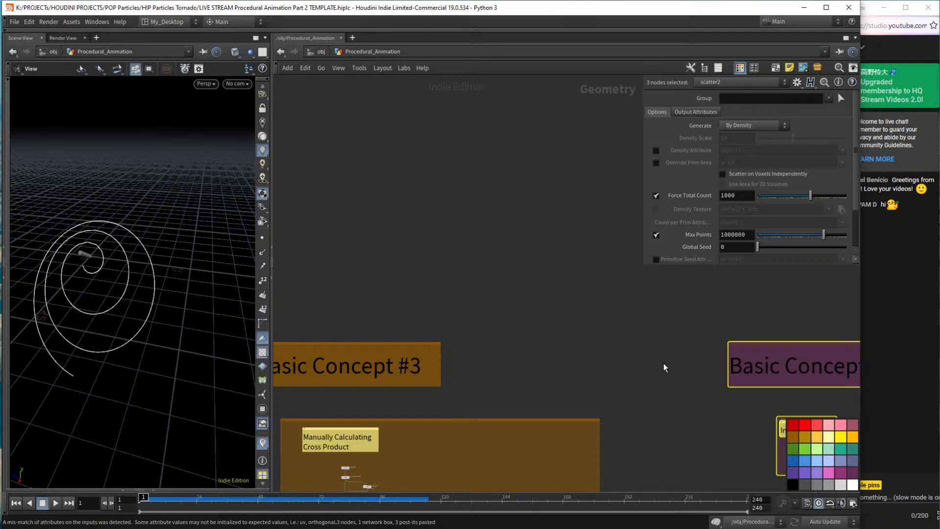
Go to the pasted Inward Force network, clear the group selection and save the scene file.
{"action": "scroll", "coordinate": [652, 355], "scroll_direction": "down", "scroll_amount": 3}
{"action": "middle_click_drag", "start_coordinate": [699, 409], "coordinate": [439, 216]}
{"action": "scroll", "coordinate": [469, 207], "scroll_direction": "up", "scroll_amount": 6}
{"action": "scroll", "coordinate": [488, 266], "scroll_direction": "up", "scroll_amount": 3}
{"action": "middle_click_drag", "start_coordinate": [564, 236], "coordinate": [524, 277]}
{"action": "left_click", "coordinate": [642, 316]}
{"action": "key", "text": "ctrl+s"}
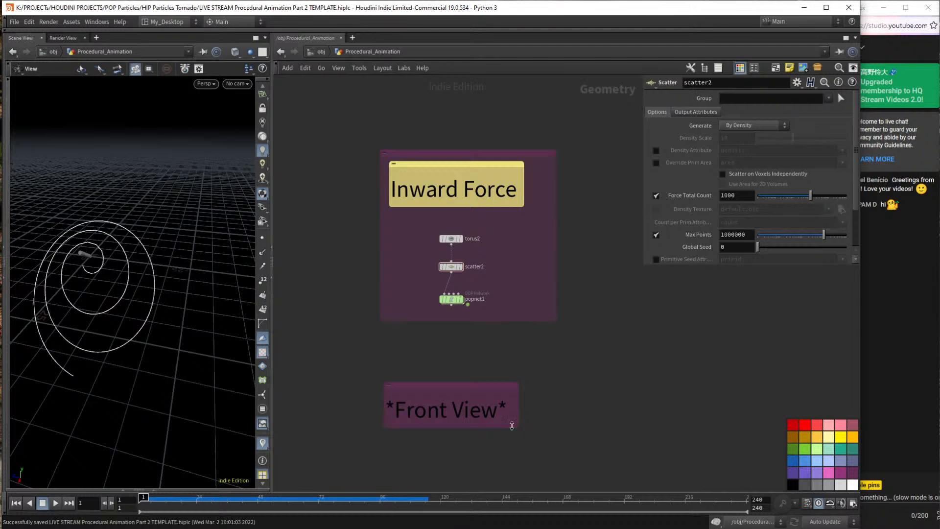
Highlight the *Front View* note and set the viewport to the front view.
{"action": "left_click_drag", "start_coordinate": [636, 359], "coordinate": [385, 461]}
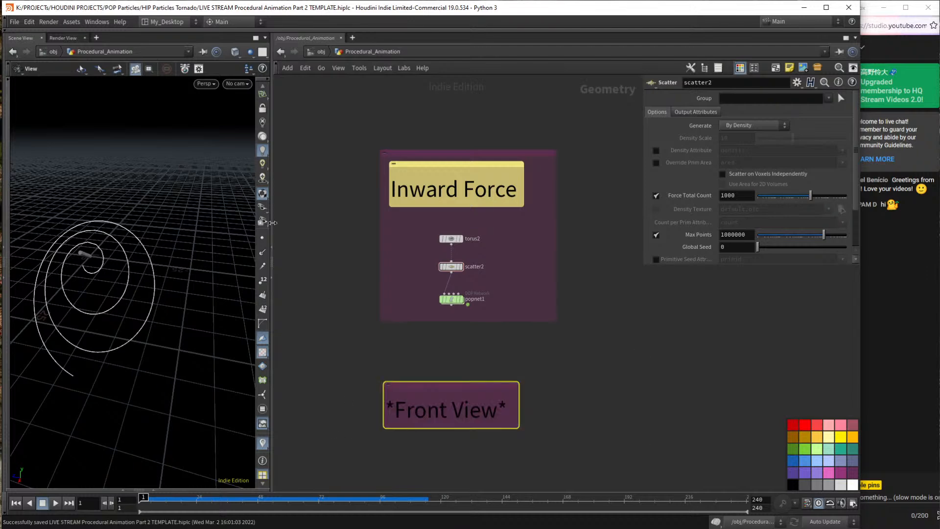
{"action": "right_click", "coordinate": [208, 99]}
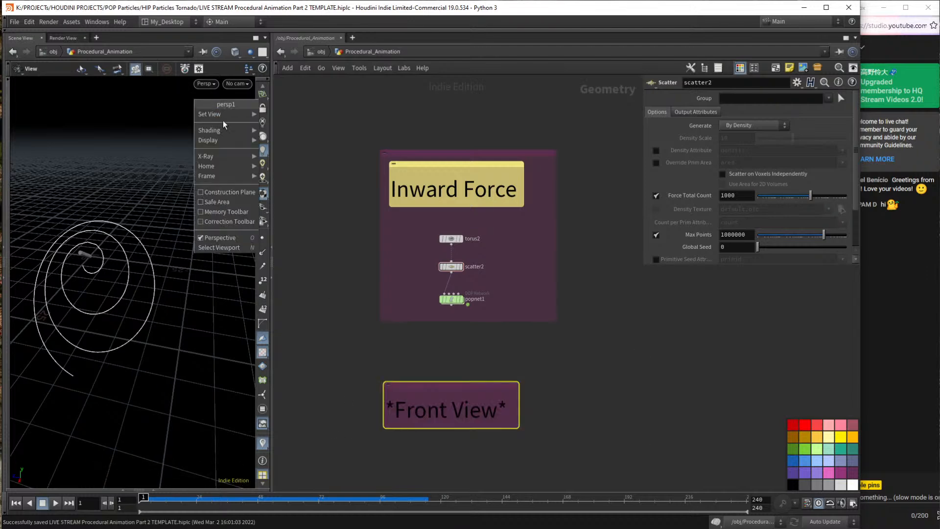
{"action": "mouse_move", "coordinate": [225, 115]}
{"action": "left_click", "coordinate": [288, 134]}
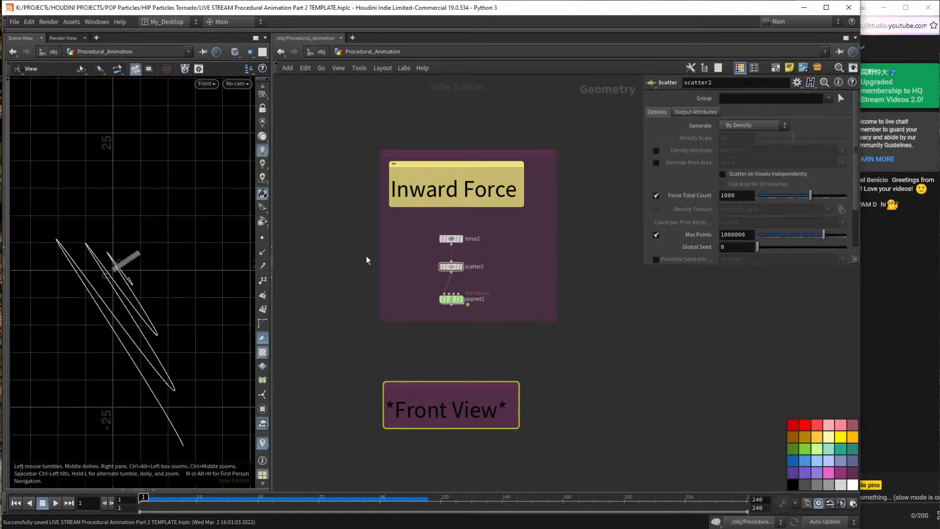
Display the Inward Force example's popnet1 node in the viewport and show its parameters.
{"action": "left_click", "coordinate": [460, 299]}
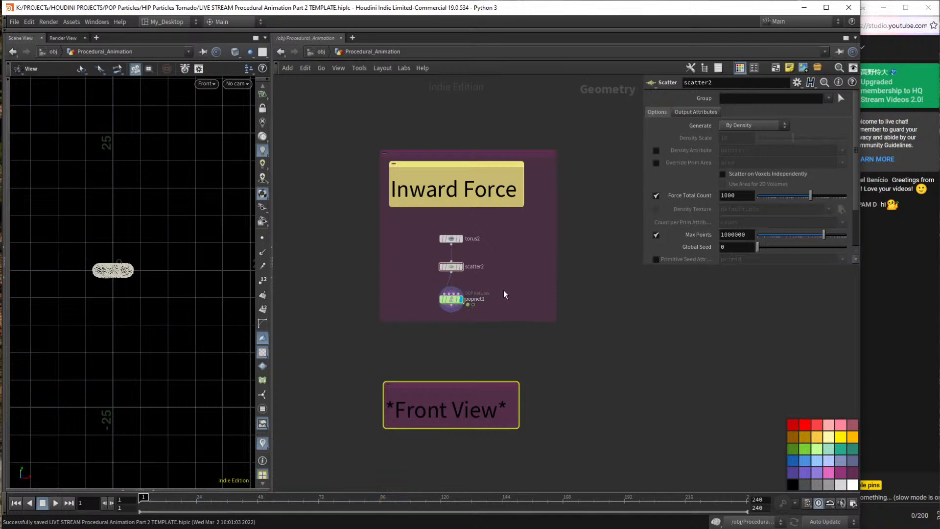
{"action": "left_click", "coordinate": [468, 300]}
{"action": "middle_click_drag", "start_coordinate": [154, 253], "coordinate": [172, 311]}
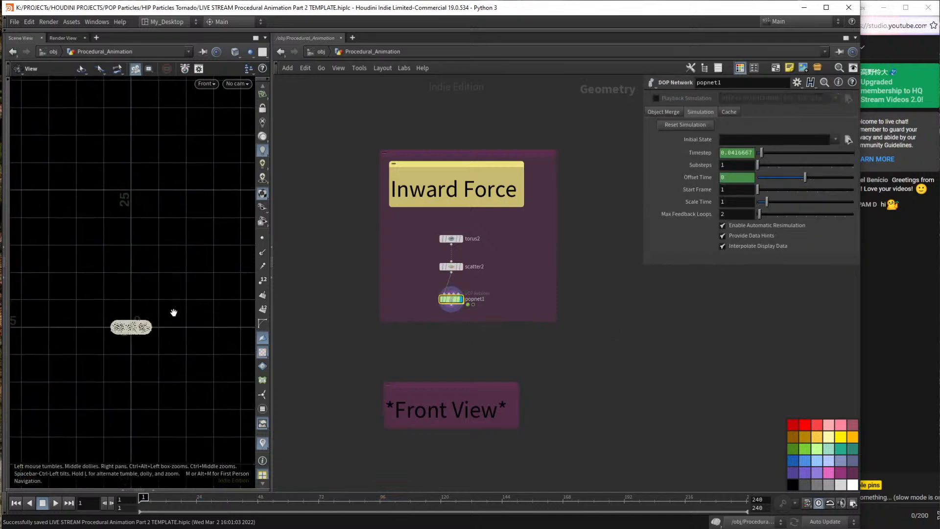
Look inside the Inward Force popnet1 and inspect the parameters of its popforce1 and popdrag1 nodes.
{"action": "double_click", "coordinate": [450, 301]}
{"action": "middle_click_drag", "start_coordinate": [757, 360], "coordinate": [566, 381]}
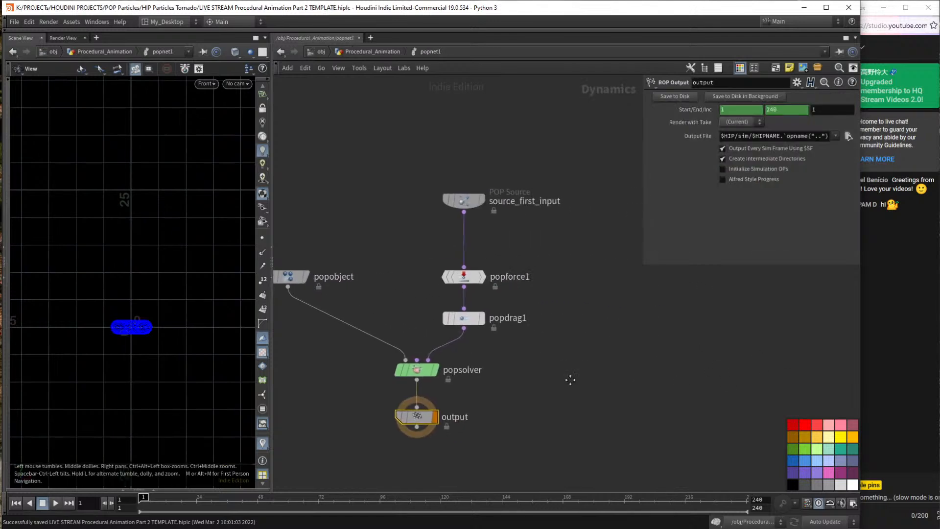
{"action": "left_click", "coordinate": [449, 269]}
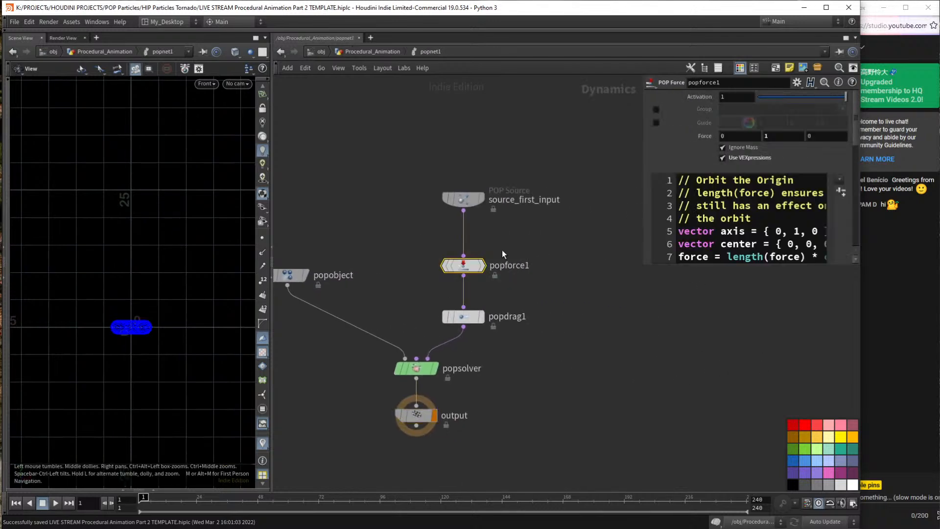
{"action": "left_click_drag", "start_coordinate": [646, 267], "coordinate": [618, 346]}
{"action": "left_click_drag", "start_coordinate": [516, 346], "coordinate": [416, 303]}
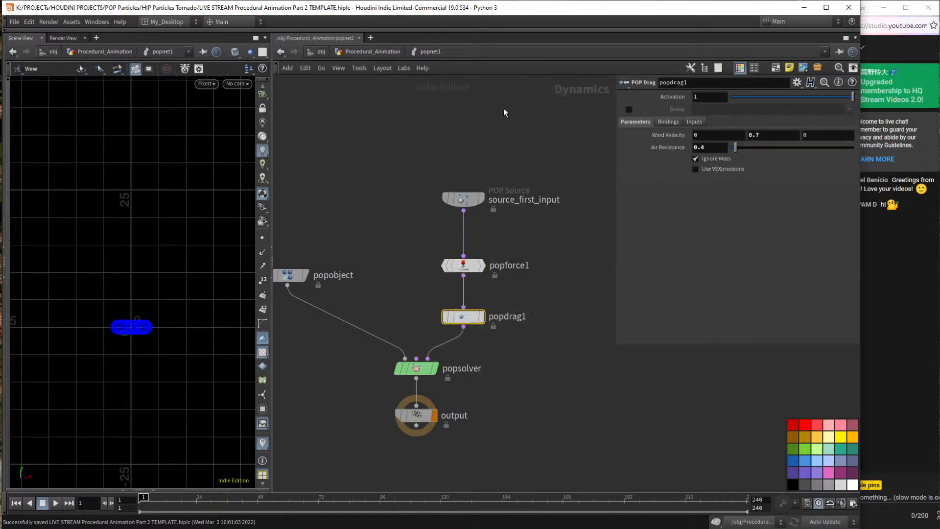
Return to the Procedural_Animation network, set the viewport to perspective, then display and enter the popnet of Basic Concept #1's Orbiting Force example.
{"action": "left_click", "coordinate": [354, 52]}
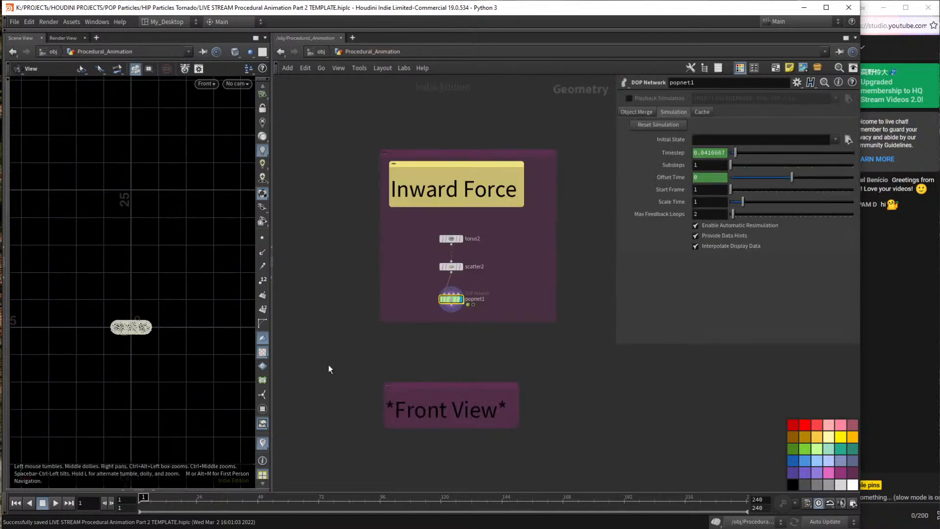
{"action": "scroll", "coordinate": [393, 327], "scroll_direction": "down", "scroll_amount": 3}
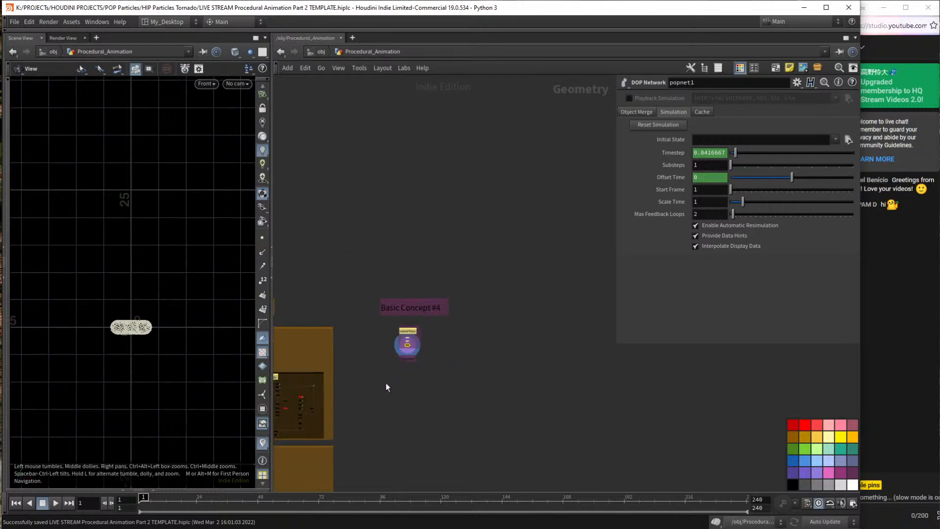
{"action": "middle_click_drag", "start_coordinate": [386, 382], "coordinate": [544, 383]}
{"action": "key", "text": "space+1"}
{"action": "left_click_drag", "start_coordinate": [375, 243], "coordinate": [412, 249]}
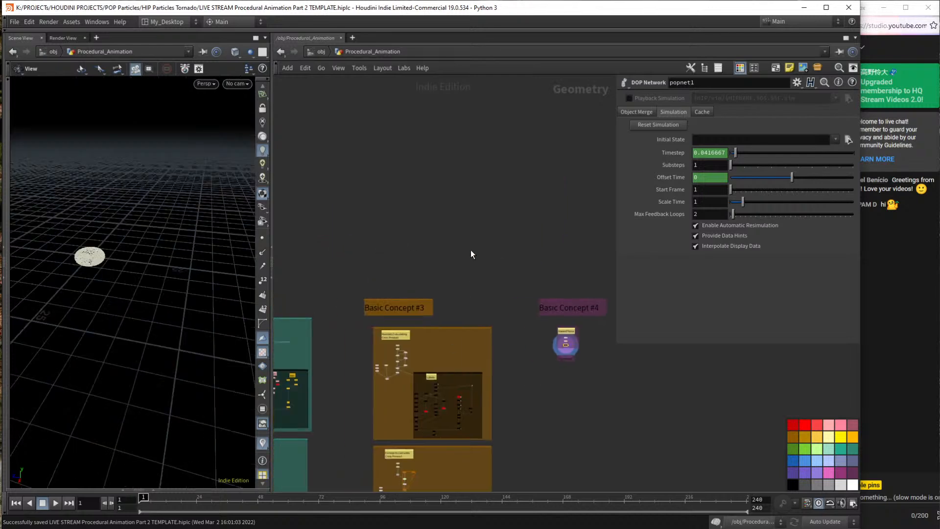
{"action": "middle_click_drag", "start_coordinate": [413, 249], "coordinate": [505, 244]}
{"action": "middle_click_drag", "start_coordinate": [341, 240], "coordinate": [571, 226]}
{"action": "scroll", "coordinate": [424, 292], "scroll_direction": "up", "scroll_amount": 10}
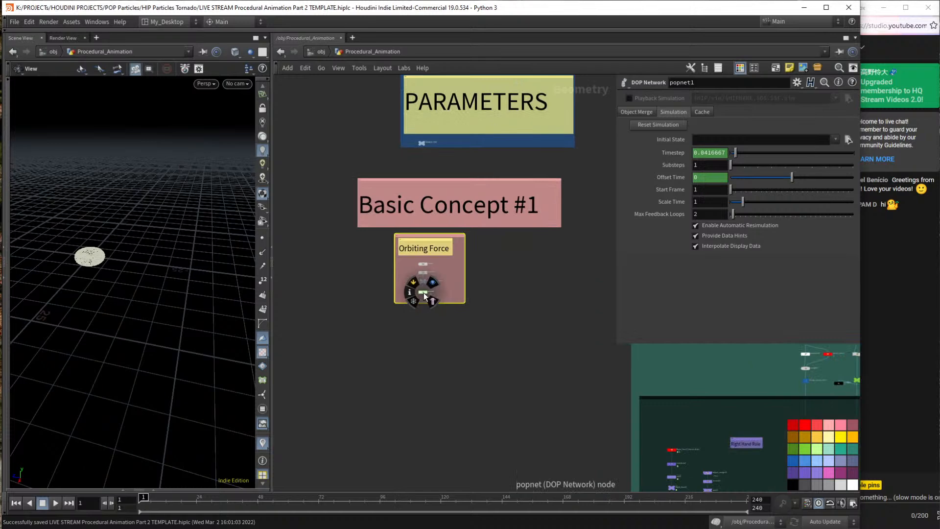
{"action": "left_click", "coordinate": [438, 303]}
{"action": "key", "text": "Escape"}
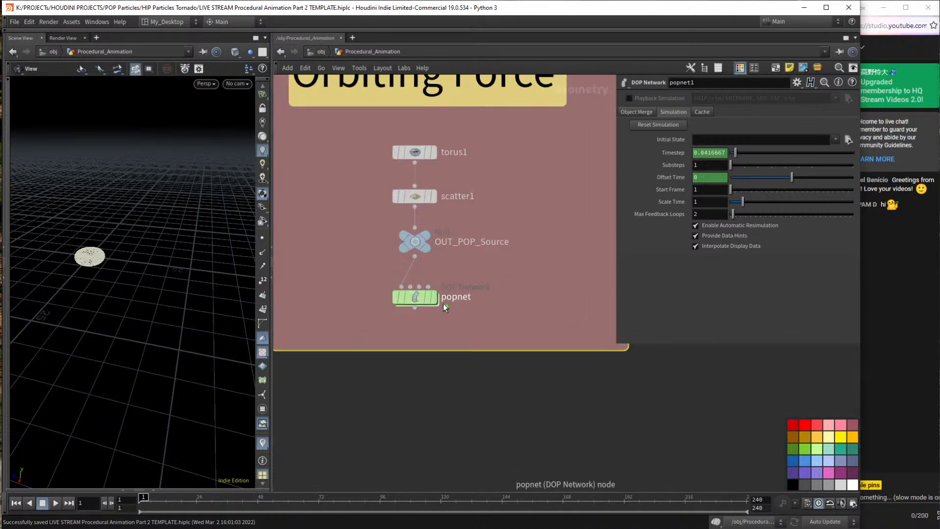
{"action": "double_click", "coordinate": [435, 299]}
Widen the parameter pane to show popforce1's full VEX expression and play the orbiting simulation while viewing it from several angles.
{"action": "left_click_drag", "start_coordinate": [106, 224], "coordinate": [282, 257]}
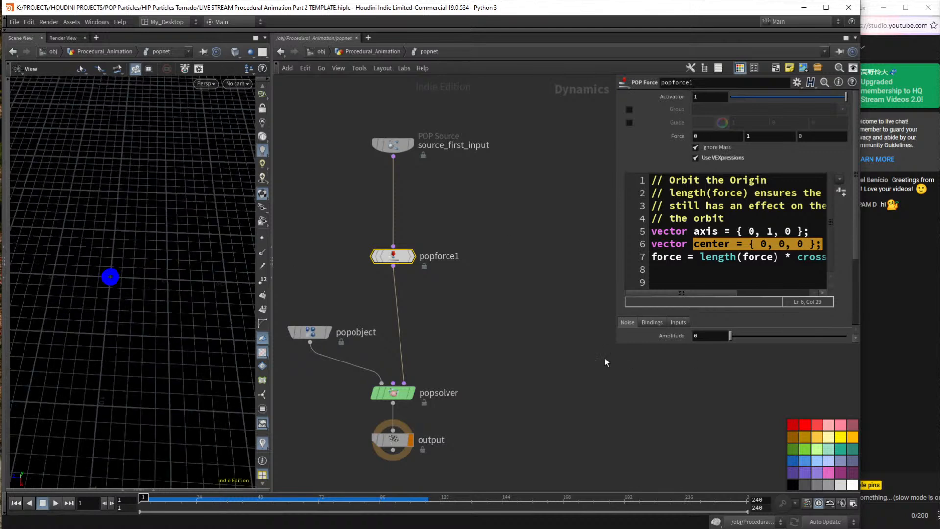
{"action": "left_click_drag", "start_coordinate": [617, 343], "coordinate": [510, 353]}
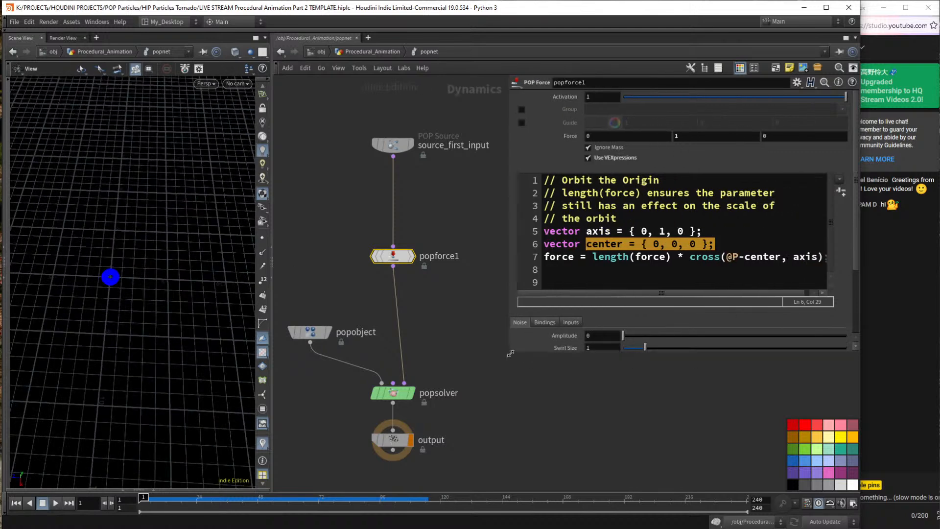
{"action": "key", "text": "Up"}
{"action": "left_click_drag", "start_coordinate": [107, 298], "coordinate": [171, 260]}
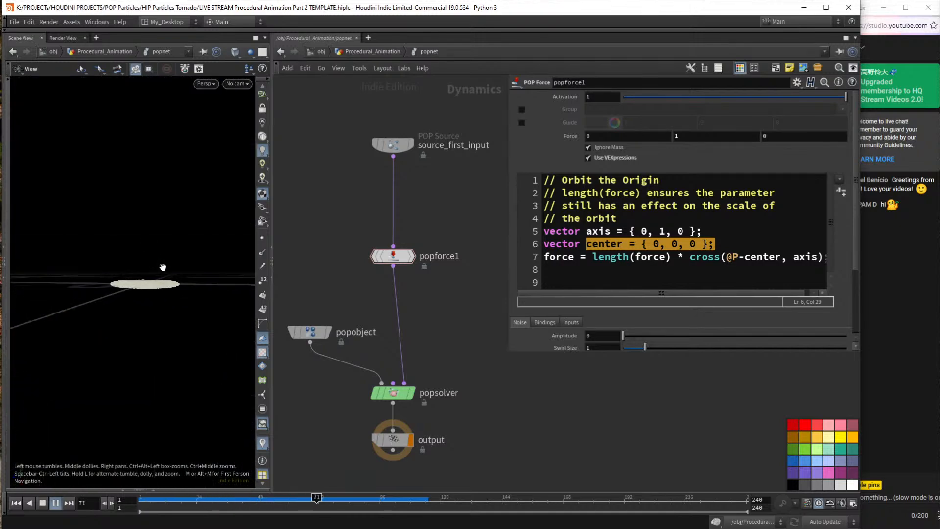
{"action": "key", "text": "Up"}
{"action": "left_click_drag", "start_coordinate": [124, 256], "coordinate": [130, 293]}
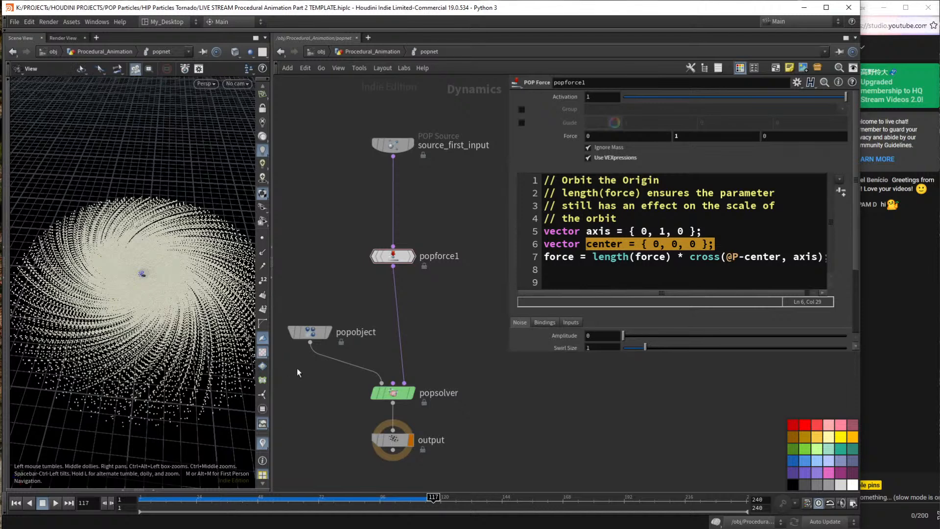
Move popforce1 up to make room and insert a POP Drag node on the wire between popforce1 and popsolver.
{"action": "left_click_drag", "start_coordinate": [387, 258], "coordinate": [387, 204]}
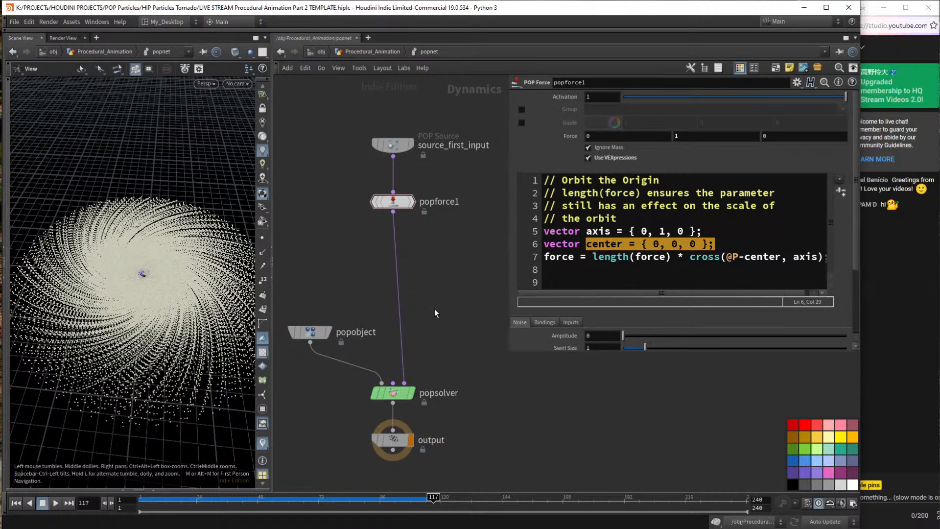
{"action": "key", "text": "Tab"}
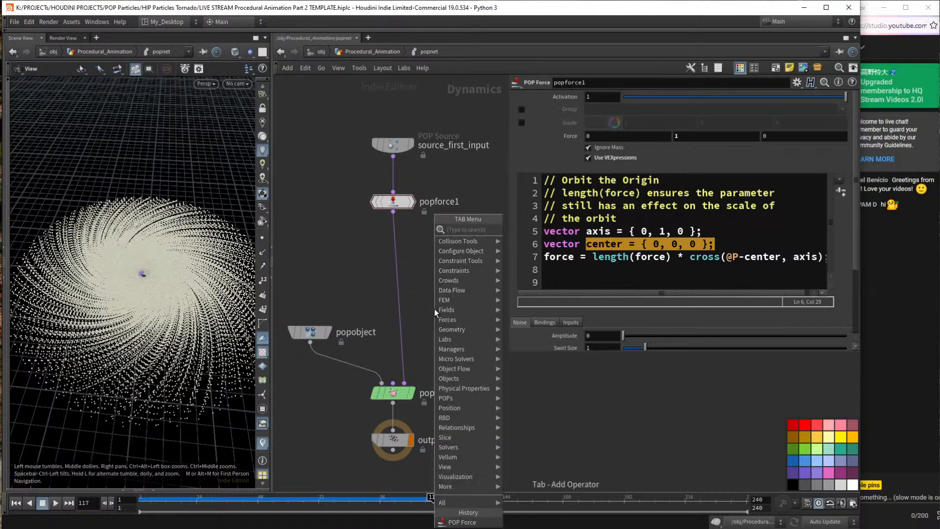
{"action": "type", "text": "popdrag"}
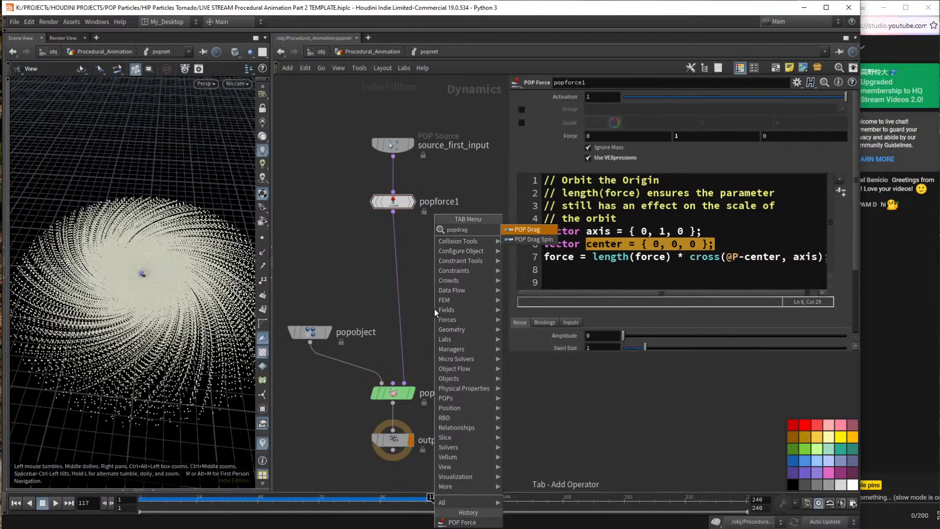
{"action": "key", "text": "Return"}
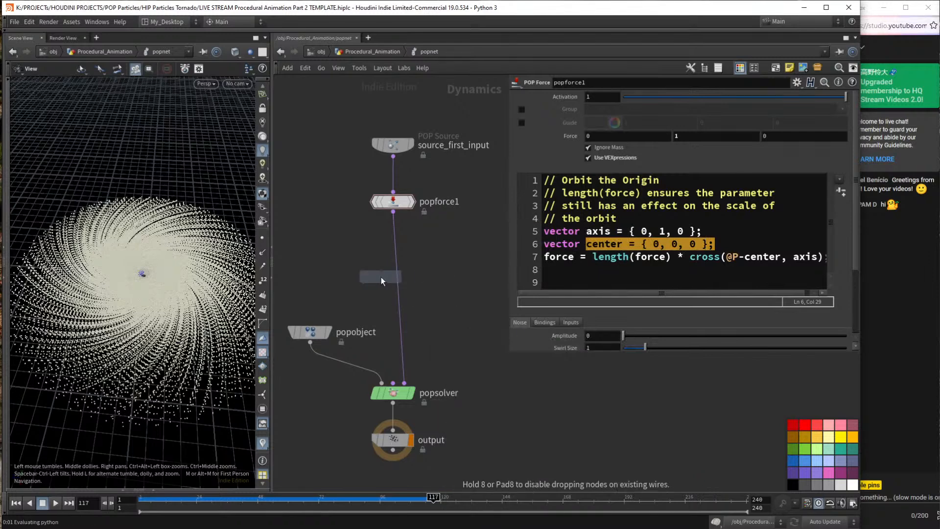
{"action": "left_click_drag", "start_coordinate": [401, 279], "coordinate": [395, 279]}
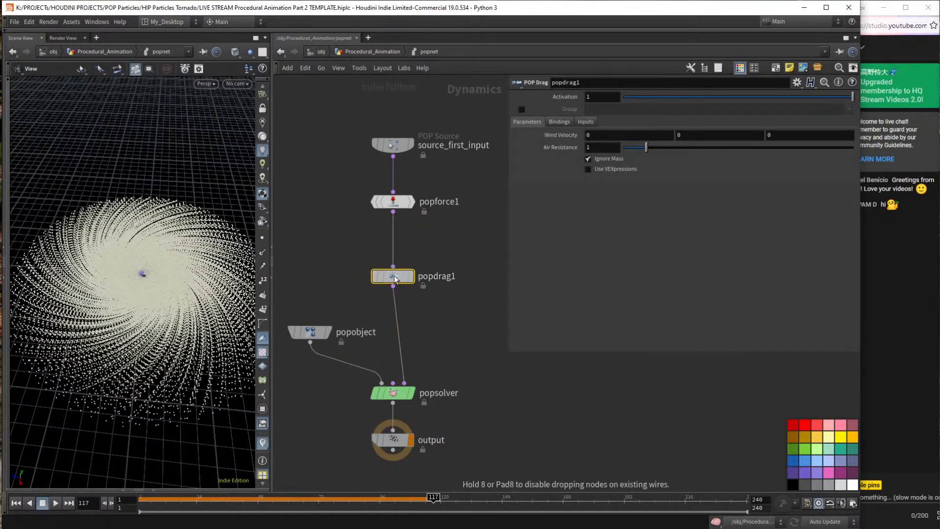
Replay the simulation from frame 1 with the drag applied, stop it and step back to frame 122.
{"action": "key", "text": "ctrl+Left"}
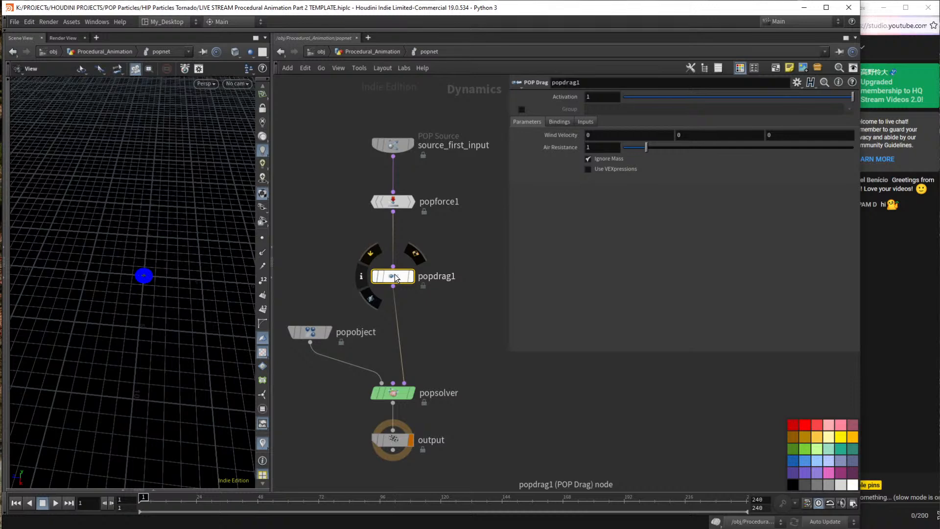
{"action": "key", "text": "Up"}
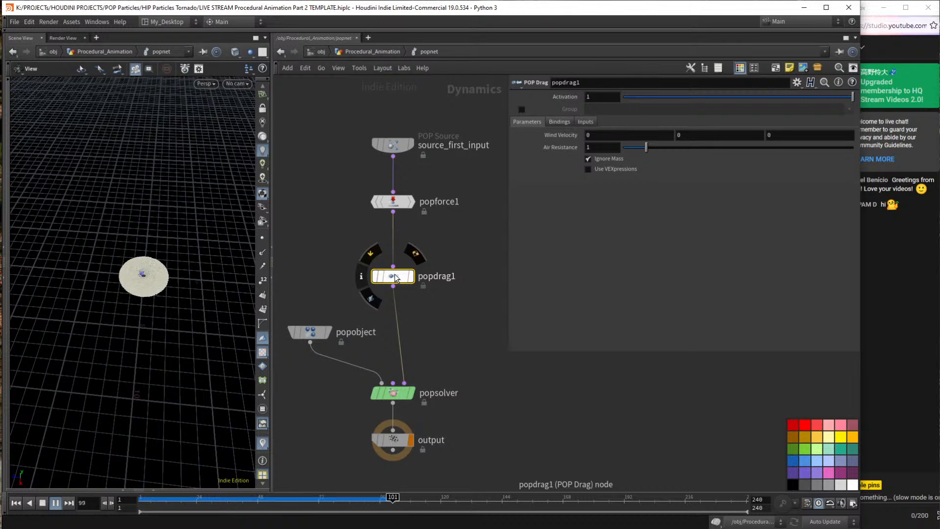
{"action": "key", "text": "Up"}
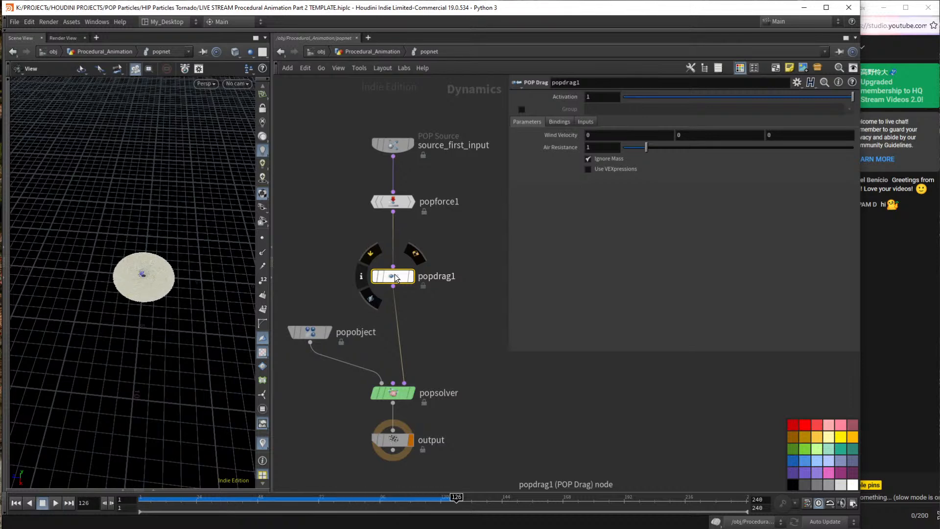
{"action": "key", "text": "Left"}
{"action": "key", "text": "Left"}
{"action": "key", "text": "Left"}
{"action": "key", "text": "Left"}
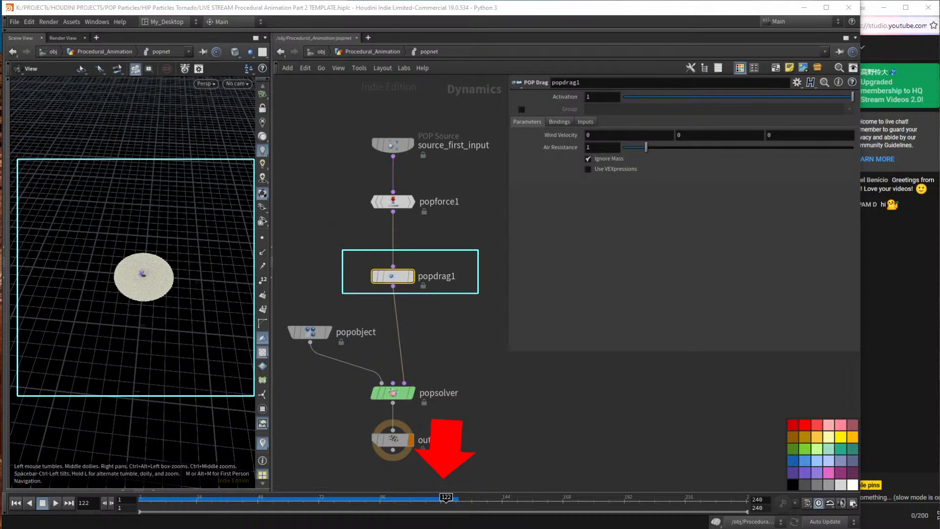
View the particles from the side and set popdrag1's Wind Velocity Y to 1.
{"action": "left_click_drag", "start_coordinate": [162, 276], "coordinate": [166, 243]}
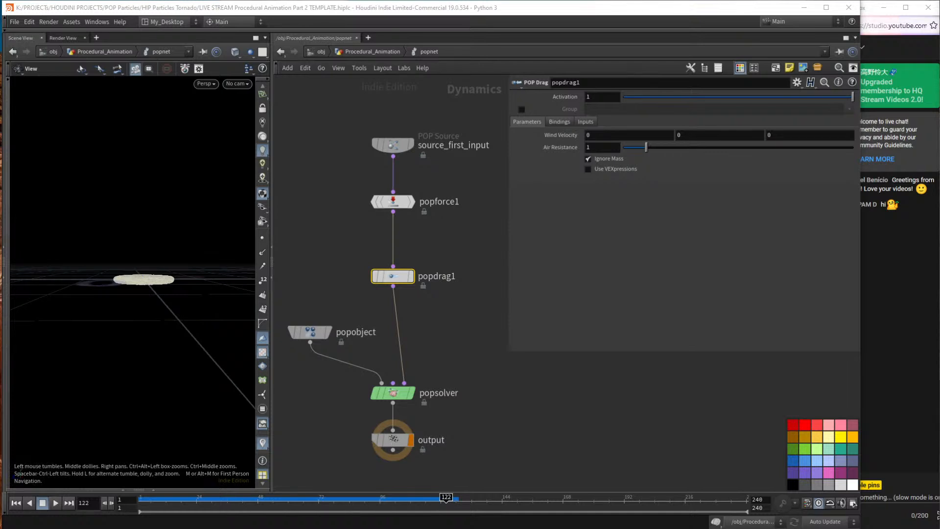
{"action": "left_click_drag", "start_coordinate": [360, 250], "coordinate": [480, 299]}
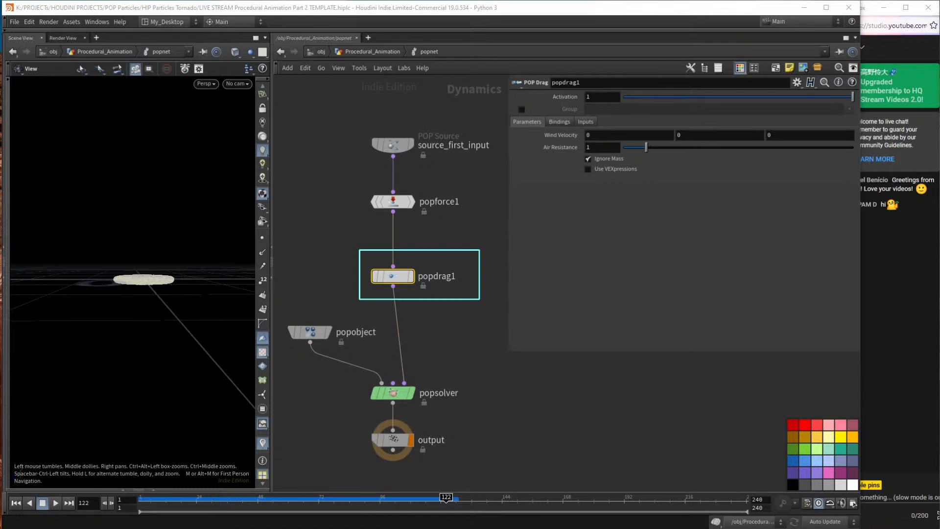
{"action": "left_click_drag", "start_coordinate": [662, 123], "coordinate": [739, 145]}
{"action": "left_click", "coordinate": [712, 135]}
{"action": "type", "text": "1"}
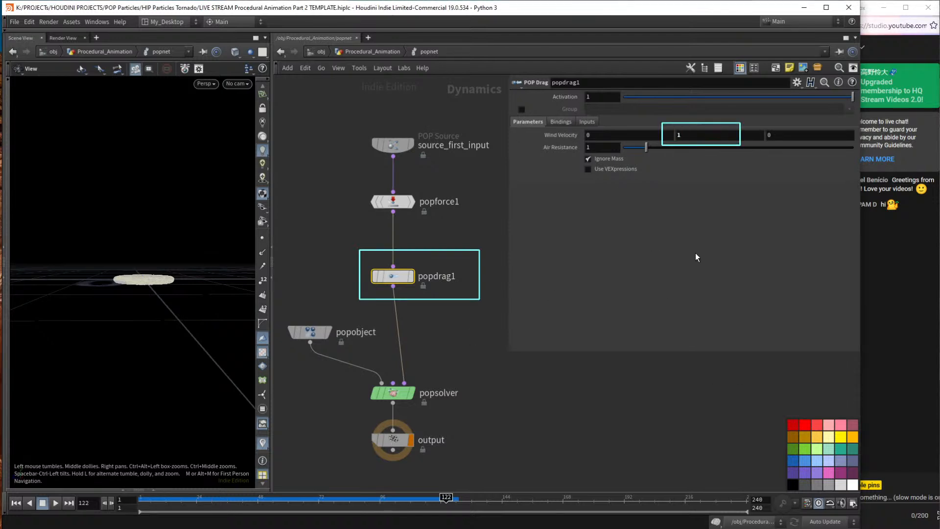
{"action": "key", "text": "Return"}
Replay the simulation from the first frame with the upward wind and stop it at frame 198.
{"action": "left_click", "coordinate": [645, 406]}
{"action": "key", "text": "ctrl+Up"}
{"action": "key", "text": "Up"}
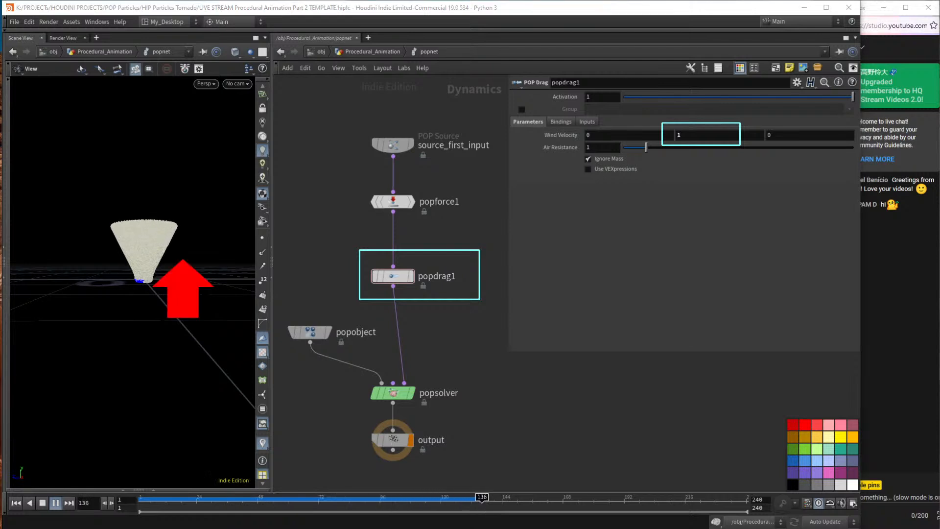
{"action": "left_click", "coordinate": [497, 7]}
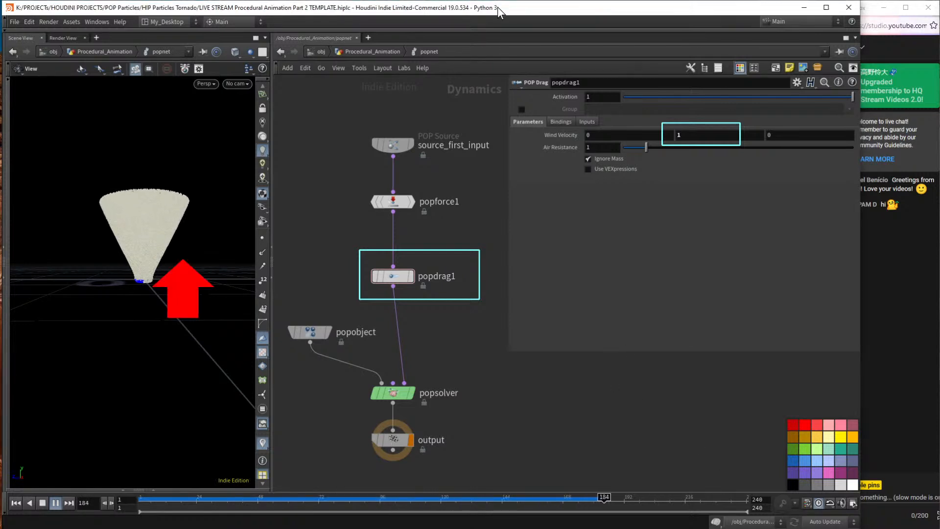
{"action": "key", "text": "Up"}
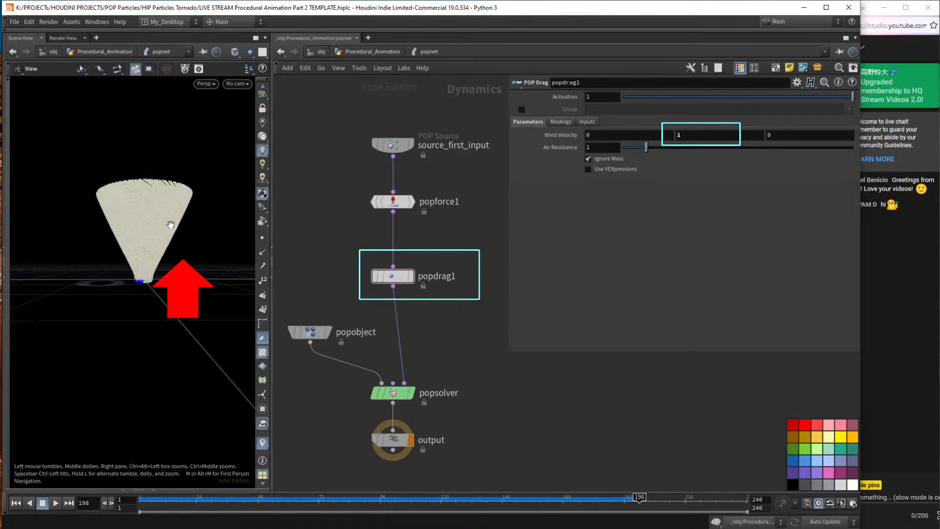
Examine the particle funnel's spiral pattern from above and close up.
{"action": "left_click_drag", "start_coordinate": [160, 222], "coordinate": [174, 243]}
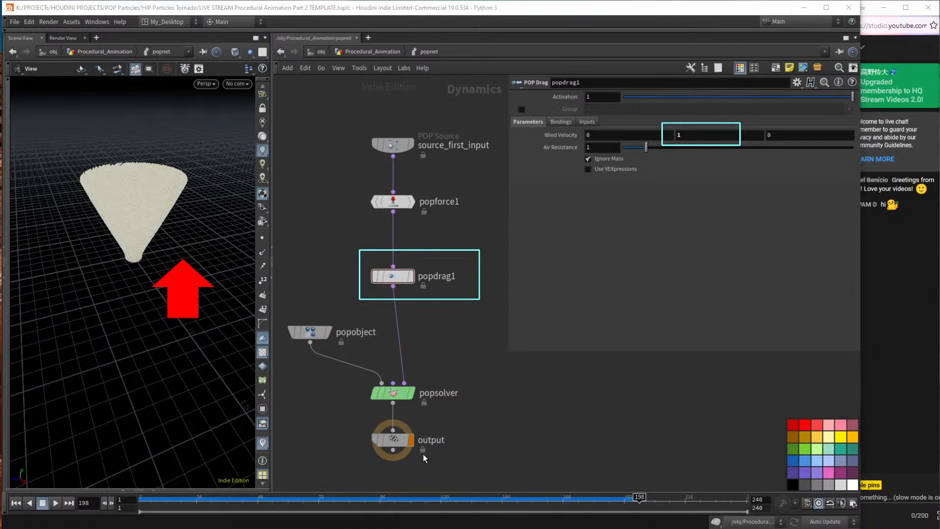
{"action": "left_click_drag", "start_coordinate": [210, 304], "coordinate": [155, 277]}
{"action": "scroll", "coordinate": [156, 278], "scroll_direction": "up", "scroll_amount": 5}
{"action": "scroll", "coordinate": [155, 275], "scroll_direction": "down", "scroll_amount": 3}
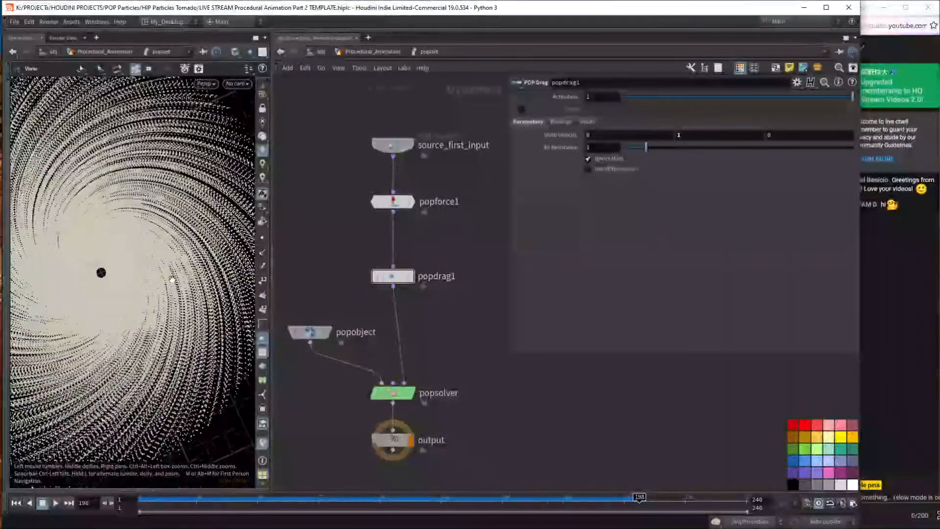
{"action": "middle_click_drag", "start_coordinate": [185, 283], "coordinate": [154, 277]}
Return to the Procedural_Animation network and set scatter1's Force Total Count to 10.
{"action": "left_click", "coordinate": [368, 54]}
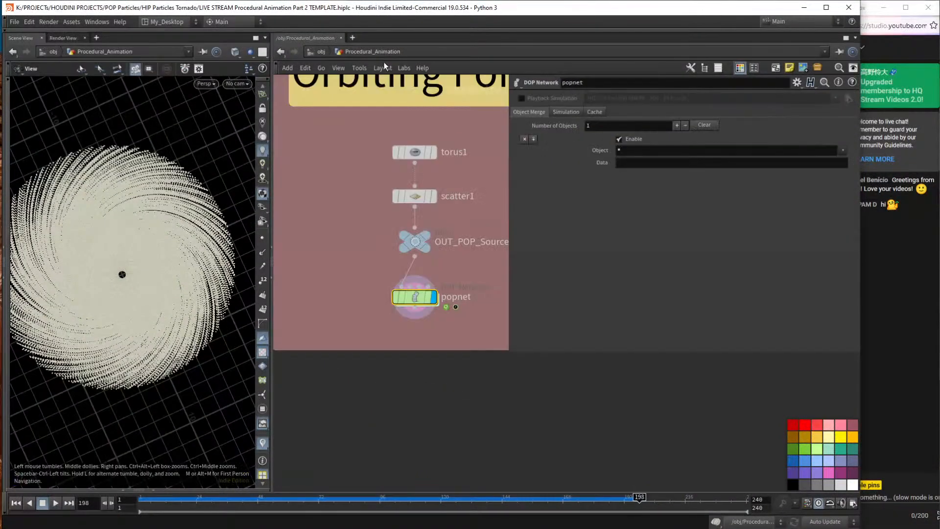
{"action": "left_click", "coordinate": [415, 196]}
{"action": "left_click", "coordinate": [607, 196]}
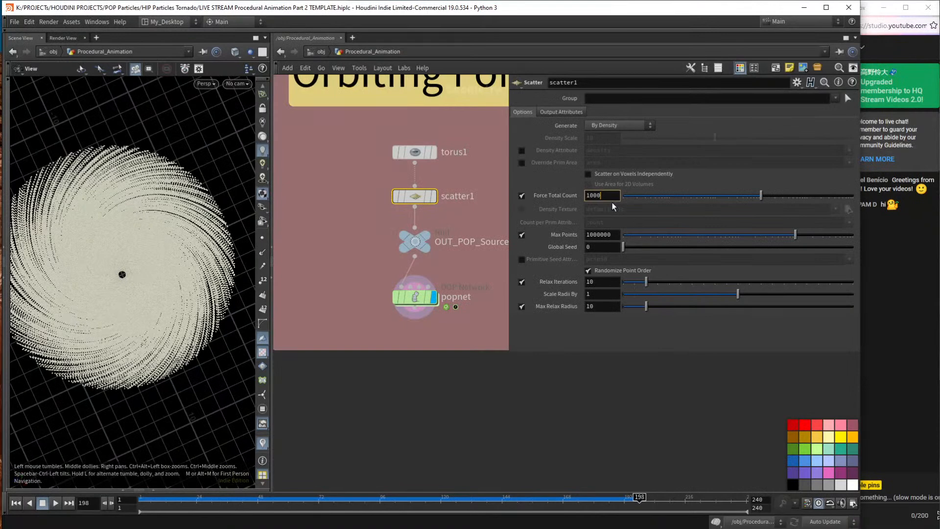
{"action": "key", "text": "Return"}
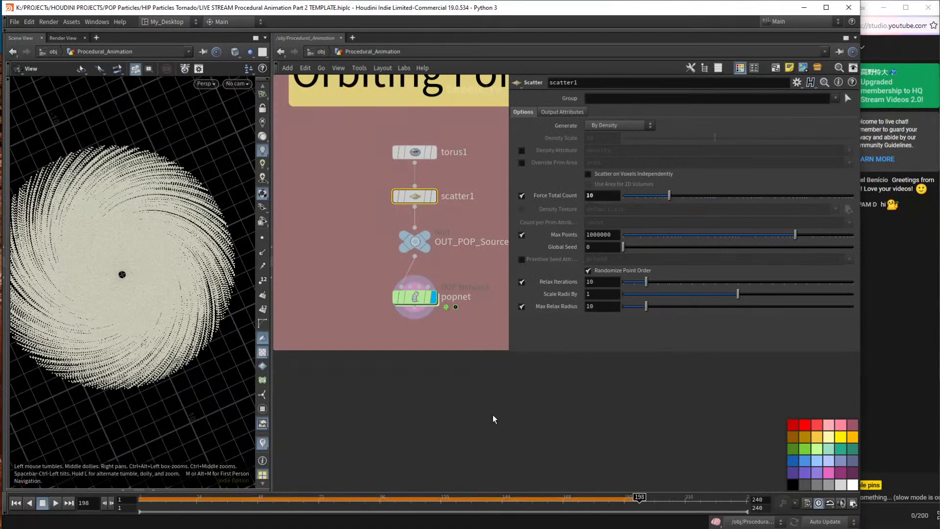
Replay the simulation from the first frame inside popnet, stop it at frame 186 and inspect the sparse spiral trails from the side.
{"action": "key", "text": "ctrl+Up"}
{"action": "double_click", "coordinate": [419, 297]}
{"action": "key", "text": "Up"}
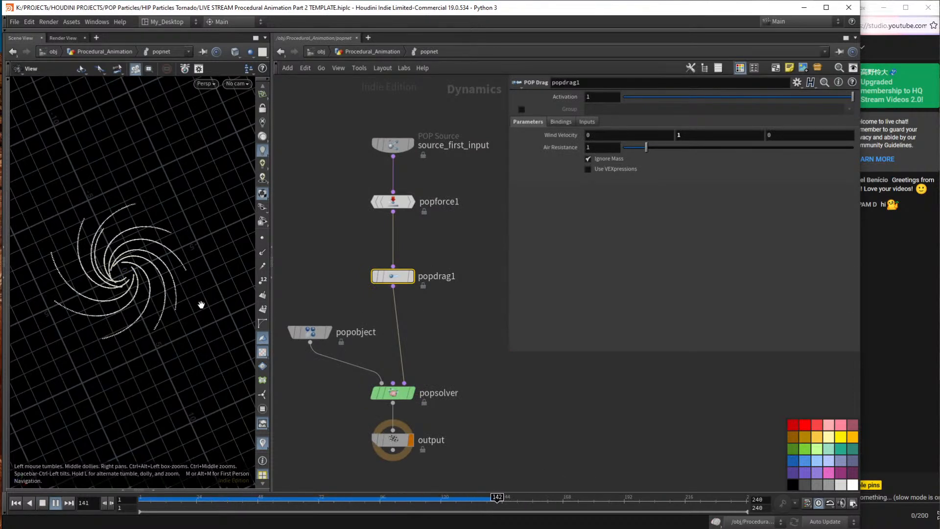
{"action": "key", "text": "Up"}
{"action": "left_click_drag", "start_coordinate": [186, 323], "coordinate": [195, 288]}
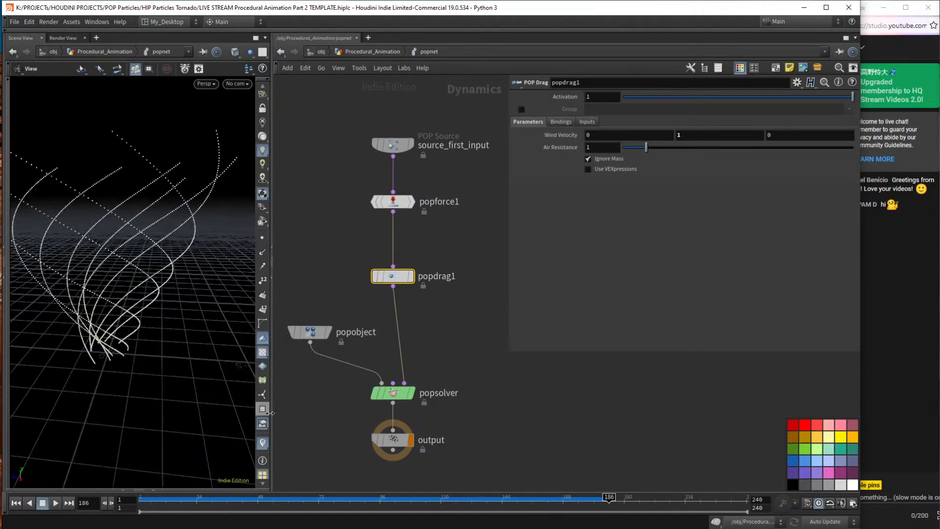
Return to the Procedural_Animation network and add a DOP Import node below popnet.
{"action": "left_click", "coordinate": [261, 444]}
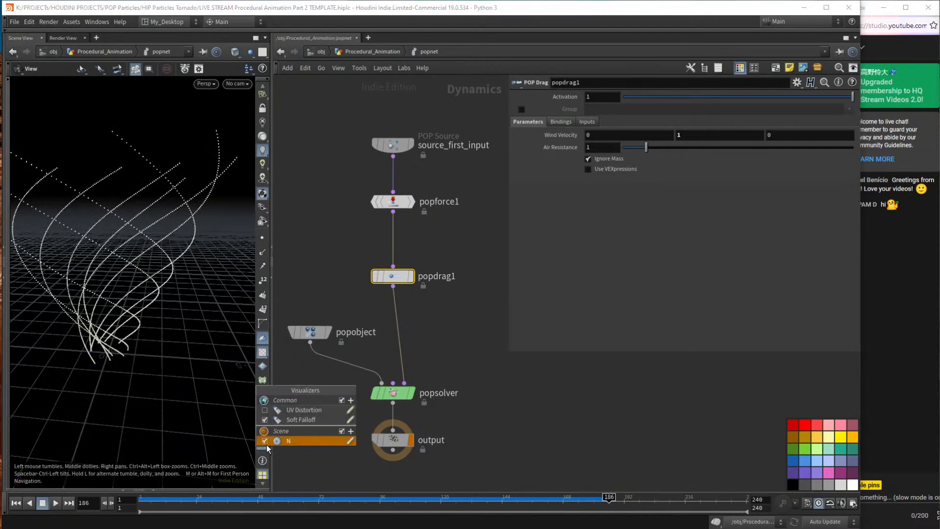
{"action": "left_click", "coordinate": [342, 443]}
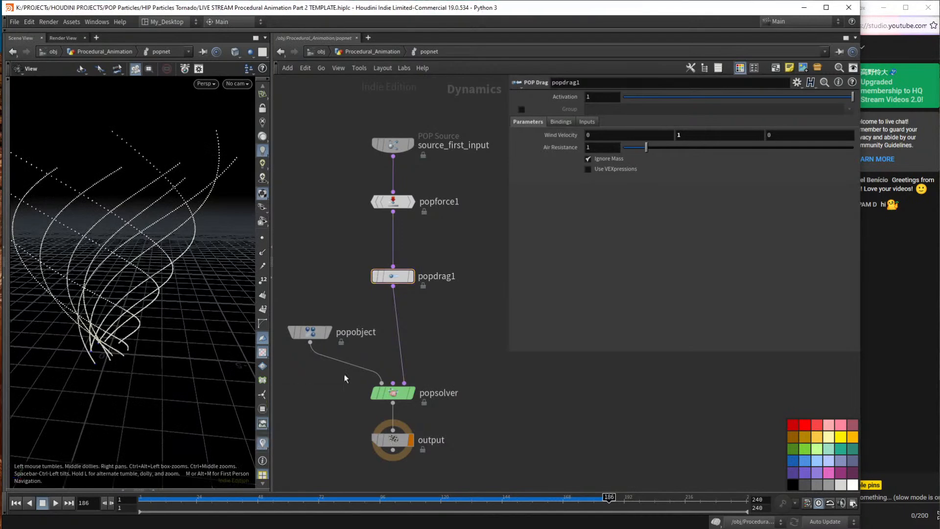
{"action": "left_click", "coordinate": [368, 52]}
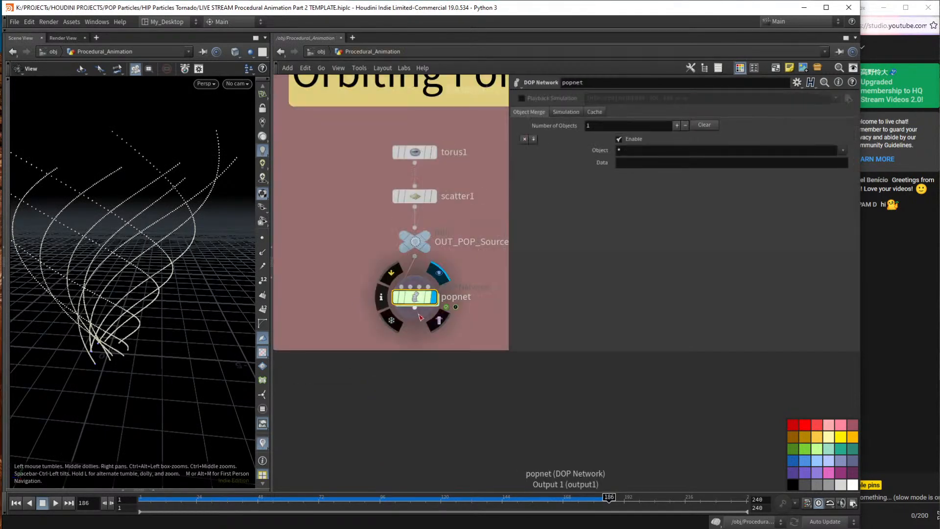
{"action": "key", "text": "Tab"}
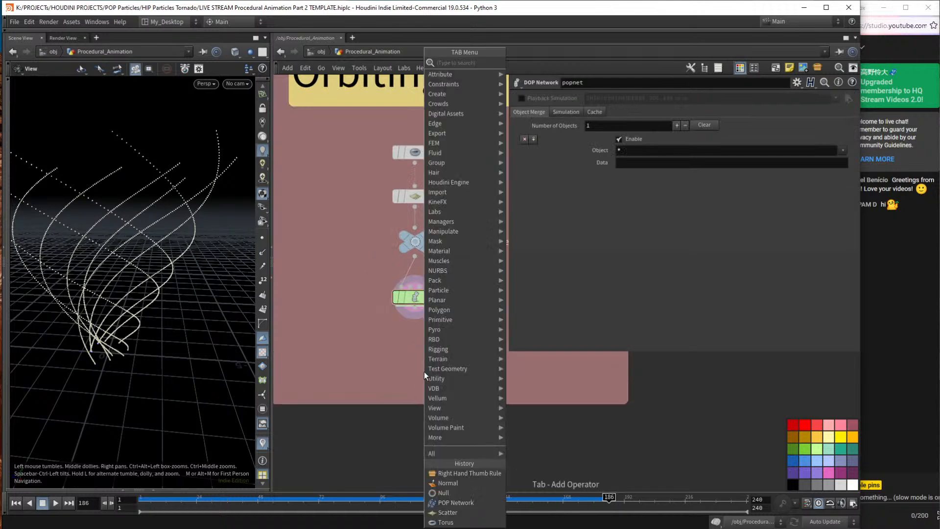
{"action": "type", "text": "pop"}
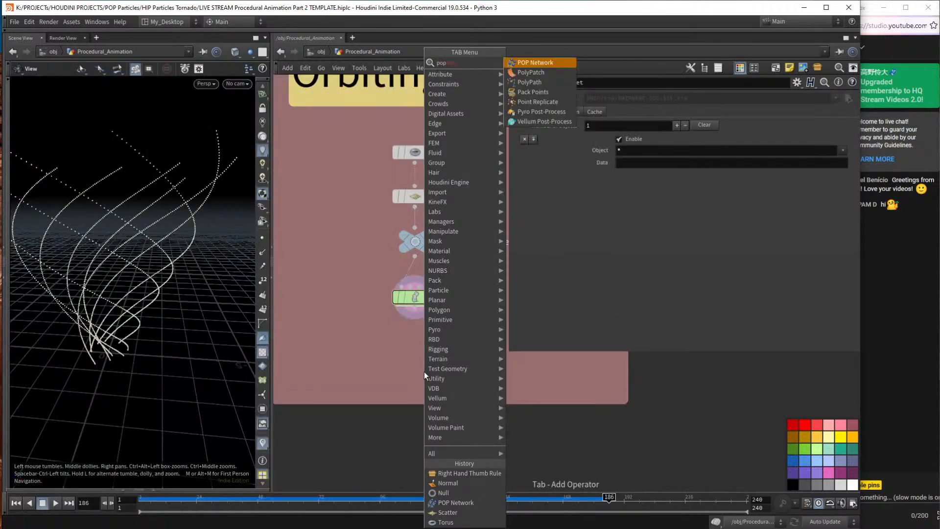
{"action": "key", "text": "BackSpace"}
{"action": "key", "text": "BackSpace"}
{"action": "key", "text": "BackSpace"}
{"action": "type", "text": "d"}
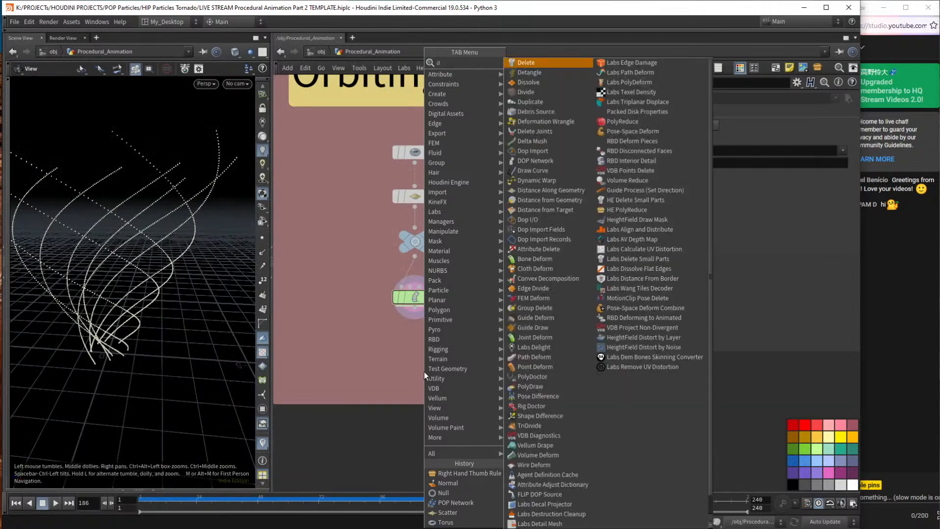
{"action": "type", "text": "op imp"}
{"action": "key", "text": "Return"}
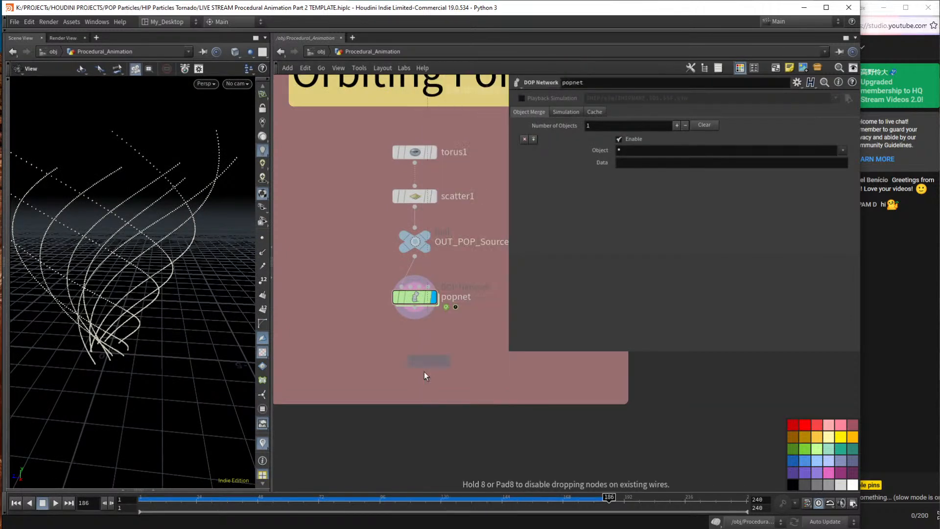
{"action": "left_click", "coordinate": [416, 356]}
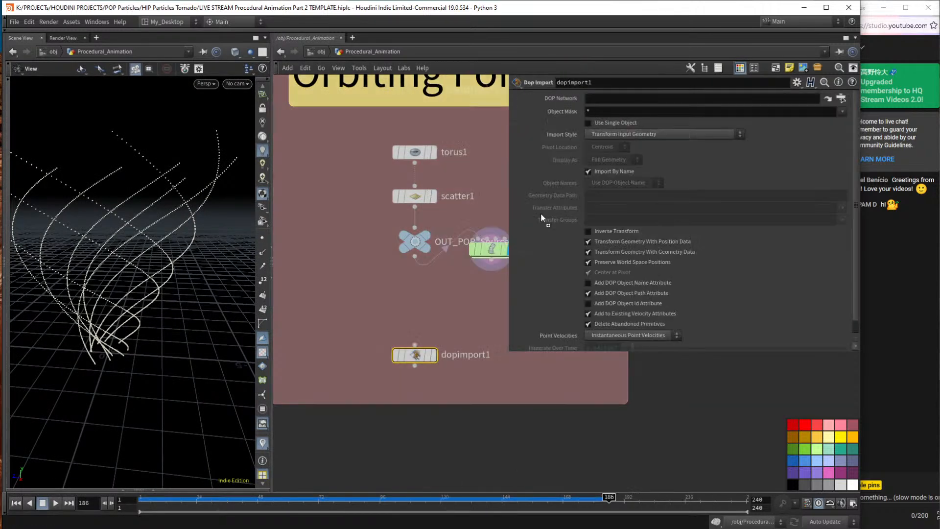
Point dopimport1 at ../popnet with Object Mask pop* and Import Style Fetch Geometry from DOP Network, and display it.
{"action": "left_click_drag", "start_coordinate": [618, 96], "coordinate": [618, 98]}
{"action": "left_click", "coordinate": [599, 111]}
{"action": "type", "text": "pop*"}
{"action": "key", "text": "Return"}
{"action": "left_click", "coordinate": [637, 134]}
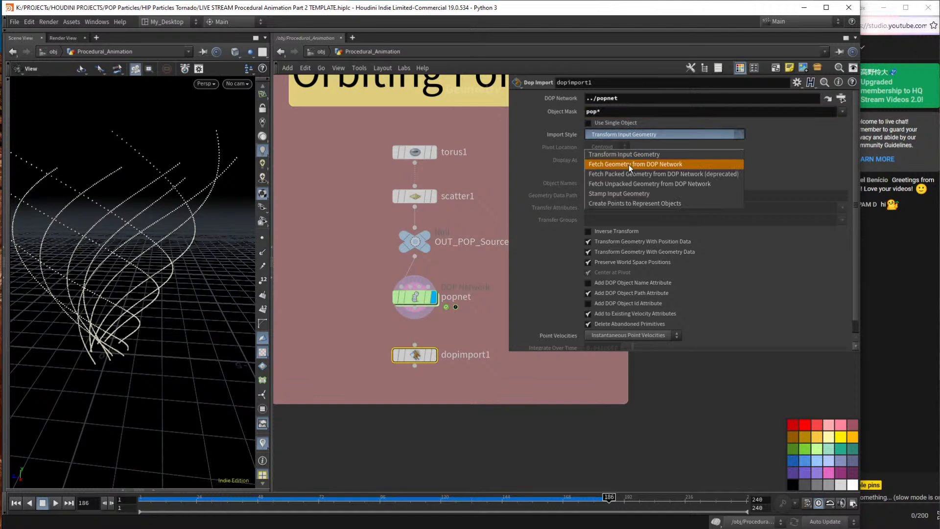
{"action": "left_click", "coordinate": [630, 168]}
{"action": "scroll", "coordinate": [375, 355], "scroll_direction": "up", "scroll_amount": 2}
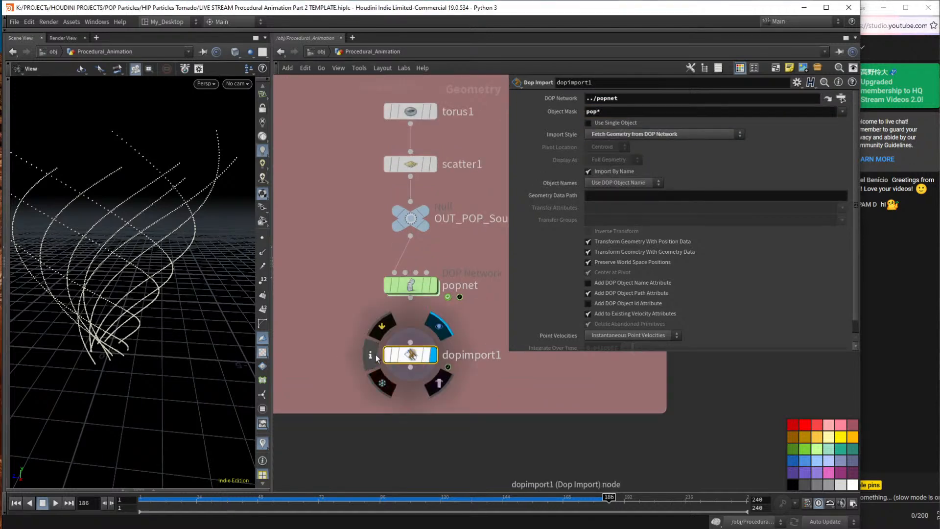
Visualize the v point attribute from dopimport1's node info and inspect the velocity lines along the spiral trails.
{"action": "left_click", "coordinate": [371, 356]}
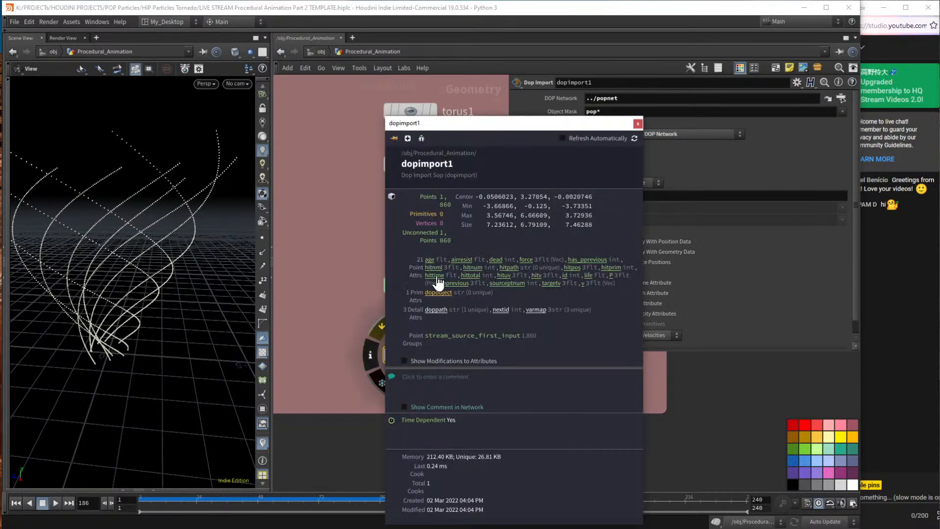
{"action": "left_click", "coordinate": [583, 284]}
{"action": "mouse_move", "coordinate": [213, 214]}
{"action": "left_mouse_down"}
{"action": "mouse_move", "coordinate": [153, 231]}
{"action": "mouse_move", "coordinate": [156, 260]}
{"action": "mouse_move", "coordinate": [151, 208]}
{"action": "mouse_move", "coordinate": [132, 186]}
{"action": "left_mouse_up"}
{"action": "left_click_drag", "start_coordinate": [141, 152], "coordinate": [118, 158]}
{"action": "left_click_drag", "start_coordinate": [88, 338], "coordinate": [145, 359]}
{"action": "middle_click_drag", "start_coordinate": [145, 358], "coordinate": [203, 345]}
{"action": "left_click_drag", "start_coordinate": [204, 344], "coordinate": [157, 286]}
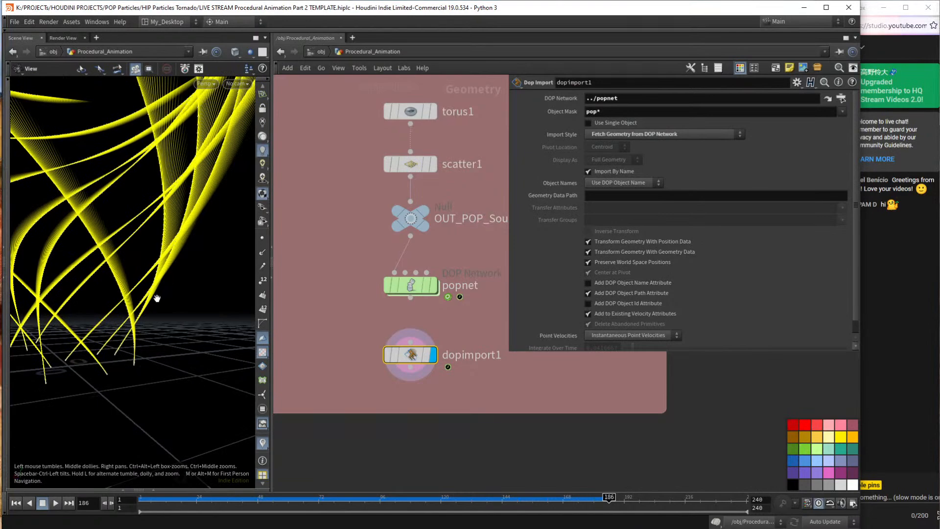
{"action": "left_click_drag", "start_coordinate": [136, 308], "coordinate": [180, 302]}
Inside popnet, set popdrag1's vertical Wind Velocity to 5 and play the simulation.
{"action": "double_click", "coordinate": [404, 286]}
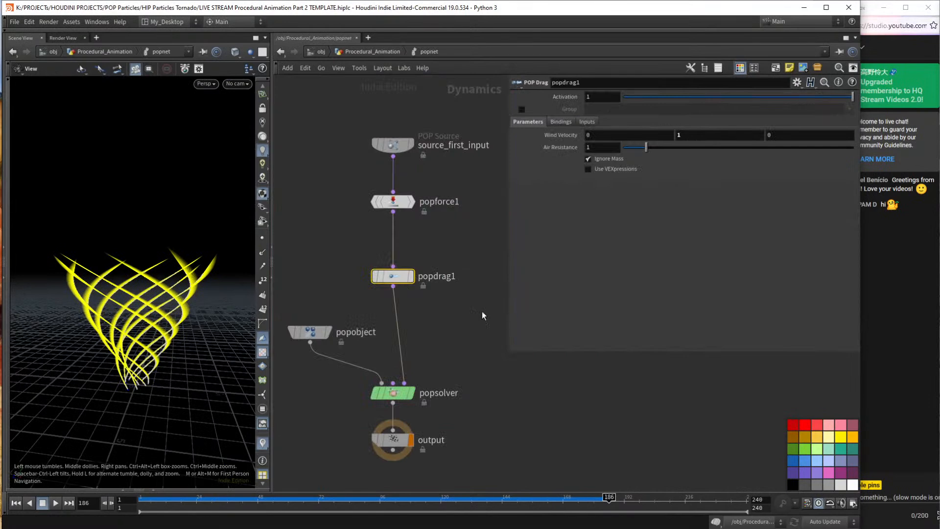
{"action": "left_click", "coordinate": [701, 140]}
{"action": "type", "text": "5"}
{"action": "key", "text": "Return"}
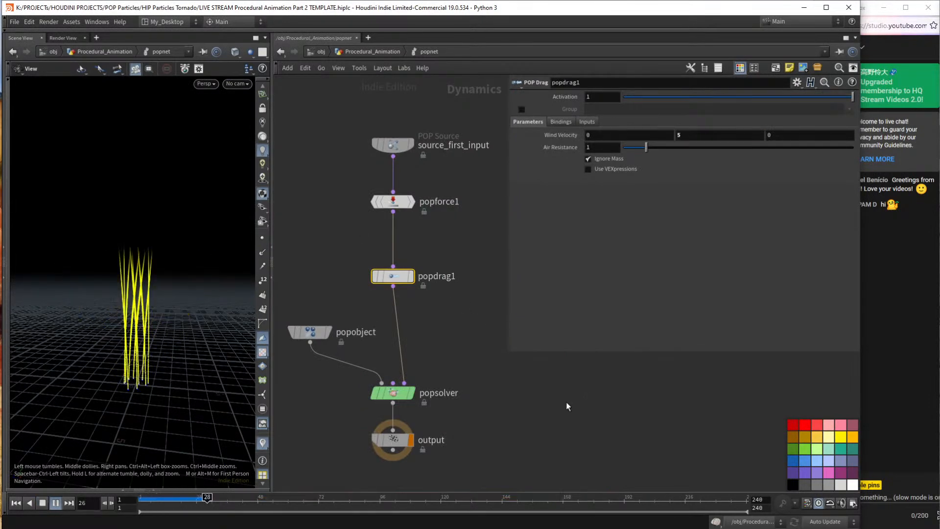
Set popdrag1's vertical Wind Velocity to 0.25, replay the simulation from the first frame and stop it at frame 125.
{"action": "key", "text": "ctrl+Up"}
{"action": "left_click_drag", "start_coordinate": [688, 137], "coordinate": [608, 137]}
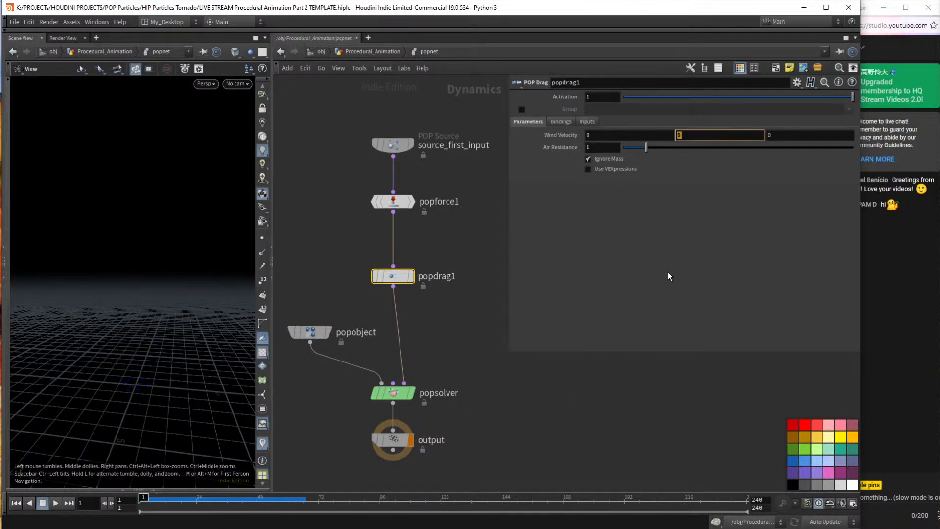
{"action": "type", "text": "0.25"}
{"action": "key", "text": "Return"}
{"action": "key", "text": "Up"}
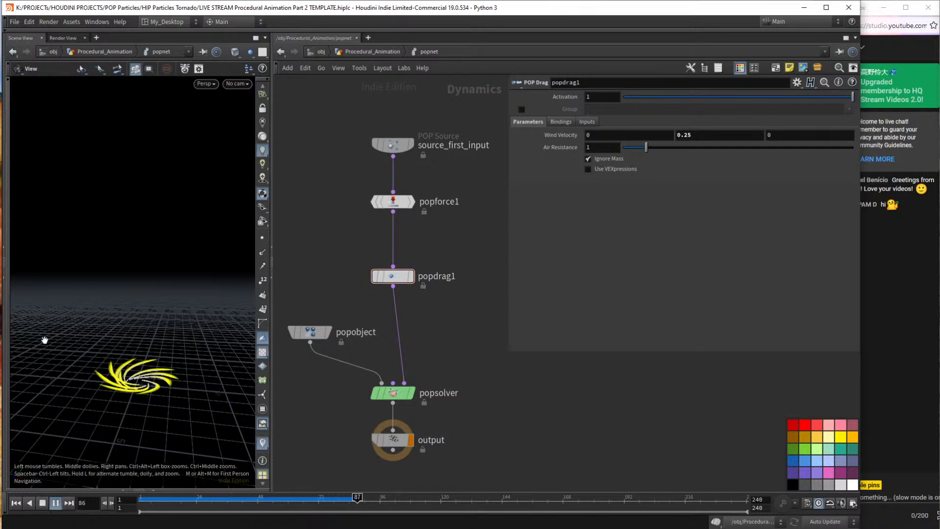
{"action": "key", "text": "Up"}
Examine the direction of the particles' velocity lines along the spiral arms from above and close up.
{"action": "left_click_drag", "start_coordinate": [154, 439], "coordinate": [142, 355]}
{"action": "middle_click_drag", "start_coordinate": [143, 355], "coordinate": [193, 341]}
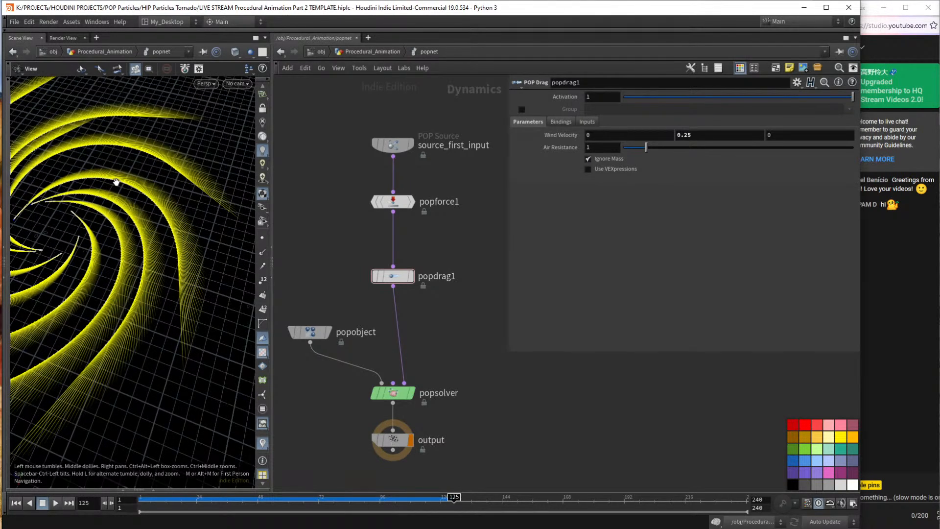
{"action": "left_click_drag", "start_coordinate": [179, 339], "coordinate": [213, 311]}
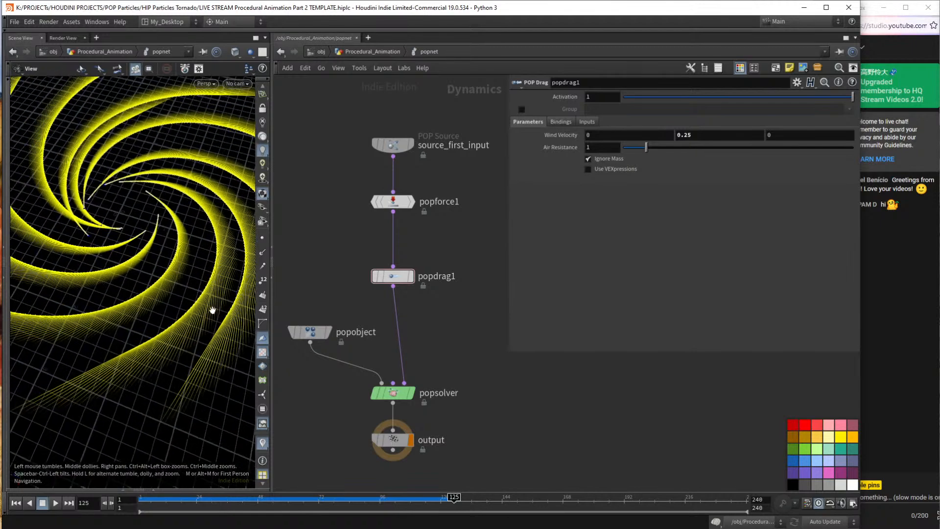
{"action": "left_click_drag", "start_coordinate": [132, 325], "coordinate": [208, 447]}
{"action": "scroll", "coordinate": [155, 323], "scroll_direction": "up", "scroll_amount": 10}
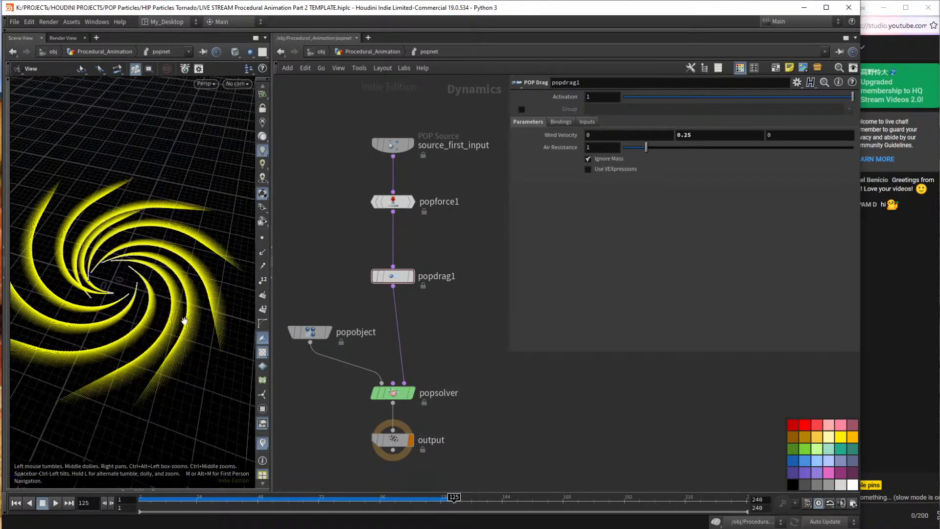
{"action": "scroll", "coordinate": [146, 271], "scroll_direction": "up", "scroll_amount": 3}
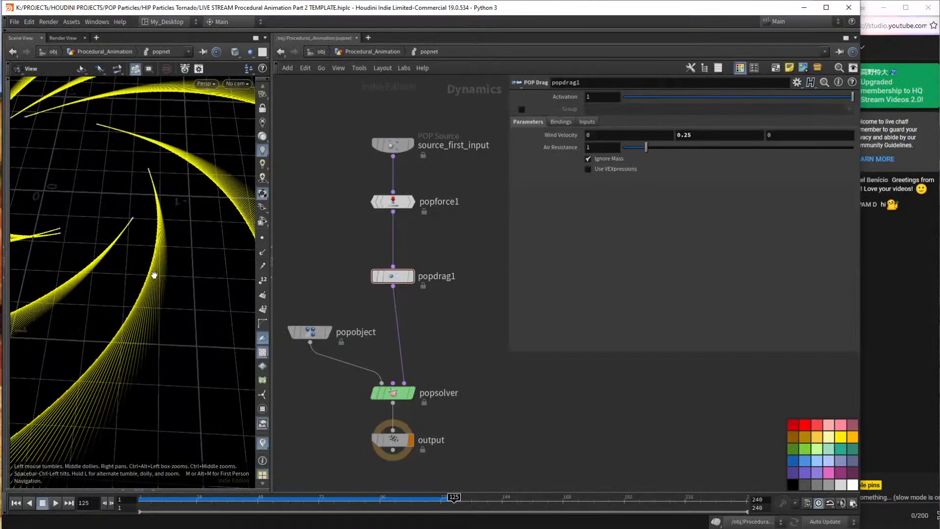
Turn on point display in the viewport and inspect the individual particles with their velocity lines.
{"action": "left_click", "coordinate": [262, 238]}
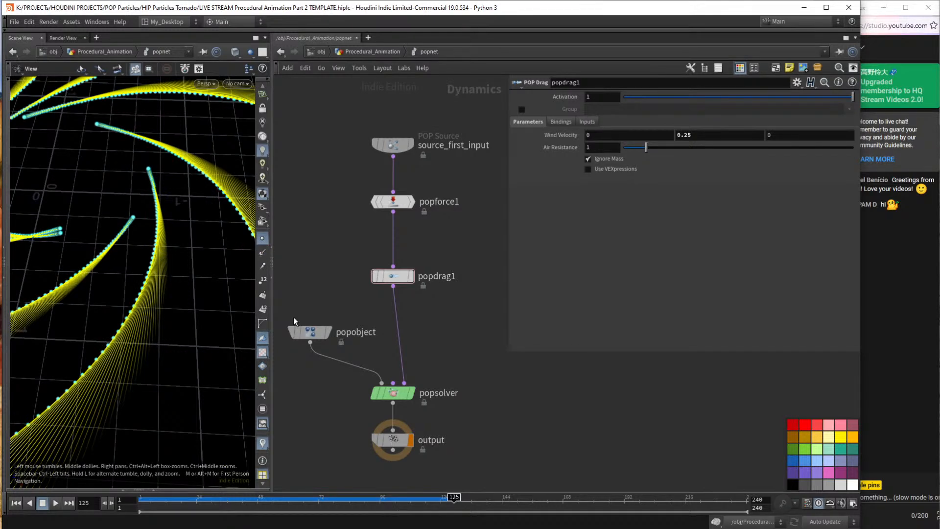
{"action": "scroll", "coordinate": [142, 306], "scroll_direction": "up", "scroll_amount": 5}
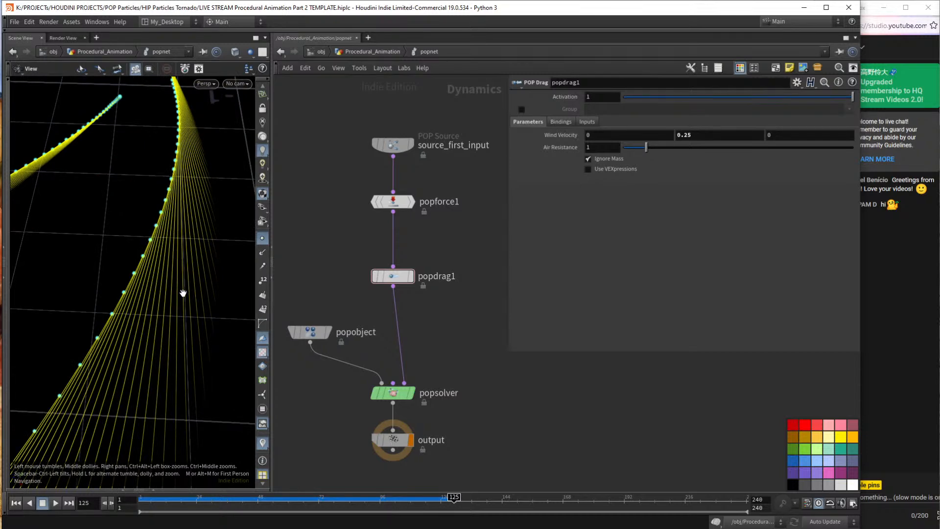
{"action": "scroll", "coordinate": [182, 293], "scroll_direction": "down", "scroll_amount": 8}
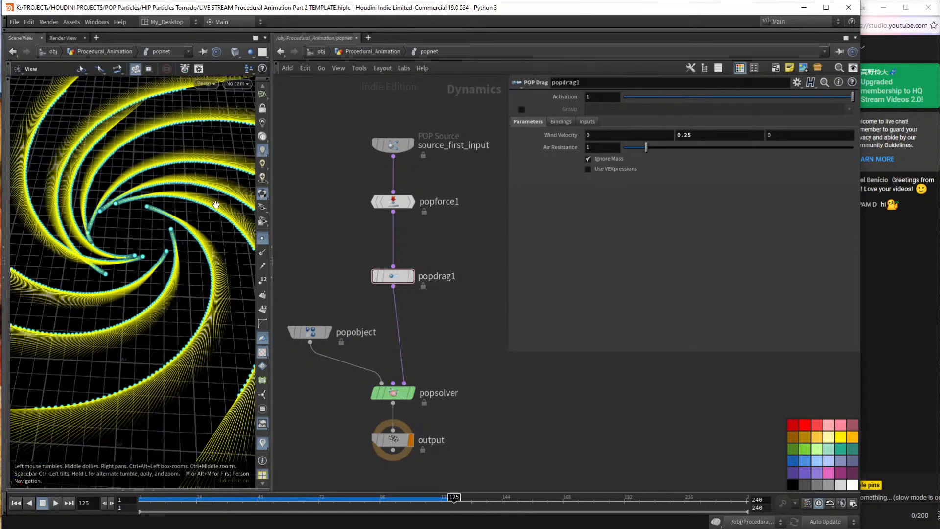
Return to the Procedural_Animation network and display the final node of the Manually Calculating Cross Product section.
{"action": "left_click", "coordinate": [351, 53]}
{"action": "scroll", "coordinate": [465, 401], "scroll_direction": "down", "scroll_amount": 8}
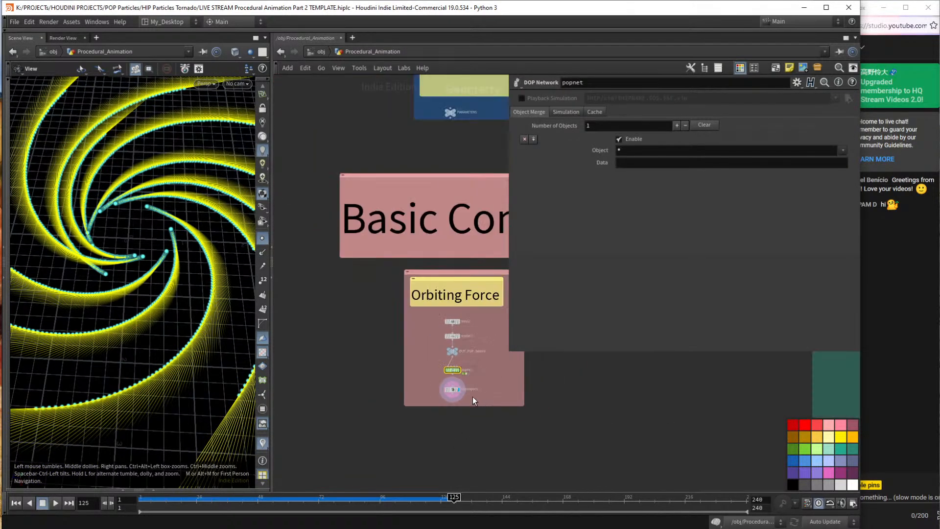
{"action": "middle_click_drag", "start_coordinate": [583, 420], "coordinate": [310, 379]}
{"action": "scroll", "coordinate": [388, 382], "scroll_direction": "down", "scroll_amount": 5}
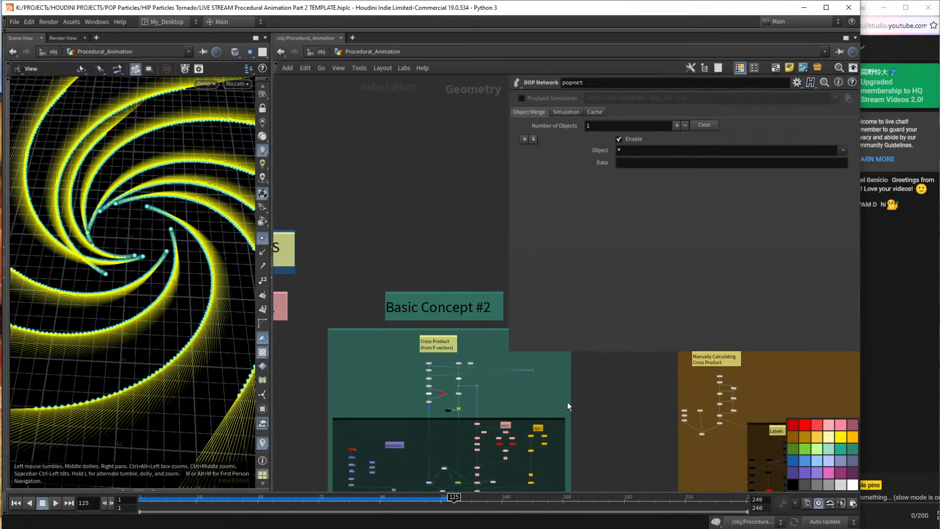
{"action": "middle_click_drag", "start_coordinate": [655, 421], "coordinate": [382, 349]}
{"action": "scroll", "coordinate": [468, 414], "scroll_direction": "up", "scroll_amount": 3}
{"action": "middle_click_drag", "start_coordinate": [426, 411], "coordinate": [424, 319]}
{"action": "middle_click_drag", "start_coordinate": [435, 390], "coordinate": [439, 297]}
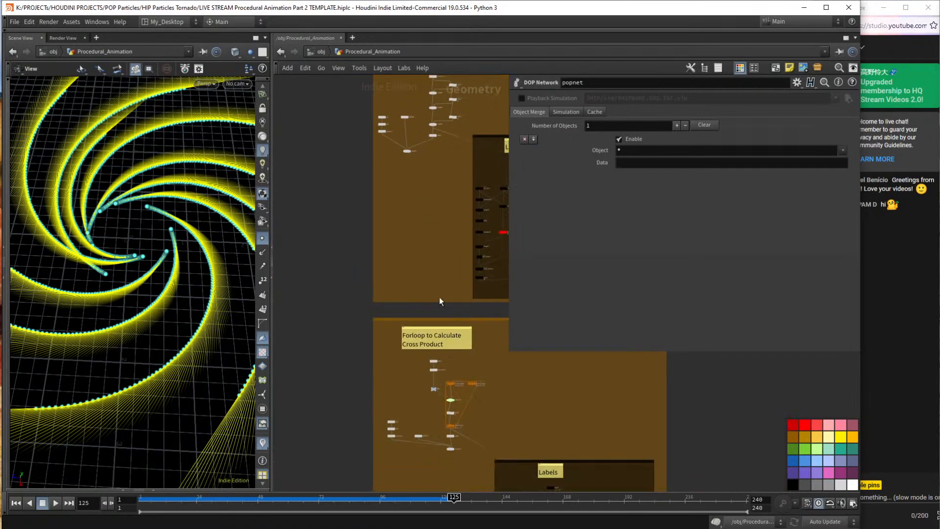
{"action": "left_click", "coordinate": [414, 150]}
{"action": "left_click_drag", "start_coordinate": [219, 260], "coordinate": [181, 299]}
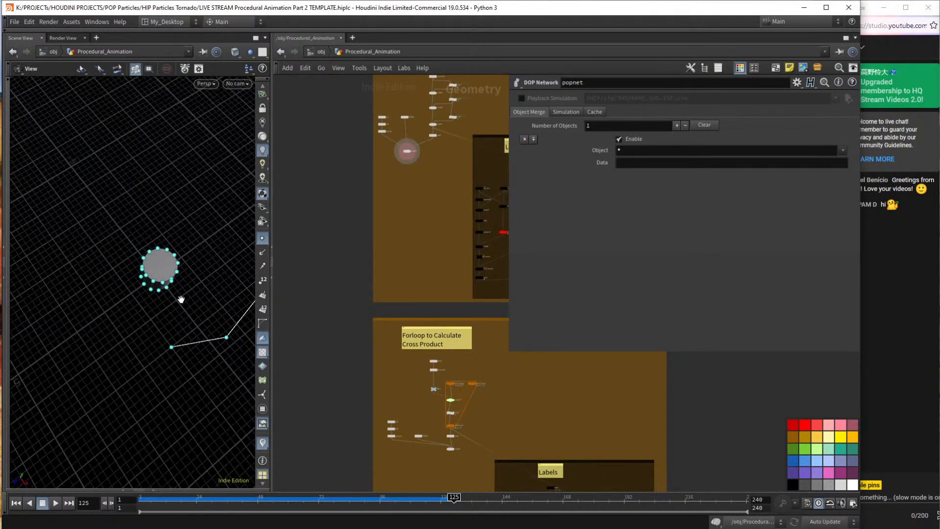
Turn off Display Ortho Grid in the viewport's Display Options and frame the cylinder and polyline.
{"action": "key", "text": "d"}
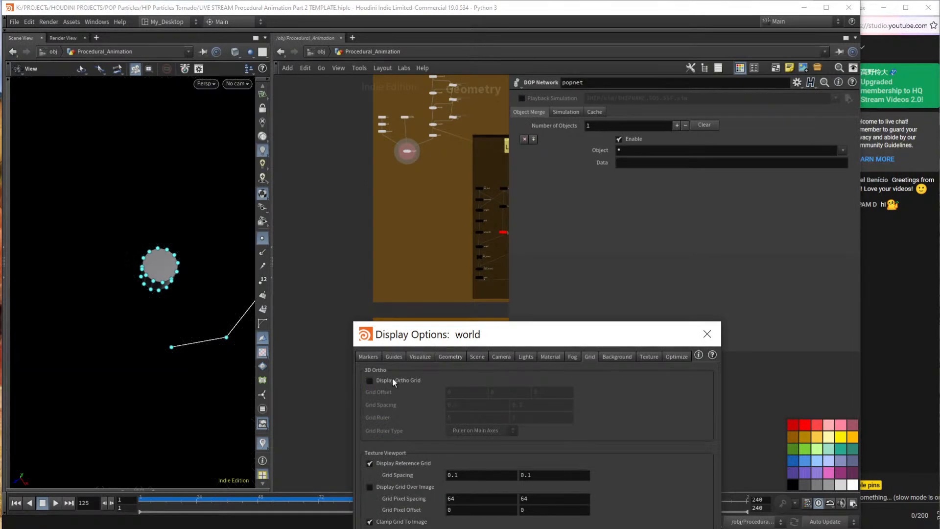
{"action": "key", "text": "space+f"}
{"action": "left_click_drag", "start_coordinate": [197, 328], "coordinate": [182, 284]}
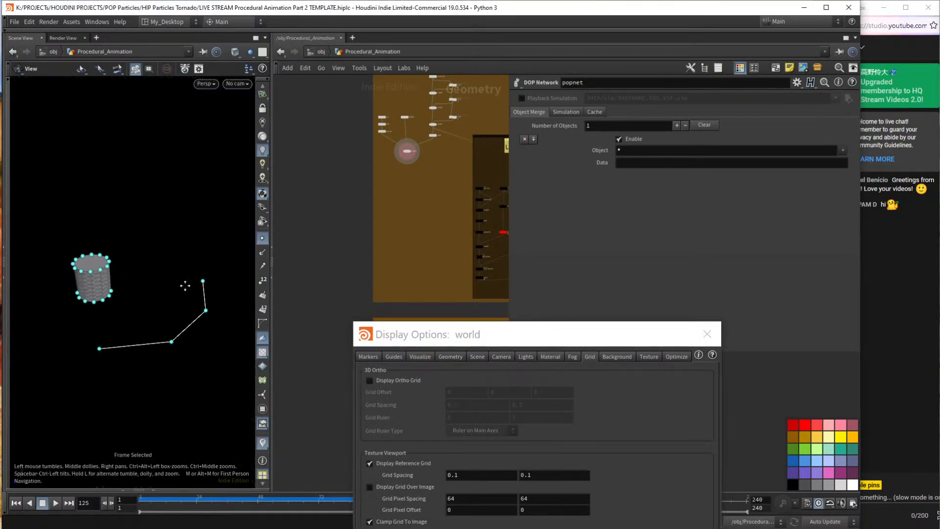
{"action": "left_click_drag", "start_coordinate": [467, 343], "coordinate": [742, 347]}
Display merge49 in the Forloop to Calculate Cross Product section, frame it and examine the spiral of points from several angles.
{"action": "scroll", "coordinate": [458, 456], "scroll_direction": "up", "scroll_amount": 5}
{"action": "left_click", "coordinate": [450, 447]}
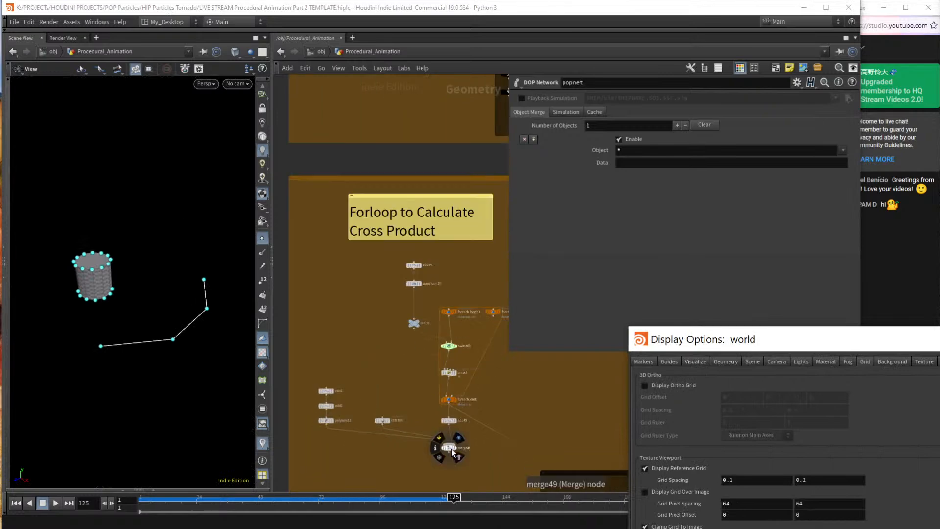
{"action": "key", "text": "space+f"}
{"action": "left_click_drag", "start_coordinate": [169, 263], "coordinate": [145, 233]}
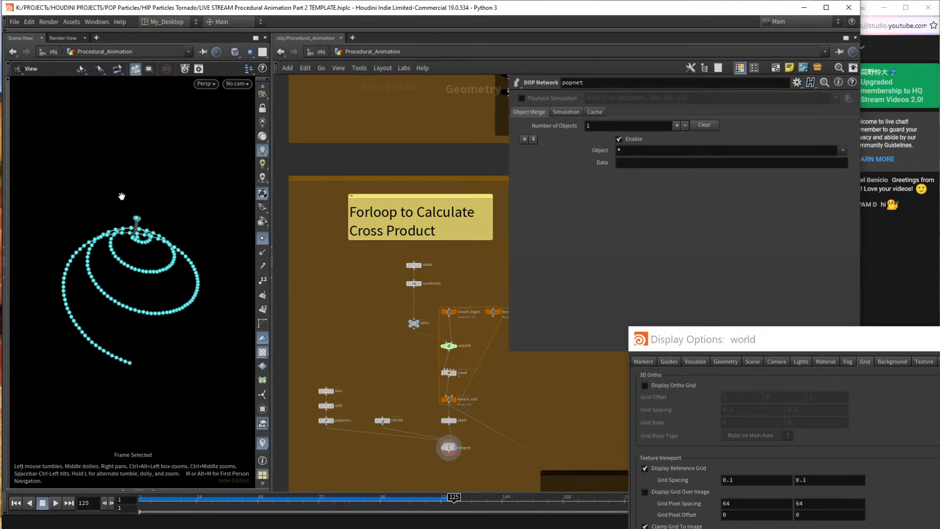
{"action": "left_click_drag", "start_coordinate": [171, 312], "coordinate": [86, 293]}
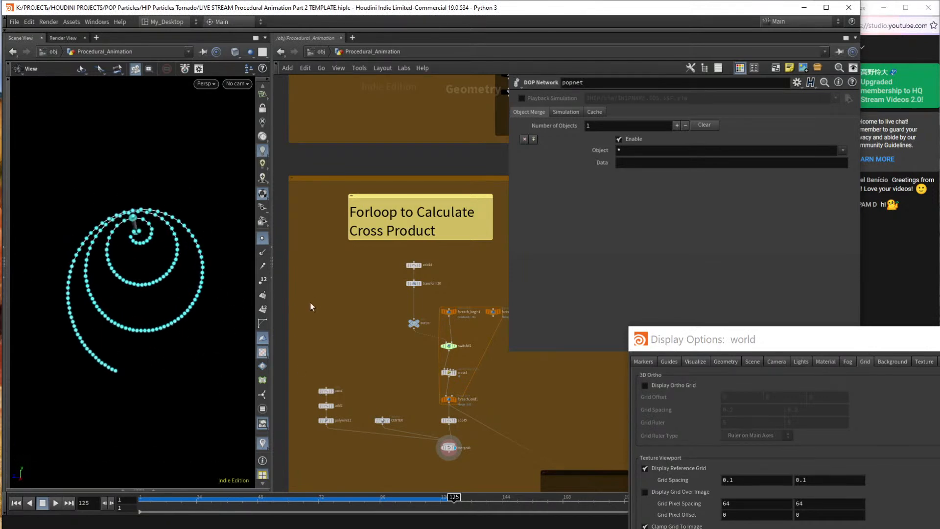
Turn Display Ortho Grid back on, close the Display Options and view the spiral against the grid.
{"action": "left_click_drag", "start_coordinate": [778, 338], "coordinate": [365, 301]}
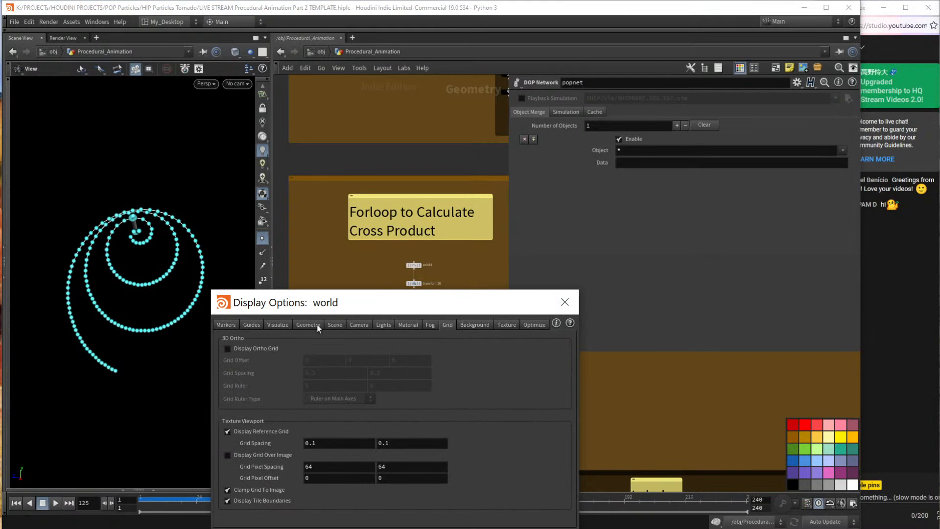
{"action": "left_click", "coordinate": [263, 349]}
{"action": "left_click", "coordinate": [565, 302]}
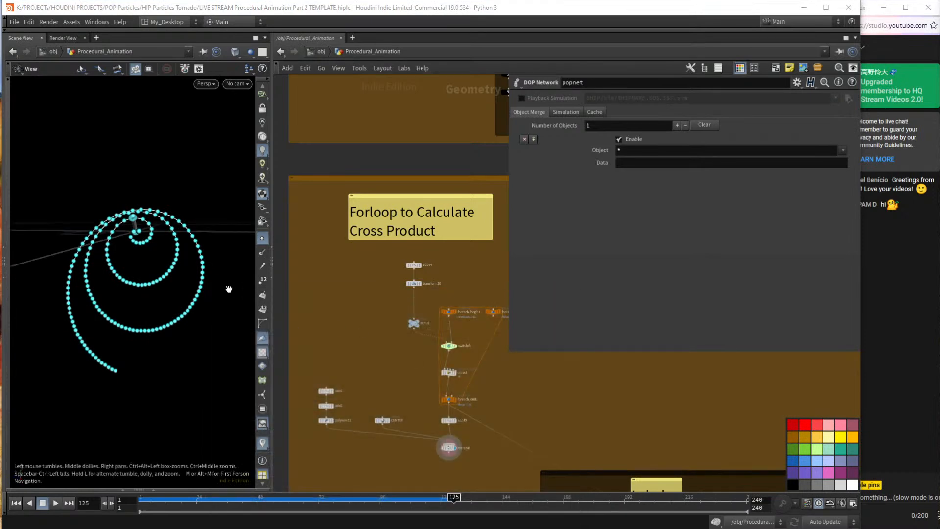
{"action": "left_click_drag", "start_coordinate": [237, 289], "coordinate": [235, 343]}
Locate the Inward Force section in the Procedural_Animation network.
{"action": "middle_click_drag", "start_coordinate": [653, 395], "coordinate": [439, 409]}
{"action": "scroll", "coordinate": [439, 410], "scroll_direction": "down", "scroll_amount": 6}
{"action": "middle_click_drag", "start_coordinate": [701, 399], "coordinate": [481, 434]}
{"action": "scroll", "coordinate": [383, 238], "scroll_direction": "up", "scroll_amount": 10}
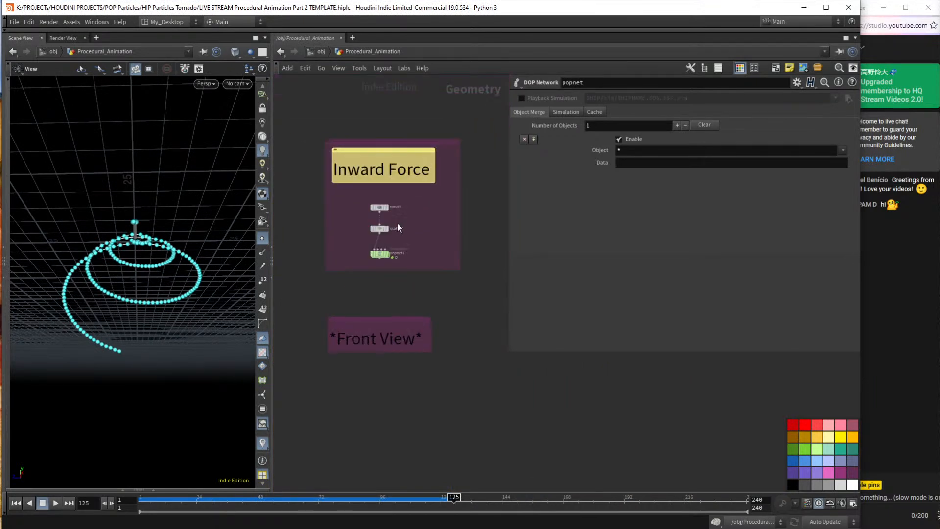
Display popnet1 from the Inward Force section, enter it, frame its particles and select popforce1.
{"action": "scroll", "coordinate": [380, 244], "scroll_direction": "up", "scroll_amount": 3}
{"action": "mouse_move", "coordinate": [372, 275]}
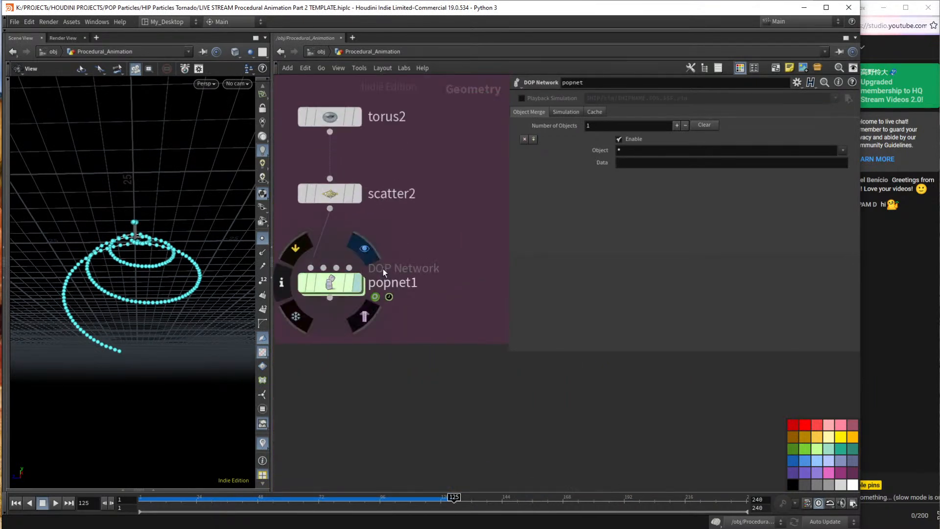
{"action": "middle_click_drag", "start_coordinate": [397, 241], "coordinate": [435, 308]}
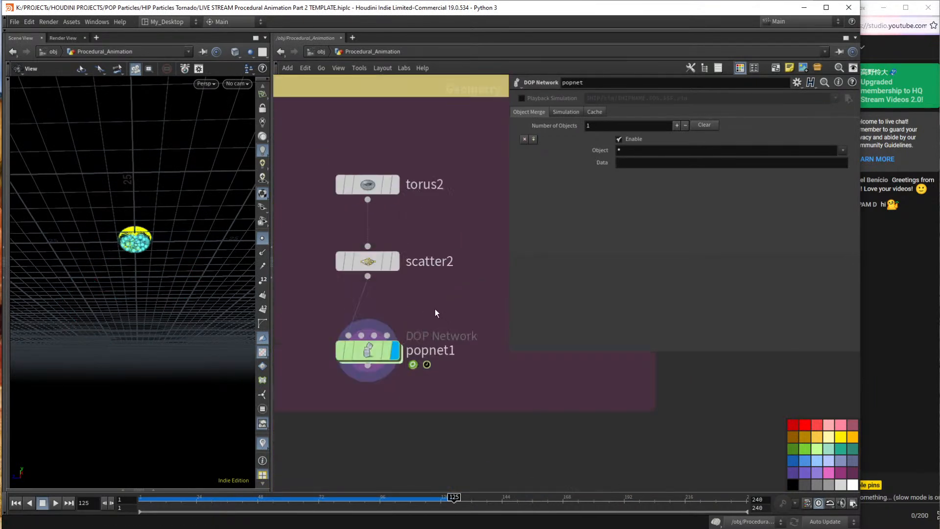
{"action": "double_click", "coordinate": [373, 349]}
{"action": "left_click_drag", "start_coordinate": [198, 232], "coordinate": [147, 266]}
{"action": "key", "text": "space+f"}
{"action": "middle_click_drag", "start_coordinate": [545, 388], "coordinate": [487, 375]}
{"action": "left_click", "coordinate": [410, 252]}
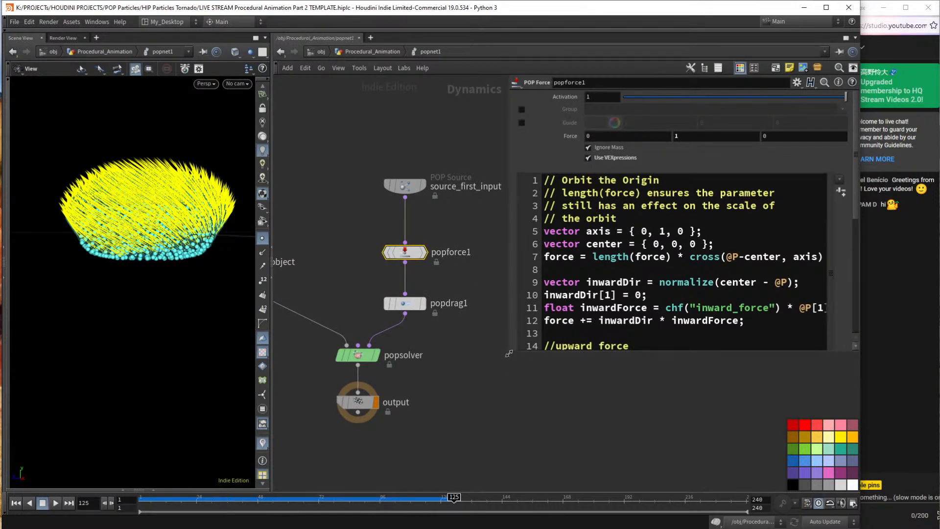
Enlarge the parameter pane and show the popdrag1 node's settings while viewing the particles from a higher angle.
{"action": "left_click_drag", "start_coordinate": [508, 353], "coordinate": [486, 404]}
{"action": "left_click_drag", "start_coordinate": [454, 333], "coordinate": [355, 270]}
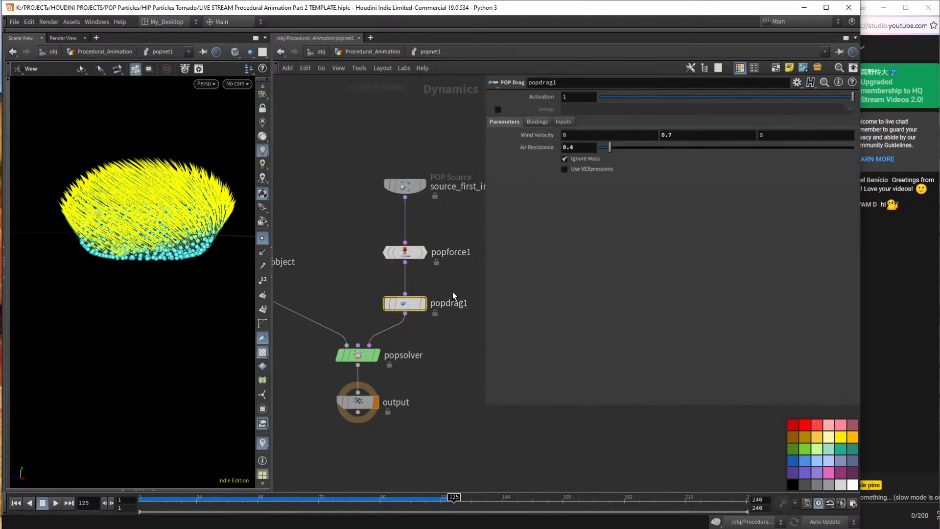
{"action": "mouse_move", "coordinate": [153, 278]}
{"action": "left_mouse_down", "text": "alt"}
{"action": "mouse_move", "coordinate": [161, 257]}
{"action": "mouse_move", "coordinate": [172, 279]}
{"action": "left_mouse_up", "text": "alt"}
{"action": "left_click_drag", "start_coordinate": [451, 331], "coordinate": [359, 284]}
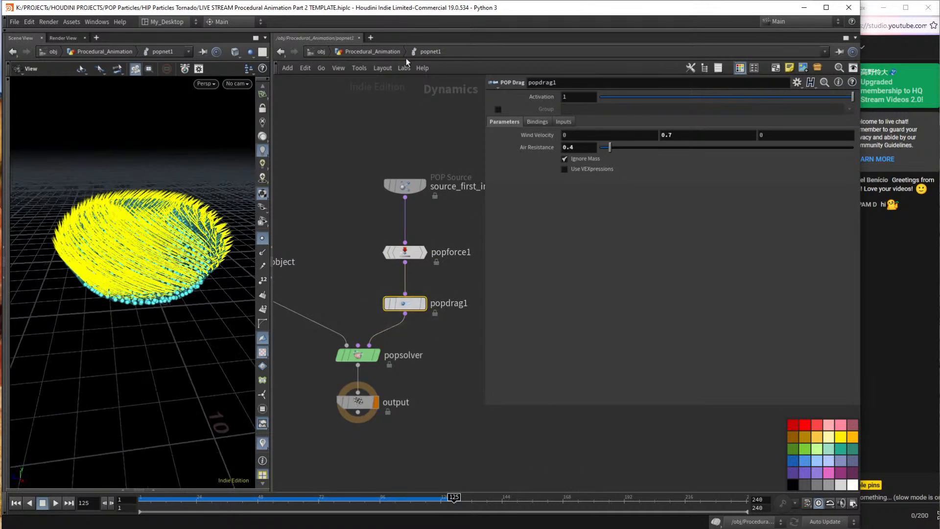
Return to the Procedural_Animation network, look over the torus2, scatter2 and popnet1 chain, and re-enter popnet1.
{"action": "key", "text": "u"}
{"action": "scroll", "coordinate": [443, 218], "scroll_direction": "down", "scroll_amount": 8}
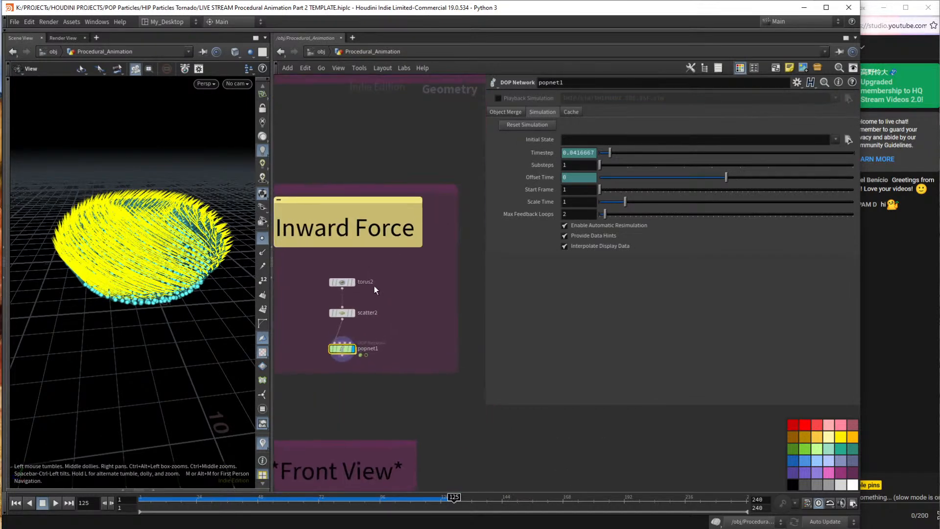
{"action": "scroll", "coordinate": [421, 223], "scroll_direction": "down", "scroll_amount": 3}
{"action": "middle_click_drag", "start_coordinate": [413, 223], "coordinate": [471, 215]}
{"action": "scroll", "coordinate": [430, 269], "scroll_direction": "up", "scroll_amount": 5}
{"action": "scroll", "coordinate": [431, 269], "scroll_direction": "up", "scroll_amount": 4}
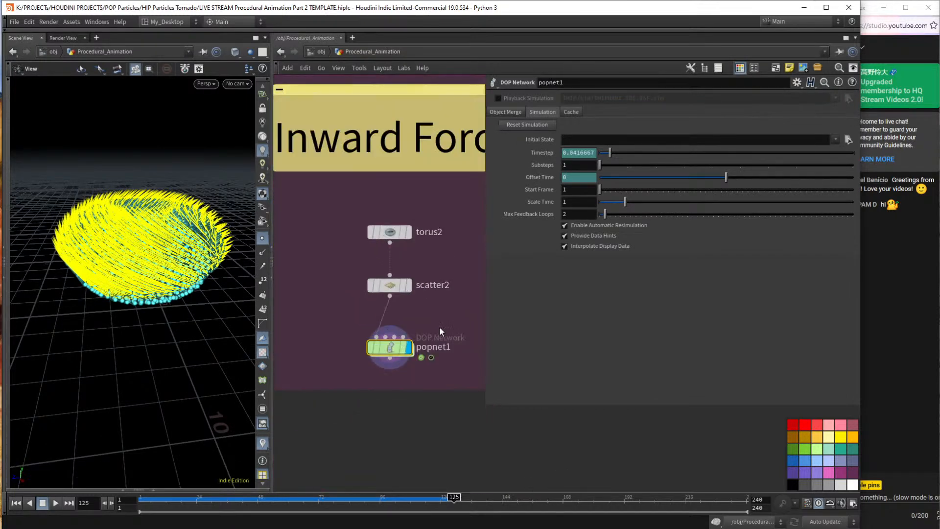
{"action": "double_click", "coordinate": [393, 348]}
{"action": "scroll", "coordinate": [445, 366], "scroll_direction": "down", "scroll_amount": 4}
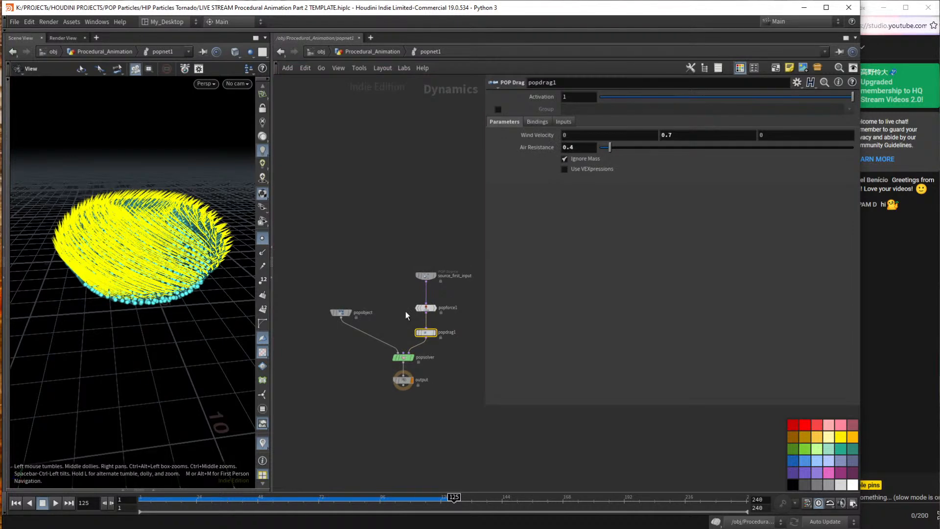
Compare the popforce1 VEXpression with the popdrag1 settings inside popnet1, ending on popforce1.
{"action": "left_click", "coordinate": [425, 307]}
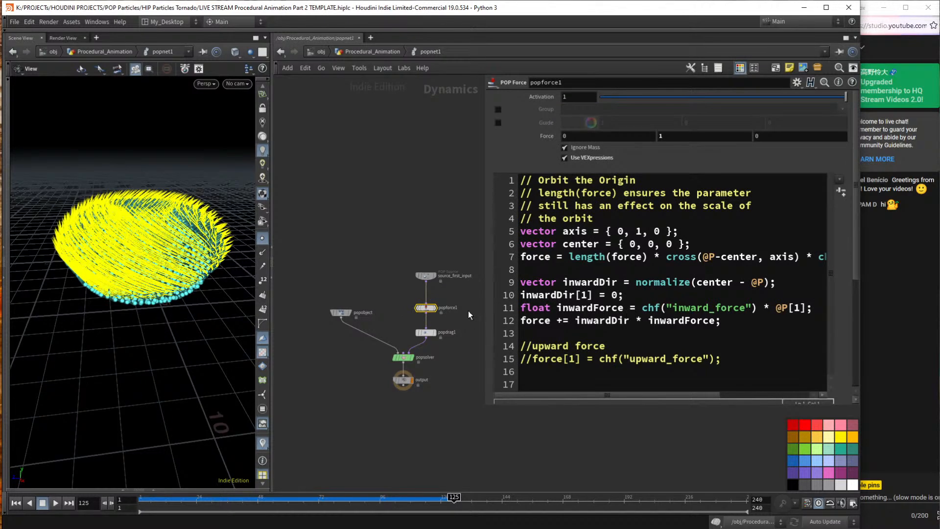
{"action": "scroll", "coordinate": [443, 319], "scroll_direction": "up", "scroll_amount": 5}
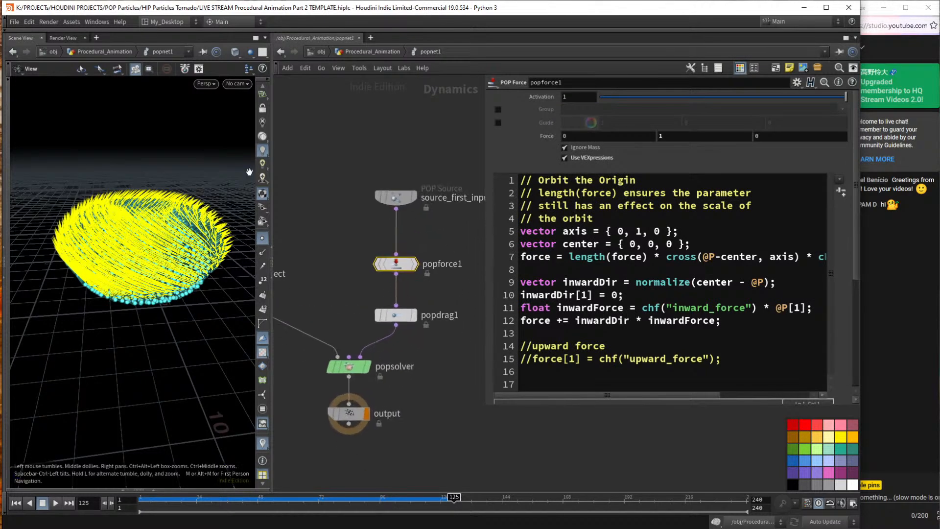
{"action": "left_click_drag", "start_coordinate": [181, 253], "coordinate": [173, 314]}
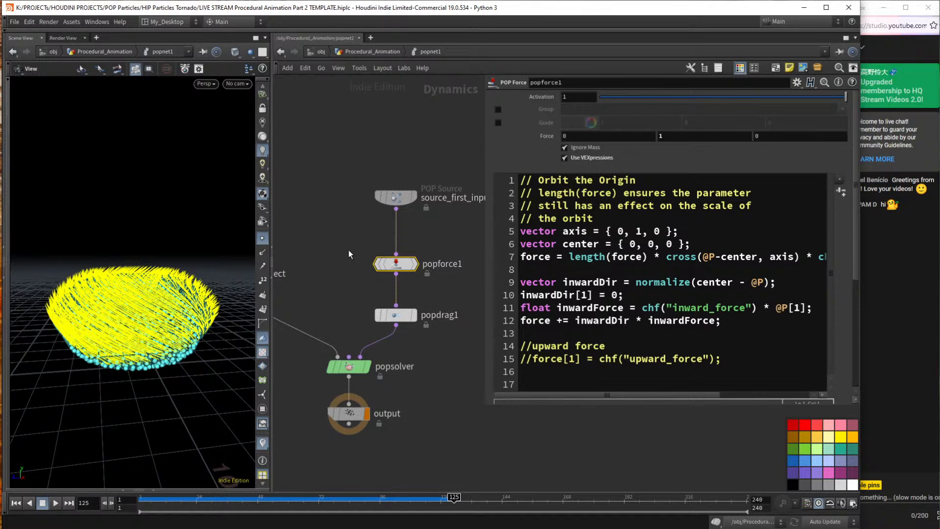
{"action": "left_click", "coordinate": [398, 316]}
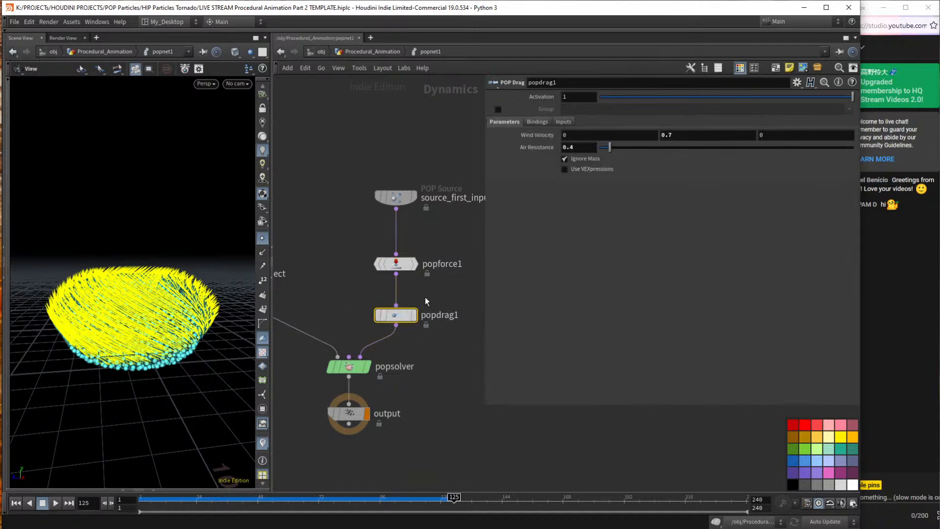
{"action": "left_click", "coordinate": [396, 264]}
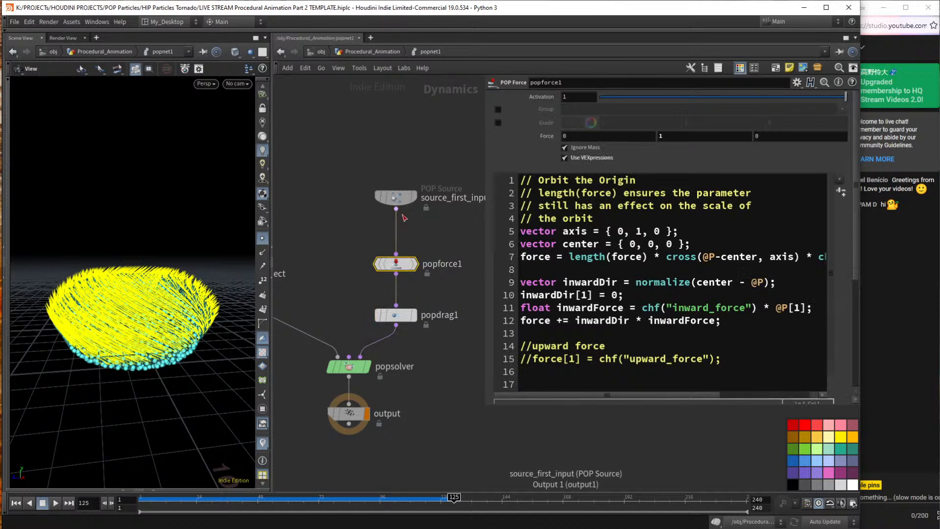
Turn off the velocity visualizers and the point display in the viewport.
{"action": "scroll", "coordinate": [169, 304], "scroll_direction": "down", "scroll_amount": 4}
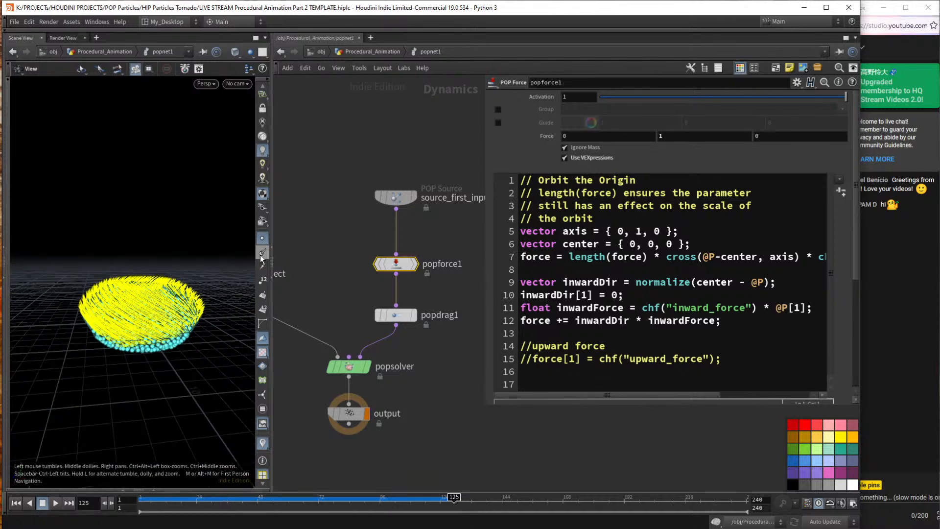
{"action": "left_click", "coordinate": [260, 442]}
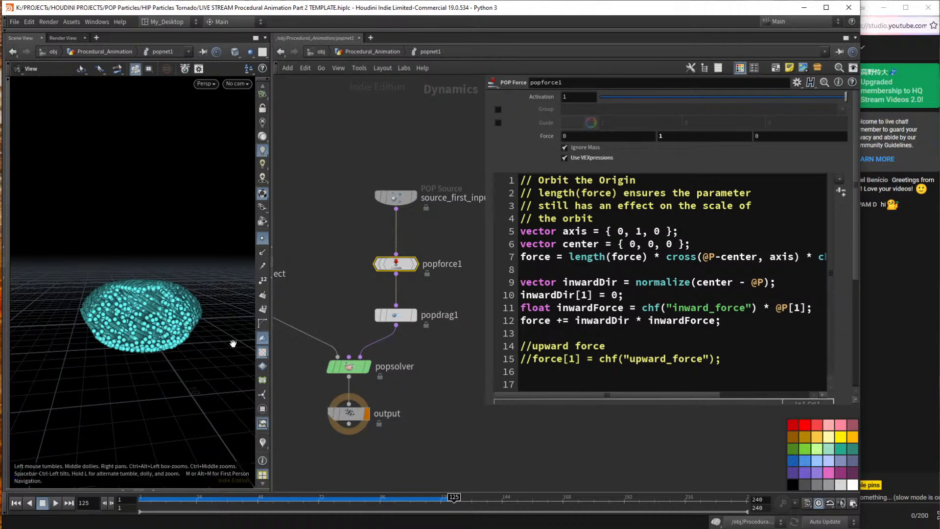
{"action": "left_click", "coordinate": [260, 237]}
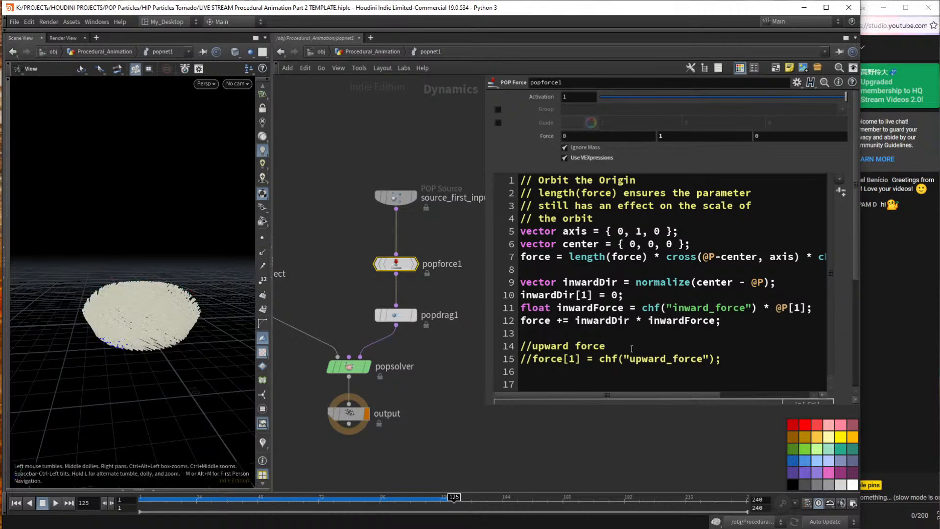
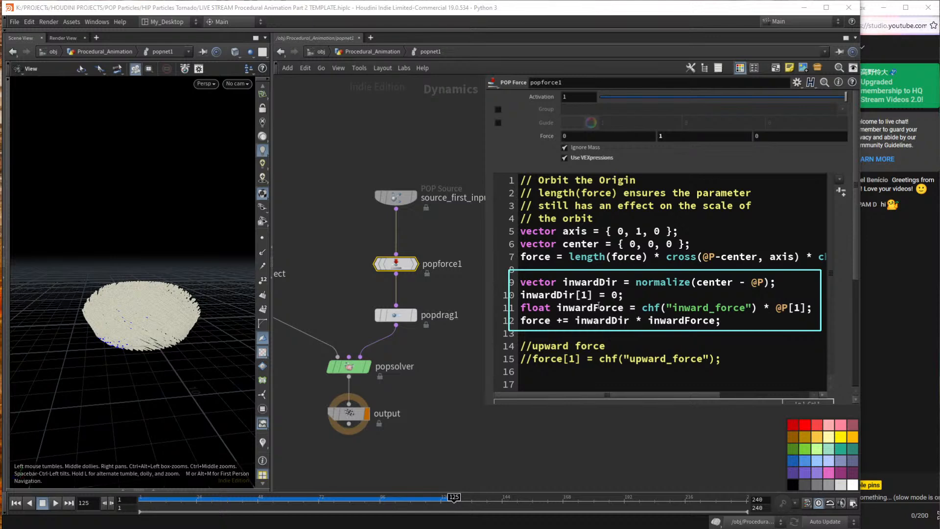
Highlight the inward-force lines 9–12 and orbit lines 5–7 in popforce1, and widen the parameter pane to show the full code.
{"action": "left_click_drag", "start_coordinate": [758, 327], "coordinate": [514, 282]}
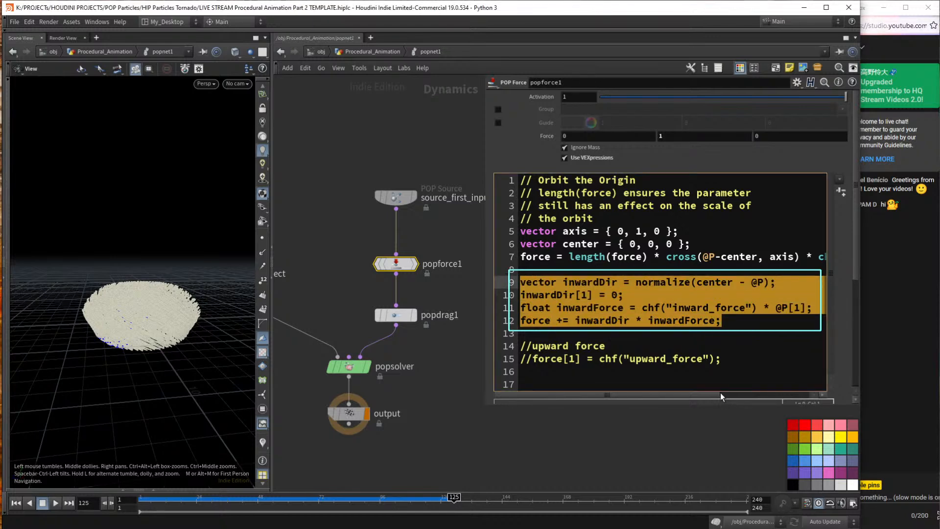
{"action": "left_click", "coordinate": [665, 259]}
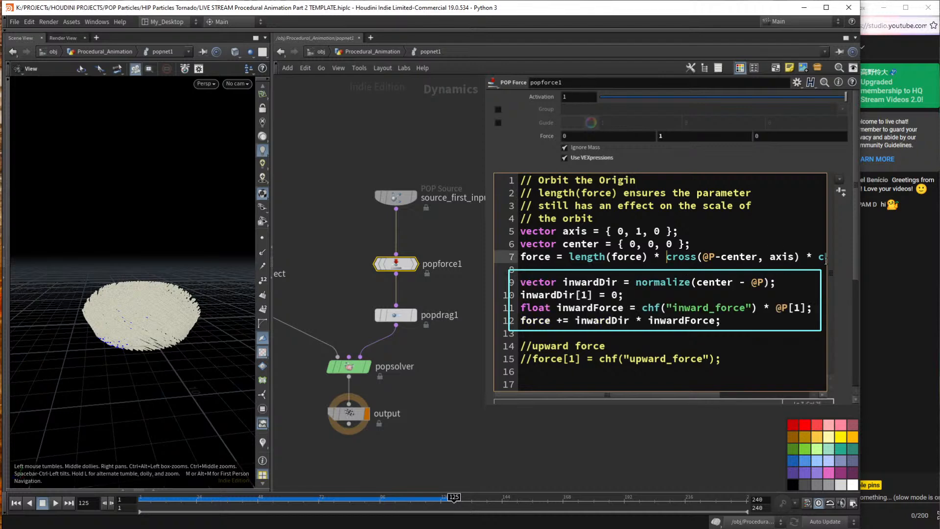
{"action": "left_click_drag", "start_coordinate": [819, 257], "coordinate": [514, 230]}
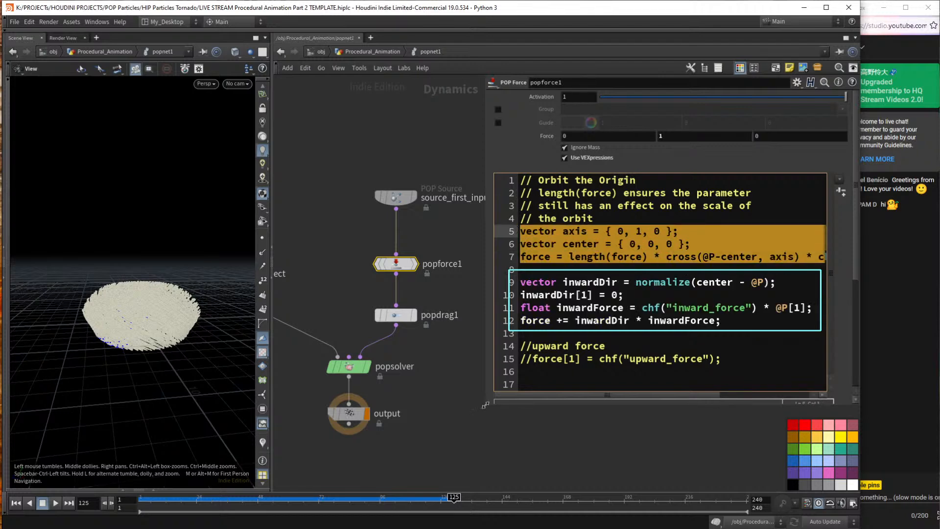
{"action": "left_click_drag", "start_coordinate": [486, 407], "coordinate": [341, 407]}
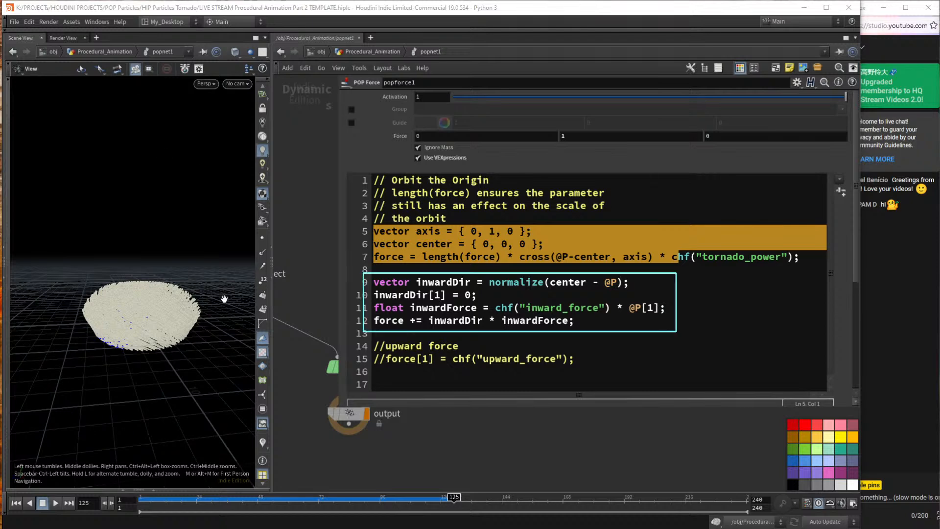
Play the simulation and switch the viewport to the Front view, zoomed in on the particles.
{"action": "left_click_drag", "start_coordinate": [184, 293], "coordinate": [138, 308]}
{"action": "key", "text": "Up"}
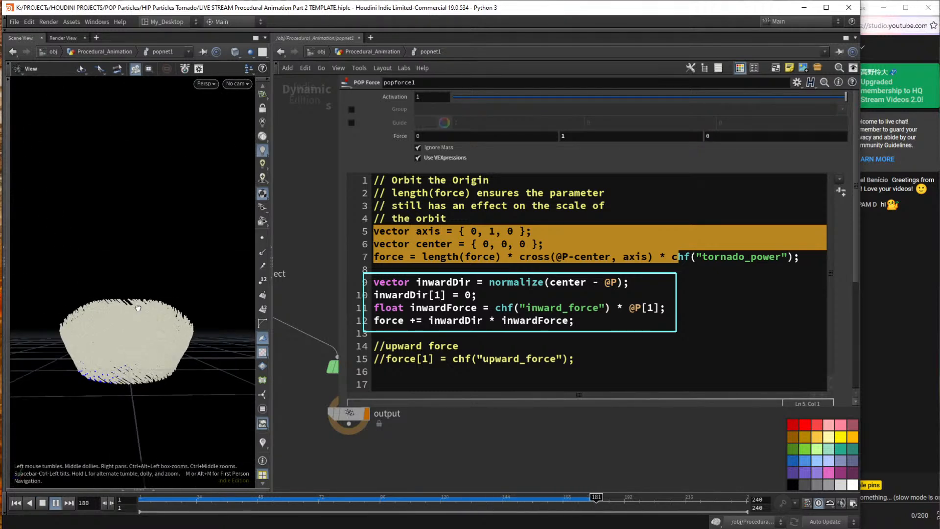
{"action": "left_click", "coordinate": [207, 85]}
{"action": "left_click", "coordinate": [215, 121]}
{"action": "left_click", "coordinate": [204, 85]}
{"action": "left_click", "coordinate": [204, 85]}
{"action": "left_click", "coordinate": [273, 122]}
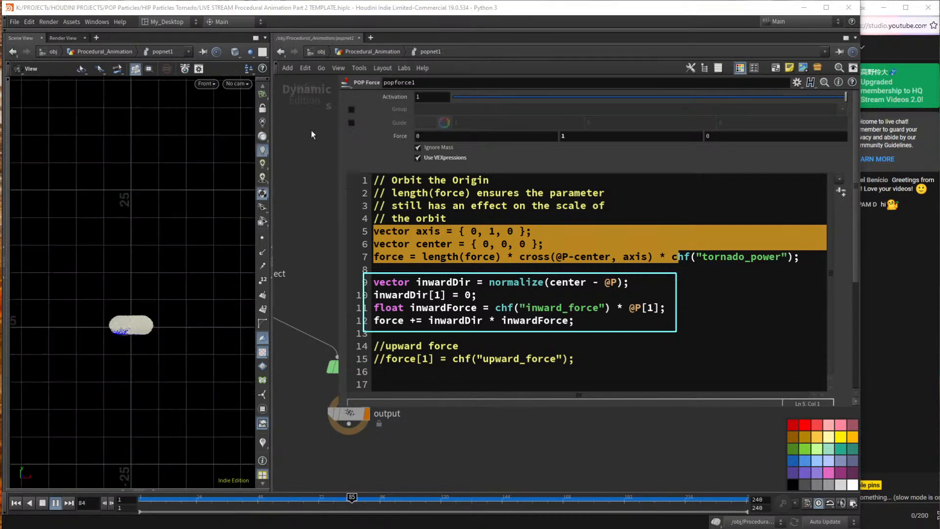
{"action": "scroll", "coordinate": [141, 360], "scroll_direction": "up", "scroll_amount": 10}
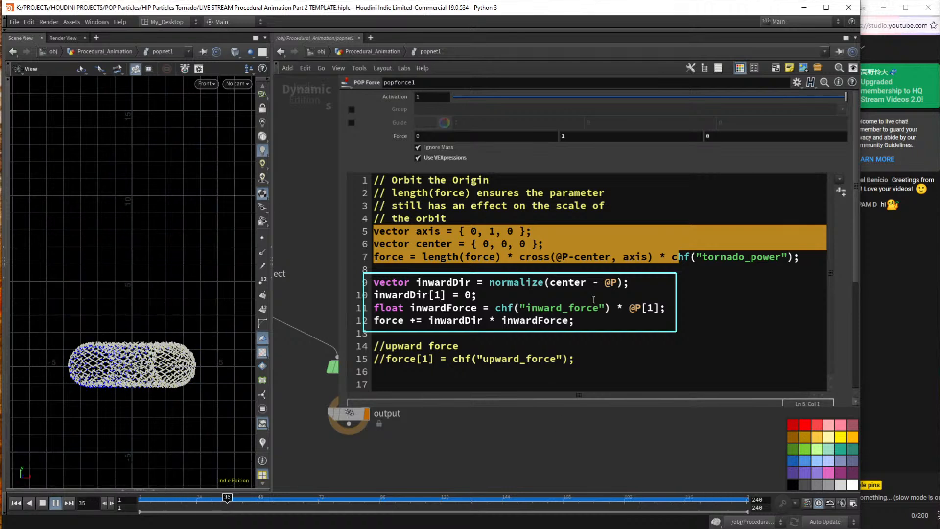
Highlight the orbit code on lines 5–7 and locate the Orbit the Origin preset in the VEXpression presets without applying it.
{"action": "left_click", "coordinate": [586, 290]}
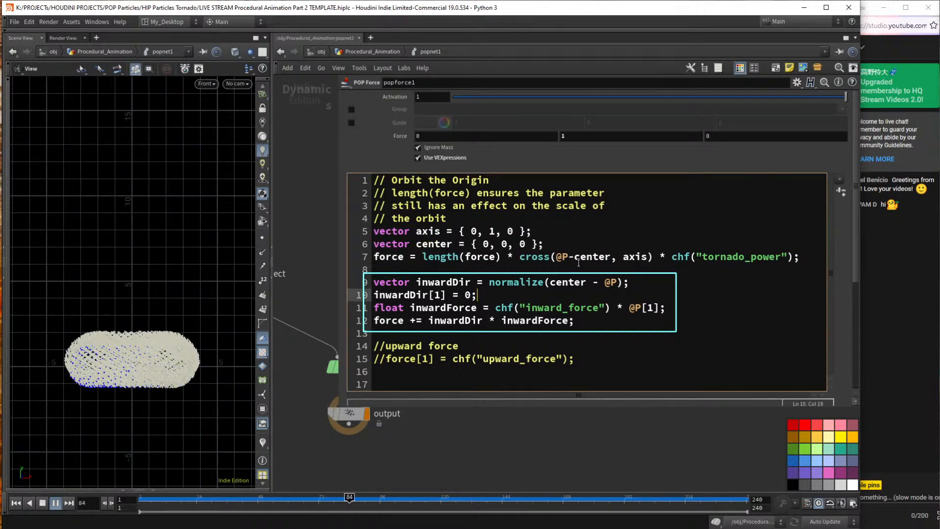
{"action": "left_click_drag", "start_coordinate": [809, 260], "coordinate": [329, 228]}
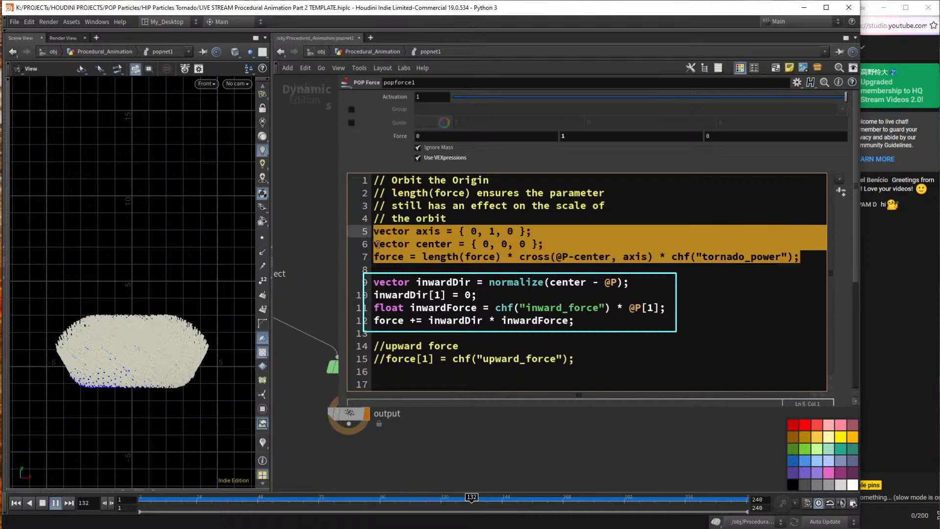
{"action": "left_click", "coordinate": [458, 264]}
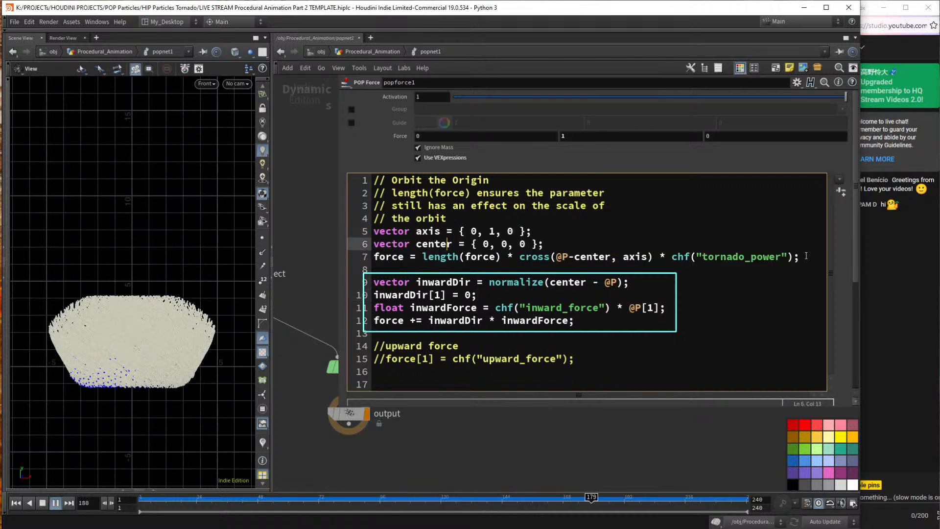
{"action": "left_click_drag", "start_coordinate": [458, 262], "coordinate": [373, 233]}
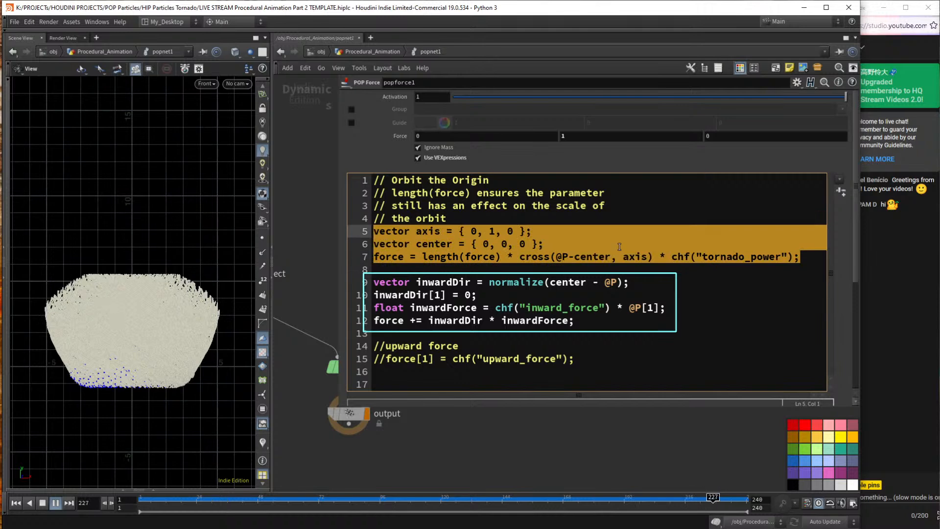
{"action": "left_click", "coordinate": [553, 246]}
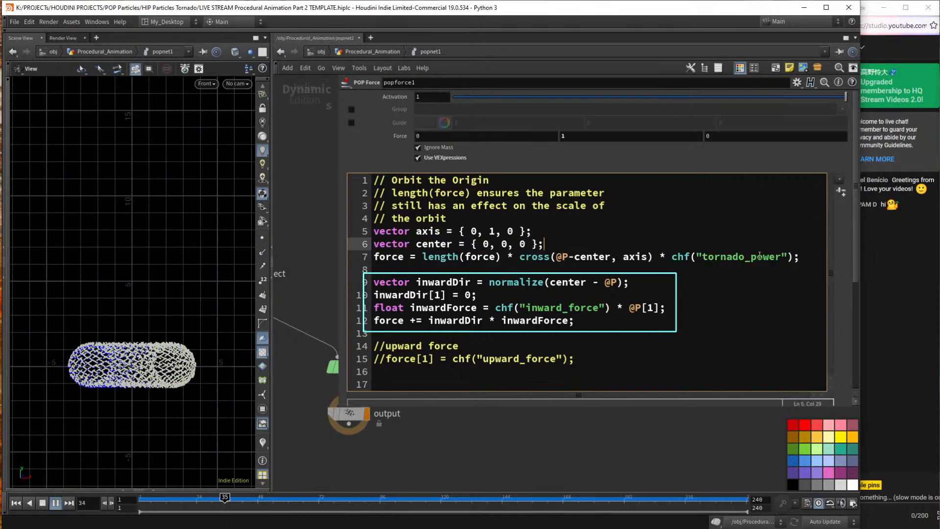
{"action": "left_click_drag", "start_coordinate": [814, 259], "coordinate": [374, 232]}
{"action": "left_click", "coordinate": [653, 257]}
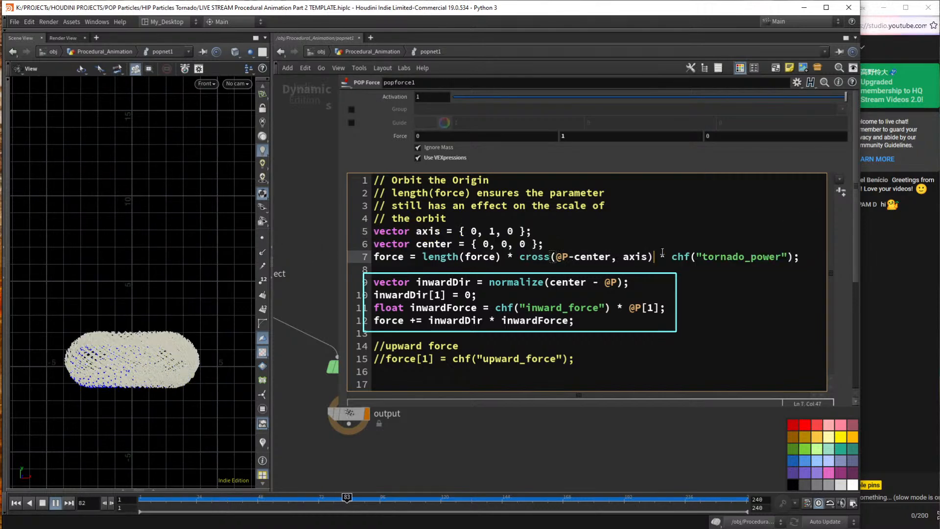
{"action": "left_click", "coordinate": [841, 191]}
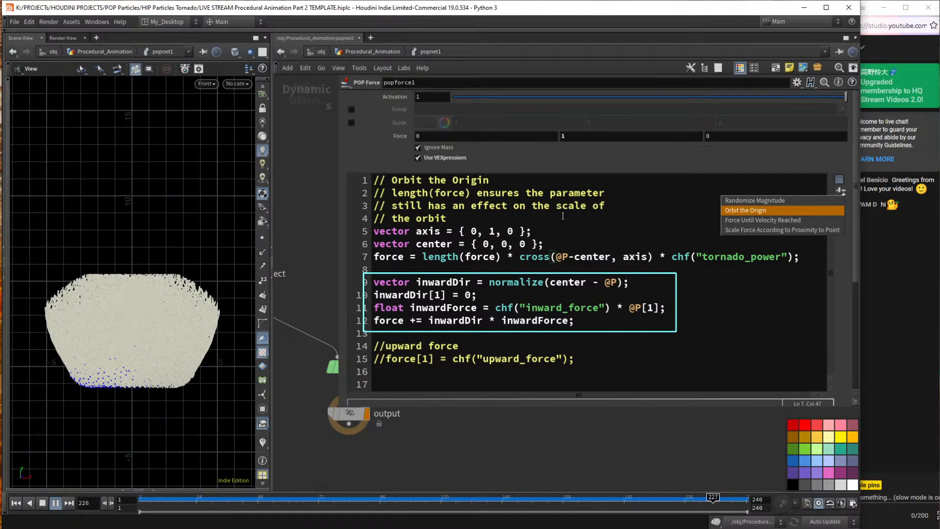
{"action": "left_click", "coordinate": [766, 262]}
Highlight the inward-force code on lines 9–12 and examine the center and @P terms of inwardDir.
{"action": "left_click_drag", "start_coordinate": [576, 320], "coordinate": [355, 284]}
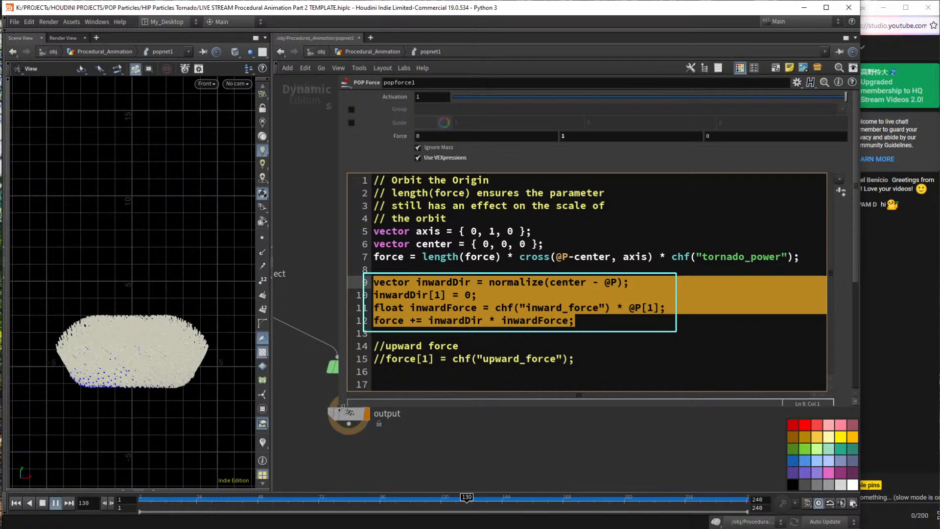
{"action": "left_click", "coordinate": [484, 307]}
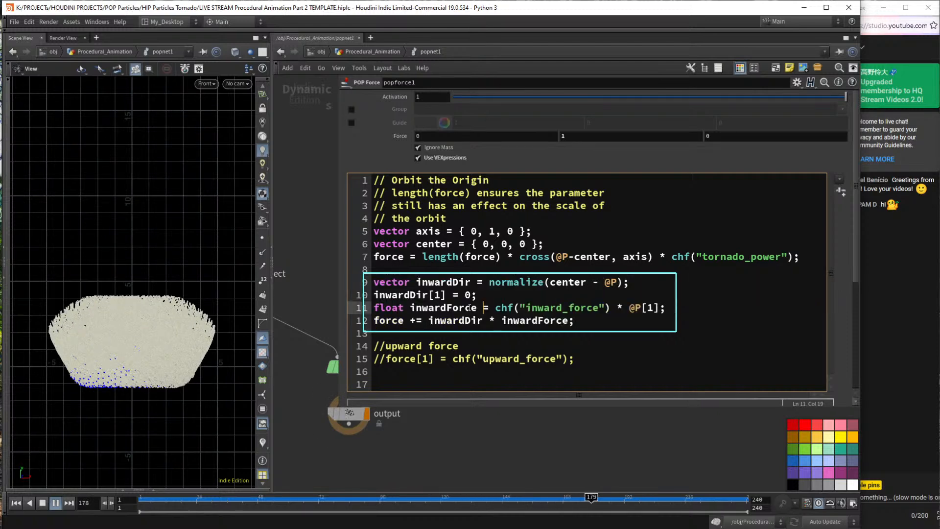
{"action": "double_click", "coordinate": [566, 283]}
{"action": "double_click", "coordinate": [613, 283]}
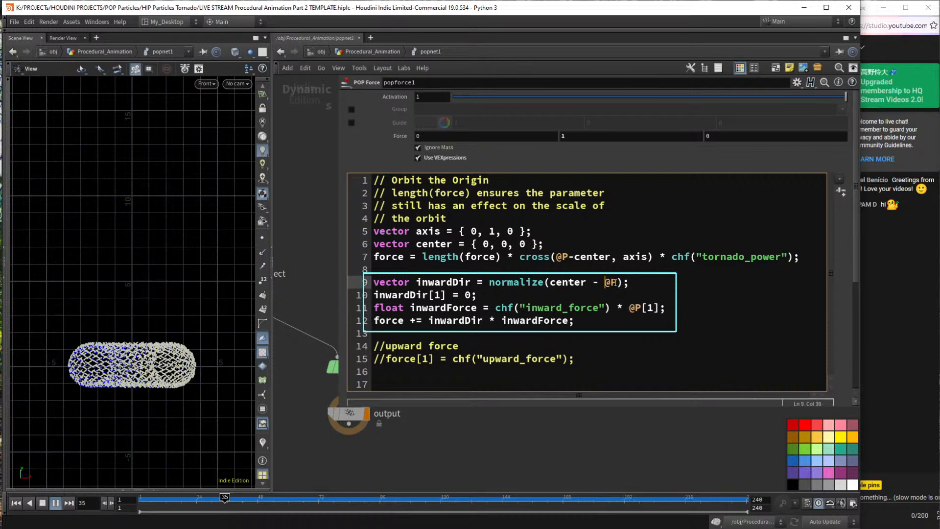
{"action": "left_click", "coordinate": [619, 283]}
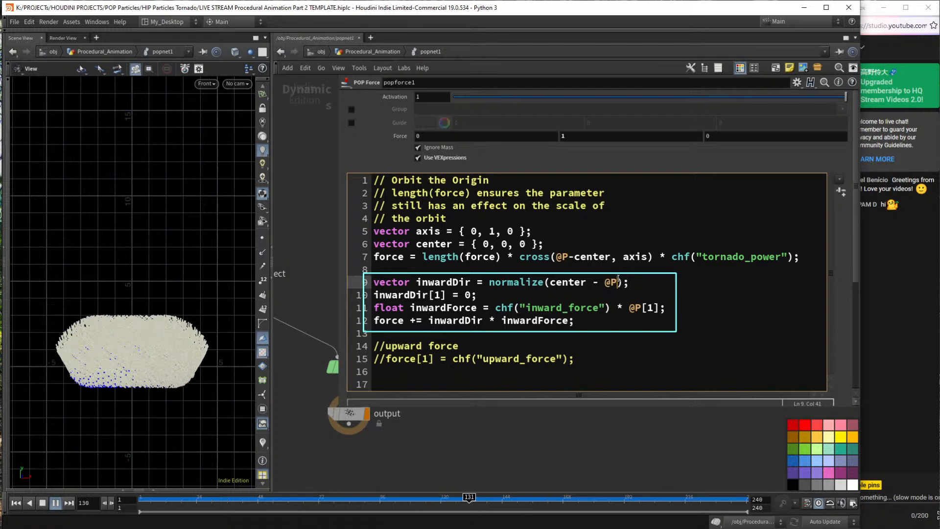
Highlight center and @P in inwardDir on line 9, along with the center and axis definitions on lines 5–6, to examine the subtraction.
{"action": "double_click", "coordinate": [554, 283]}
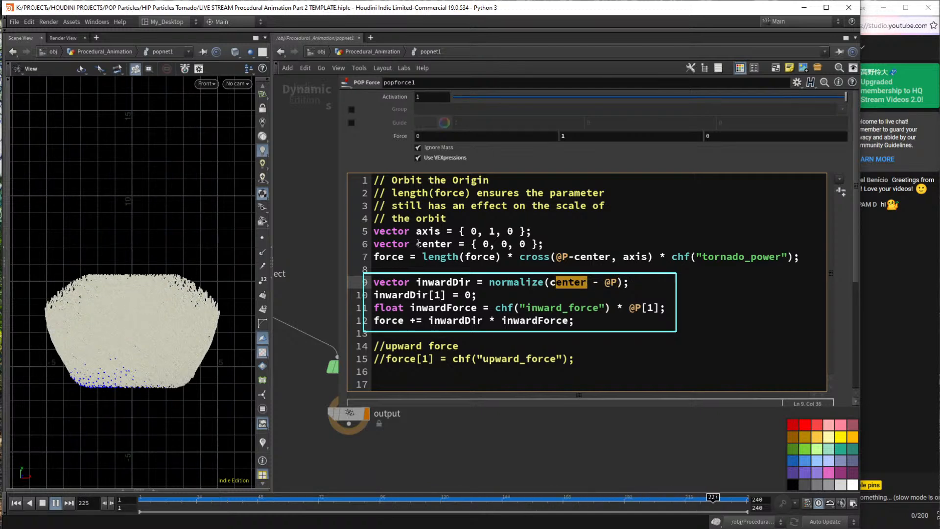
{"action": "left_click_drag", "start_coordinate": [375, 244], "coordinate": [546, 248]}
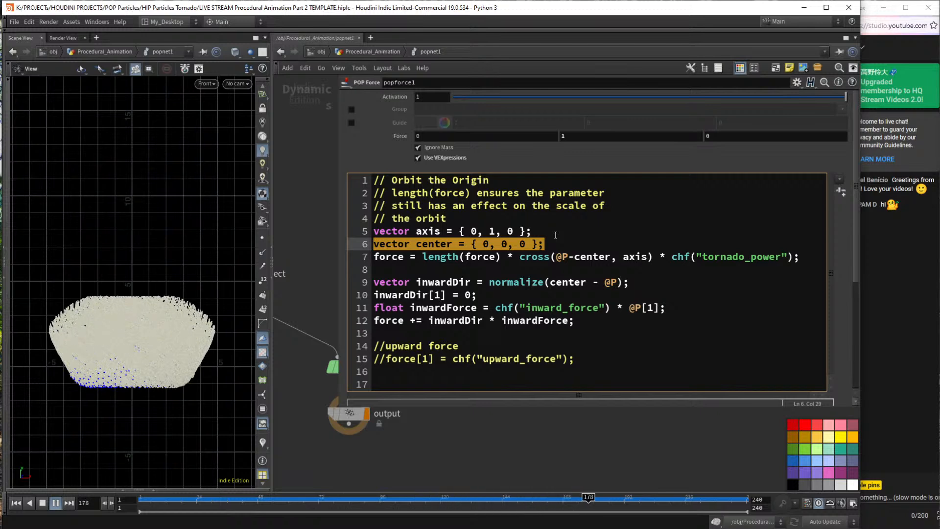
{"action": "left_click_drag", "start_coordinate": [482, 244], "coordinate": [526, 231]}
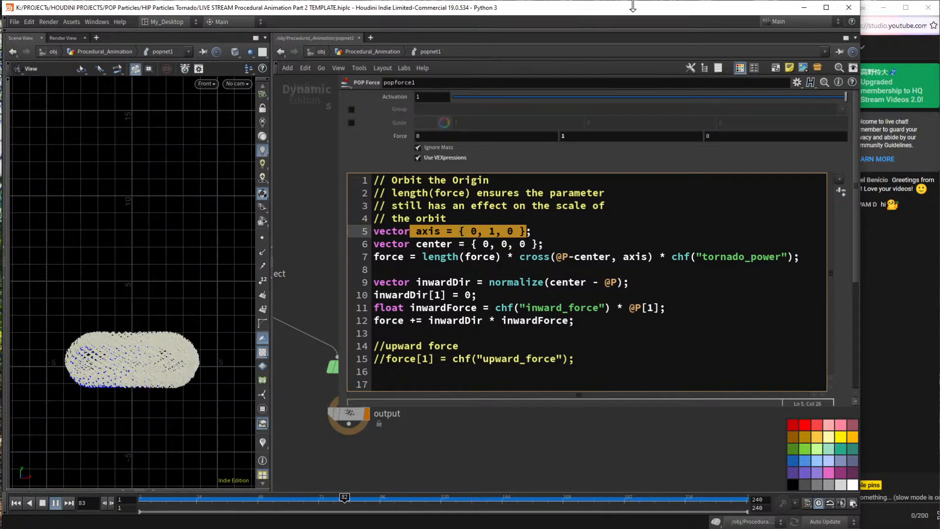
{"action": "double_click", "coordinate": [552, 283]}
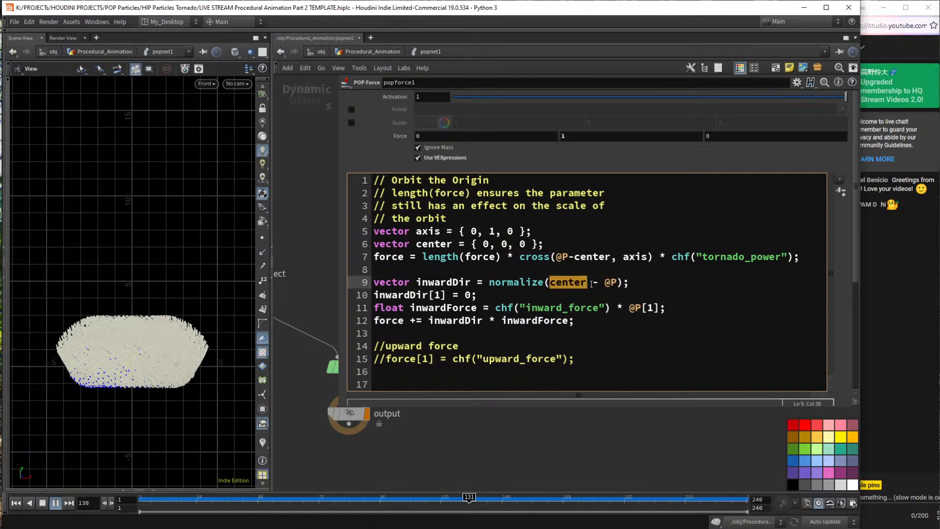
{"action": "double_click", "coordinate": [609, 283]}
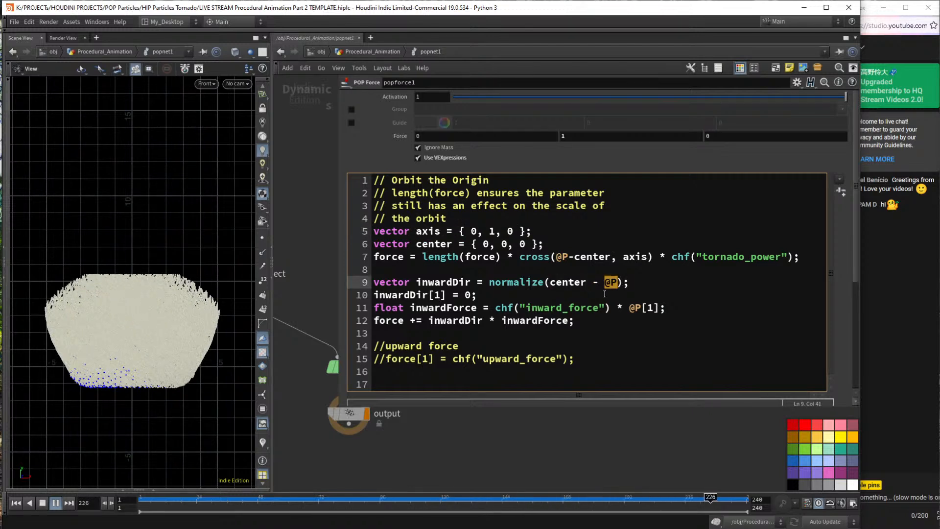
{"action": "left_click_drag", "start_coordinate": [550, 283], "coordinate": [618, 284]}
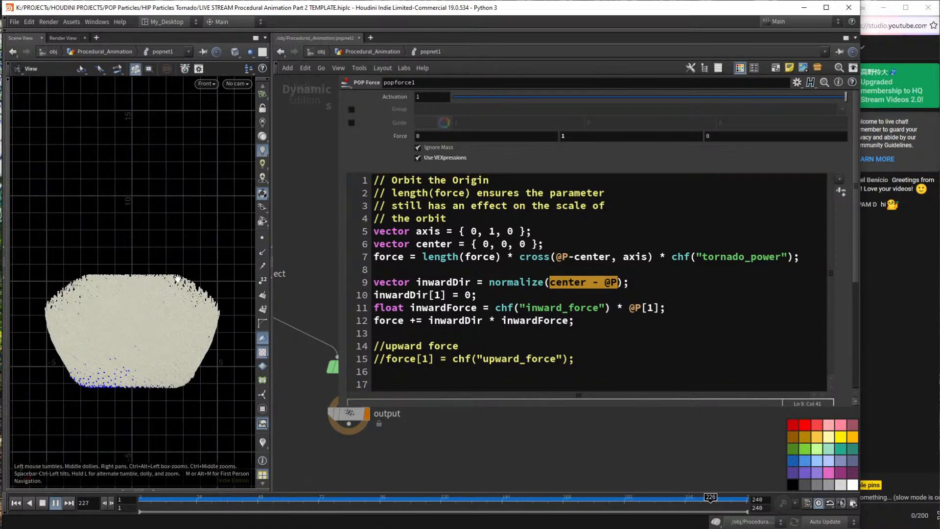
Switch the viewport to the Perspective view, orbit above the particle ring, and stop the simulation at frame 42.
{"action": "key", "text": "space+1"}
{"action": "left_click_drag", "start_coordinate": [167, 270], "coordinate": [171, 338]}
{"action": "left_click_drag", "start_coordinate": [531, 504], "coordinate": [713, 510]}
{"action": "mouse_move", "coordinate": [177, 372]}
{"action": "left_mouse_down"}
{"action": "mouse_move", "coordinate": [179, 309]}
{"action": "mouse_move", "coordinate": [181, 378]}
{"action": "left_mouse_up"}
{"action": "left_click_drag", "start_coordinate": [237, 501], "coordinate": [225, 501]}
{"action": "left_click_drag", "start_coordinate": [117, 343], "coordinate": [112, 278]}
{"action": "middle_click_drag", "start_coordinate": [116, 287], "coordinate": [140, 272]}
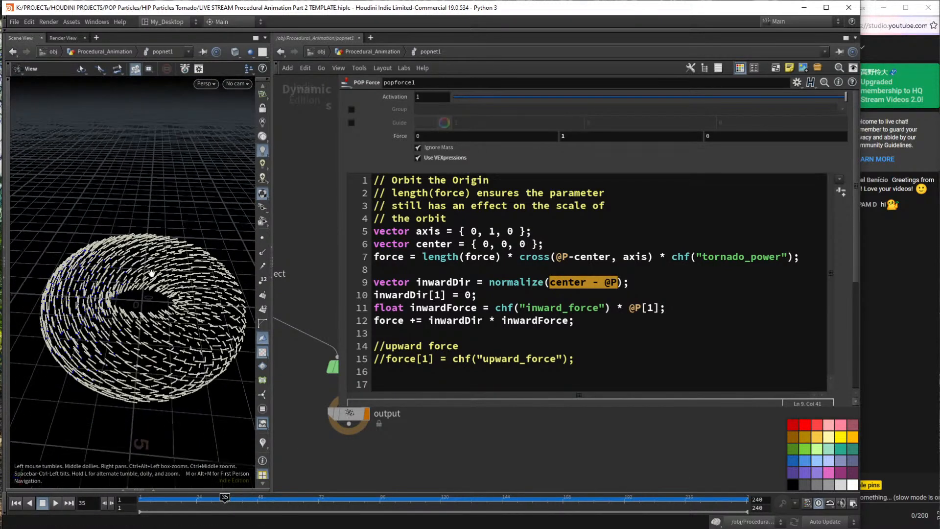
{"action": "left_click_drag", "start_coordinate": [140, 273], "coordinate": [156, 290]}
{"action": "left_click_drag", "start_coordinate": [181, 501], "coordinate": [243, 497]}
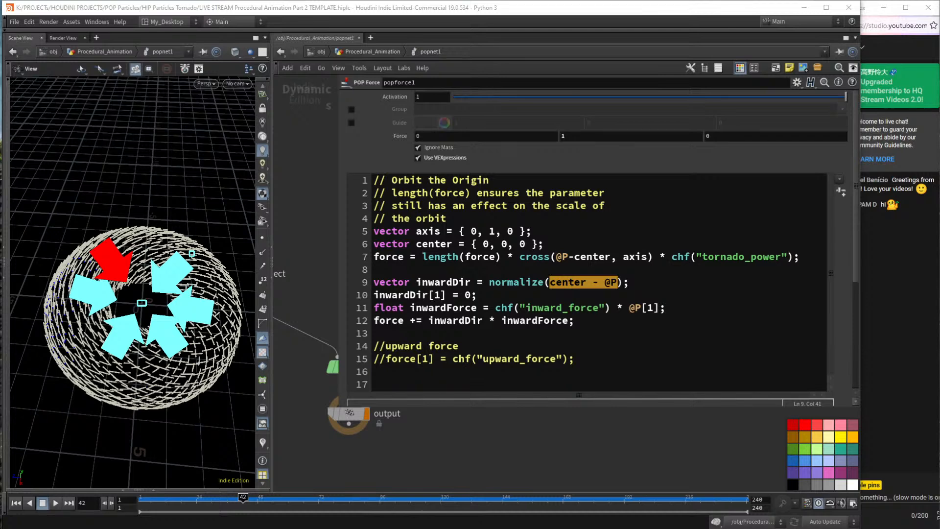
{"action": "key", "text": "Escape"}
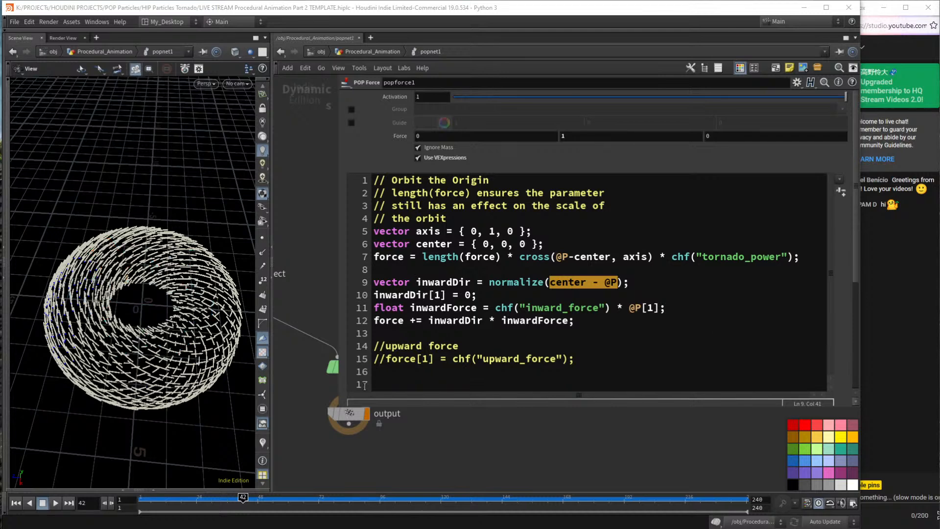
Highlight the inward-force code on lines 9–12, adjust the parameter pane's width, and inspect the += operator on line 12.
{"action": "left_click_drag", "start_coordinate": [338, 407], "coordinate": [528, 414]}
{"action": "left_click_drag", "start_coordinate": [762, 321], "coordinate": [561, 283]}
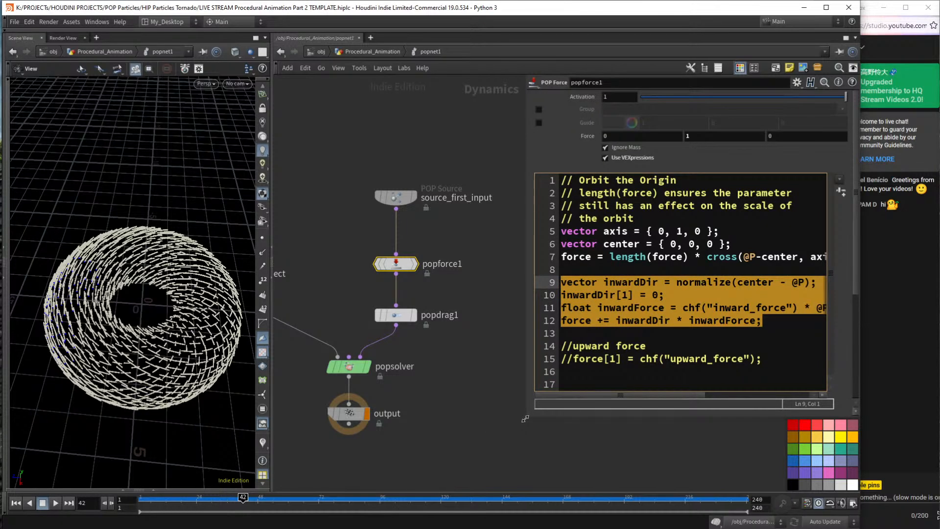
{"action": "left_click_drag", "start_coordinate": [525, 419], "coordinate": [378, 444]}
{"action": "left_click", "coordinate": [435, 332]}
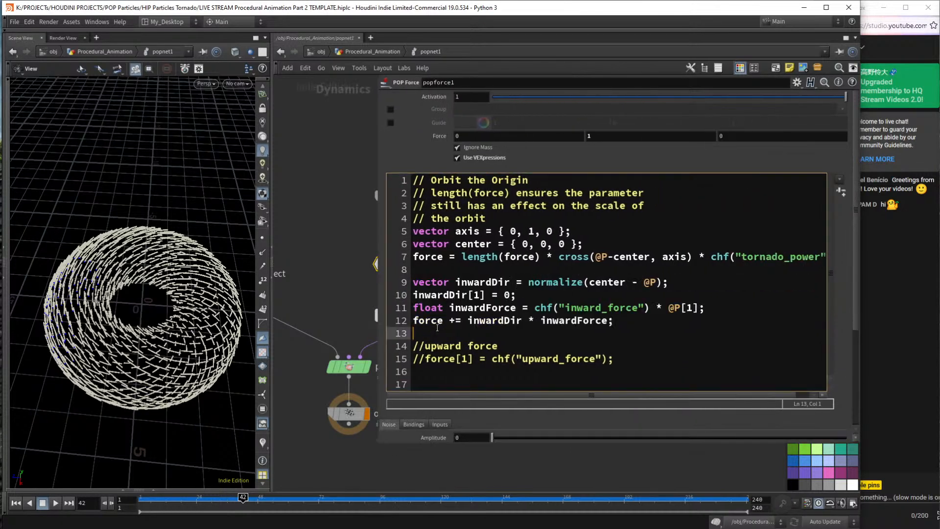
{"action": "double_click", "coordinate": [443, 321]}
{"action": "left_click", "coordinate": [454, 271]}
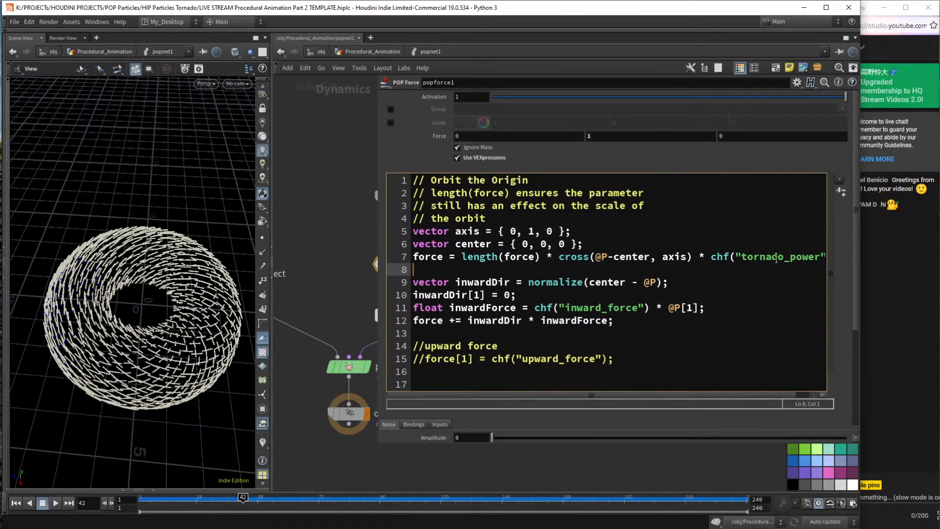
Compare the orbit code on lines 5–7 and its Orbit the Origin preset with the inward-force lines, without applying the preset.
{"action": "left_click_drag", "start_coordinate": [779, 257], "coordinate": [325, 235]}
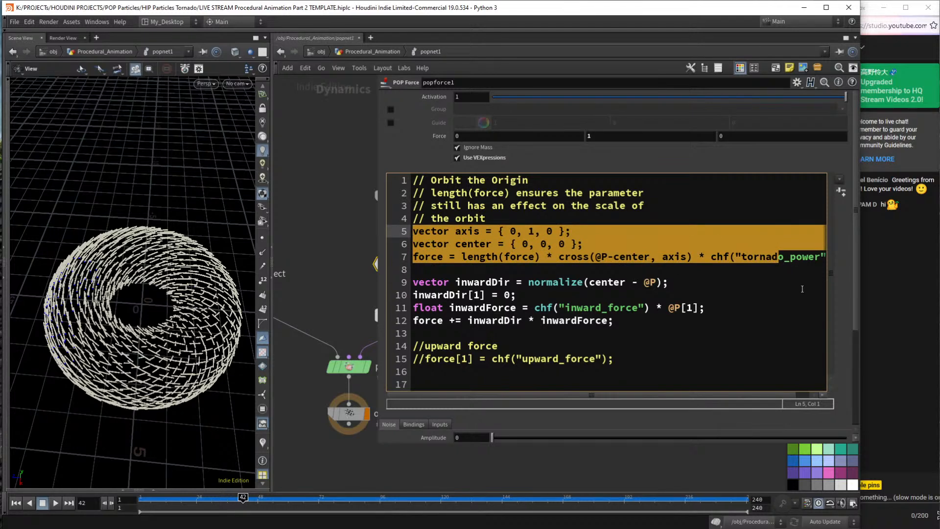
{"action": "left_click", "coordinate": [840, 180]}
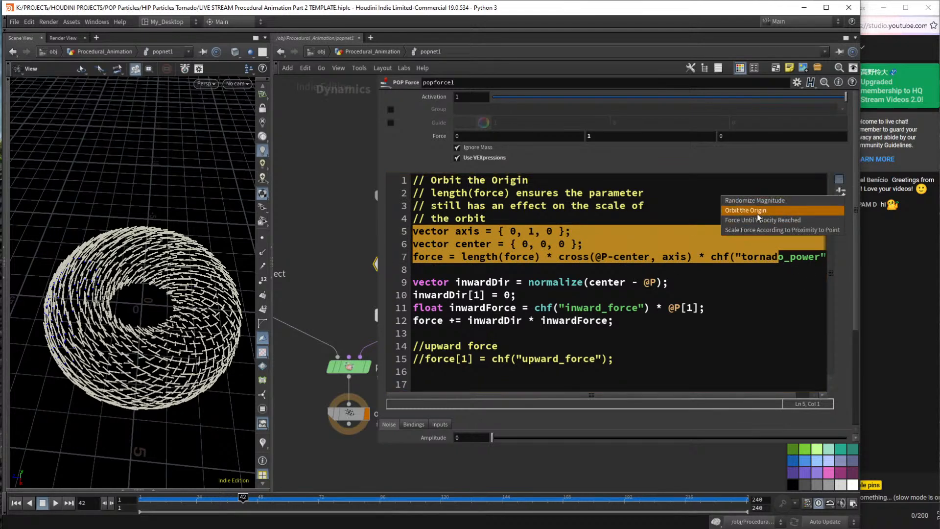
{"action": "left_click", "coordinate": [766, 210]}
{"action": "left_click_drag", "start_coordinate": [613, 320], "coordinate": [415, 283]}
{"action": "left_click_drag", "start_coordinate": [705, 308], "coordinate": [409, 287]}
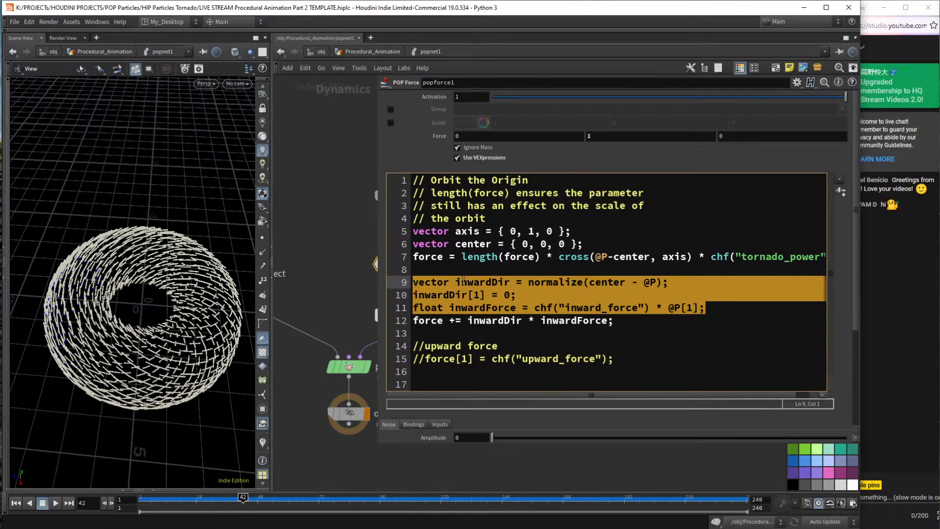
{"action": "left_click_drag", "start_coordinate": [424, 257], "coordinate": [584, 268]}
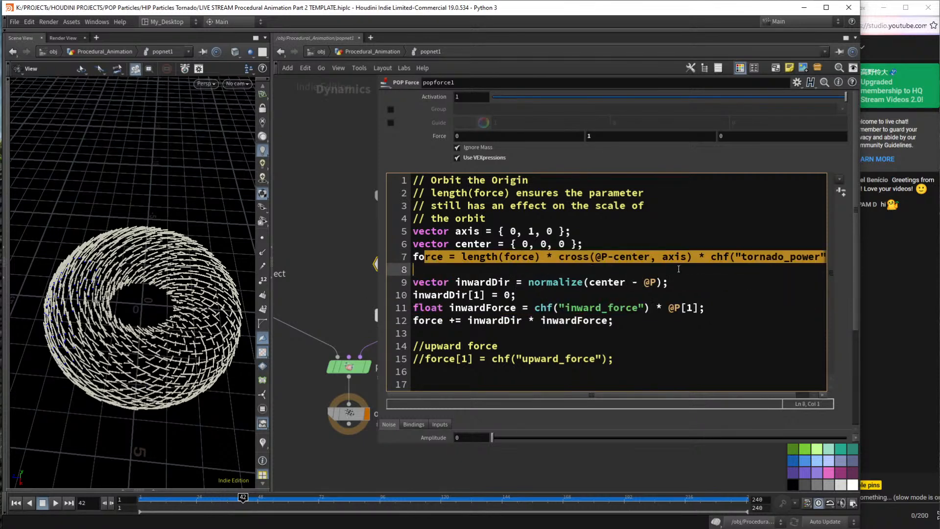
{"action": "left_click", "coordinate": [608, 321]}
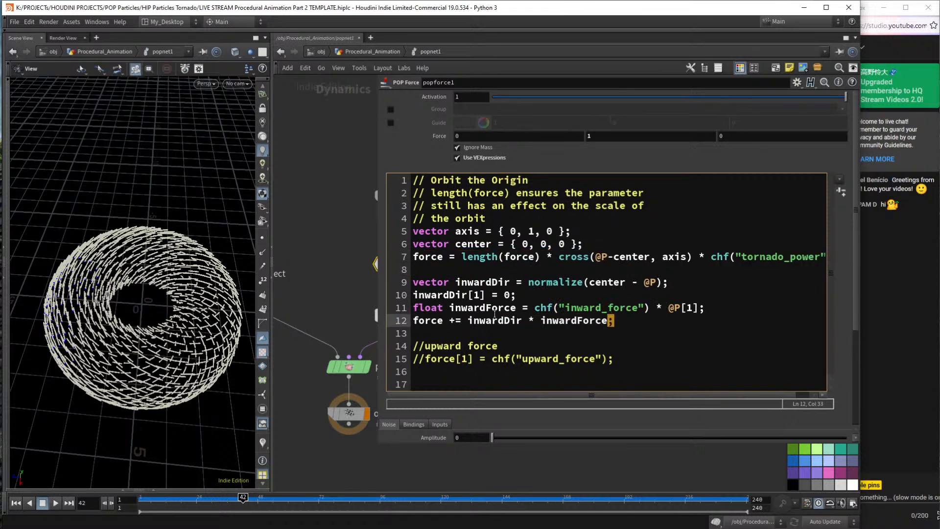
Rewrite the final inward-force line in long form as force = force + inwardDir * inwardForce, preceded by a blank line.
{"action": "left_click", "coordinate": [431, 321]}
{"action": "key", "text": "Return"}
{"action": "key", "text": "Right"}
{"action": "key", "text": "Right"}
{"action": "key", "text": "Delete"}
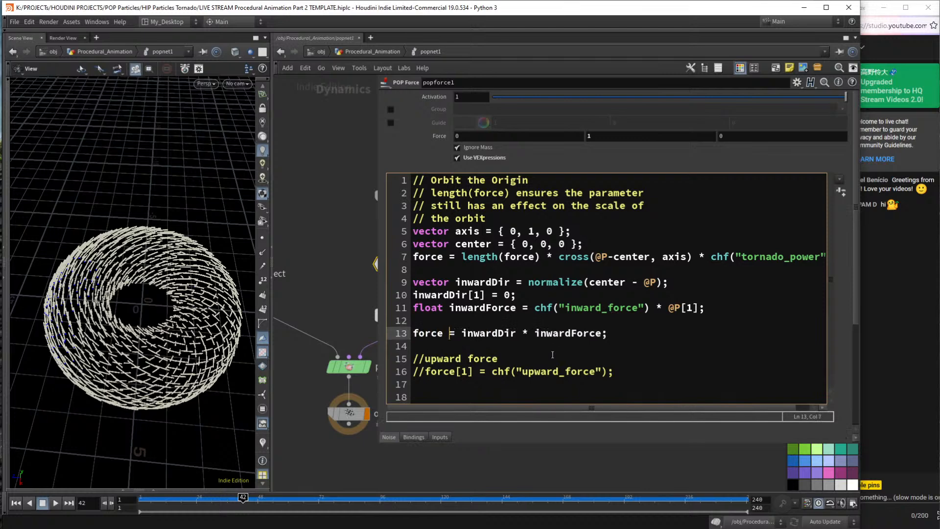
{"action": "type", "text": "fort"}
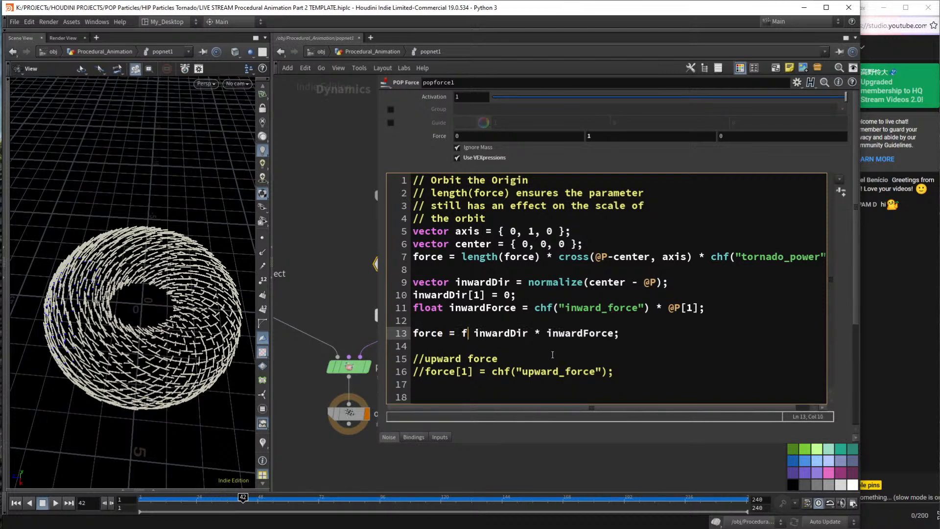
{"action": "key", "text": "BackSpace"}
{"action": "type", "text": "ce +"}
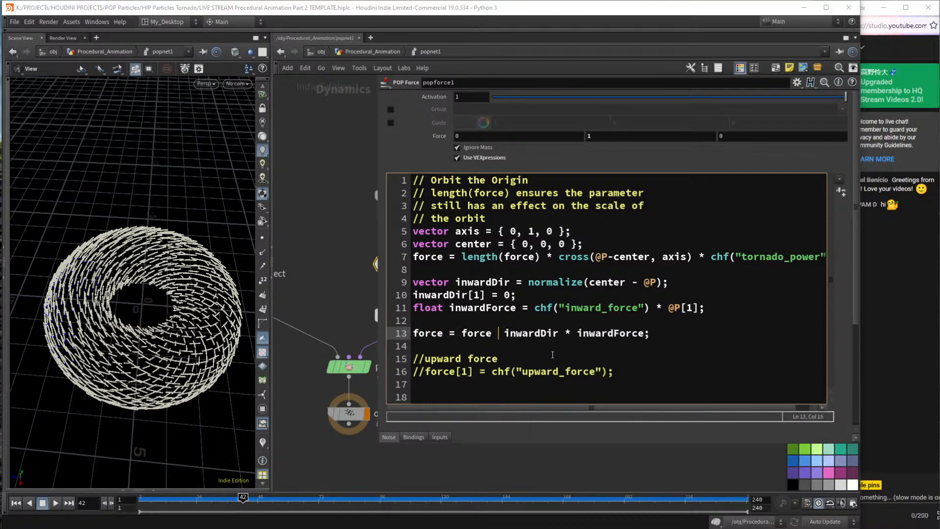
Highlight the force, inwardDir and inwardForce terms on line 13 to examine how they combine, and commit the code.
{"action": "triple_click", "coordinate": [477, 339]}
{"action": "left_click", "coordinate": [468, 337]}
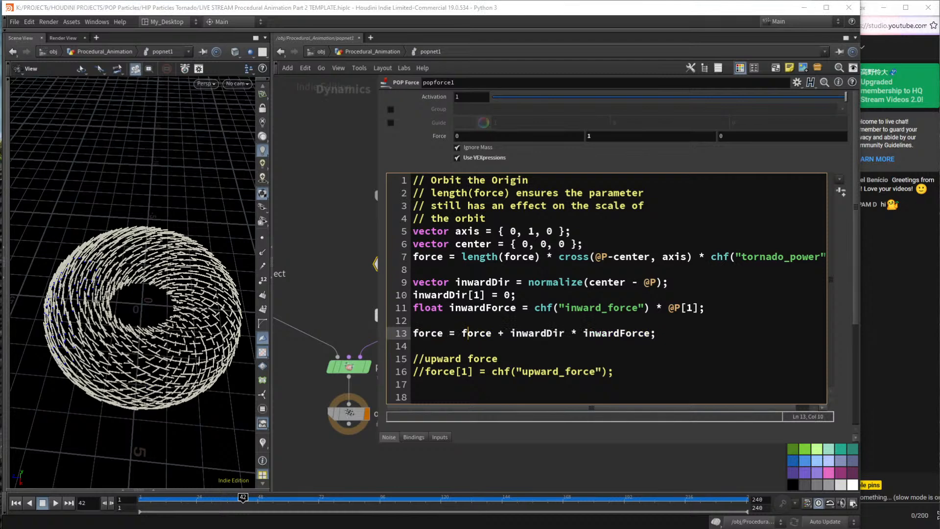
{"action": "double_click", "coordinate": [475, 333]}
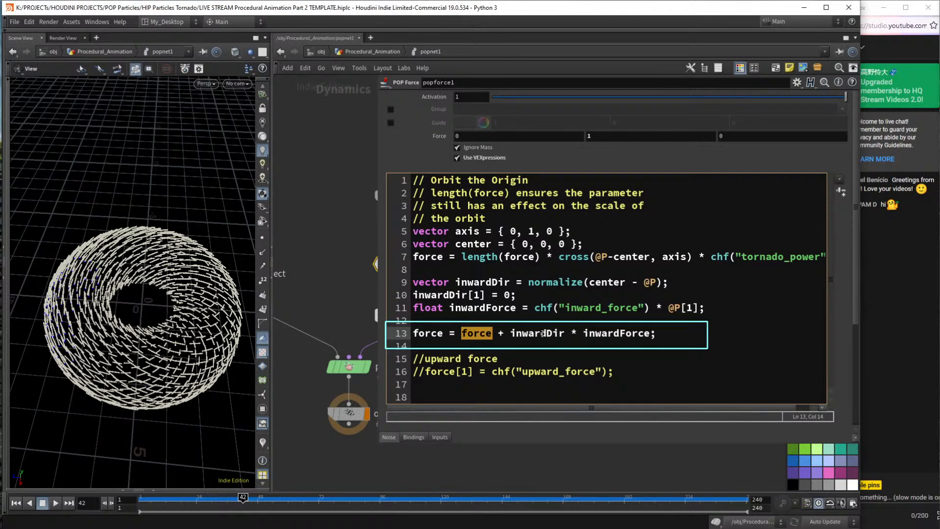
{"action": "left_click_drag", "start_coordinate": [512, 333], "coordinate": [652, 335]}
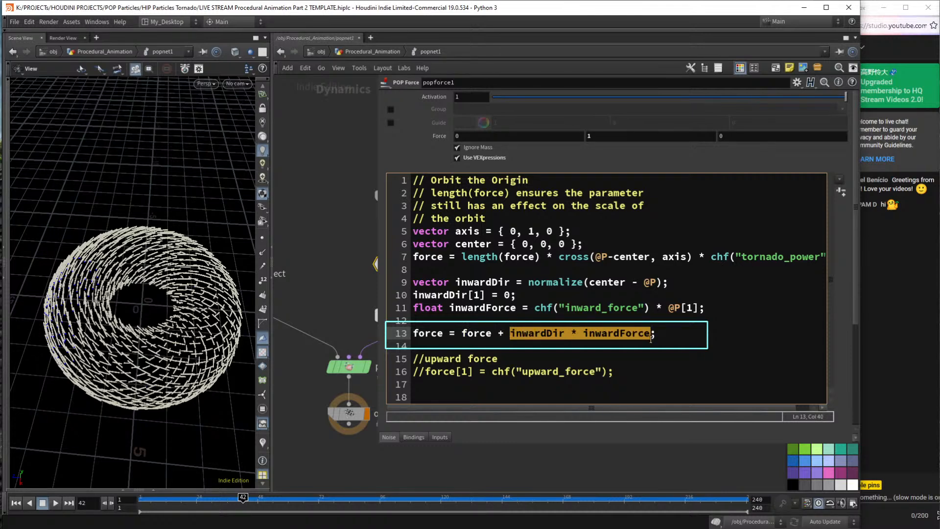
{"action": "double_click", "coordinate": [529, 334]}
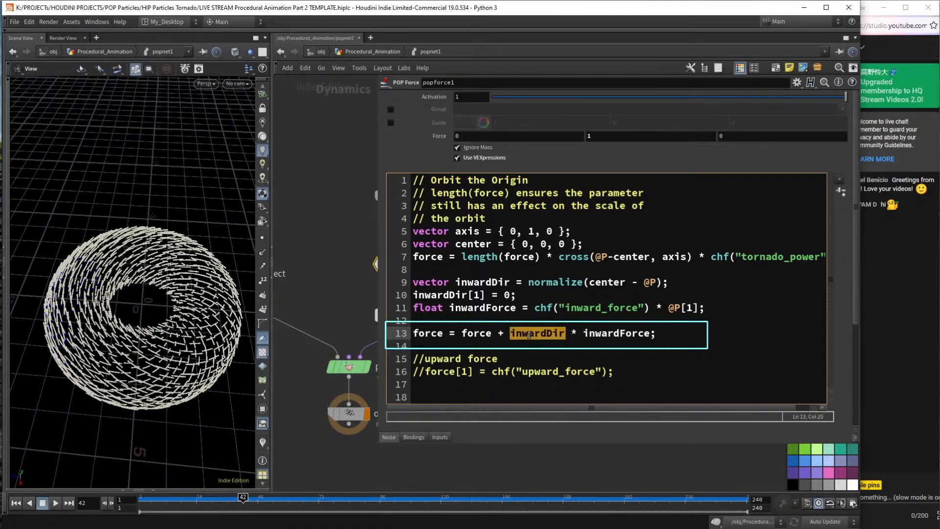
{"action": "left_click", "coordinate": [599, 334]}
{"action": "double_click", "coordinate": [615, 335]}
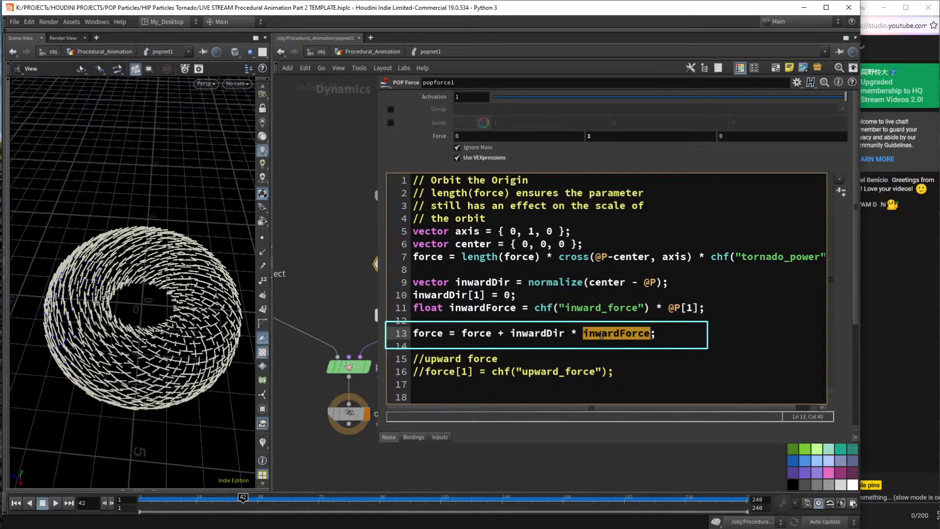
{"action": "double_click", "coordinate": [535, 334]}
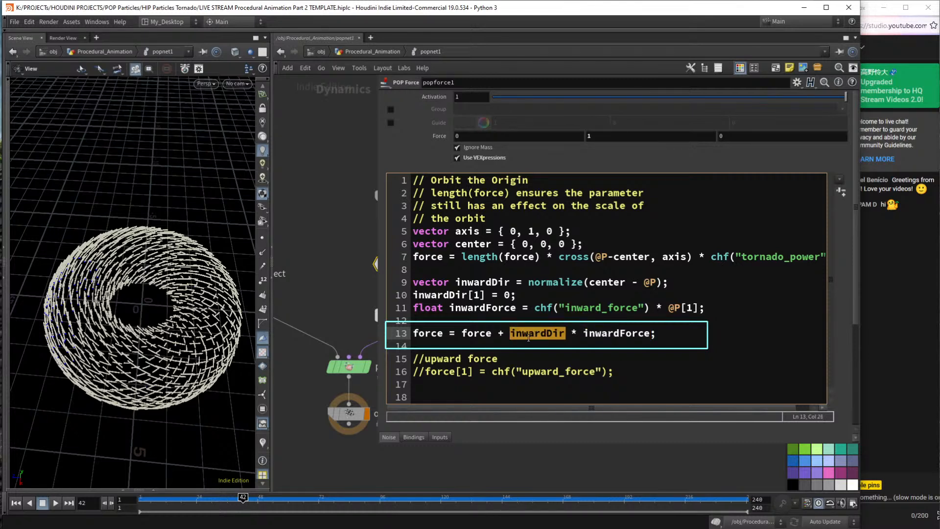
{"action": "left_click", "coordinate": [529, 337]}
{"action": "left_click_drag", "start_coordinate": [509, 333], "coordinate": [568, 334]}
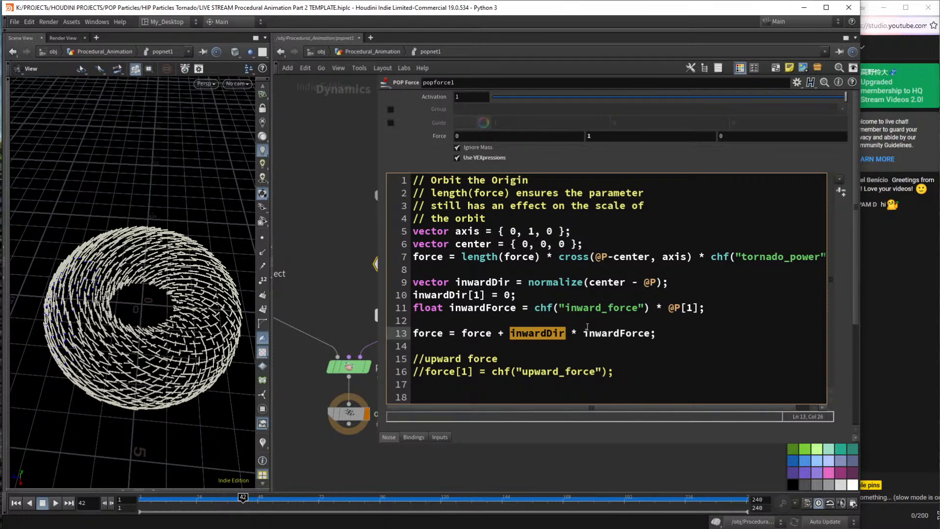
{"action": "double_click", "coordinate": [617, 333]}
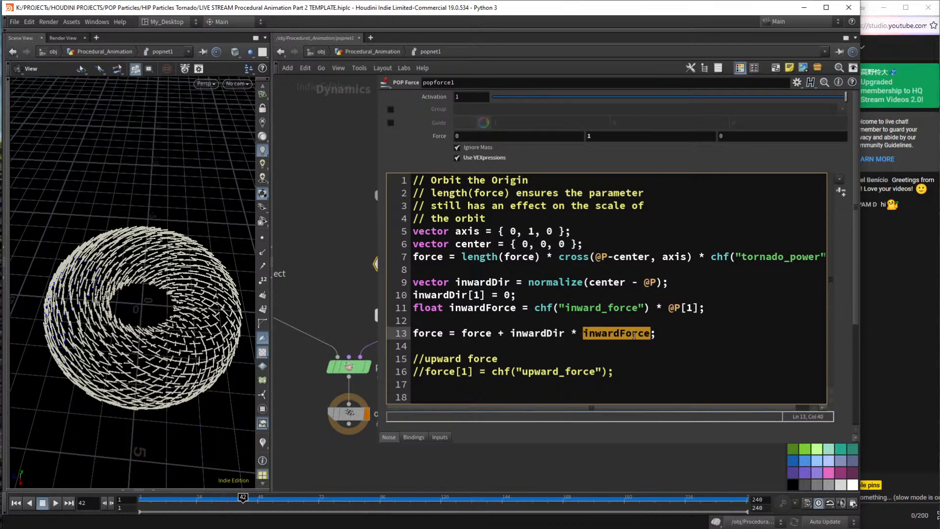
{"action": "left_click", "coordinate": [699, 333]}
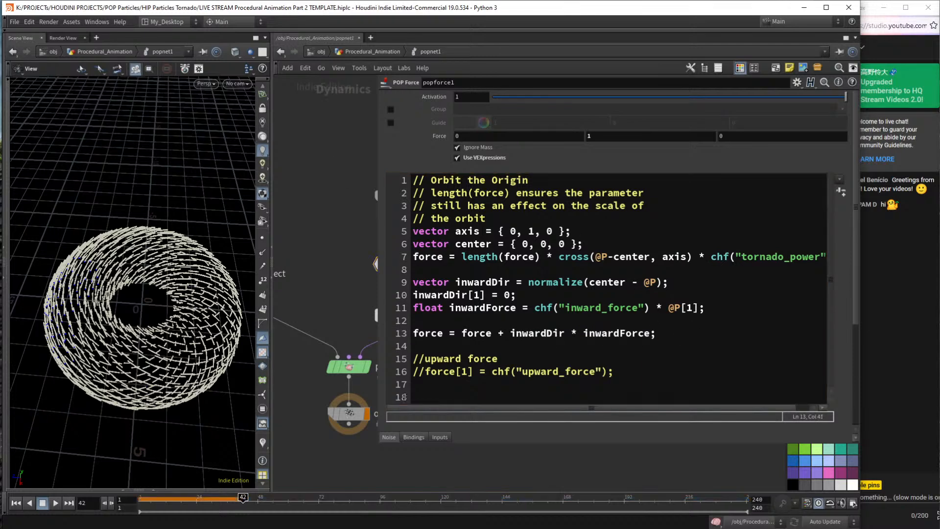
Narrow the parameter pane, return to the Procedural_Animation network, and zoom out to show the whole Basic Concept #4 section.
{"action": "left_click_drag", "start_coordinate": [378, 444], "coordinate": [556, 394]}
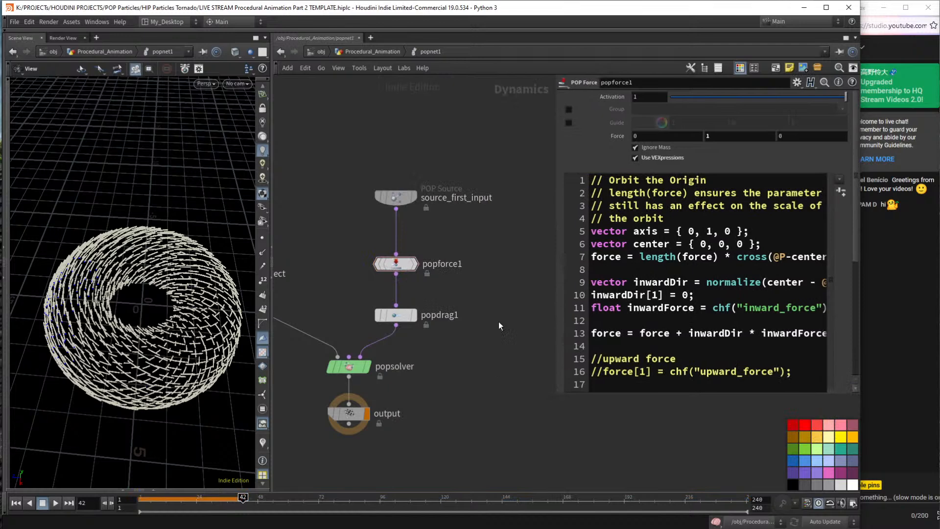
{"action": "left_click", "coordinate": [369, 51]}
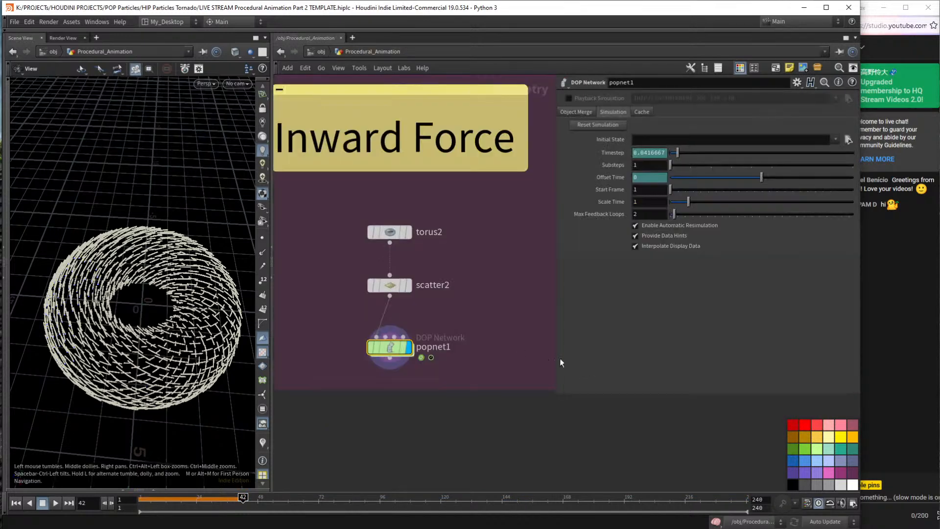
{"action": "scroll", "coordinate": [560, 358], "scroll_direction": "down", "scroll_amount": 3}
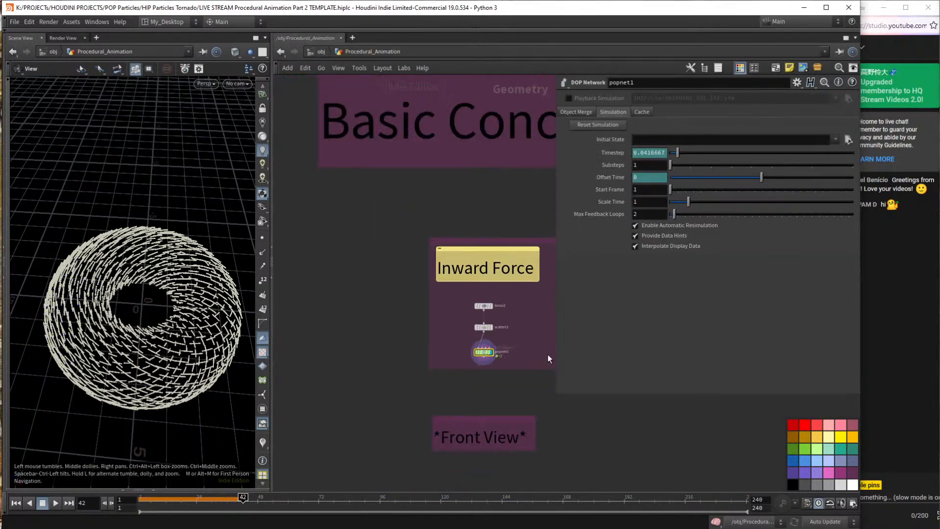
{"action": "scroll", "coordinate": [547, 354], "scroll_direction": "down", "scroll_amount": 2}
{"action": "scroll", "coordinate": [565, 403], "scroll_direction": "down", "scroll_amount": 1}
{"action": "middle_click_drag", "start_coordinate": [672, 444], "coordinate": [431, 352]}
{"action": "scroll", "coordinate": [427, 366], "scroll_direction": "down", "scroll_amount": 3}
{"action": "scroll", "coordinate": [427, 367], "scroll_direction": "down", "scroll_amount": 2}
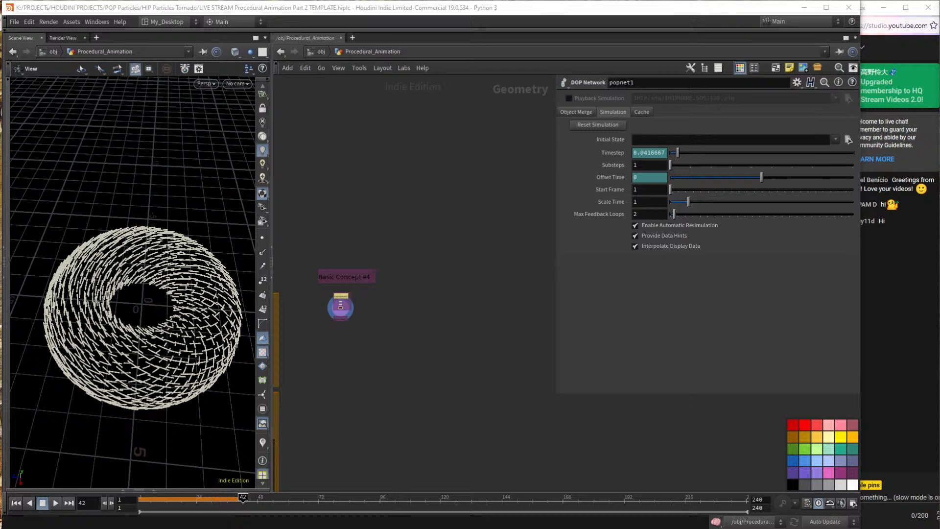
Bring popforce2's floating parameter window over the network and enlarge it to show its full VEX code.
{"action": "left_click_drag", "start_coordinate": [939, 299], "coordinate": [384, 72]}
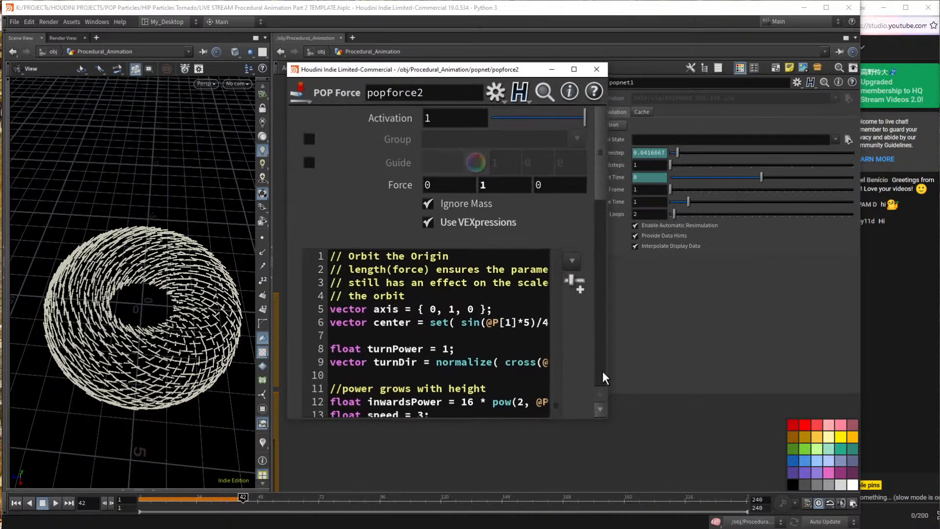
{"action": "left_click_drag", "start_coordinate": [609, 419], "coordinate": [847, 492]}
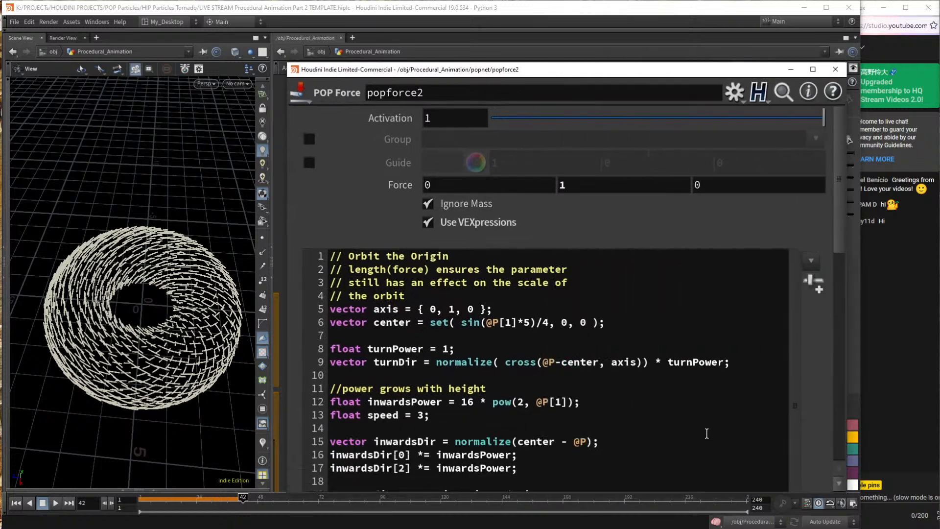
Highlight the axis and center, turn direction, and pow(2, @P[1]) code in popforce2 to examine it, and close its parameter window.
{"action": "scroll", "coordinate": [706, 426], "scroll_direction": "down", "scroll_amount": 2}
{"action": "scroll", "coordinate": [706, 425], "scroll_direction": "down", "scroll_amount": 2}
{"action": "left_click_drag", "start_coordinate": [587, 335], "coordinate": [306, 294]}
{"action": "left_click_drag", "start_coordinate": [621, 192], "coordinate": [305, 174]}
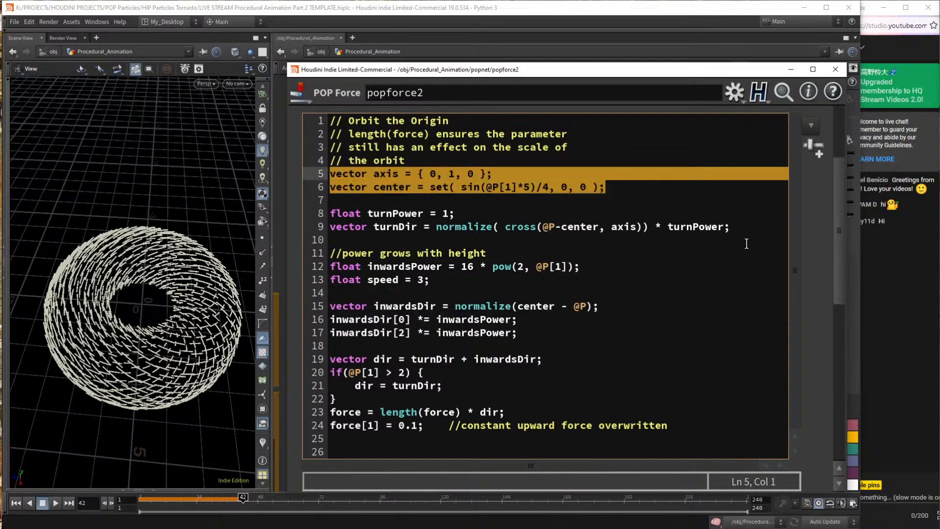
{"action": "left_click_drag", "start_coordinate": [762, 226], "coordinate": [308, 201]}
{"action": "left_click_drag", "start_coordinate": [585, 266], "coordinate": [493, 266]}
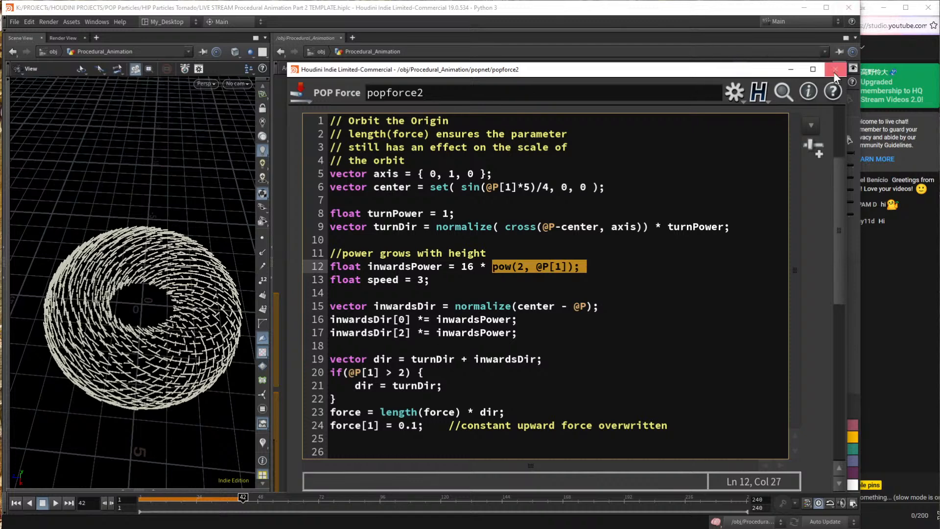
{"action": "left_click_drag", "start_coordinate": [666, 71], "coordinate": [660, 60]}
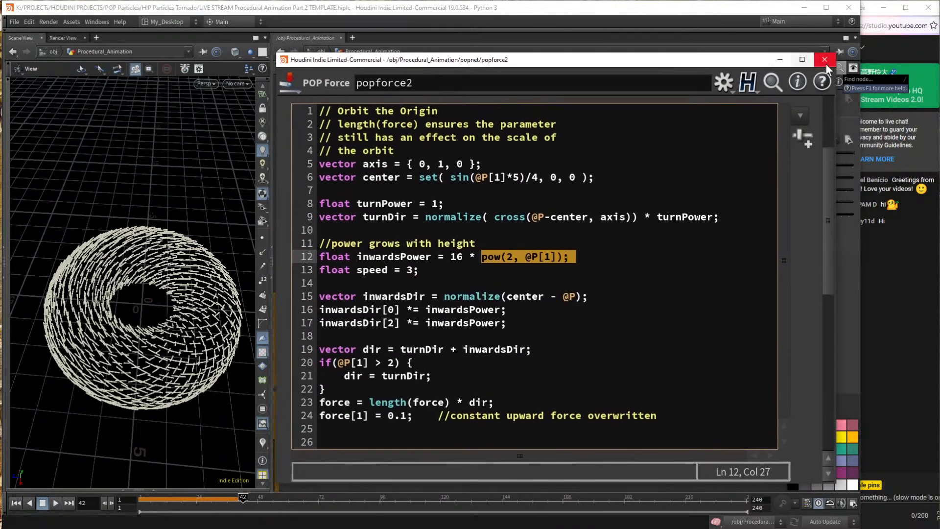
{"action": "left_click", "coordinate": [826, 59]}
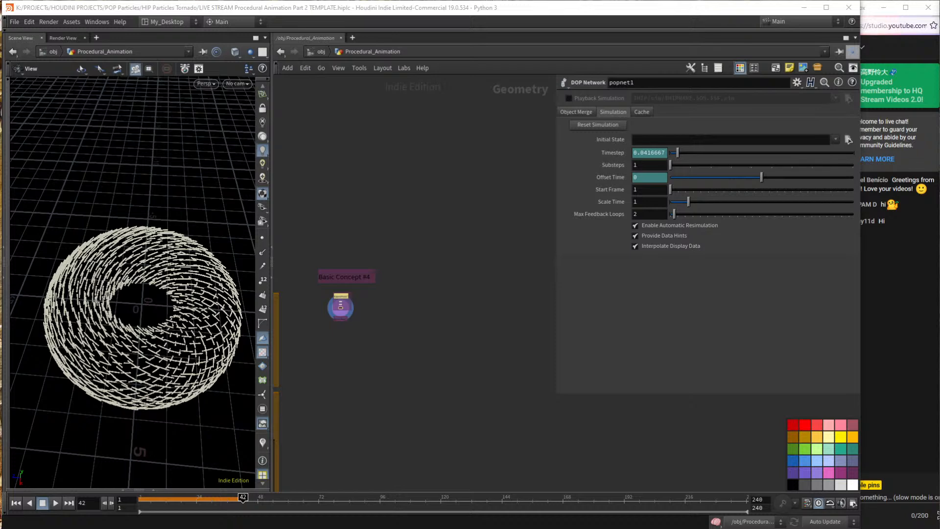
Bring the popnet preview over the network, mark the tornado's upper half and zigzag core on screen, clear the marks and close the preview.
{"action": "left_click_drag", "start_coordinate": [939, 193], "coordinate": [393, 104]}
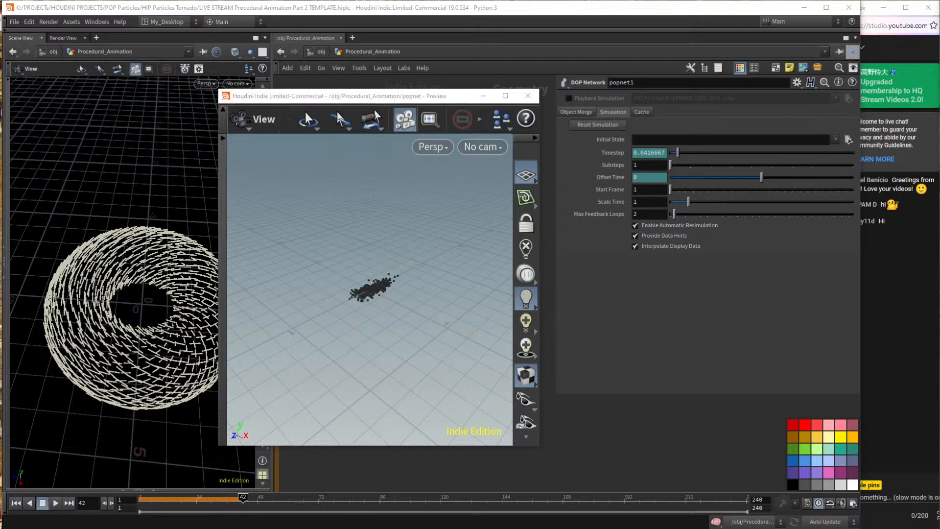
{"action": "left_click_drag", "start_coordinate": [456, 289], "coordinate": [419, 287]}
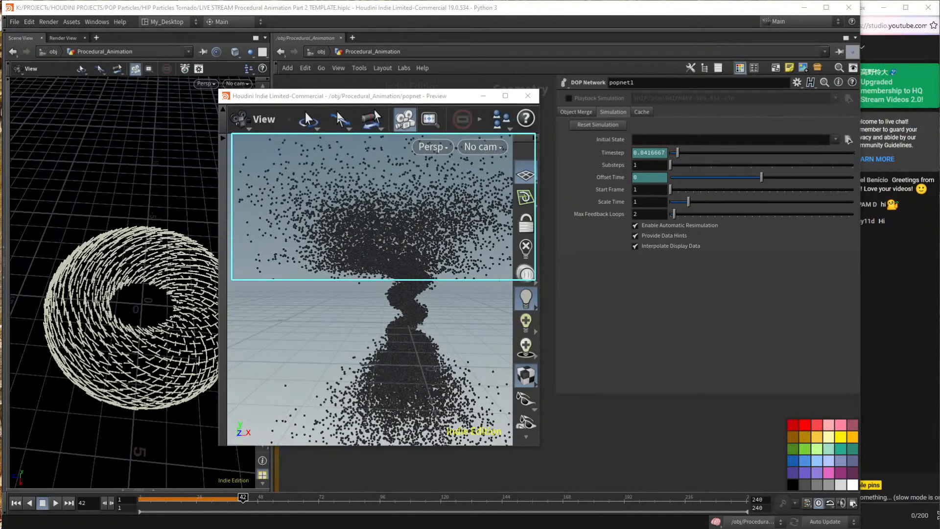
{"action": "mouse_move", "coordinate": [398, 297]}
{"action": "left_mouse_down"}
{"action": "mouse_move", "coordinate": [414, 313]}
{"action": "mouse_move", "coordinate": [403, 329]}
{"action": "mouse_move", "coordinate": [426, 344]}
{"action": "mouse_move", "coordinate": [396, 360]}
{"action": "left_mouse_up"}
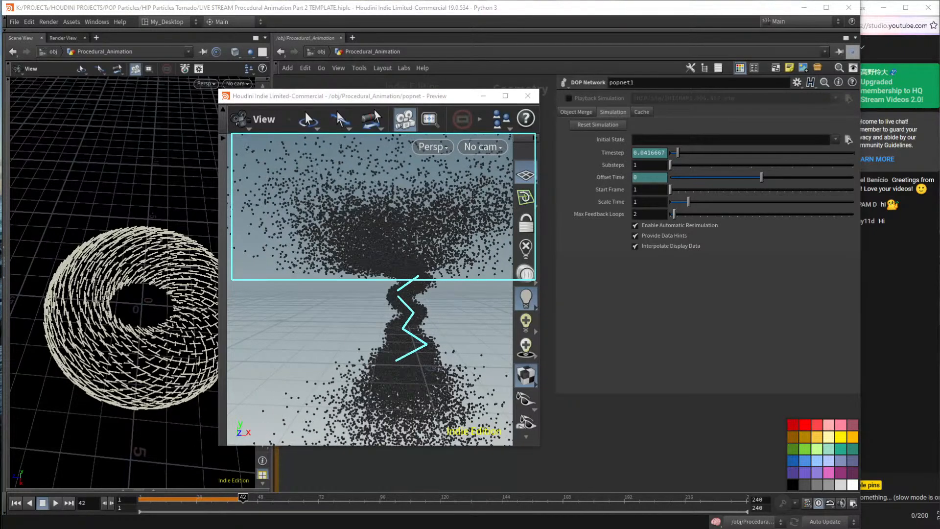
{"action": "left_click_drag", "start_coordinate": [420, 275], "coordinate": [381, 251]}
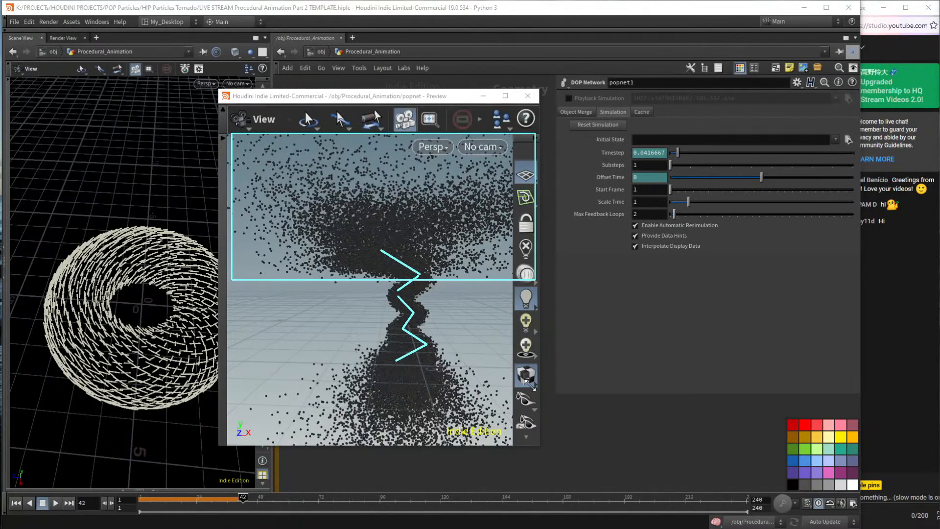
{"action": "key", "text": "Escape"}
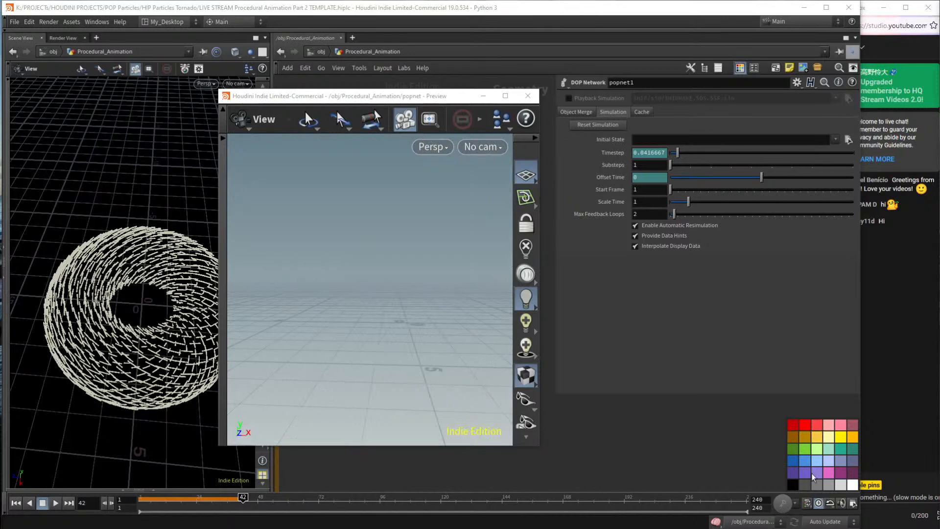
{"action": "left_click", "coordinate": [528, 96]}
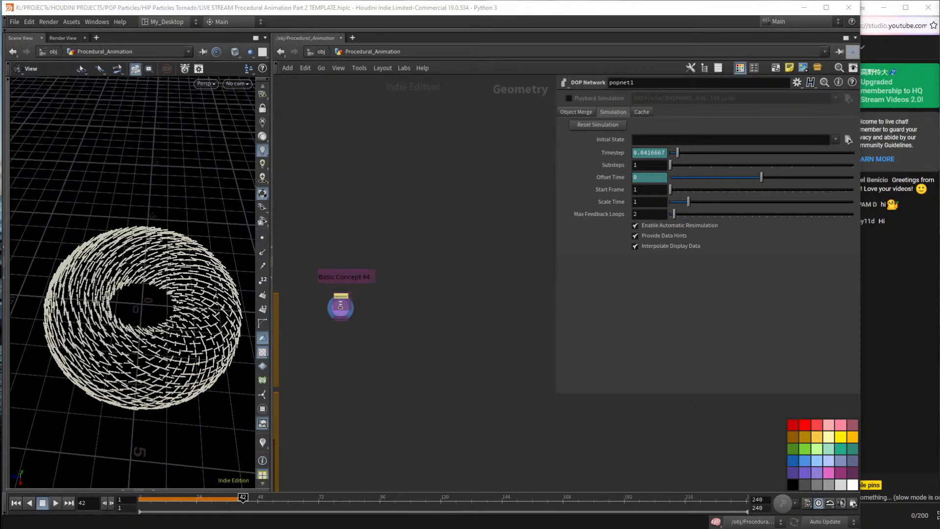
Paste Paper_Tornado at the object level below Procedural_Animation and display it in place of simplefemale1.
{"action": "left_click", "coordinate": [321, 52]}
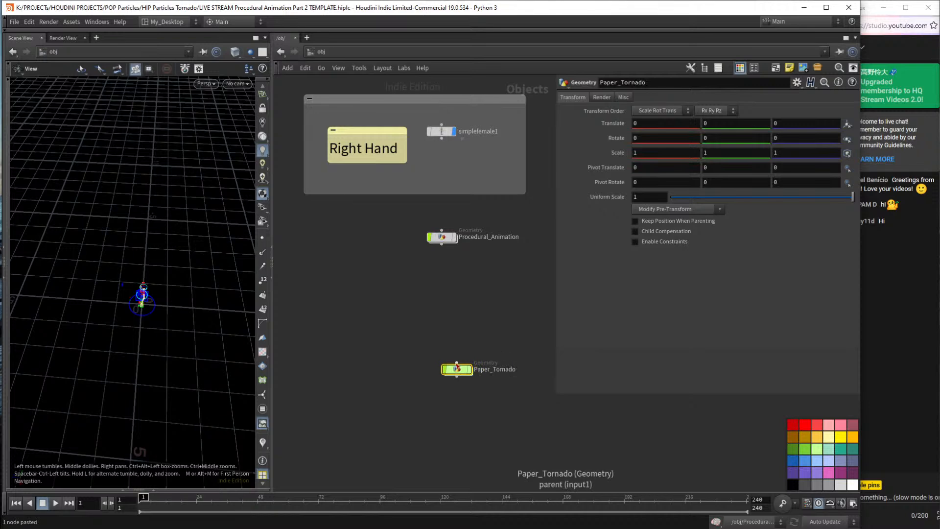
{"action": "left_click_drag", "start_coordinate": [456, 370], "coordinate": [444, 327]}
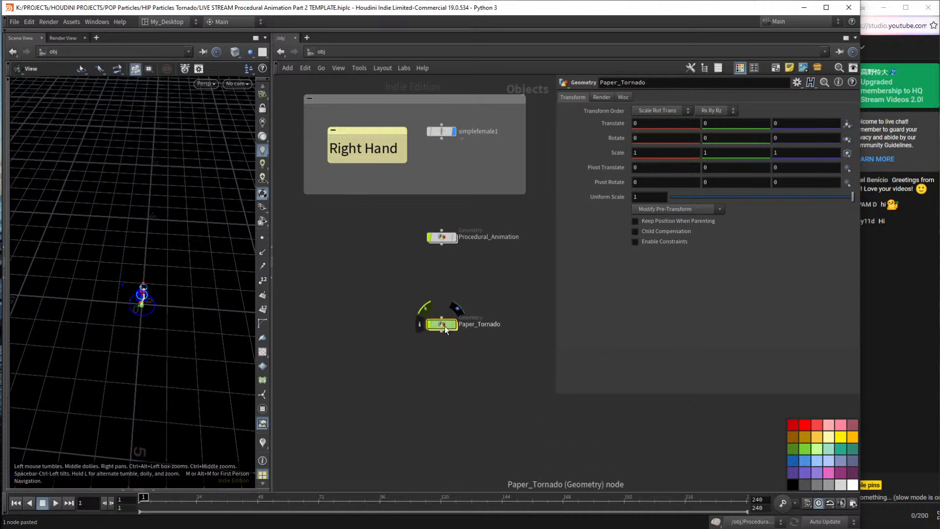
{"action": "left_click", "coordinate": [454, 131]}
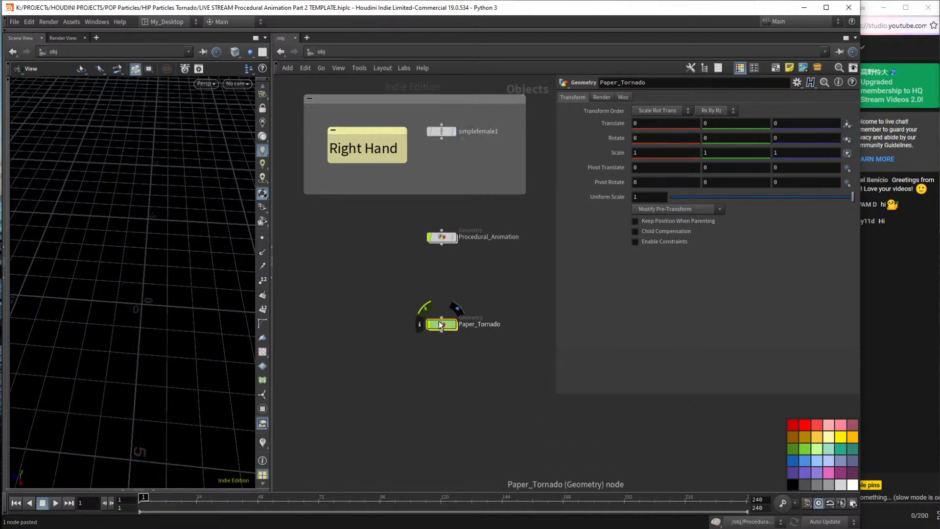
{"action": "left_click", "coordinate": [454, 324]}
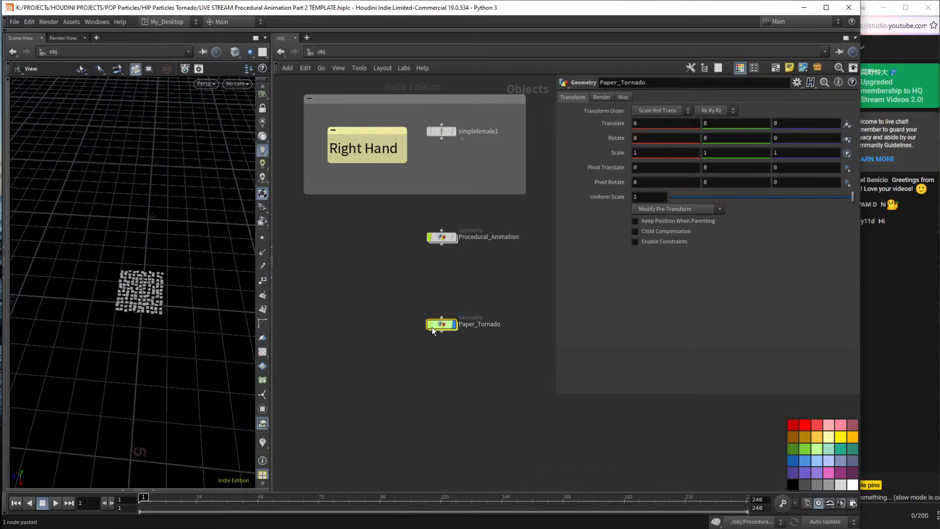
Enter Paper_Tornado, narrow the parameter pane and look over the Paper, Noise and Particles sections of its network.
{"action": "double_click", "coordinate": [440, 325]}
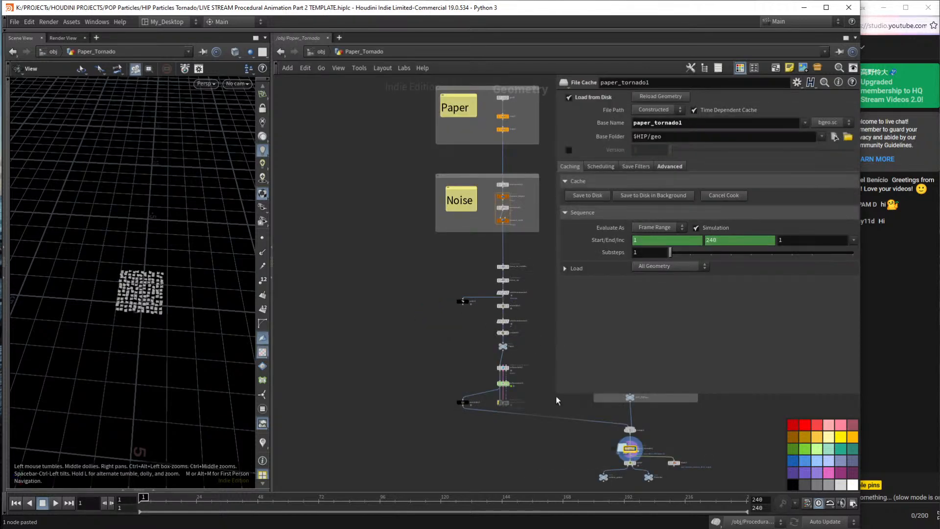
{"action": "left_click_drag", "start_coordinate": [557, 396], "coordinate": [626, 314]}
{"action": "middle_click_drag", "start_coordinate": [552, 337], "coordinate": [557, 380]}
{"action": "scroll", "coordinate": [532, 407], "scroll_direction": "up", "scroll_amount": 4}
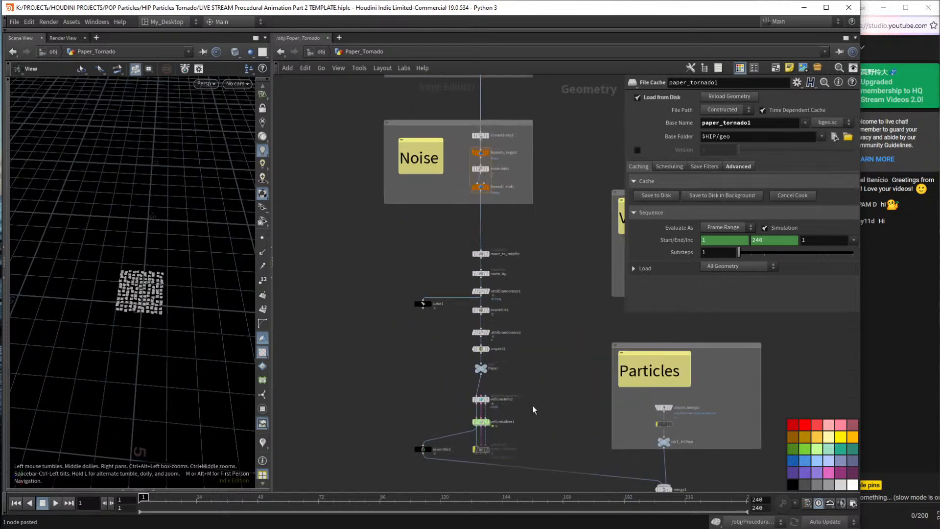
{"action": "scroll", "coordinate": [534, 394], "scroll_direction": "down", "scroll_amount": 4}
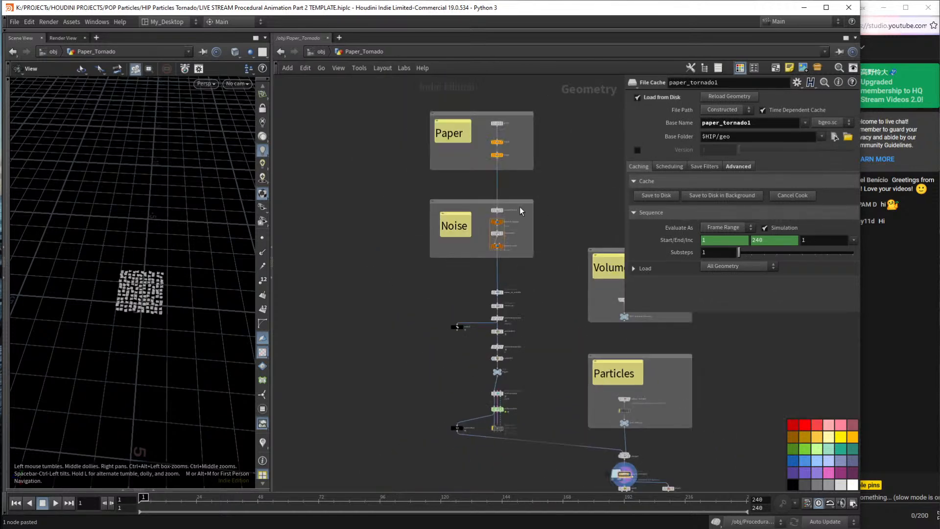
{"action": "scroll", "coordinate": [497, 163], "scroll_direction": "up", "scroll_amount": 3}
{"action": "scroll", "coordinate": [527, 216], "scroll_direction": "down", "scroll_amount": 3}
{"action": "middle_click_drag", "start_coordinate": [526, 217], "coordinate": [533, 172]}
Play the paper tornado animation from a lower viewing angle and return to frame 1.
{"action": "left_click_drag", "start_coordinate": [119, 291], "coordinate": [110, 272]}
{"action": "key", "text": "Up"}
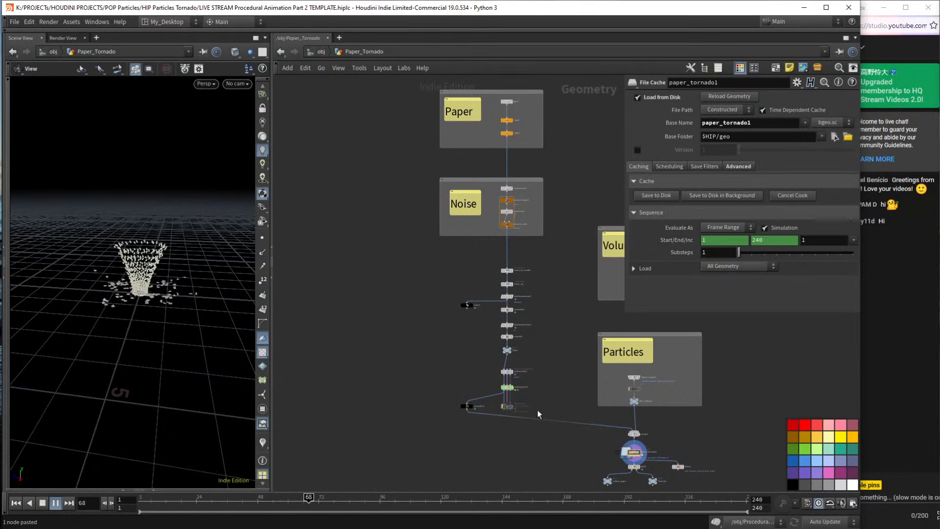
{"action": "key", "text": "ctrl+Up"}
Display grid1 in the Paper section and frame it in the viewport to examine a single sheet.
{"action": "middle_click_drag", "start_coordinate": [526, 119], "coordinate": [527, 186]}
{"action": "scroll", "coordinate": [527, 187], "scroll_direction": "up", "scroll_amount": 5}
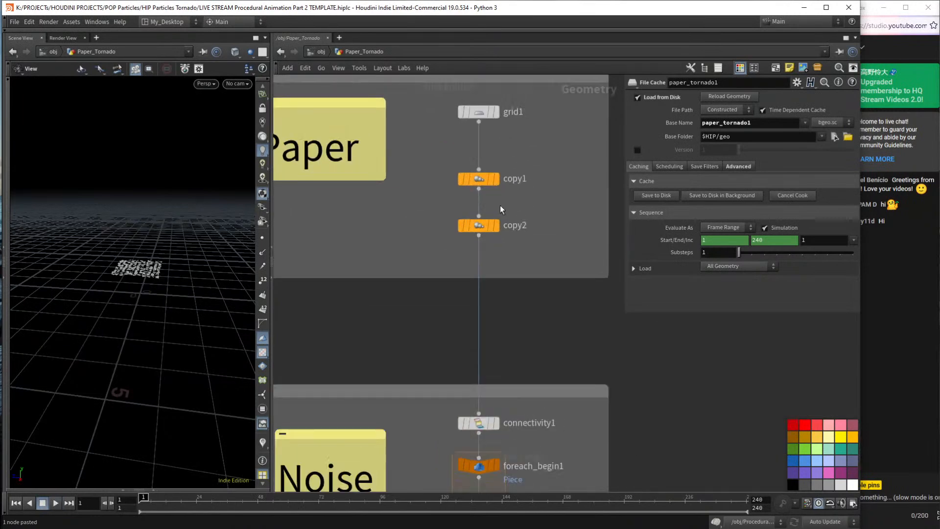
{"action": "left_click", "coordinate": [497, 112]}
{"action": "left_click_drag", "start_coordinate": [183, 265], "coordinate": [161, 302]}
{"action": "key", "text": "f"}
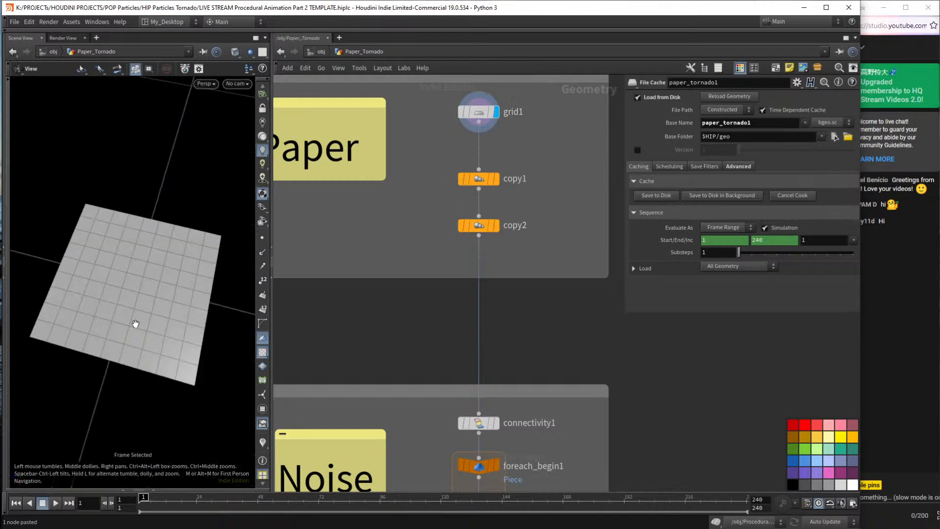
{"action": "scroll", "coordinate": [147, 318], "scroll_direction": "down", "scroll_amount": 7}
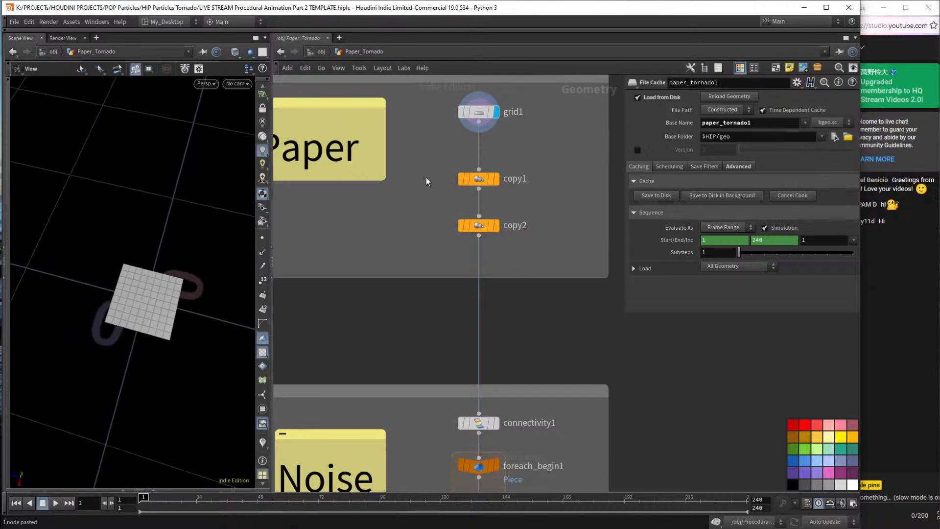
Display copy1 and copy2 in turn, framing each to examine how the sheets are duplicated into a row and a grid.
{"action": "left_click", "coordinate": [497, 179]}
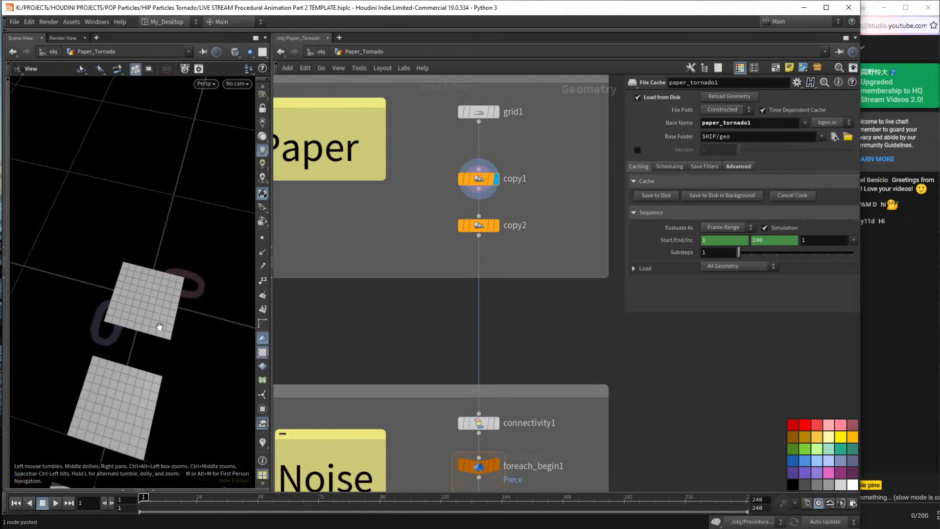
{"action": "key", "text": "f"}
{"action": "left_click", "coordinate": [497, 226]}
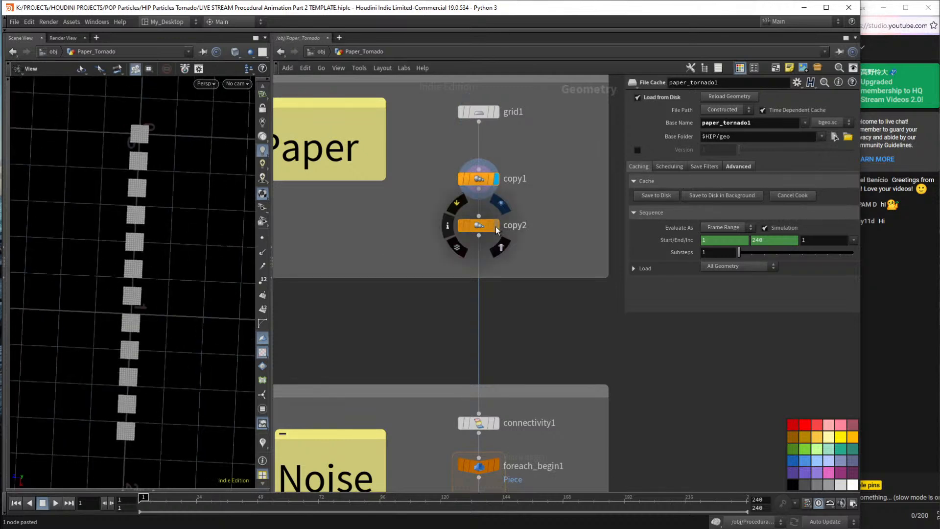
{"action": "key", "text": "f"}
{"action": "left_click_drag", "start_coordinate": [230, 342], "coordinate": [212, 307]}
{"action": "scroll", "coordinate": [213, 307], "scroll_direction": "down", "scroll_amount": 2}
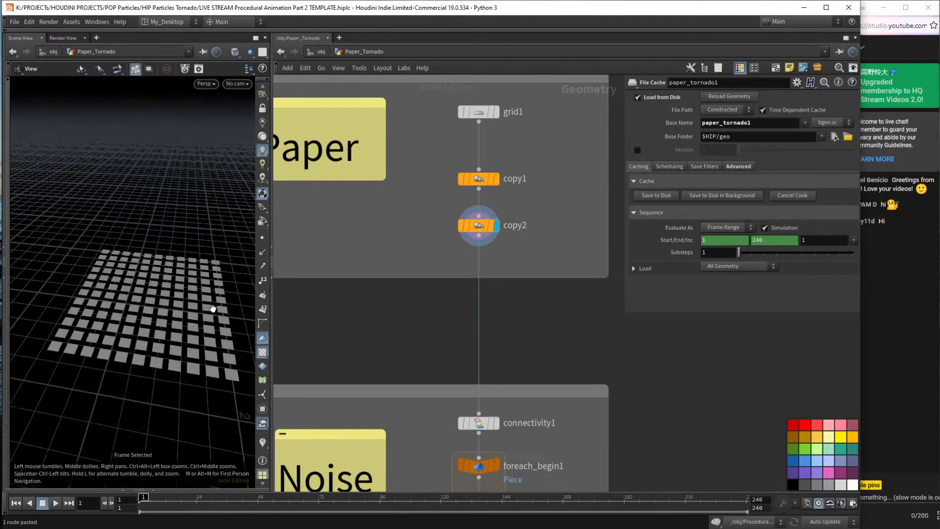
{"action": "scroll", "coordinate": [213, 308], "scroll_direction": "down", "scroll_amount": 3}
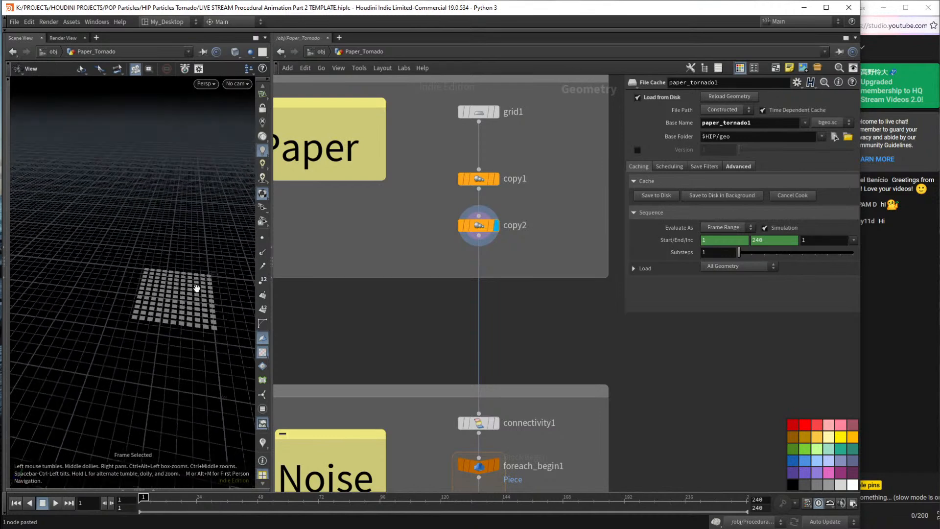
{"action": "scroll", "coordinate": [200, 284], "scroll_direction": "down", "scroll_amount": 2}
{"action": "scroll", "coordinate": [200, 284], "scroll_direction": "down", "scroll_amount": 2}
{"action": "right_click_drag", "start_coordinate": [195, 281], "coordinate": [154, 281]}
{"action": "scroll", "coordinate": [574, 336], "scroll_direction": "down", "scroll_amount": 3}
Display foreach_end1 in the Noise section, inspect the crumpled sheets up close and widen the viewport.
{"action": "middle_click_drag", "start_coordinate": [552, 320], "coordinate": [544, 90]}
{"action": "mouse_move", "coordinate": [514, 266]}
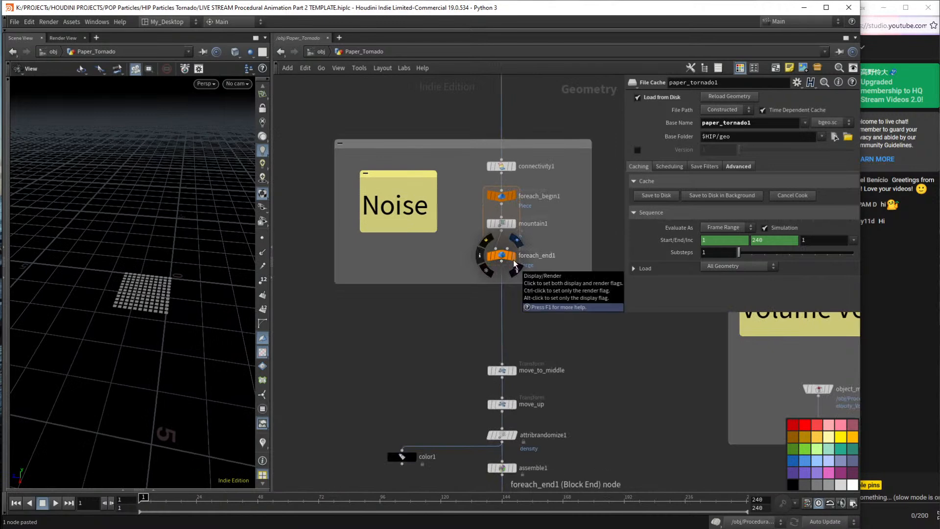
{"action": "left_click", "coordinate": [514, 263]}
{"action": "left_click_drag", "start_coordinate": [126, 329], "coordinate": [160, 288]}
{"action": "scroll", "coordinate": [152, 311], "scroll_direction": "up", "scroll_amount": 5}
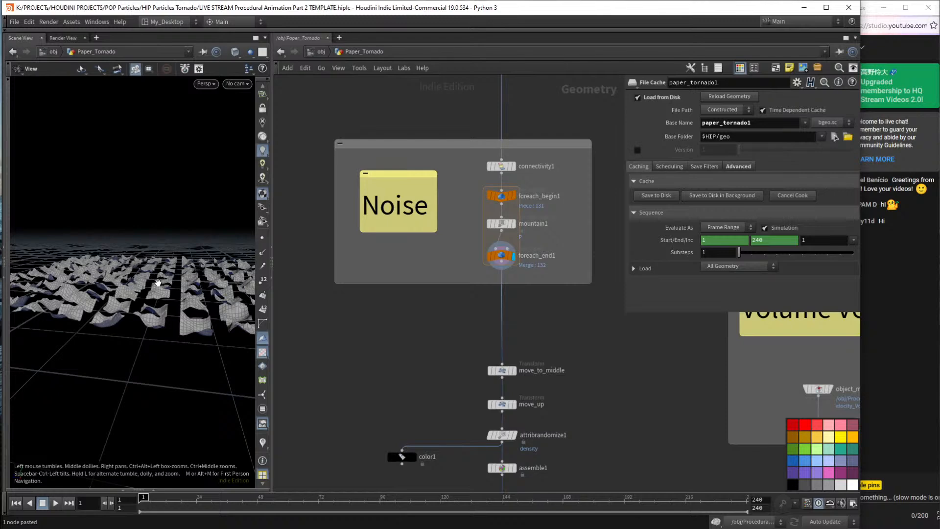
{"action": "left_click_drag", "start_coordinate": [157, 283], "coordinate": [153, 309]}
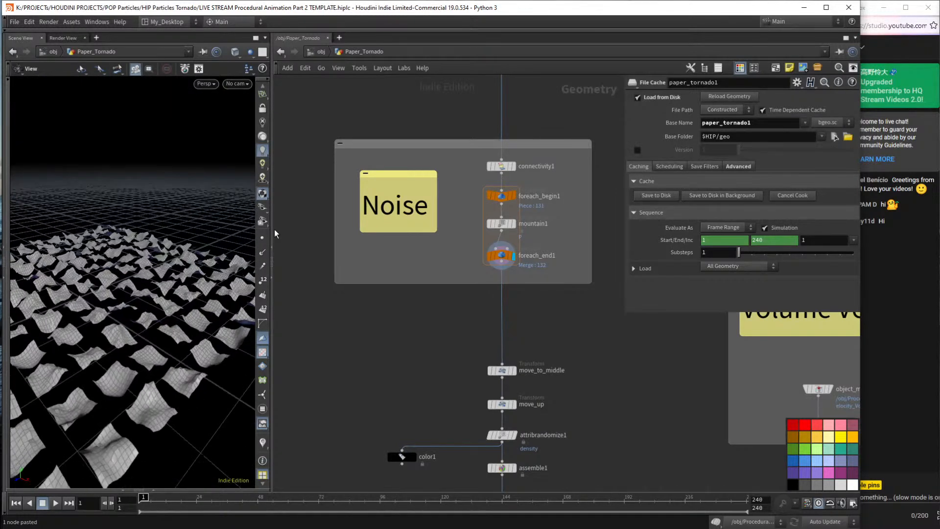
{"action": "left_click_drag", "start_coordinate": [284, 230], "coordinate": [334, 231]}
{"action": "scroll", "coordinate": [251, 229], "scroll_direction": "down", "scroll_amount": 4}
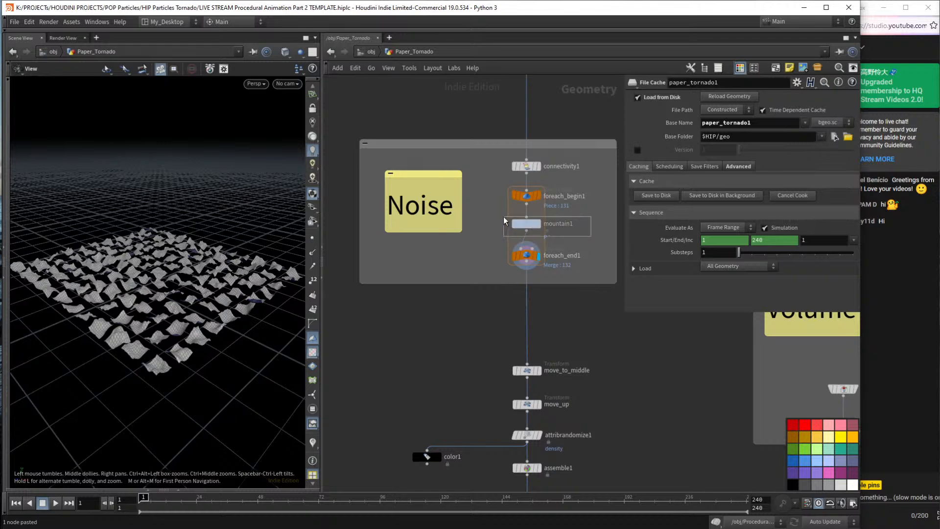
Select mountain1 to show its noise parameters and inspect the deformed sheets from several angles.
{"action": "left_click", "coordinate": [526, 224]}
{"action": "left_click_drag", "start_coordinate": [208, 333], "coordinate": [159, 300]}
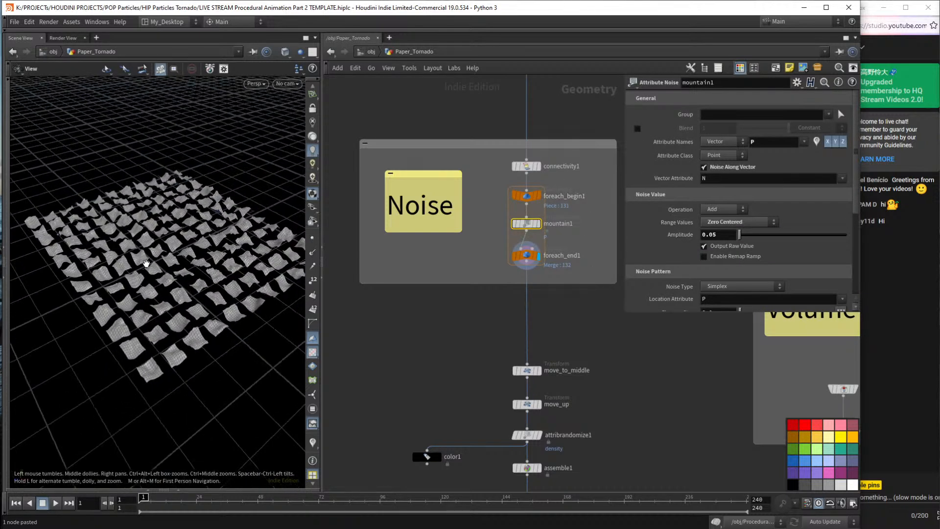
{"action": "left_click_drag", "start_coordinate": [149, 265], "coordinate": [430, 335]}
{"action": "middle_click_drag", "start_coordinate": [433, 338], "coordinate": [424, 235]}
{"action": "left_click_drag", "start_coordinate": [182, 353], "coordinate": [168, 287]}
{"action": "middle_click_drag", "start_coordinate": [168, 288], "coordinate": [251, 337]}
{"action": "scroll", "coordinate": [250, 336], "scroll_direction": "up", "scroll_amount": 5}
{"action": "left_click_drag", "start_coordinate": [237, 334], "coordinate": [225, 313]}
{"action": "scroll", "coordinate": [149, 265], "scroll_direction": "down", "scroll_amount": 8}
{"action": "key", "text": "f"}
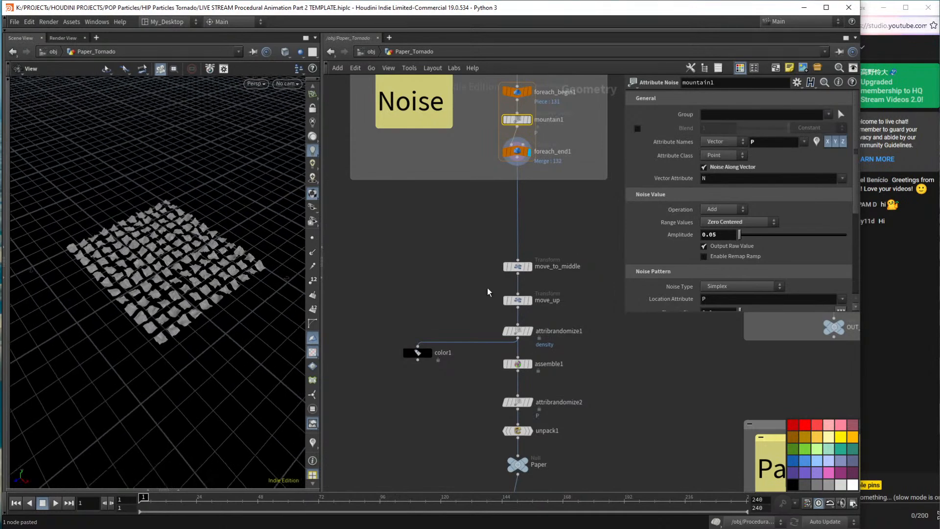
Select the nodes from move_to_middle through Paper and display move_to_middle, move_up and attribrandomize1 in turn to examine their effect.
{"action": "middle_click_drag", "start_coordinate": [593, 407], "coordinate": [589, 298]}
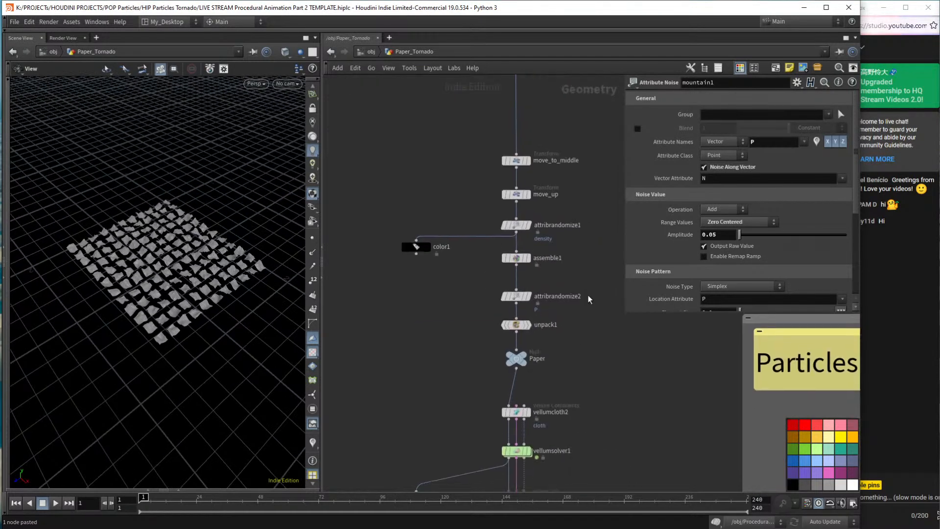
{"action": "mouse_move", "coordinate": [528, 165]}
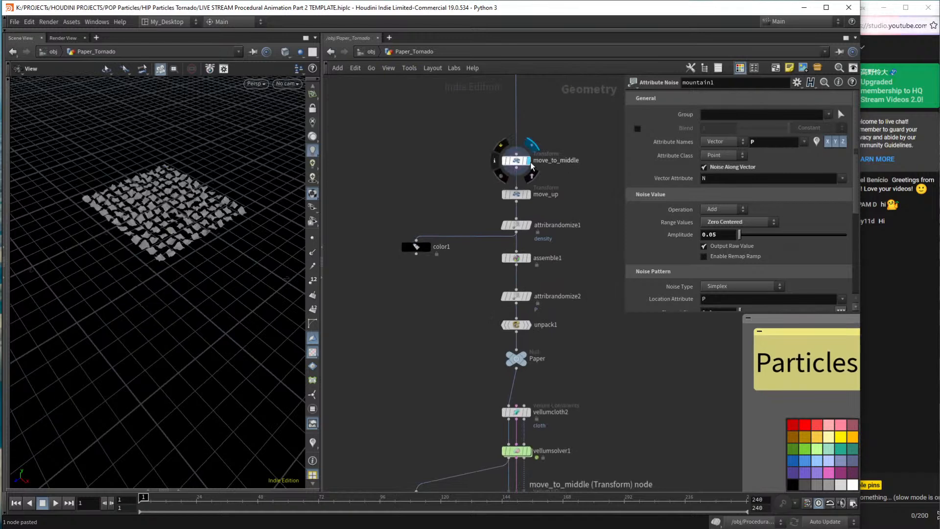
{"action": "left_click_drag", "start_coordinate": [367, 138], "coordinate": [559, 381]}
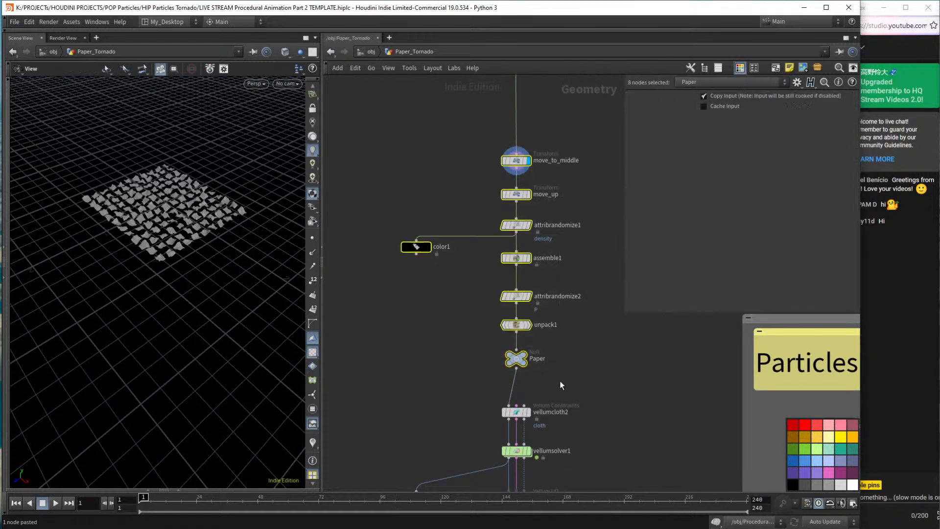
{"action": "left_click", "coordinate": [529, 194]}
{"action": "left_click", "coordinate": [529, 225]}
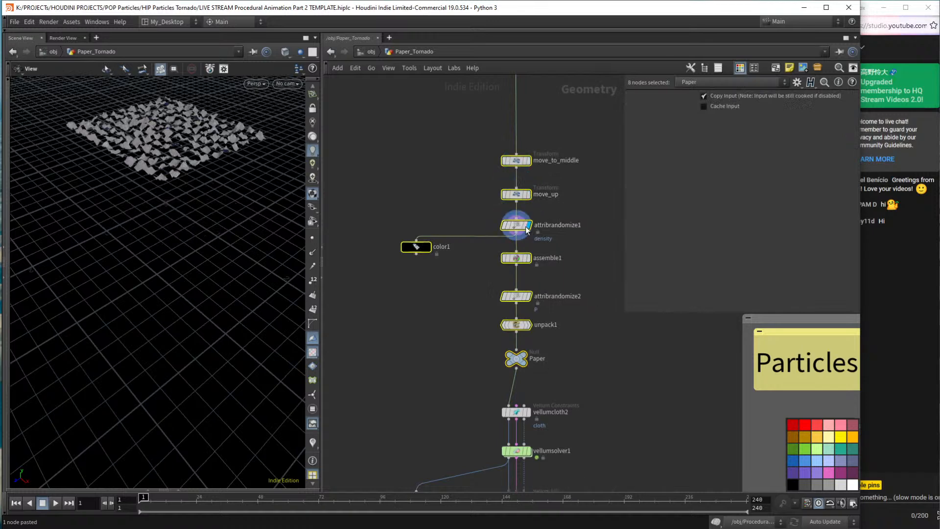
Move move_to_middle and move_up higher in the network to leave a gap above attribrandomize1.
{"action": "left_click_drag", "start_coordinate": [461, 141], "coordinate": [554, 202]}
{"action": "middle_click_drag", "start_coordinate": [557, 146], "coordinate": [559, 196]}
{"action": "left_click_drag", "start_coordinate": [526, 214], "coordinate": [526, 169]}
Copy the Noise sticky note beside color1, retitle it Density, widen it and enclose it with the nodes from attribrandomize1 through unpack1 in a network box.
{"action": "scroll", "coordinate": [451, 225], "scroll_direction": "down", "scroll_amount": 3}
{"action": "left_click", "coordinate": [436, 86]}
{"action": "key", "text": "ctrl+c"}
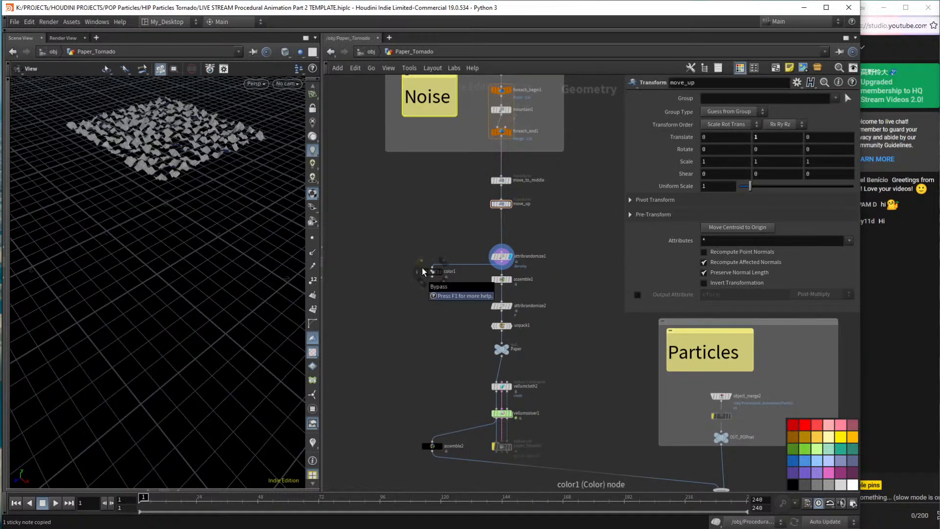
{"action": "key", "text": "ctrl+v"}
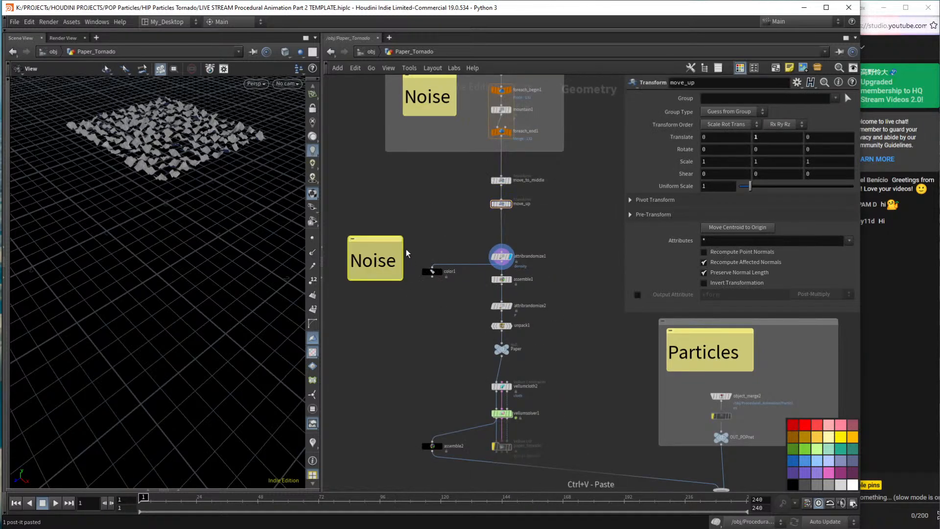
{"action": "type", "text": "Density"}
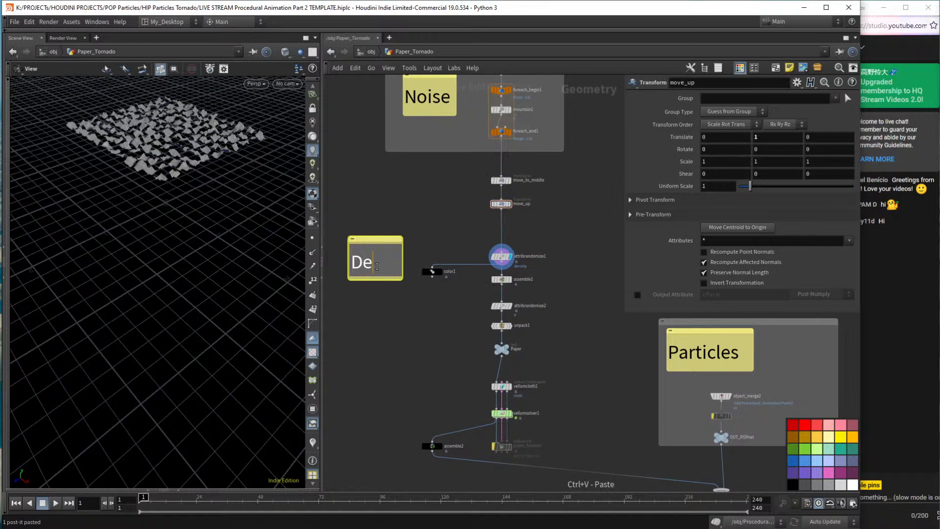
{"action": "left_click", "coordinate": [447, 223]}
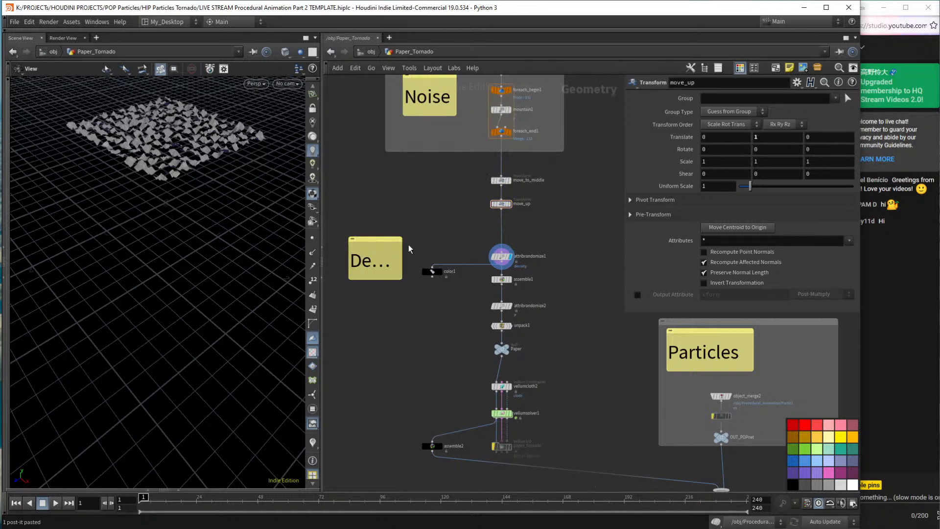
{"action": "mouse_move", "coordinate": [405, 254]}
{"action": "left_mouse_down"}
{"action": "mouse_move", "coordinate": [430, 256]}
{"action": "mouse_move", "coordinate": [419, 256]}
{"action": "left_mouse_up"}
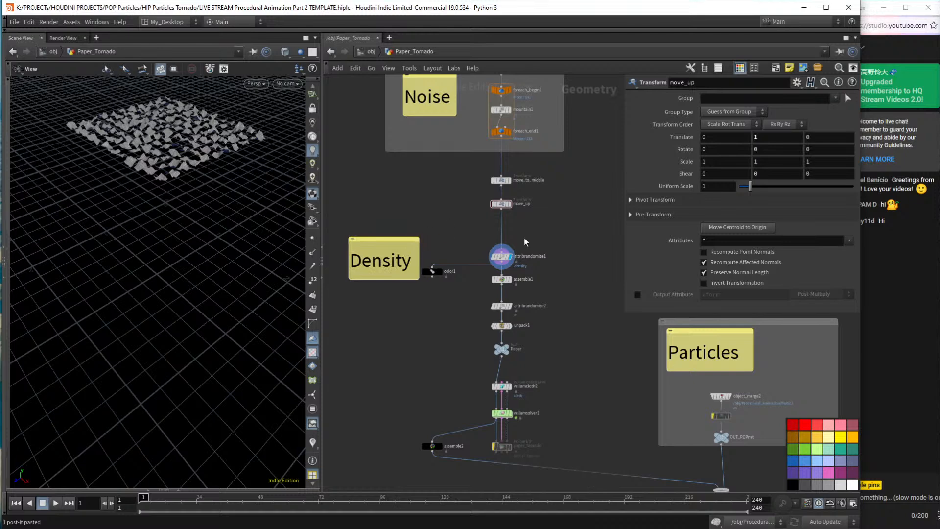
{"action": "left_click_drag", "start_coordinate": [553, 229], "coordinate": [329, 337]}
{"action": "left_click", "coordinate": [774, 69]}
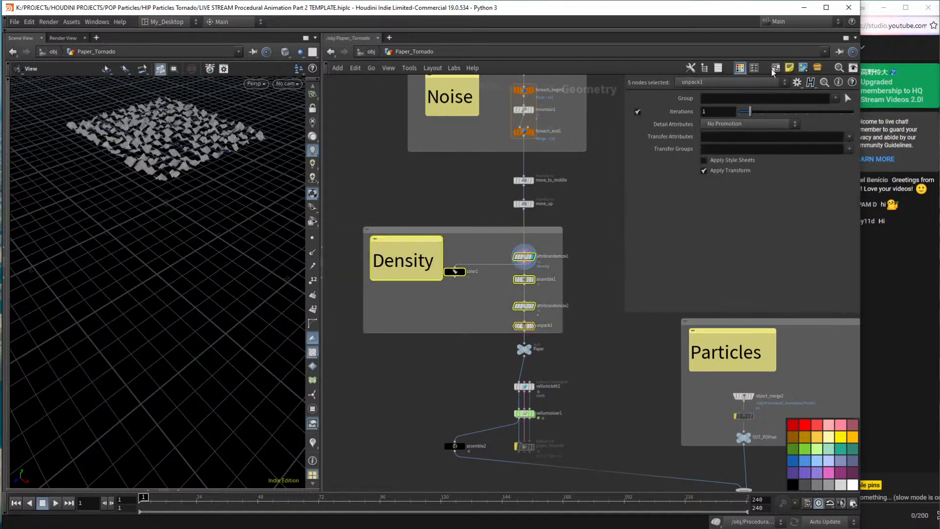
Select attribrandomize1, point out its density attribute name and examine the density column in an enlarged geometry spreadsheet.
{"action": "left_click", "coordinate": [549, 253]}
{"action": "scroll", "coordinate": [551, 262], "scroll_direction": "up", "scroll_amount": 6}
{"action": "left_click_drag", "start_coordinate": [518, 207], "coordinate": [414, 282]}
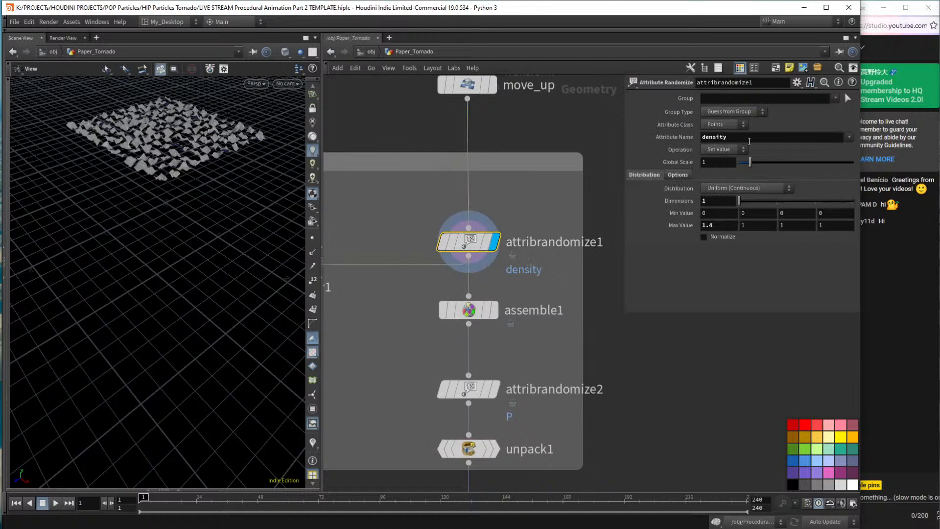
{"action": "double_click", "coordinate": [749, 141]}
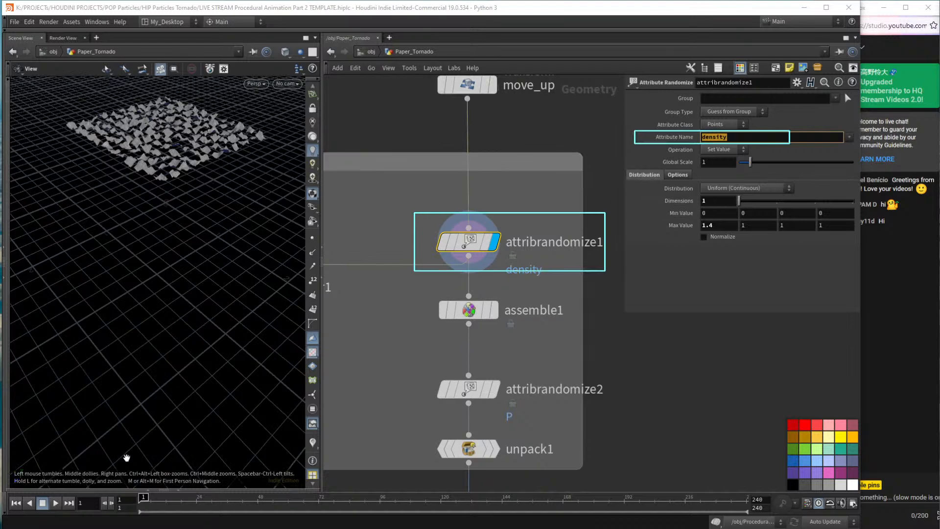
{"action": "left_click", "coordinate": [185, 489]}
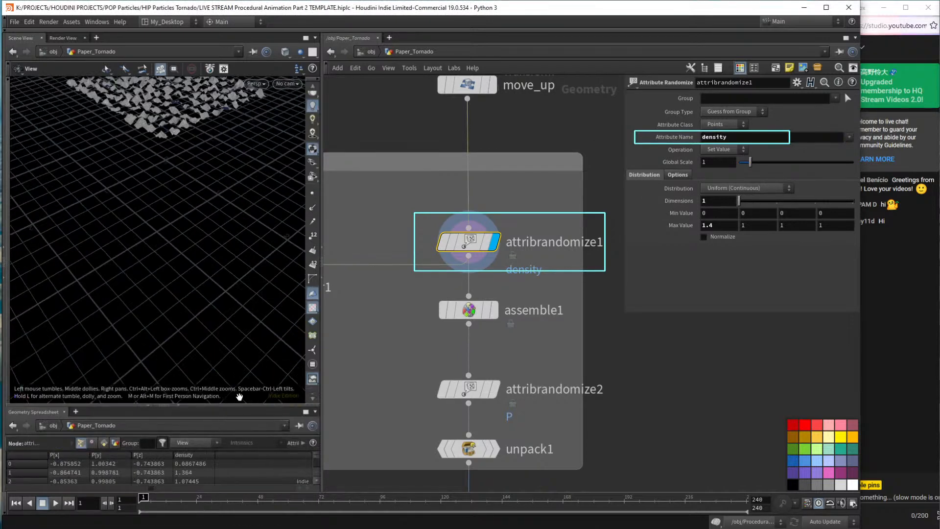
{"action": "left_click_drag", "start_coordinate": [240, 405], "coordinate": [247, 294]}
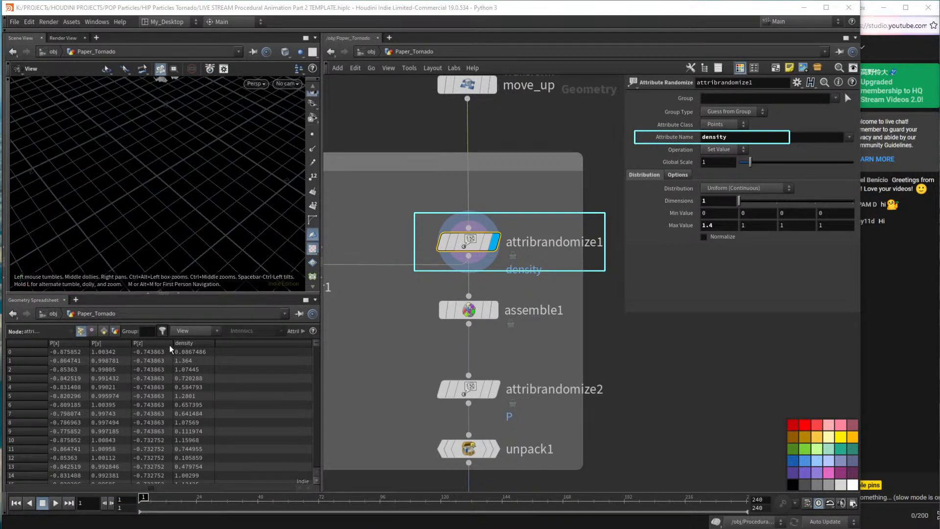
{"action": "left_click_drag", "start_coordinate": [178, 351], "coordinate": [206, 431]}
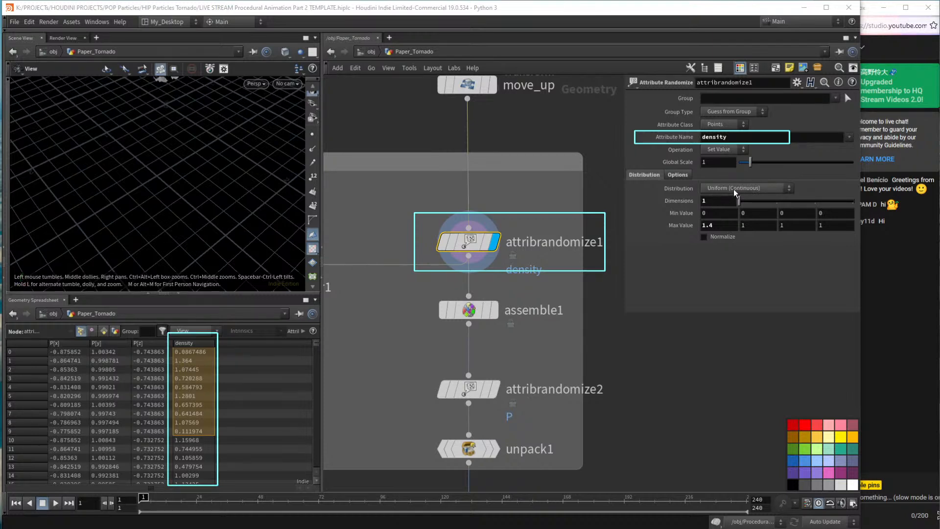
Examine attribrandomize1's distribution options, dimensions, and minimum and maximum values.
{"action": "left_click", "coordinate": [768, 189]}
{"action": "left_click", "coordinate": [735, 189]}
{"action": "left_click", "coordinate": [732, 190]}
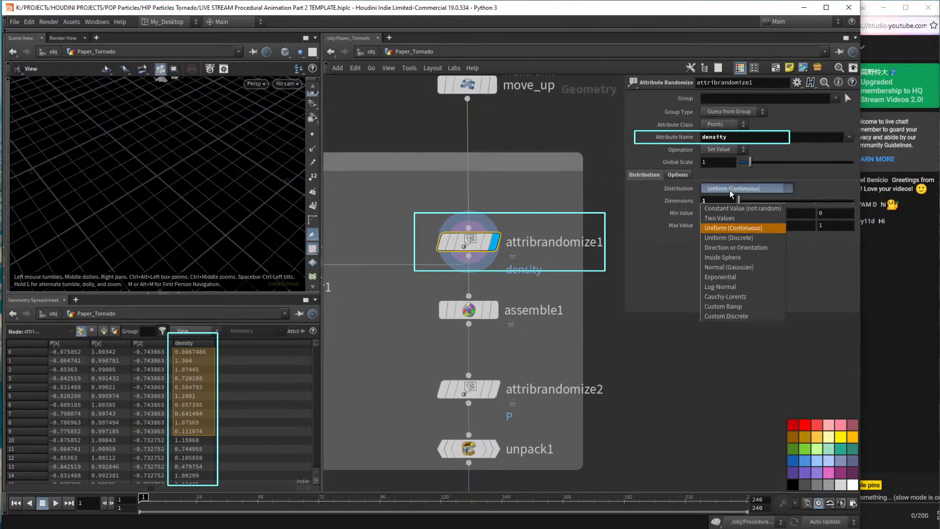
{"action": "left_click", "coordinate": [744, 190]}
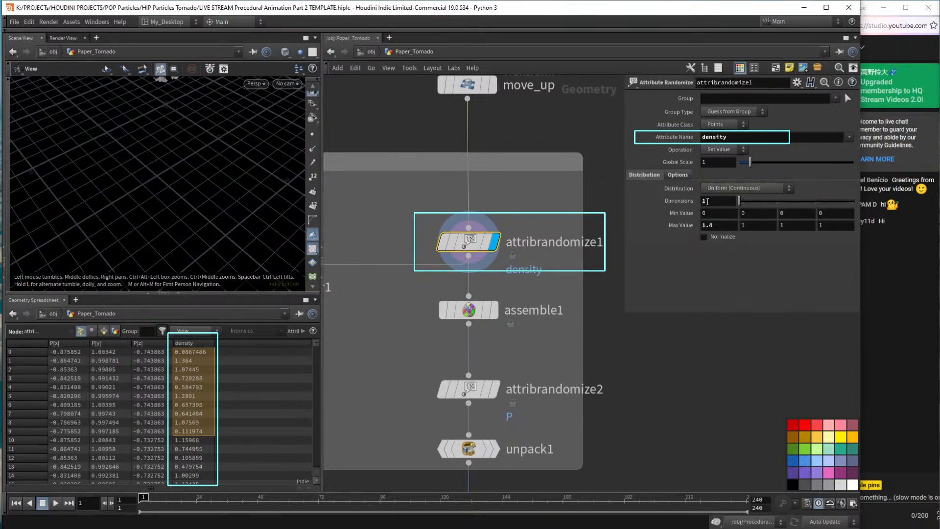
{"action": "key", "text": "Return"}
{"action": "left_click", "coordinate": [704, 214]}
{"action": "left_click", "coordinate": [730, 228]}
{"action": "key", "text": "Return"}
{"action": "left_click", "coordinate": [722, 223]}
{"action": "left_click", "coordinate": [724, 216]}
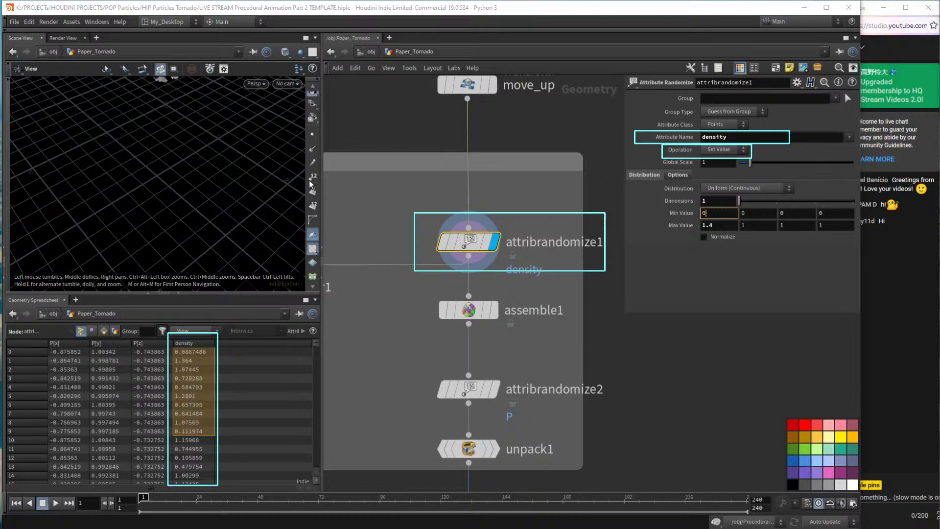
Display color1, inspect the density colours on the sheets up close and enlarge the viewport over the spreadsheet.
{"action": "right_click_drag", "start_coordinate": [194, 146], "coordinate": [183, 274]}
{"action": "middle_click_drag", "start_coordinate": [325, 241], "coordinate": [434, 250]}
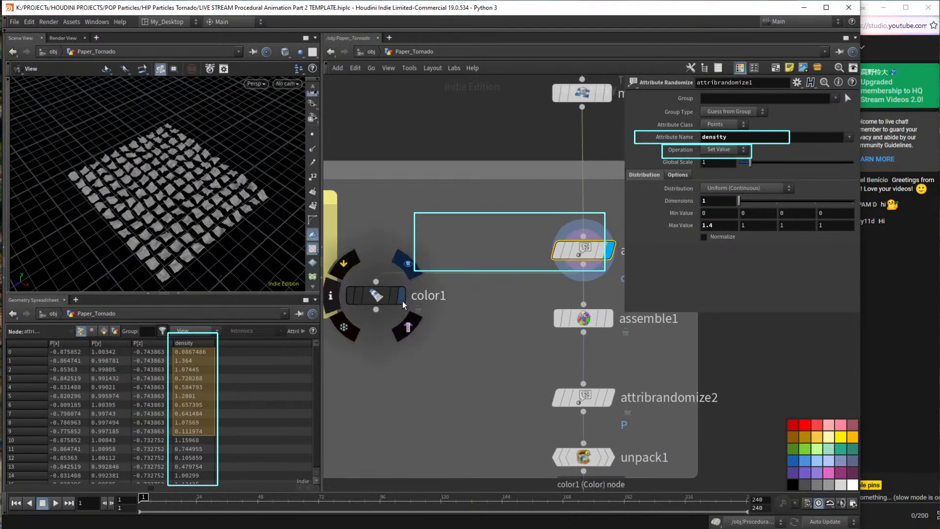
{"action": "key", "text": "r"}
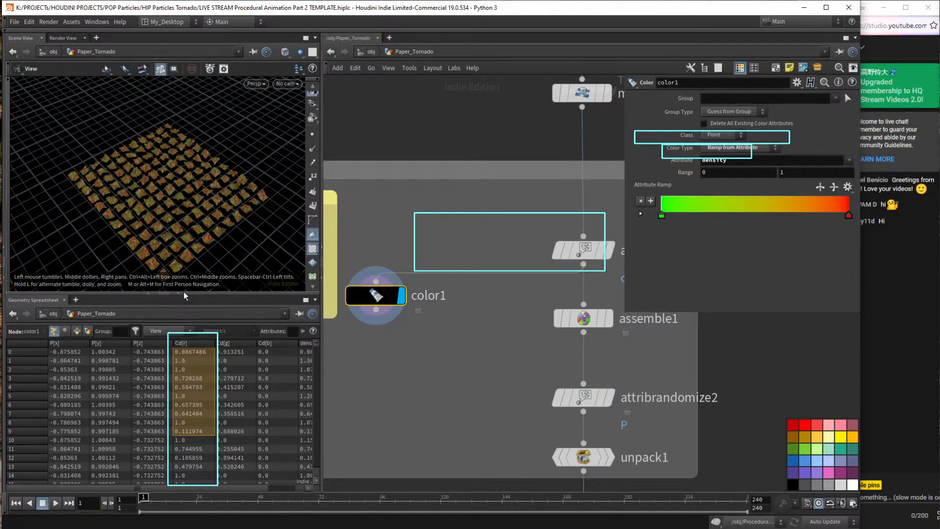
{"action": "scroll", "coordinate": [200, 225], "scroll_direction": "up", "scroll_amount": 10}
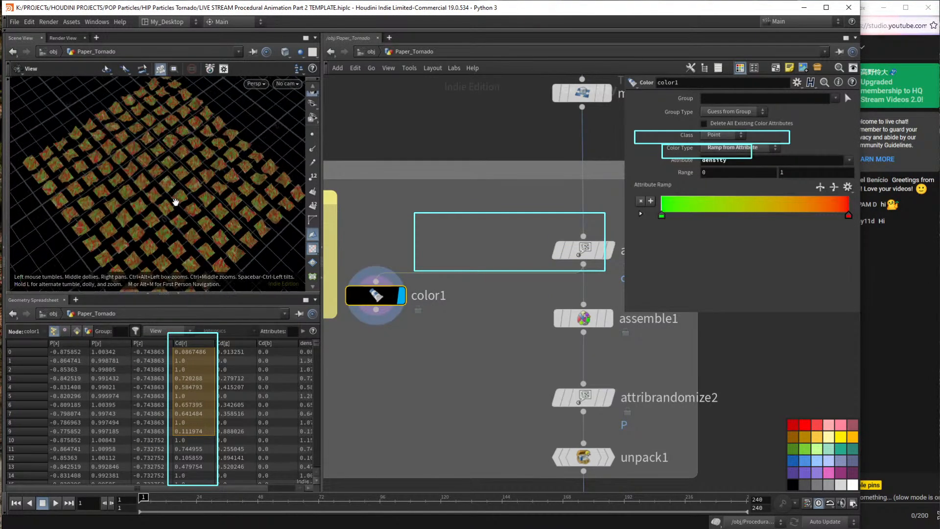
{"action": "scroll", "coordinate": [199, 223], "scroll_direction": "up", "scroll_amount": 3}
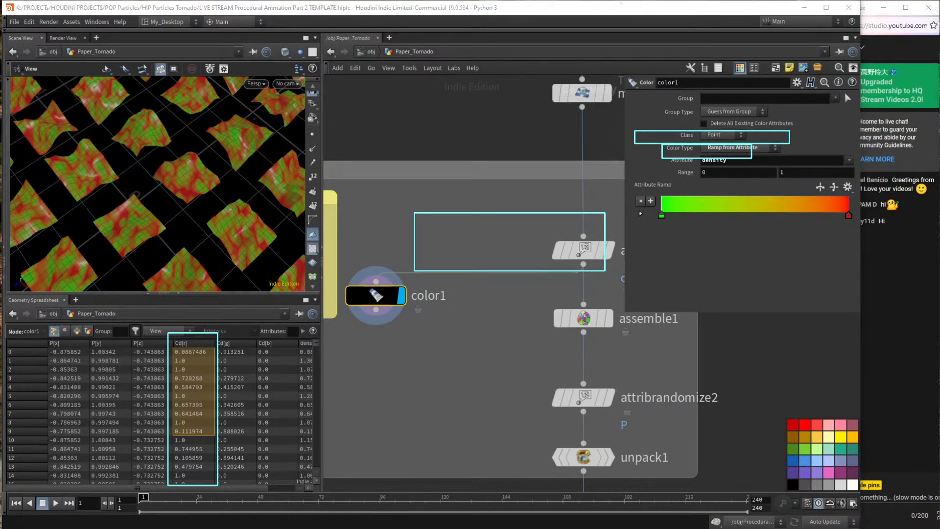
{"action": "key", "text": "Escape"}
{"action": "left_click_drag", "start_coordinate": [238, 294], "coordinate": [221, 404]}
{"action": "scroll", "coordinate": [219, 267], "scroll_direction": "down", "scroll_amount": 6}
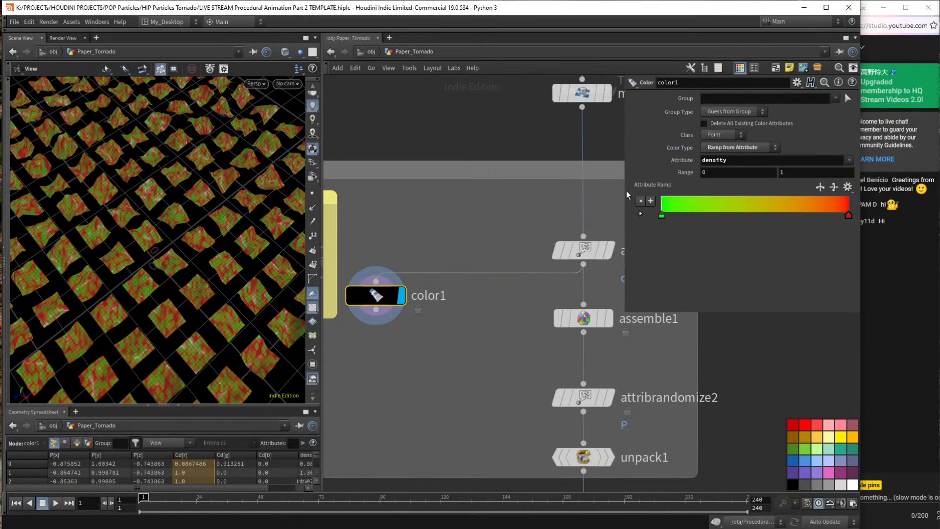
Set the upper end of color1's attribute range to 1.4 and inspect the recoloured sheets.
{"action": "left_click", "coordinate": [825, 176]}
{"action": "type", "text": ".4"}
{"action": "middle_click_drag", "start_coordinate": [484, 194], "coordinate": [367, 196]}
{"action": "left_click_drag", "start_coordinate": [412, 219], "coordinate": [547, 295]}
{"action": "left_click_drag", "start_coordinate": [730, 228], "coordinate": [659, 251]}
{"action": "left_click", "coordinate": [403, 225]}
{"action": "middle_click_drag", "start_coordinate": [403, 224], "coordinate": [507, 231]}
{"action": "left_click_drag", "start_coordinate": [424, 245], "coordinate": [324, 342]}
{"action": "scroll", "coordinate": [181, 223], "scroll_direction": "up", "scroll_amount": 6}
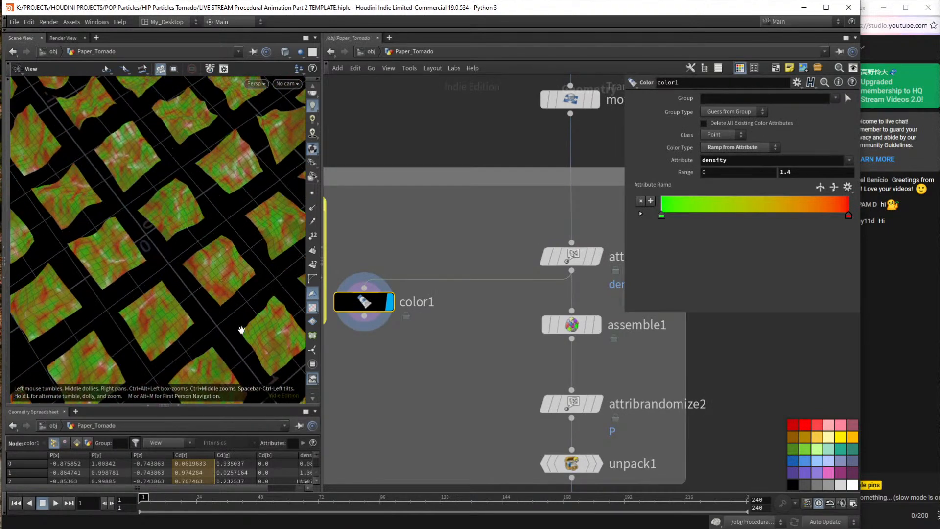
{"action": "scroll", "coordinate": [179, 243], "scroll_direction": "down", "scroll_amount": 8}
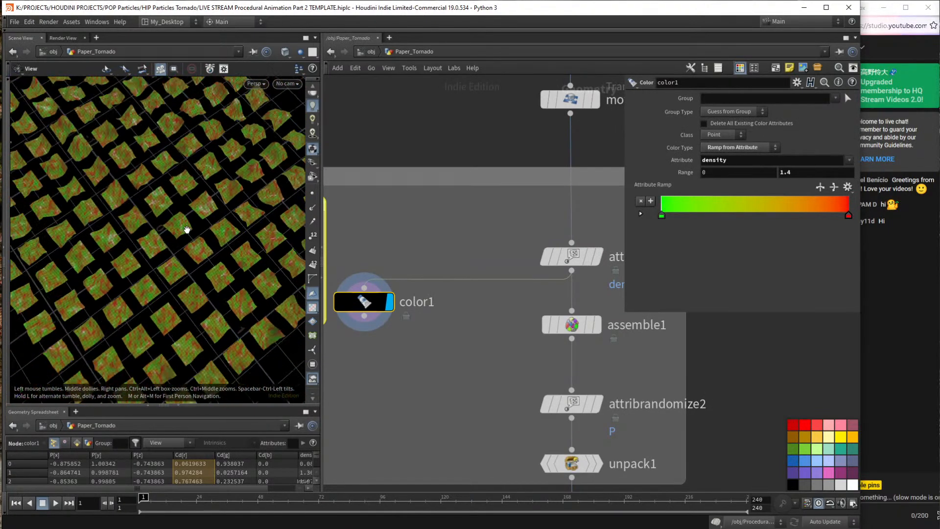
{"action": "scroll", "coordinate": [187, 229], "scroll_direction": "down", "scroll_amount": 6}
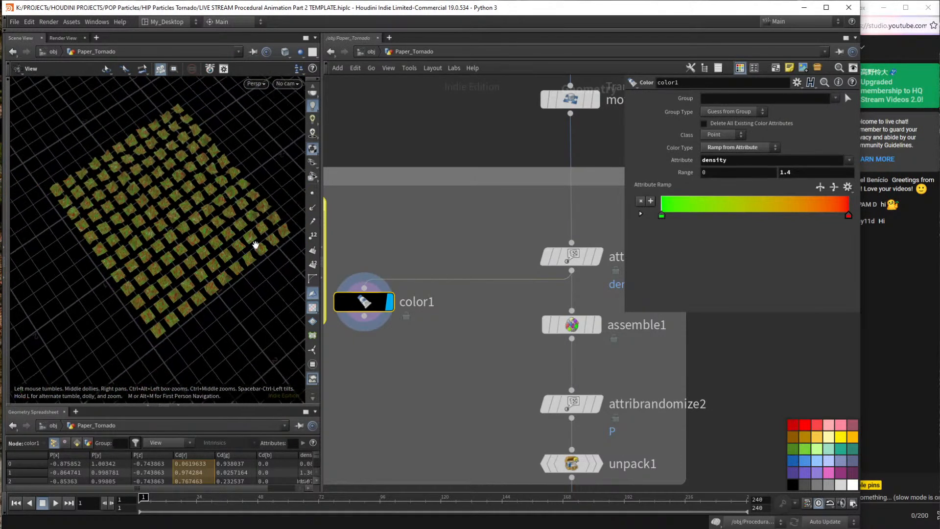
Select assemble1 to show its parameters and display its packed sheets.
{"action": "middle_click_drag", "start_coordinate": [439, 397], "coordinate": [377, 233]}
{"action": "left_click", "coordinate": [509, 162]}
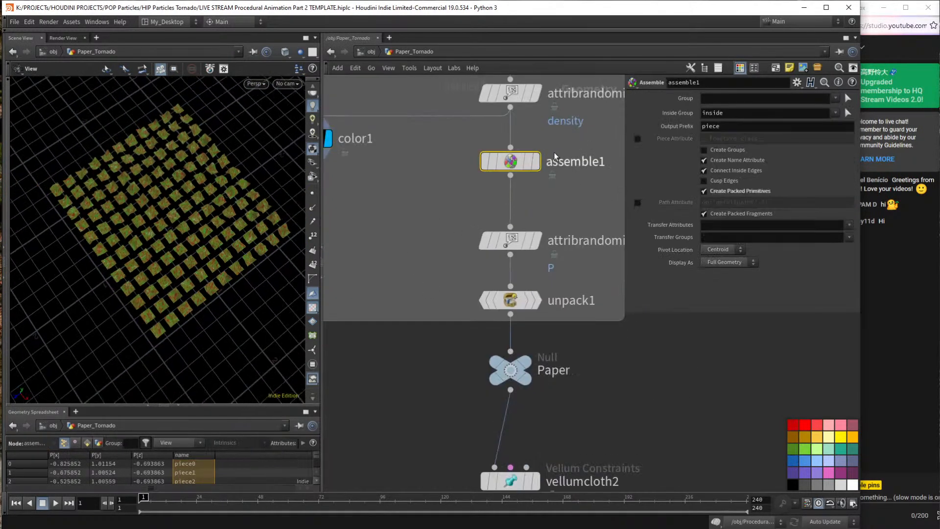
{"action": "left_click", "coordinate": [536, 161]}
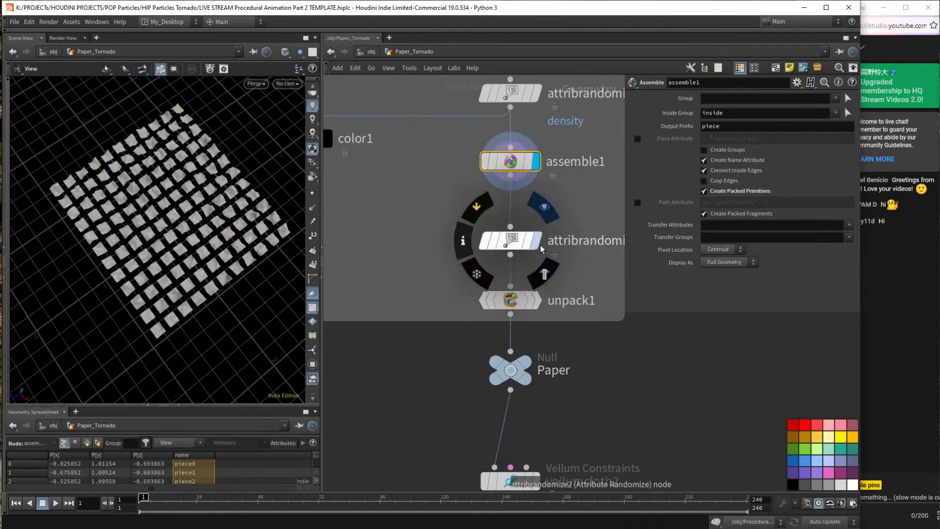
Replace the Density network box with one around only the note, color1 and attribrandomize1, and space assemble1, attribrandomize2, unpack1 and Paper below it.
{"action": "left_click_drag", "start_coordinate": [421, 145], "coordinate": [559, 314]}
{"action": "scroll", "coordinate": [568, 316], "scroll_direction": "down", "scroll_amount": 3}
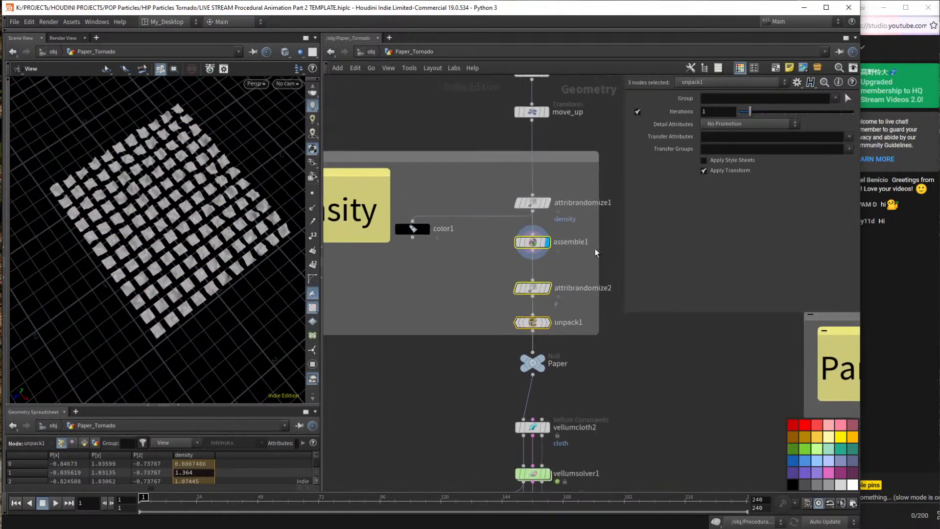
{"action": "left_click", "coordinate": [583, 172]}
{"action": "key", "text": "Delete"}
{"action": "left_click_drag", "start_coordinate": [571, 173], "coordinate": [347, 229]}
{"action": "key", "text": "shift+o"}
{"action": "left_click_drag", "start_coordinate": [540, 243], "coordinate": [536, 328]}
{"action": "left_click_drag", "start_coordinate": [533, 364], "coordinate": [534, 378]}
{"action": "left_click_drag", "start_coordinate": [492, 356], "coordinate": [535, 278]}
{"action": "left_click", "coordinate": [419, 310]}
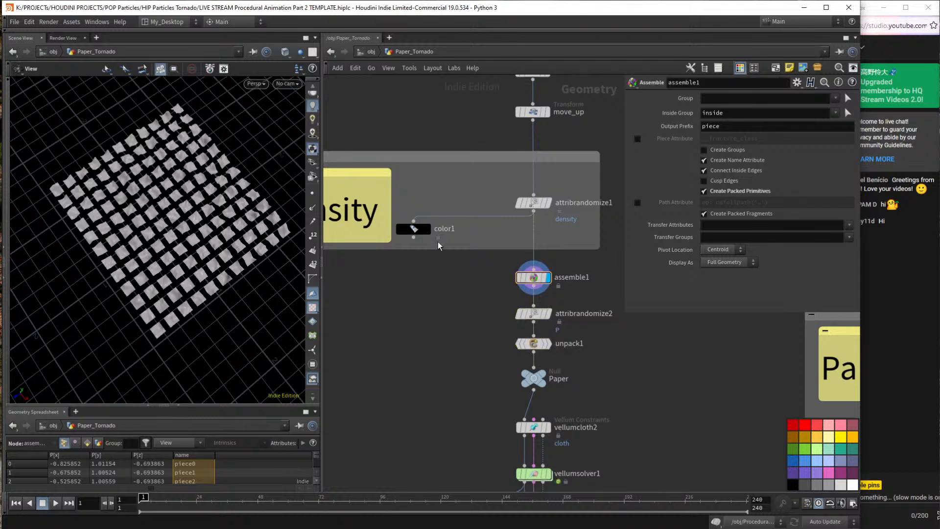
Copy the Density sticky note below its box, retitle it Randomize Position and widen it to fit the text.
{"action": "left_click", "coordinate": [372, 172]}
{"action": "key", "text": "ctrl+c"}
{"action": "middle_click_drag", "start_coordinate": [461, 374], "coordinate": [545, 397]}
{"action": "key", "text": "ctrl+v"}
{"action": "double_click", "coordinate": [413, 343]}
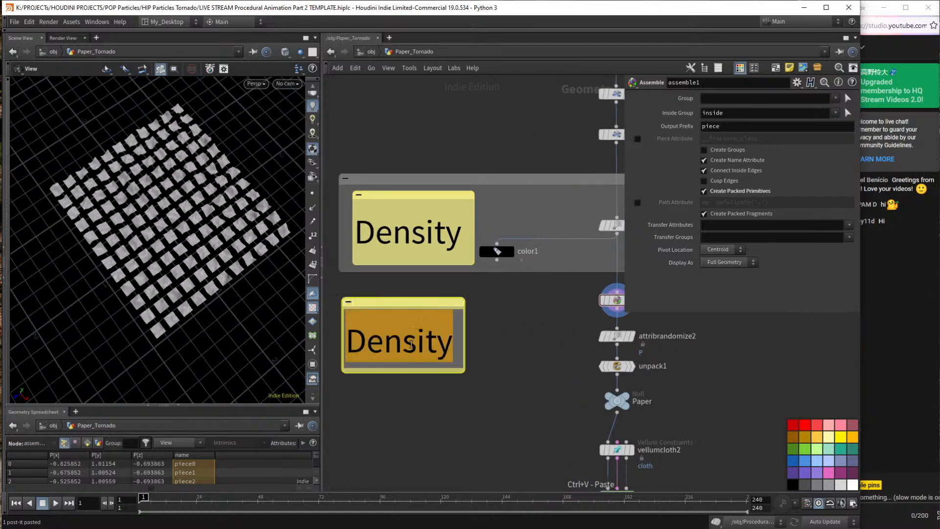
{"action": "type", "text": "Randomize Position"}
{"action": "left_click", "coordinate": [444, 418]}
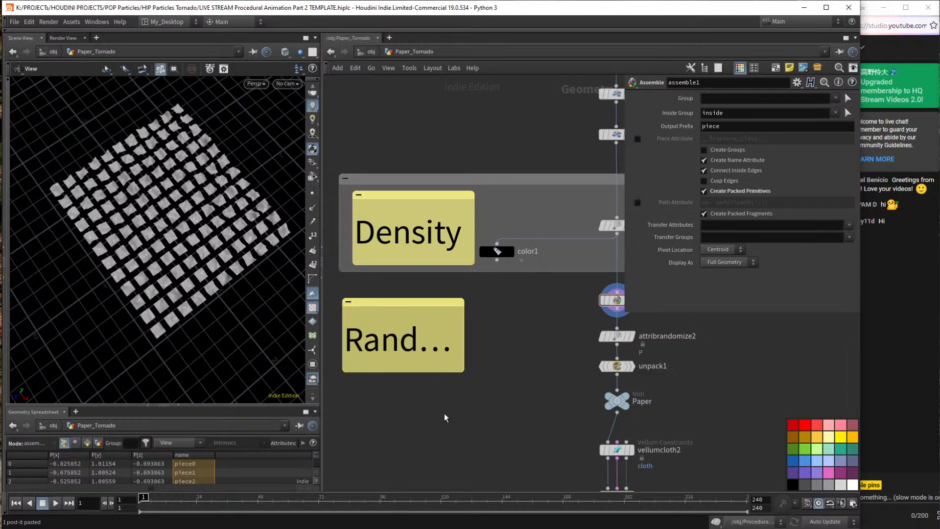
{"action": "middle_click_drag", "start_coordinate": [342, 340], "coordinate": [447, 338]}
{"action": "left_click_drag", "start_coordinate": [445, 366], "coordinate": [331, 365]}
{"action": "left_click_drag", "start_coordinate": [570, 361], "coordinate": [624, 361]}
Enclose the Randomize Position note, assemble1, attribrandomize2 and unpack1 in a network box.
{"action": "middle_click_drag", "start_coordinate": [632, 289], "coordinate": [463, 275]}
{"action": "left_click_drag", "start_coordinate": [465, 276], "coordinate": [604, 386]}
{"action": "left_click", "coordinate": [776, 69]}
Select and display attribrandomize2, and inspect the randomly offset sheets from a low angle.
{"action": "middle_click_drag", "start_coordinate": [587, 294], "coordinate": [533, 291]}
{"action": "left_click", "coordinate": [499, 321]}
{"action": "left_click", "coordinate": [512, 321]}
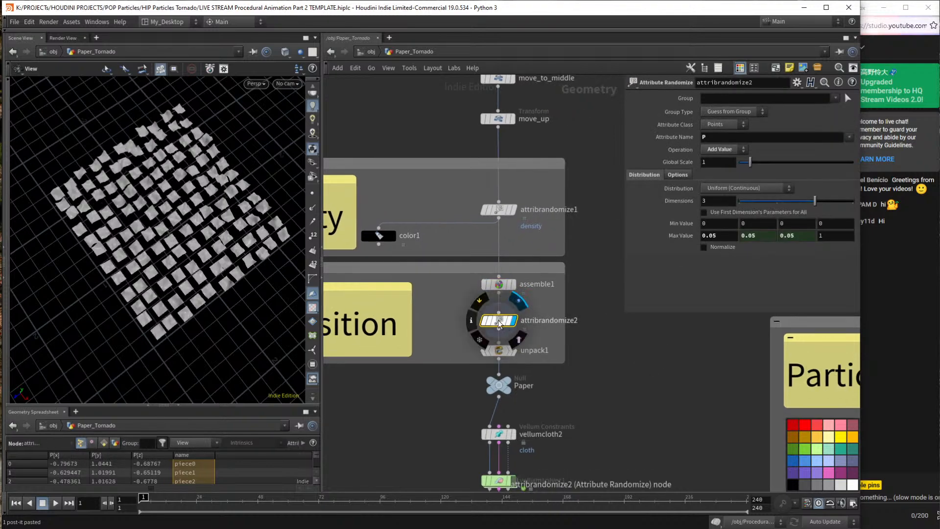
{"action": "left_click_drag", "start_coordinate": [206, 196], "coordinate": [176, 176]}
{"action": "middle_click_drag", "start_coordinate": [184, 243], "coordinate": [205, 242]}
{"action": "left_click_drag", "start_coordinate": [206, 235], "coordinate": [245, 227]}
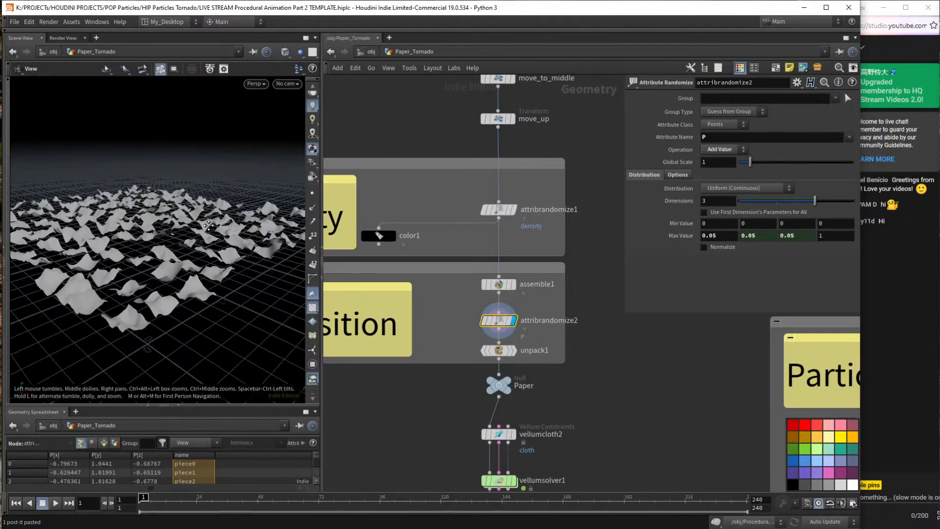
Alternate the display between assemble1 and attribrandomize2 to compare the sheet positions from the side and from above, ending on attribrandomize2.
{"action": "left_click", "coordinate": [514, 285]}
{"action": "left_click_drag", "start_coordinate": [169, 230], "coordinate": [164, 250]}
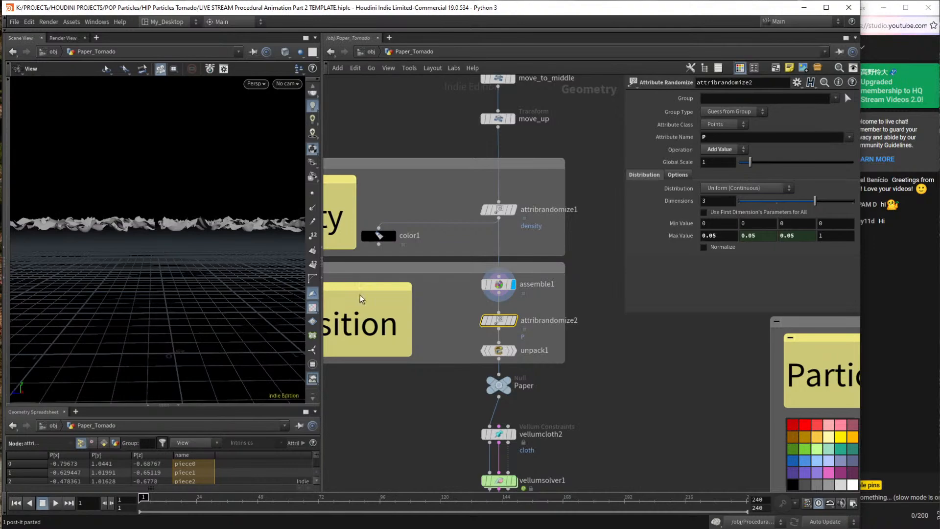
{"action": "left_click", "coordinate": [513, 320]}
{"action": "left_click_drag", "start_coordinate": [155, 214], "coordinate": [201, 191]}
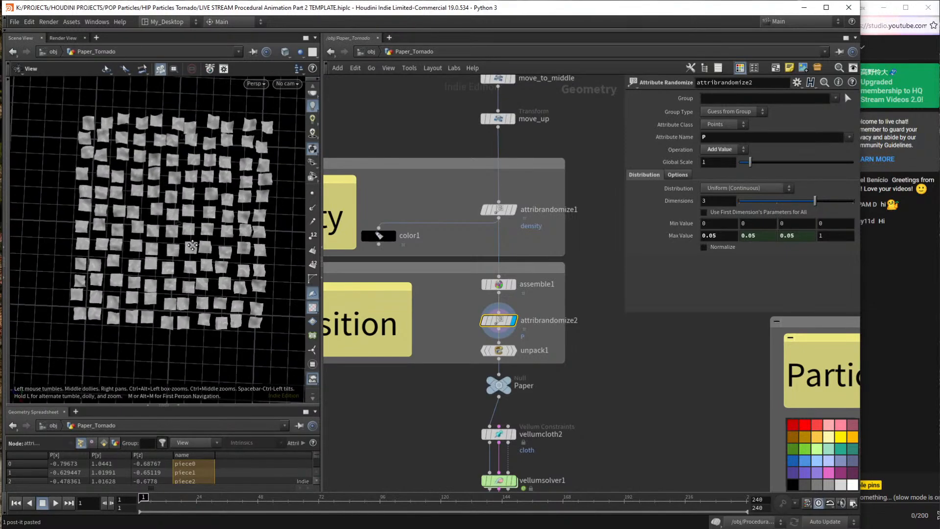
{"action": "left_click", "coordinate": [514, 285]}
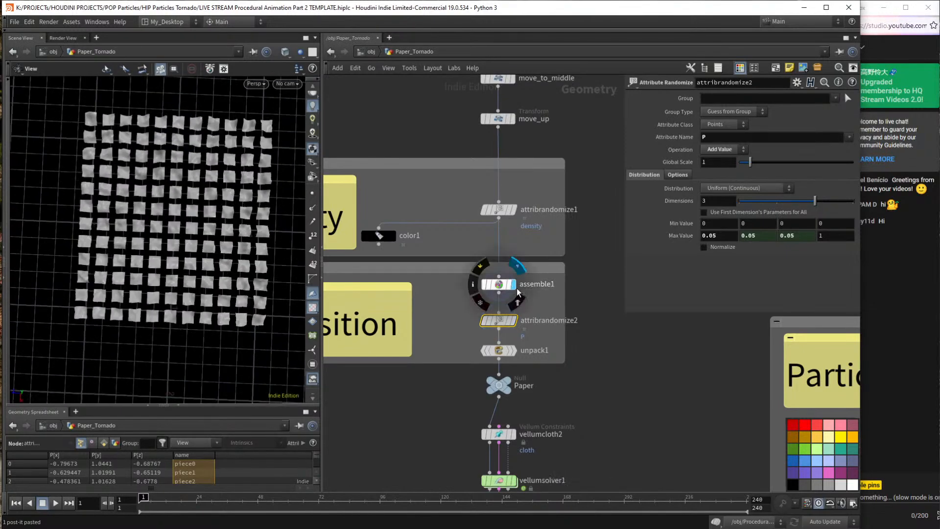
{"action": "left_click", "coordinate": [513, 321]}
{"action": "left_click", "coordinate": [512, 284]}
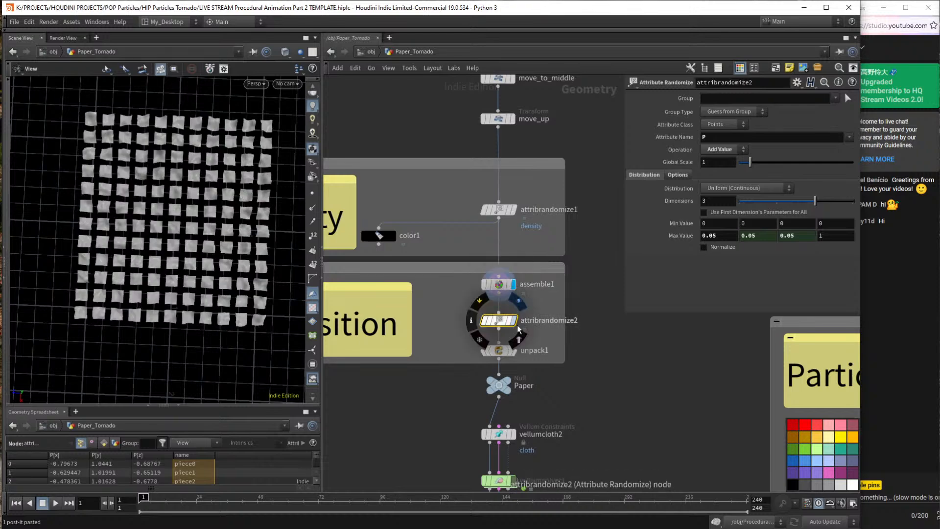
{"action": "left_click", "coordinate": [513, 321]}
{"action": "left_click_drag", "start_coordinate": [184, 238], "coordinate": [193, 216]}
{"action": "middle_click_drag", "start_coordinate": [586, 417], "coordinate": [547, 190]}
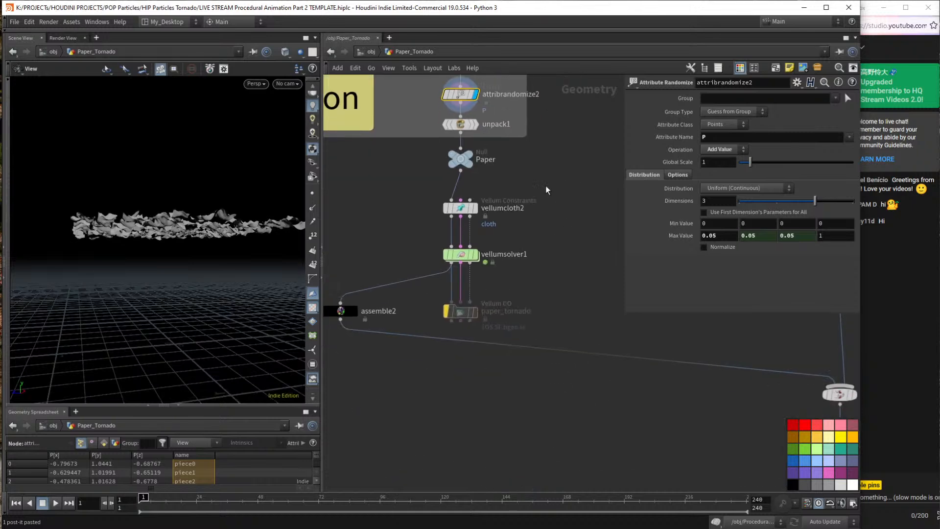
Select and display vellumcloth2, and enlarge its parameter pane to review the density scaling by attribute.
{"action": "left_click", "coordinate": [479, 216]}
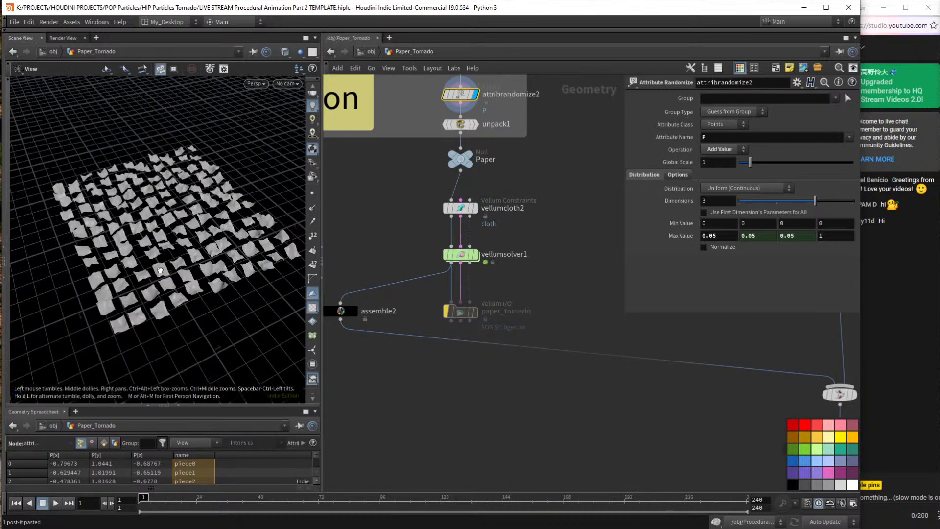
{"action": "left_click", "coordinate": [473, 210]}
{"action": "left_click_drag", "start_coordinate": [516, 191], "coordinate": [426, 223]}
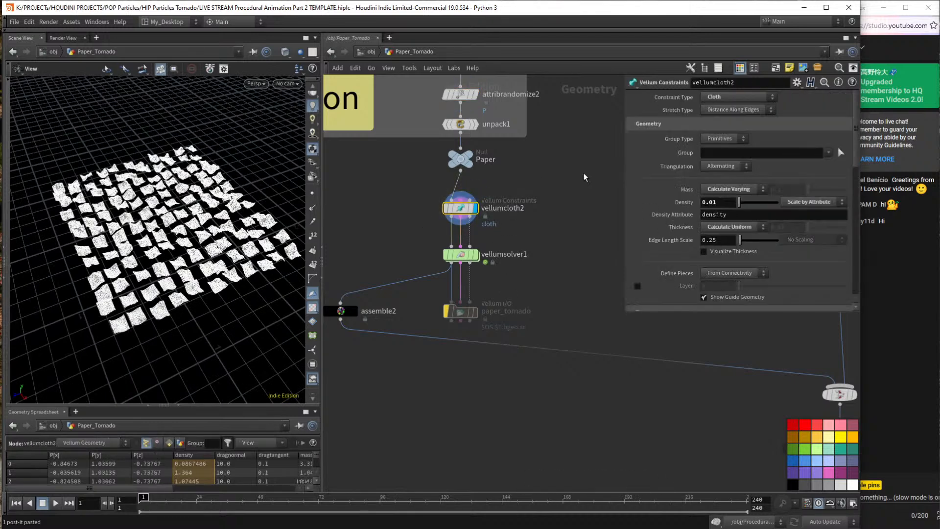
{"action": "left_click_drag", "start_coordinate": [627, 315], "coordinate": [558, 420]}
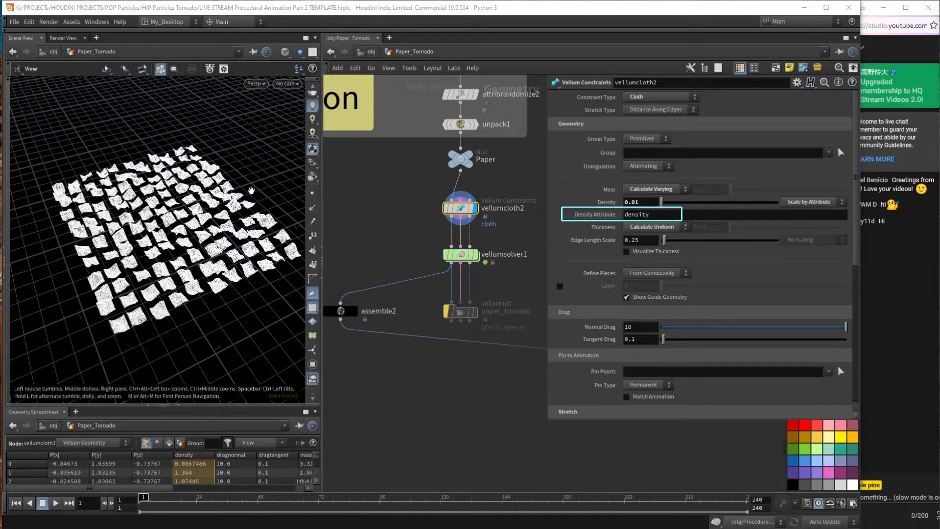
Display color1 to compare the density variation across the sheets with the density attribute named in vellumcloth2.
{"action": "left_click", "coordinate": [378, 203]}
{"action": "middle_click_drag", "start_coordinate": [377, 203], "coordinate": [413, 505]}
{"action": "left_click", "coordinate": [390, 312]}
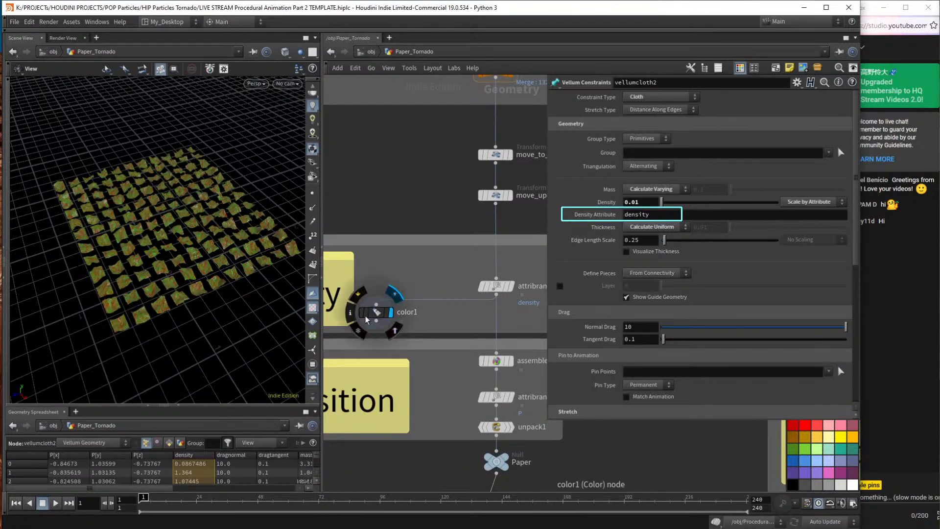
{"action": "middle_click_drag", "start_coordinate": [449, 422], "coordinate": [426, 225]}
{"action": "middle_click_drag", "start_coordinate": [423, 334], "coordinate": [421, 319]}
{"action": "double_click", "coordinate": [637, 215]}
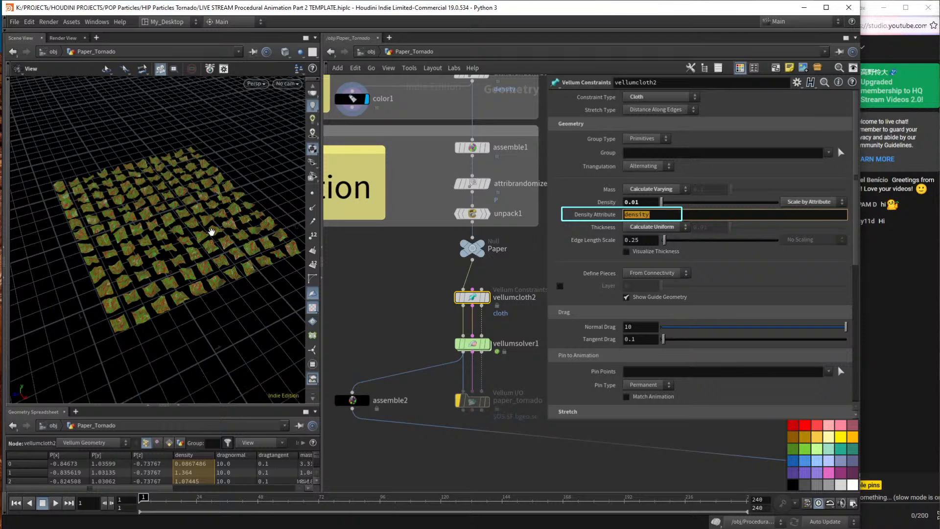
Display vellumsolver1, enter its forces network, and delete the bypassed popadvectbyvolumes1 node.
{"action": "mouse_move", "coordinate": [471, 347]}
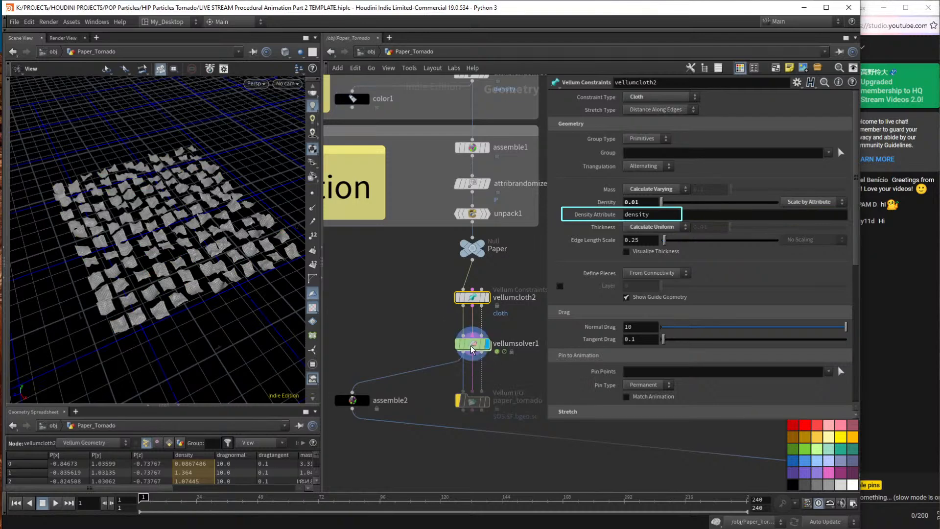
{"action": "double_click", "coordinate": [471, 347]}
{"action": "left_click_drag", "start_coordinate": [473, 292], "coordinate": [387, 382]}
{"action": "left_click_drag", "start_coordinate": [366, 283], "coordinate": [370, 115]}
{"action": "middle_click_drag", "start_coordinate": [349, 101], "coordinate": [484, 164]}
{"action": "left_click_drag", "start_coordinate": [494, 175], "coordinate": [437, 176]}
{"action": "key", "text": "ctrl+z"}
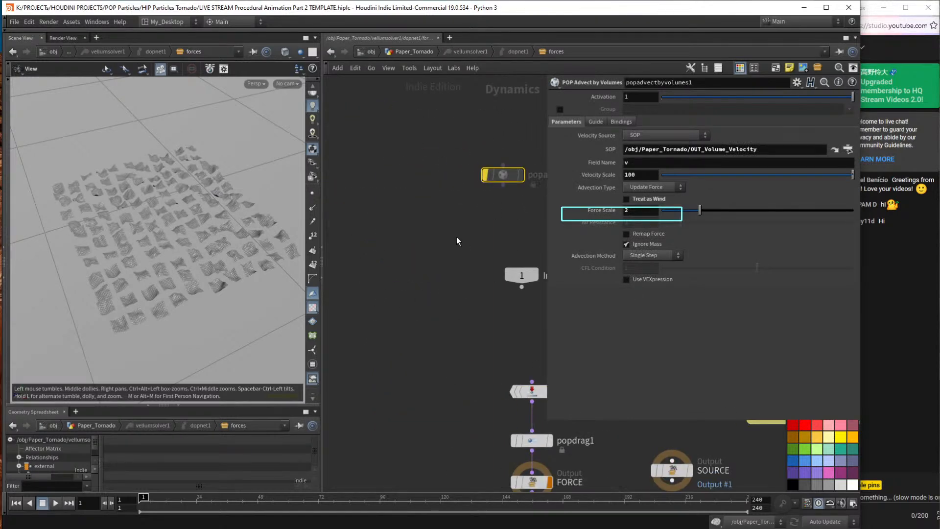
{"action": "left_click_drag", "start_coordinate": [500, 177], "coordinate": [379, 203]}
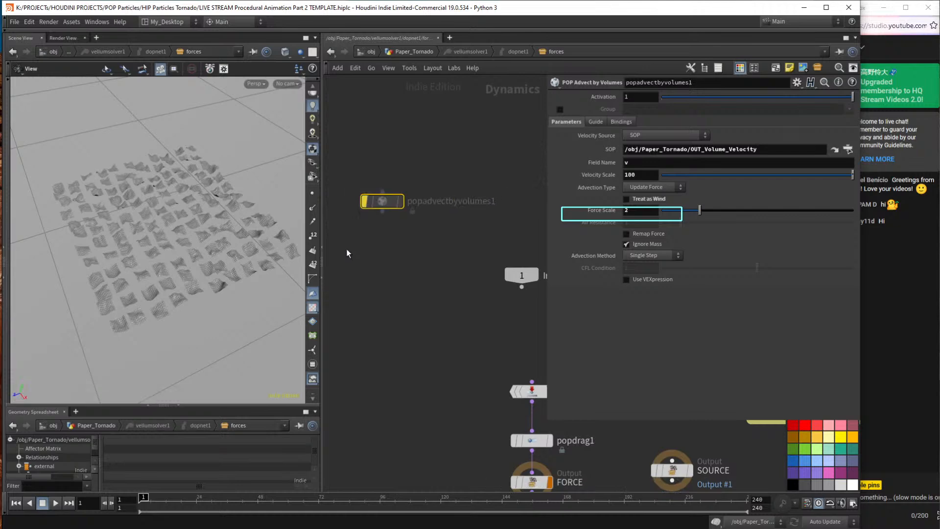
{"action": "key", "text": "Delete"}
Bypass popforce1 and popdrag1 in the solver's forces network.
{"action": "middle_click_drag", "start_coordinate": [481, 337], "coordinate": [365, 198]}
{"action": "left_click_drag", "start_coordinate": [373, 225], "coordinate": [434, 313]}
{"action": "left_click", "coordinate": [398, 252]}
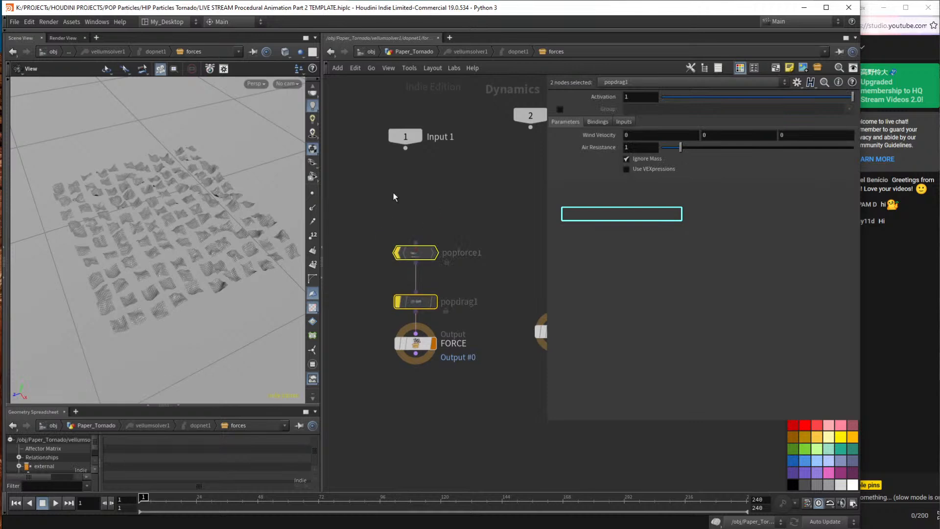
Return to Paper_Tornado, play the simulation without the forces, and rewind to frame 1 to view the sheets from low down.
{"action": "left_click", "coordinate": [404, 52]}
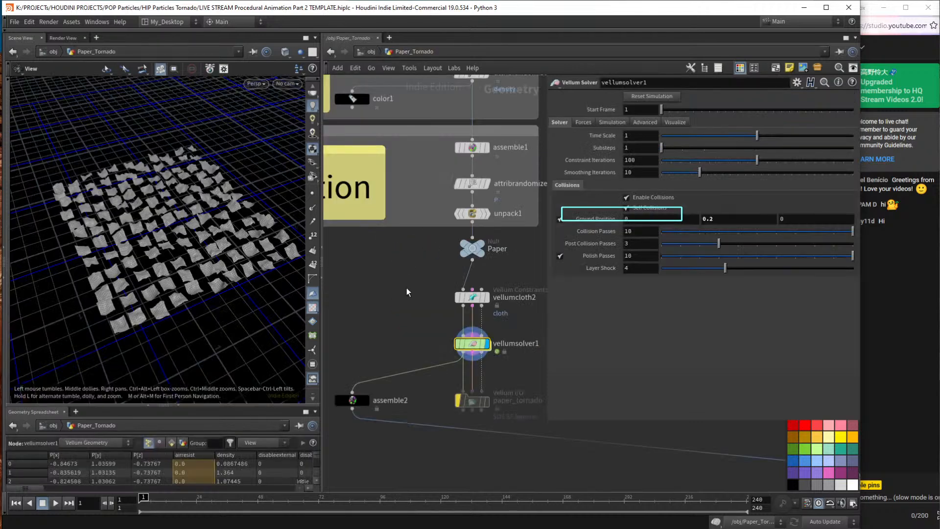
{"action": "key", "text": "Up"}
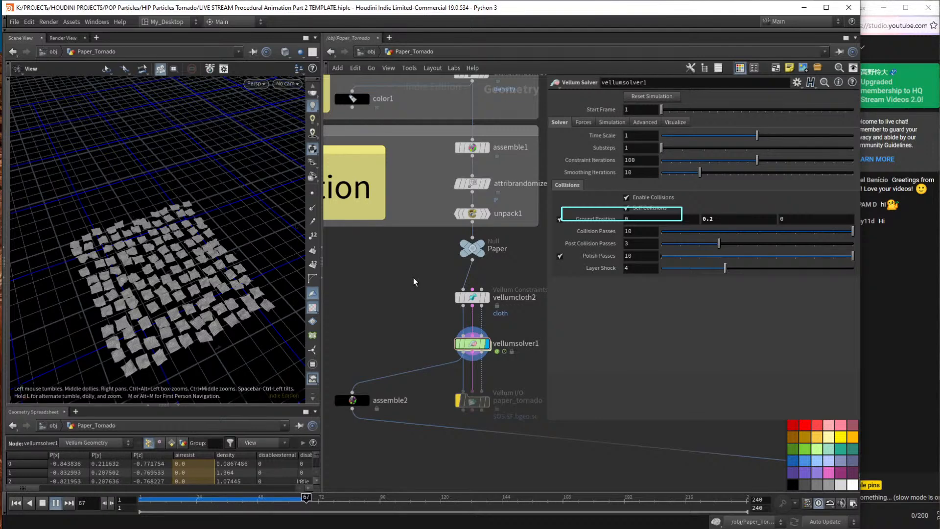
{"action": "key", "text": "ctrl+Up"}
{"action": "left_click_drag", "start_coordinate": [220, 307], "coordinate": [222, 266]}
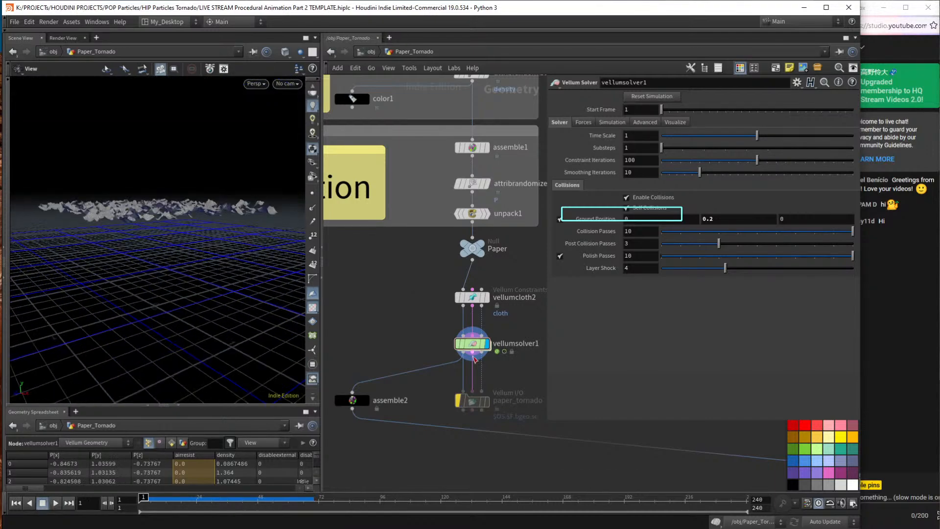
{"action": "middle_click_drag", "start_coordinate": [502, 368], "coordinate": [454, 377]}
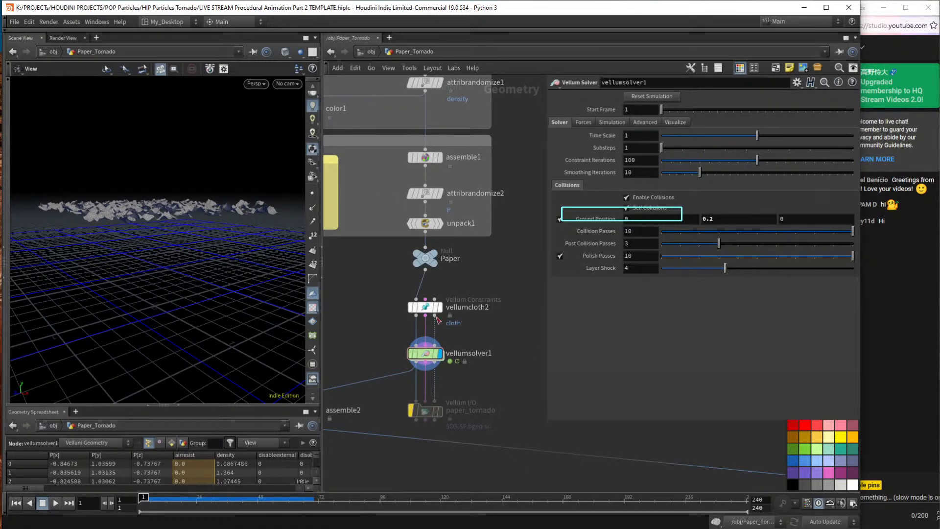
Re-enter vellumsolver1's forces network and reactivate popforce1 and popdrag1.
{"action": "double_click", "coordinate": [424, 355]}
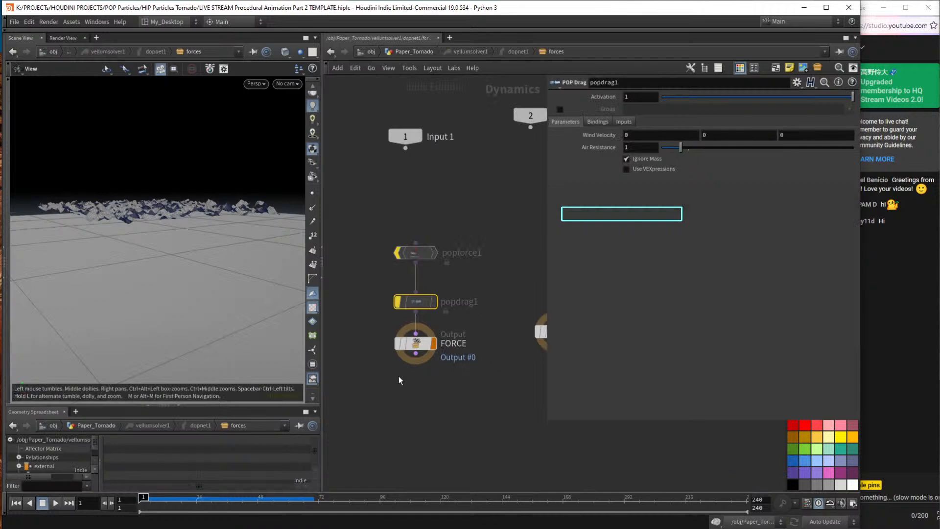
{"action": "left_click_drag", "start_coordinate": [477, 251], "coordinate": [398, 321]}
{"action": "left_click_drag", "start_coordinate": [203, 270], "coordinate": [204, 267]}
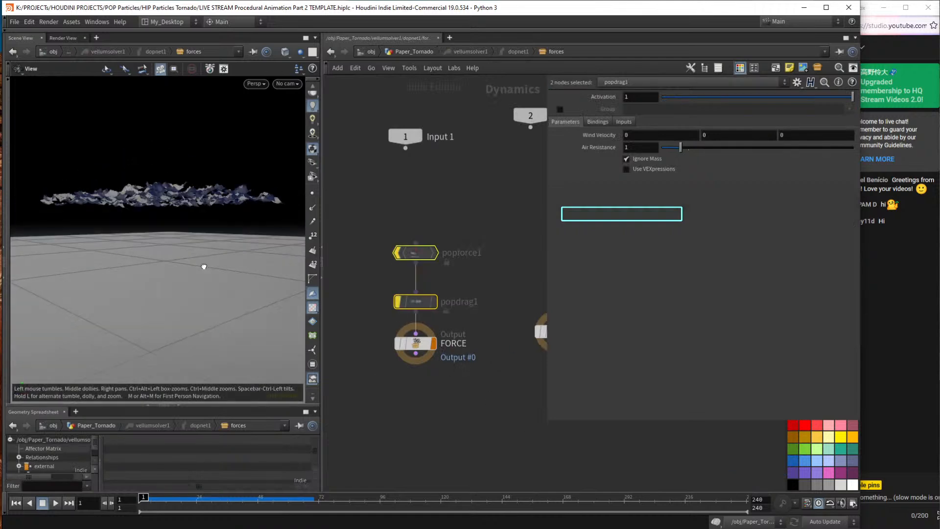
{"action": "left_click", "coordinate": [441, 235]}
{"action": "left_click_drag", "start_coordinate": [374, 209], "coordinate": [499, 324]}
{"action": "scroll", "coordinate": [489, 318], "scroll_direction": "up", "scroll_amount": 3}
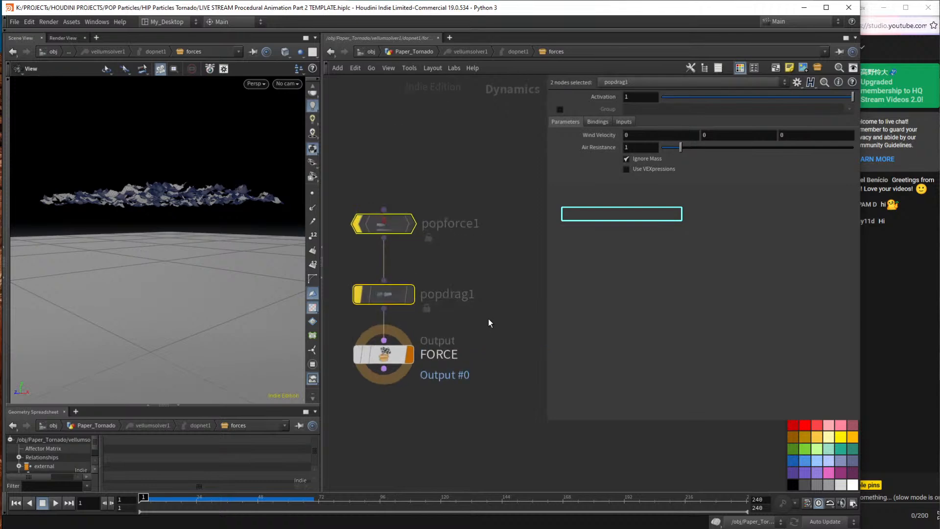
{"action": "middle_click_drag", "start_coordinate": [488, 320], "coordinate": [498, 331]}
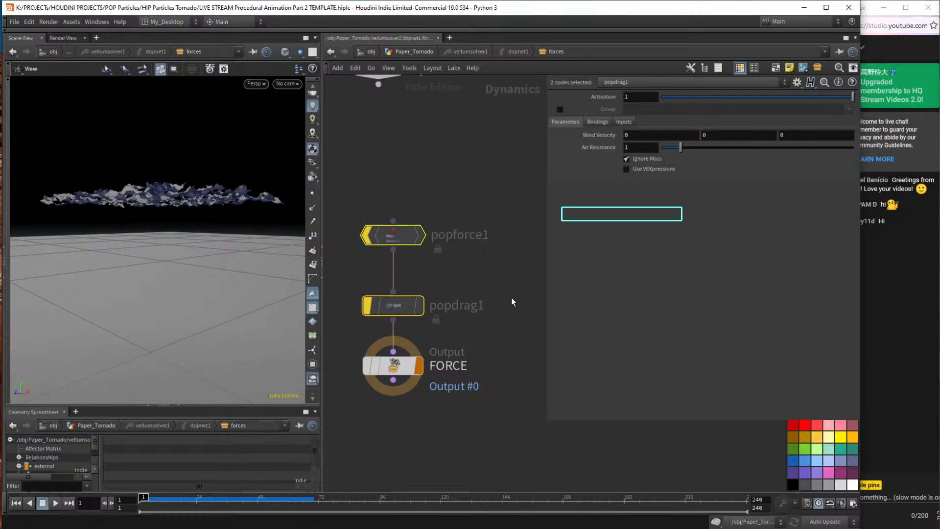
{"action": "left_click_drag", "start_coordinate": [489, 178], "coordinate": [363, 320]}
{"action": "left_click", "coordinate": [359, 236]}
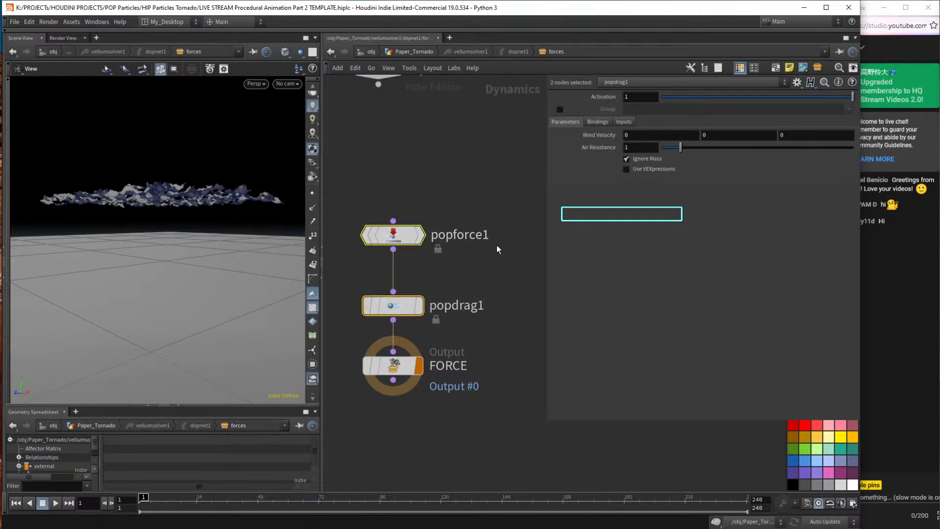
{"action": "left_click", "coordinate": [427, 186]}
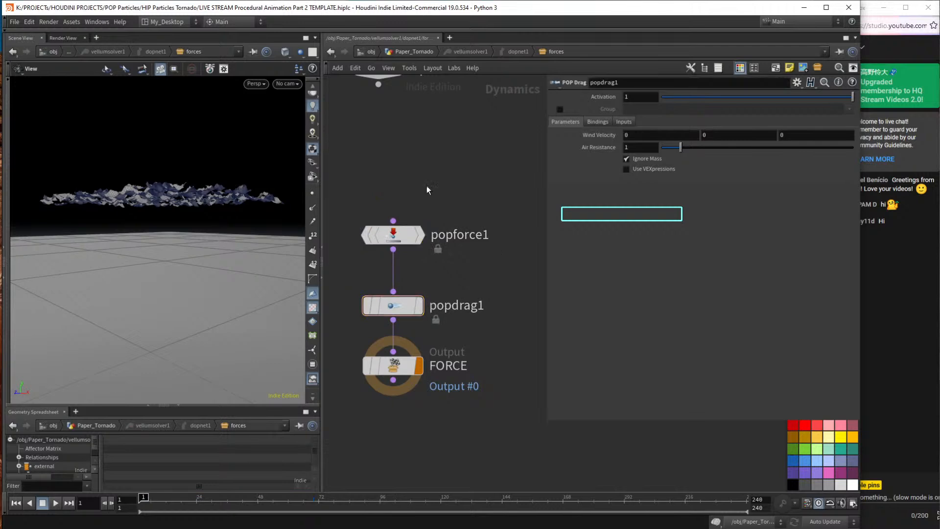
Search the node list for "pop" and look through the available POP nodes without adding one.
{"action": "key", "text": "Tab"}
{"action": "type", "text": "pop"}
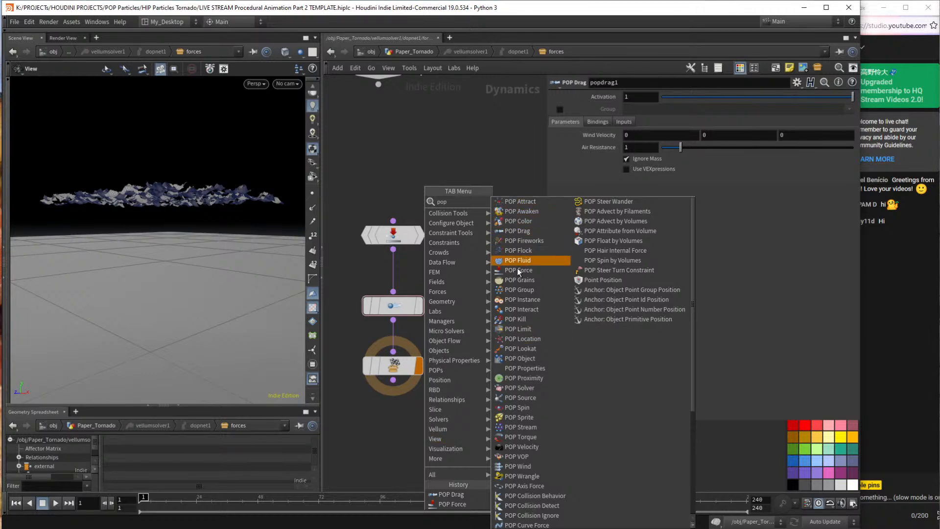
{"action": "left_click", "coordinate": [442, 153]}
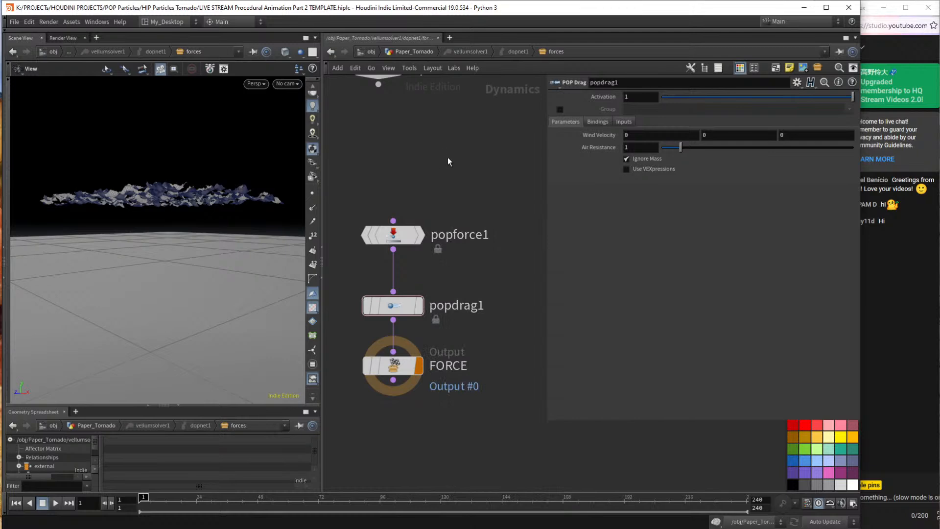
{"action": "mouse_move", "coordinate": [193, 210]}
{"action": "left_mouse_down"}
{"action": "mouse_move", "coordinate": [201, 196]}
{"action": "mouse_move", "coordinate": [185, 209]}
{"action": "left_mouse_up"}
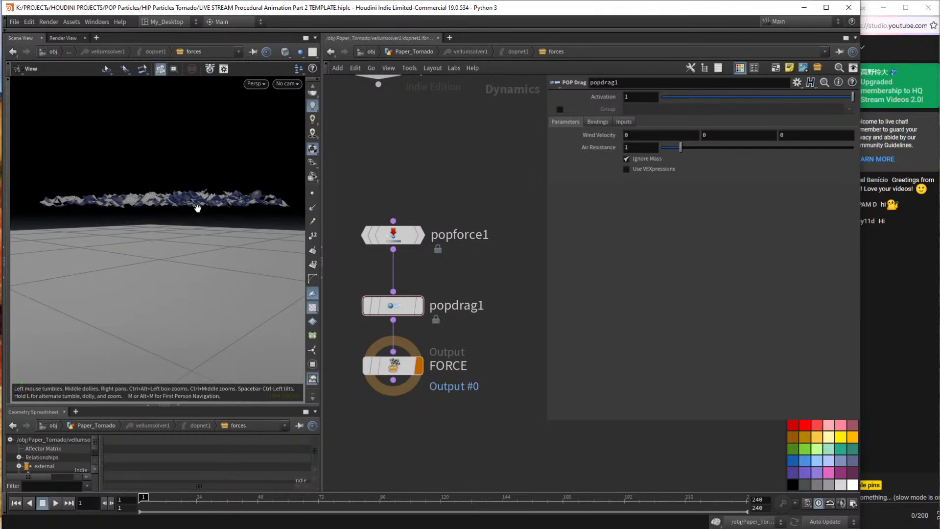
Examine popforce1's VEXpression, covering the orbit lines and the upward force line with the parameter pane widened.
{"action": "left_click", "coordinate": [437, 236]}
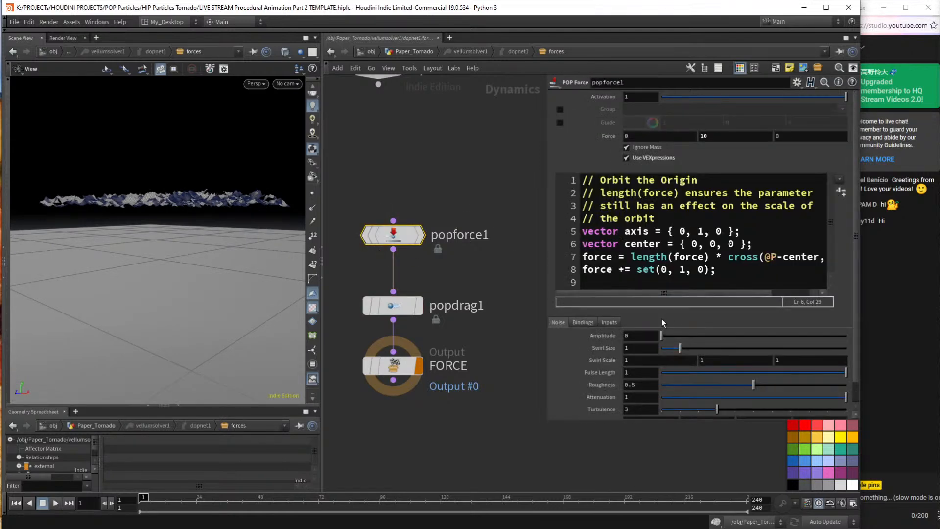
{"action": "left_click_drag", "start_coordinate": [735, 277], "coordinate": [511, 186]}
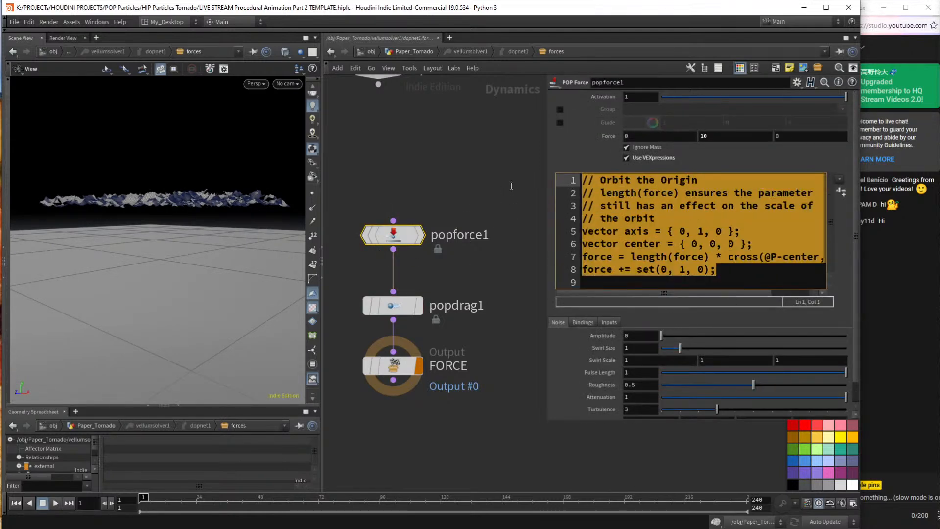
{"action": "left_click", "coordinate": [681, 257]}
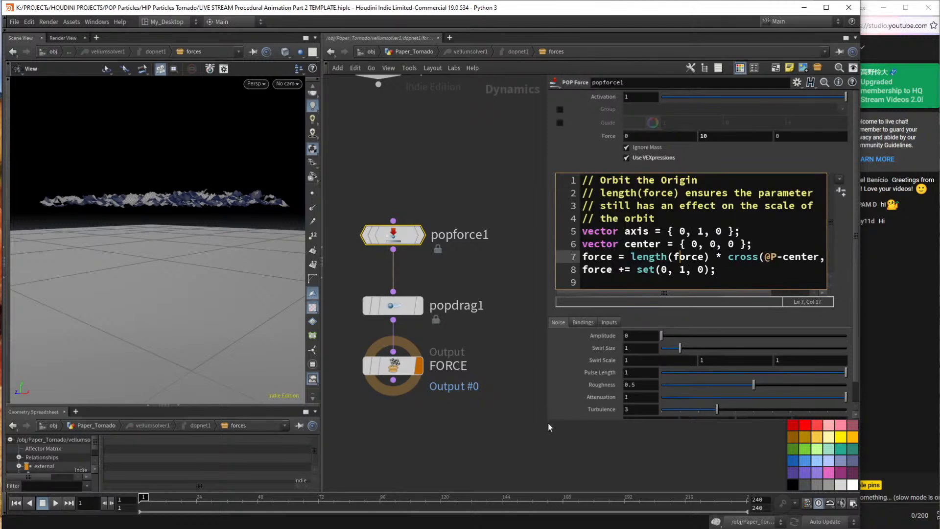
{"action": "left_click_drag", "start_coordinate": [547, 422], "coordinate": [444, 423]}
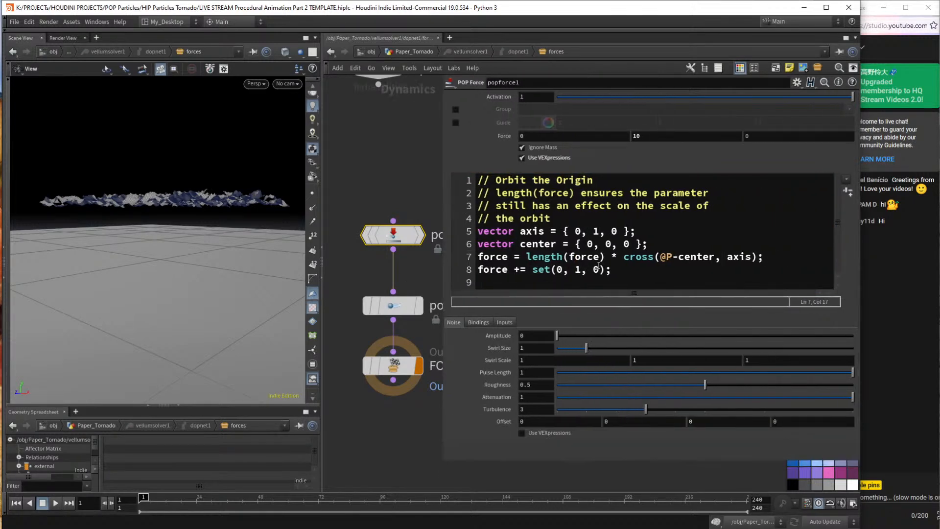
{"action": "left_click_drag", "start_coordinate": [784, 261], "coordinate": [478, 232]}
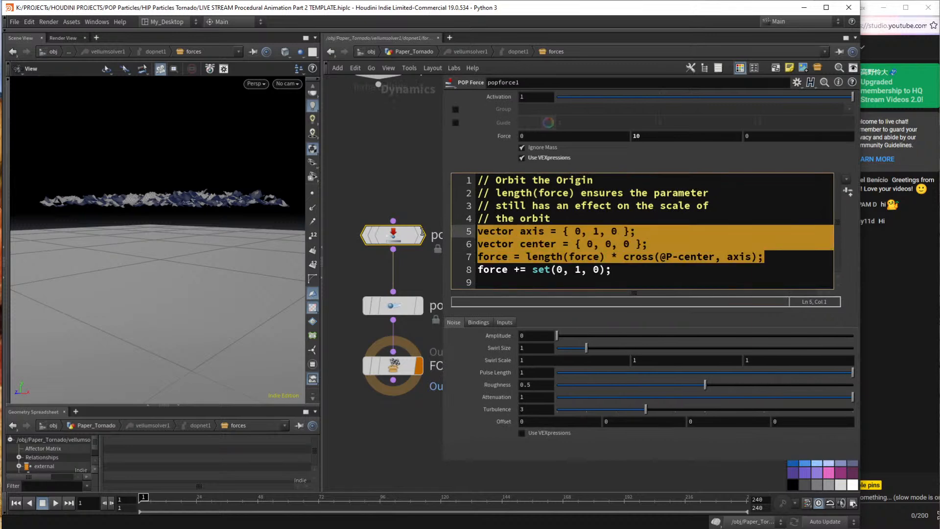
{"action": "left_click", "coordinate": [656, 280]}
{"action": "left_click_drag", "start_coordinate": [613, 269], "coordinate": [474, 267]}
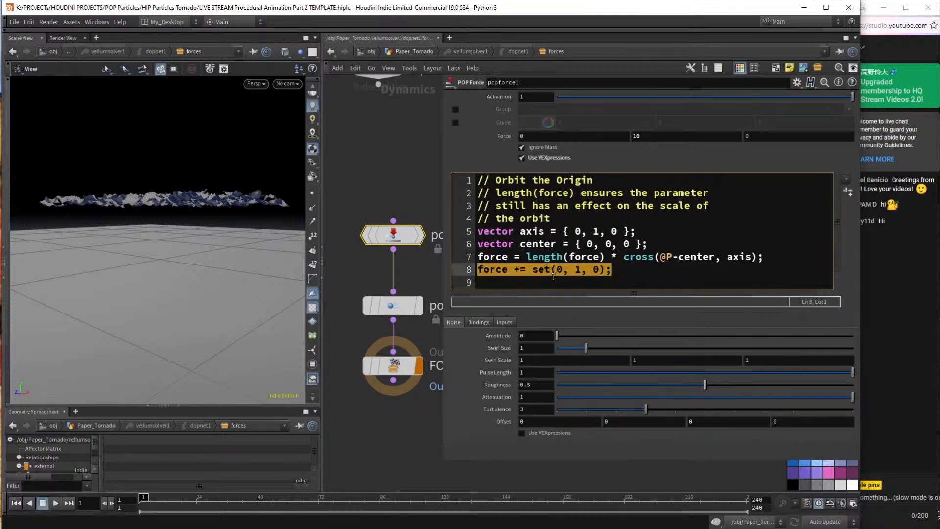
{"action": "left_click", "coordinate": [581, 270]}
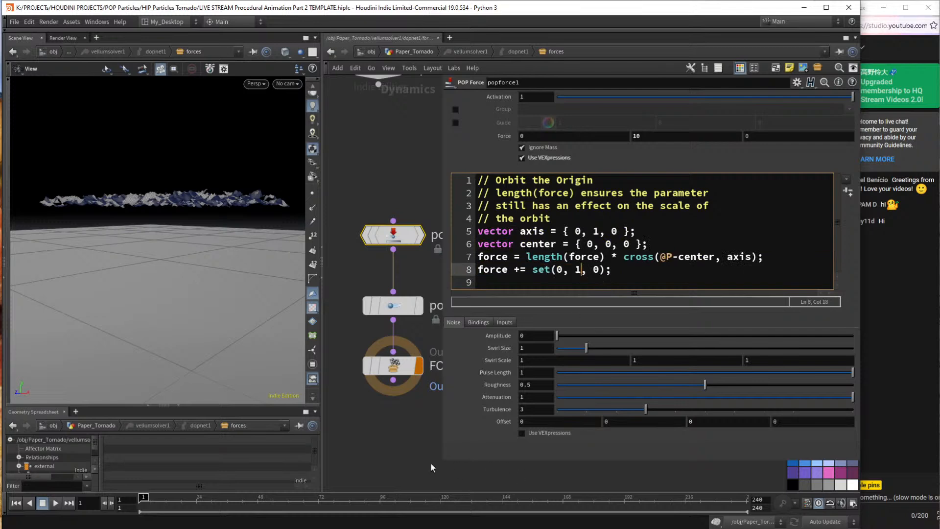
{"action": "left_click_drag", "start_coordinate": [612, 269], "coordinate": [427, 268]}
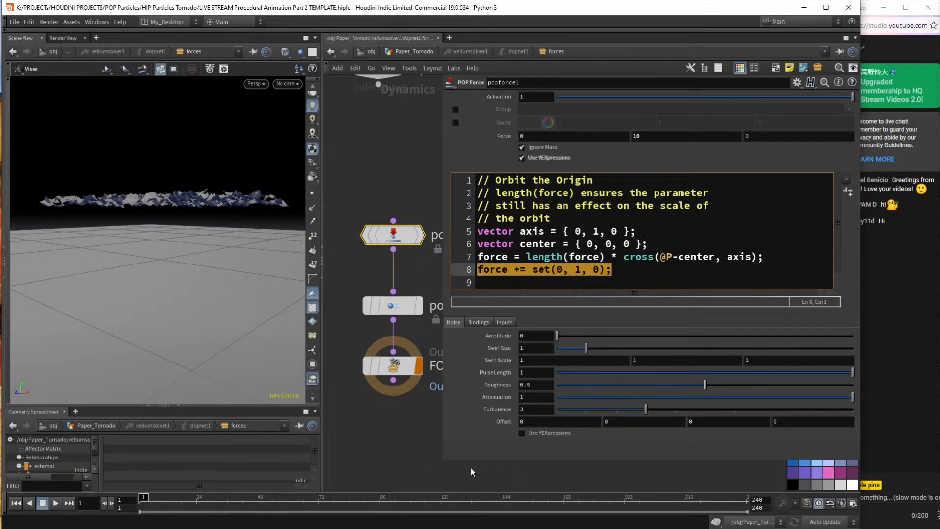
Narrow the parameter pane and review popdrag1's wind velocity and air resistance settings.
{"action": "left_click_drag", "start_coordinate": [442, 461], "coordinate": [525, 432]}
{"action": "left_click", "coordinate": [434, 327]}
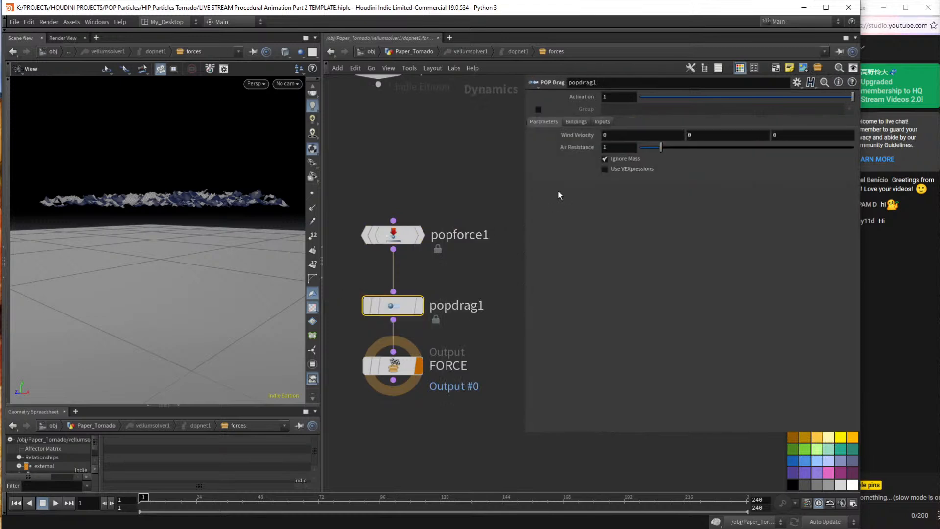
{"action": "left_click", "coordinate": [715, 135]}
{"action": "left_click", "coordinate": [489, 202]}
Rewrite line 8 of popforce1's VEXpression as force = force + set(0, 1, 0);.
{"action": "left_click", "coordinate": [434, 251]}
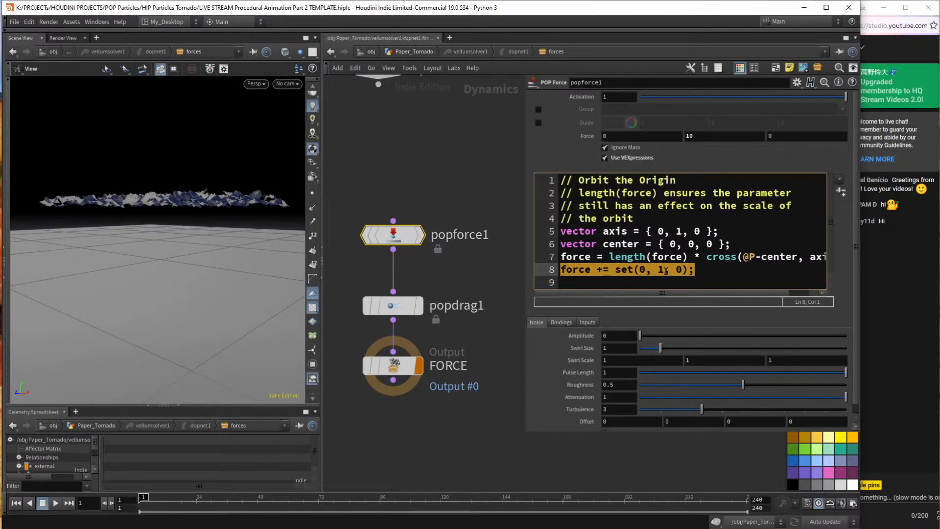
{"action": "left_click", "coordinate": [604, 270]}
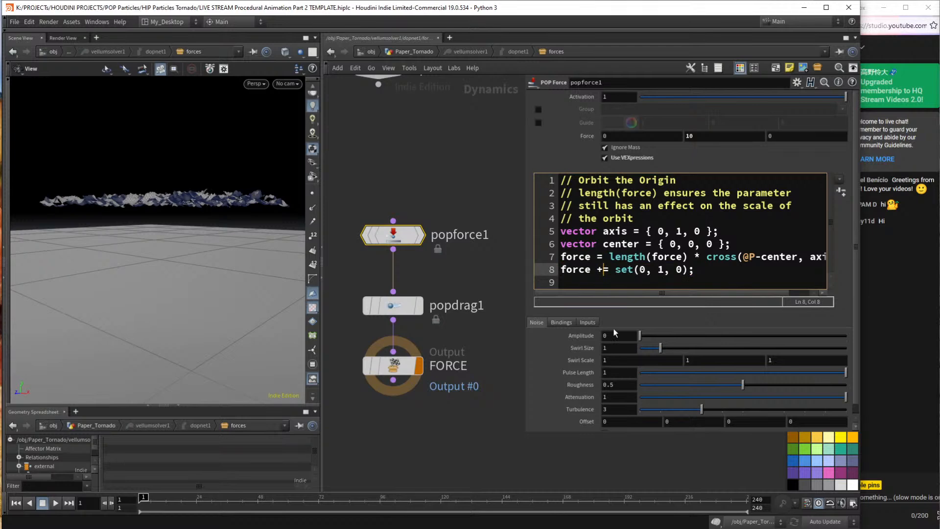
{"action": "key", "text": "BackSpace"}
{"action": "key", "text": "Right"}
{"action": "key", "text": "Right"}
{"action": "type", "text": "force +"}
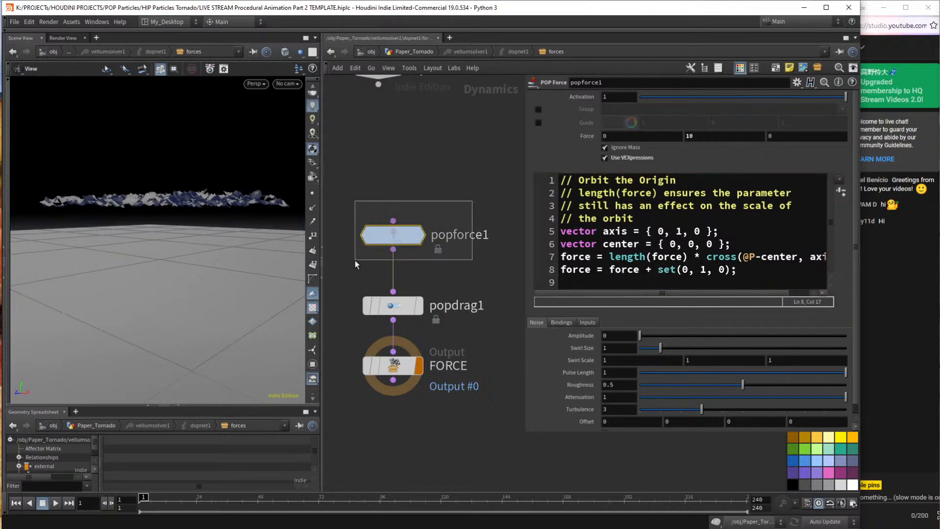
Try a Y wind velocity of 1 on popdrag1 and set it back to 0.
{"action": "left_click_drag", "start_coordinate": [457, 306], "coordinate": [350, 325]}
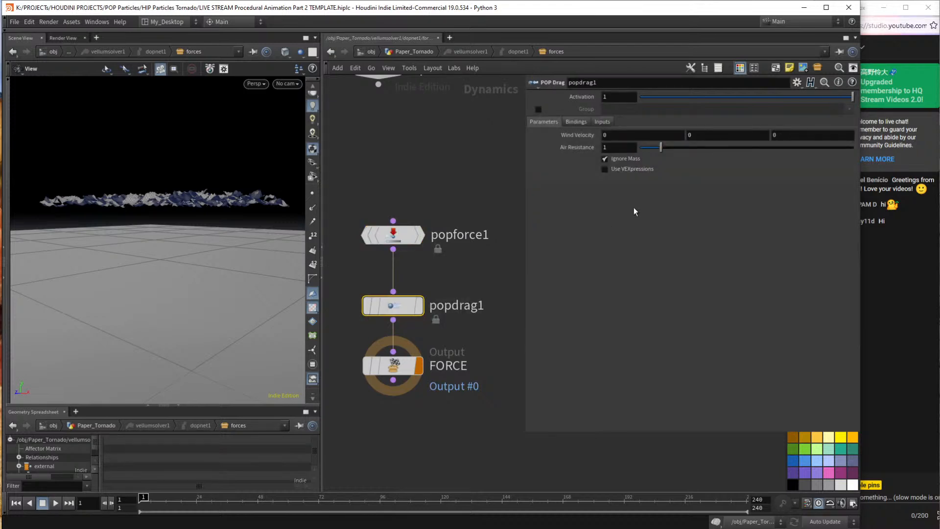
{"action": "left_click", "coordinate": [693, 135]}
{"action": "type", "text": "1"}
{"action": "key", "text": "Return"}
{"action": "left_click", "coordinate": [710, 136]}
{"action": "type", "text": "0"}
{"action": "key", "text": "Return"}
Hide the parameter pane over the forces network, return to the Paper_Tornado network and select vellumsolver1.
{"action": "left_click_drag", "start_coordinate": [226, 132], "coordinate": [208, 189]}
{"action": "middle_click_drag", "start_coordinate": [203, 231], "coordinate": [231, 234]}
{"action": "scroll", "coordinate": [236, 235], "scroll_direction": "down", "scroll_amount": 3}
{"action": "scroll", "coordinate": [364, 304], "scroll_direction": "down", "scroll_amount": 1}
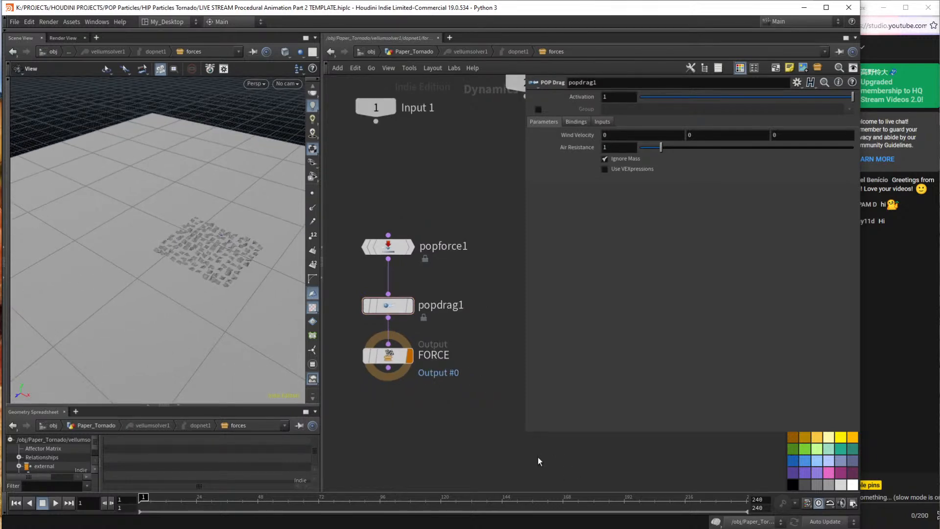
{"action": "key", "text": "p"}
{"action": "key", "text": "h"}
{"action": "mouse_move", "coordinate": [507, 374]}
{"action": "left_mouse_down"}
{"action": "mouse_move", "coordinate": [447, 386]}
{"action": "mouse_move", "coordinate": [512, 405]}
{"action": "mouse_move", "coordinate": [509, 380]}
{"action": "left_mouse_up"}
{"action": "middle_click_drag", "start_coordinate": [527, 186], "coordinate": [437, 172]}
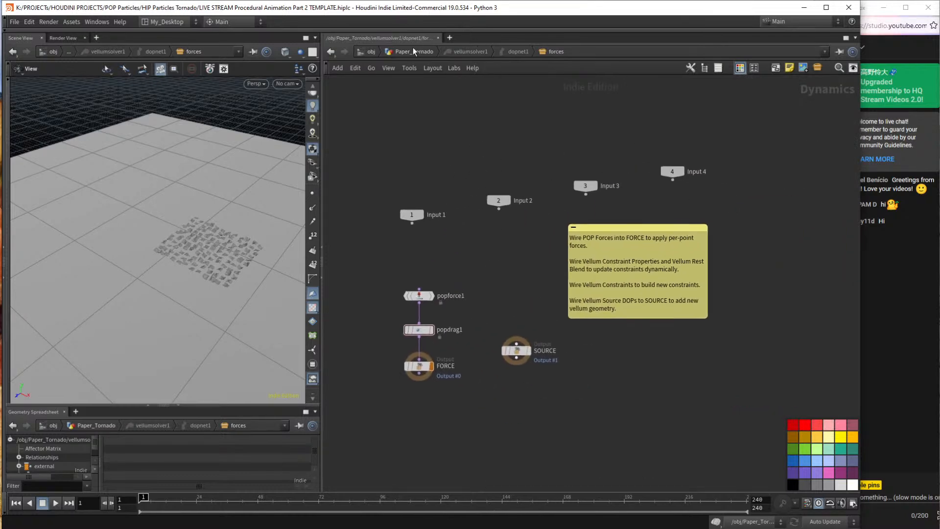
{"action": "left_click", "coordinate": [433, 51]}
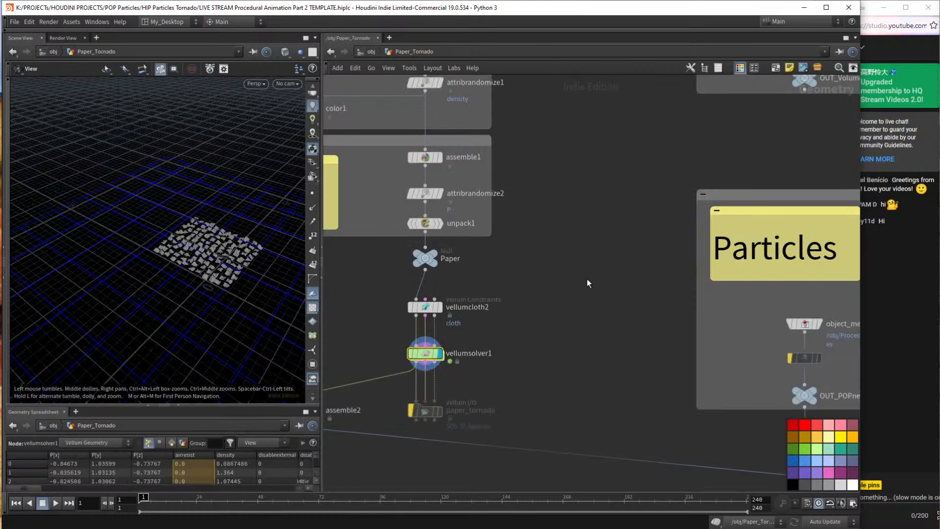
{"action": "left_click_drag", "start_coordinate": [525, 342], "coordinate": [378, 376]}
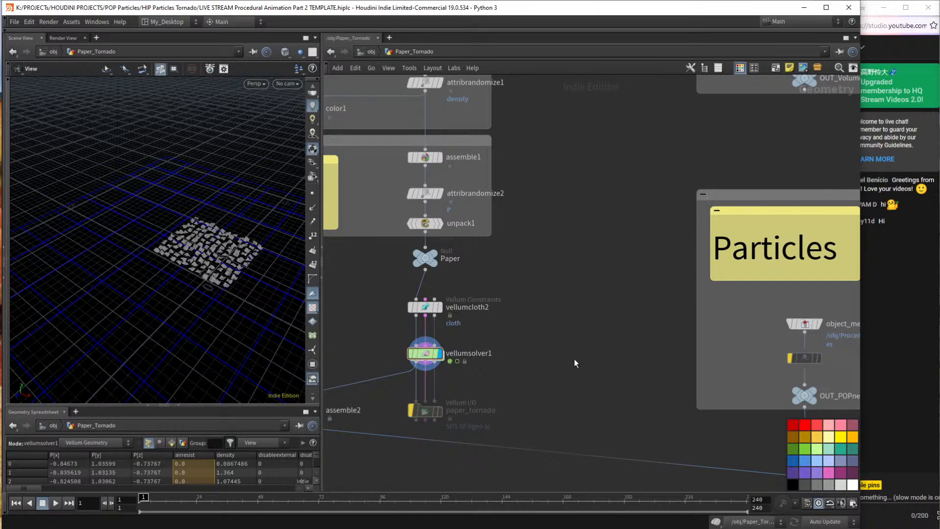
Add a DOP Network node beside vellumcloth2 and delete it again.
{"action": "key", "text": "Tab"}
{"action": "type", "text": "dopn"}
{"action": "key", "text": "Return"}
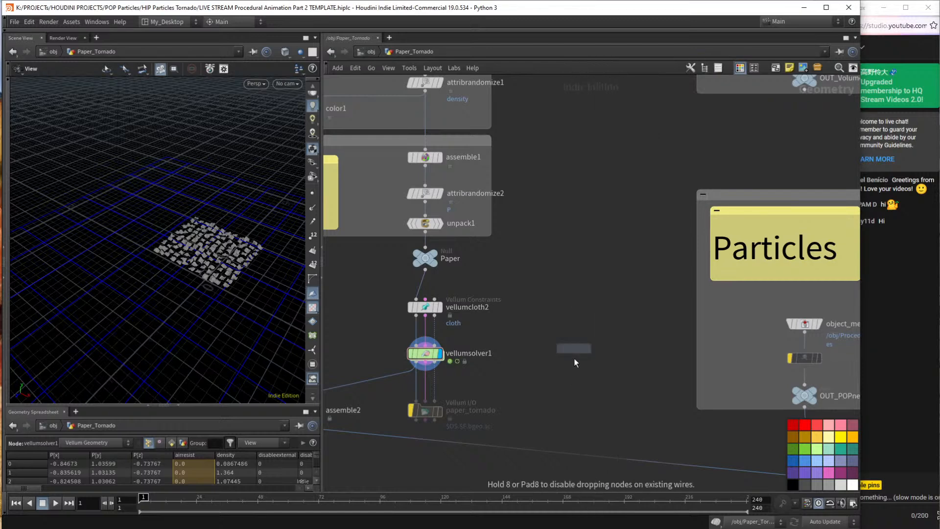
{"action": "left_click", "coordinate": [551, 319]}
{"action": "mouse_move", "coordinate": [561, 305]}
{"action": "left_mouse_down"}
{"action": "mouse_move", "coordinate": [571, 305]}
{"action": "mouse_move", "coordinate": [562, 309]}
{"action": "left_mouse_up"}
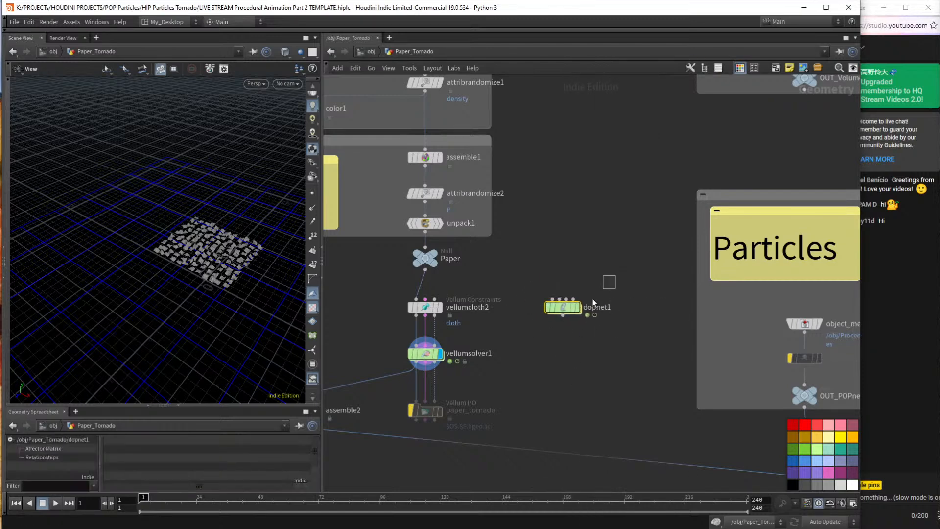
{"action": "mouse_move", "coordinate": [559, 310]}
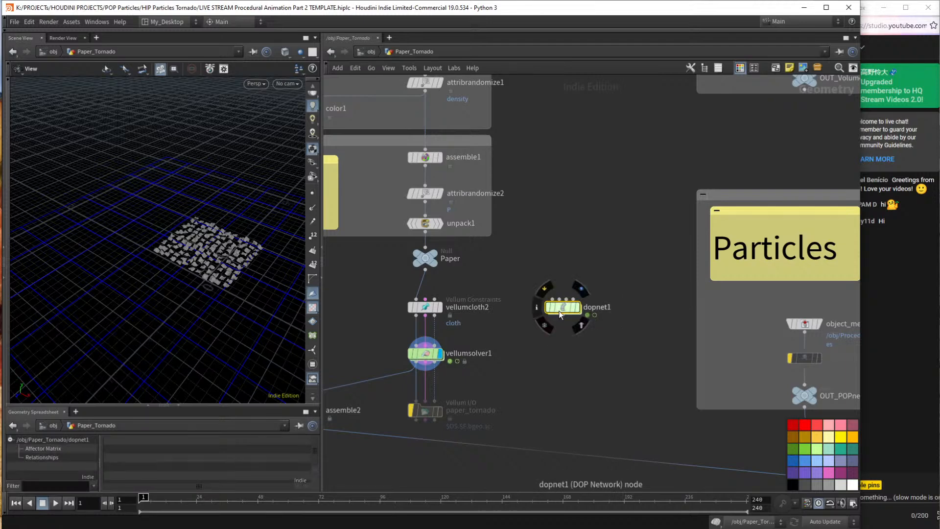
{"action": "key", "text": "Delete"}
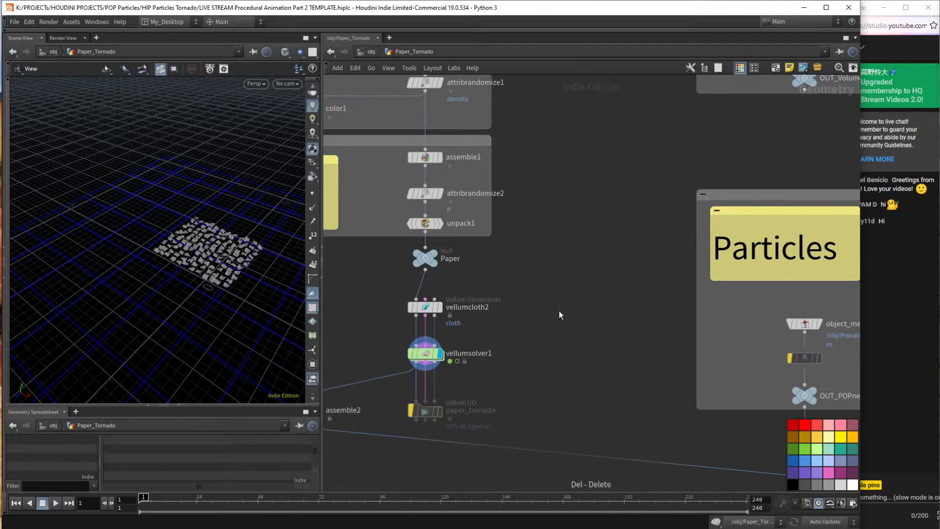
Select vellumsolver1 and open its inner forces network.
{"action": "middle_click_drag", "start_coordinate": [556, 307], "coordinate": [640, 314]}
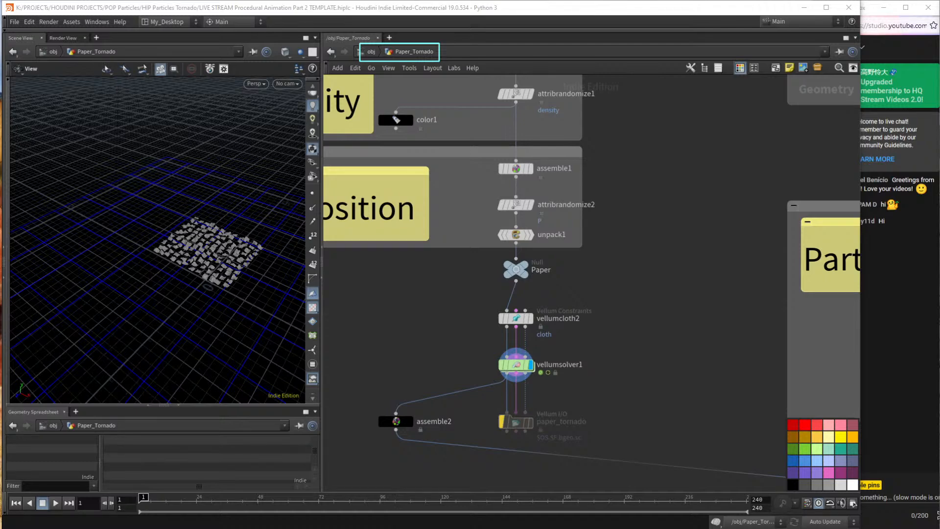
{"action": "left_click_drag", "start_coordinate": [634, 354], "coordinate": [479, 389]}
{"action": "left_click_drag", "start_coordinate": [611, 348], "coordinate": [480, 395]}
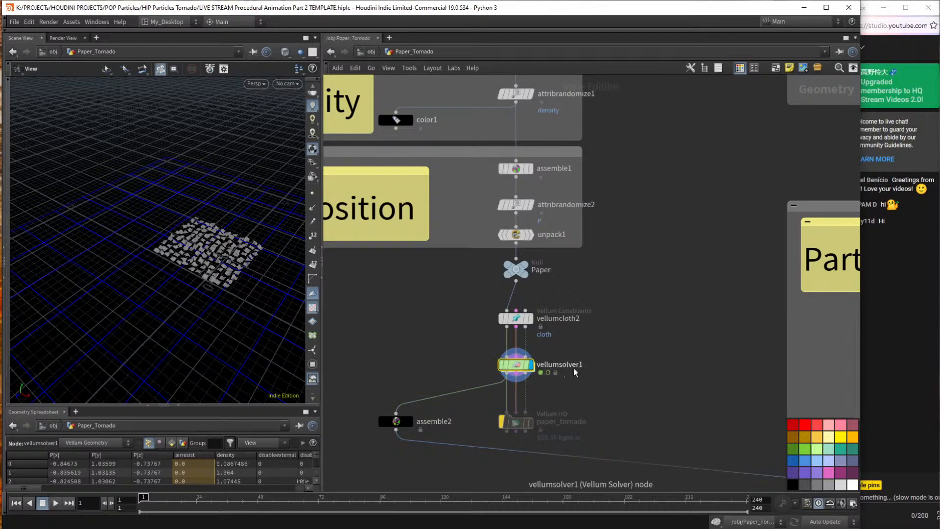
{"action": "middle_click_drag", "start_coordinate": [553, 372], "coordinate": [538, 379]}
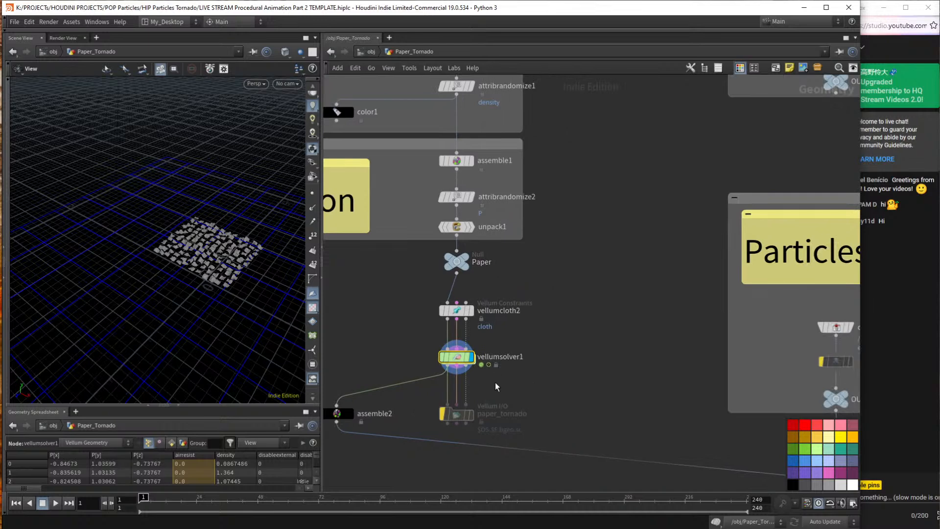
{"action": "left_click_drag", "start_coordinate": [580, 387], "coordinate": [417, 345]}
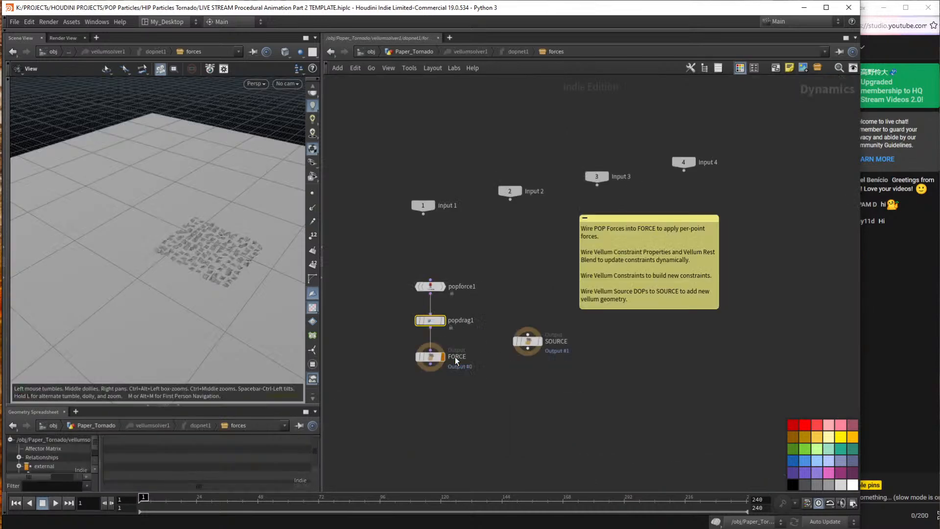
{"action": "double_click", "coordinate": [458, 357]}
{"action": "middle_click_drag", "start_coordinate": [502, 403], "coordinate": [537, 417]}
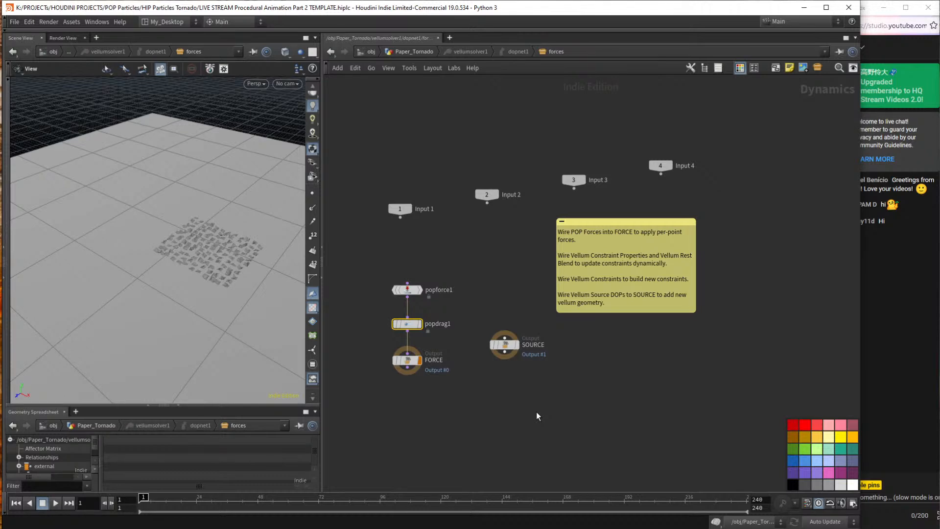
Search the node list for "vell" without adding a node, and select popforce1 and popdrag1.
{"action": "left_click", "coordinate": [474, 265]}
{"action": "key", "text": "Tab"}
{"action": "type", "text": "vell"}
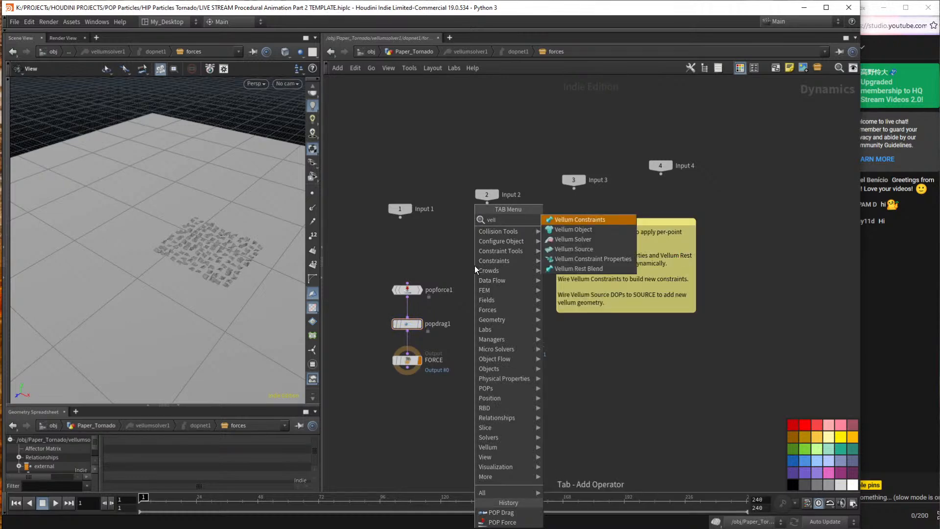
{"action": "left_click", "coordinate": [438, 258]}
{"action": "left_click_drag", "start_coordinate": [393, 340], "coordinate": [394, 339]}
{"action": "left_click", "coordinate": [492, 293]}
{"action": "left_click_drag", "start_coordinate": [454, 260], "coordinate": [363, 353]}
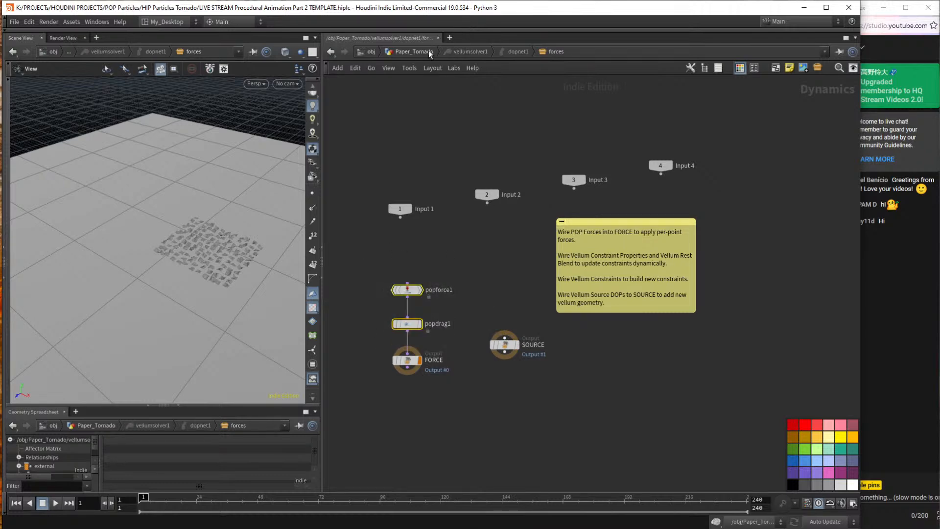
Play the Vellum simulation in the Paper_Tornado network and review the merge1 and paper_tornado1 cache branch.
{"action": "left_click", "coordinate": [411, 51]}
{"action": "left_click_drag", "start_coordinate": [248, 187], "coordinate": [249, 221]}
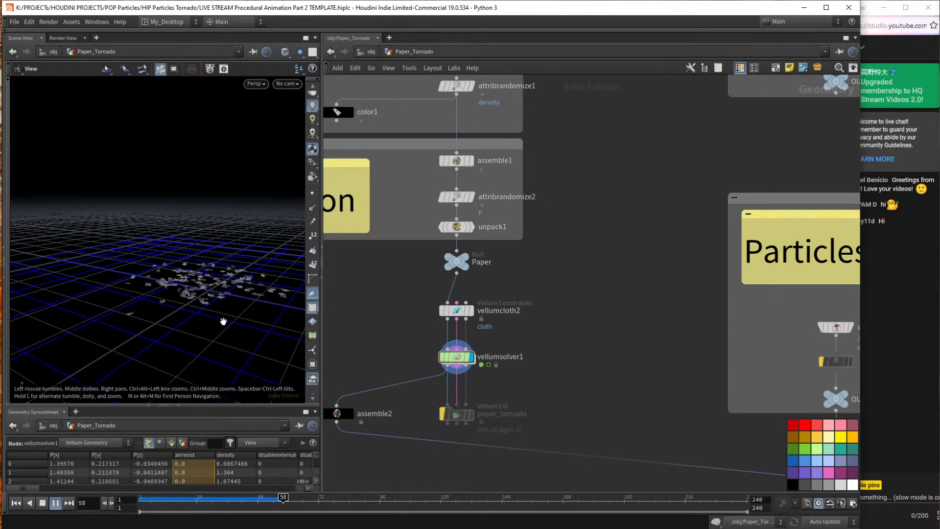
{"action": "key", "text": "Up"}
{"action": "middle_click_drag", "start_coordinate": [260, 269], "coordinate": [184, 277]}
{"action": "middle_click_drag", "start_coordinate": [746, 385], "coordinate": [602, 293]}
{"action": "middle_click_drag", "start_coordinate": [652, 337], "coordinate": [578, 231]}
{"action": "middle_click_drag", "start_coordinate": [603, 142], "coordinate": [582, 221]}
{"action": "middle_click_drag", "start_coordinate": [686, 403], "coordinate": [655, 287]}
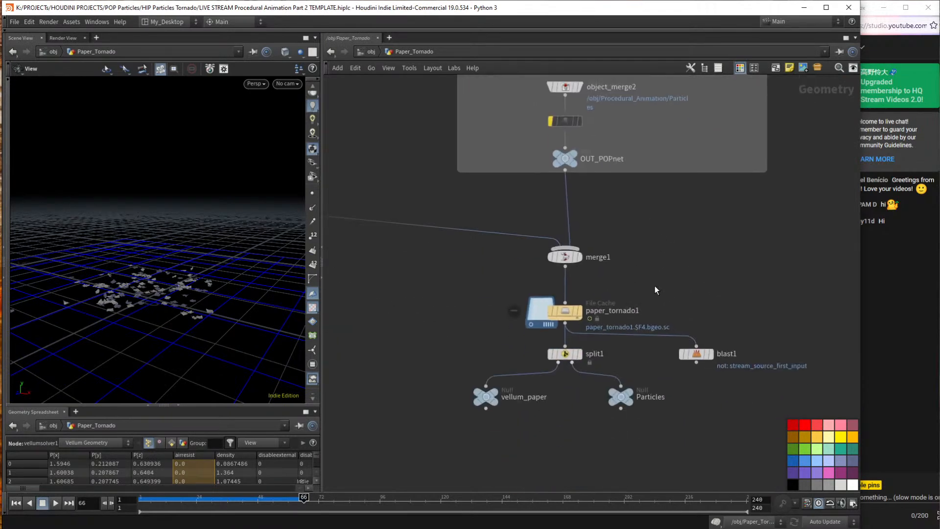
Paste the copied nodes with their network box and sticky note into an empty area of the Procedural_Animation network.
{"action": "left_click", "coordinate": [372, 52]}
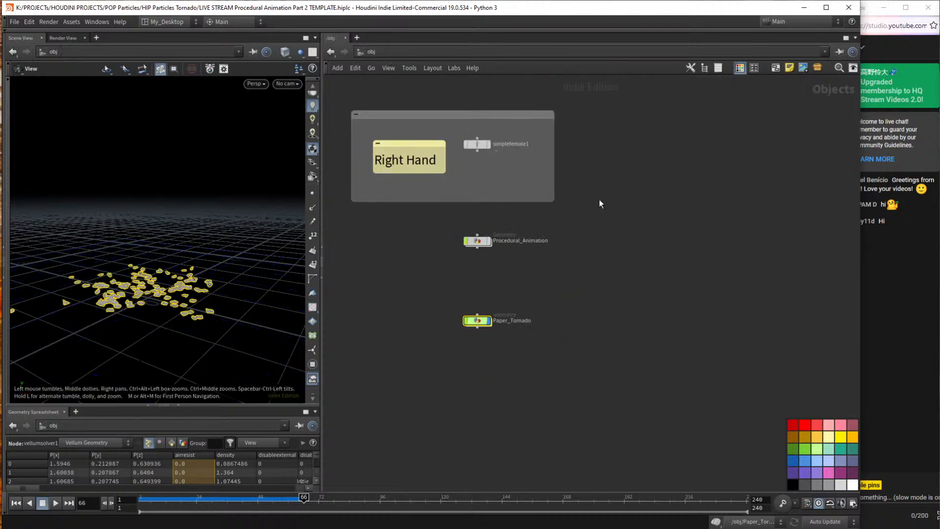
{"action": "double_click", "coordinate": [482, 240]}
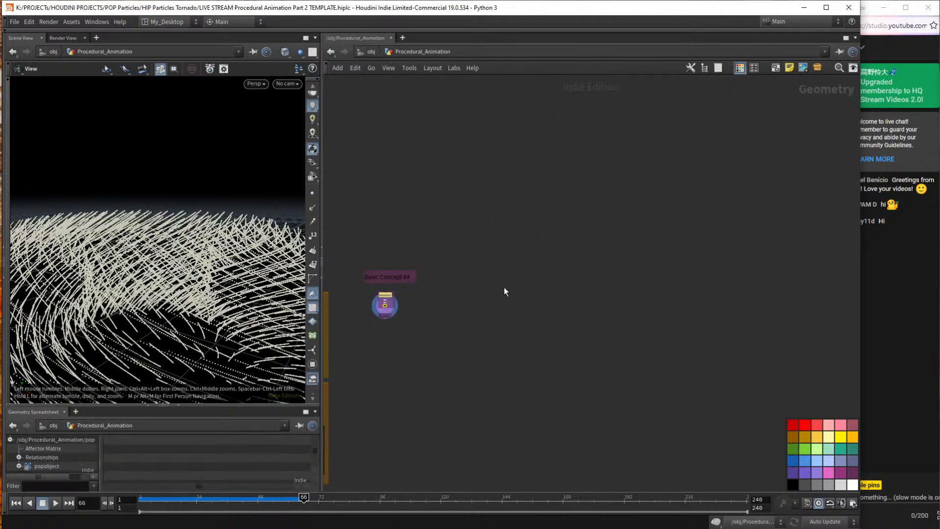
{"action": "middle_click_drag", "start_coordinate": [504, 290], "coordinate": [611, 212]}
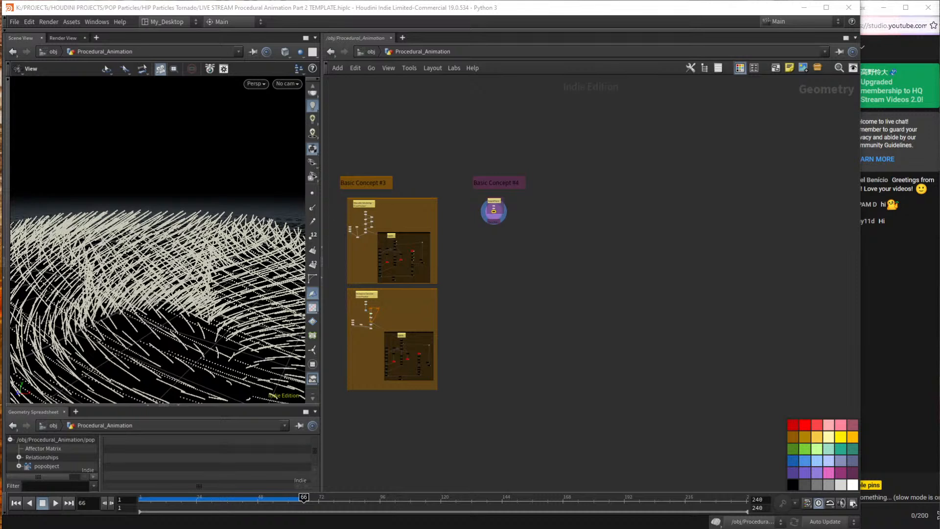
{"action": "left_click", "coordinate": [744, 243]}
{"action": "key", "text": "ctrl+v"}
Return to the Paper_Tornado network, display the paper_tornado1 file cache and play the cached tornado.
{"action": "left_click", "coordinate": [371, 52]}
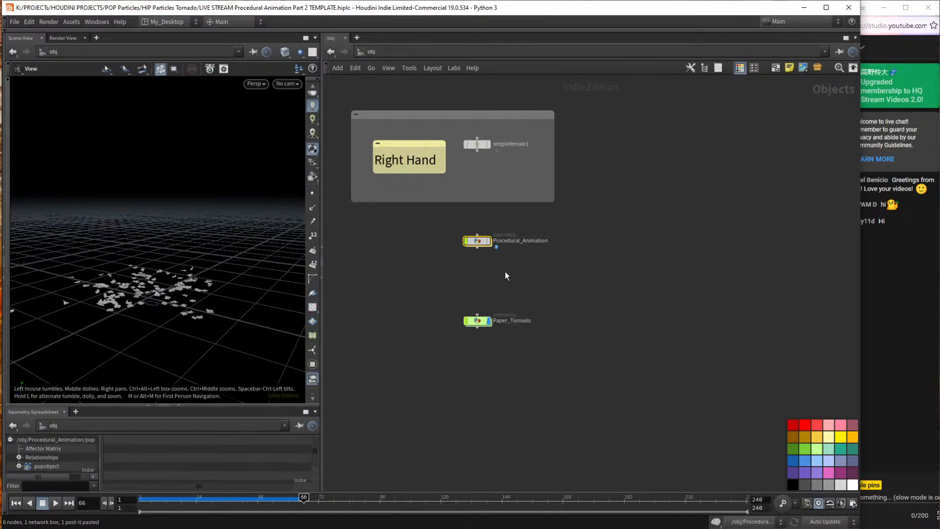
{"action": "double_click", "coordinate": [479, 321]}
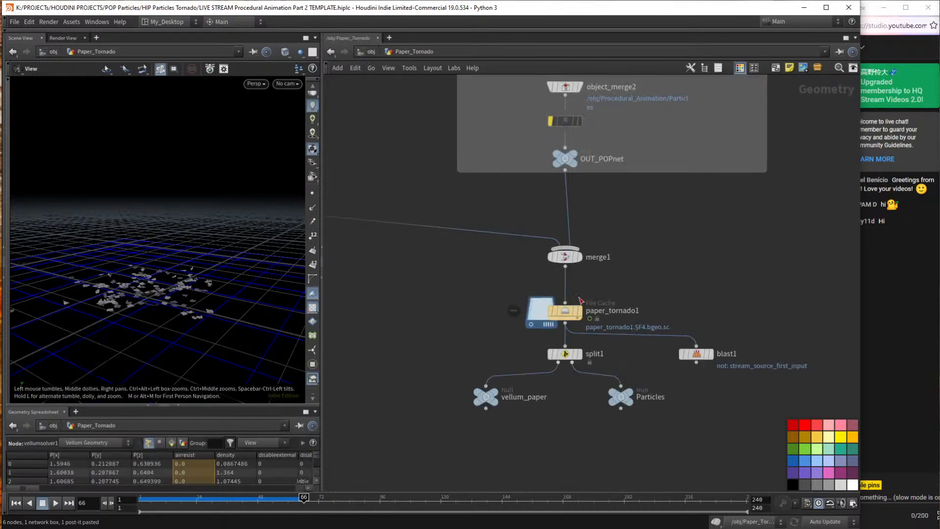
{"action": "left_click", "coordinate": [582, 316]}
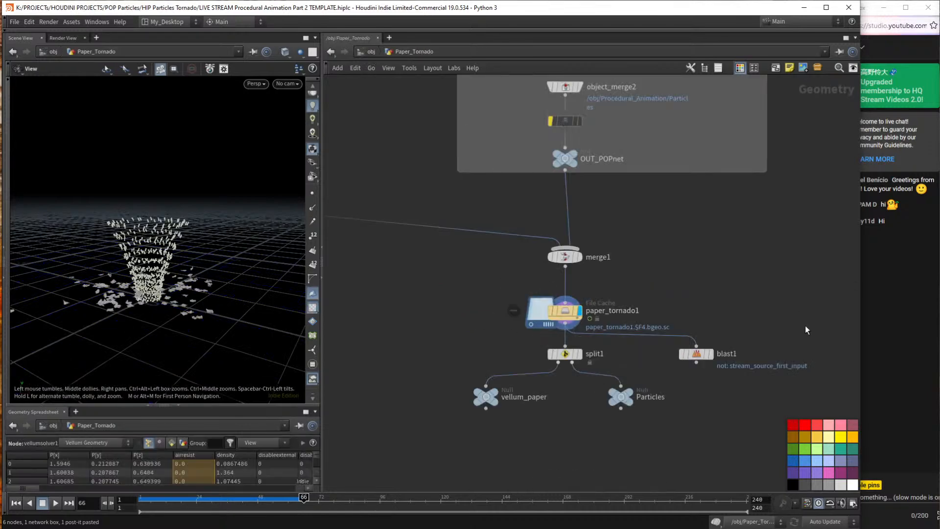
{"action": "left_click_drag", "start_coordinate": [500, 287], "coordinate": [607, 317]}
{"action": "key", "text": "Up"}
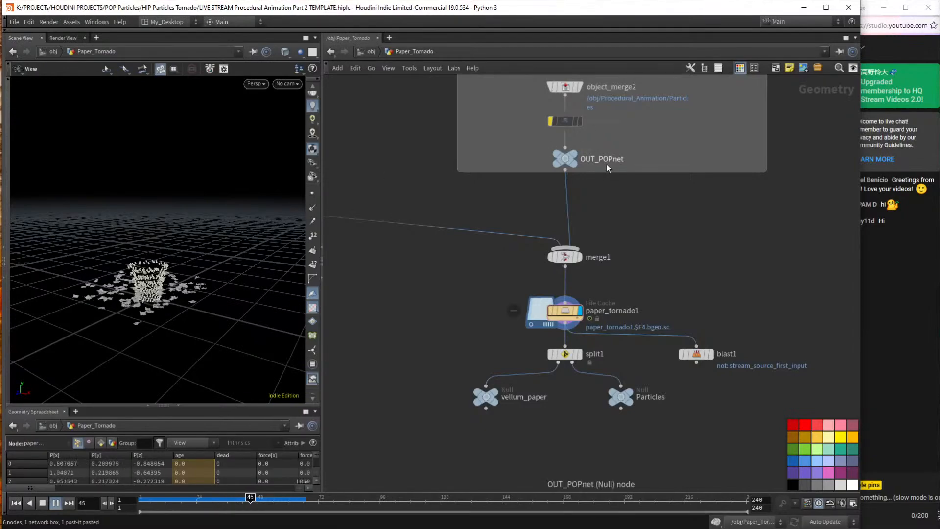
Check the YouTube live chat in Firefox and return to the Paper_Tornado network in Houdini.
{"action": "left_click", "coordinate": [912, 287]}
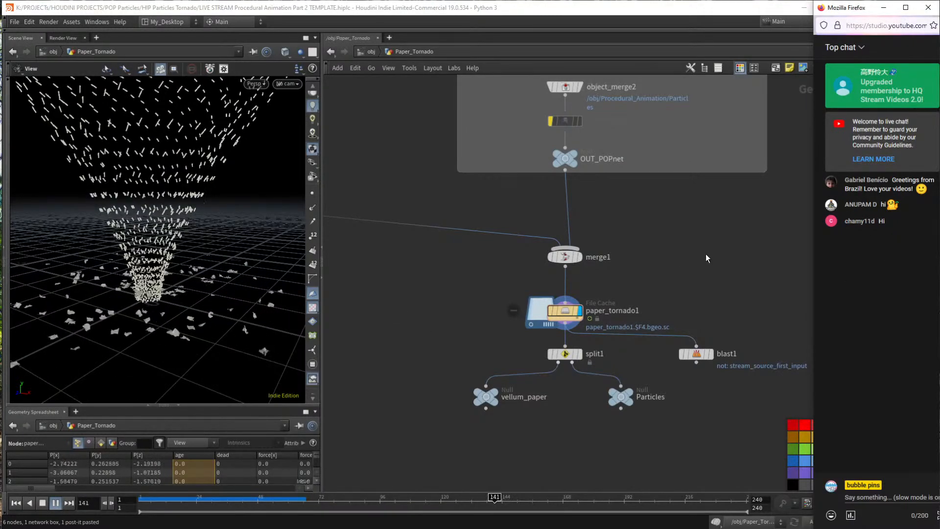
{"action": "left_click", "coordinate": [702, 267]}
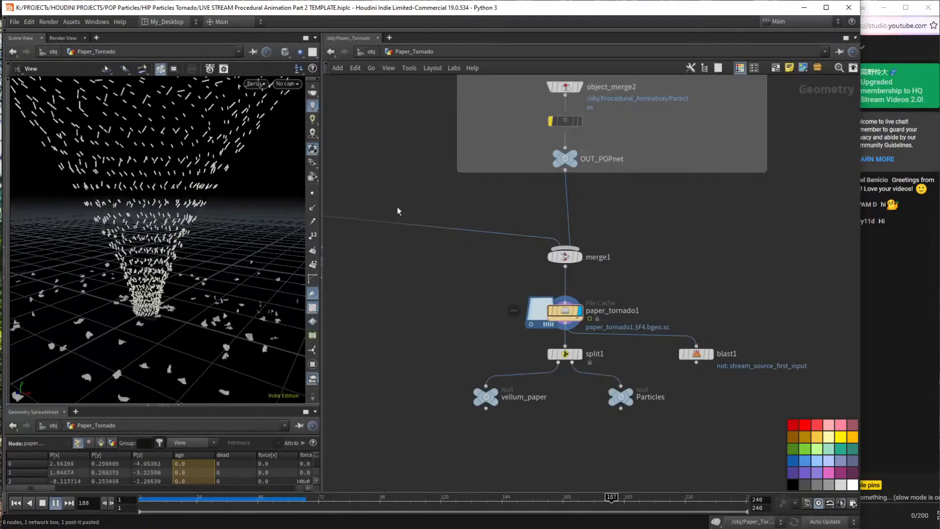
{"action": "scroll", "coordinate": [596, 235], "scroll_direction": "down", "scroll_amount": 4}
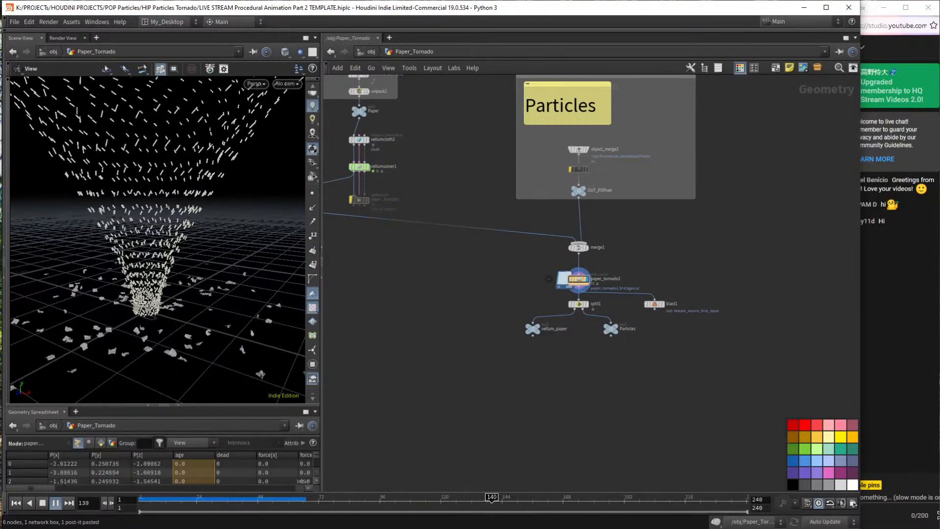
Switch to the topics part 2.txt notes in Notepad and highlight the Custom Tornado Motion - POPNET section for review.
{"action": "key", "text": "alt+Tab"}
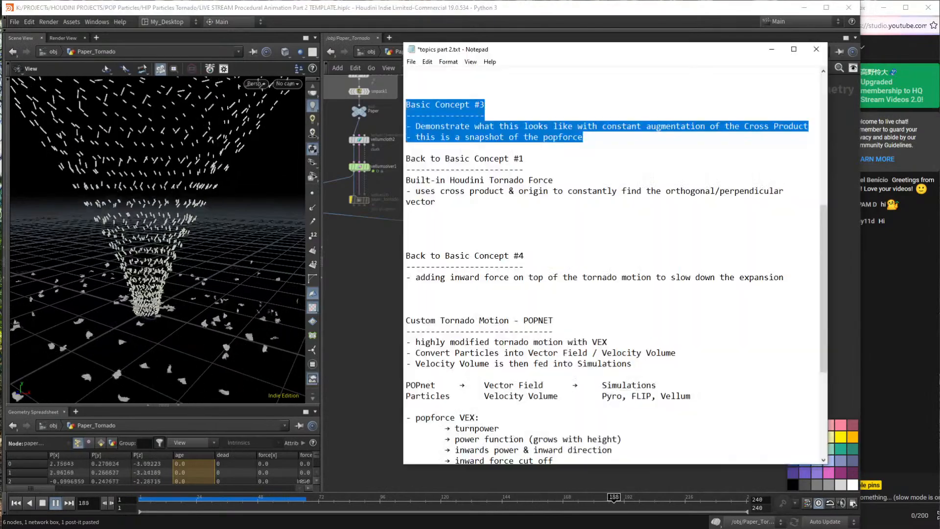
{"action": "left_click", "coordinate": [405, 298]}
{"action": "scroll", "coordinate": [612, 264], "scroll_direction": "down", "scroll_amount": 5}
{"action": "left_click_drag", "start_coordinate": [515, 320], "coordinate": [406, 169]}
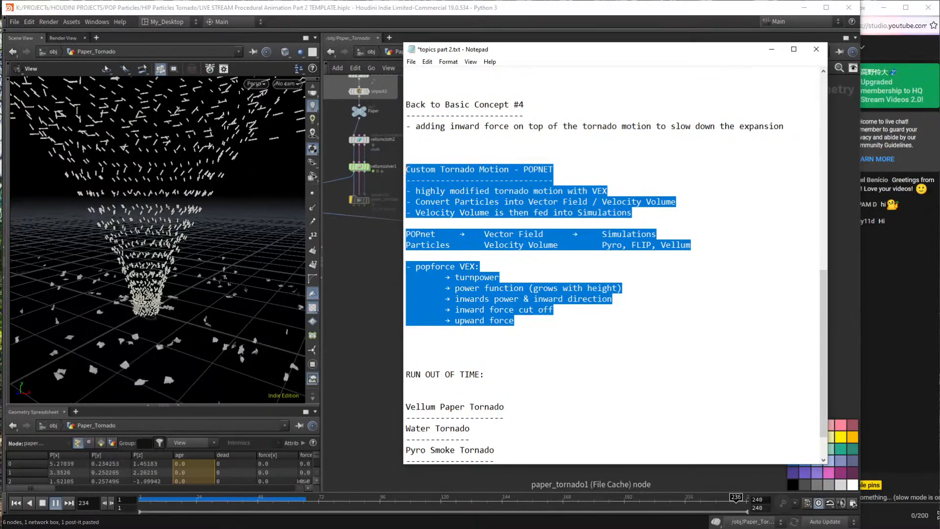
{"action": "left_click", "coordinate": [406, 342]}
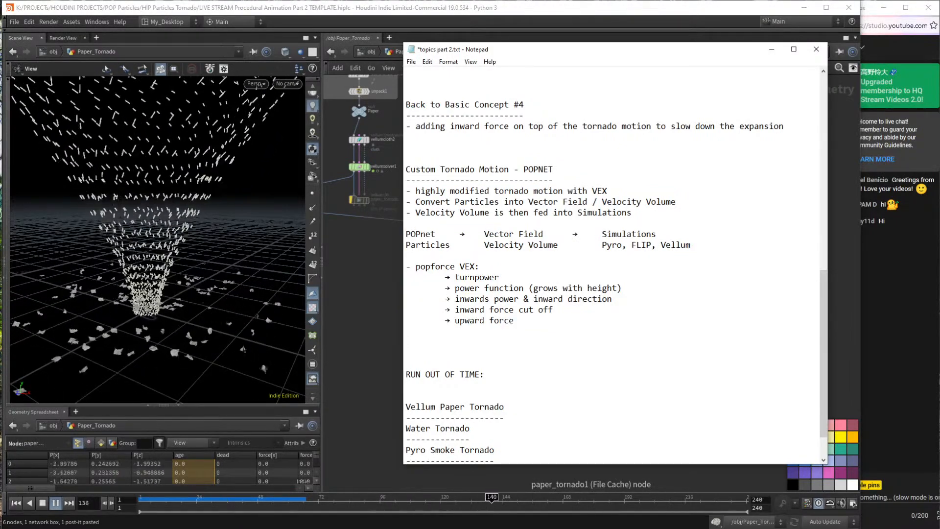
Highlight the Water Tornado and Pyro Smoke Tornado topics, clear the selection and save the notes file.
{"action": "key", "text": "Down"}
{"action": "key", "text": "End"}
{"action": "key", "text": "shift+Home"}
{"action": "key", "text": "shift+Up"}
{"action": "key", "text": "shift+Up"}
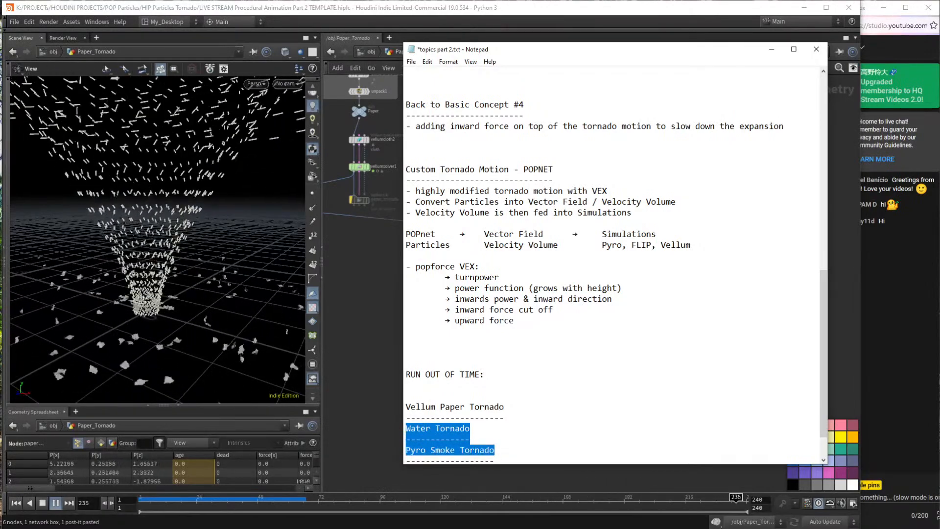
{"action": "left_click", "coordinate": [612, 299]}
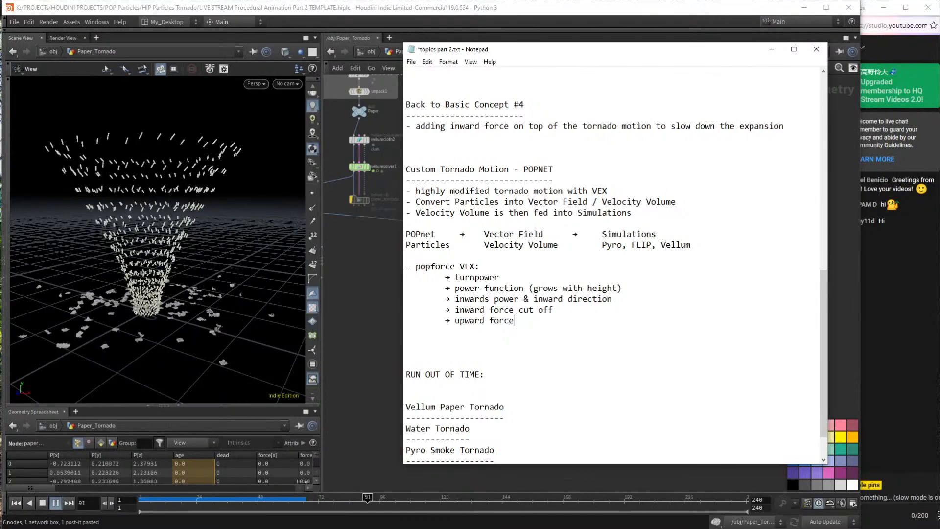
{"action": "key", "text": "ctrl+s"}
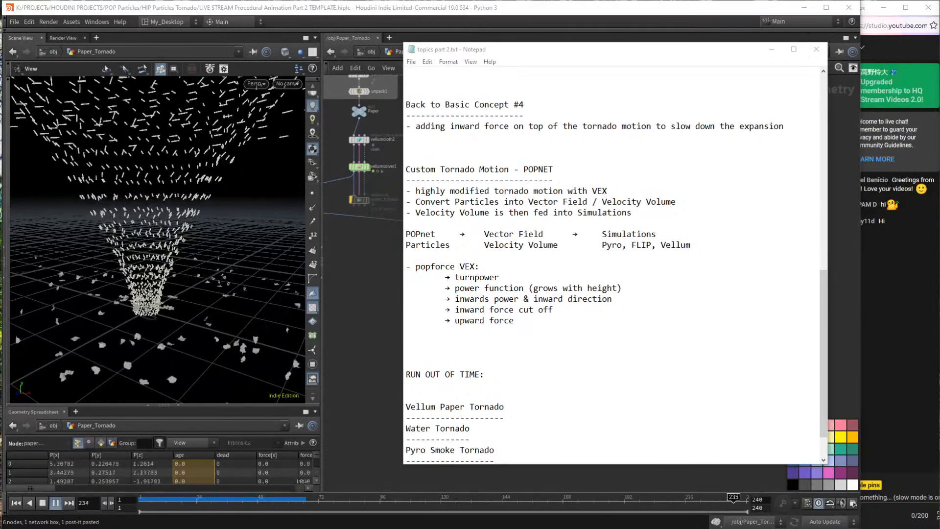
Switch to the Chrome browser, open the Membership page of bubblepins.com and enlarge the browser window.
{"action": "left_click_drag", "start_coordinate": [667, 107], "coordinate": [625, 75]}
{"action": "scroll", "coordinate": [481, 162], "scroll_direction": "up", "scroll_amount": 10}
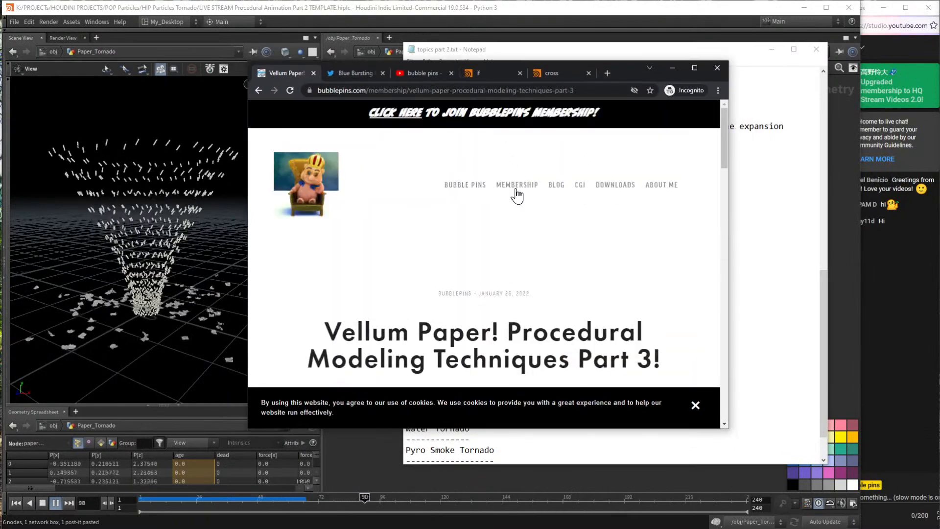
{"action": "left_click", "coordinate": [517, 188]}
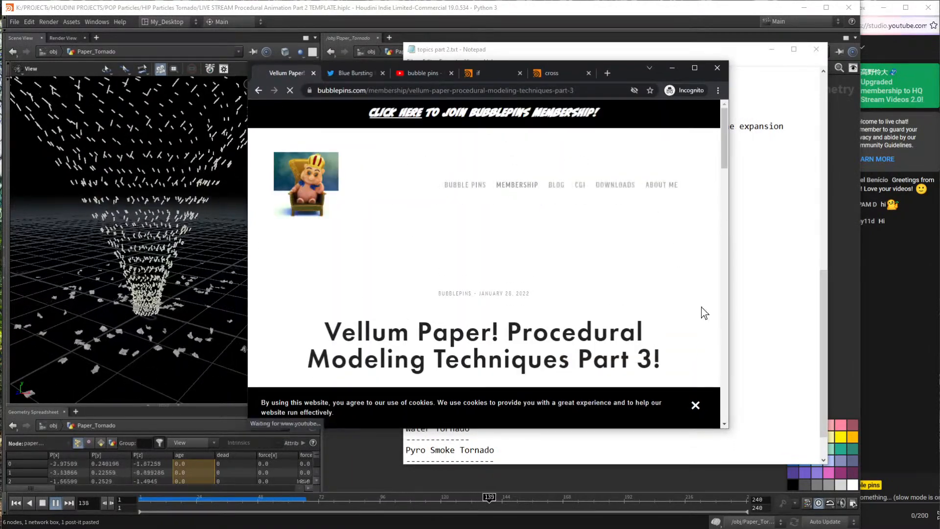
{"action": "left_click_drag", "start_coordinate": [728, 427], "coordinate": [863, 504]}
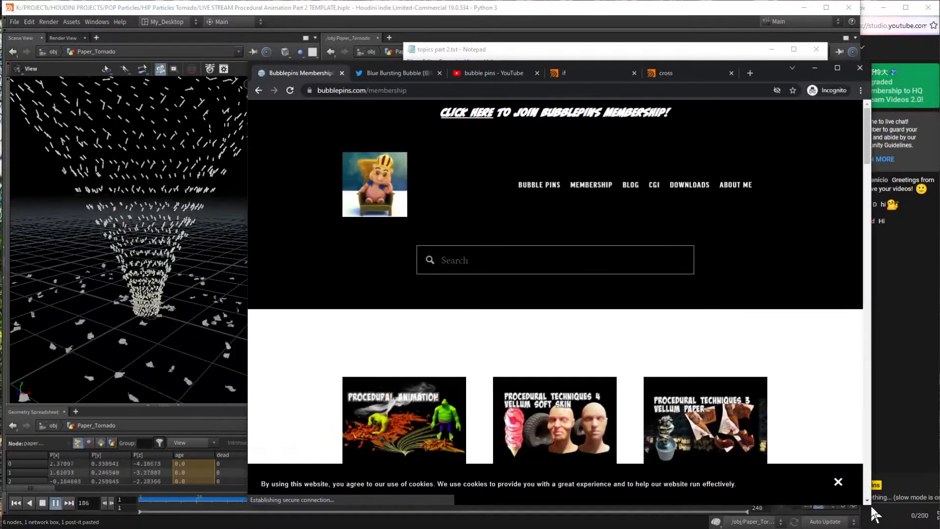
Dismiss the cookie notice, open the Procedural Animation post from the membership page and enlarge the browser window further.
{"action": "scroll", "coordinate": [783, 416], "scroll_direction": "down", "scroll_amount": 7}
{"action": "left_click", "coordinate": [838, 482]}
{"action": "scroll", "coordinate": [710, 372], "scroll_direction": "up", "scroll_amount": 5}
{"action": "left_click", "coordinate": [416, 319]}
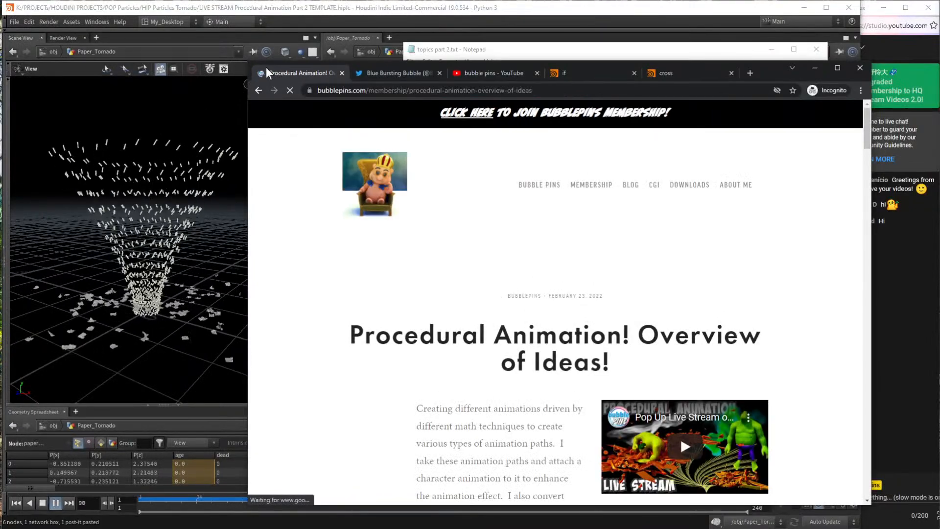
{"action": "left_click_drag", "start_coordinate": [247, 59], "coordinate": [203, 7]}
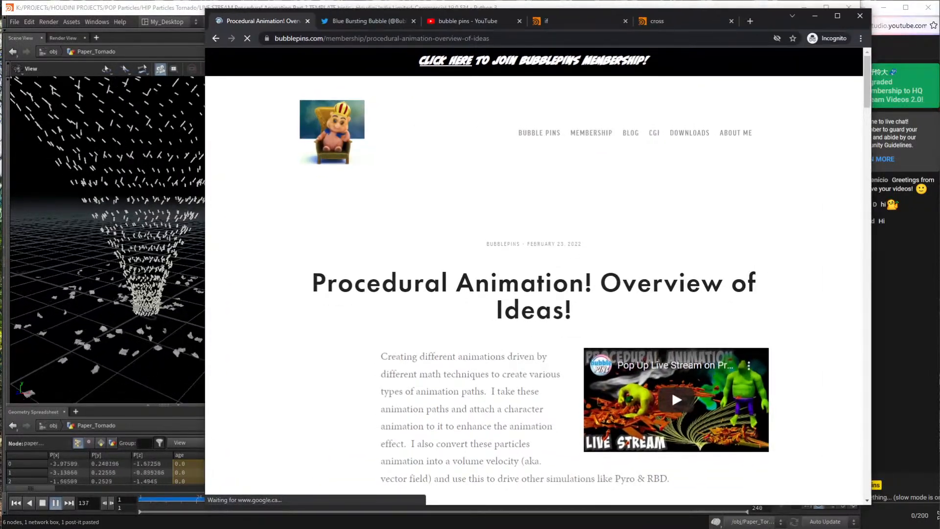
Review the post's Tornado Velocity Motion and Vector Field or Volume Velocity sections, comparing the particle tornado with the Pyro simulation.
{"action": "scroll", "coordinate": [804, 301], "scroll_direction": "down", "scroll_amount": 5}
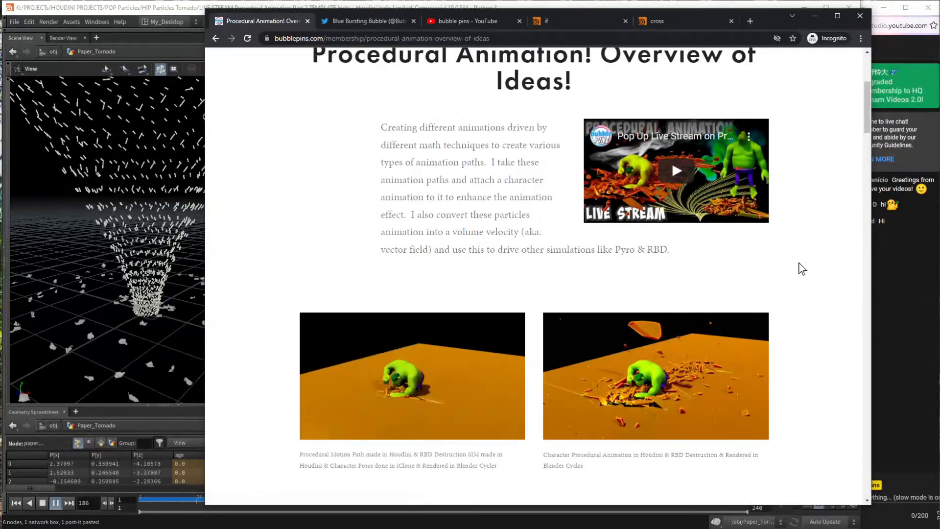
{"action": "scroll", "coordinate": [801, 280], "scroll_direction": "down", "scroll_amount": 5}
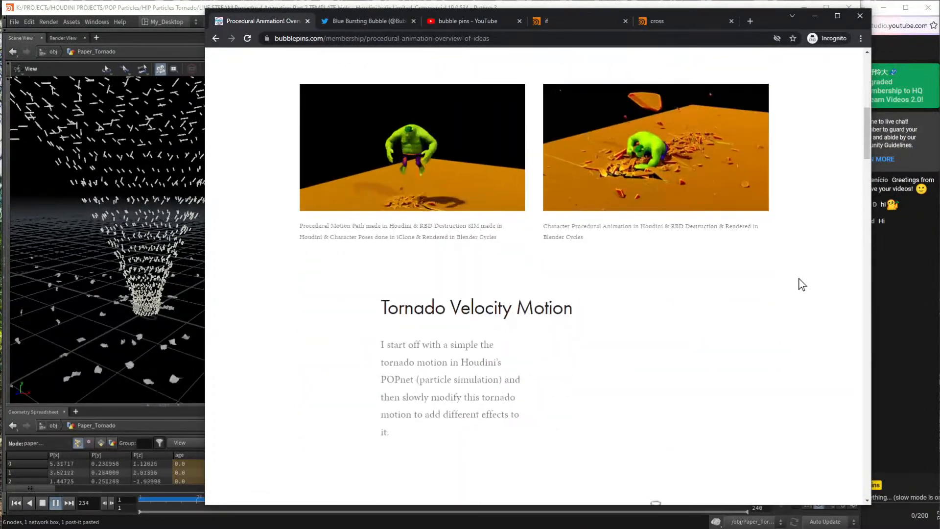
{"action": "scroll", "coordinate": [799, 284], "scroll_direction": "down", "scroll_amount": 10}
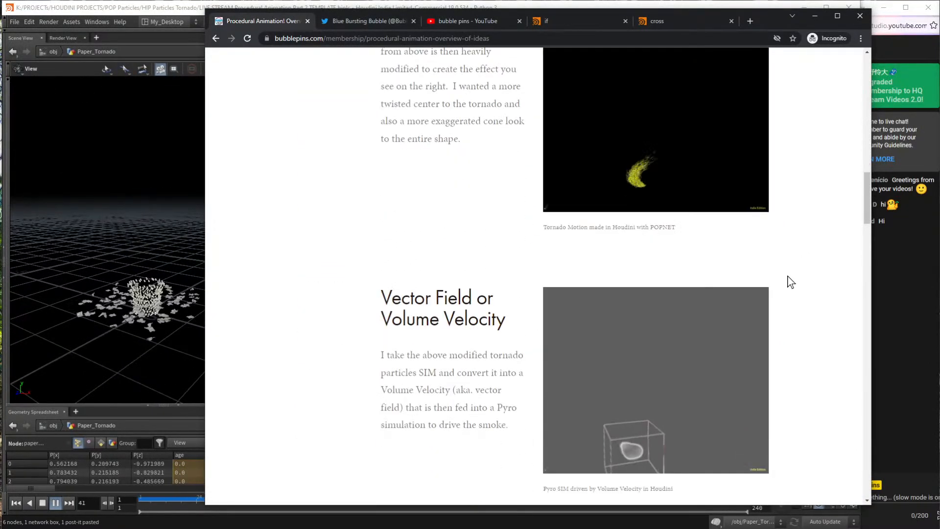
{"action": "scroll", "coordinate": [715, 220], "scroll_direction": "up", "scroll_amount": 2}
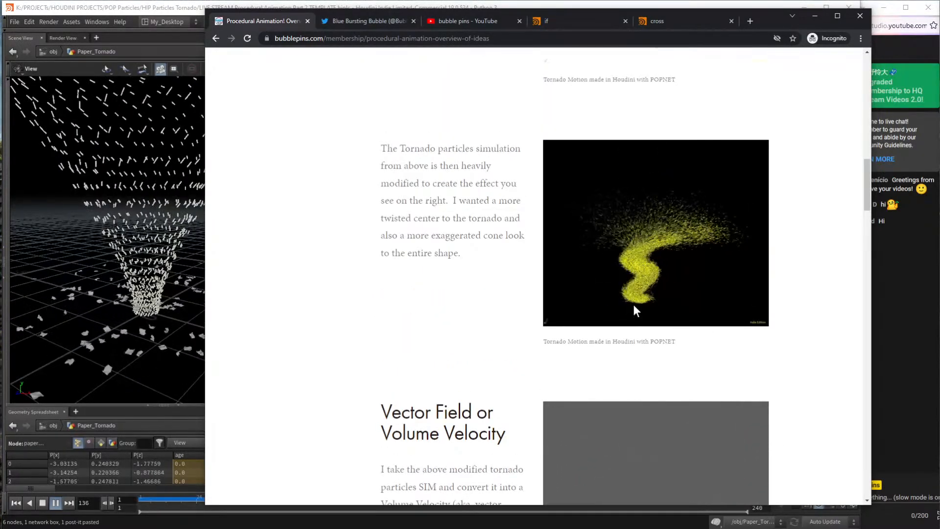
{"action": "scroll", "coordinate": [679, 280], "scroll_direction": "down", "scroll_amount": 2}
{"action": "scroll", "coordinate": [679, 281], "scroll_direction": "down", "scroll_amount": 2}
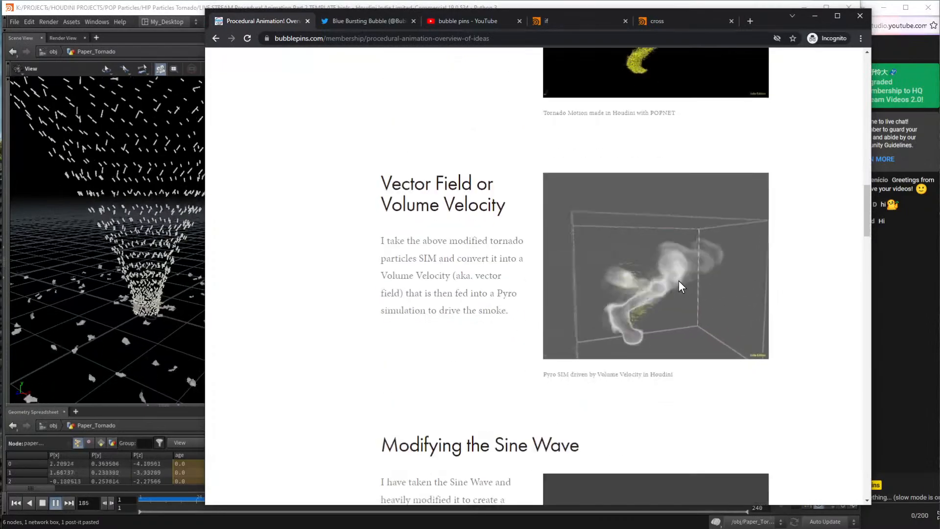
{"action": "scroll", "coordinate": [672, 103], "scroll_direction": "up", "scroll_amount": 2}
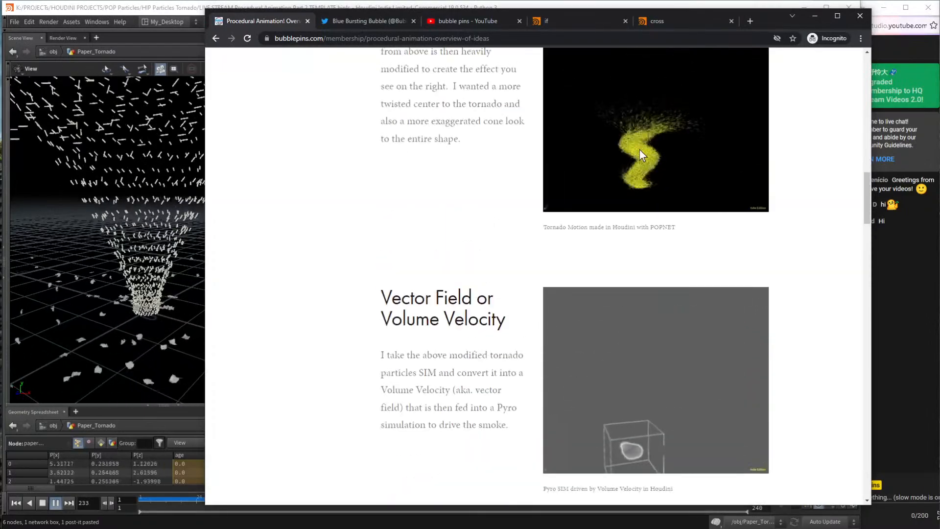
{"action": "scroll", "coordinate": [604, 188], "scroll_direction": "down", "scroll_amount": 2}
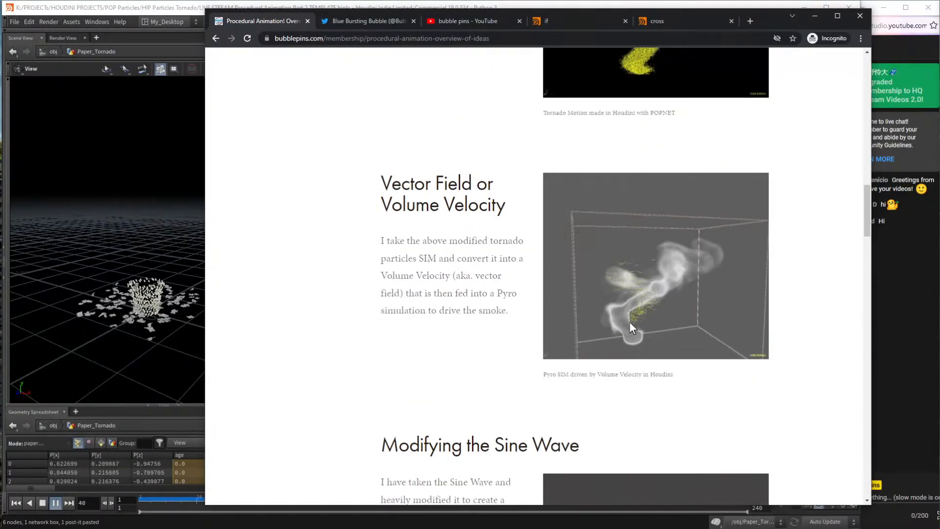
{"action": "scroll", "coordinate": [627, 313], "scroll_direction": "up", "scroll_amount": 2}
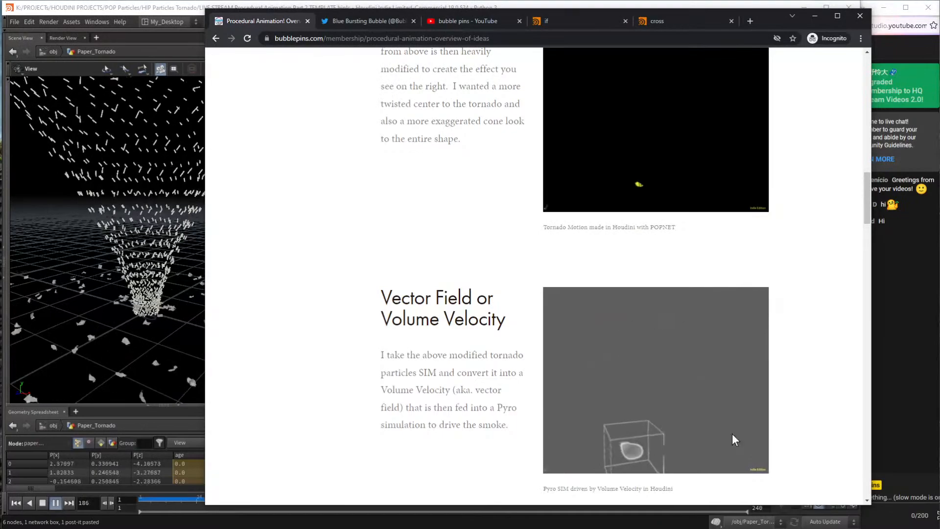
Examine the Modifying the Sine Wave section and its jumping motion path examples.
{"action": "scroll", "coordinate": [681, 406], "scroll_direction": "down", "scroll_amount": 6}
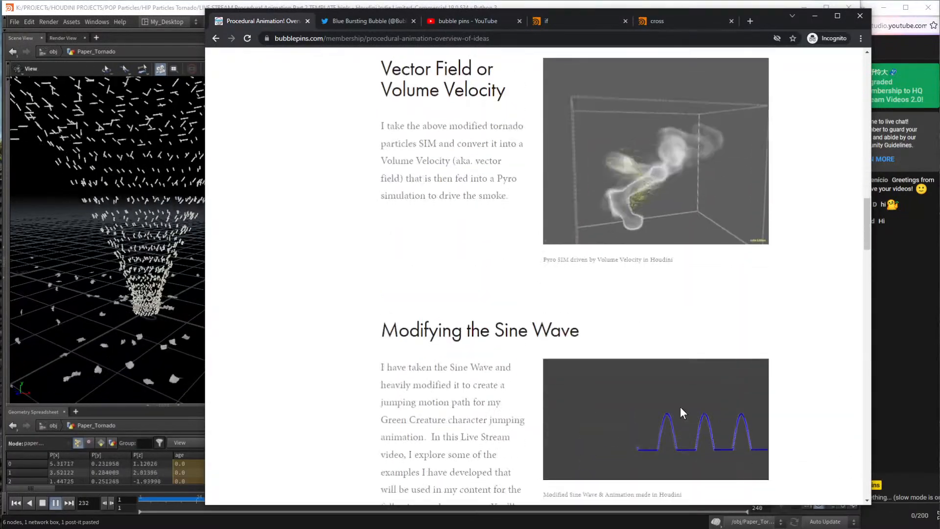
{"action": "scroll", "coordinate": [683, 403], "scroll_direction": "down", "scroll_amount": 2}
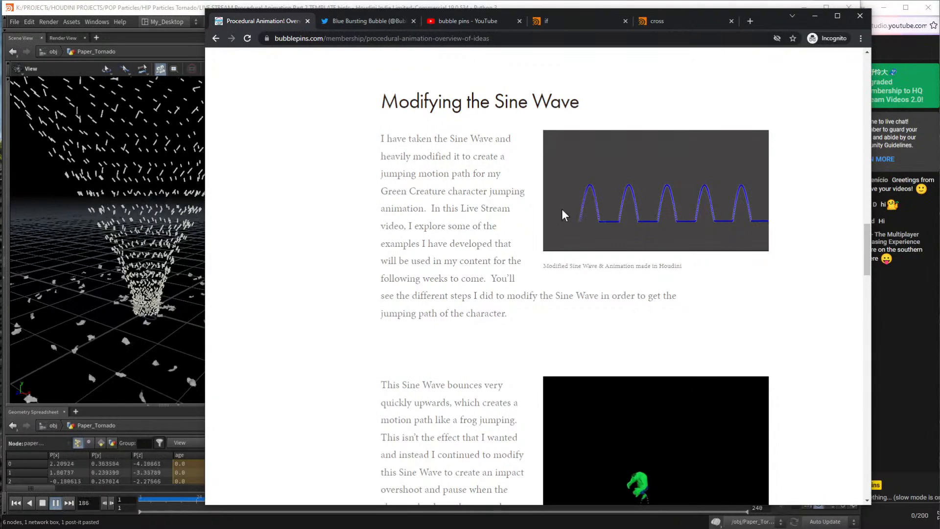
{"action": "scroll", "coordinate": [692, 362], "scroll_direction": "down", "scroll_amount": 2}
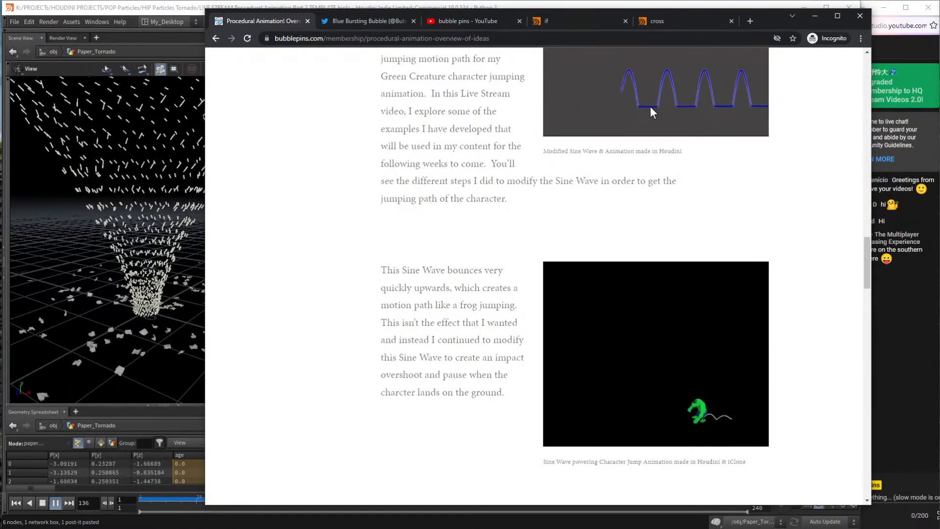
{"action": "scroll", "coordinate": [680, 174], "scroll_direction": "up", "scroll_amount": 2}
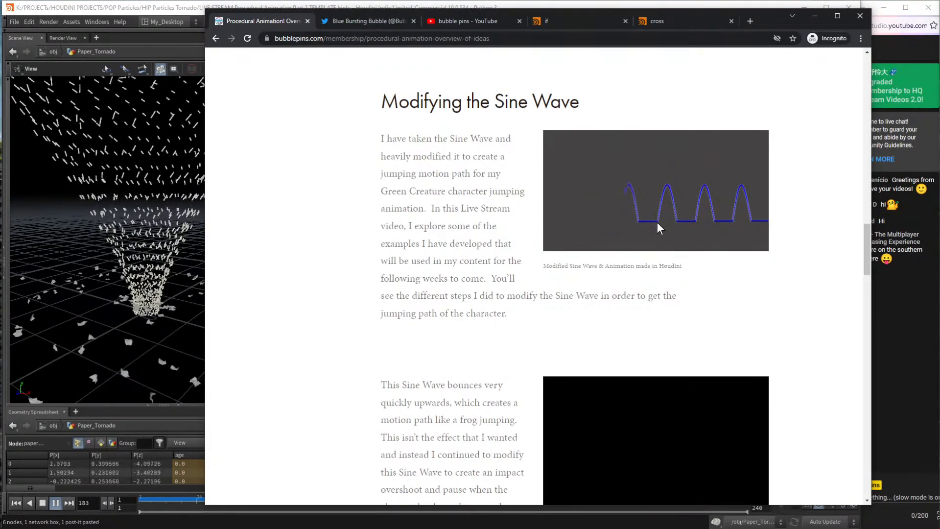
{"action": "scroll", "coordinate": [657, 222], "scroll_direction": "down", "scroll_amount": 10}
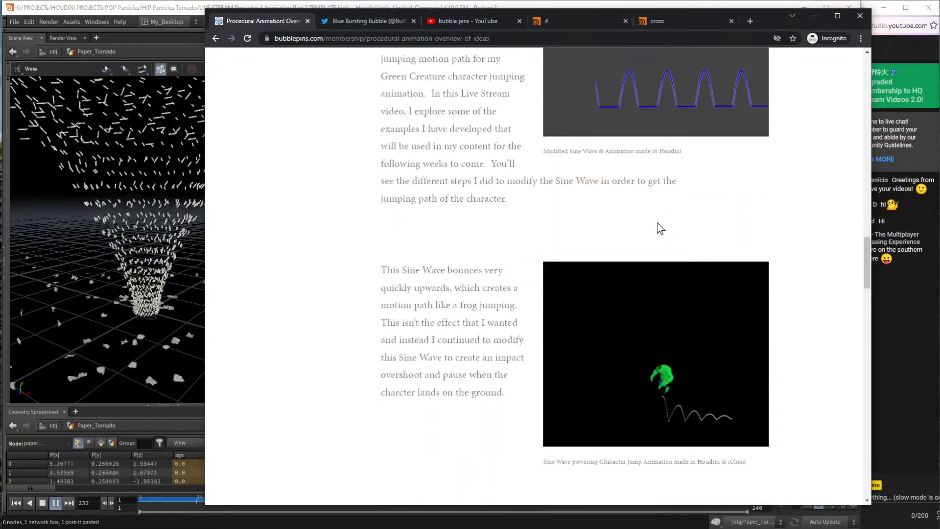
Skim the rest of the post and examine the Ragdoll Constraints & KineFX Secondary Motion comparisons.
{"action": "scroll", "coordinate": [657, 221], "scroll_direction": "down", "scroll_amount": 5}
{"action": "scroll", "coordinate": [656, 222], "scroll_direction": "up", "scroll_amount": 3}
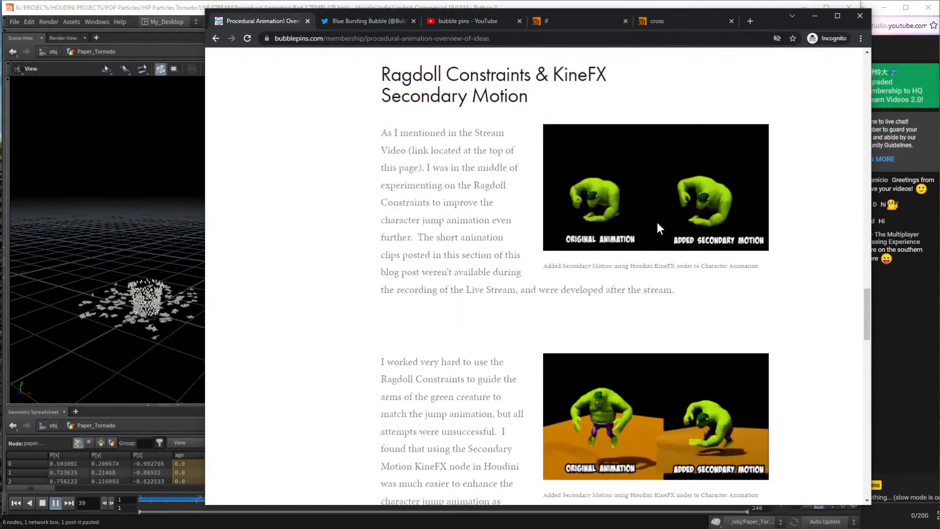
{"action": "scroll", "coordinate": [657, 222], "scroll_direction": "down", "scroll_amount": 7}
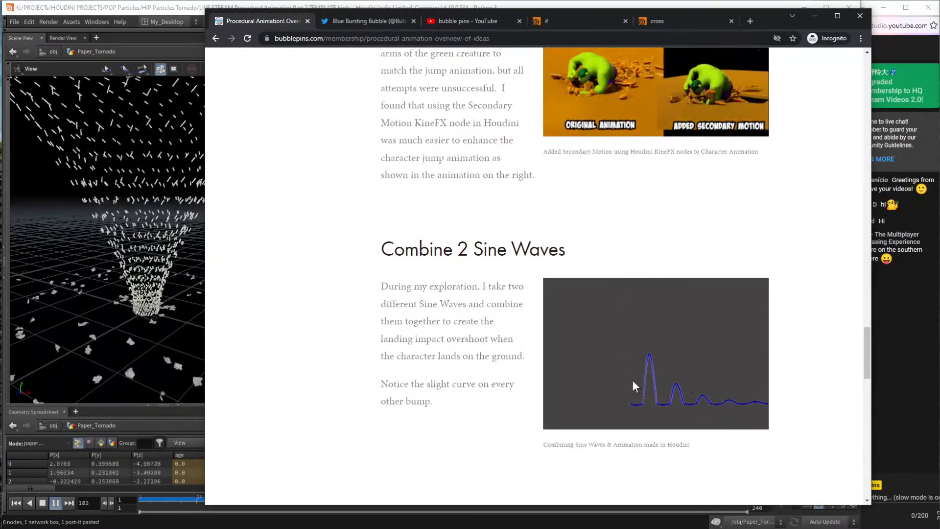
{"action": "scroll", "coordinate": [768, 396], "scroll_direction": "down", "scroll_amount": 8}
{"action": "scroll", "coordinate": [762, 412], "scroll_direction": "down", "scroll_amount": 5}
{"action": "scroll", "coordinate": [760, 407], "scroll_direction": "up", "scroll_amount": 7}
{"action": "scroll", "coordinate": [760, 404], "scroll_direction": "up", "scroll_amount": 14}
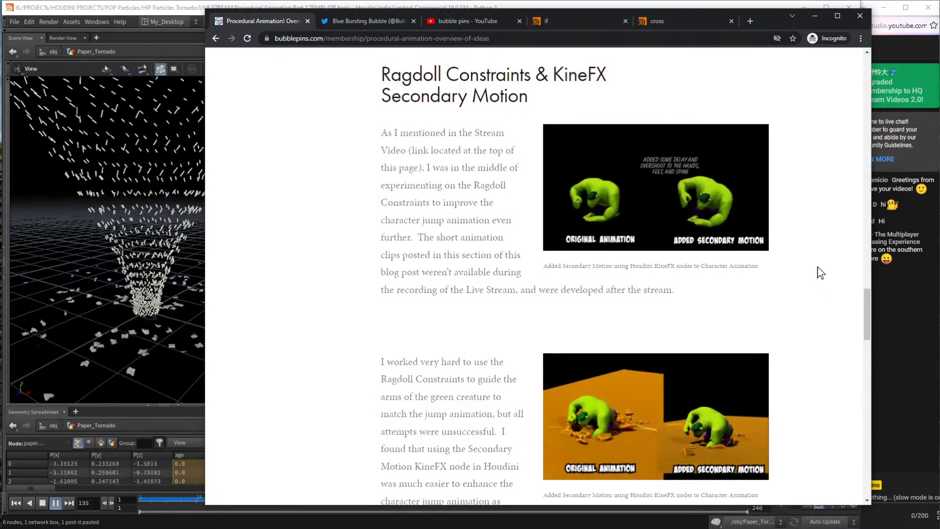
{"action": "scroll", "coordinate": [814, 270], "scroll_direction": "up", "scroll_amount": 9}
{"action": "scroll", "coordinate": [803, 313], "scroll_direction": "down", "scroll_amount": 13}
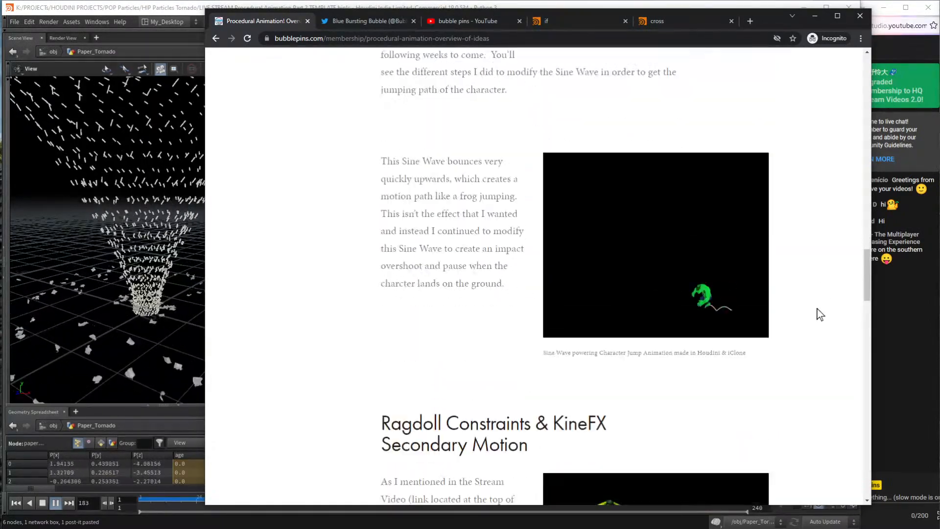
{"action": "scroll", "coordinate": [798, 304], "scroll_direction": "up", "scroll_amount": 3}
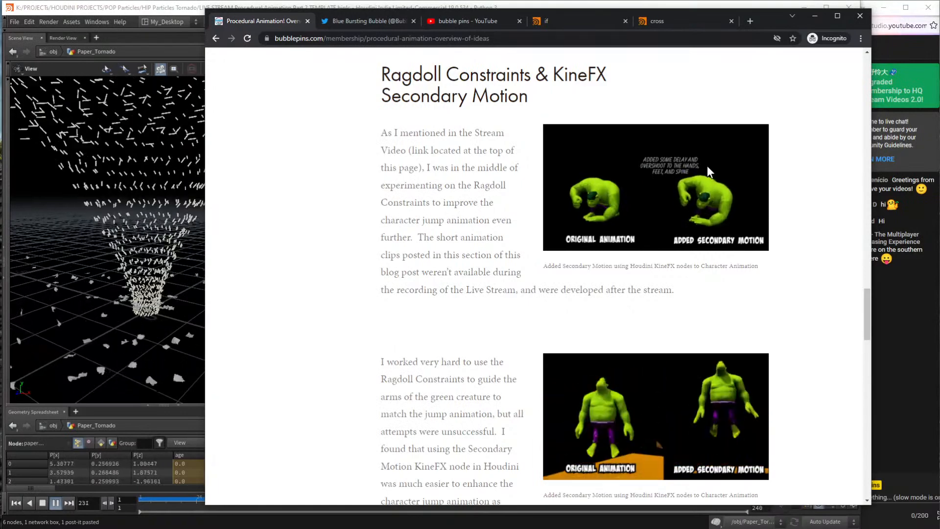
{"action": "scroll", "coordinate": [735, 275], "scroll_direction": "down", "scroll_amount": 7}
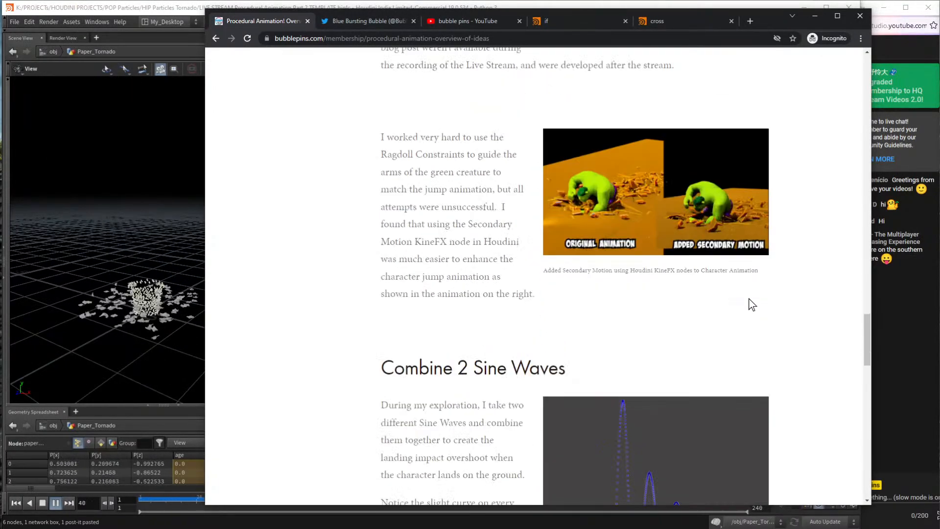
Examine the Combine 2 Sine Waves and Pyro Impact Points sections, briefly highlighting the Pyro Impact Points heading.
{"action": "scroll", "coordinate": [748, 292], "scroll_direction": "down", "scroll_amount": 4}
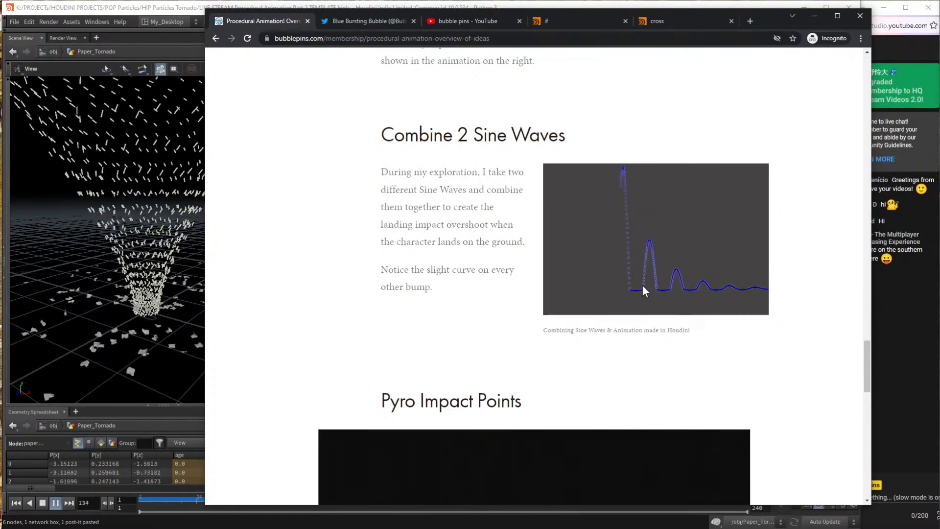
{"action": "scroll", "coordinate": [637, 326], "scroll_direction": "down", "scroll_amount": 5}
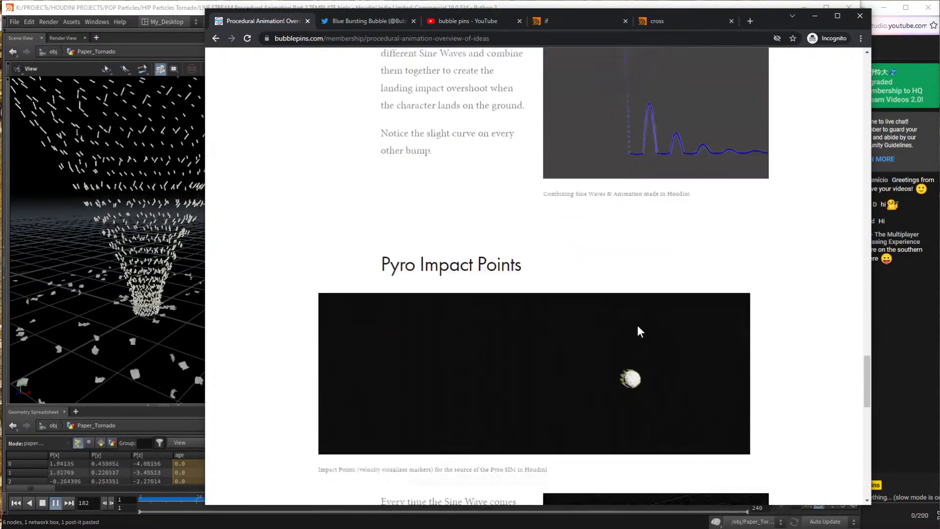
{"action": "scroll", "coordinate": [640, 322], "scroll_direction": "down", "scroll_amount": 2}
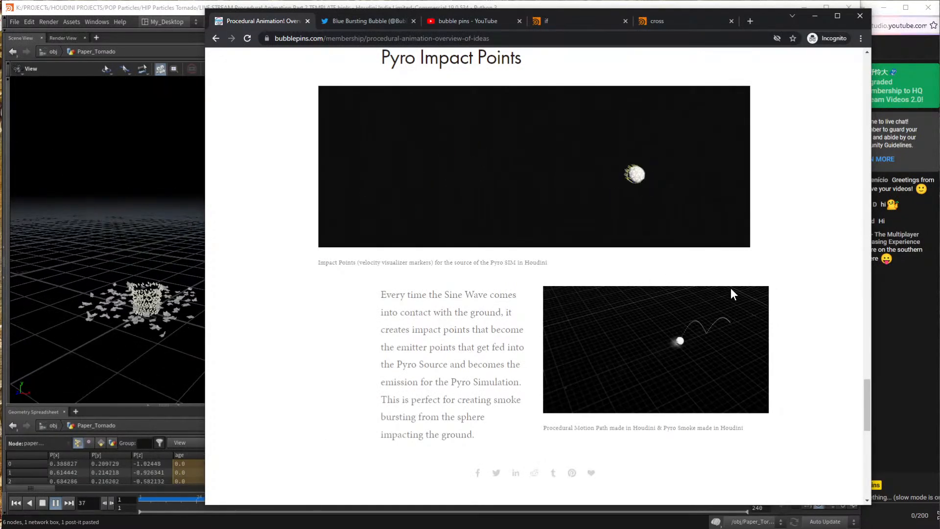
{"action": "scroll", "coordinate": [740, 281], "scroll_direction": "up", "scroll_amount": 2}
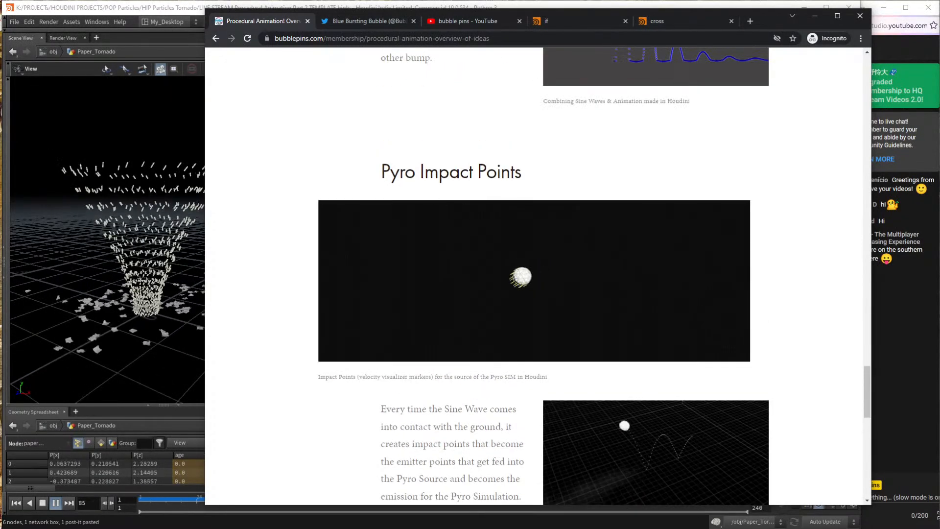
{"action": "triple_click", "coordinate": [433, 179]}
{"action": "left_click", "coordinate": [784, 207]}
{"action": "scroll", "coordinate": [787, 206], "scroll_direction": "down", "scroll_amount": 2}
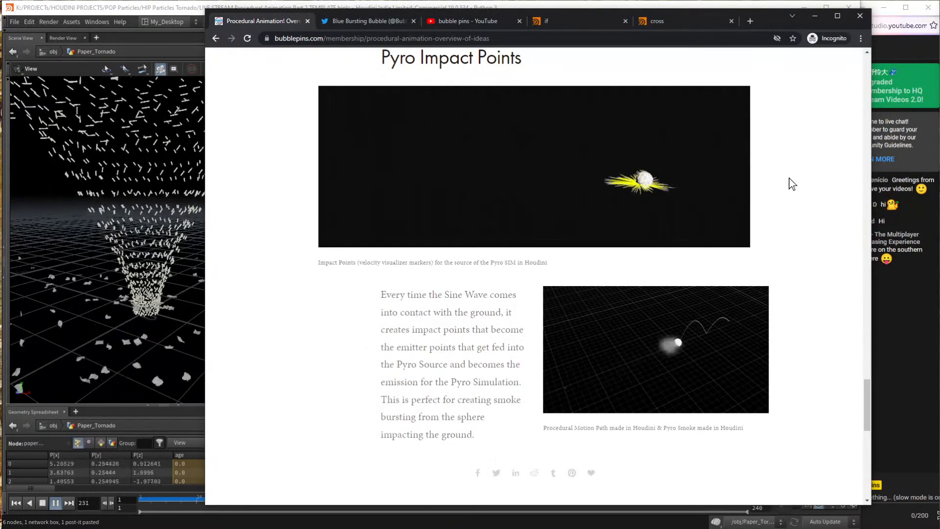
{"action": "left_click_drag", "start_coordinate": [866, 408], "coordinate": [867, 404]}
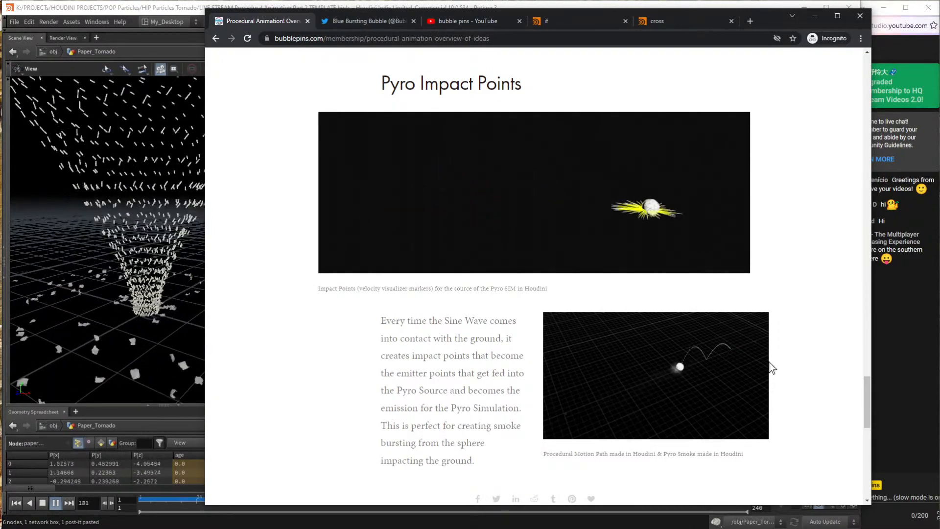
Switch to the YouTube live chat in Firefox, highlight the southern hemisphere message, clear the selection and return to the post in Chrome.
{"action": "left_click", "coordinate": [904, 355]}
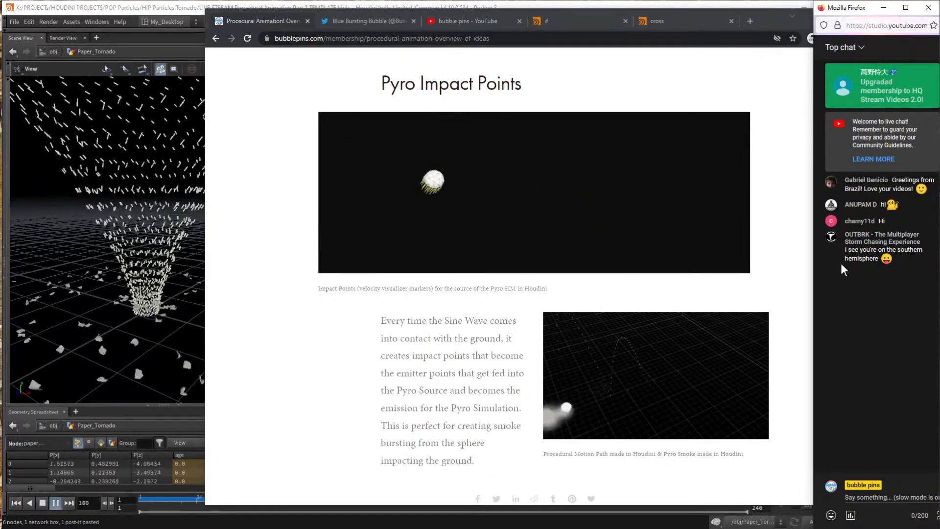
{"action": "left_click_drag", "start_coordinate": [849, 250], "coordinate": [866, 268]}
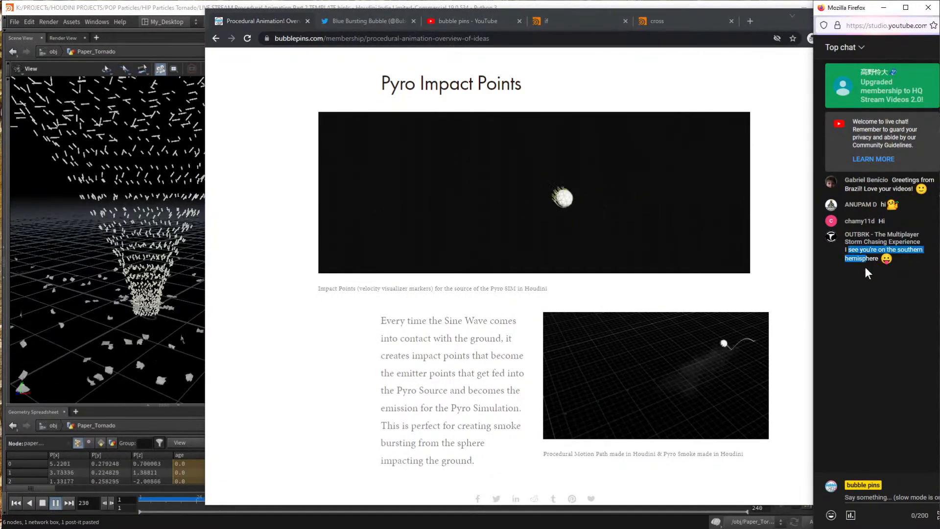
{"action": "left_click", "coordinate": [879, 274]}
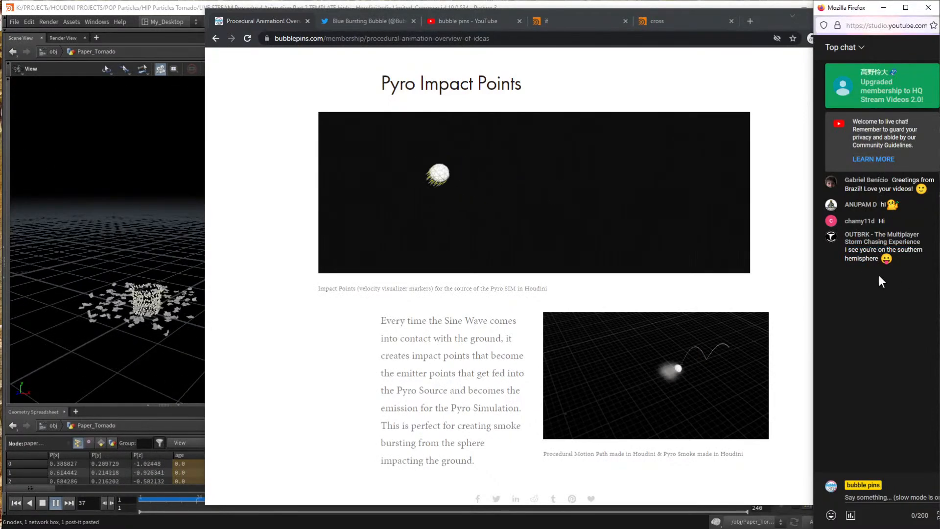
{"action": "left_click", "coordinate": [767, 268]}
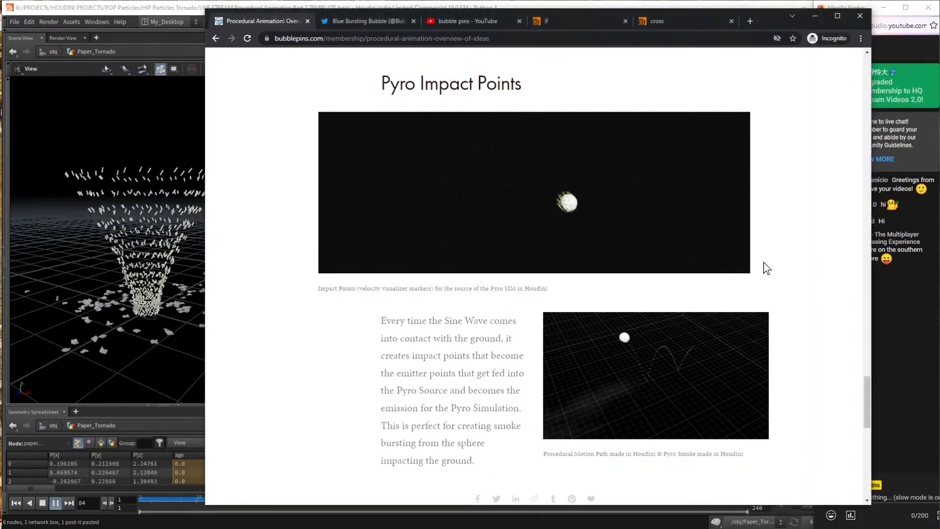
Move and resize the Chrome window to sit beside the live chat, return to the top of the post and switch to the chat.
{"action": "left_click_drag", "start_coordinate": [761, 28], "coordinate": [700, 38]}
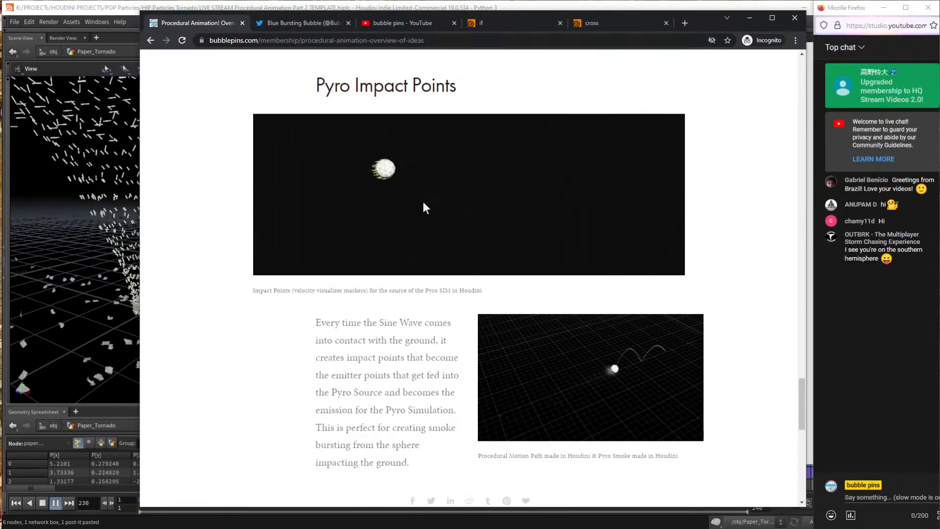
{"action": "left_click_drag", "start_coordinate": [141, 507], "coordinate": [263, 502]}
{"action": "scroll", "coordinate": [560, 330], "scroll_direction": "up", "scroll_amount": 12}
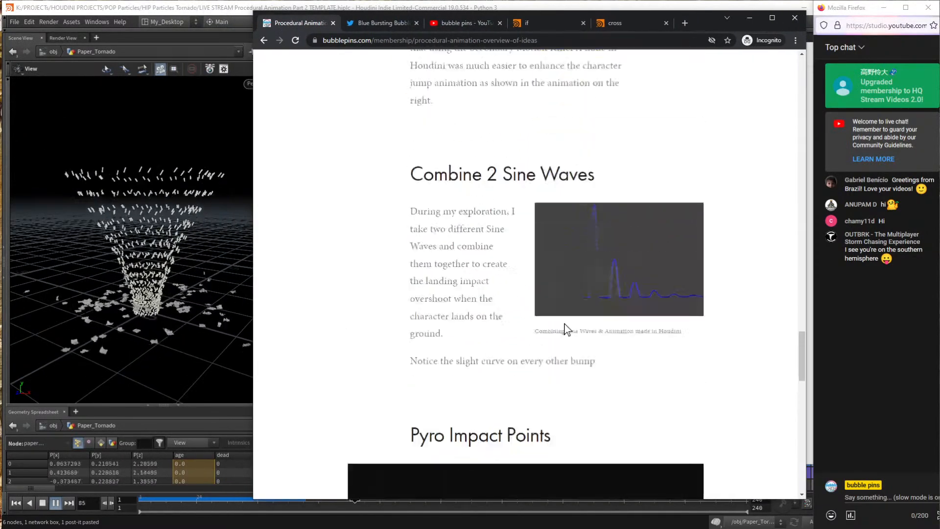
{"action": "scroll", "coordinate": [560, 330], "scroll_direction": "up", "scroll_amount": 7}
{"action": "scroll", "coordinate": [567, 330], "scroll_direction": "up", "scroll_amount": 20}
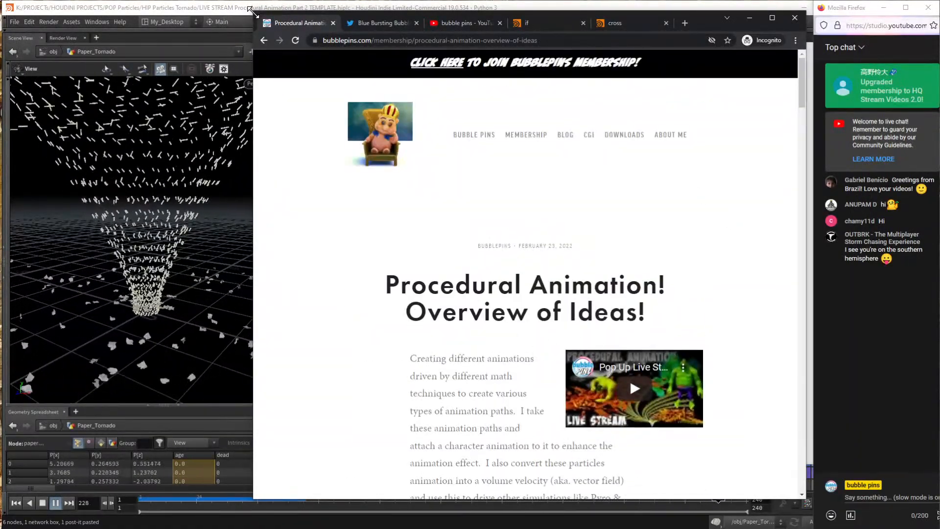
{"action": "left_click_drag", "start_coordinate": [253, 10], "coordinate": [217, 49]}
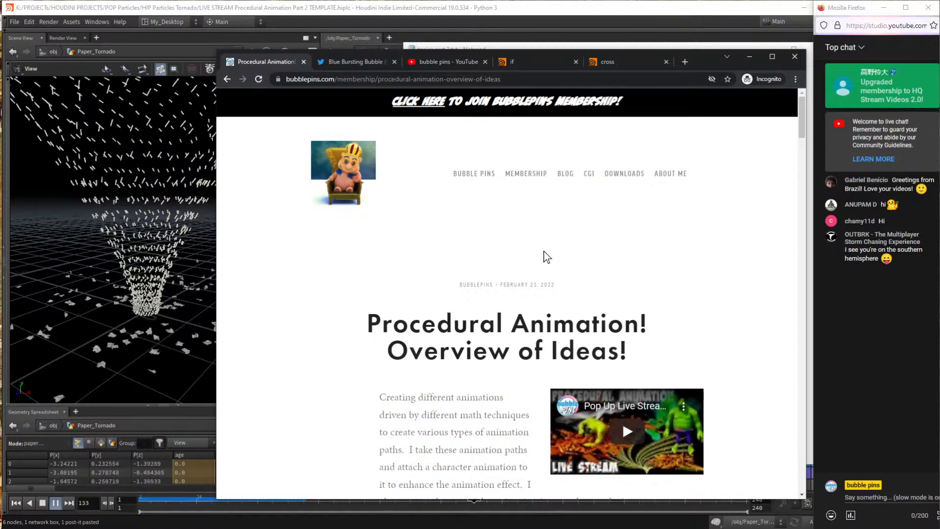
{"action": "left_click", "coordinate": [892, 344]}
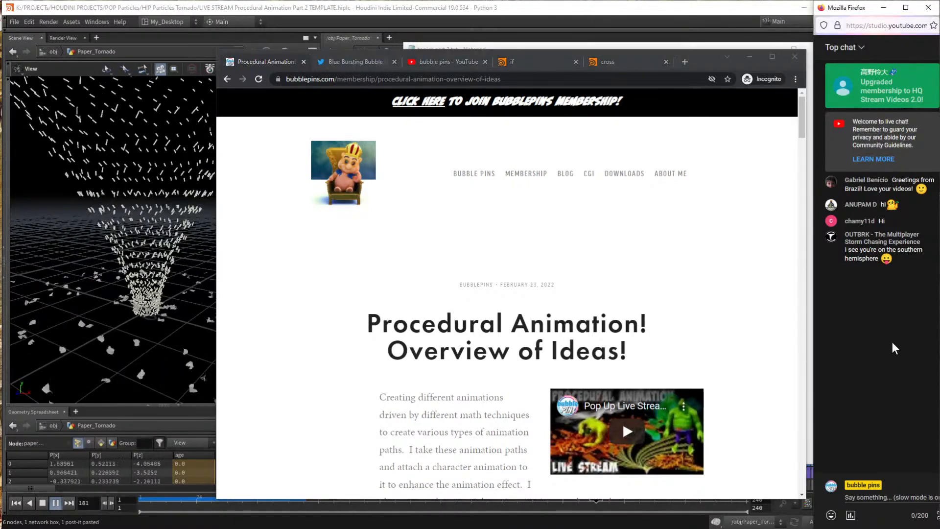